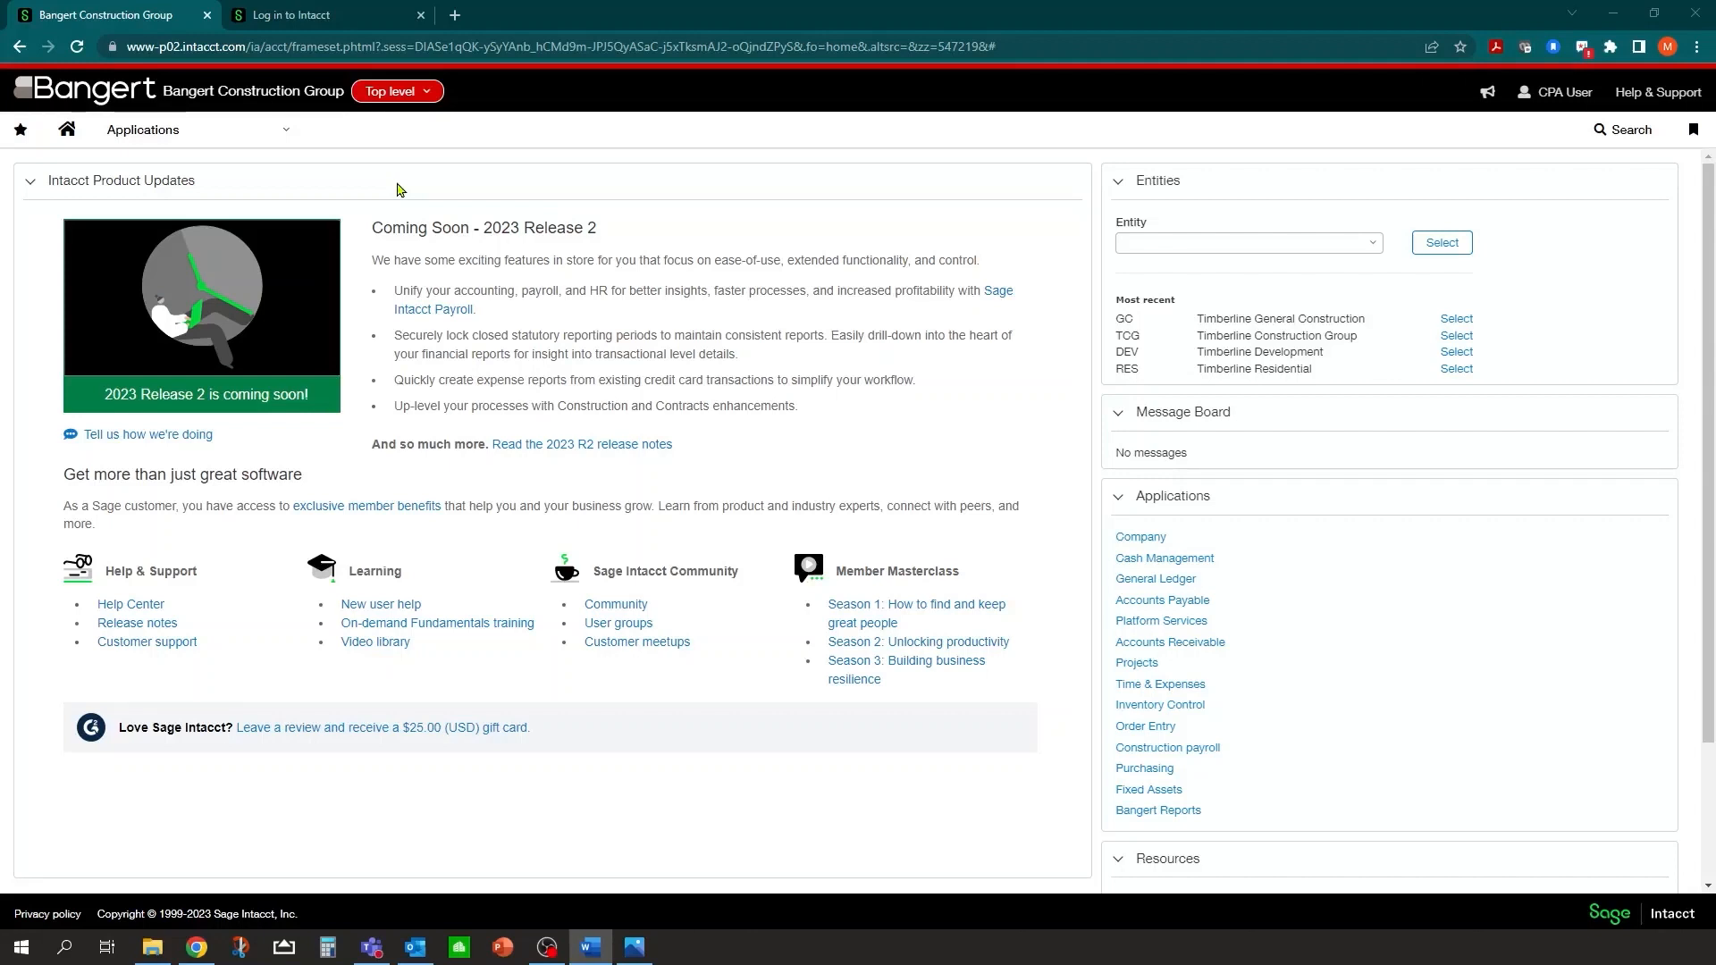
# Step: Open the configuration page of the Time & Expenses application
pyautogui.click(286, 133)
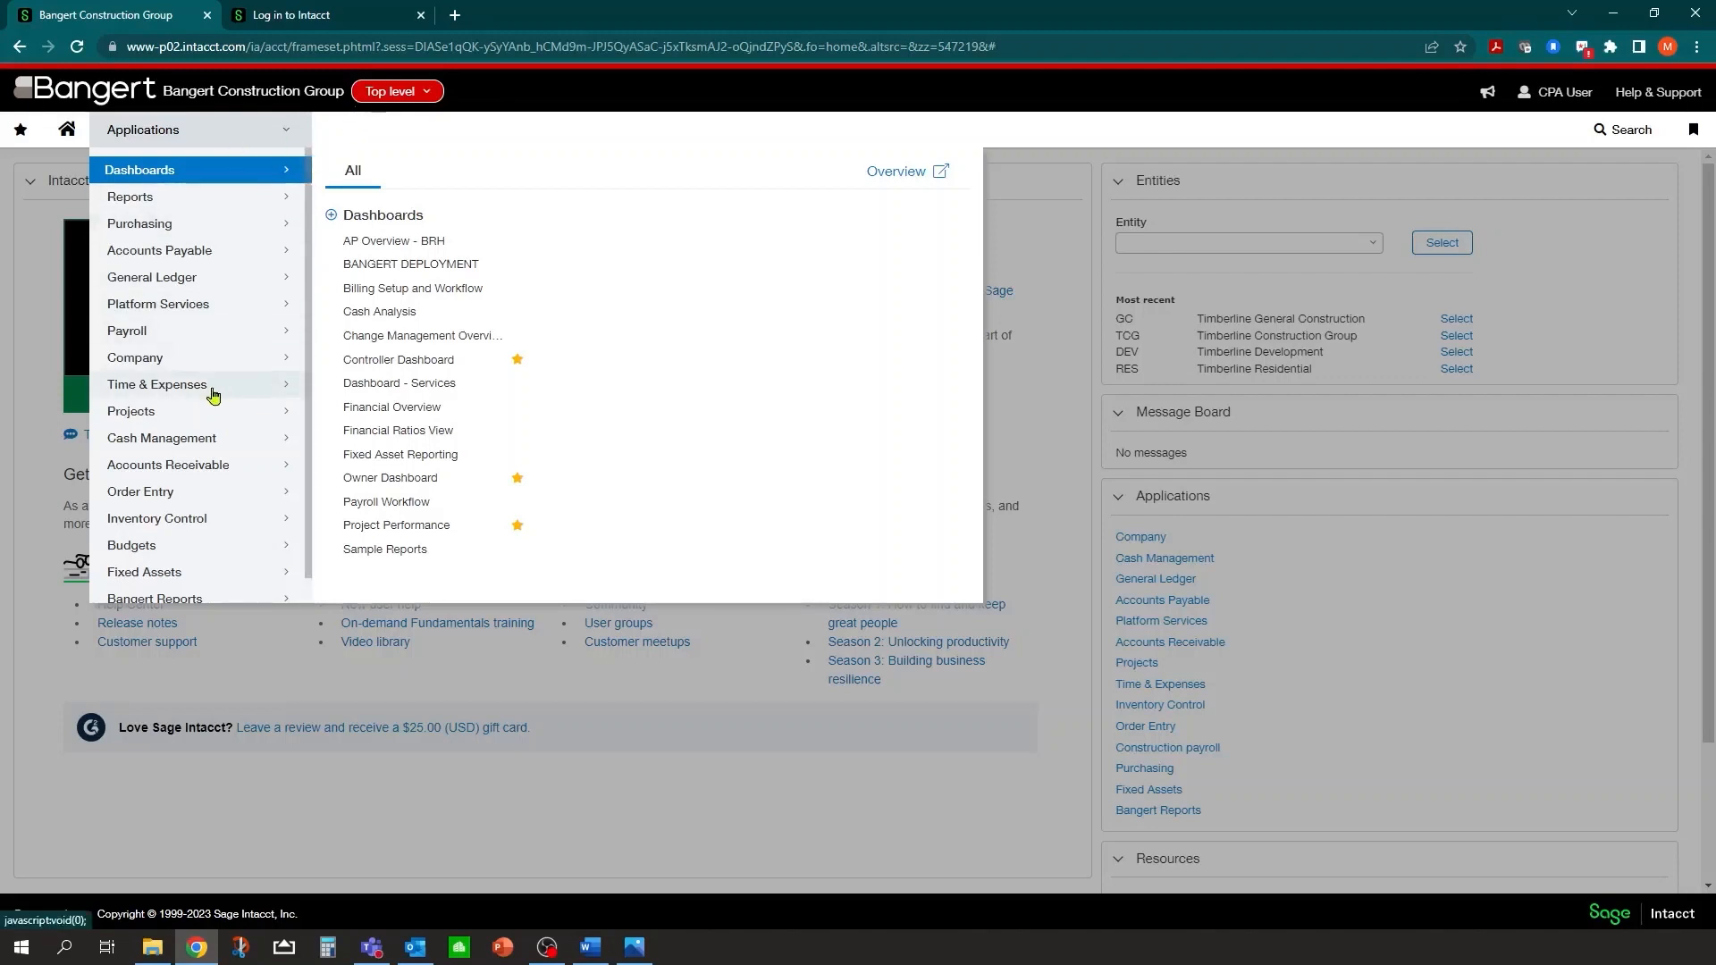
pyautogui.moveTo(213, 395)
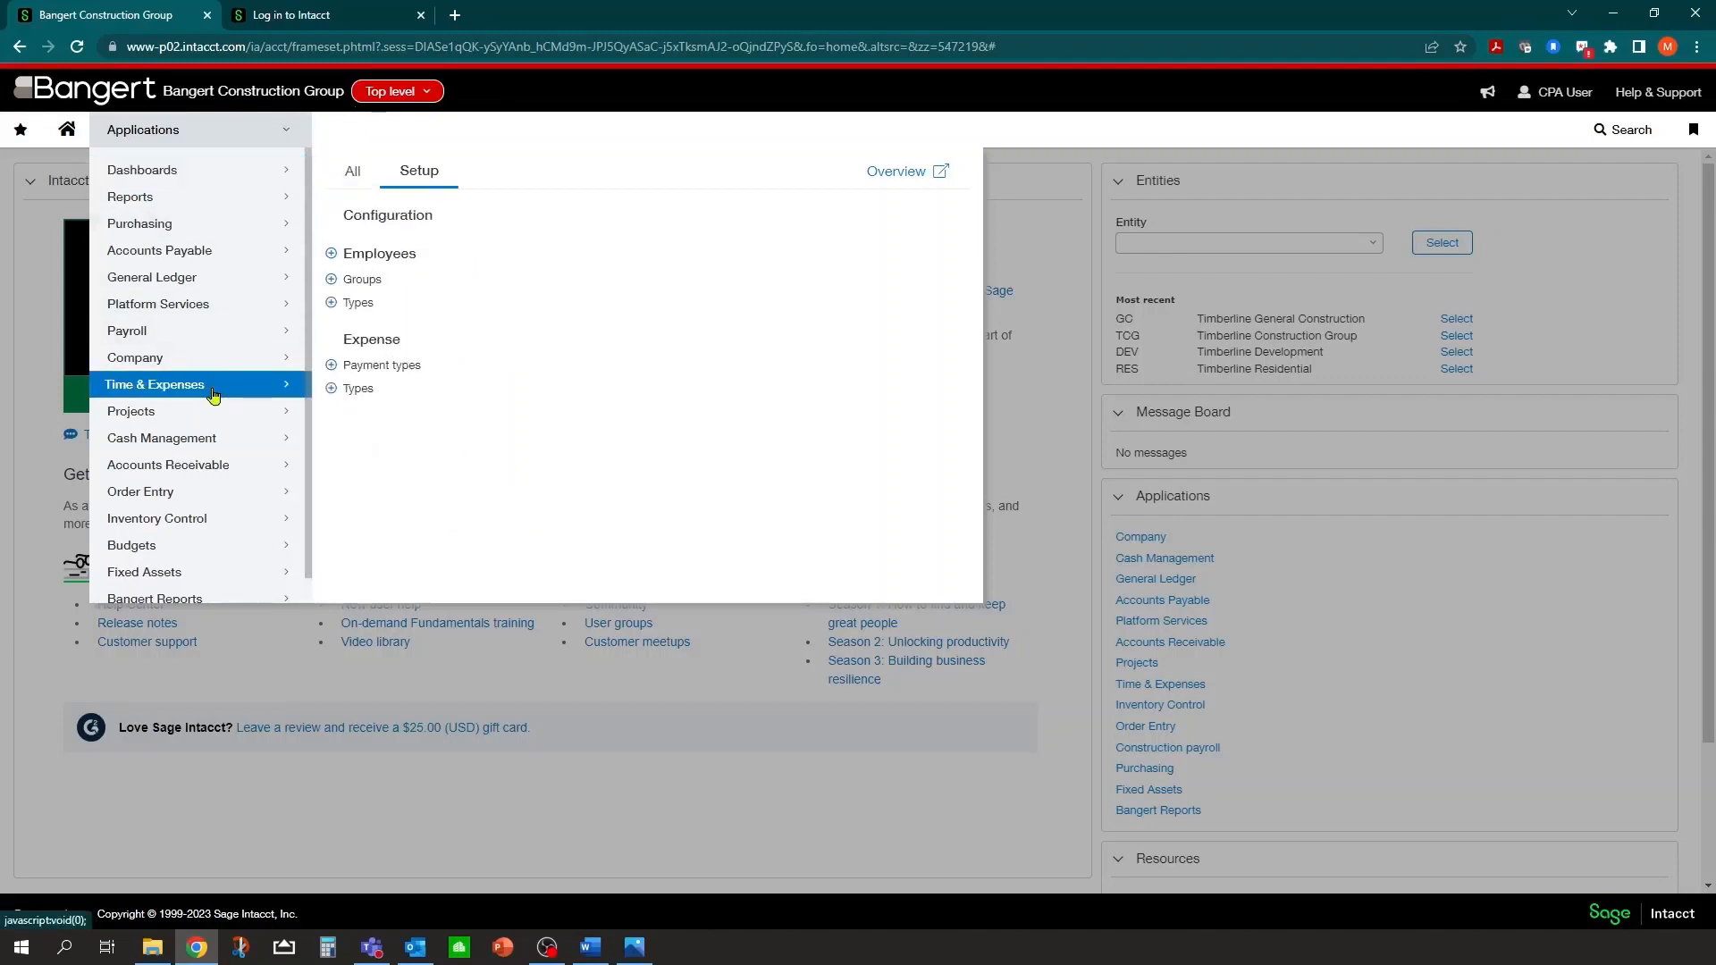
pyautogui.click(374, 219)
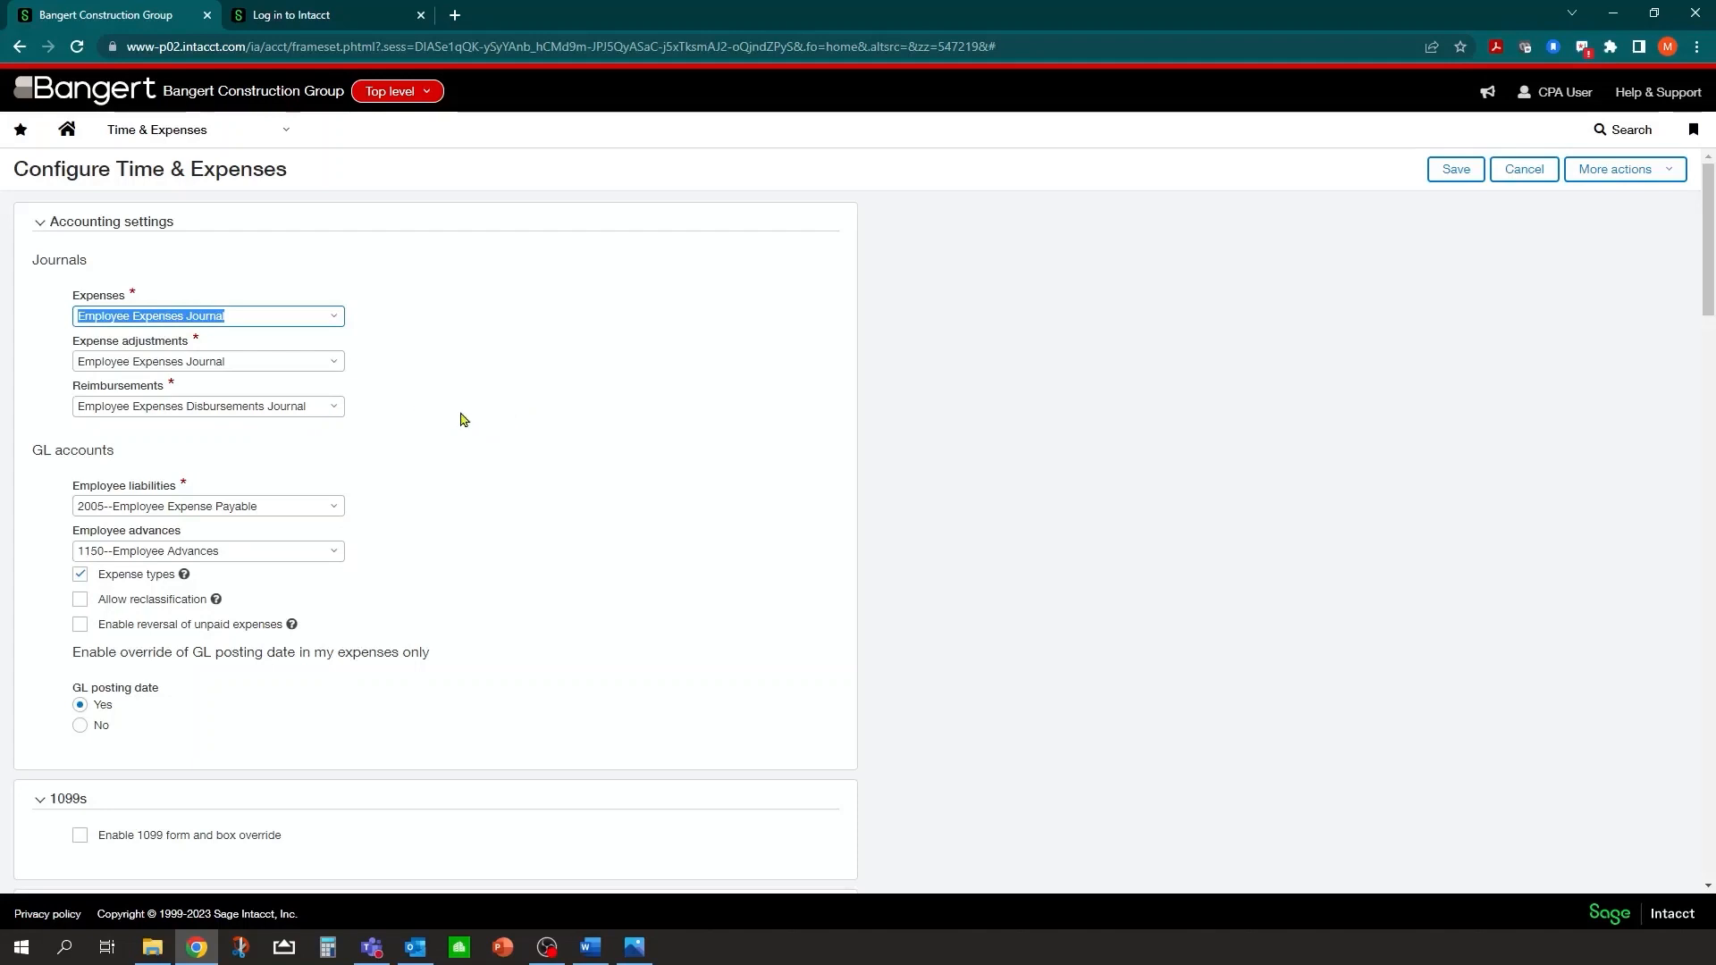
# Step: Review the journals and GL accounts in the accounting settings and read the help note for Expense types
pyautogui.scroll(-1, 247, 336)
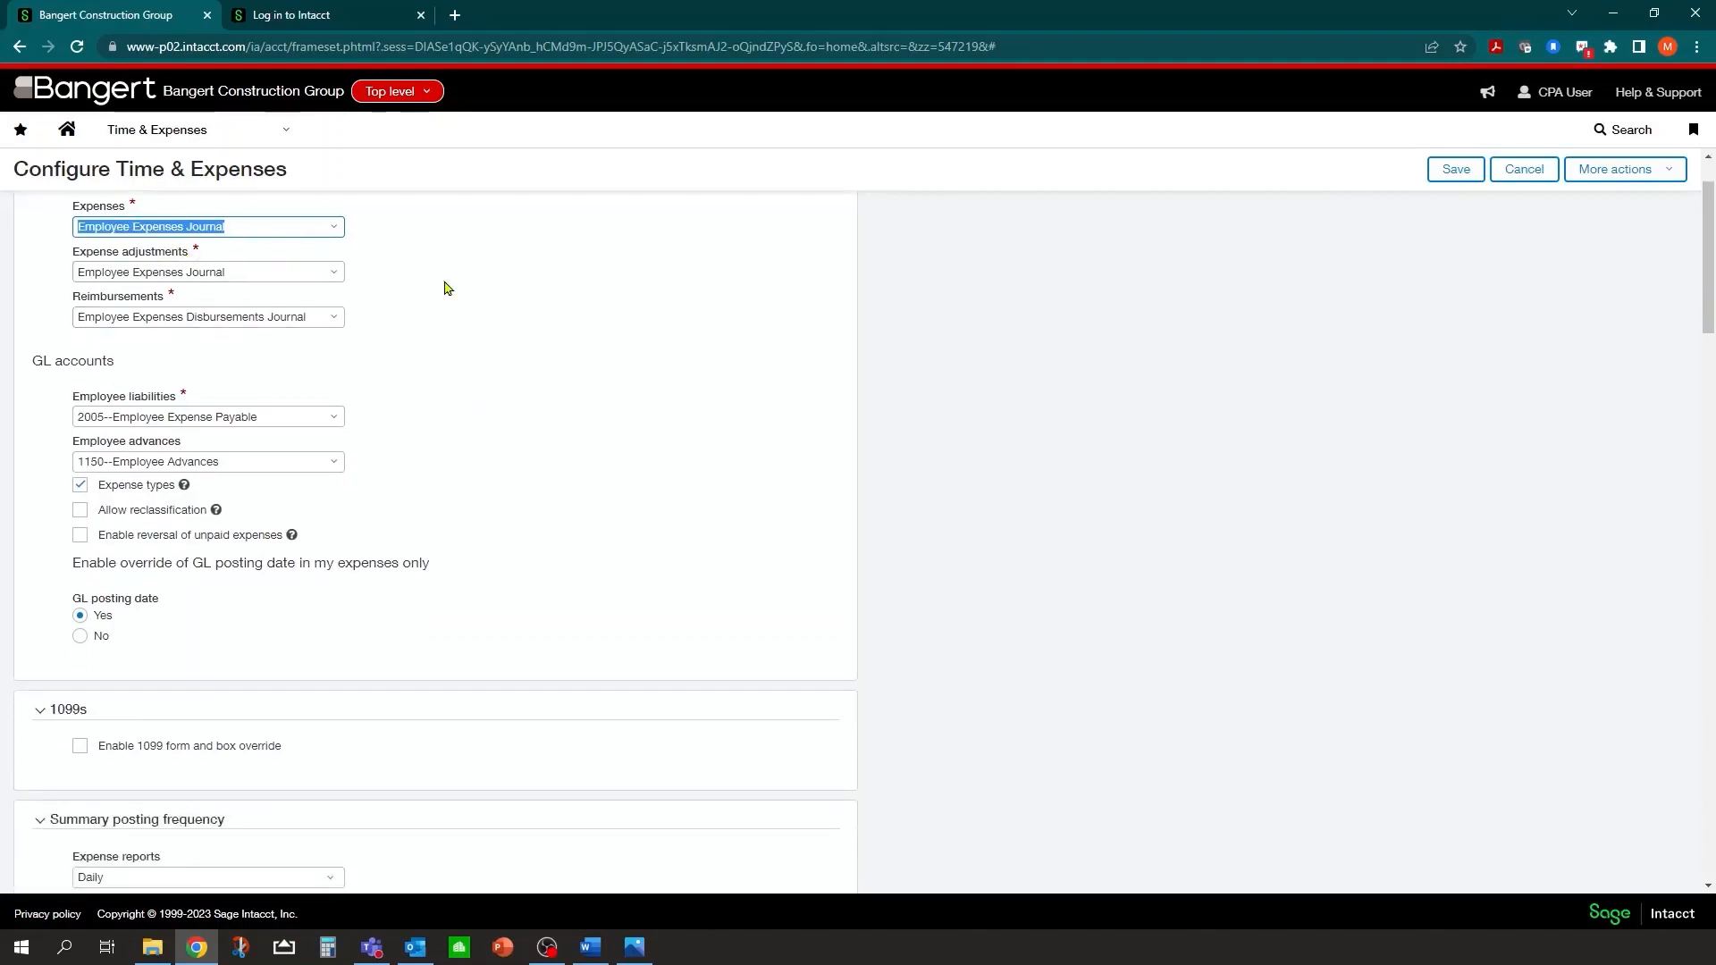
pyautogui.scroll(1, 447, 288)
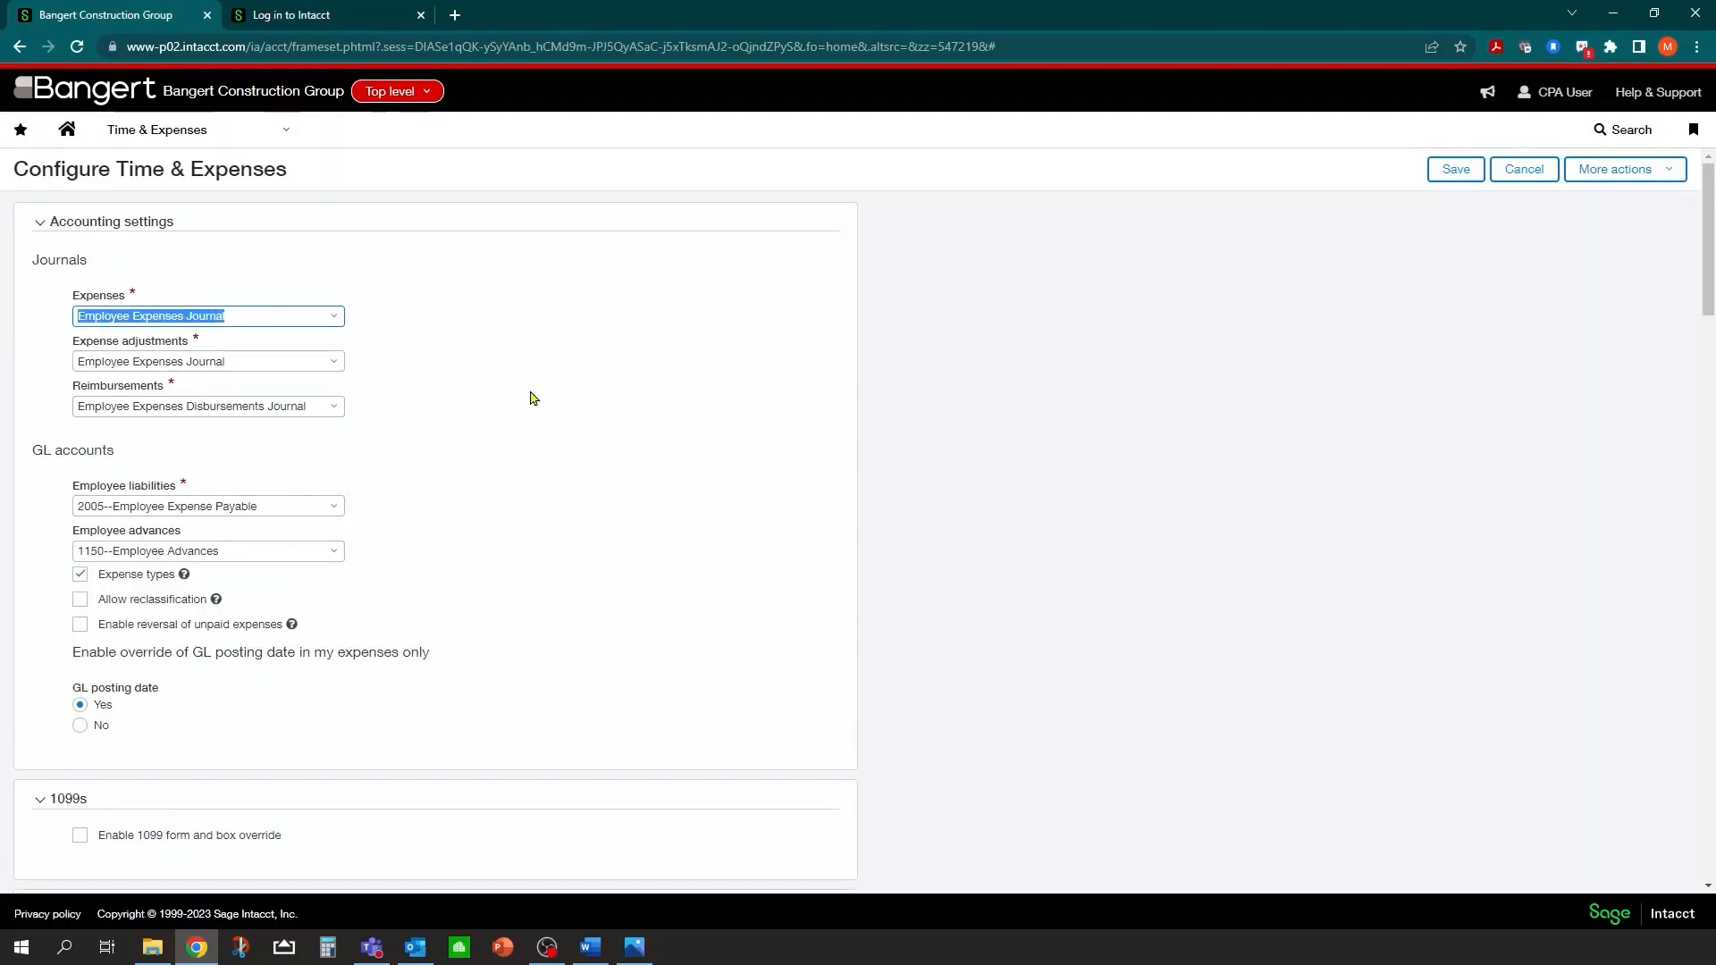
pyautogui.scroll(-1, 530, 398)
pyautogui.scroll(-1, 533, 393)
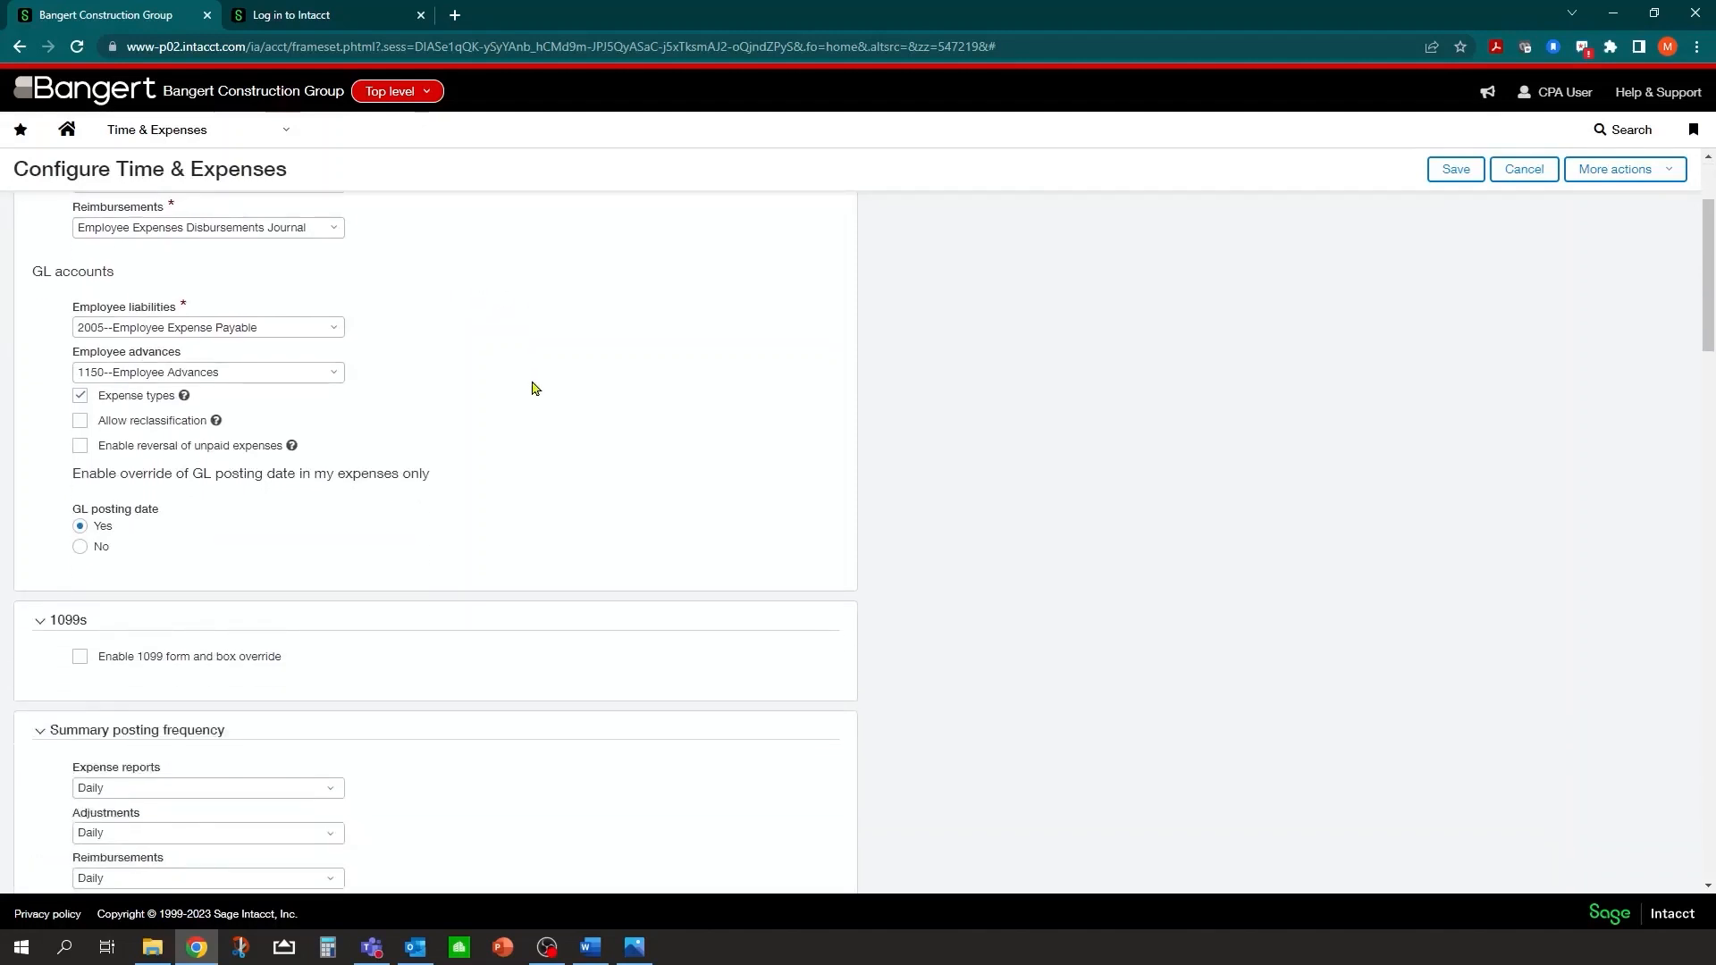
pyautogui.click(185, 397)
pyautogui.click(932, 394)
pyautogui.scroll(-2, 467, 383)
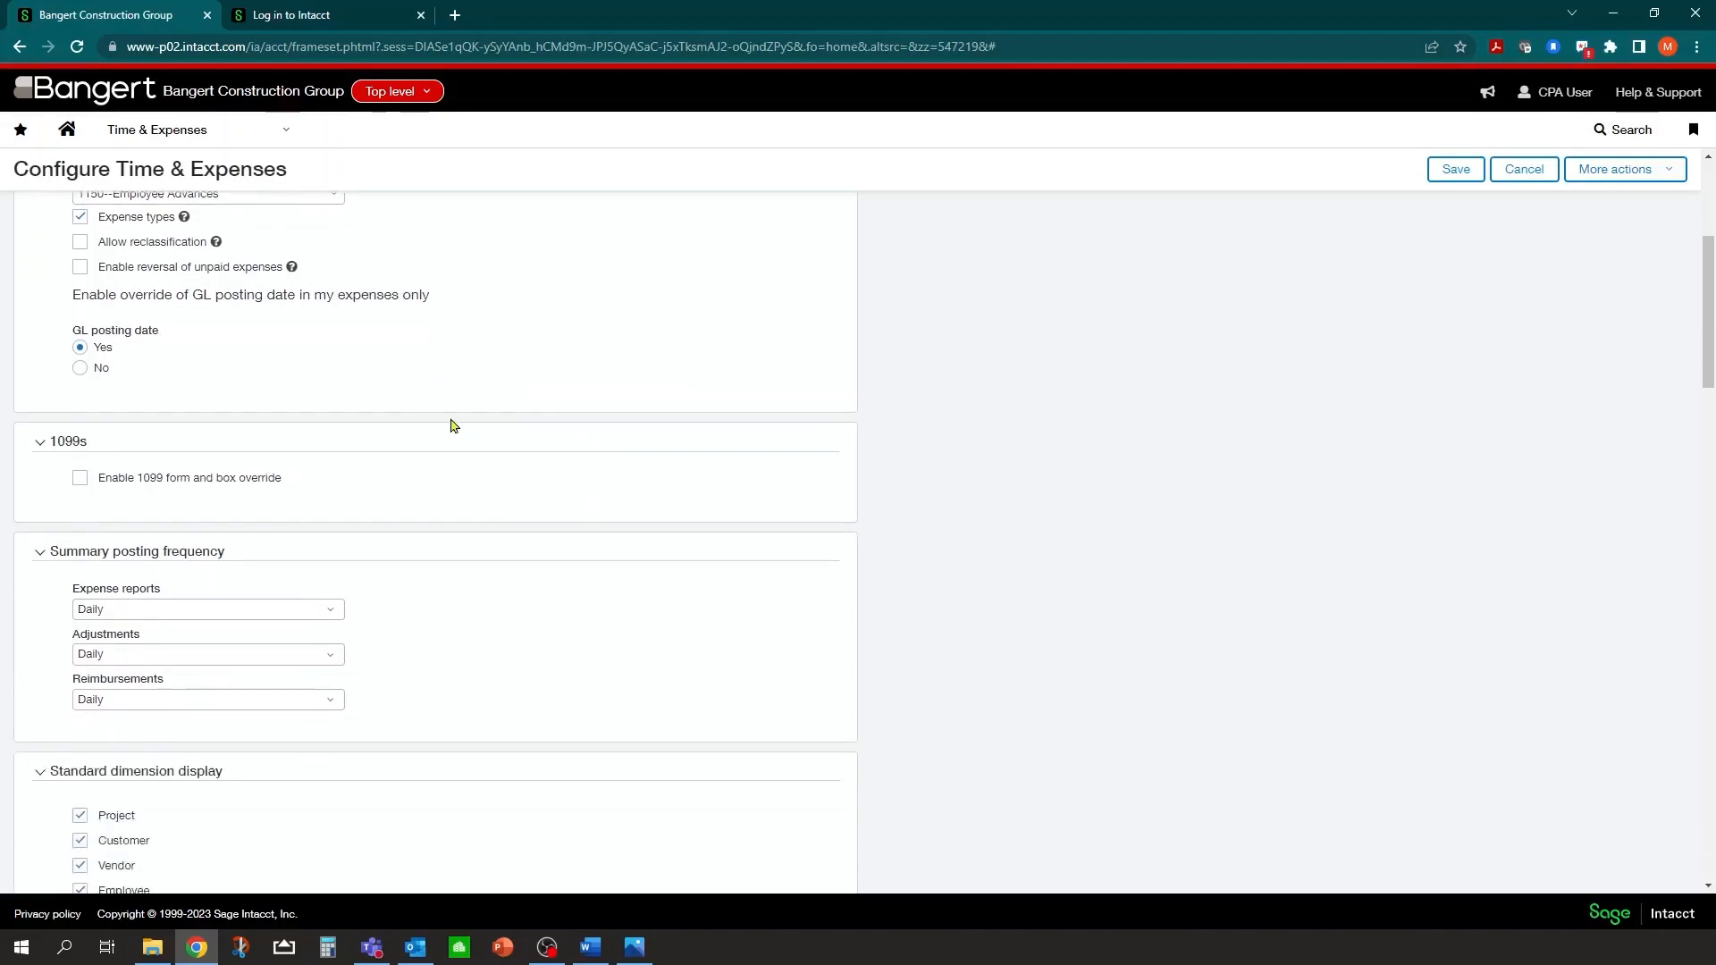
# Step: Examine the summary posting frequency, standard dimension display and auto-numbering sequence settings
pyautogui.scroll(-1, 452, 425)
pyautogui.scroll(-3, 472, 447)
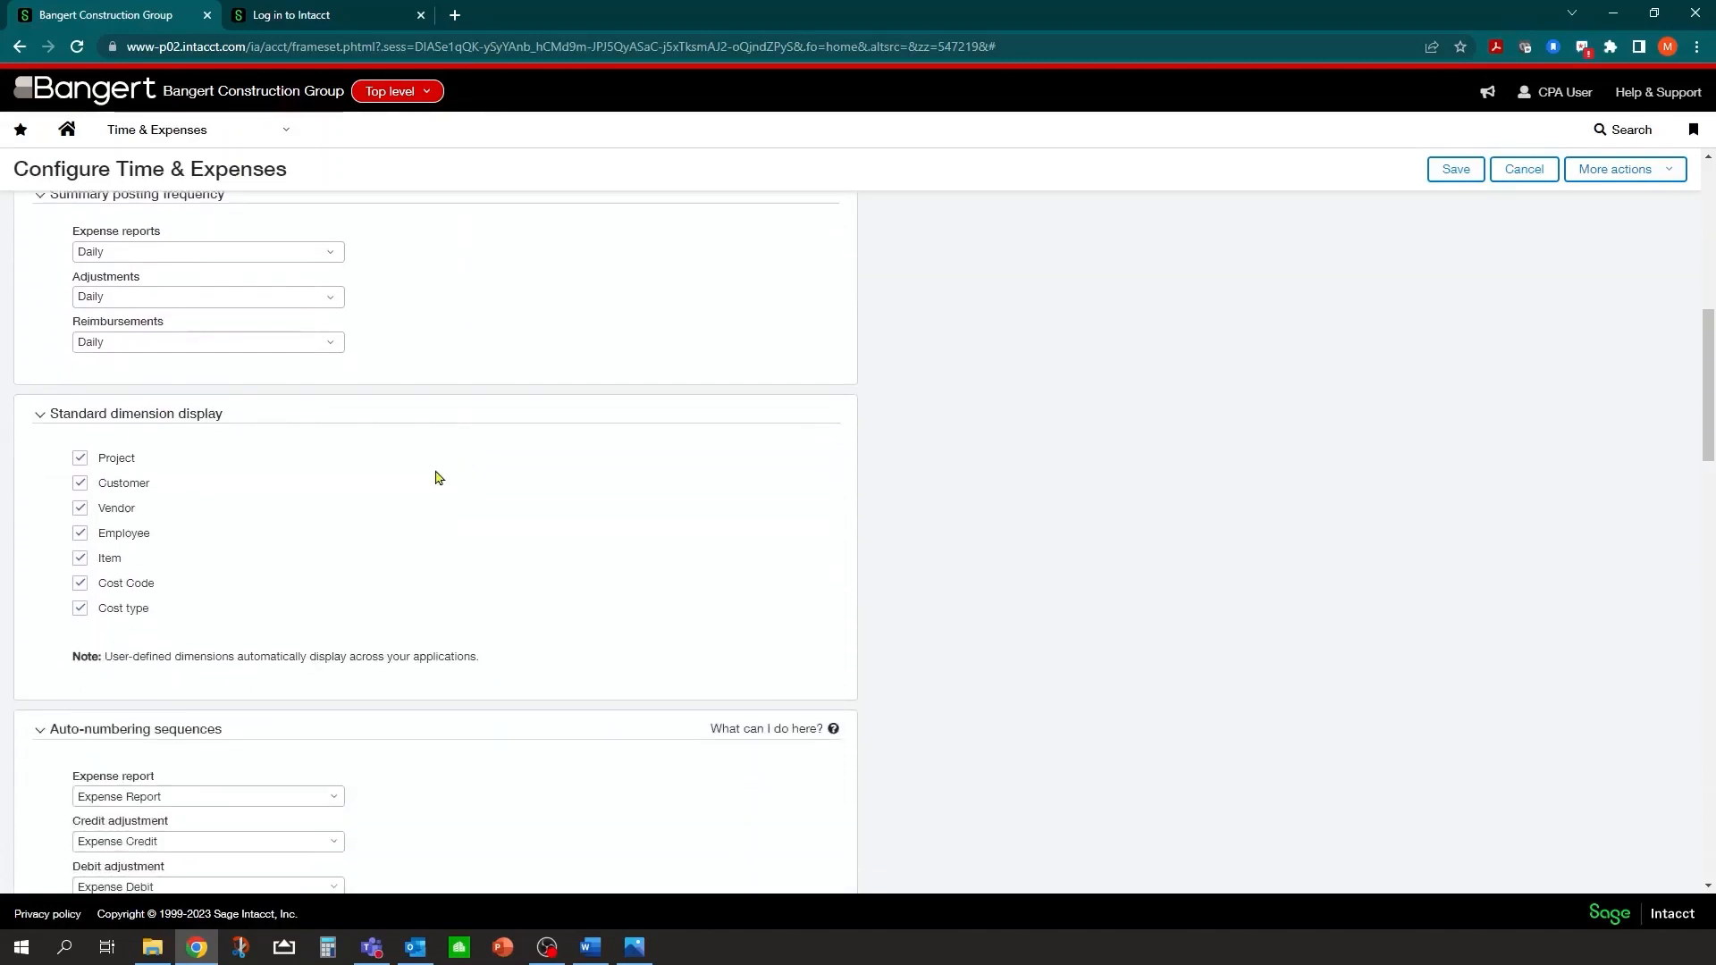
pyautogui.scroll(-1, 439, 478)
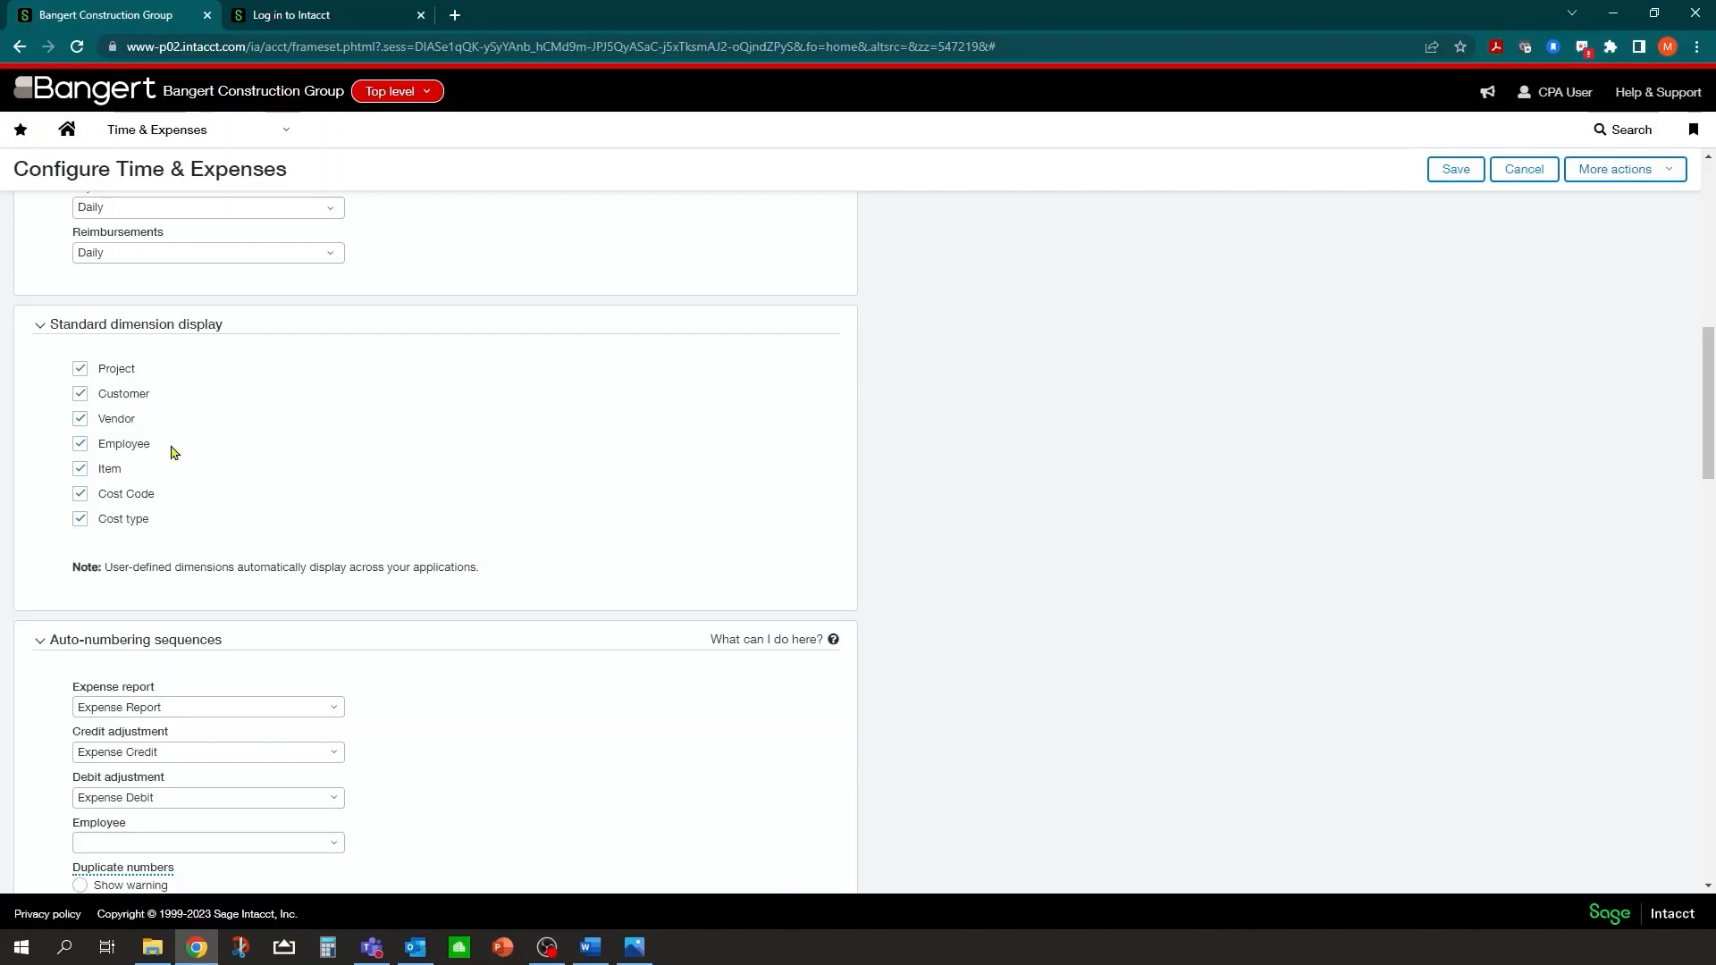
pyautogui.scroll(-1, 304, 434)
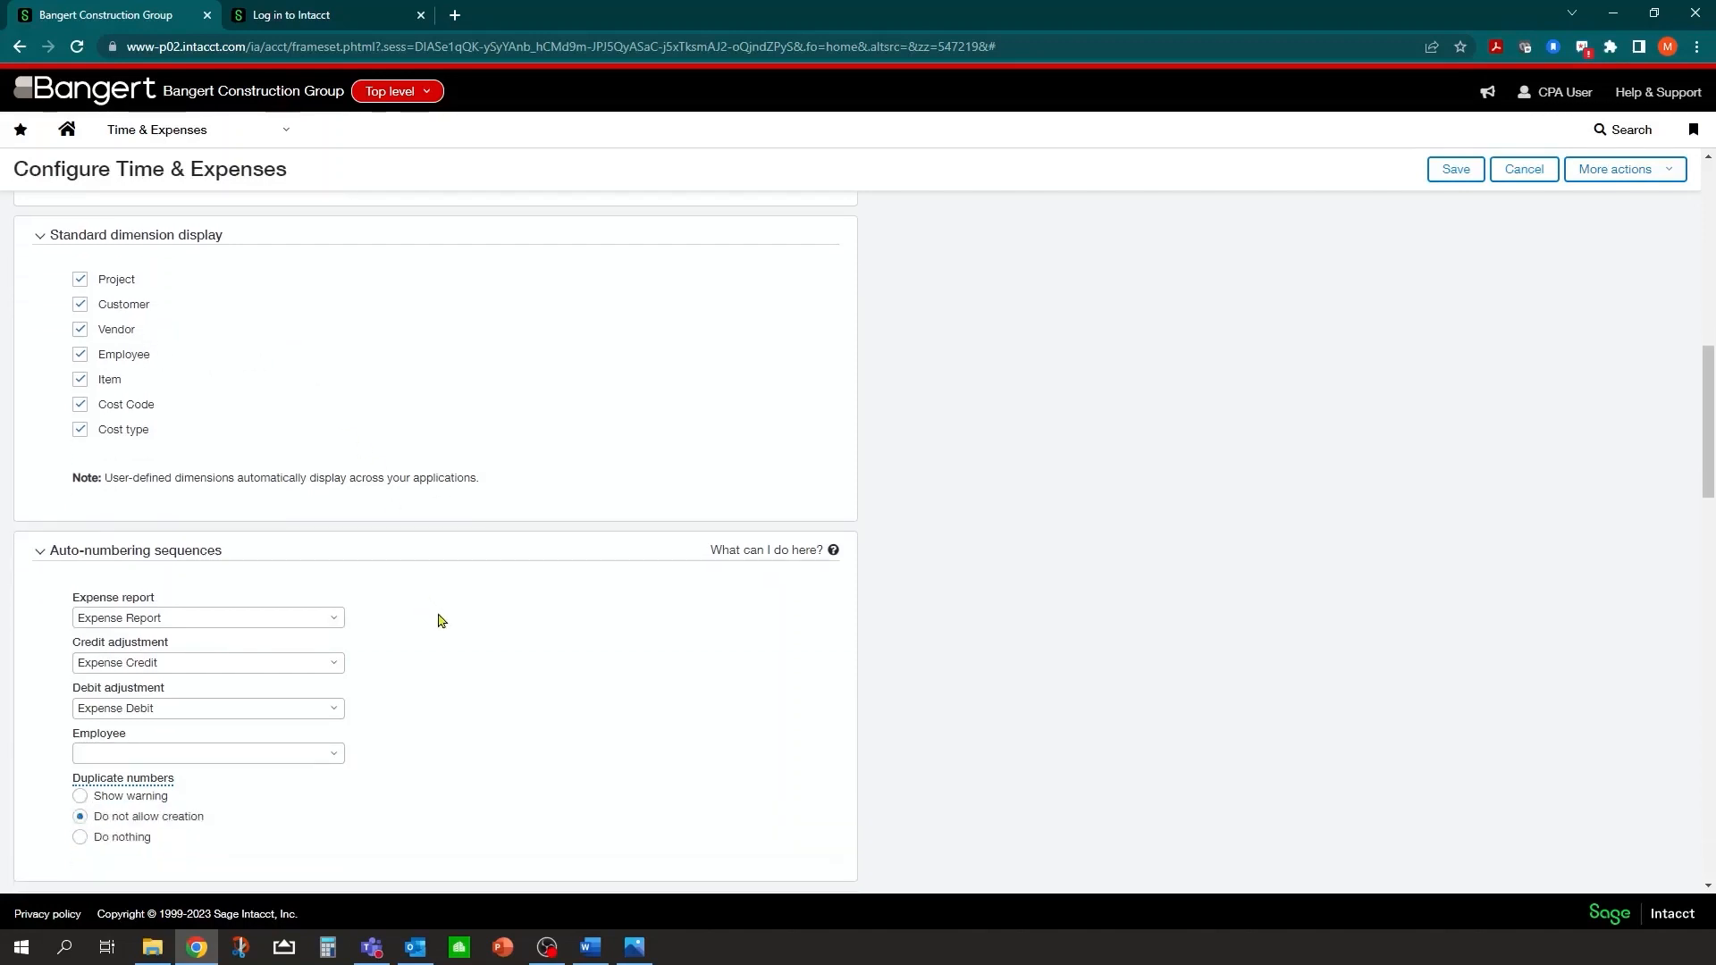
pyautogui.scroll(-1, 439, 618)
pyautogui.scroll(-1, 444, 603)
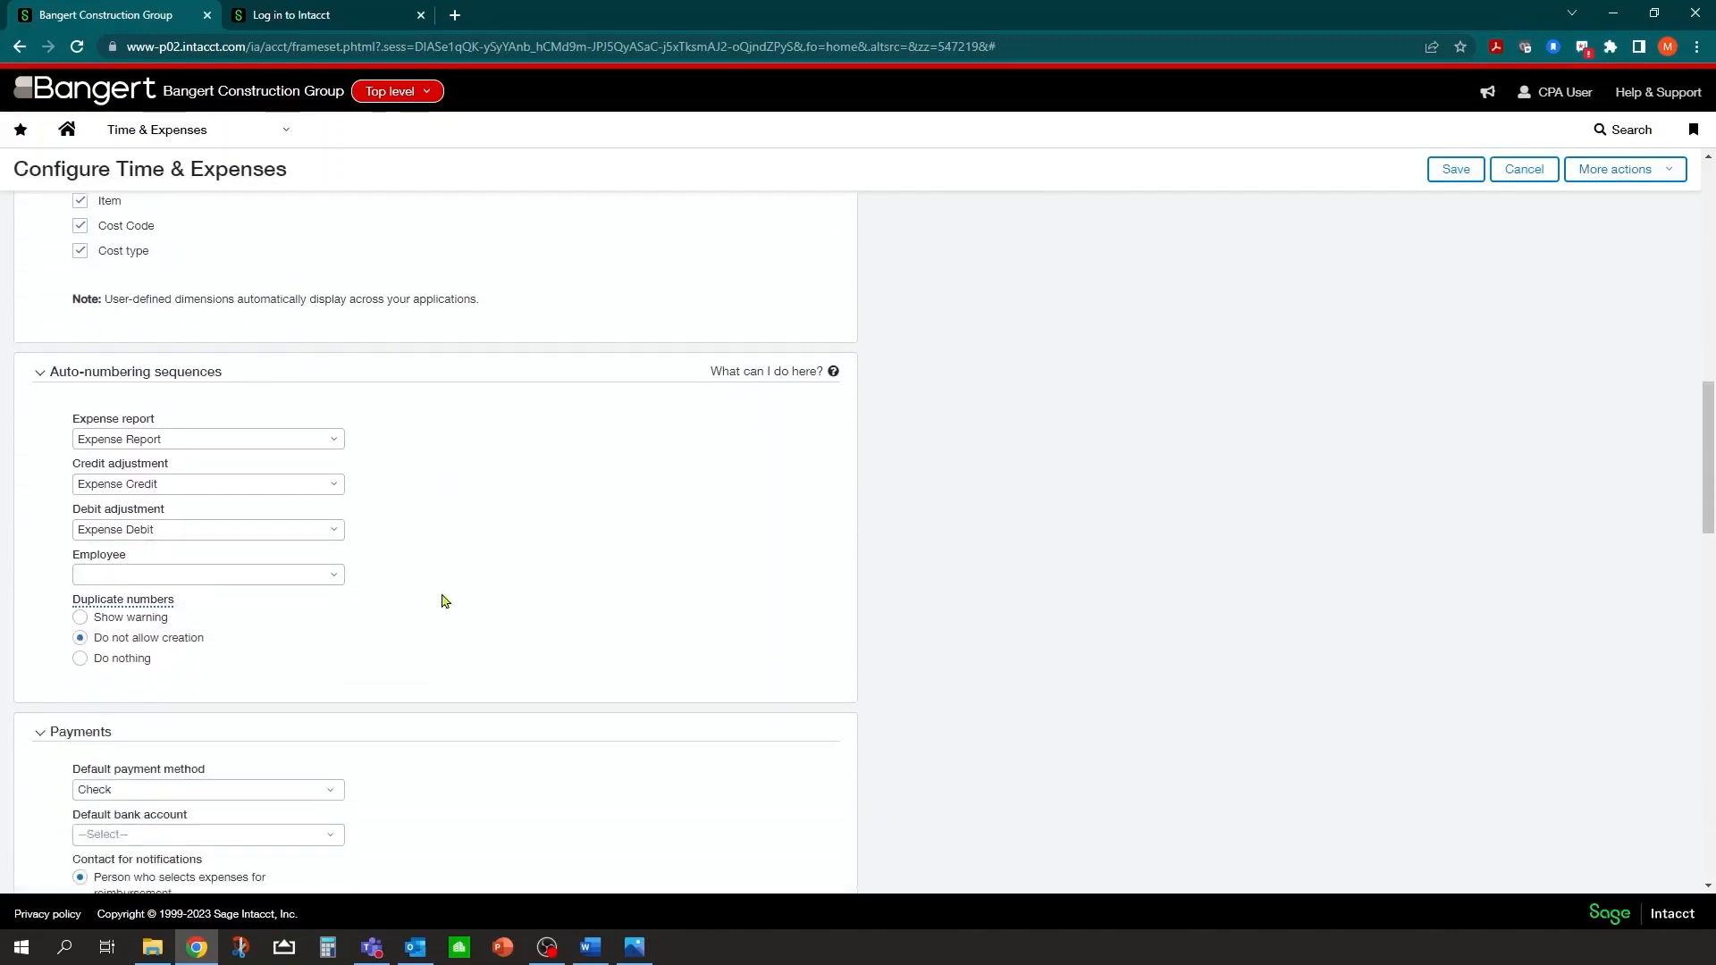
pyautogui.scroll(-1, 445, 601)
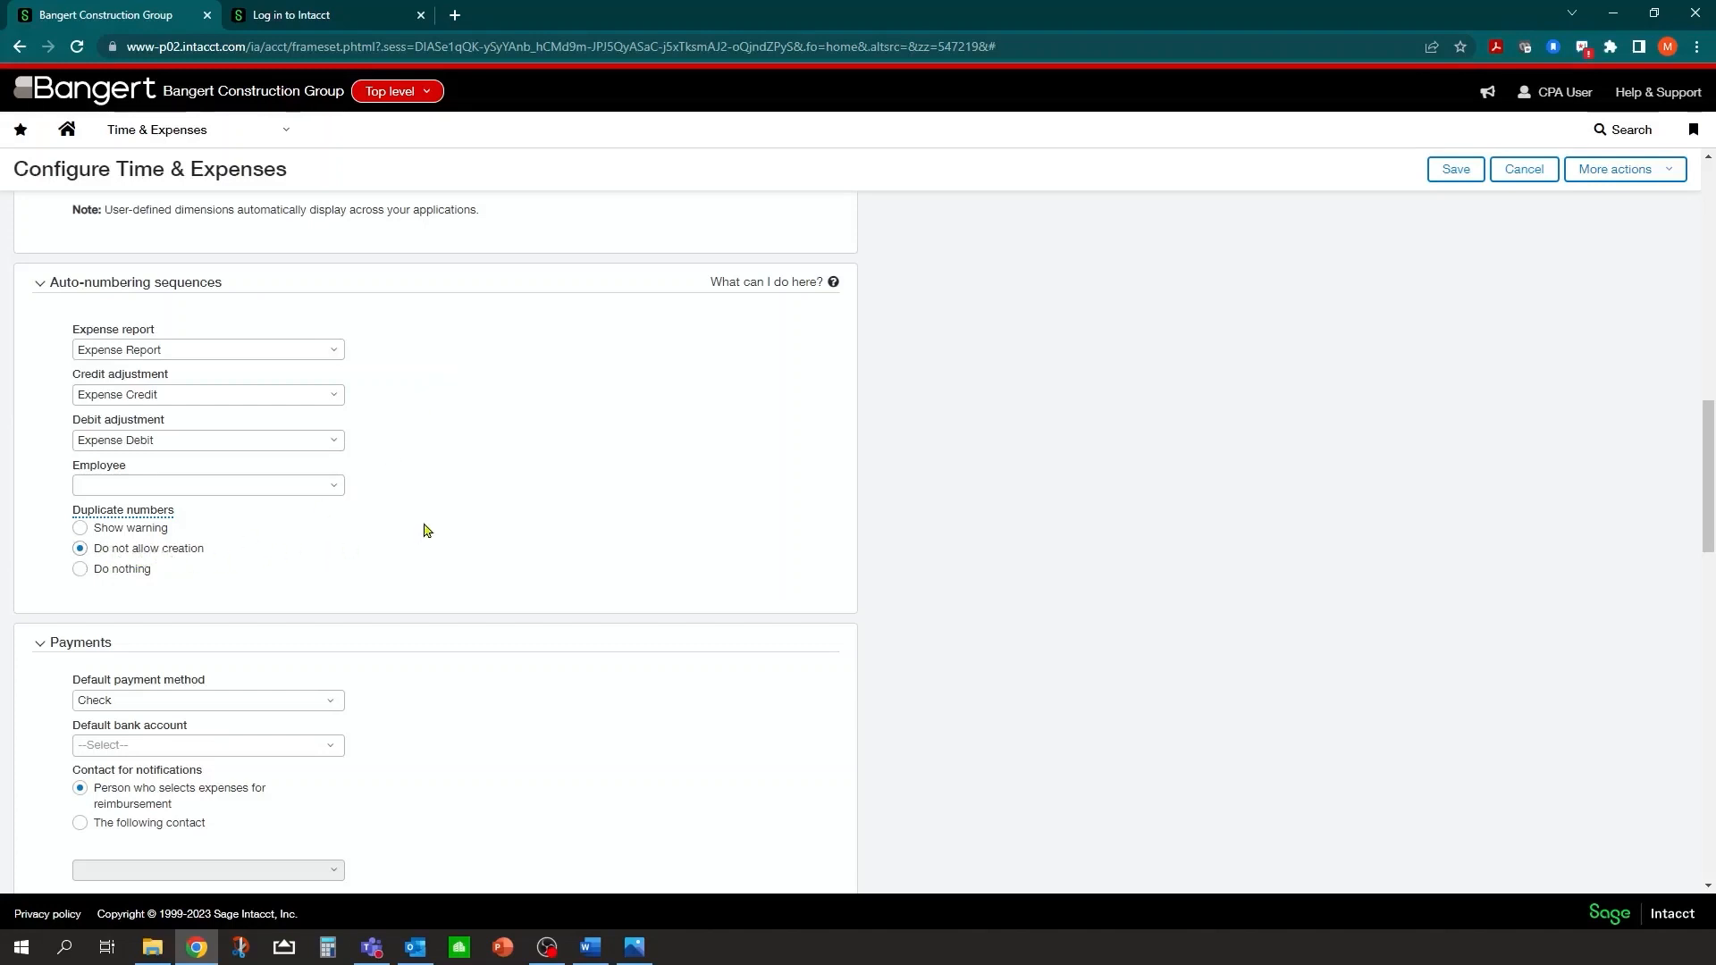
pyautogui.scroll(-1, 456, 487)
pyautogui.scroll(-1, 493, 407)
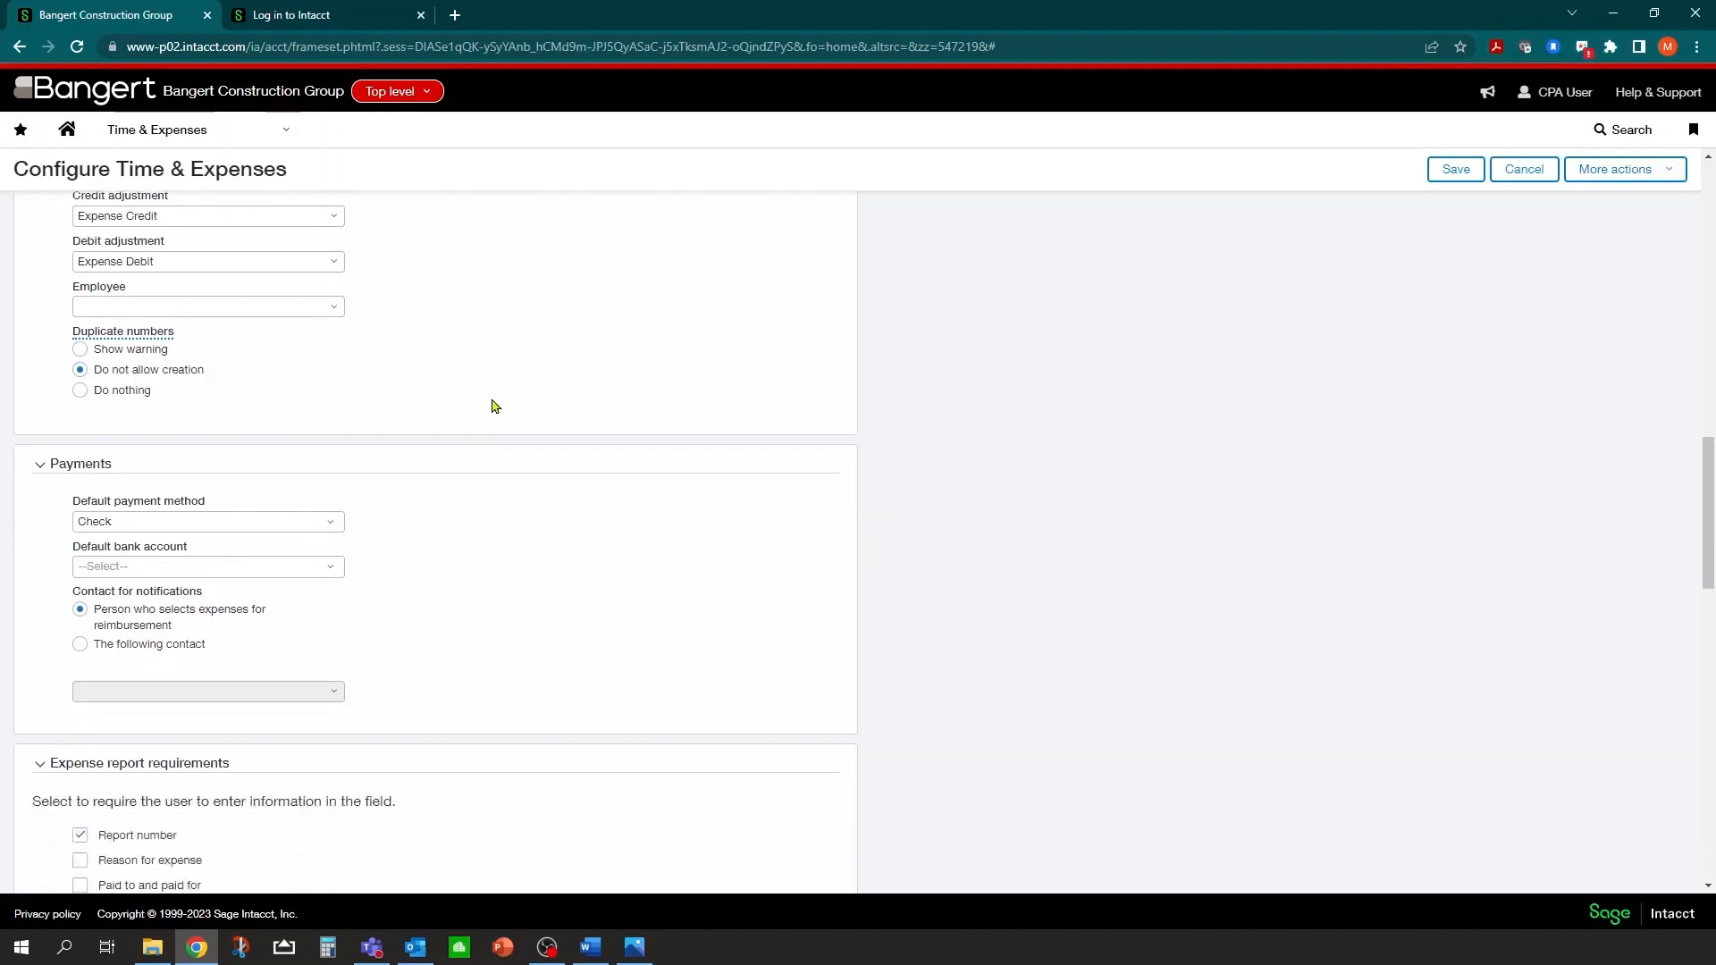
# Step: Check the available choices for the default payment method and default bank account under Payments
pyautogui.scroll(-1, 471, 513)
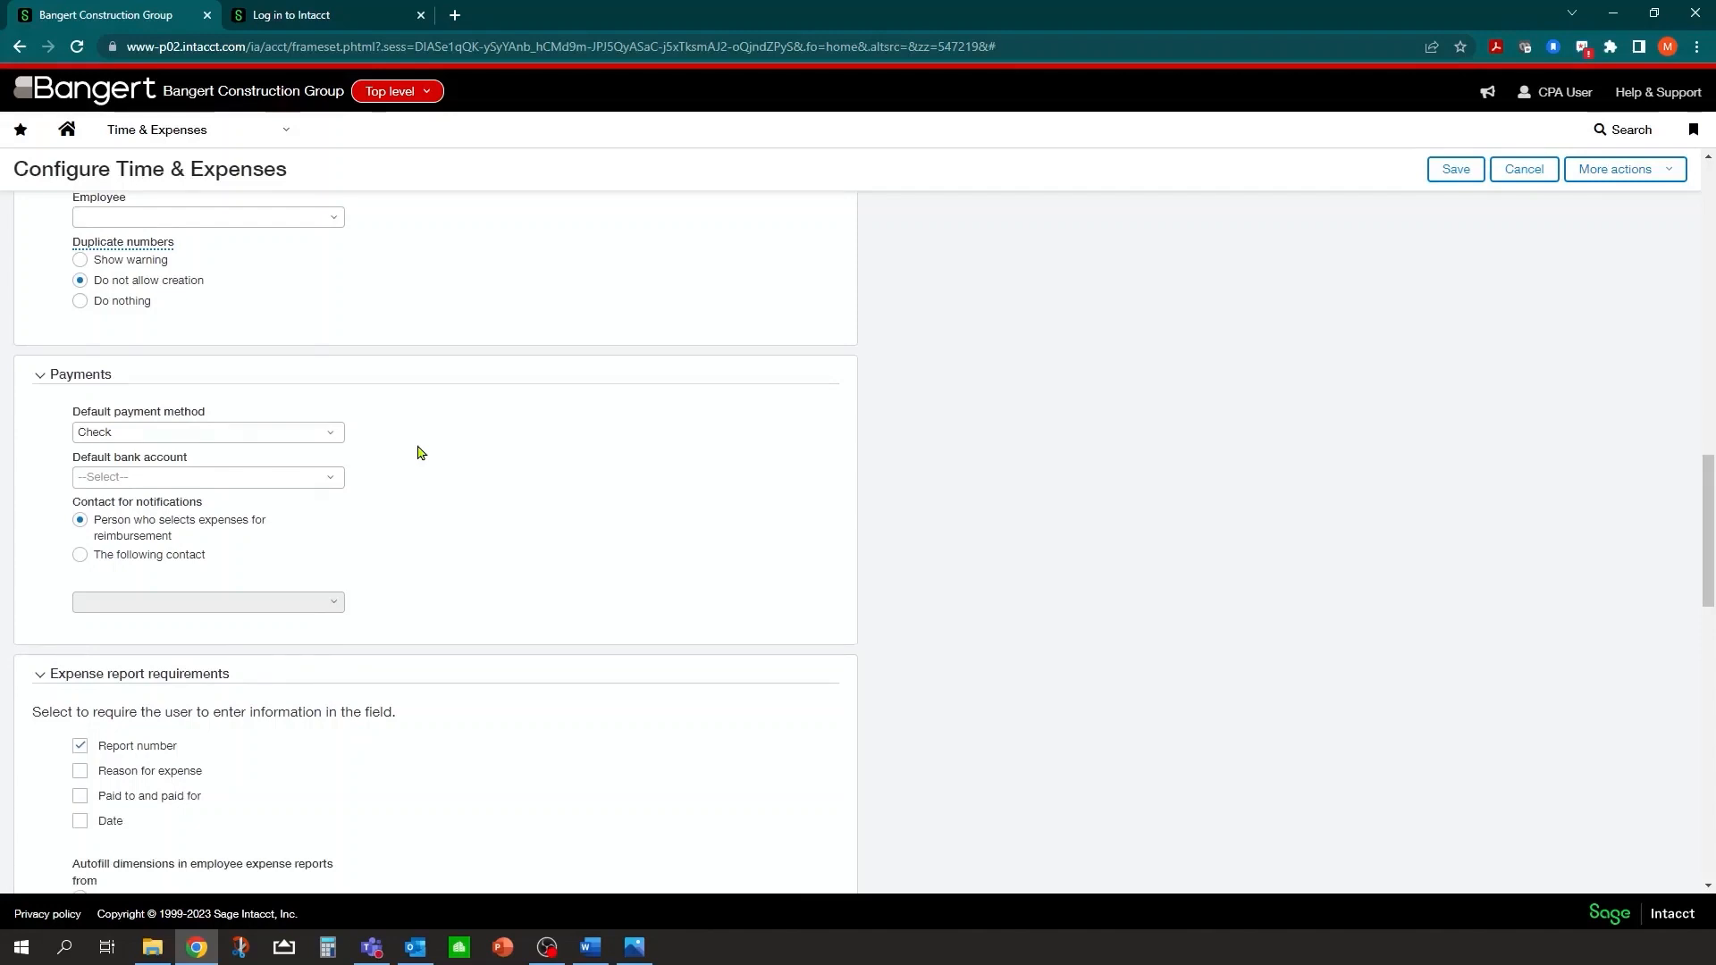
pyautogui.click(331, 436)
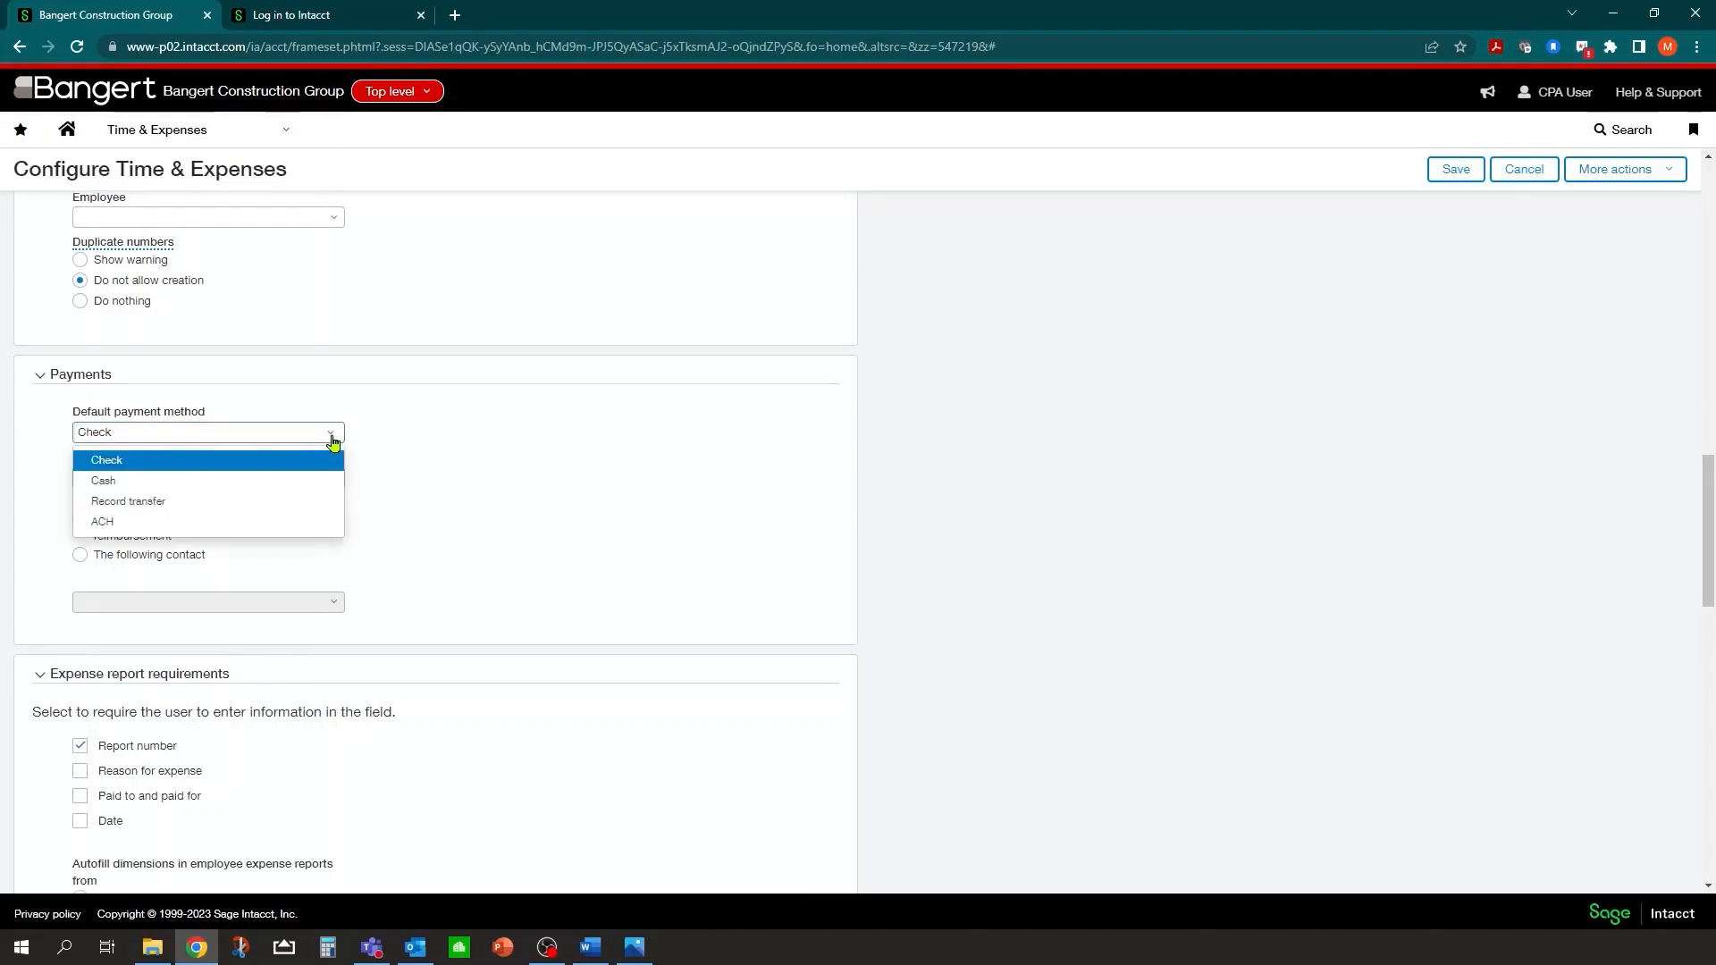
pyautogui.click(396, 424)
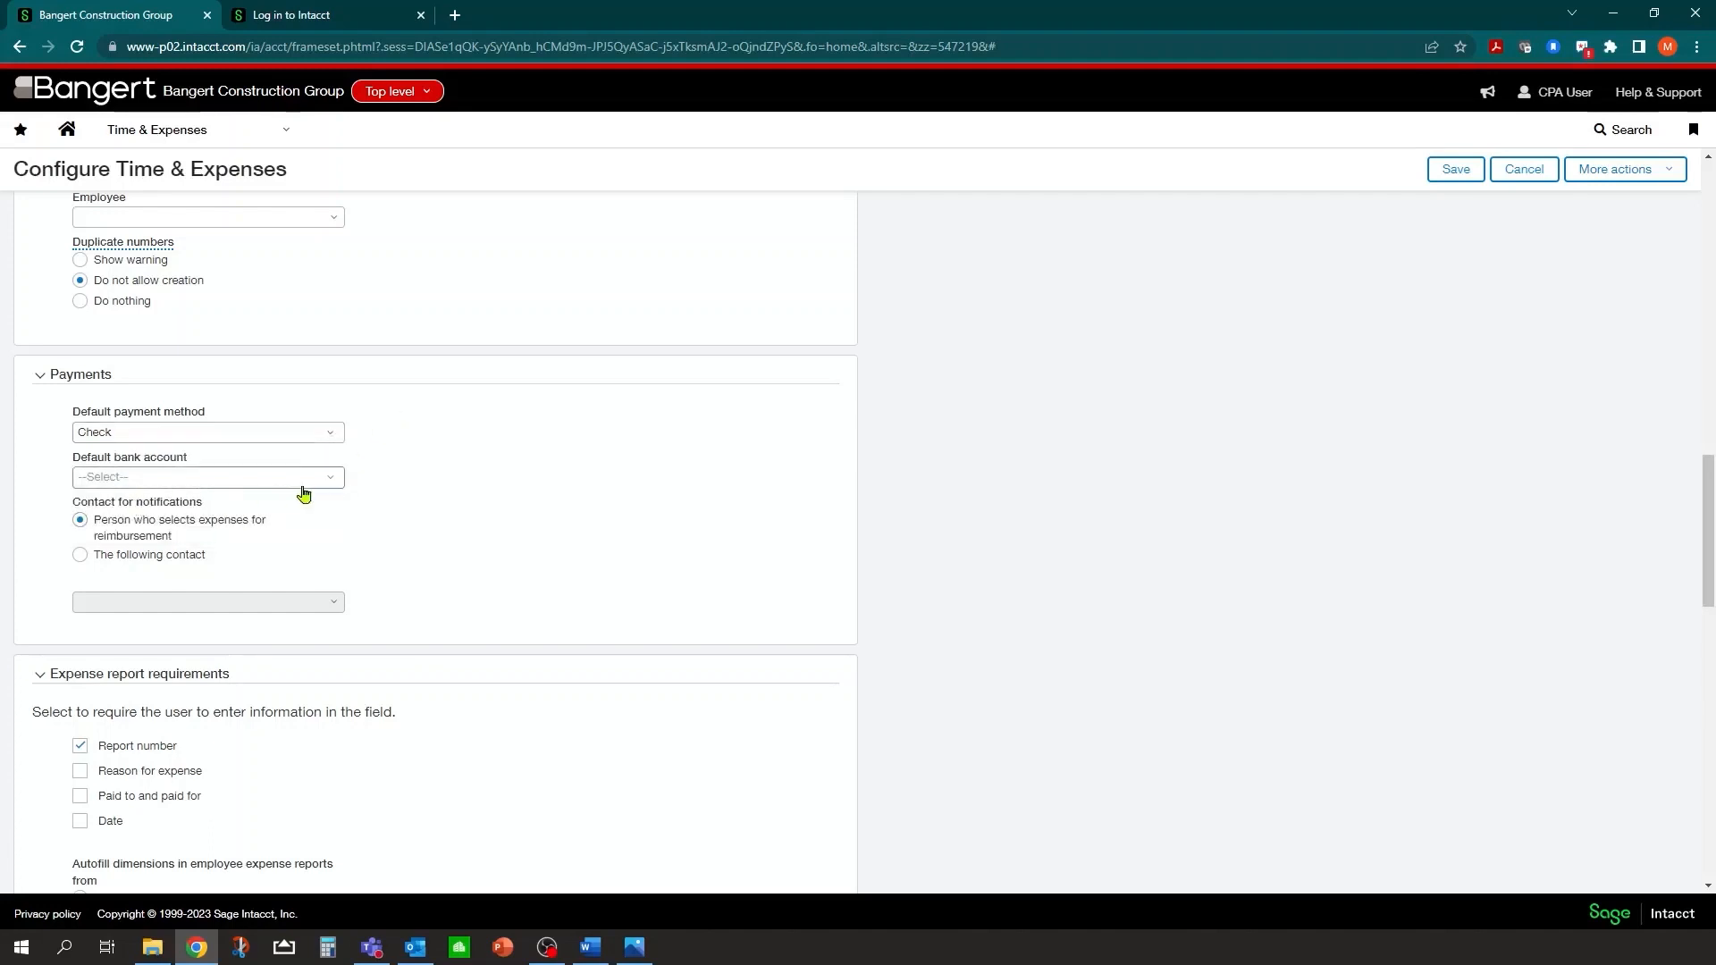
pyautogui.click(328, 483)
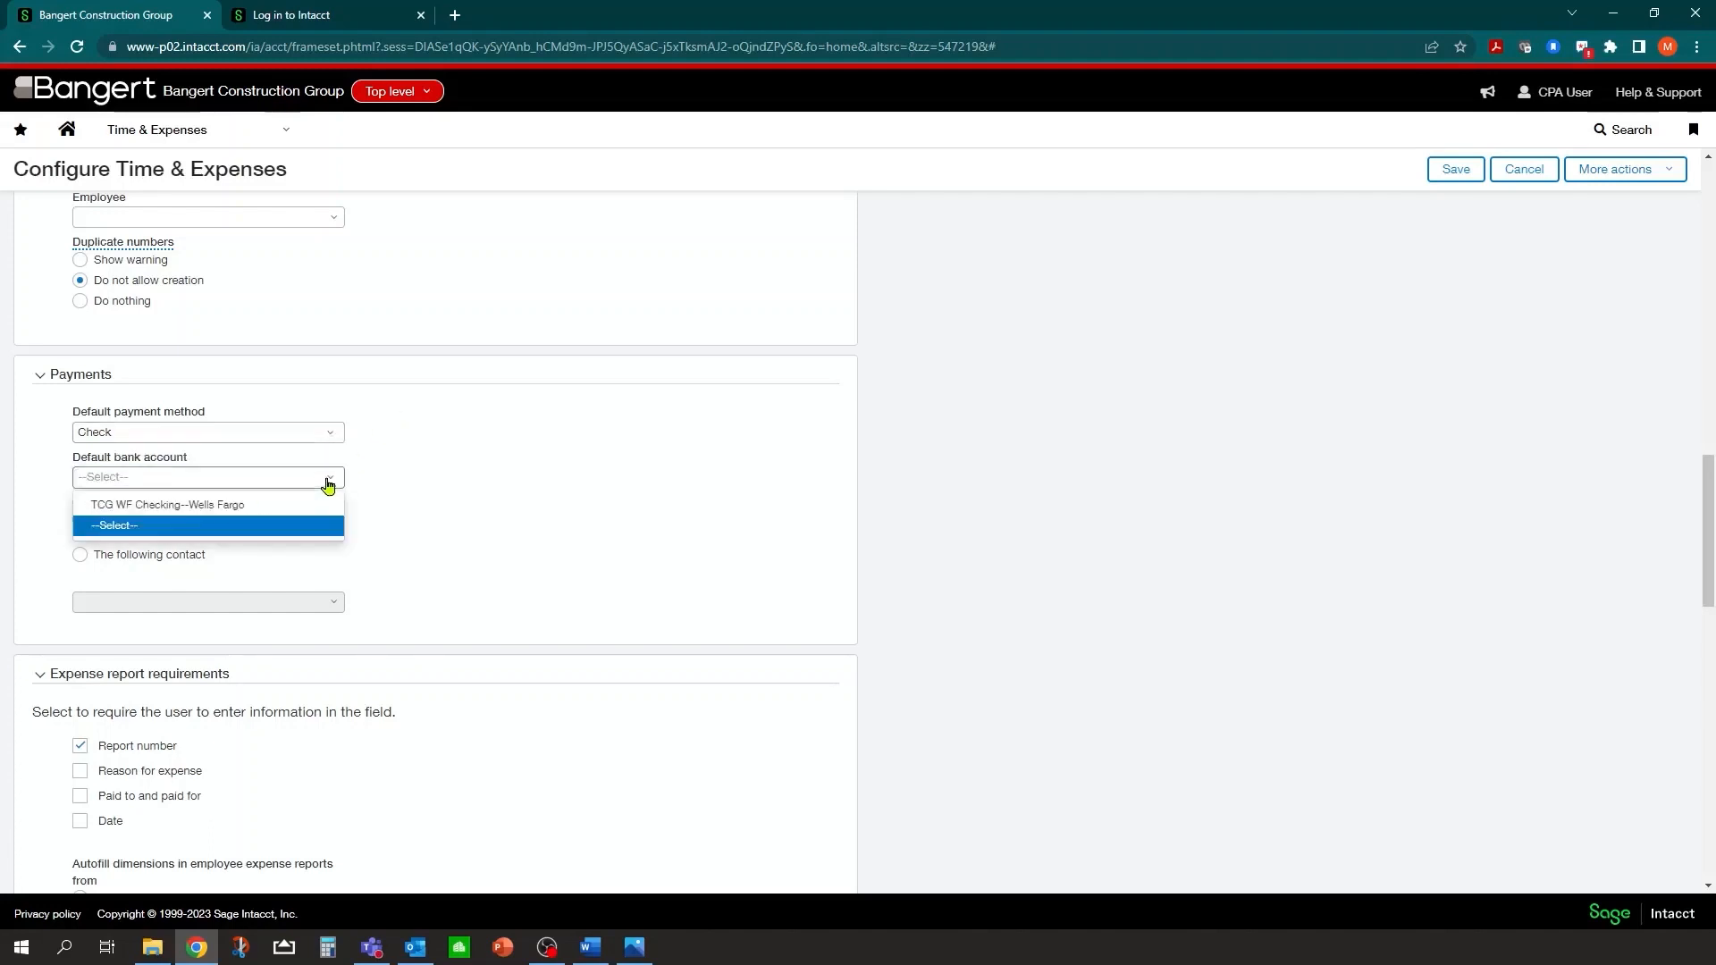
pyautogui.click(477, 456)
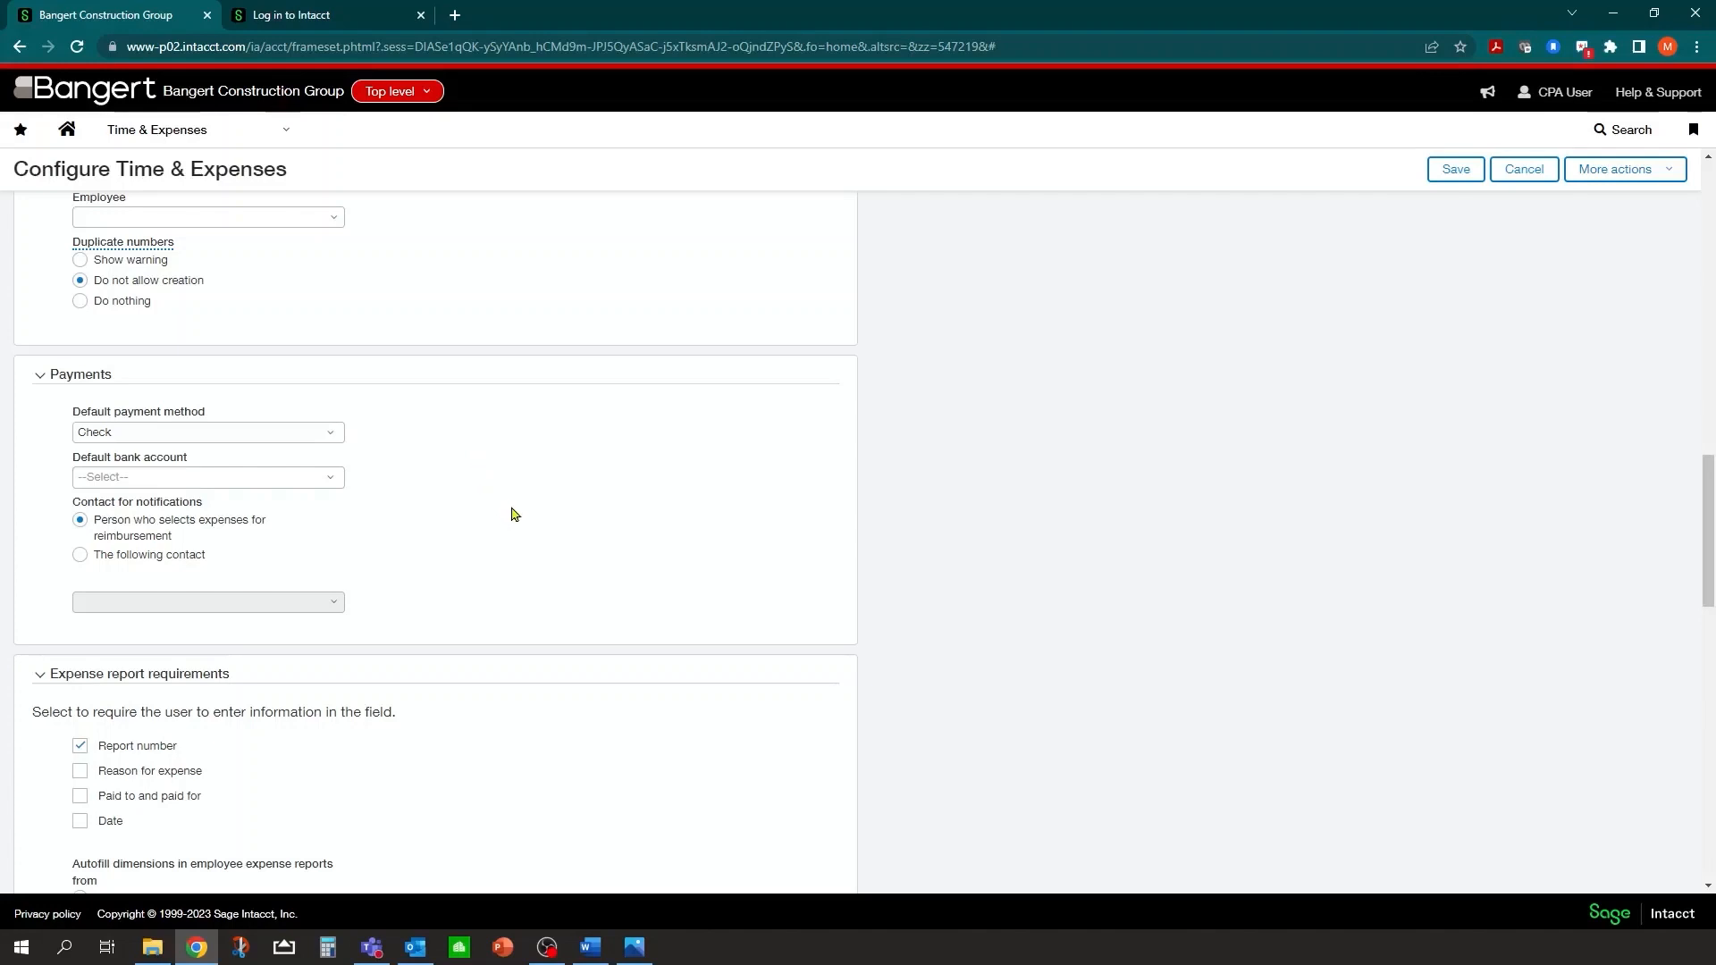
# Step: Make the Date a required field in the expense report requirements
pyautogui.scroll(-2, 514, 514)
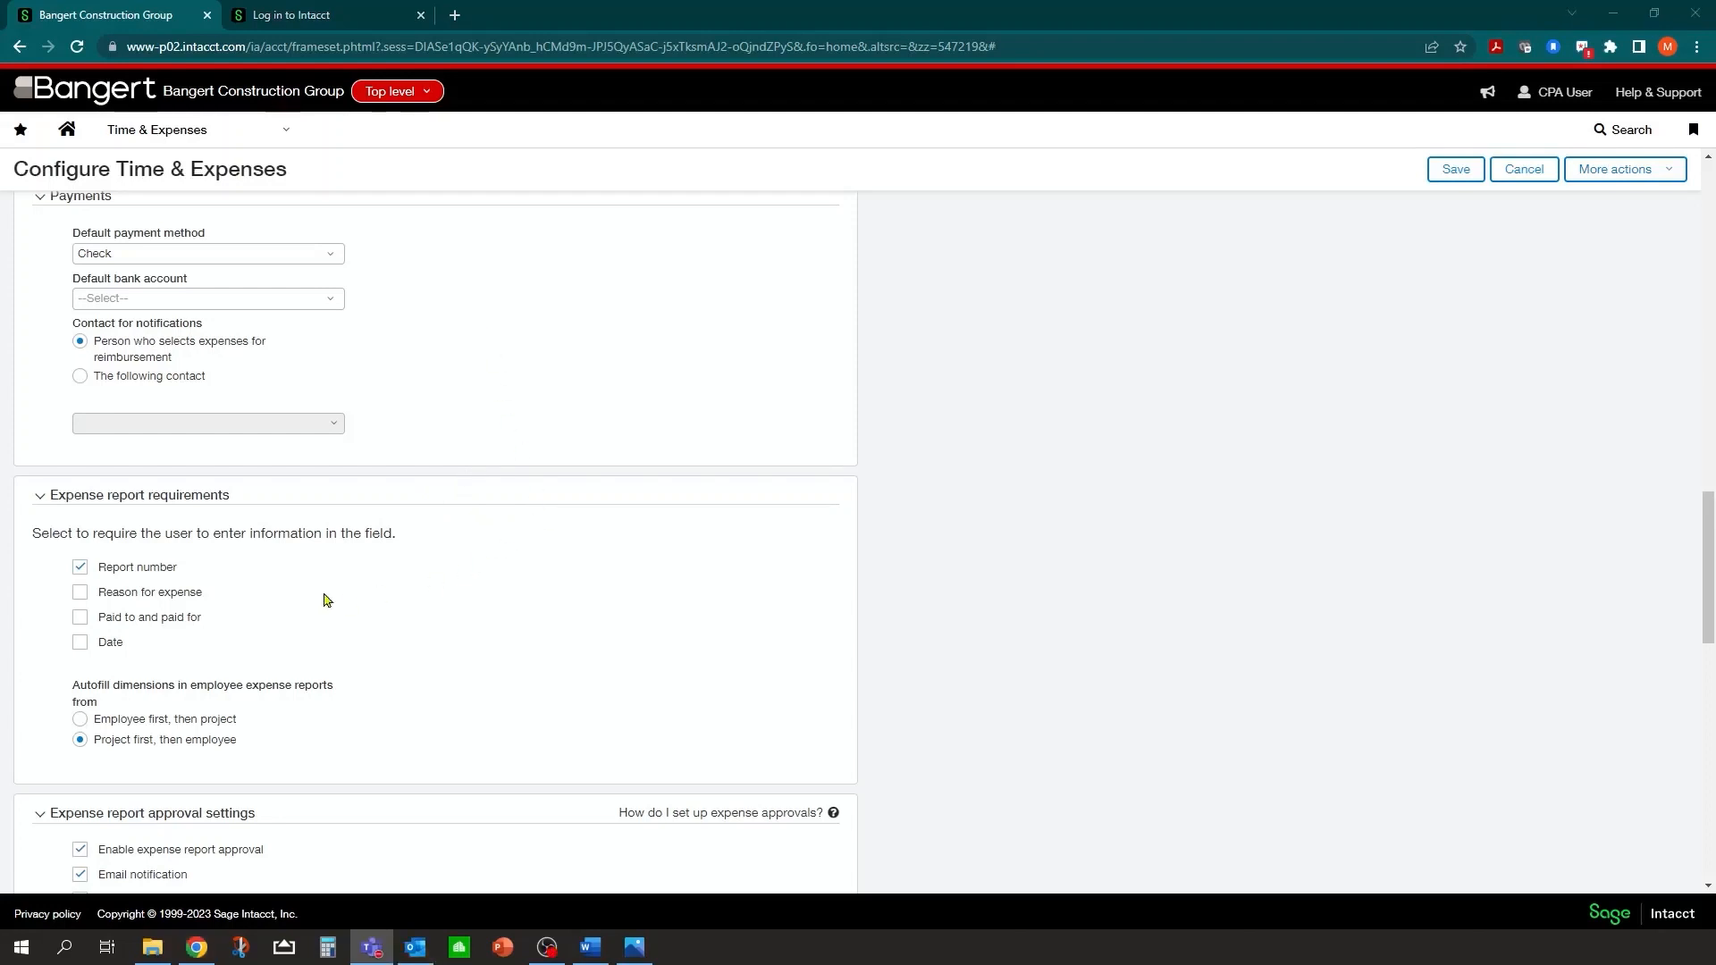
pyautogui.scroll(-1, 174, 507)
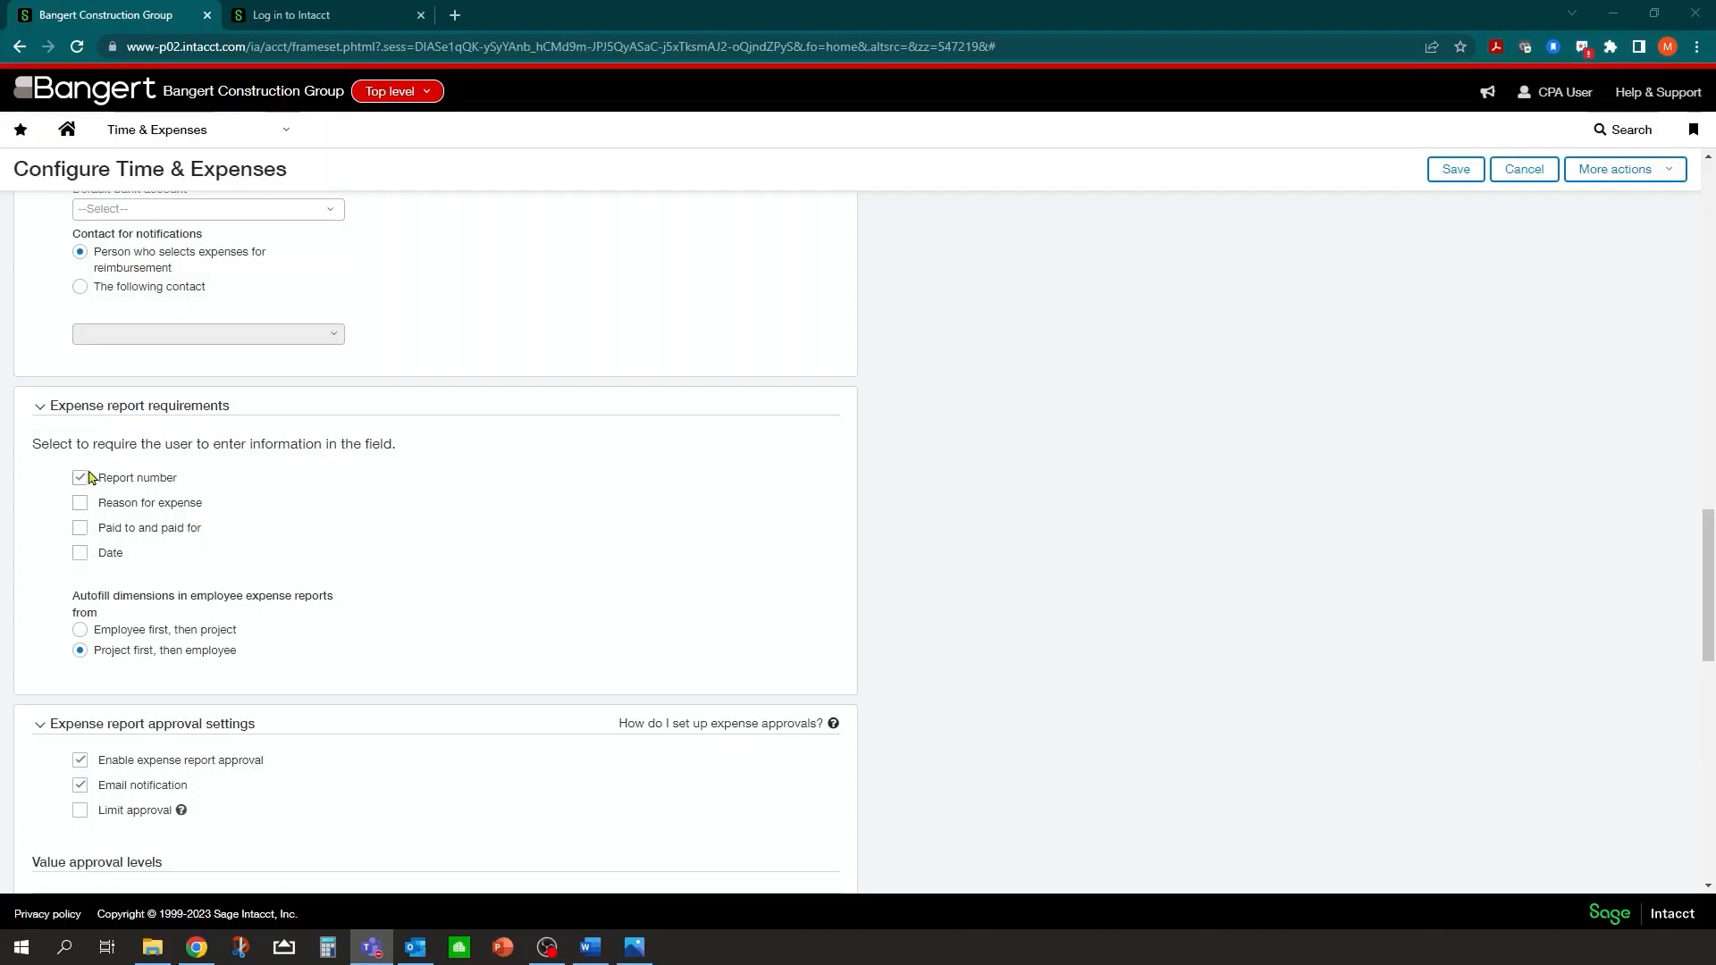
pyautogui.click(81, 555)
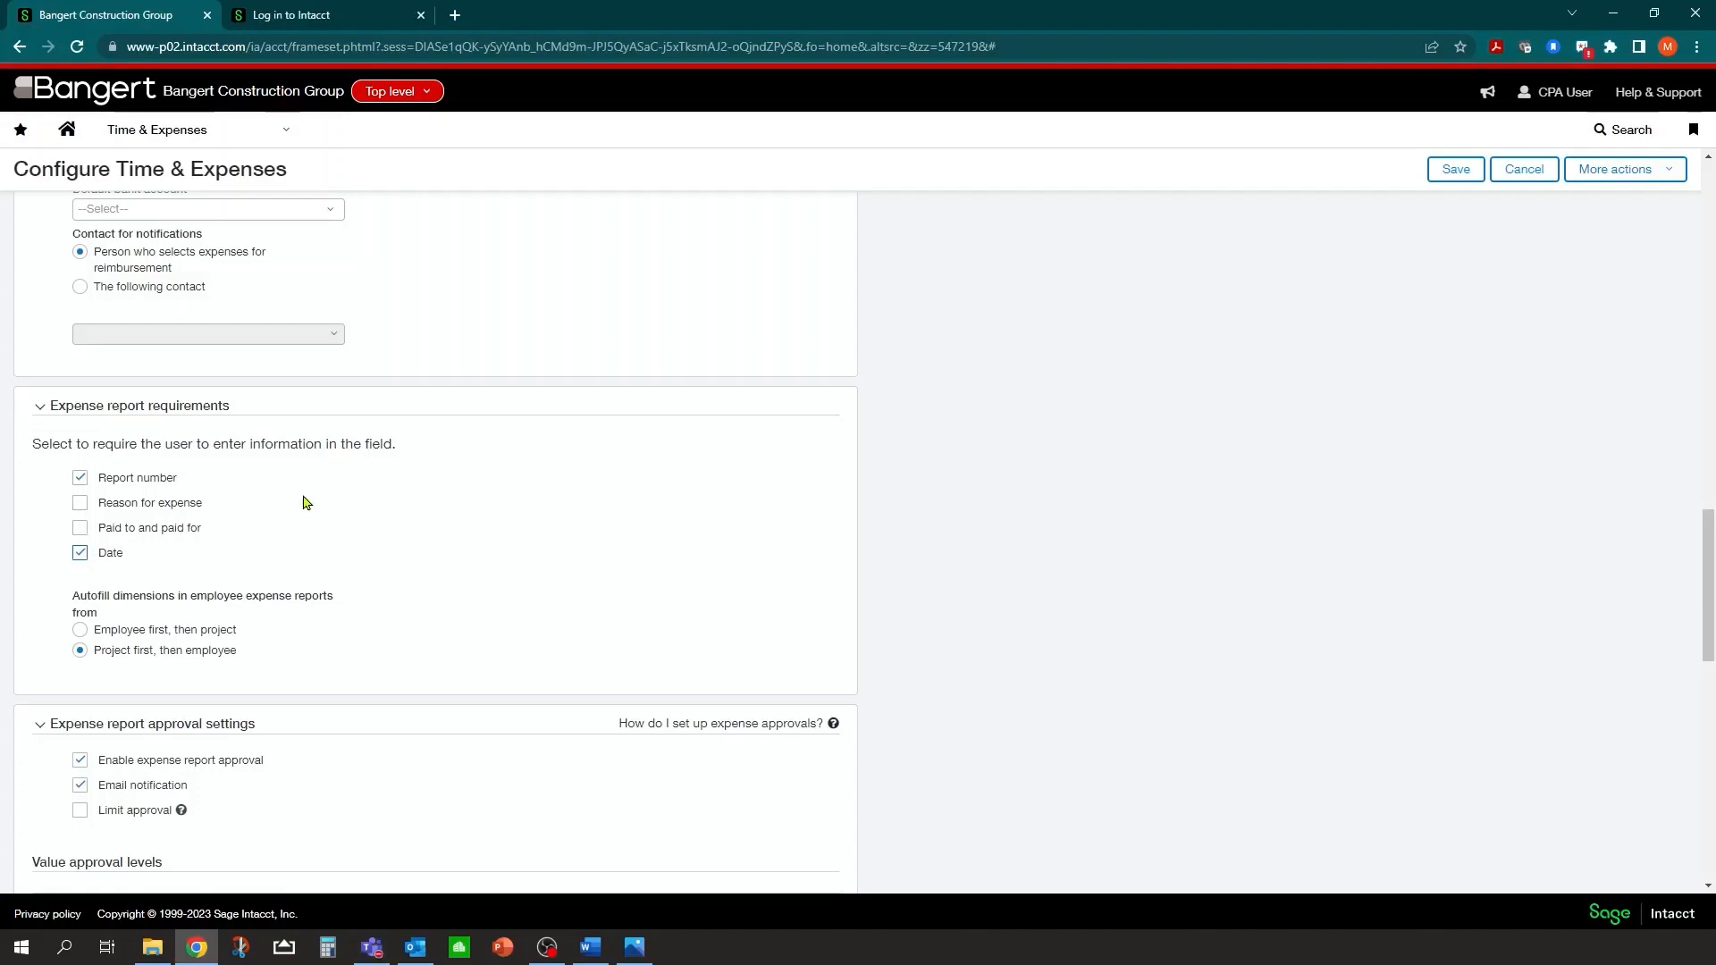
# Step: Review the expense report approval settings and read the help note for Limit approval
pyautogui.scroll(-1, 357, 482)
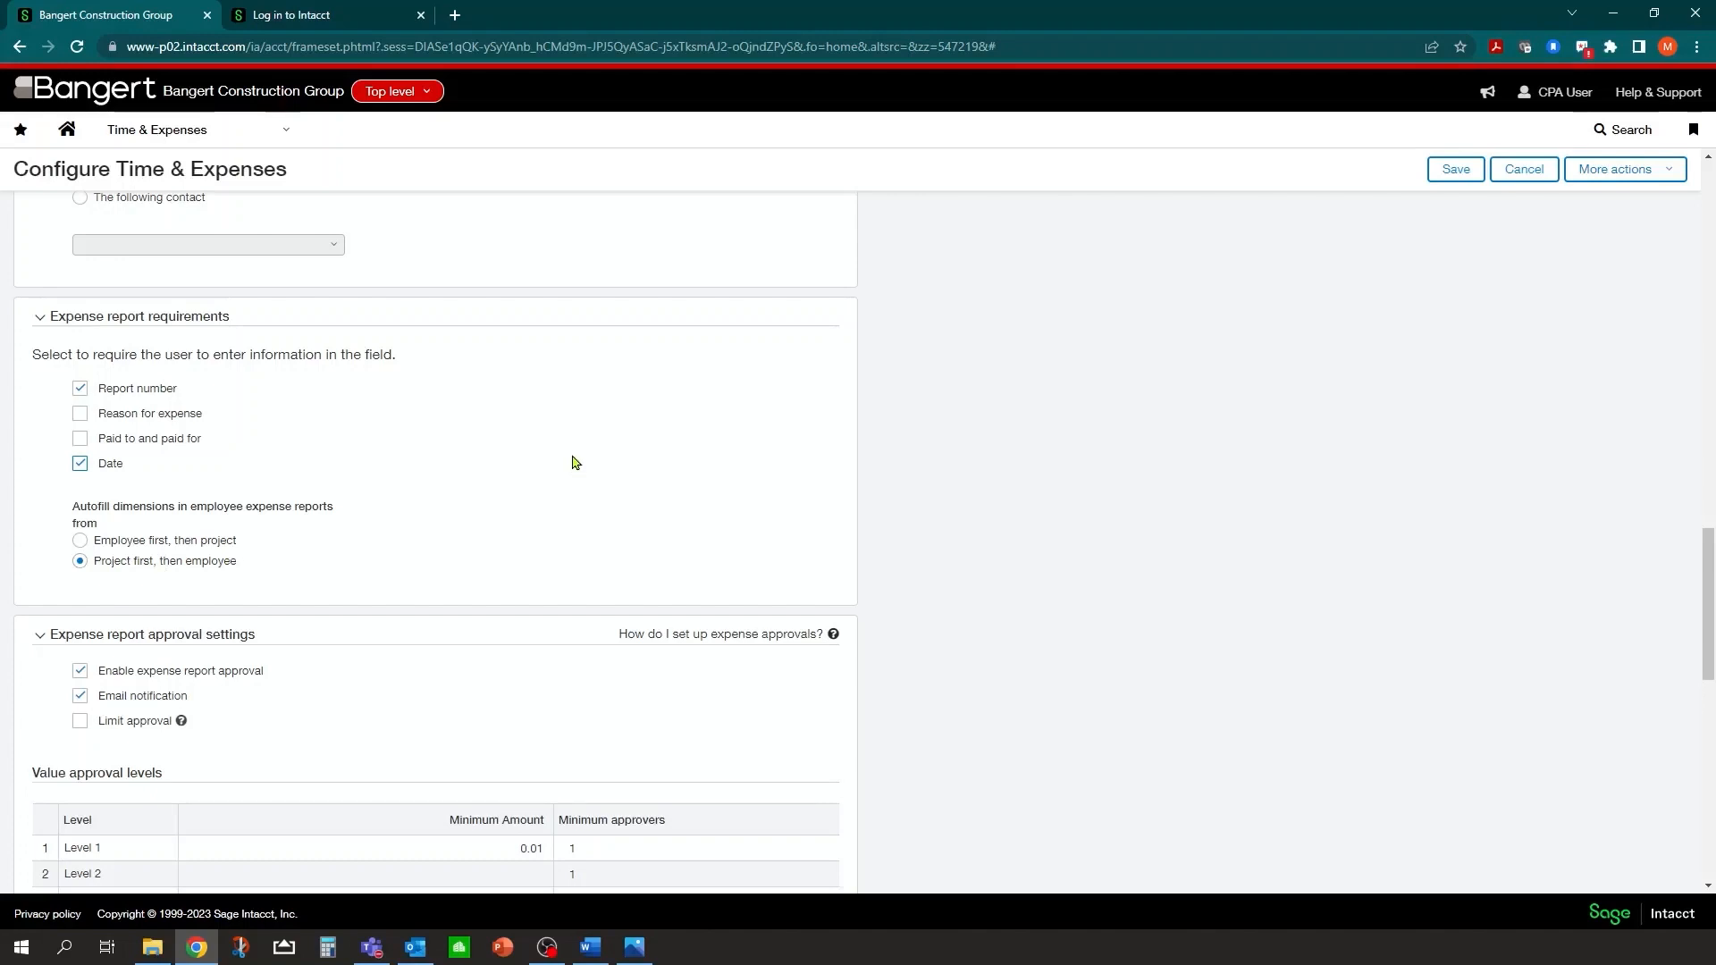
pyautogui.scroll(-2, 576, 462)
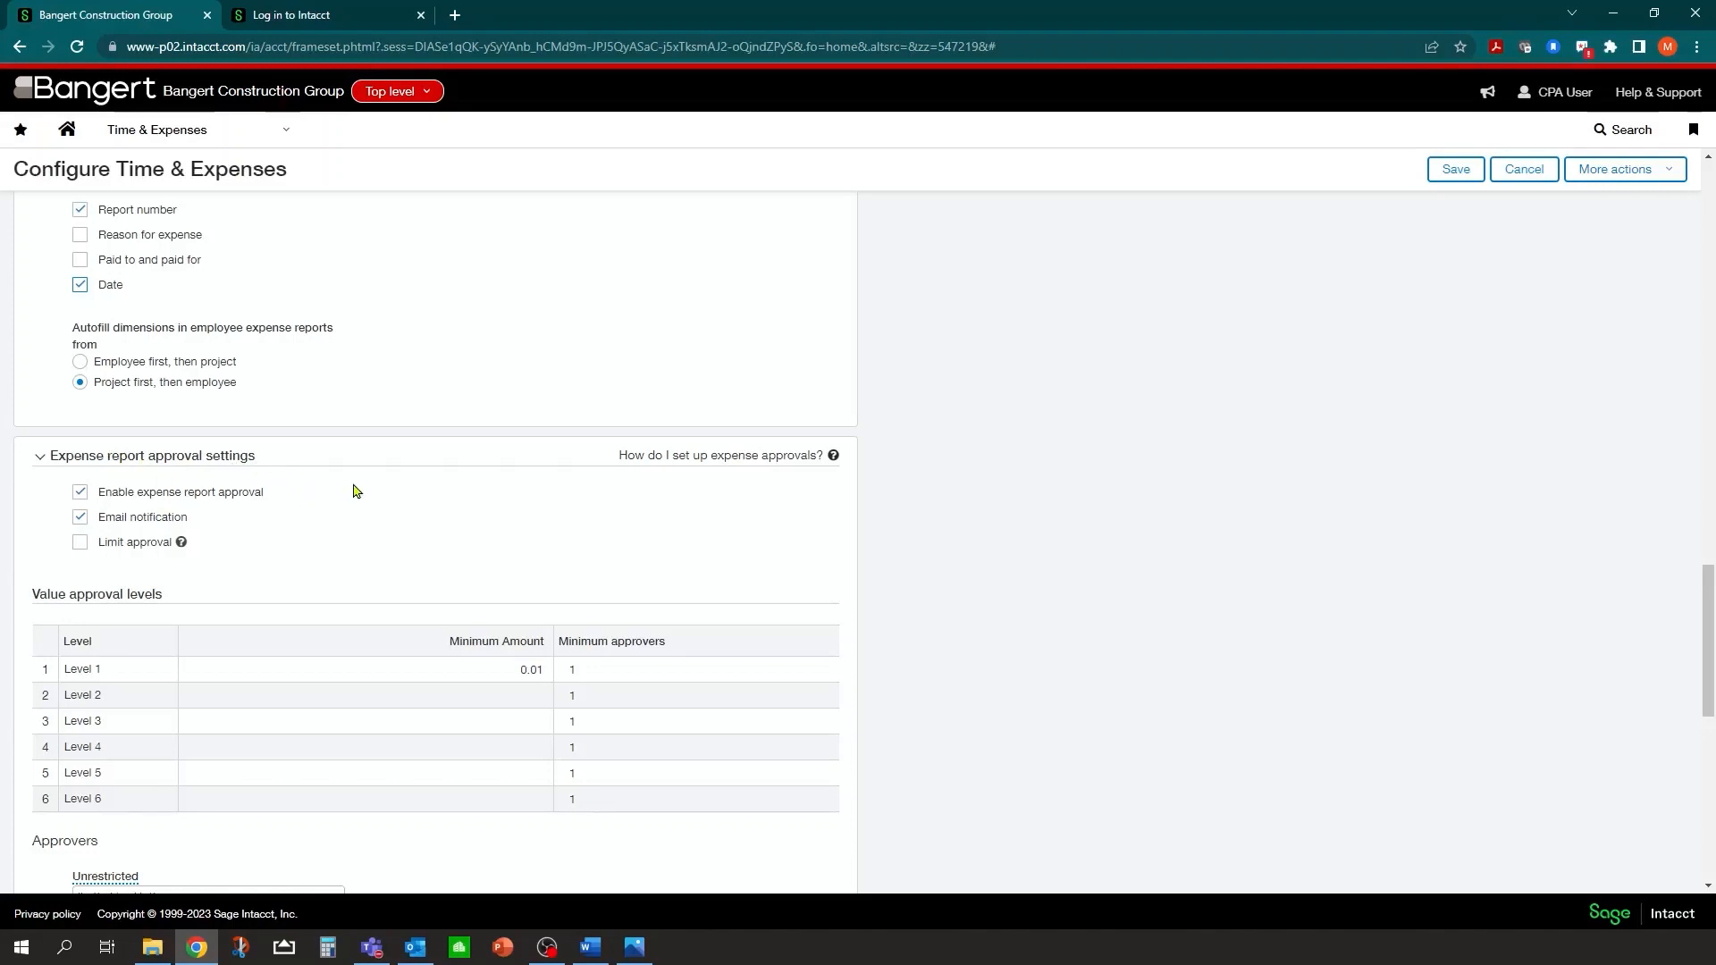
pyautogui.scroll(-1, 348, 487)
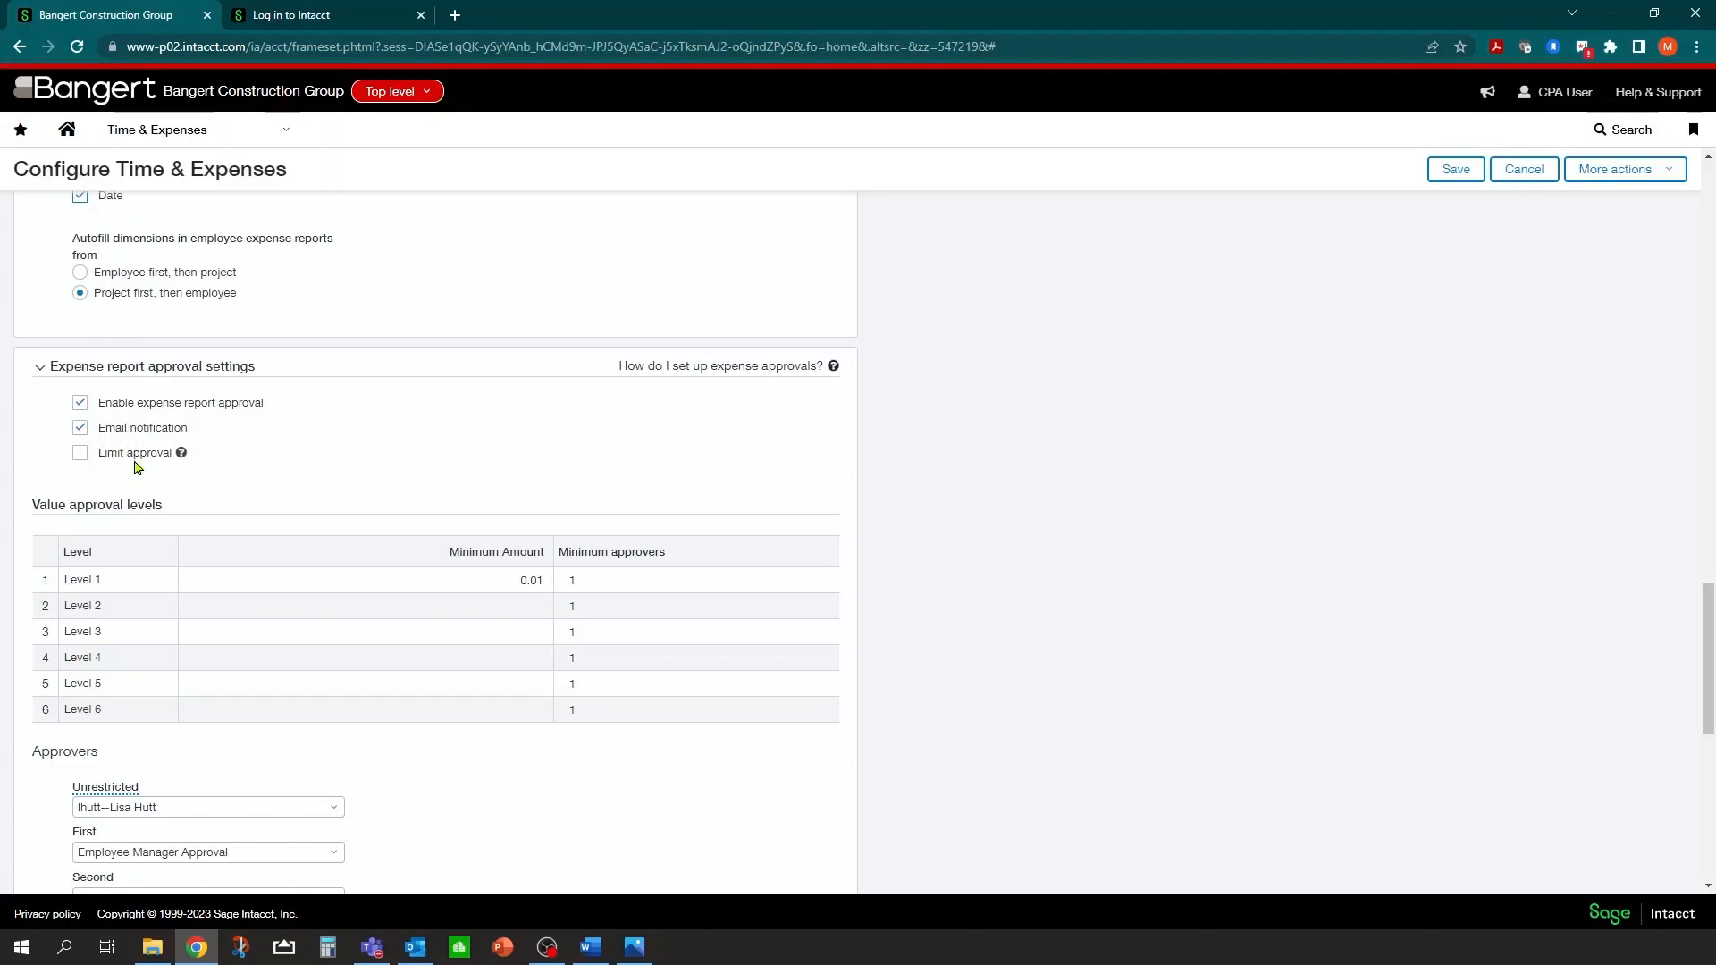
pyautogui.click(180, 453)
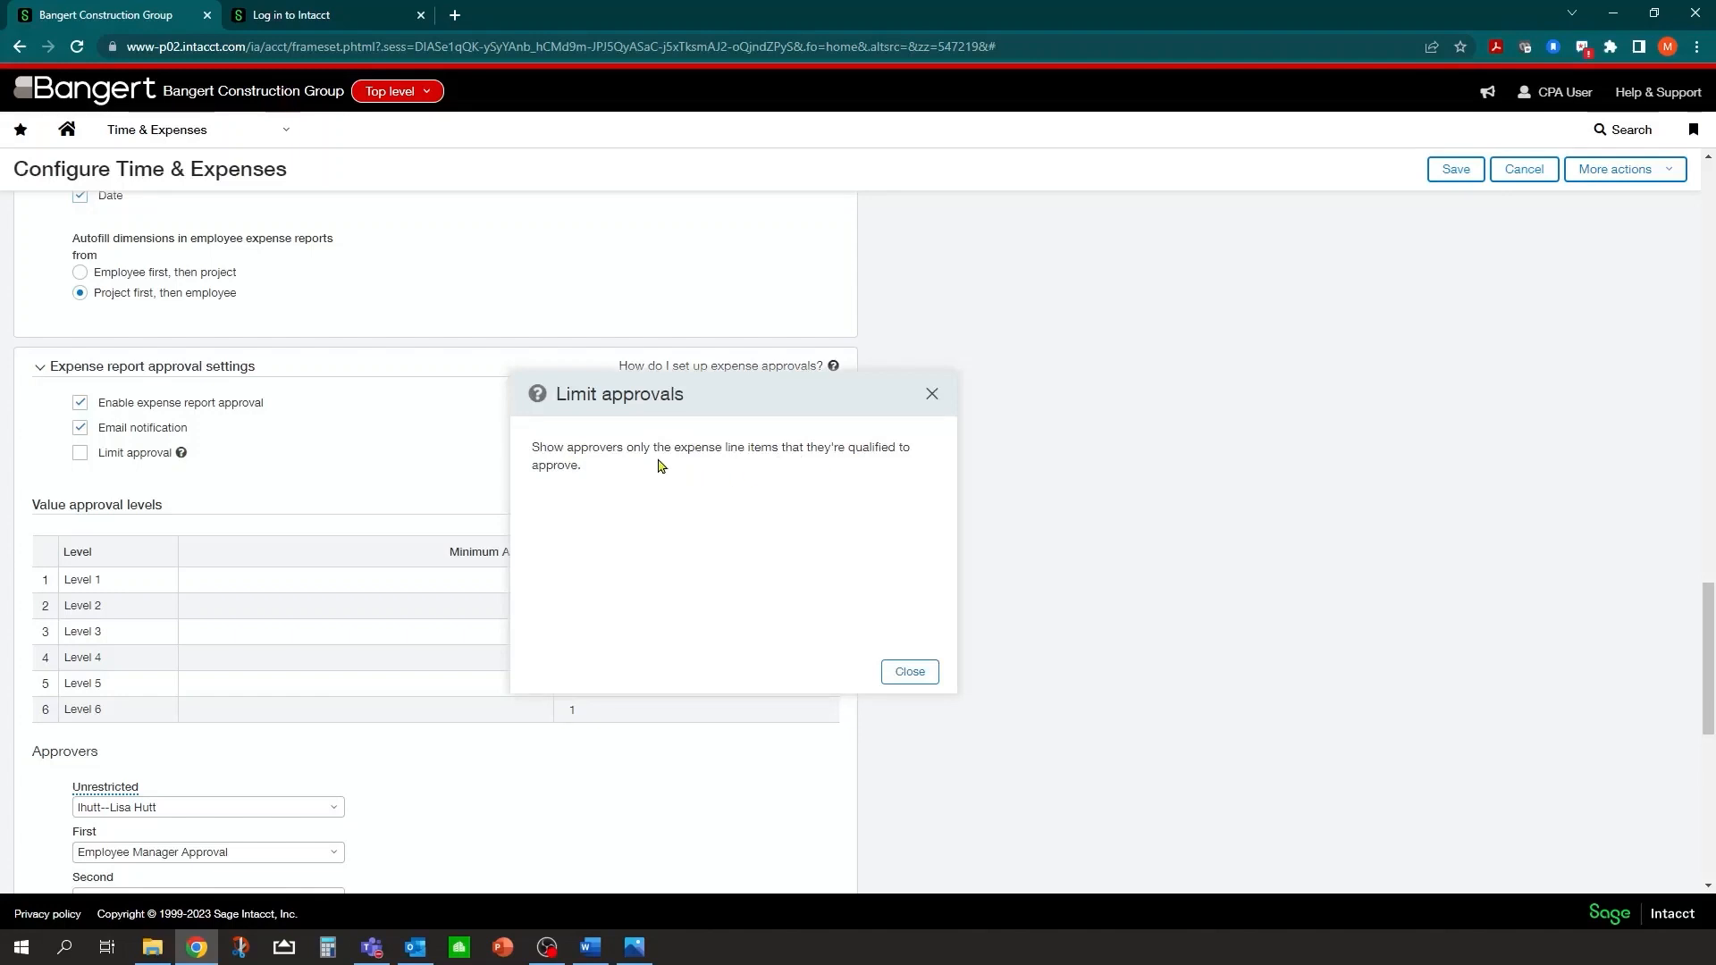
pyautogui.click(932, 396)
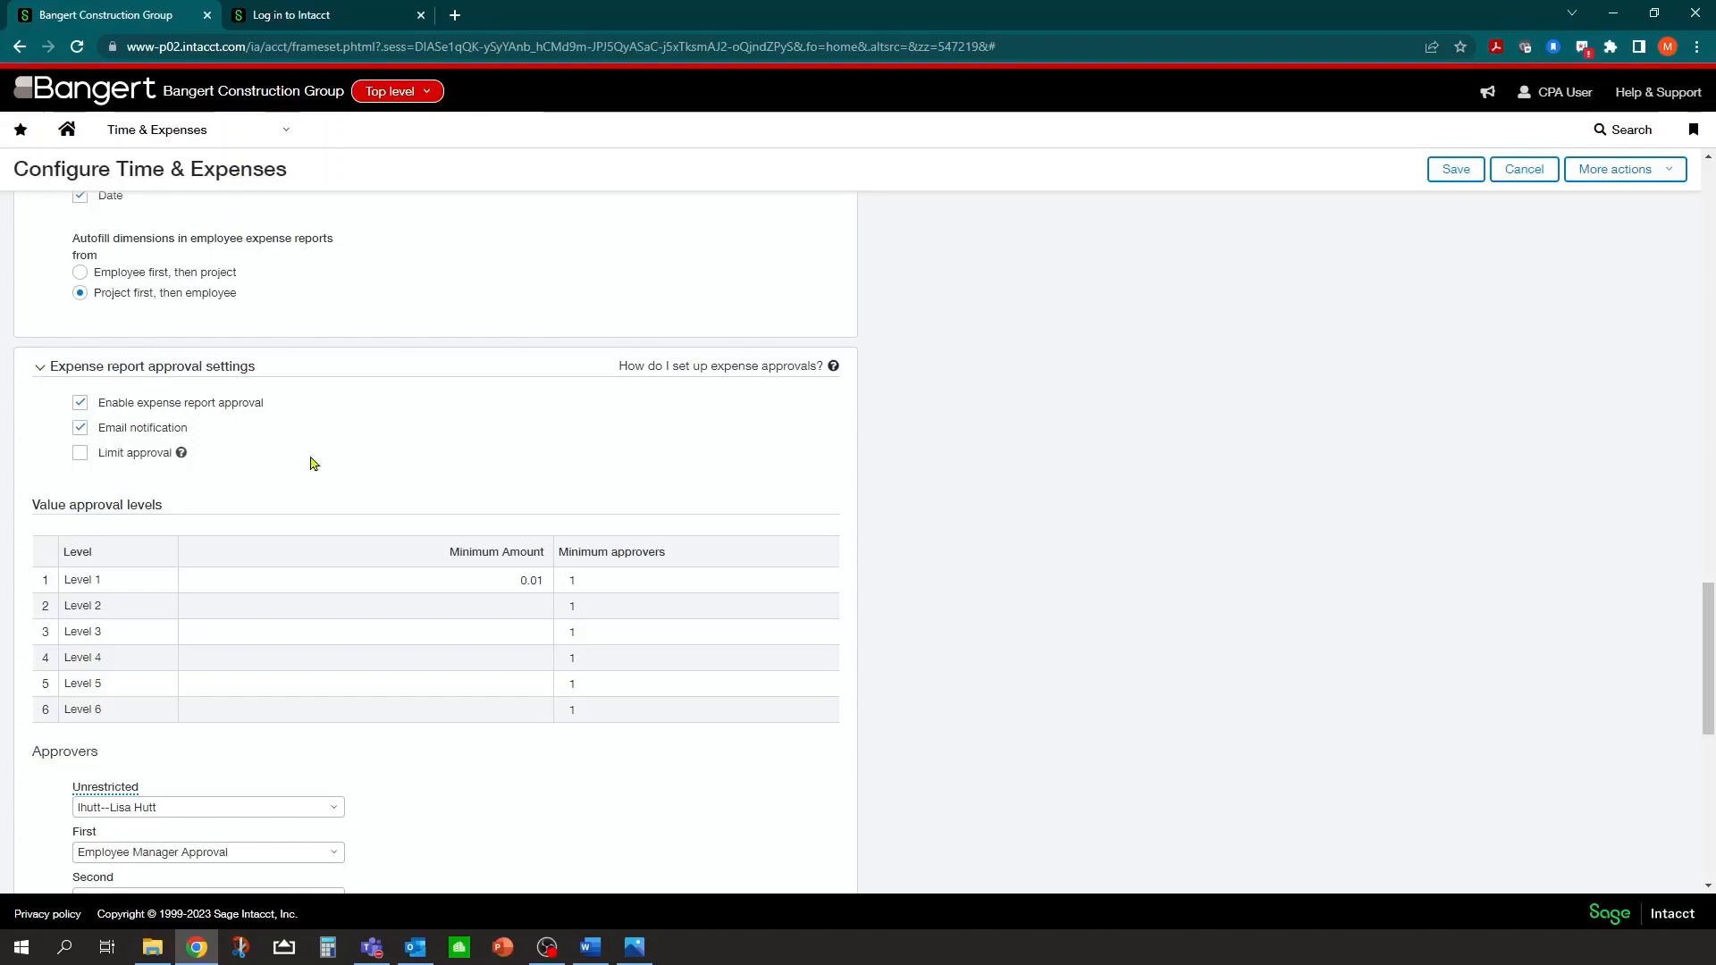
# Step: Examine the value approval levels and browse the approval types and users available for the first approver
pyautogui.scroll(-1, 414, 433)
pyautogui.scroll(-1, 415, 432)
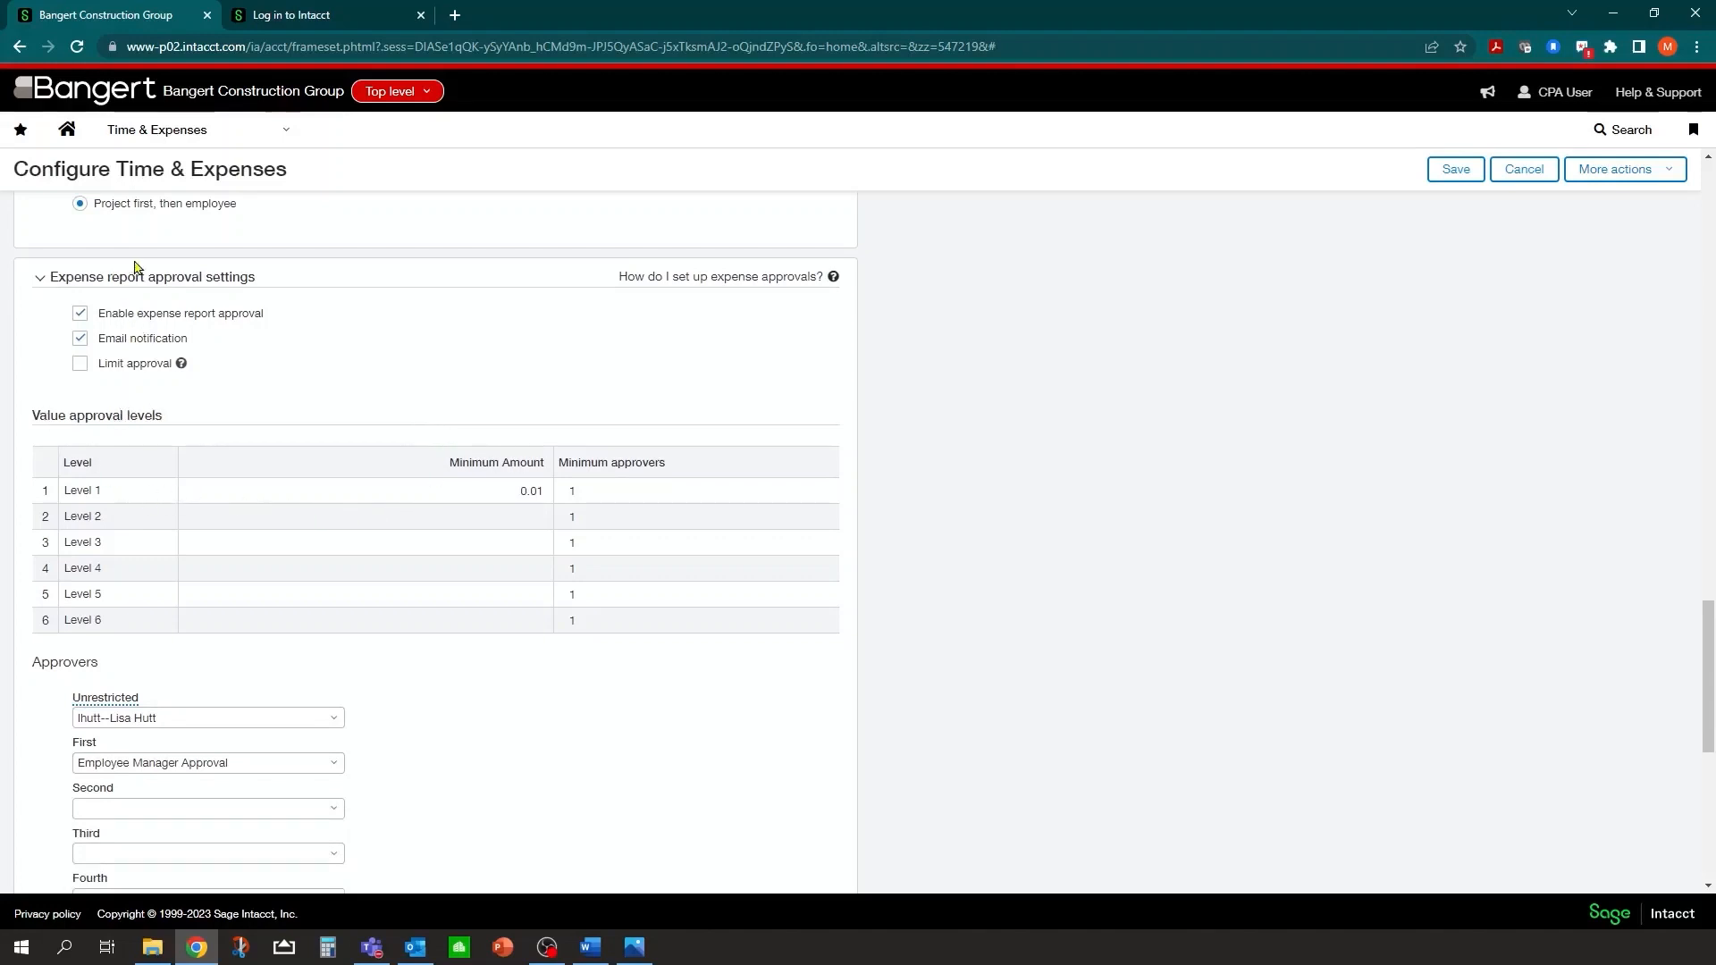
pyautogui.click(506, 491)
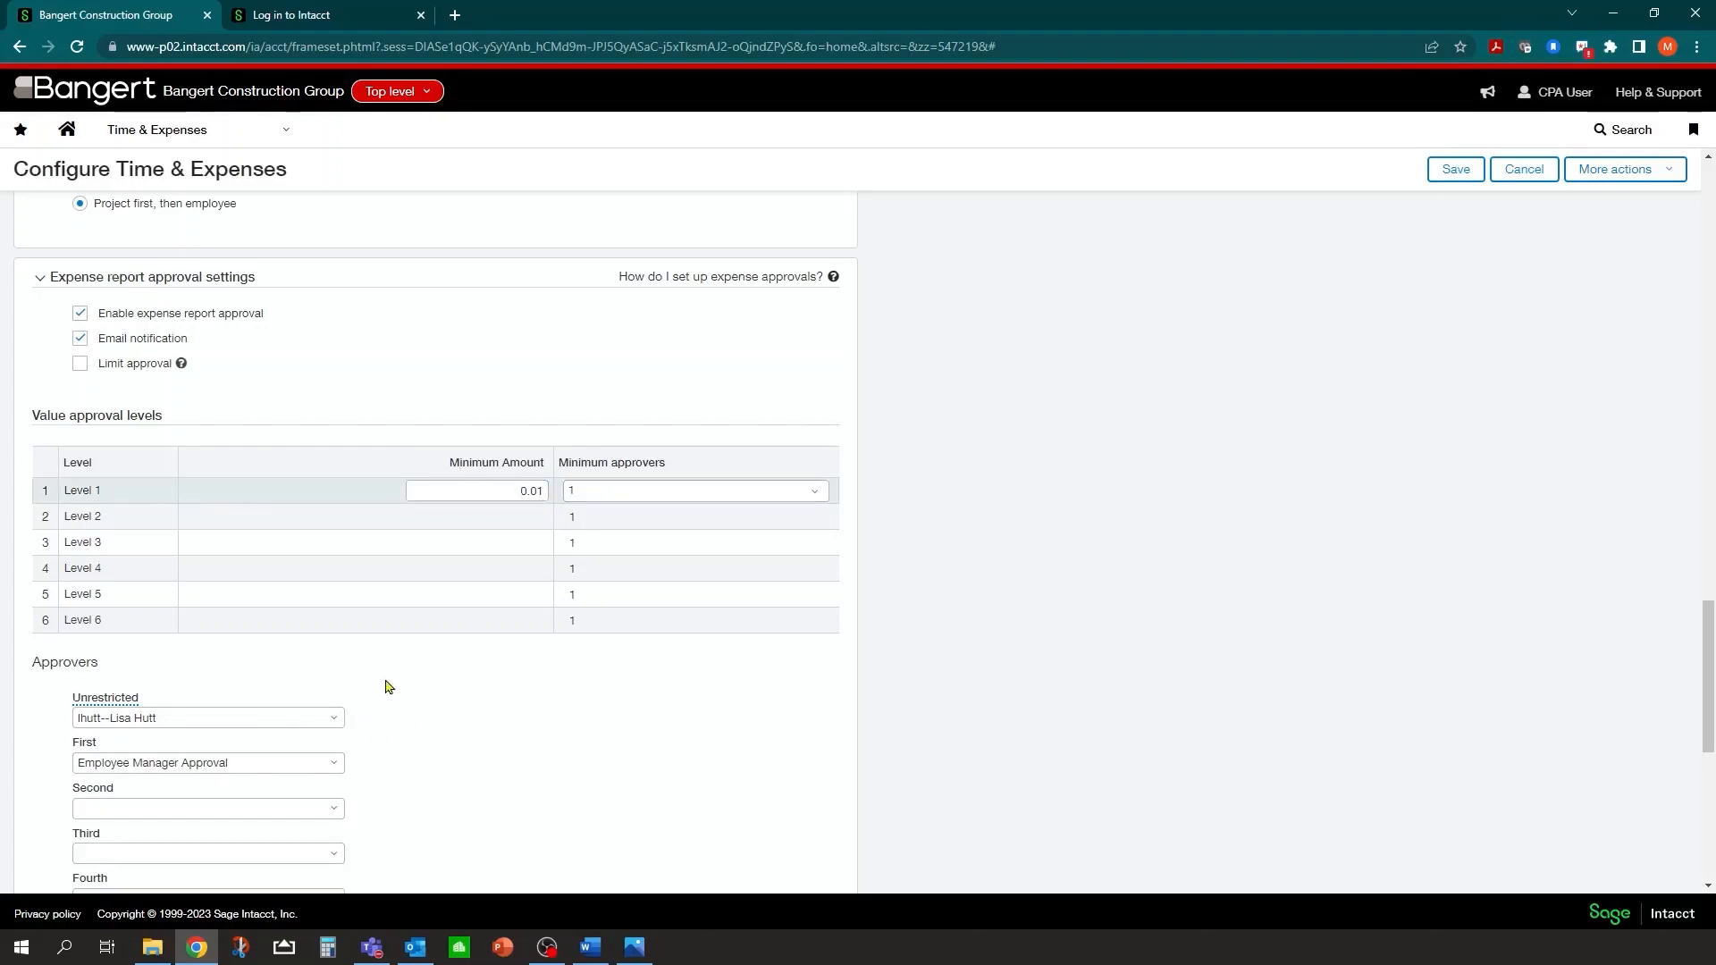
pyautogui.scroll(-1, 399, 670)
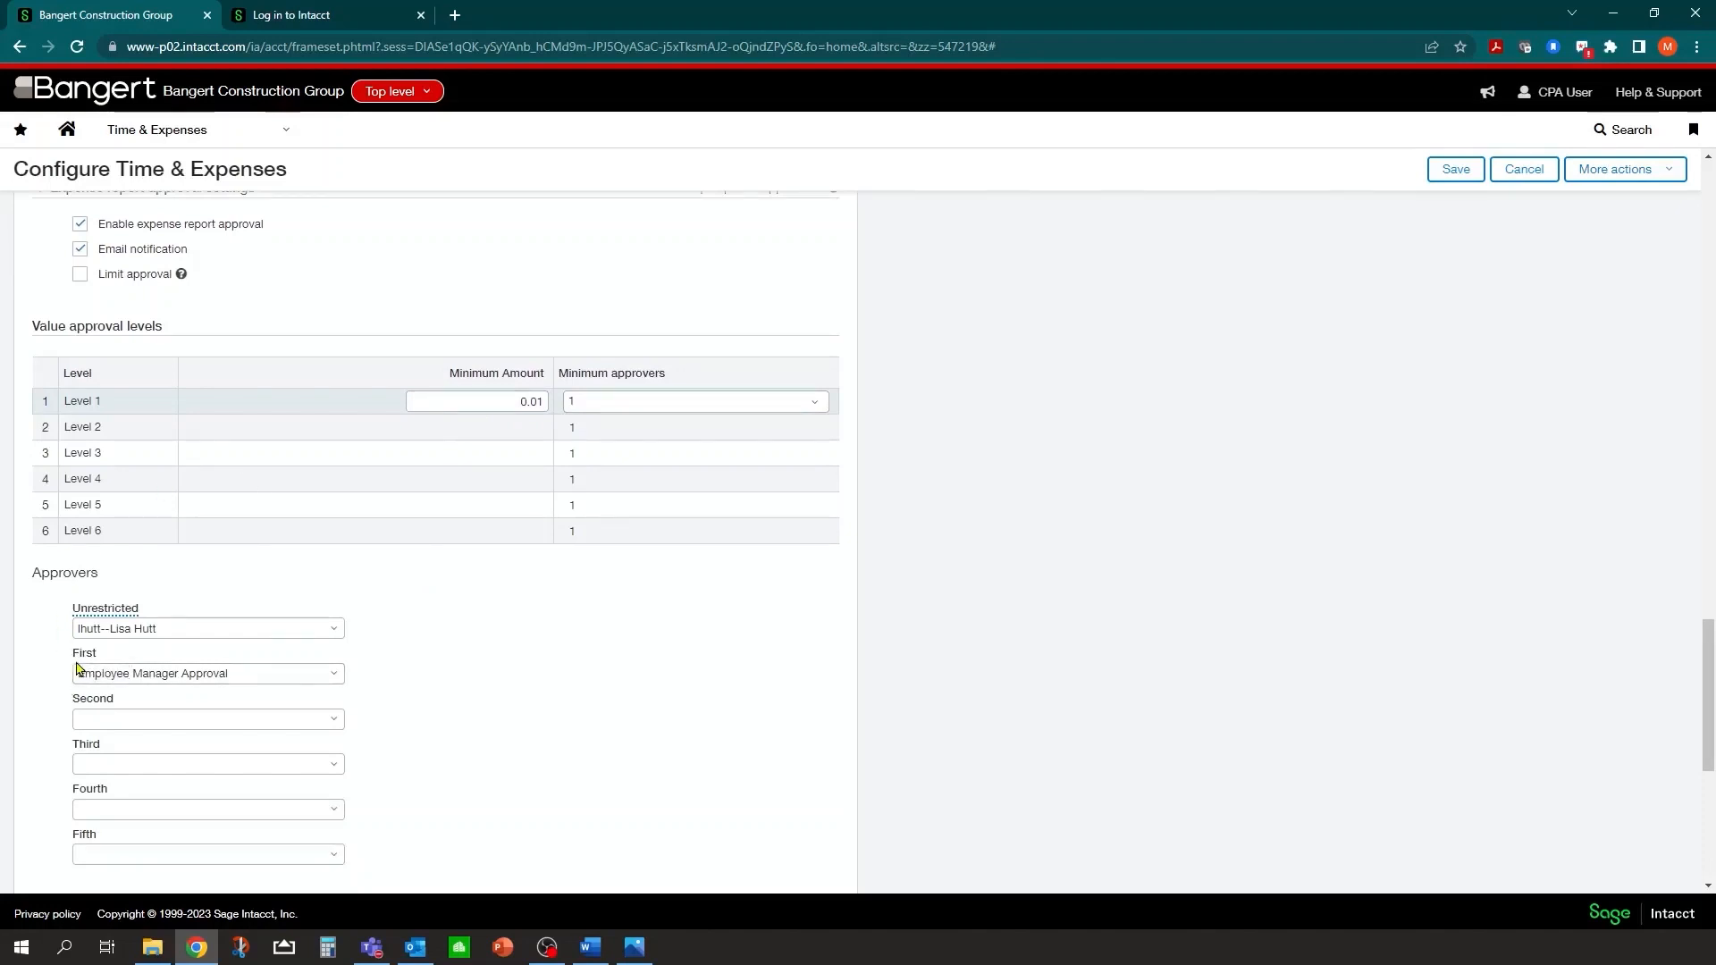
pyautogui.click(336, 677)
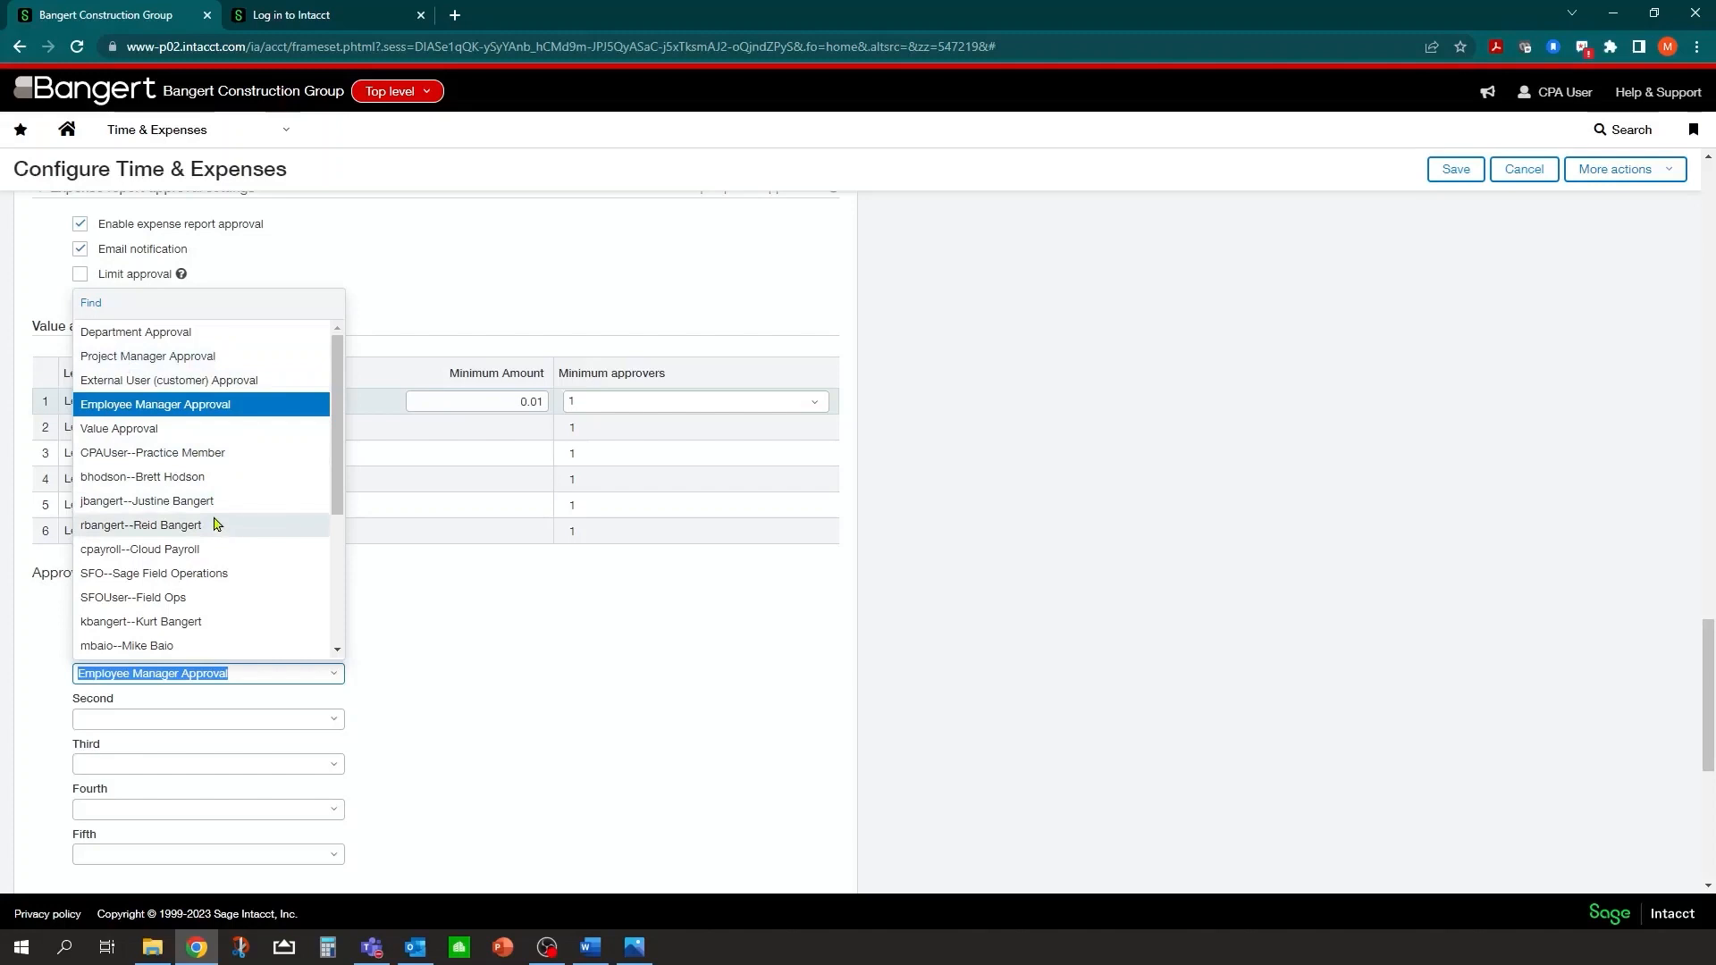
pyautogui.scroll(-1, 215, 524)
pyautogui.scroll(-2, 212, 510)
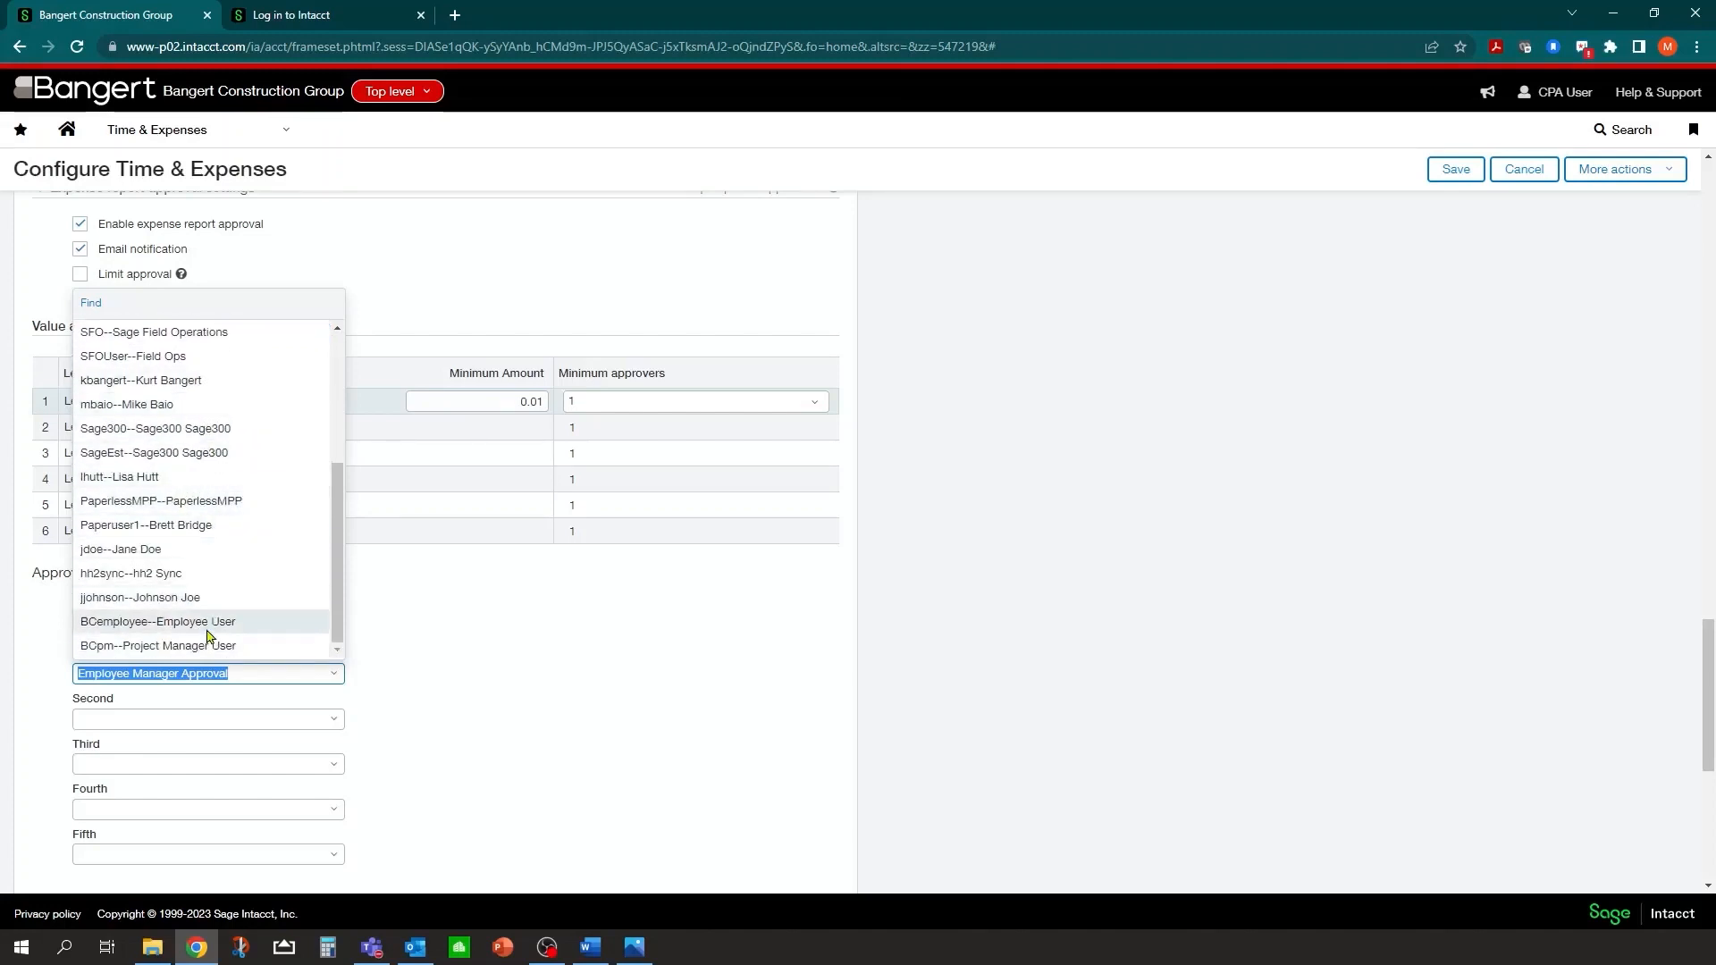
pyautogui.scroll(3, 210, 514)
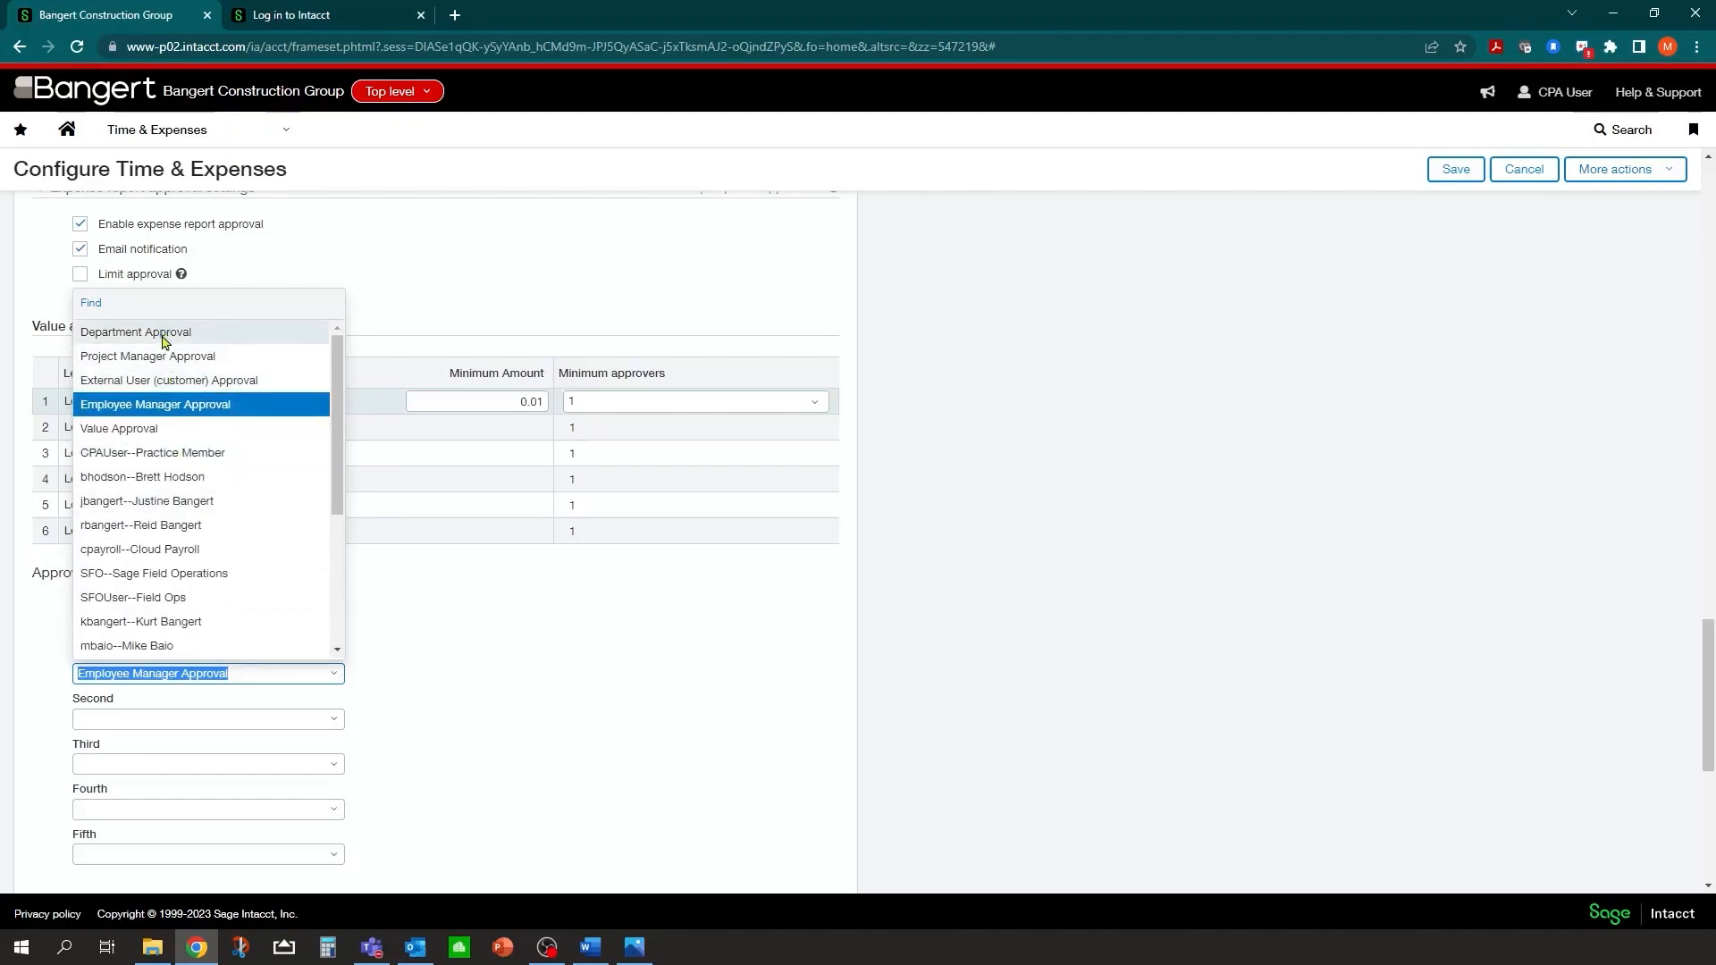
pyautogui.click(468, 681)
# Step: Try a minimum amount of 1,000 for value approval Level 2, check its minimum approvers choices, and clear the amount again
pyautogui.click(496, 399)
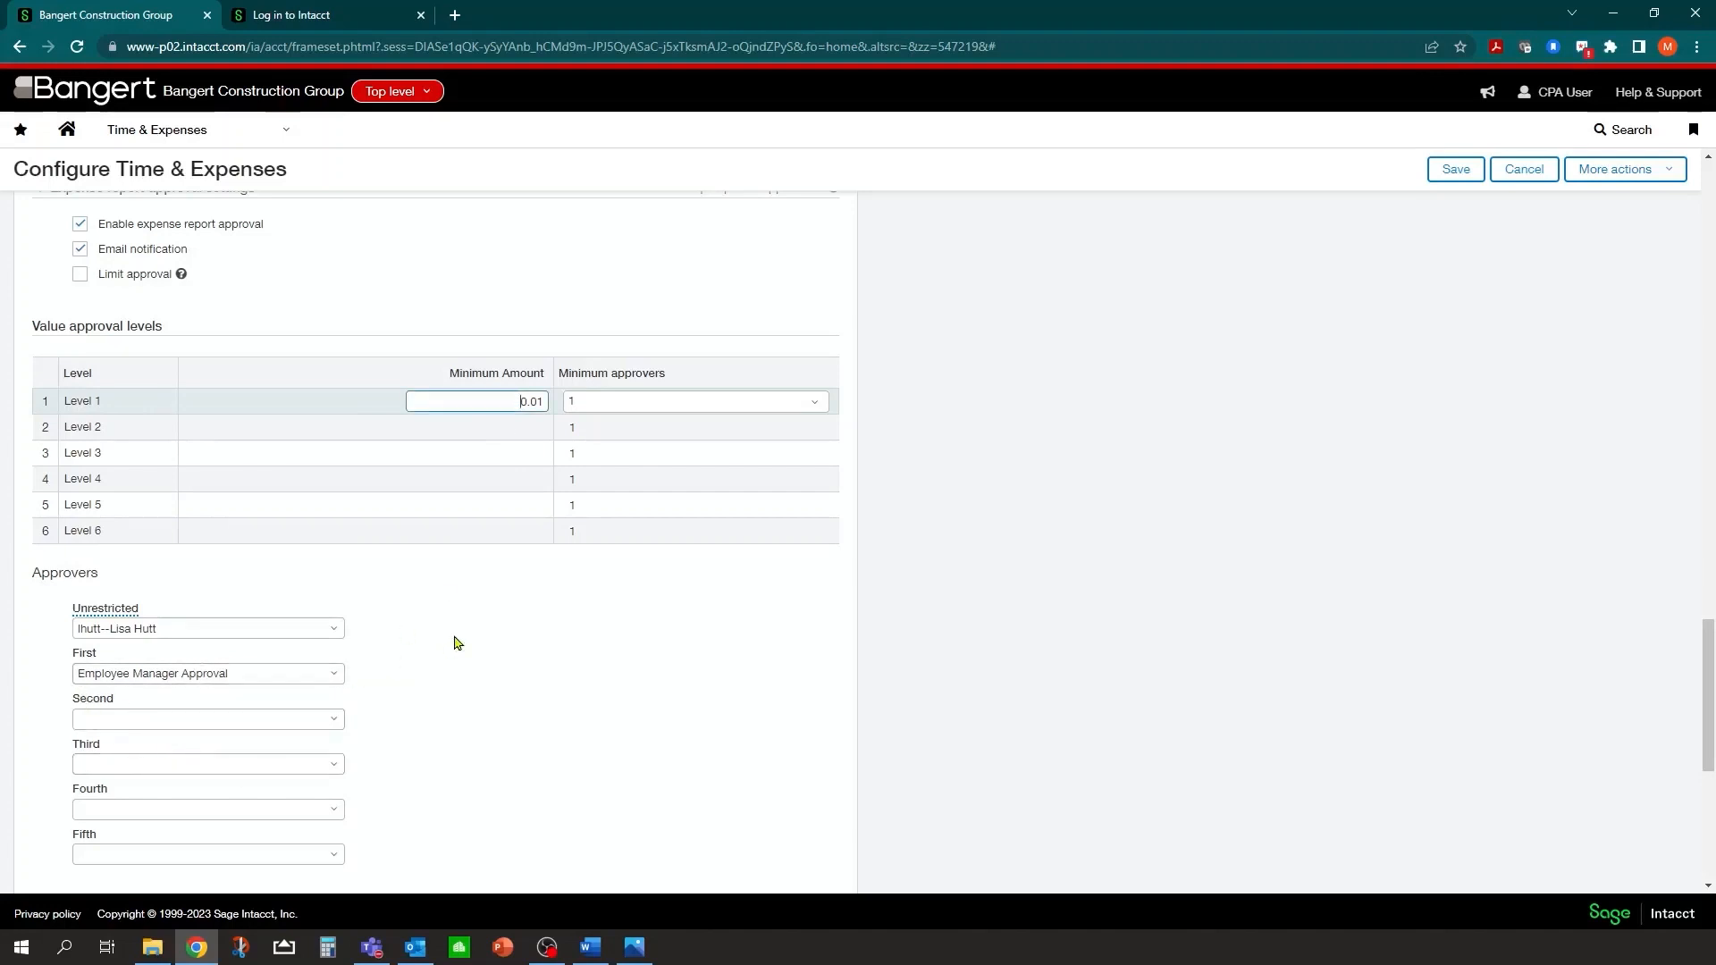
pyautogui.click(471, 427)
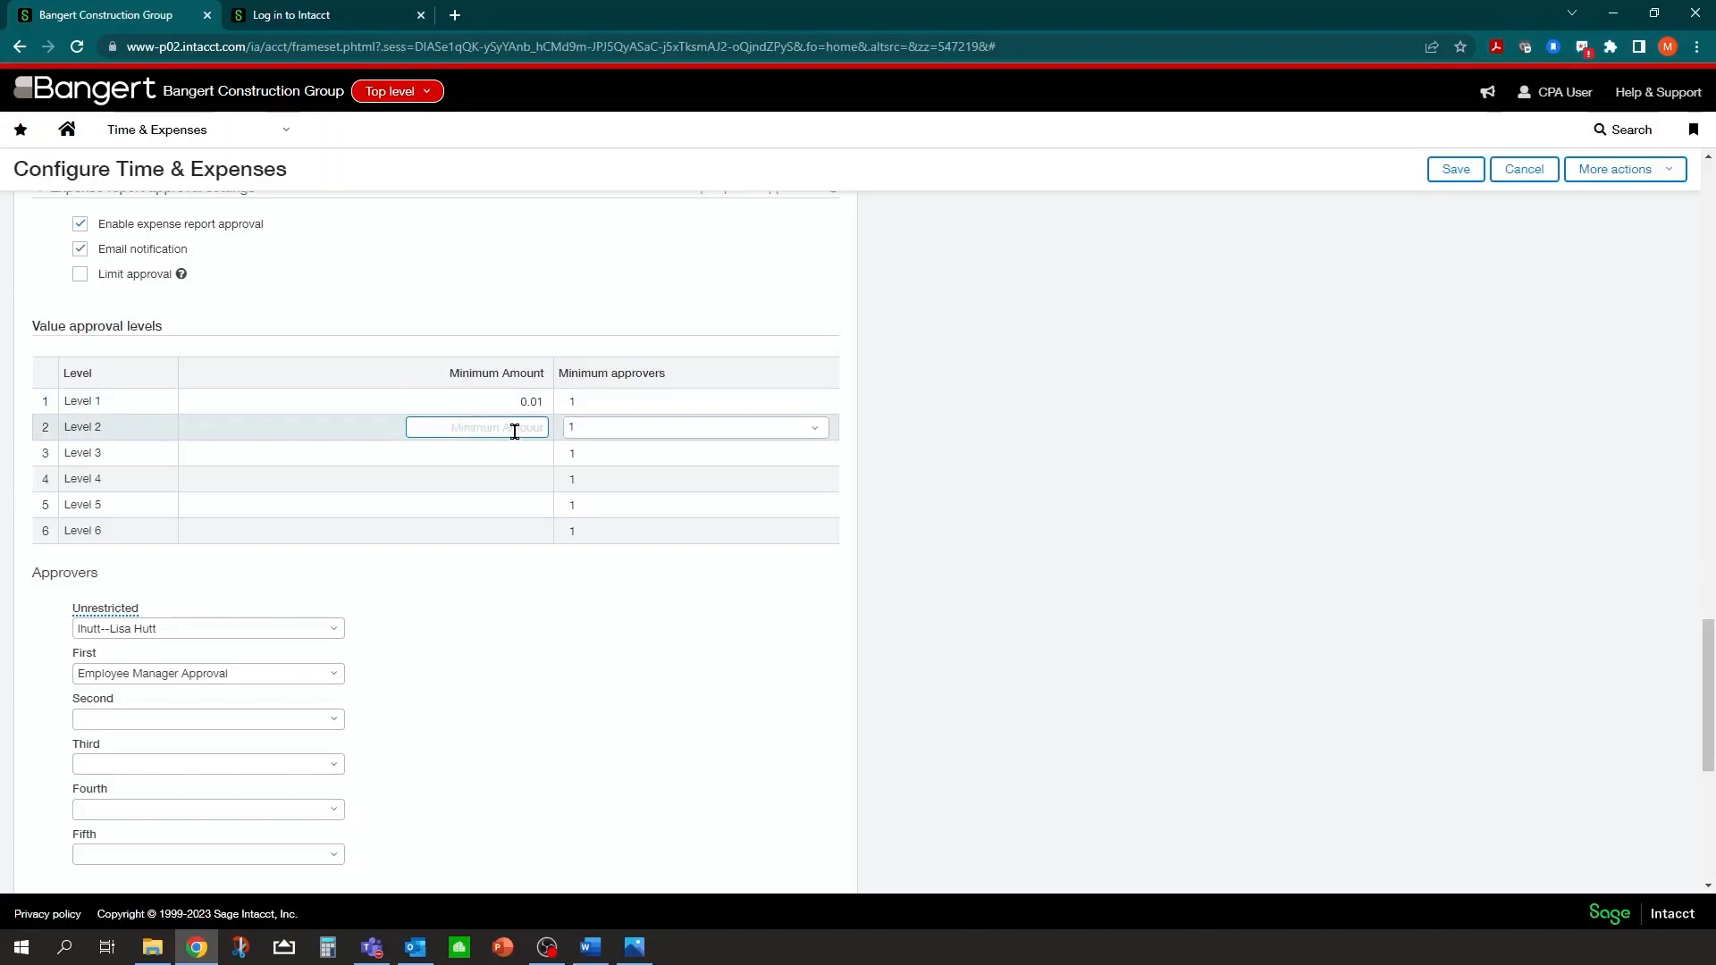
pyautogui.write('1000')
pyautogui.click(816, 429)
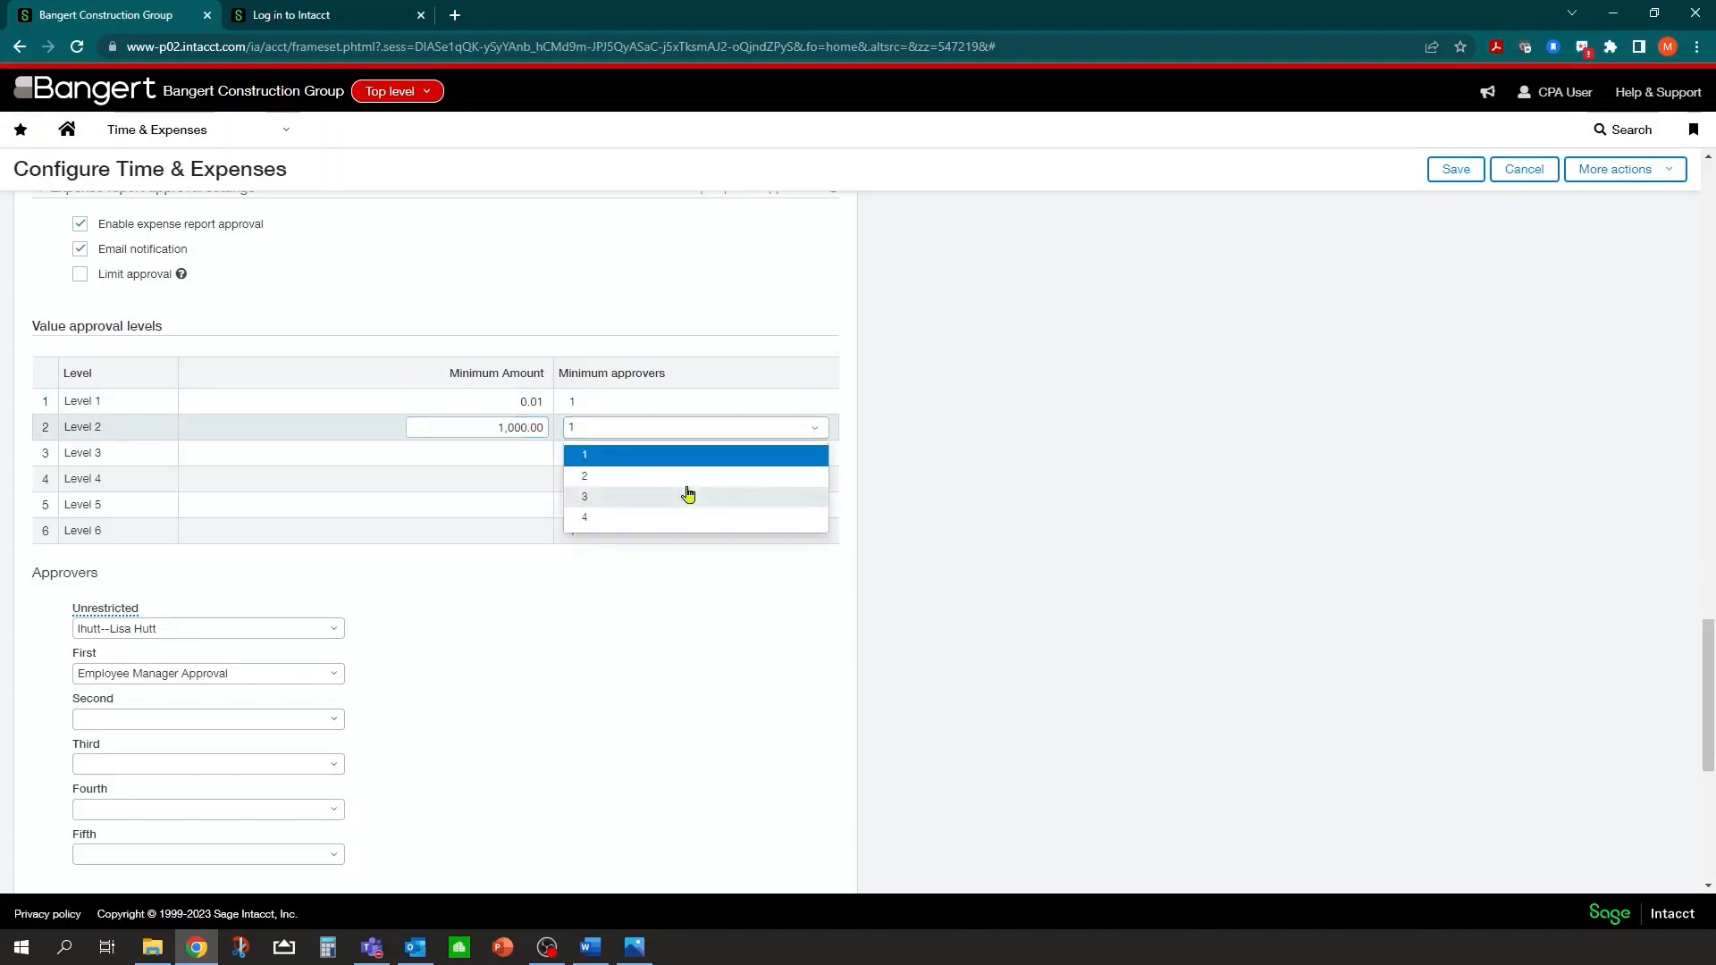
pyautogui.click(483, 426)
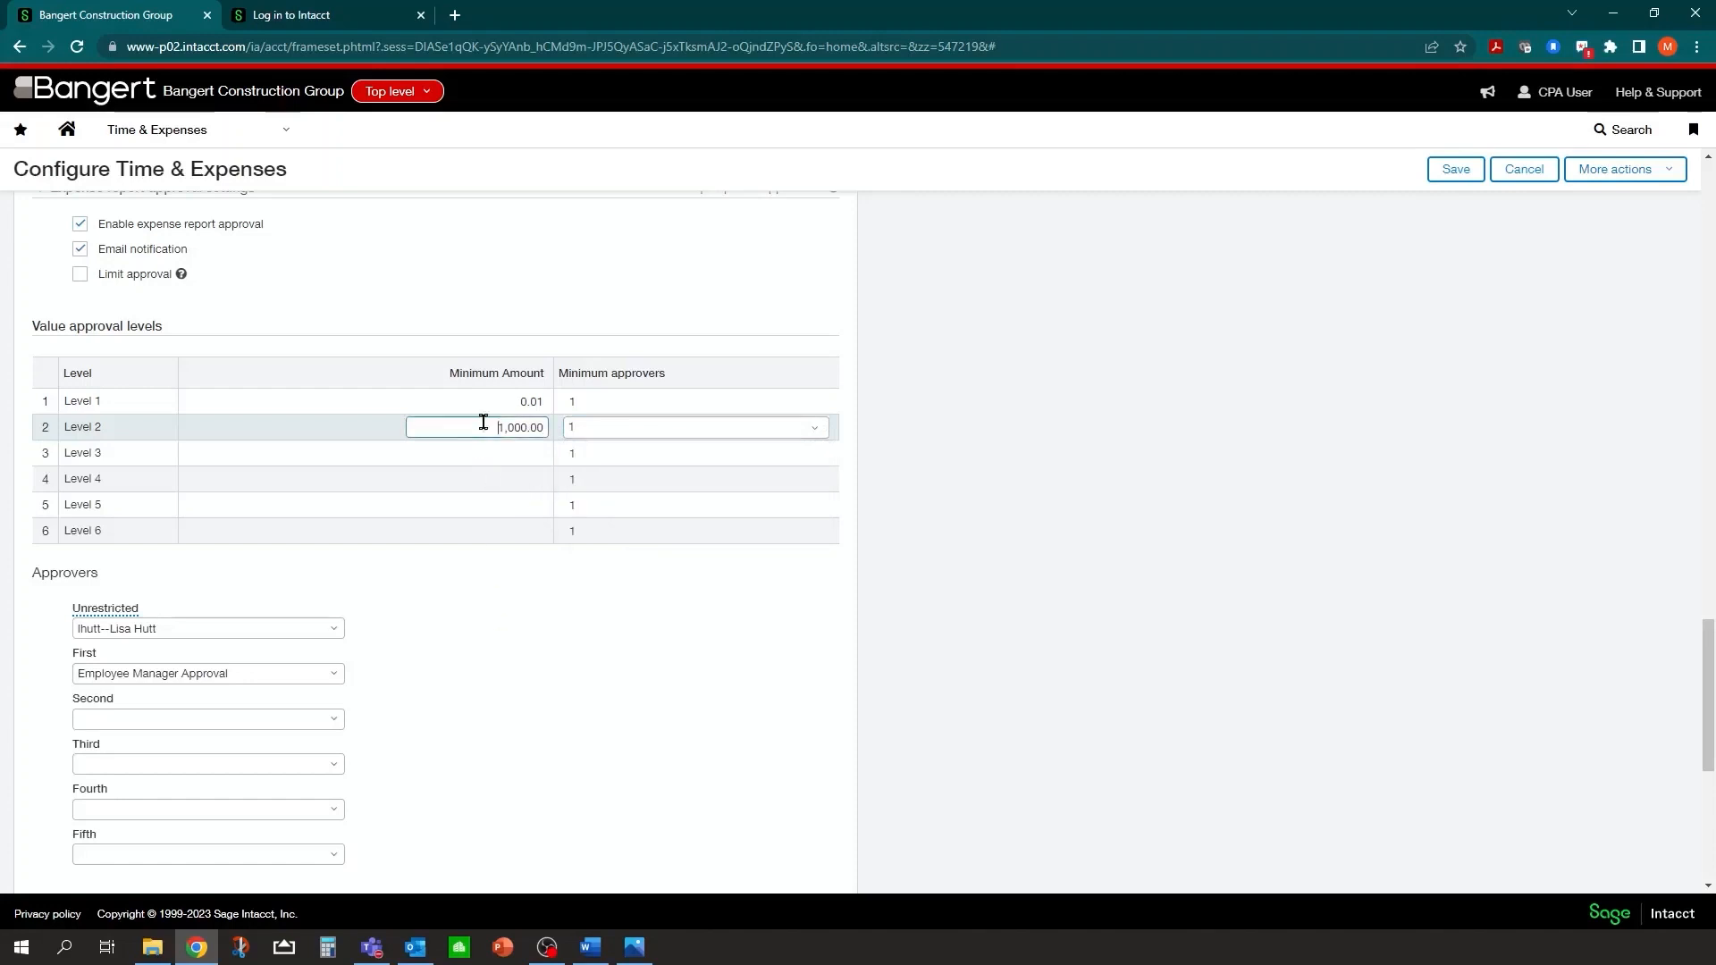
pyautogui.press('BackSpace')
pyautogui.click(510, 393)
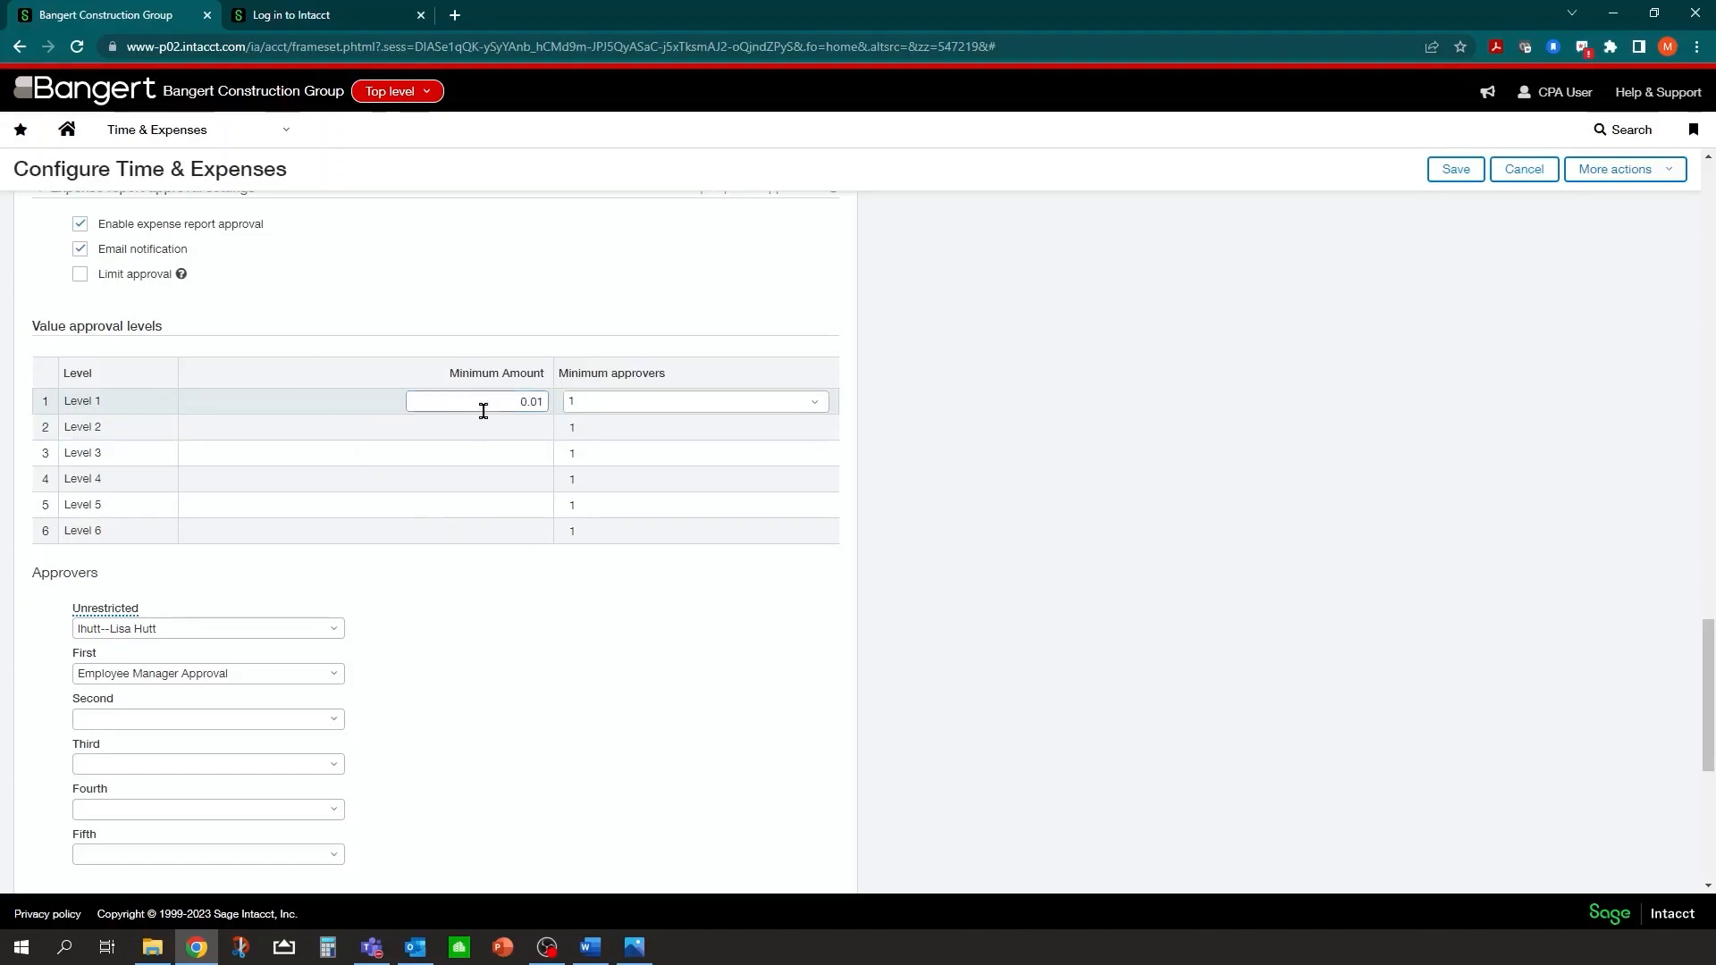
# Step: Review the remaining reimbursement approval and timesheet settings and save the Time & Expenses configuration
pyautogui.scroll(-3, 502, 617)
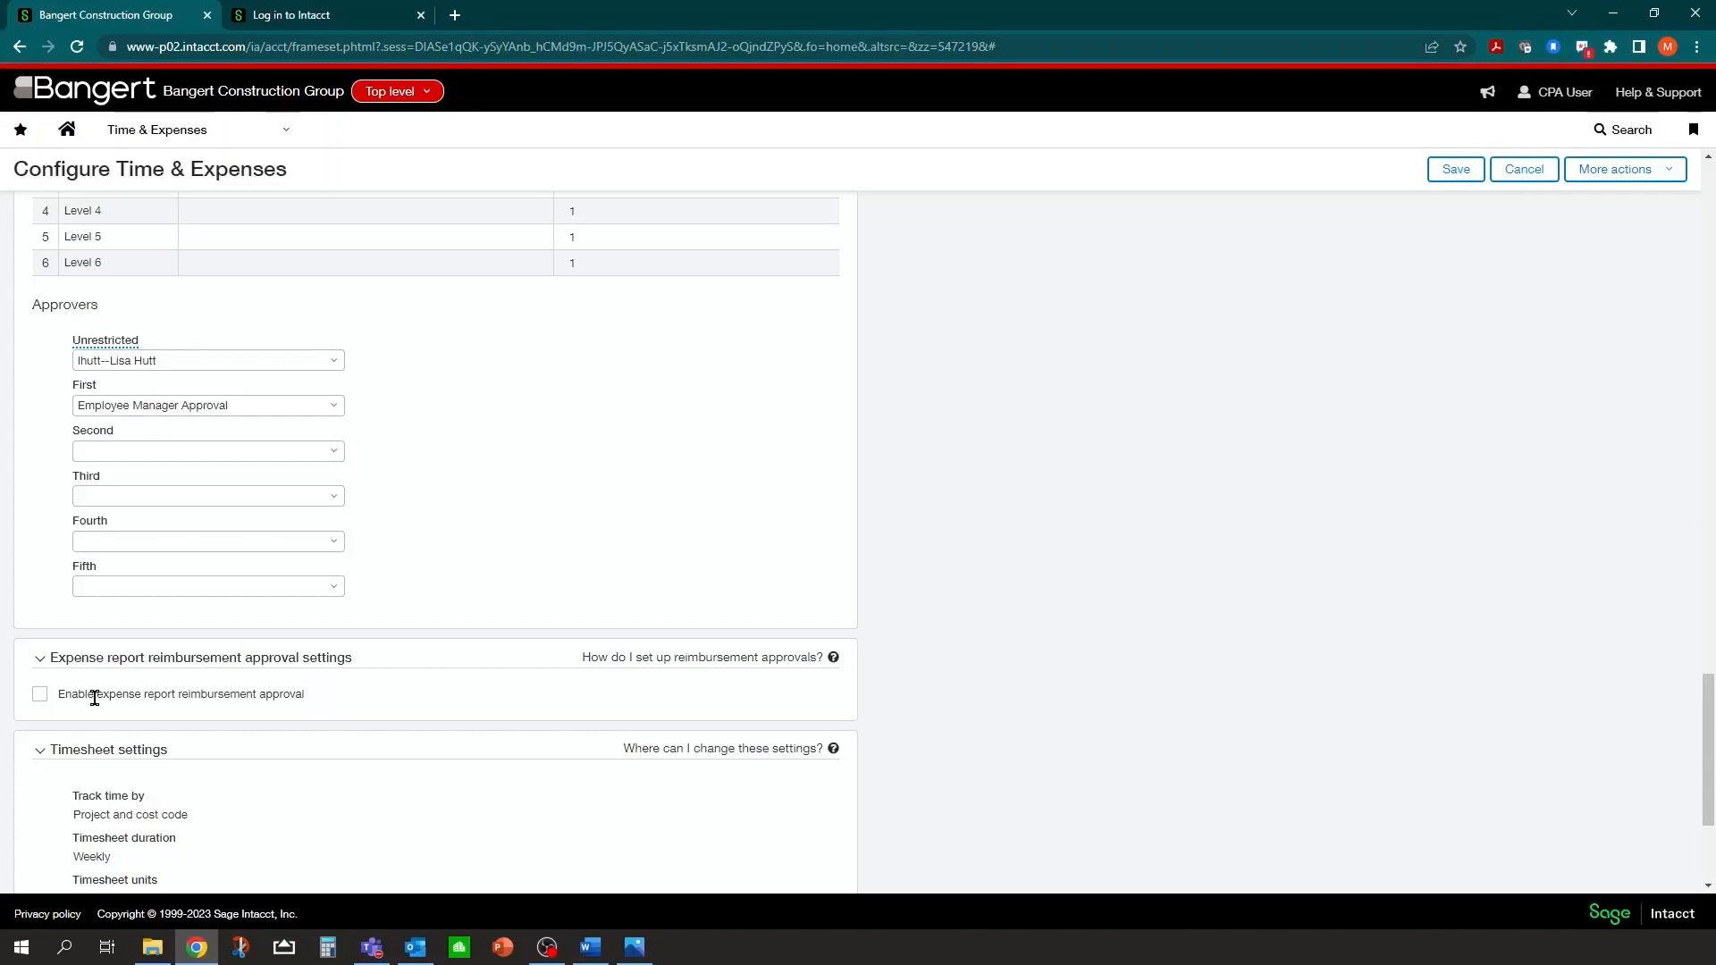
pyautogui.scroll(2, 426, 399)
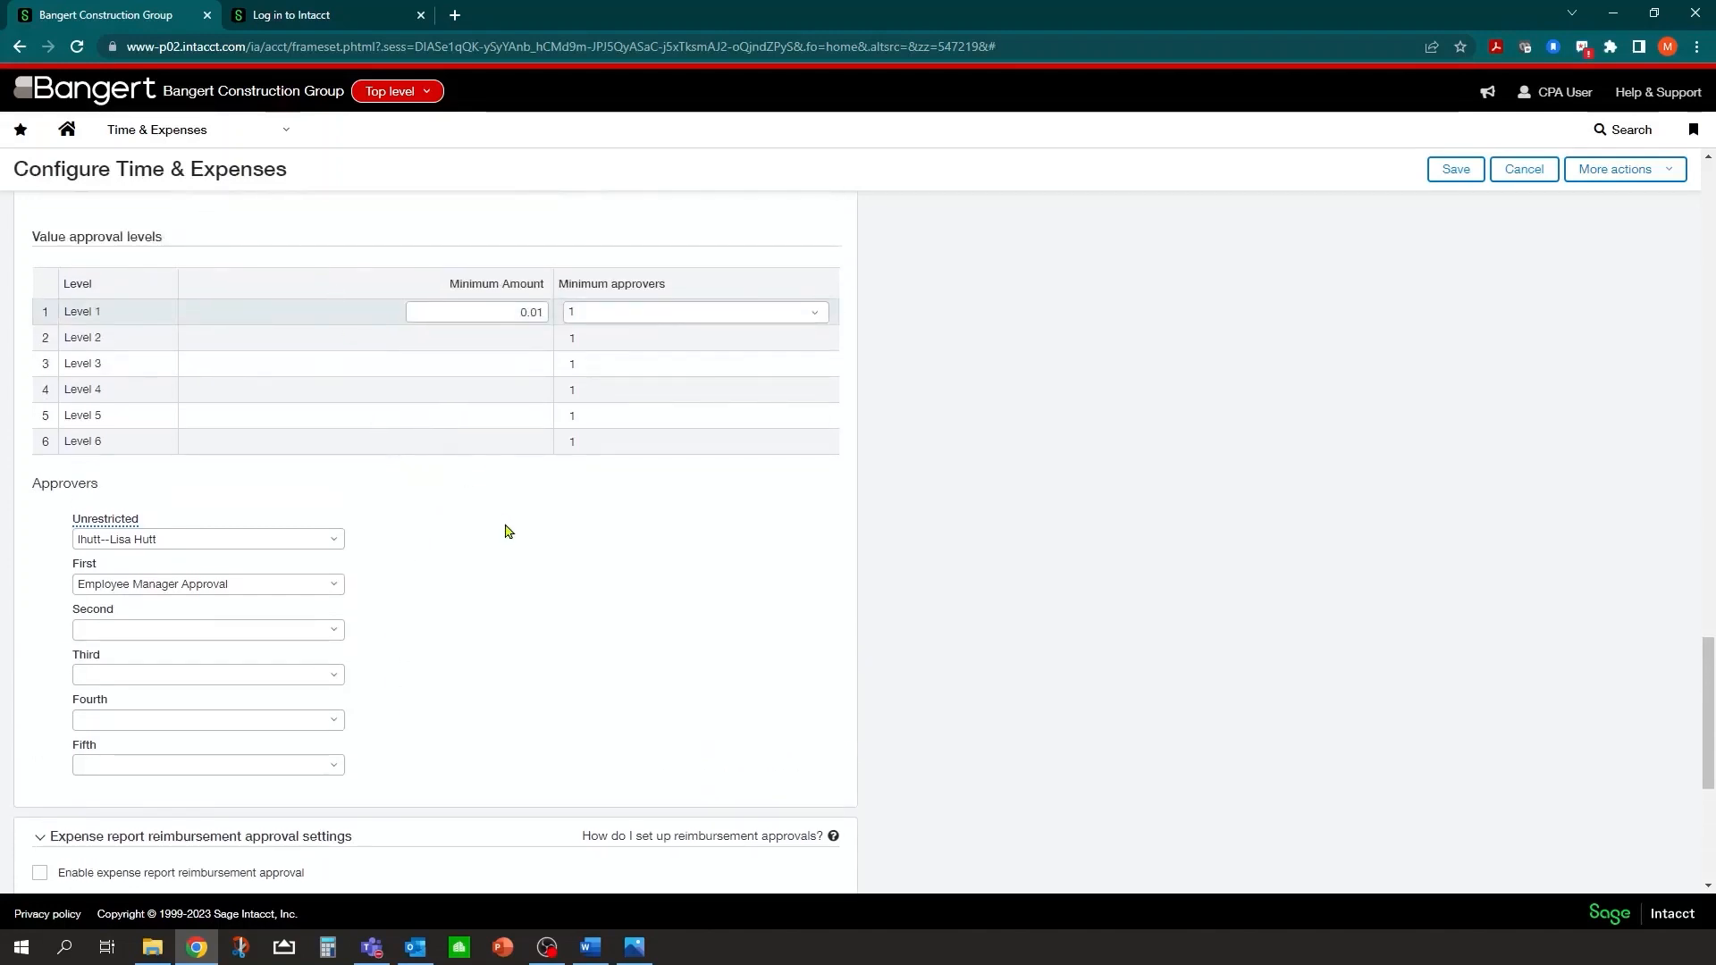
pyautogui.scroll(-2, 496, 487)
pyautogui.scroll(-2, 187, 706)
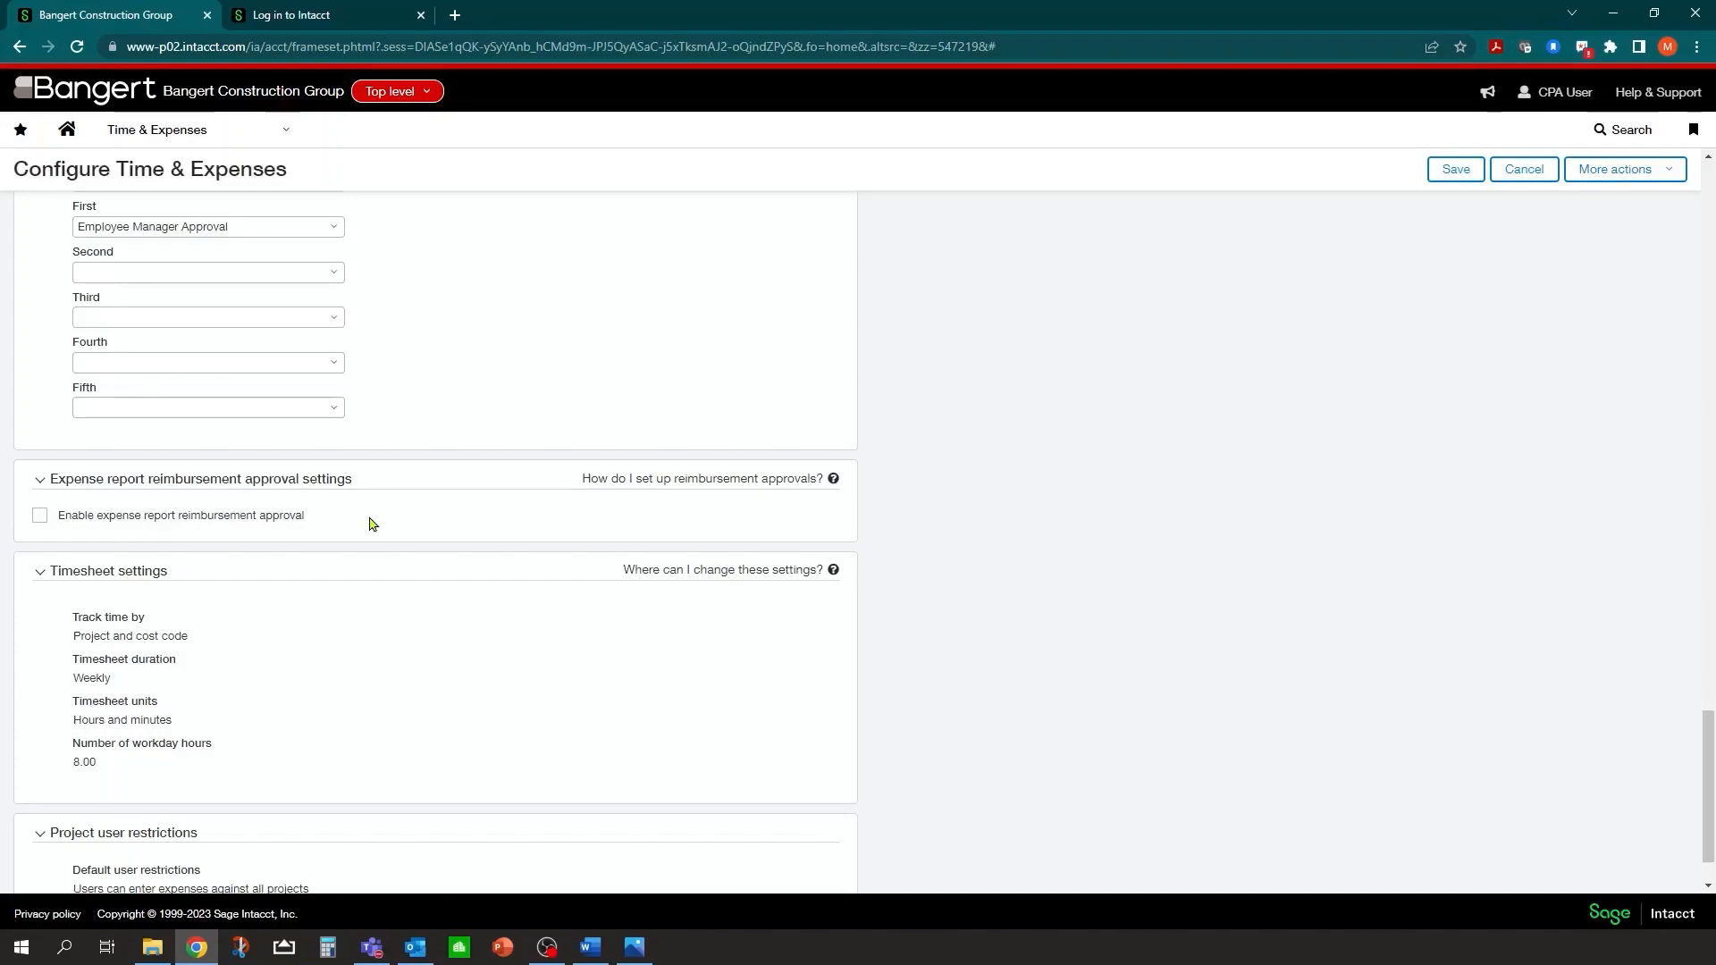
pyautogui.scroll(-1, 371, 523)
pyautogui.scroll(20, 348, 561)
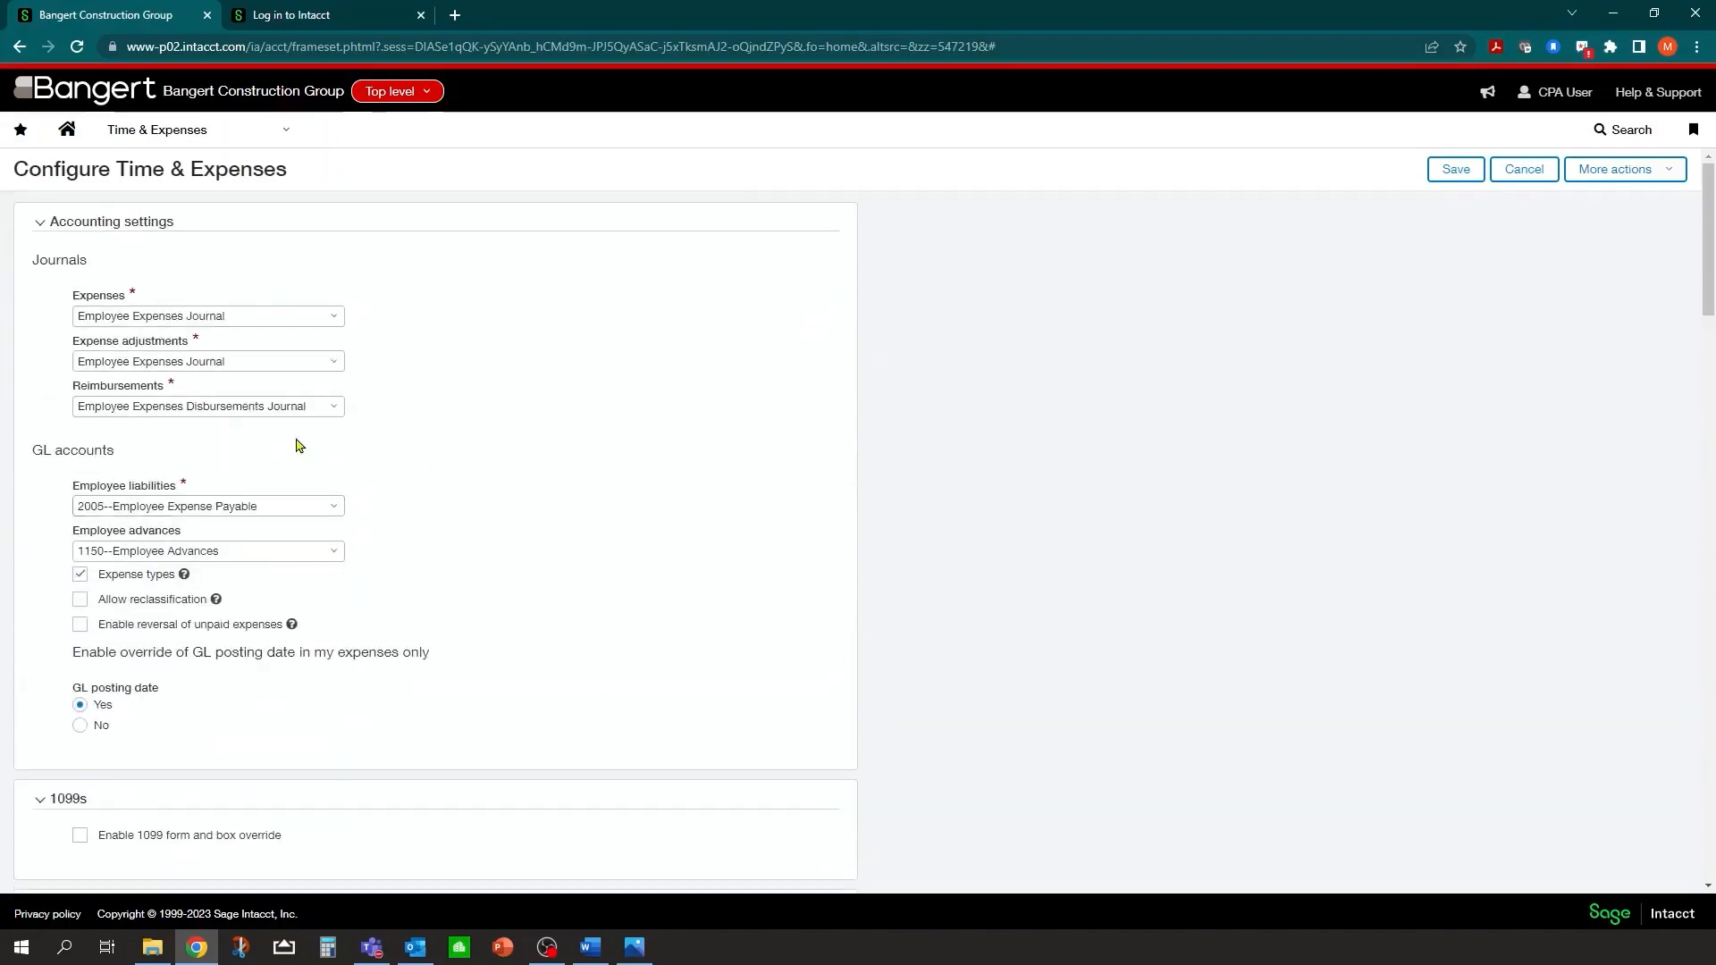
pyautogui.click(1449, 171)
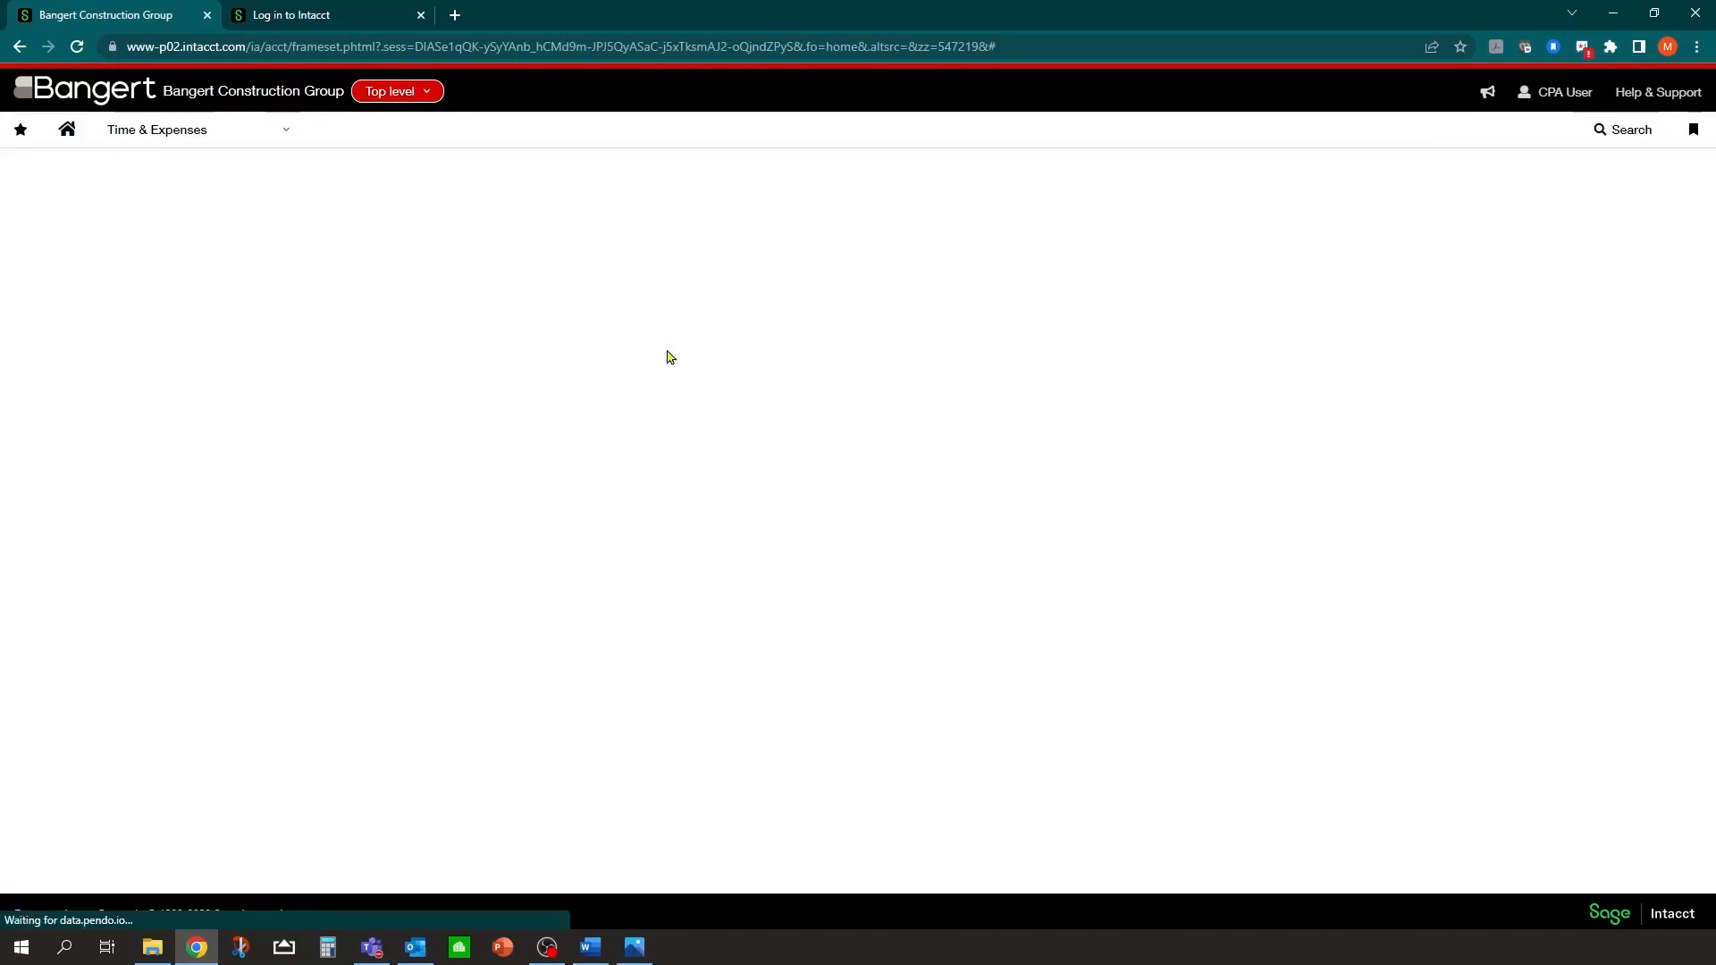
# Step: Switch from the top level to the GC--Timberline General Construction entity
pyautogui.click(278, 131)
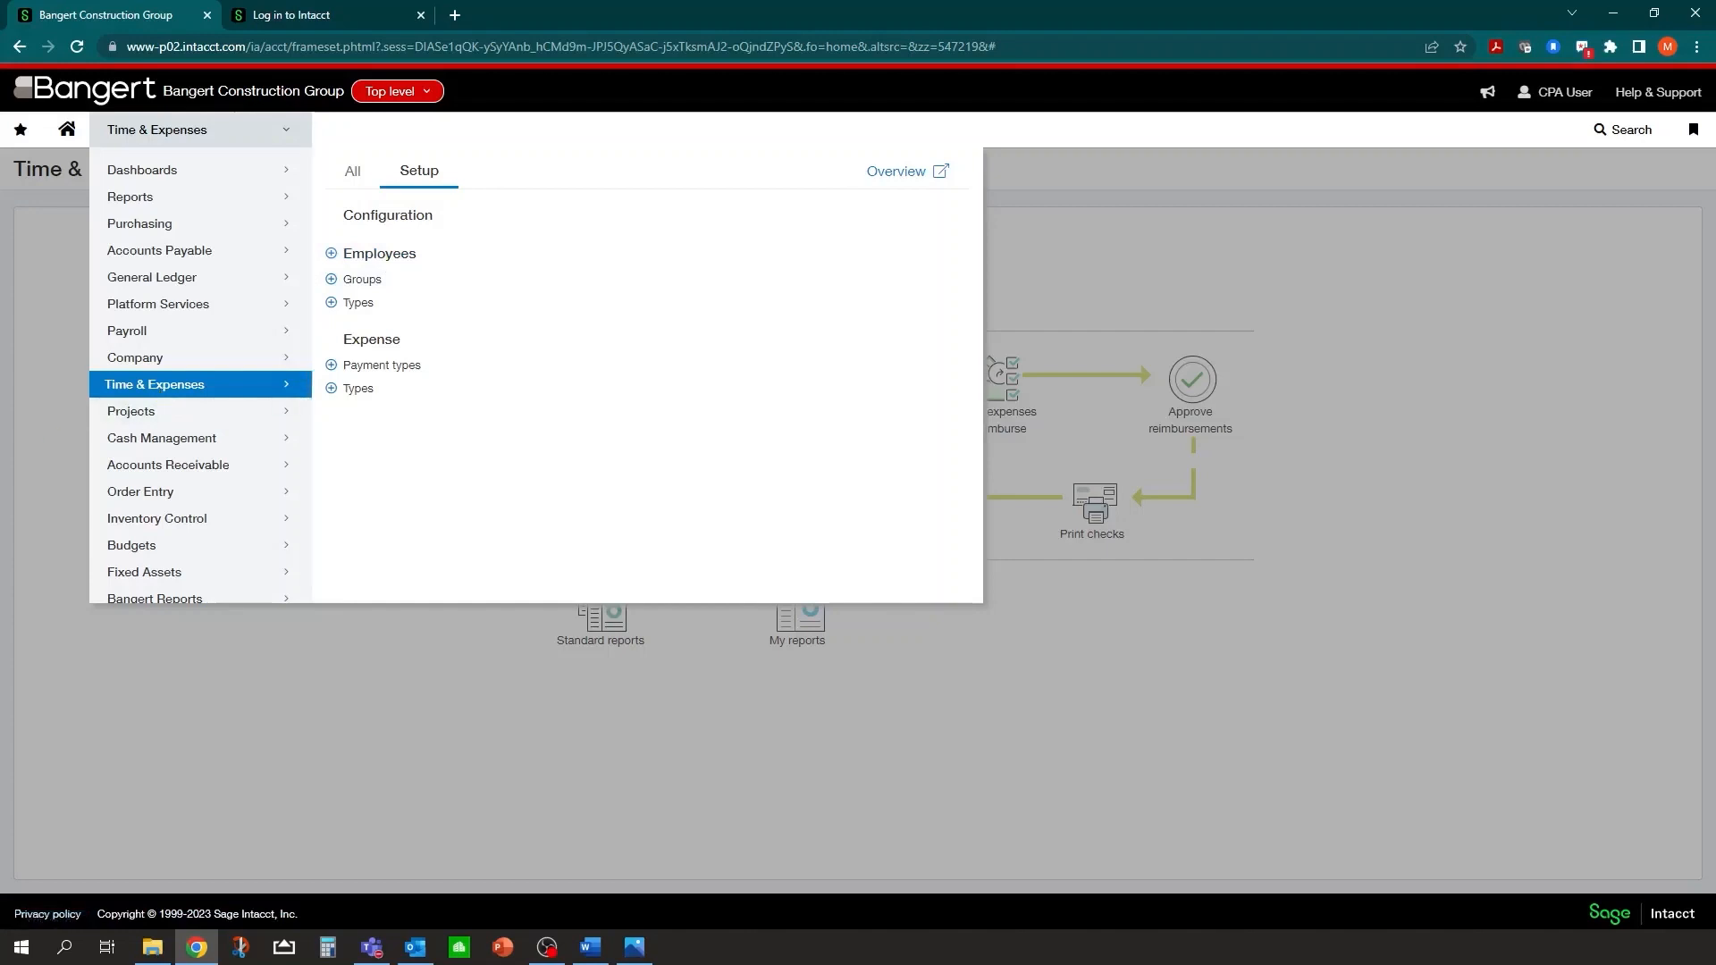
pyautogui.hotkey('alt', 'Tab')
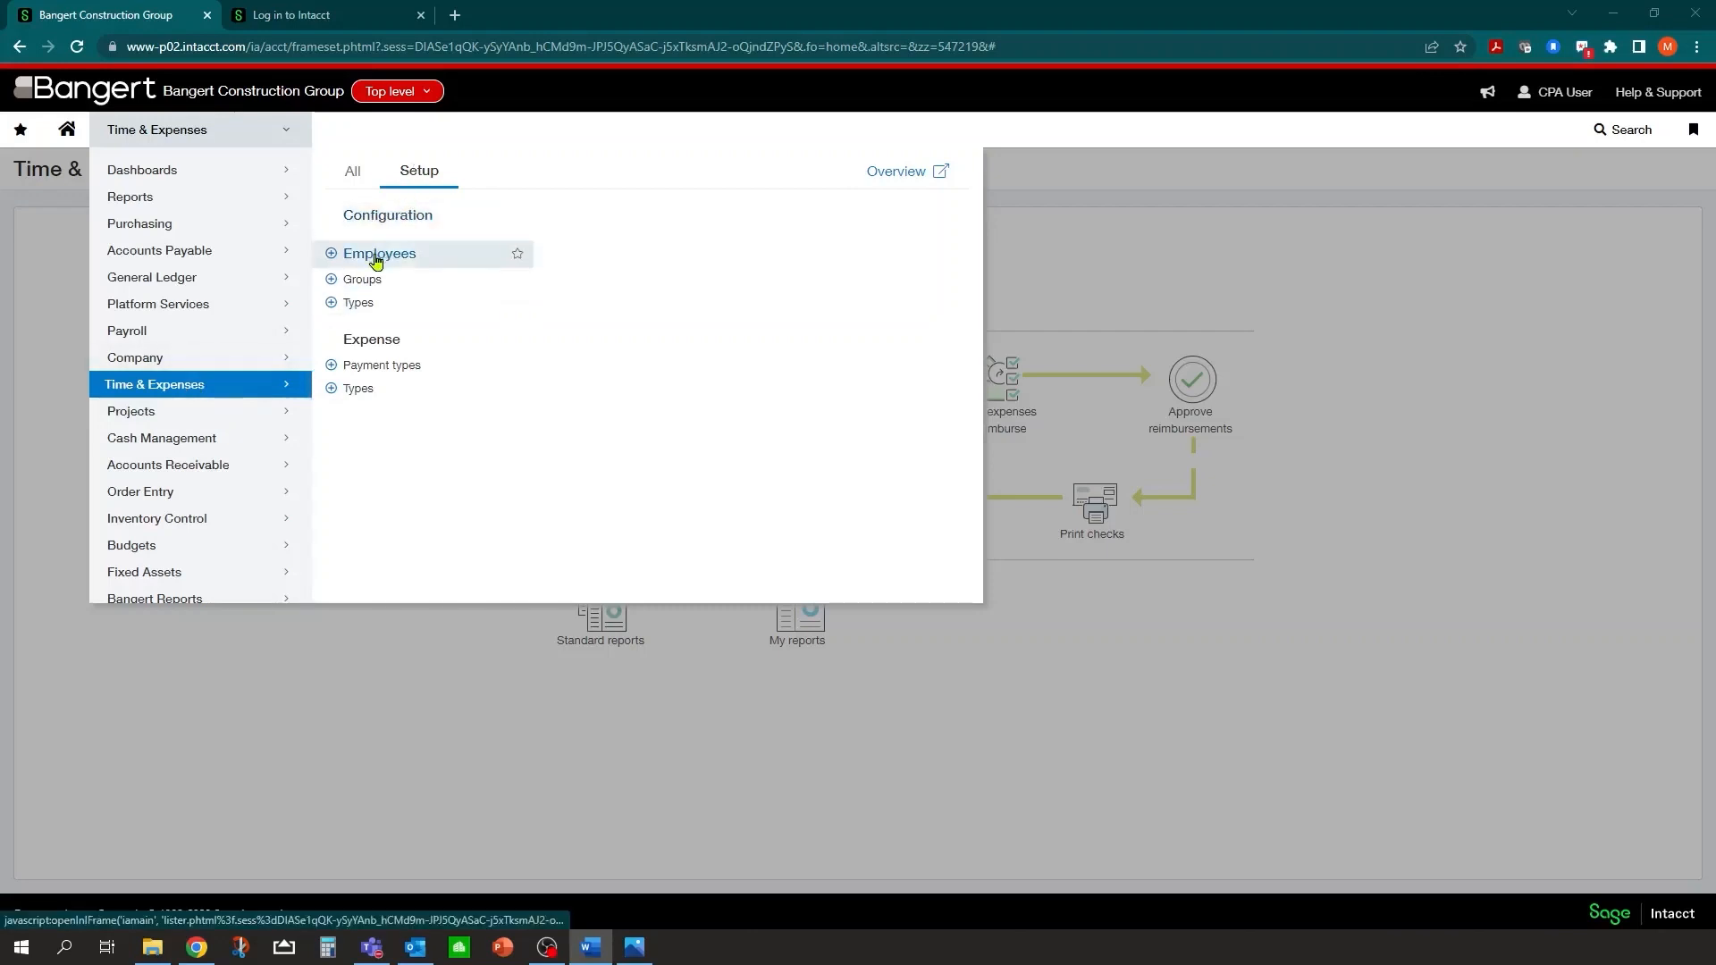
pyautogui.click(999, 238)
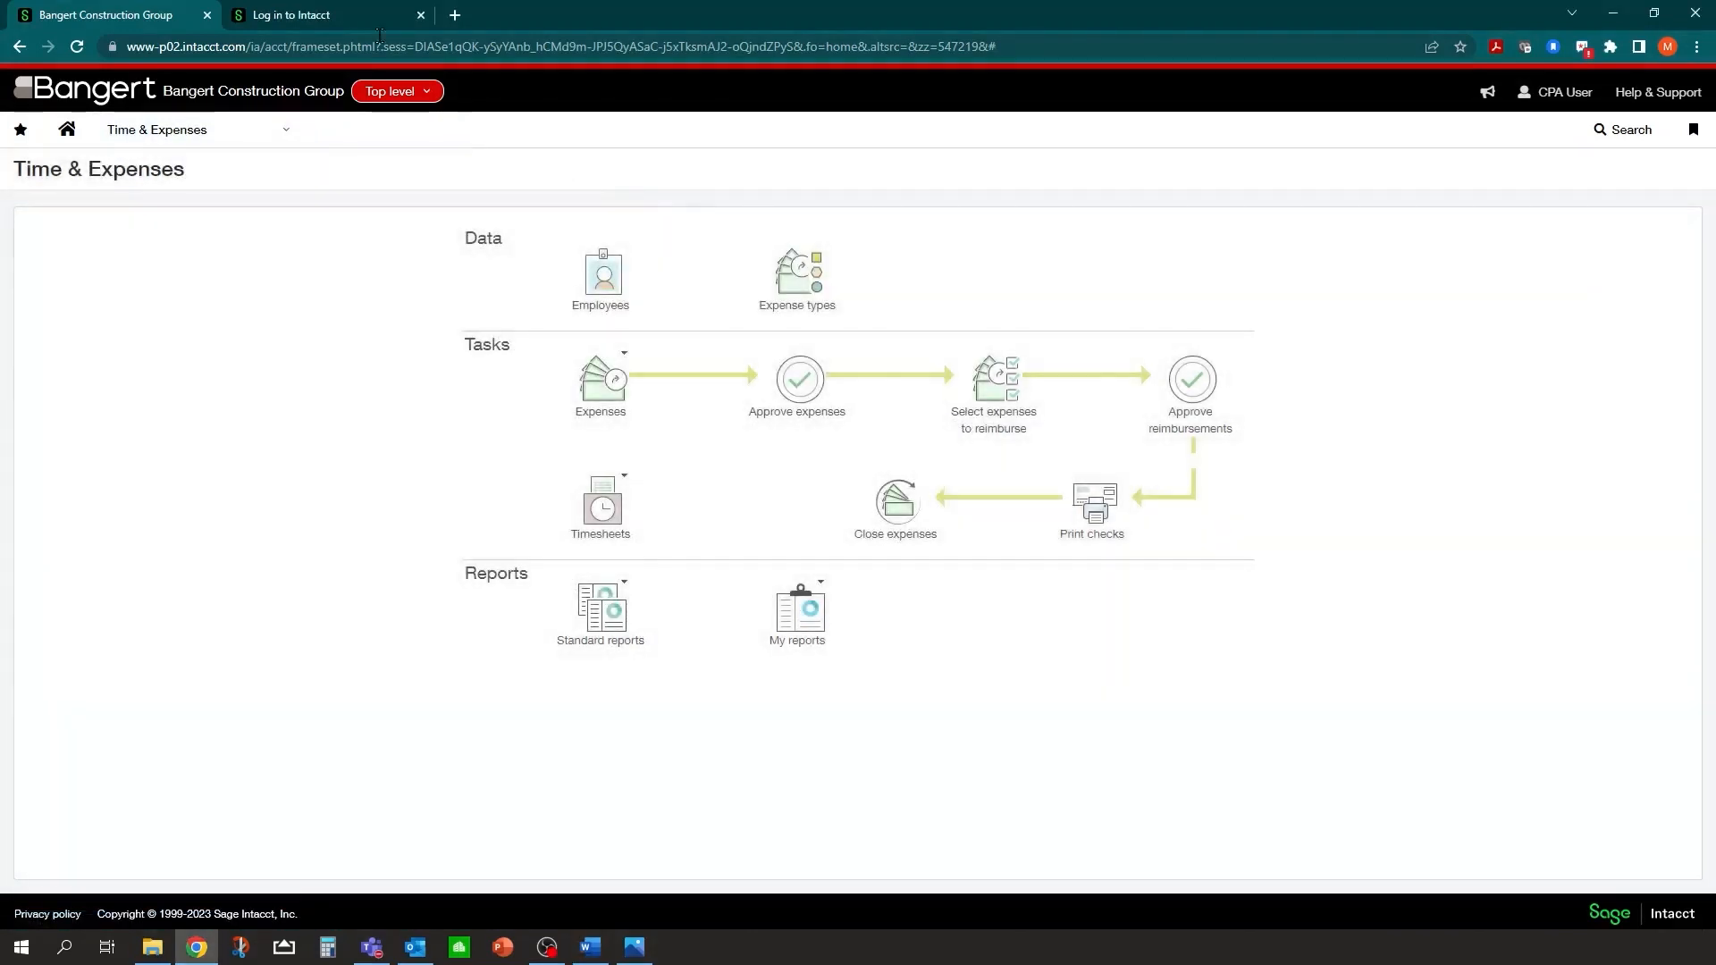
pyautogui.click(427, 95)
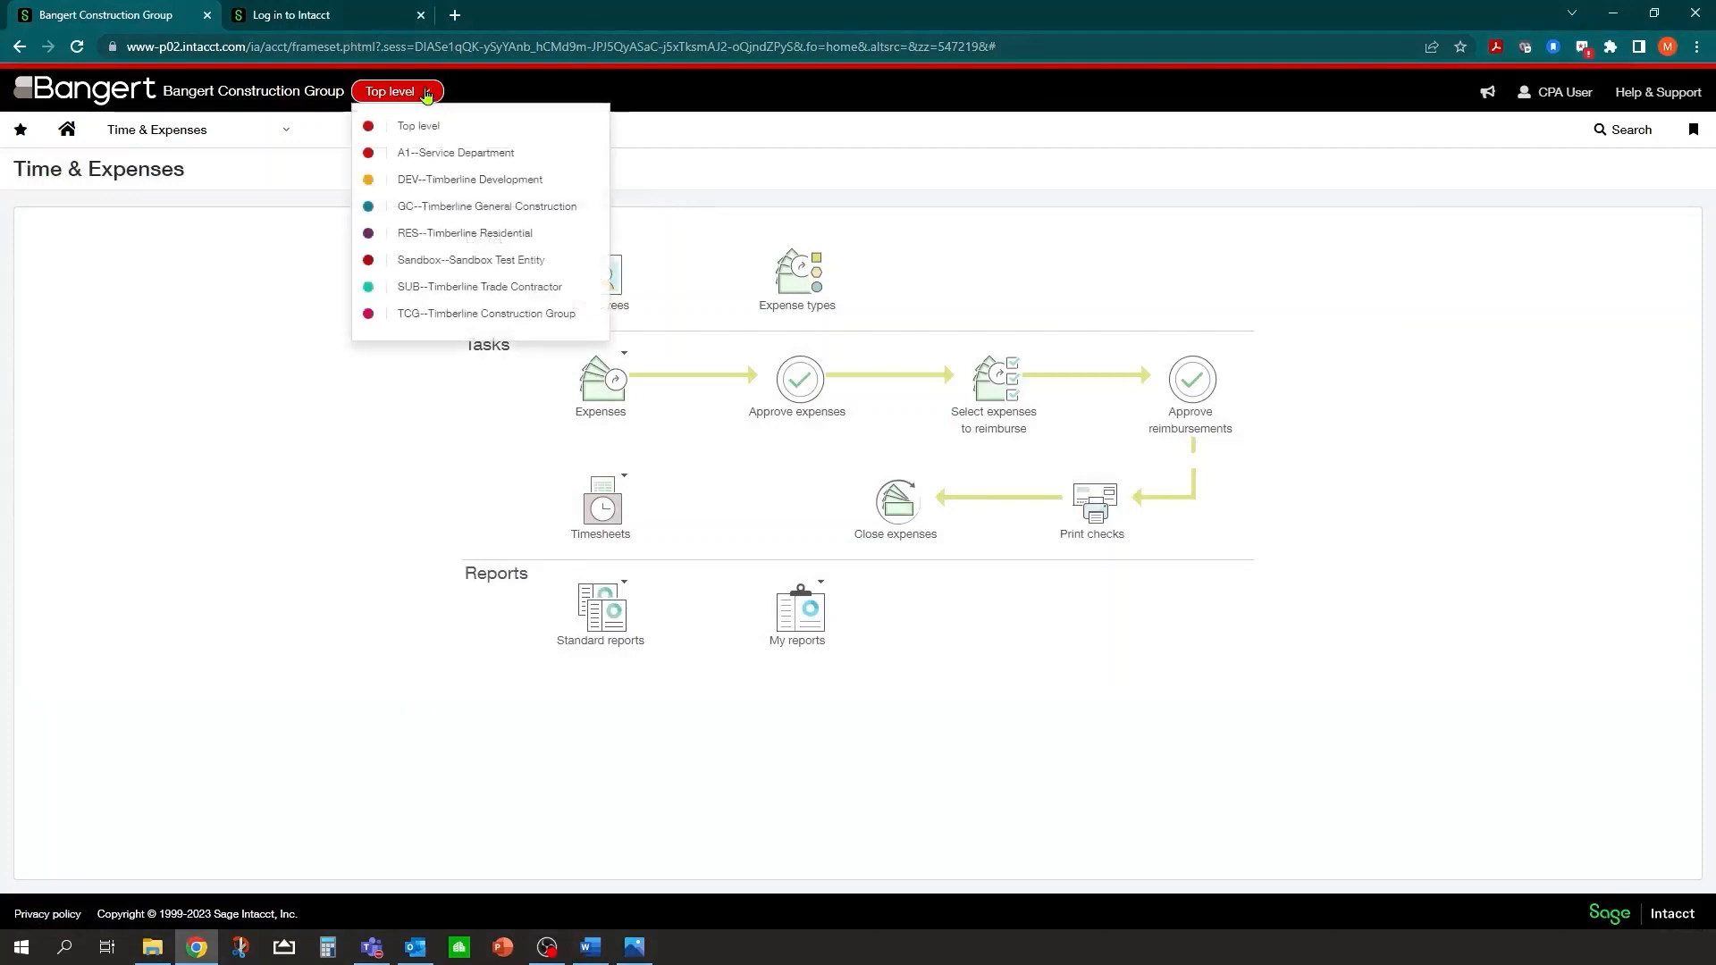
pyautogui.click(462, 208)
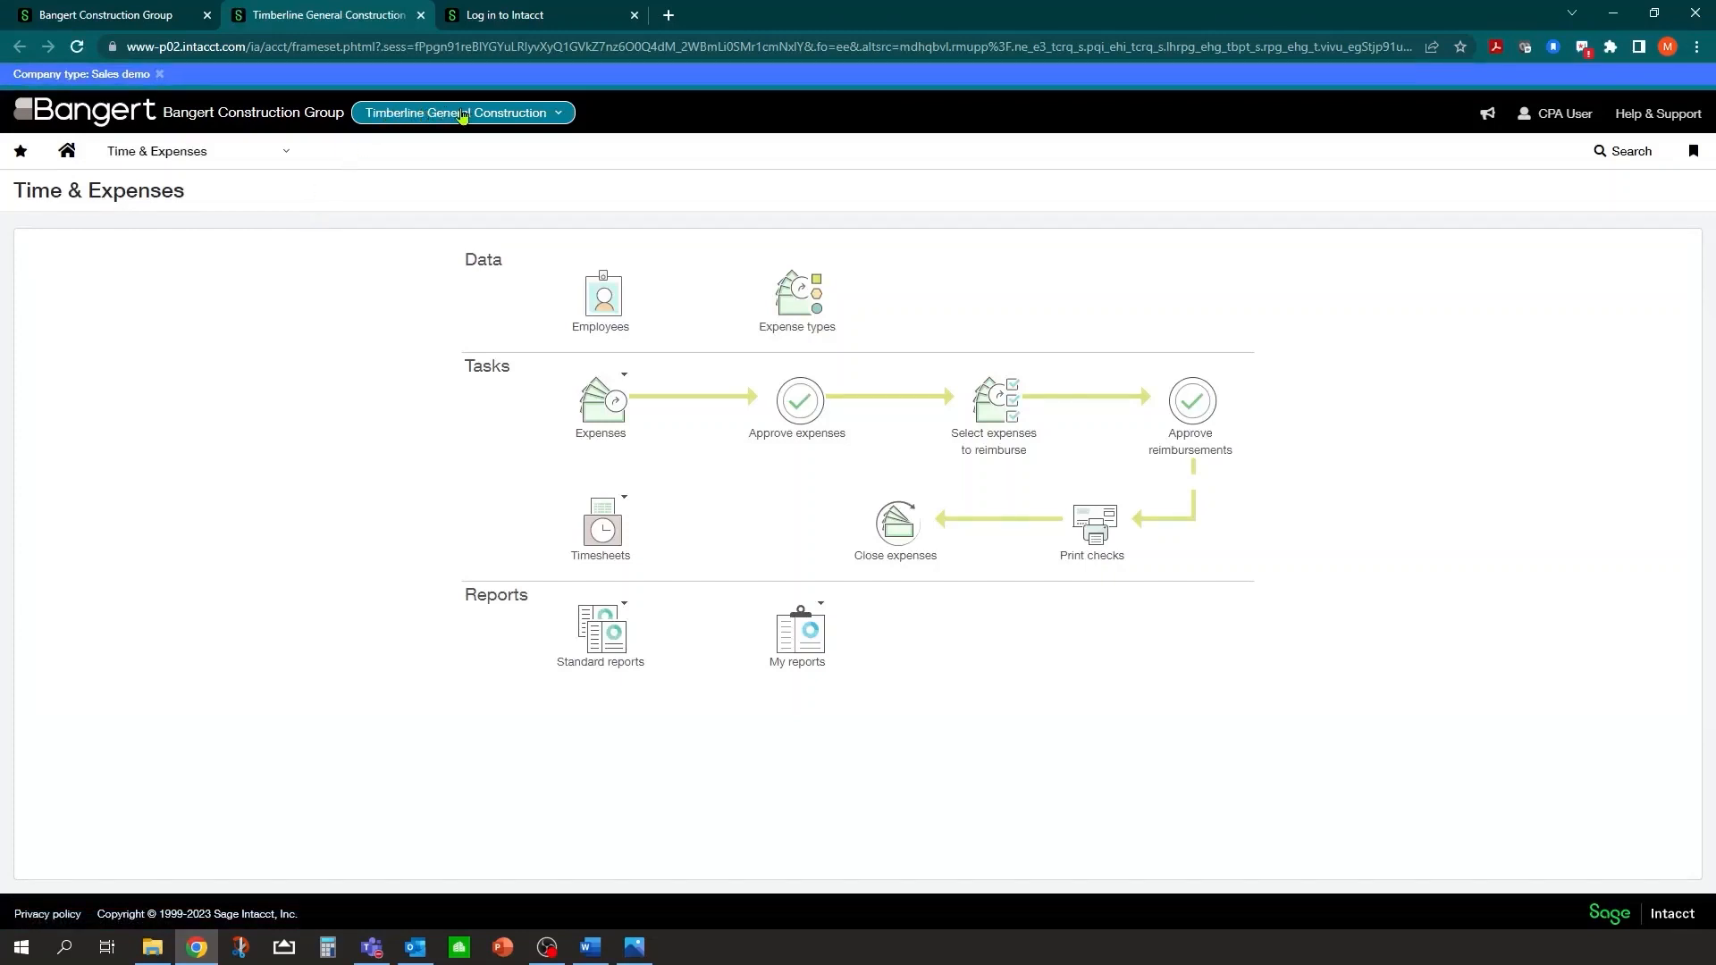
# Step: Open the Employees list from the Time & Expenses setup and look through its hierarchy
pyautogui.click(227, 162)
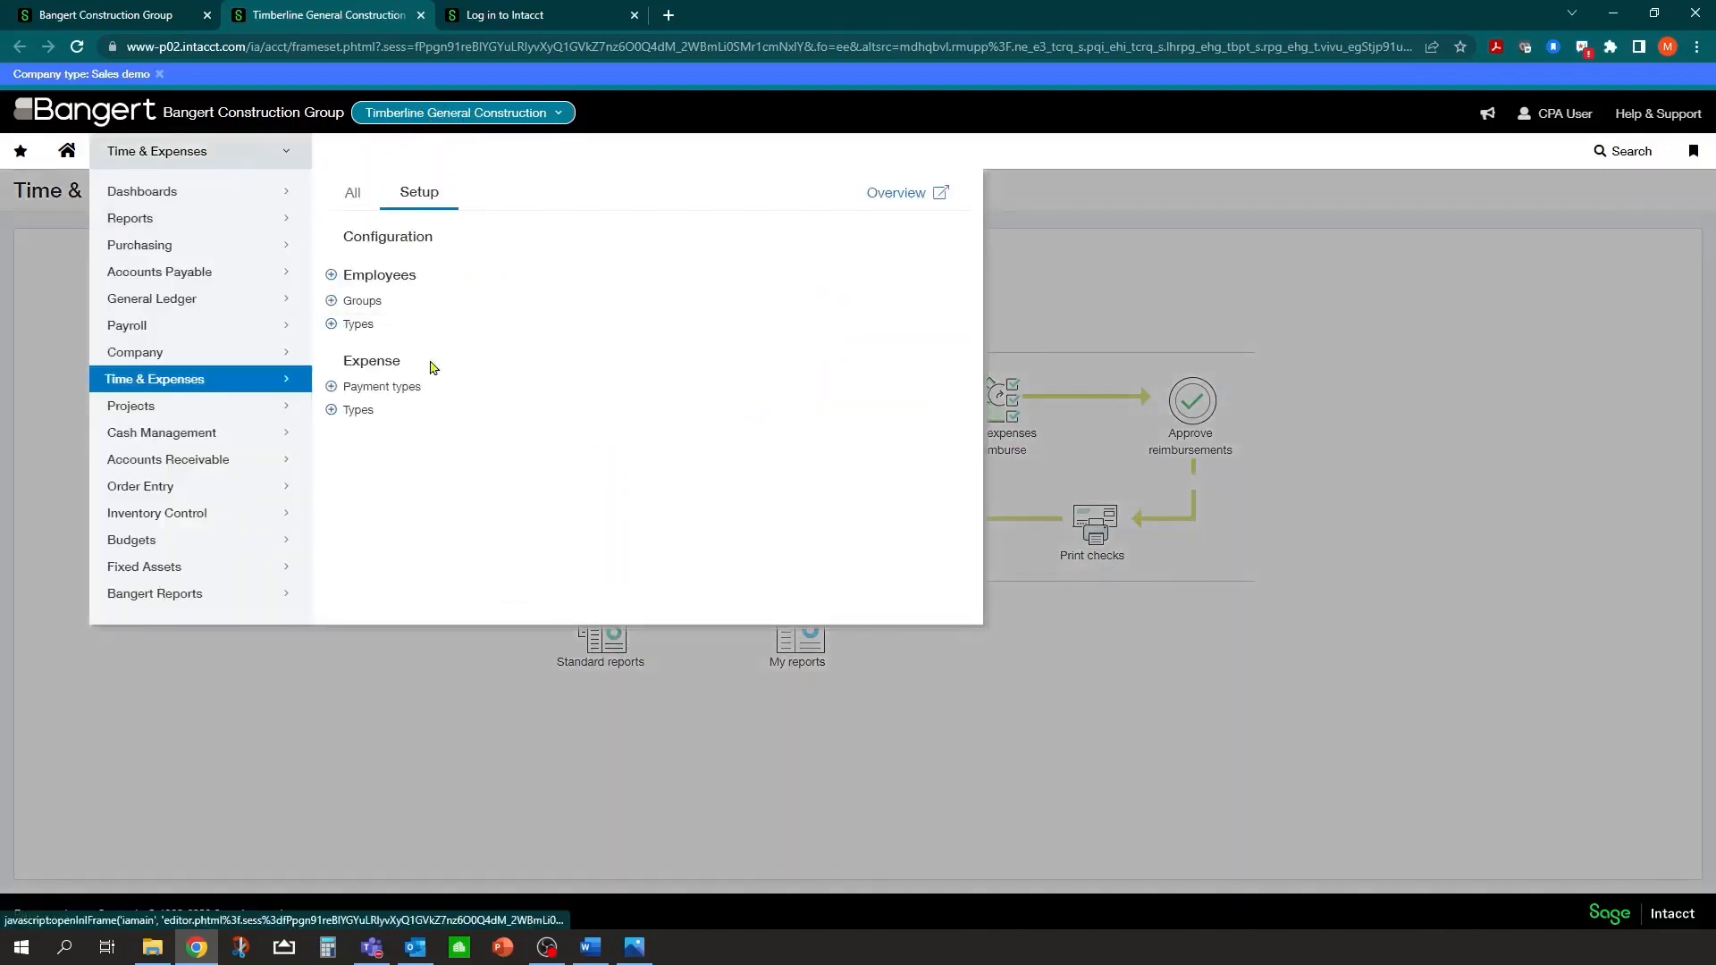
pyautogui.click(365, 284)
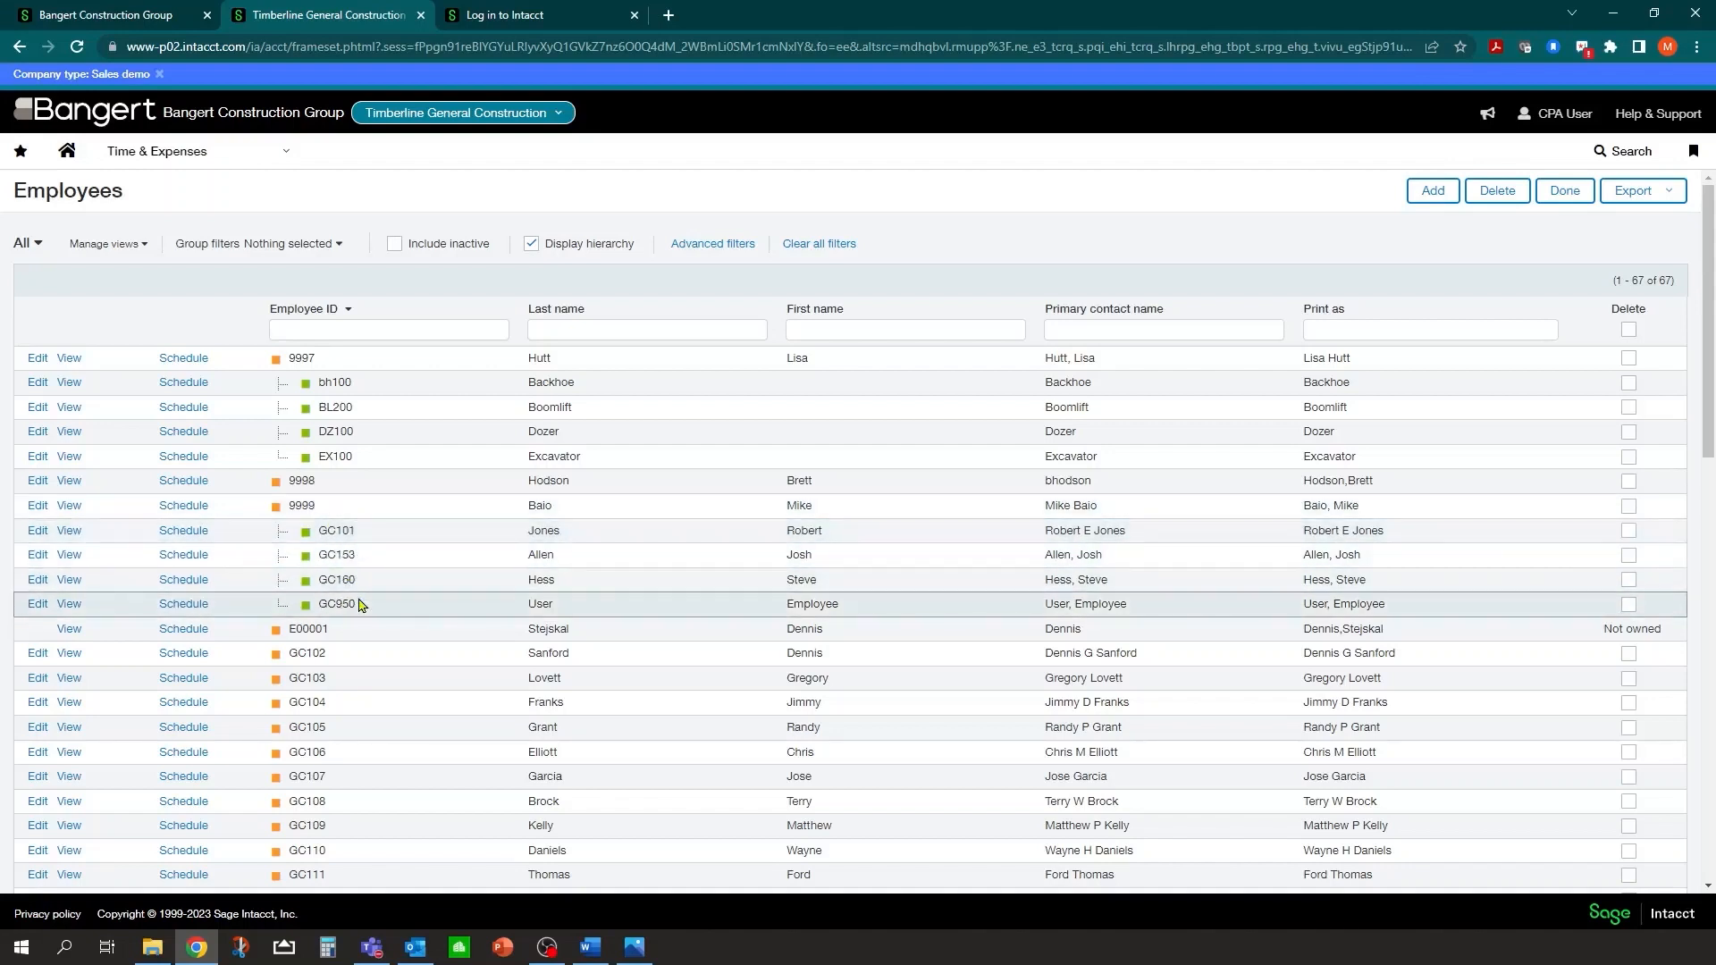
pyautogui.scroll(-4, 309, 710)
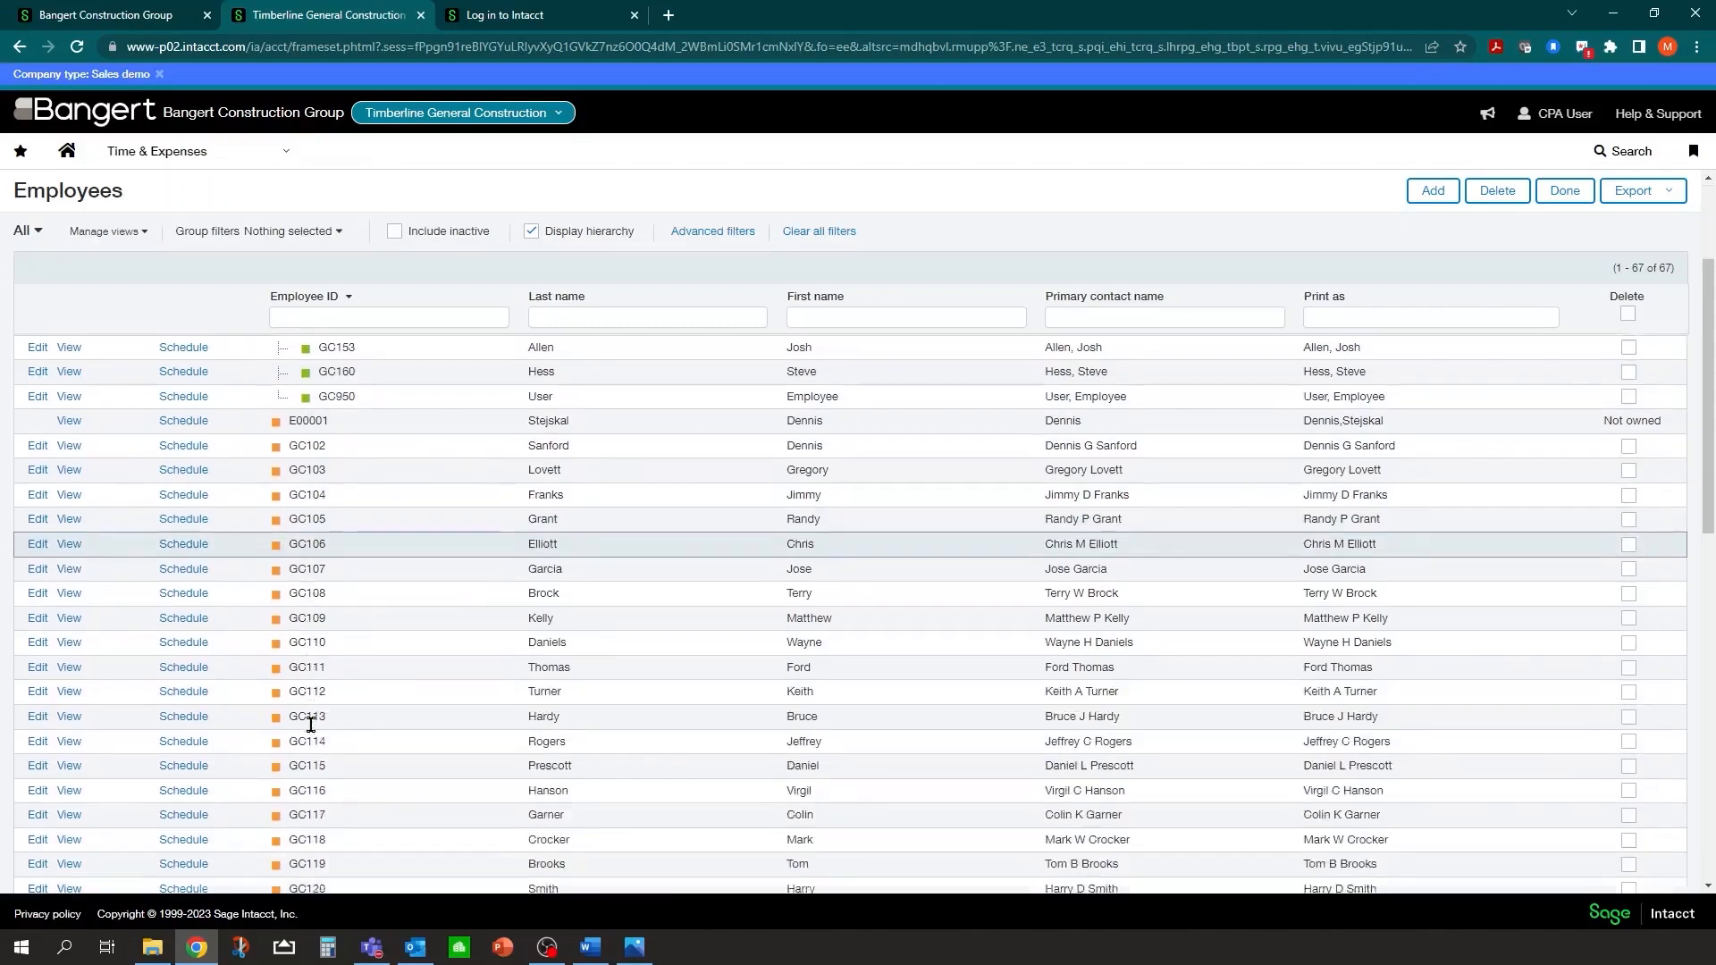
pyautogui.scroll(5, 310, 695)
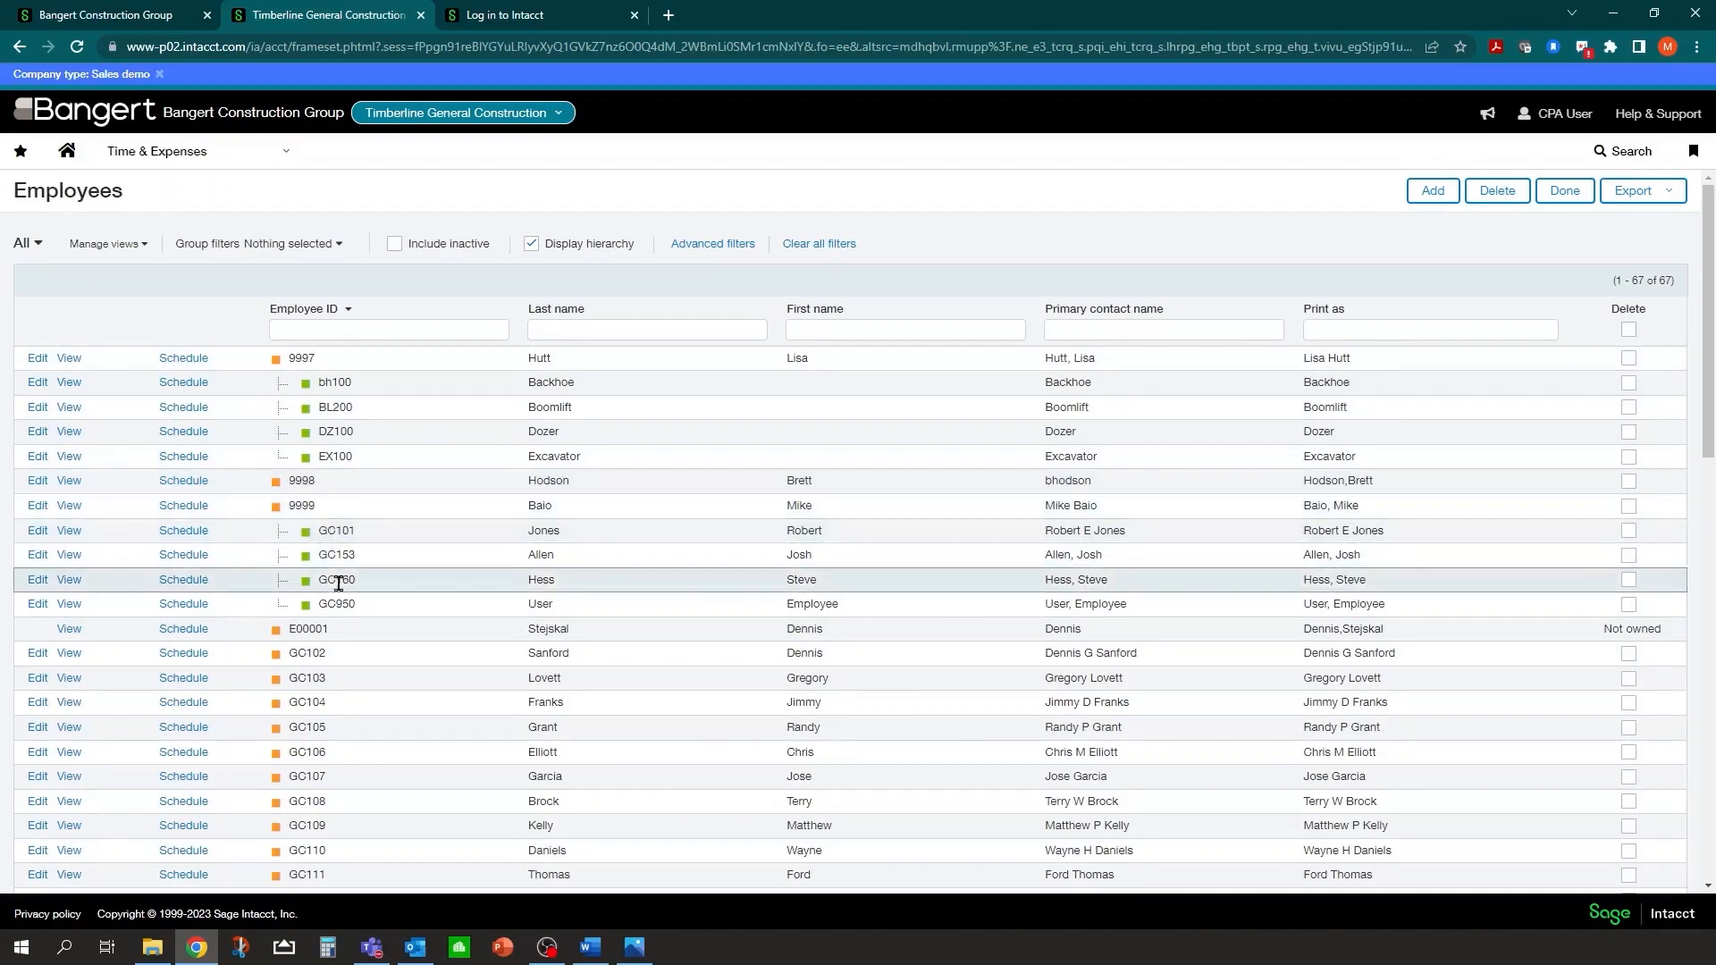
# Step: View the employee list without the hierarchy, sort it by last name, and show the hierarchy again
pyautogui.click(531, 244)
pyautogui.scroll(-5, 351, 444)
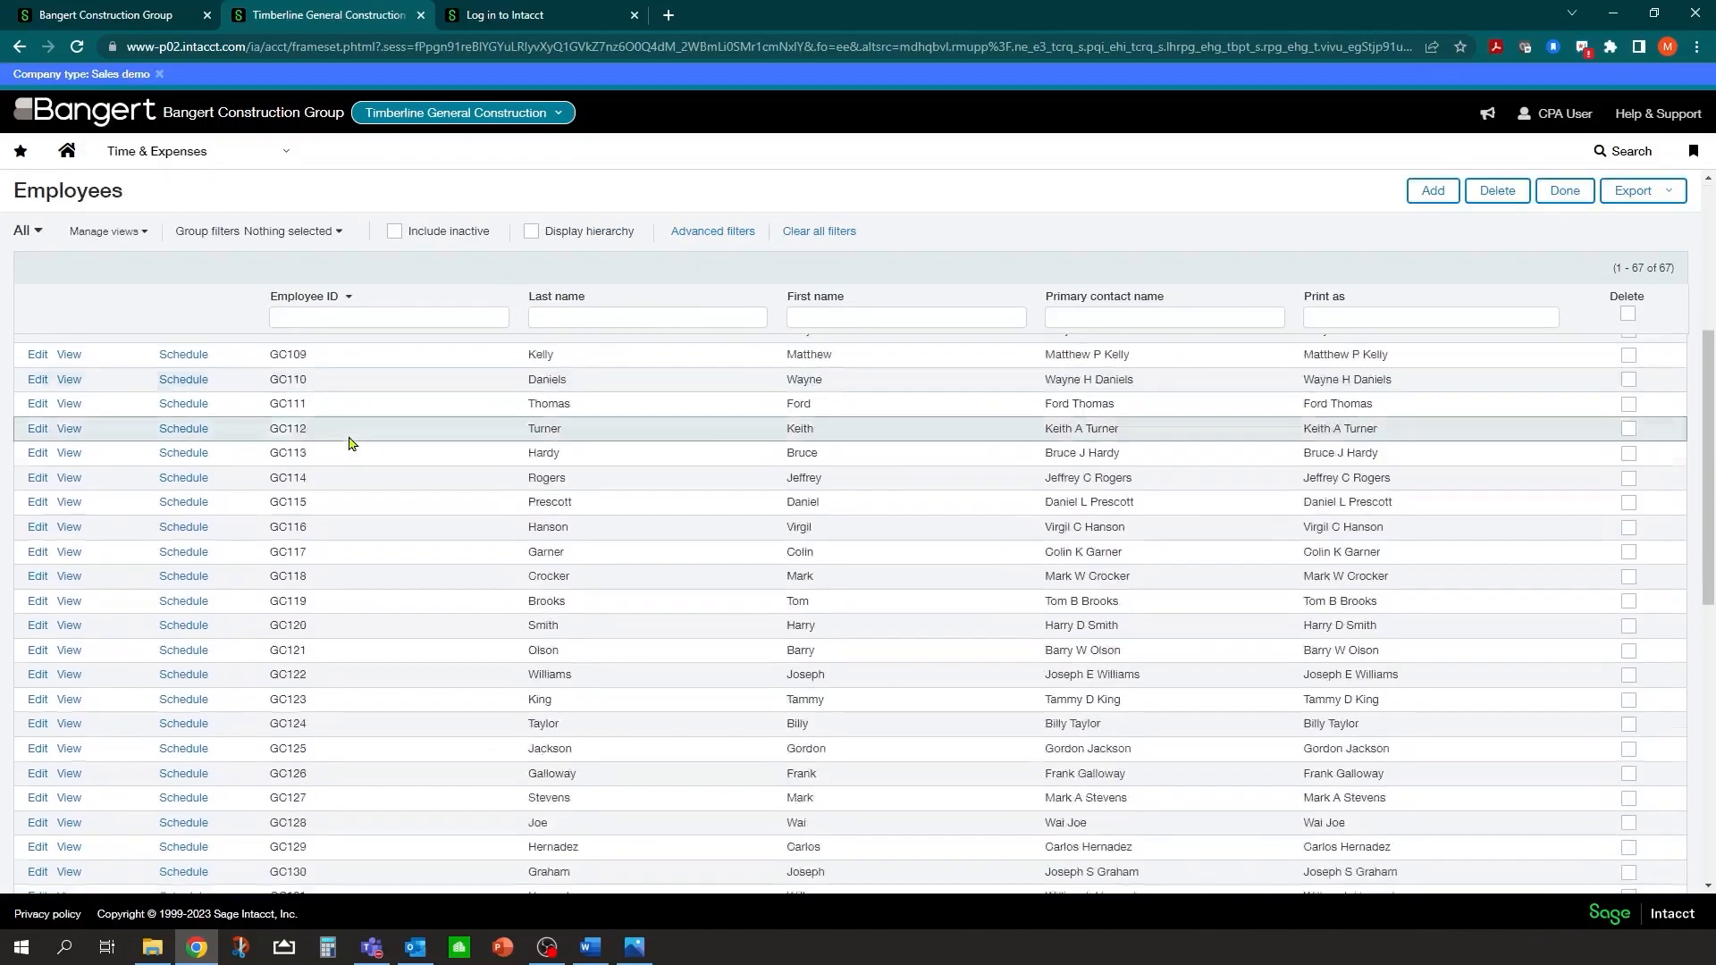
pyautogui.scroll(-5, 351, 443)
pyautogui.scroll(5, 532, 299)
pyautogui.scroll(4, 555, 298)
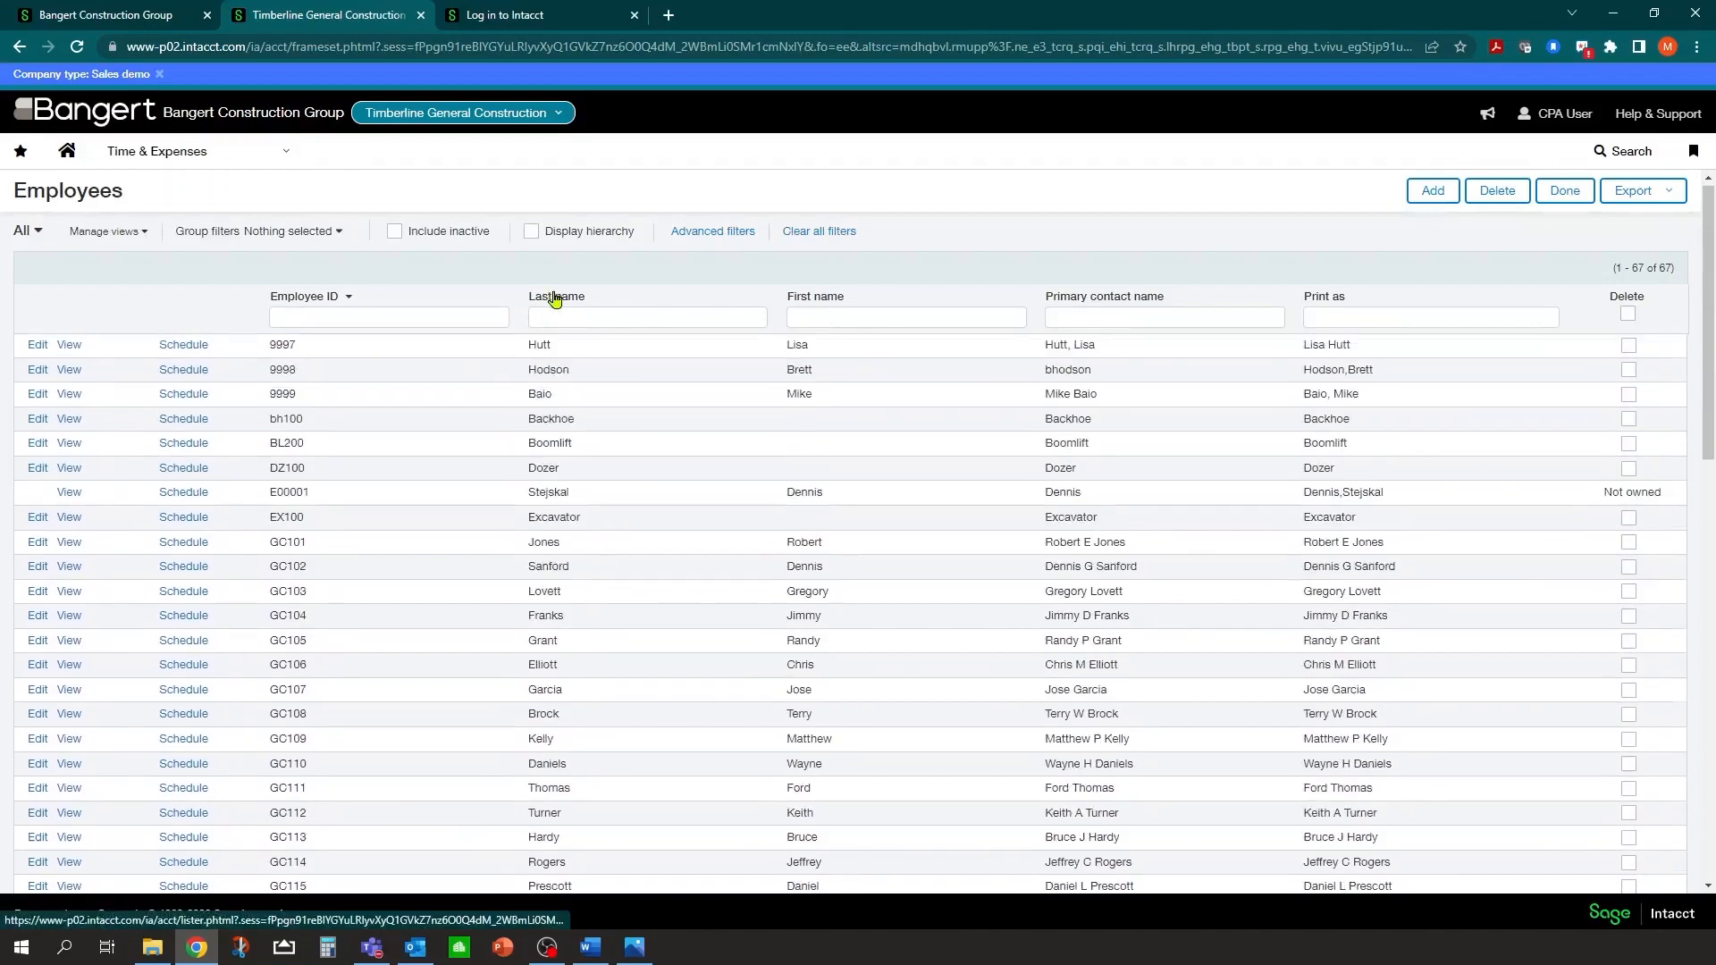
pyautogui.click(555, 298)
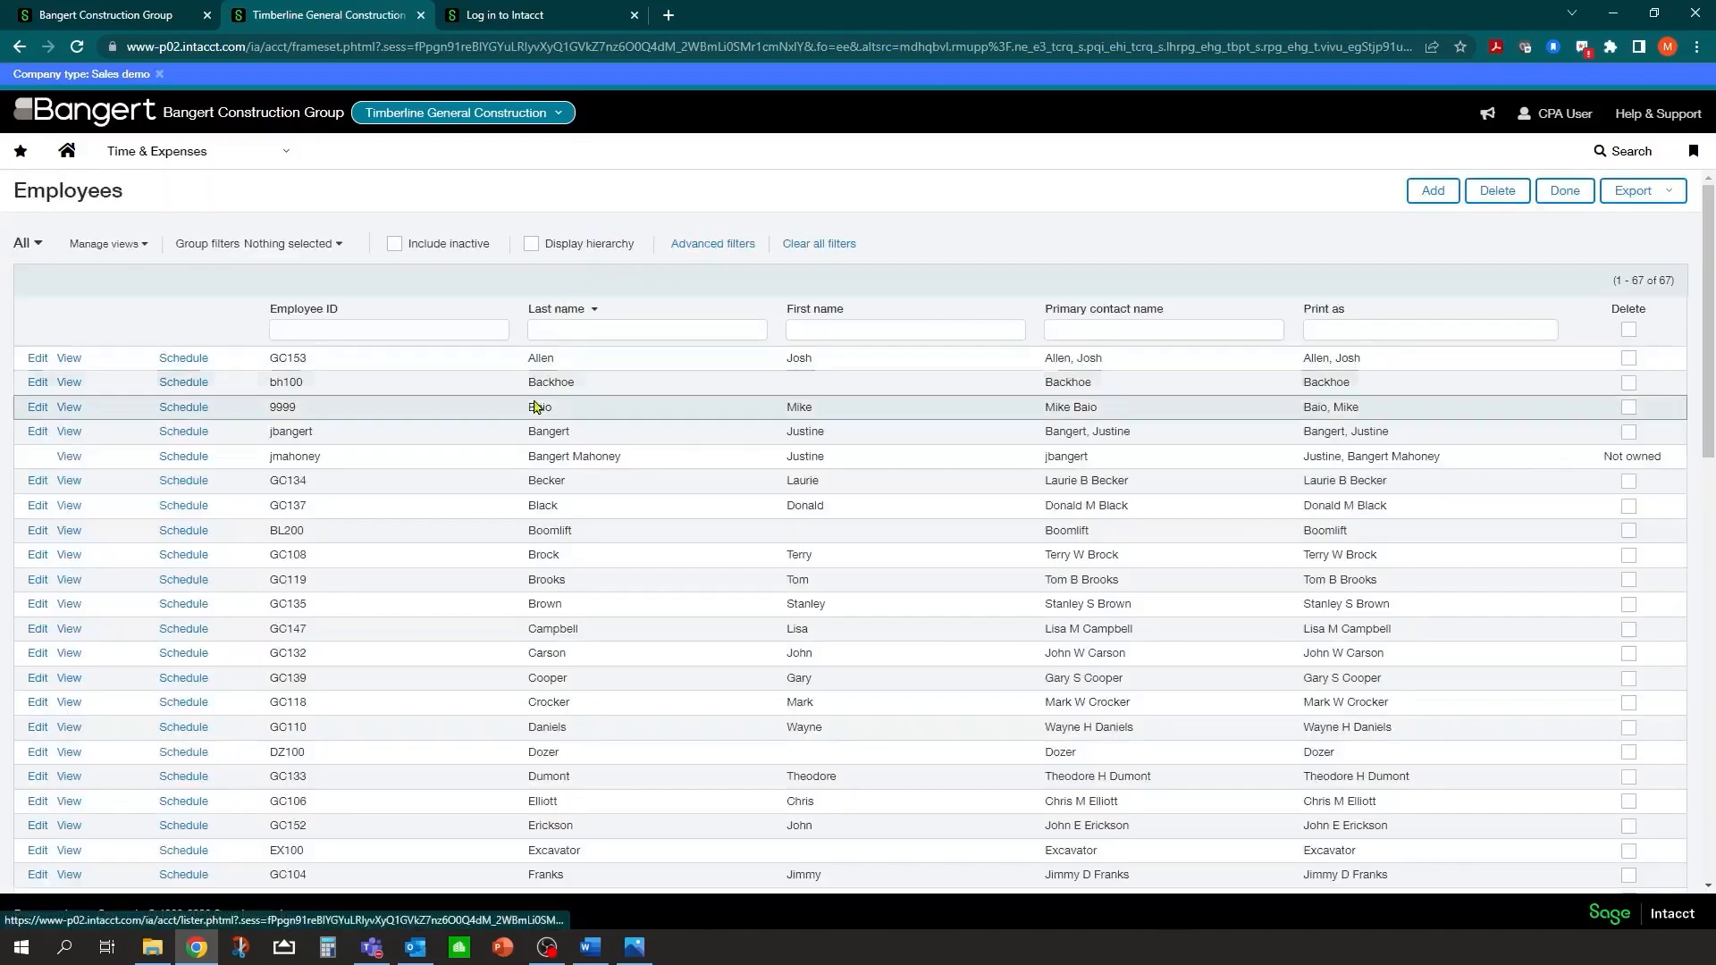
pyautogui.click(531, 244)
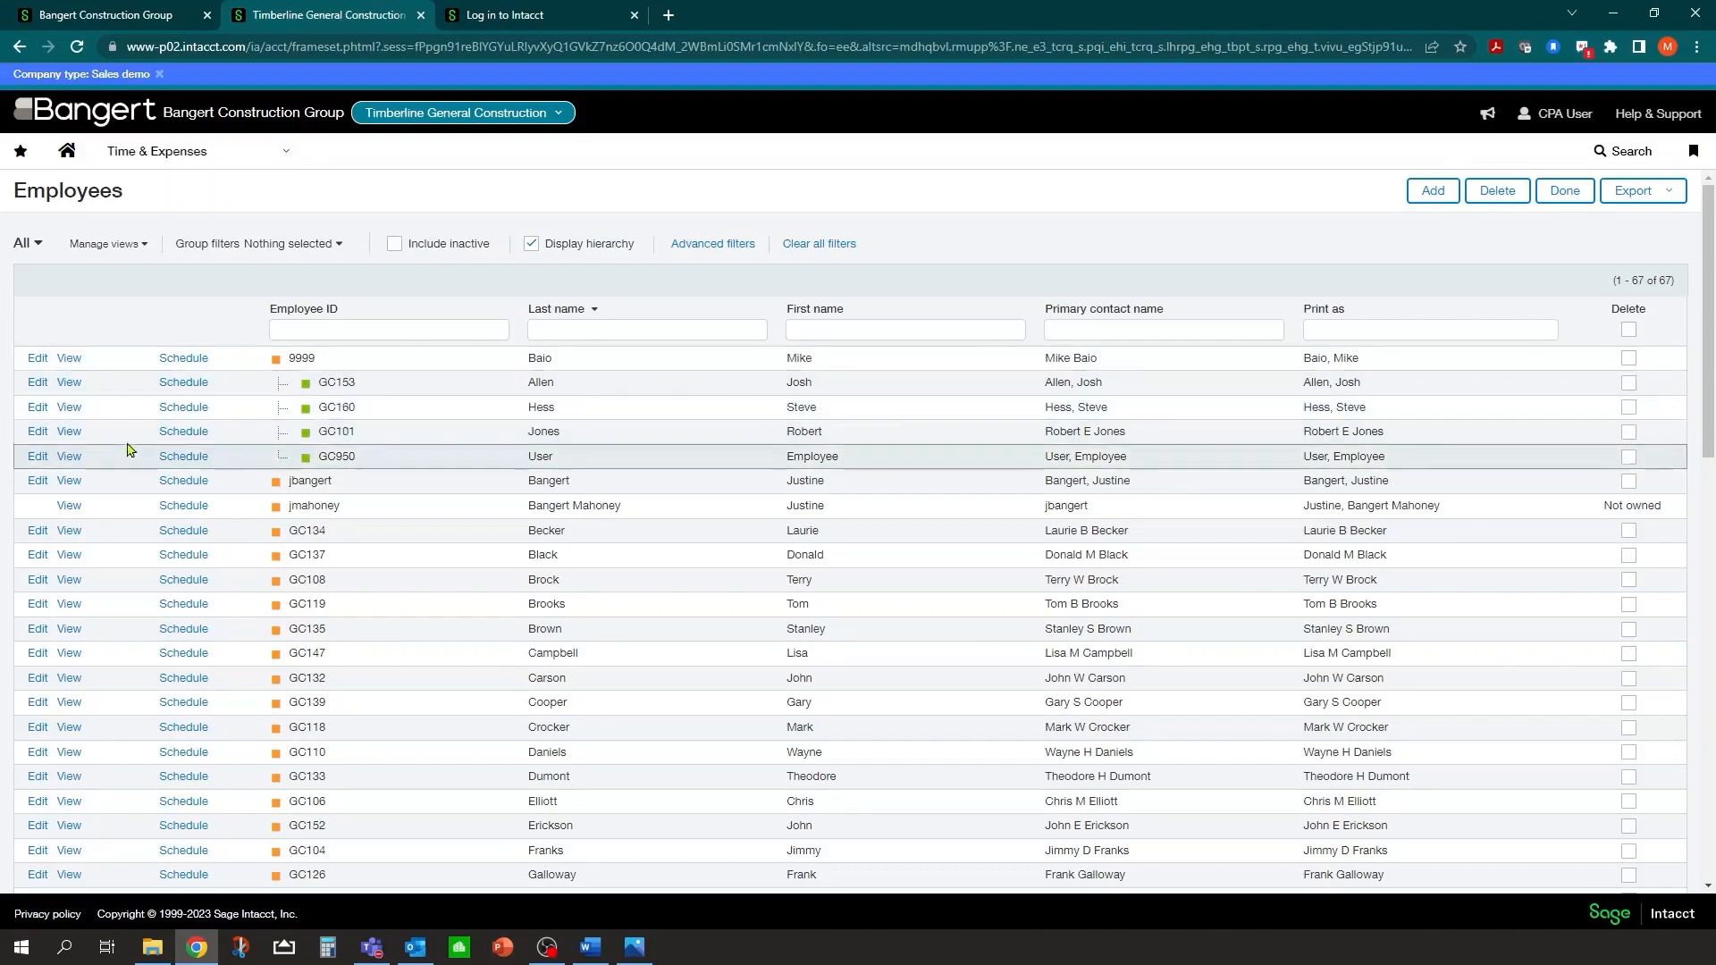
# Step: Look at the third subordinate's employee record under the first manager, cancel it, and open the sample Employee User record for editing
pyautogui.click(38, 433)
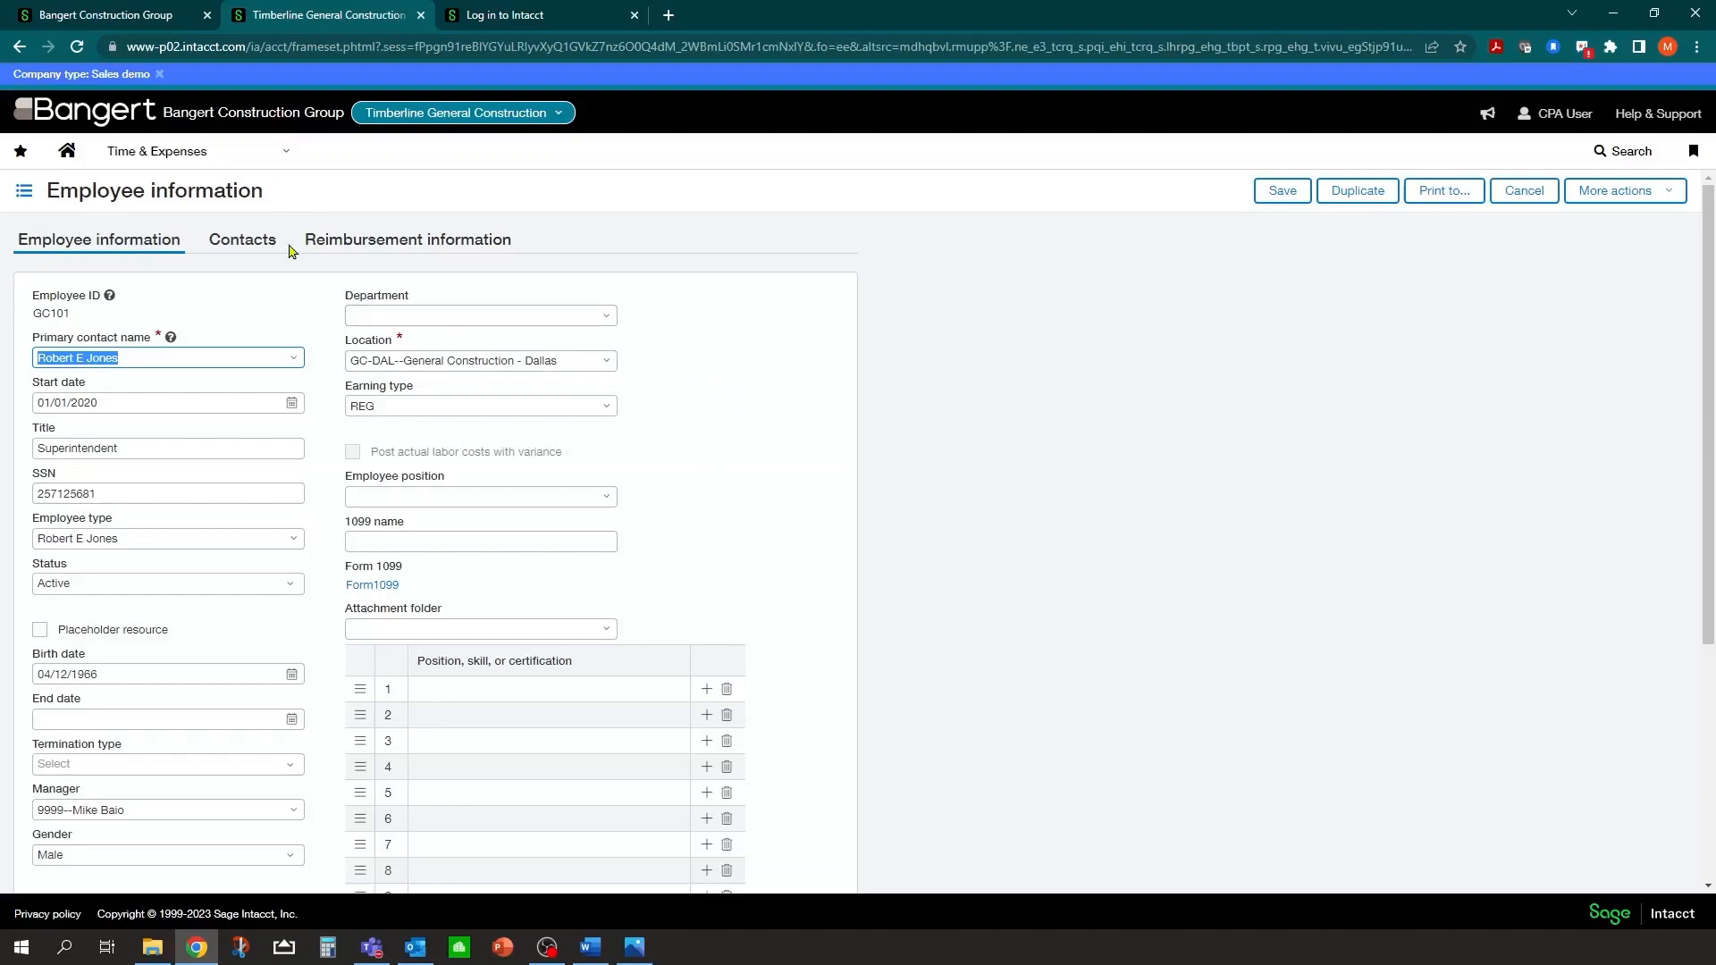
pyautogui.click(1524, 191)
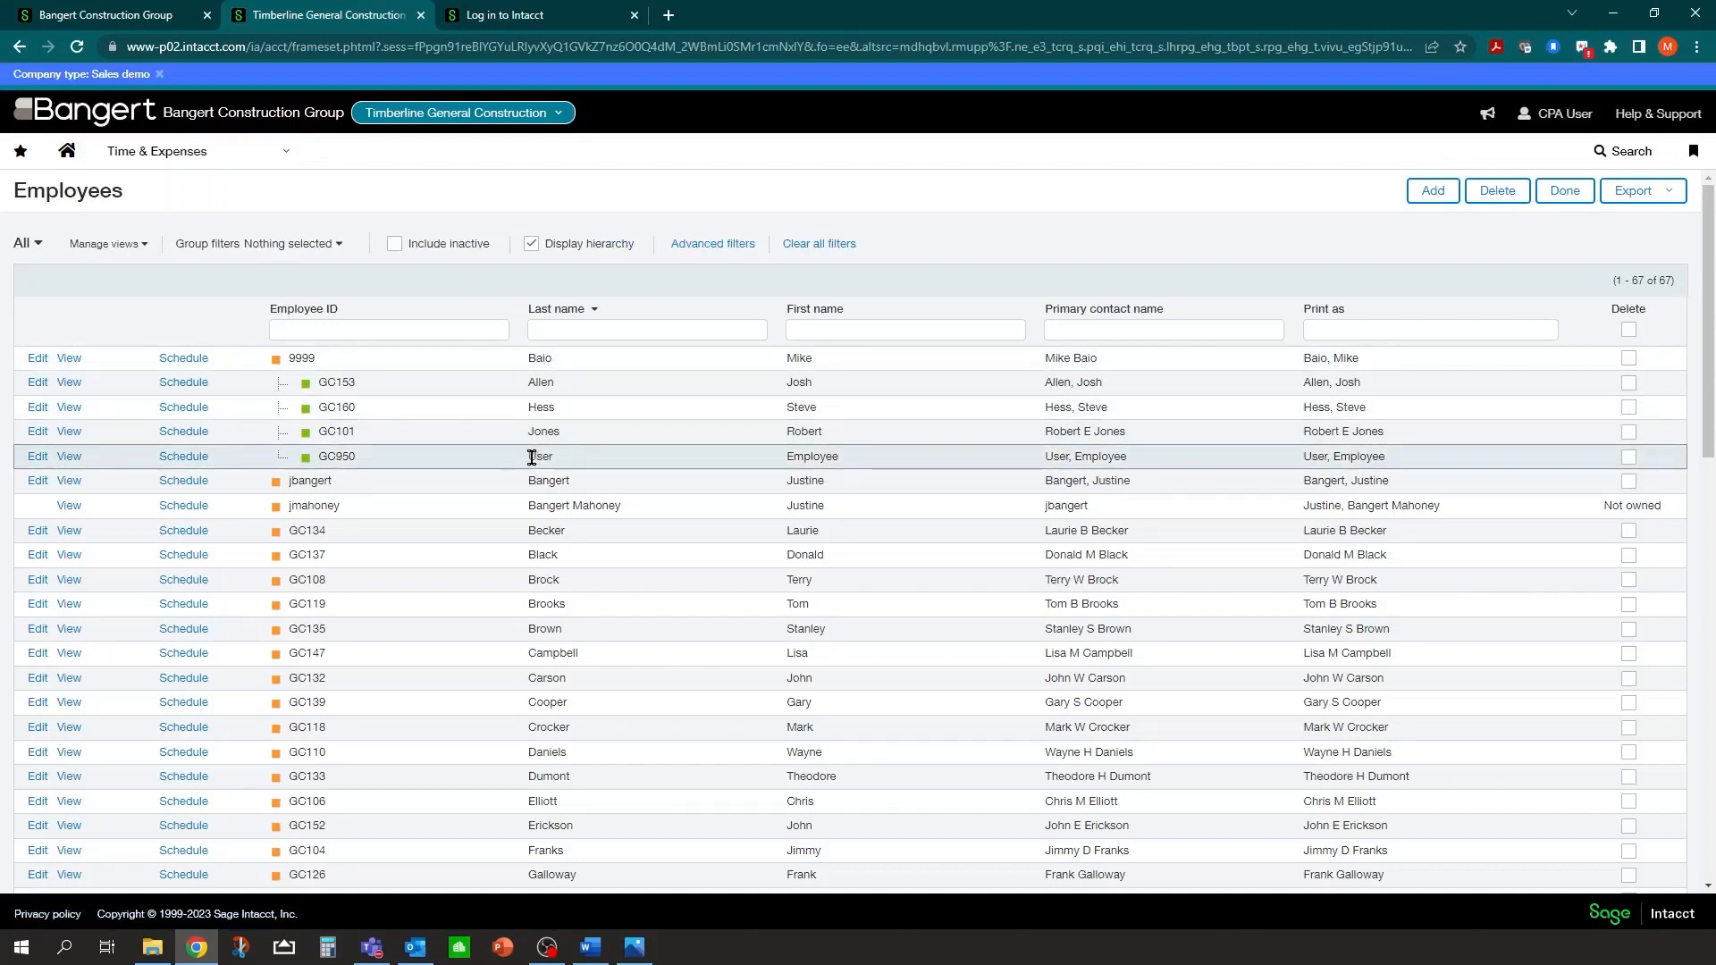
pyautogui.click(37, 460)
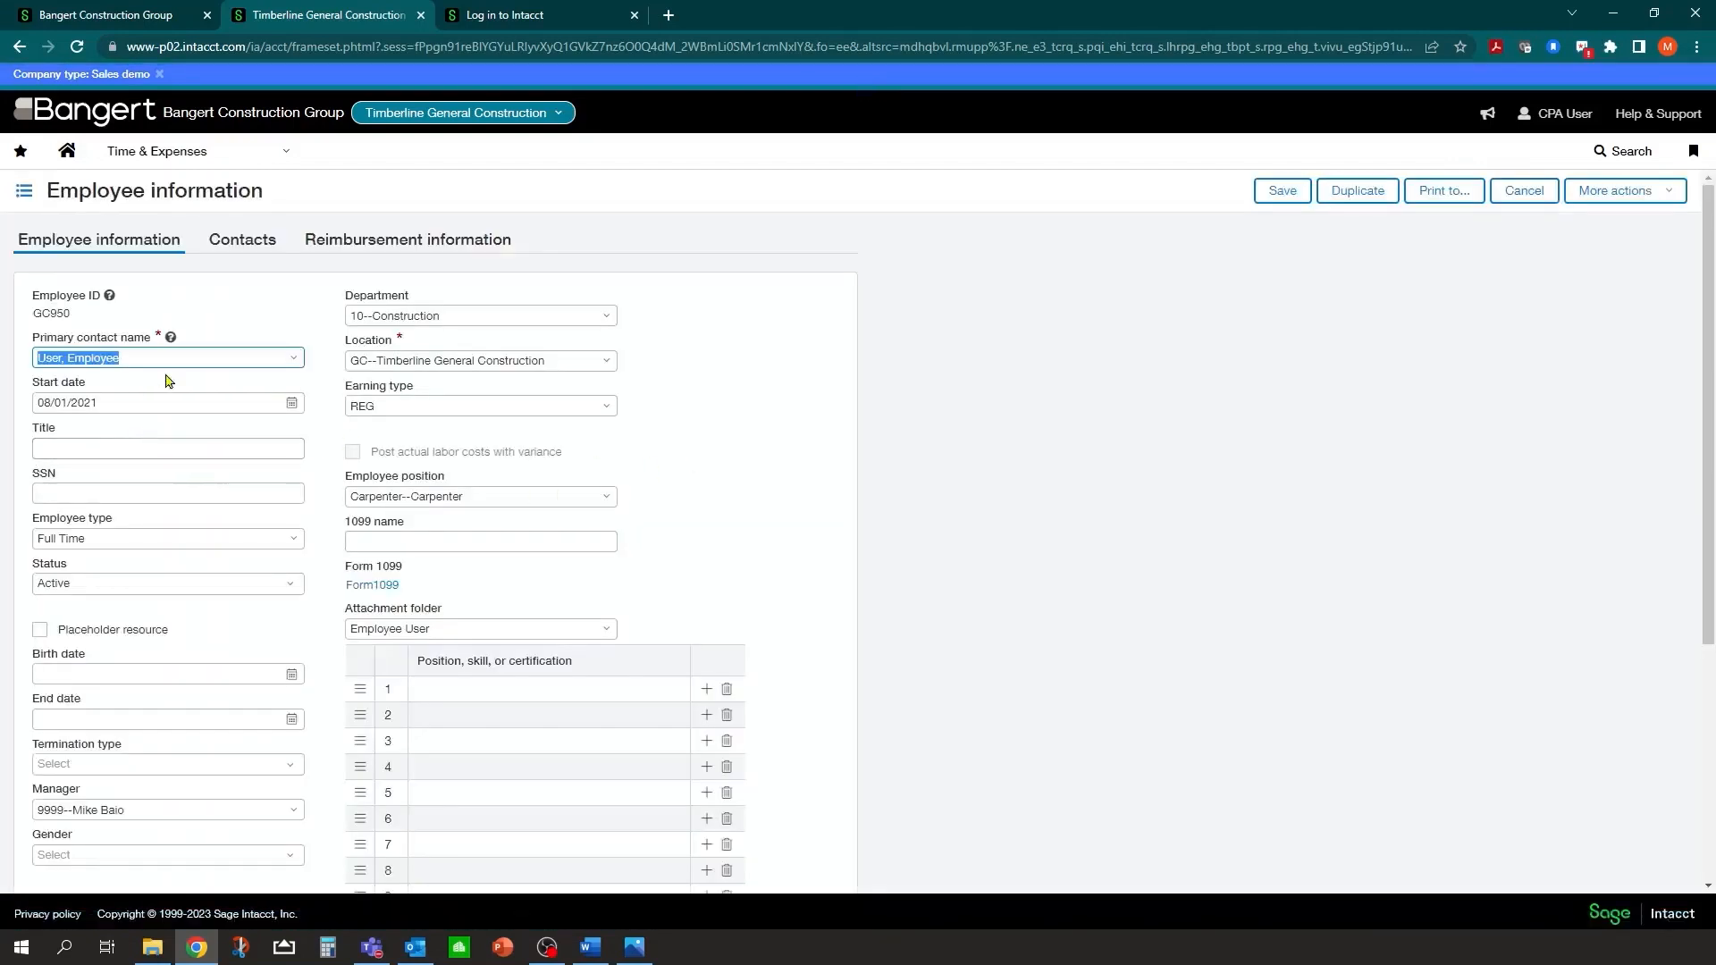
pyautogui.click(724, 402)
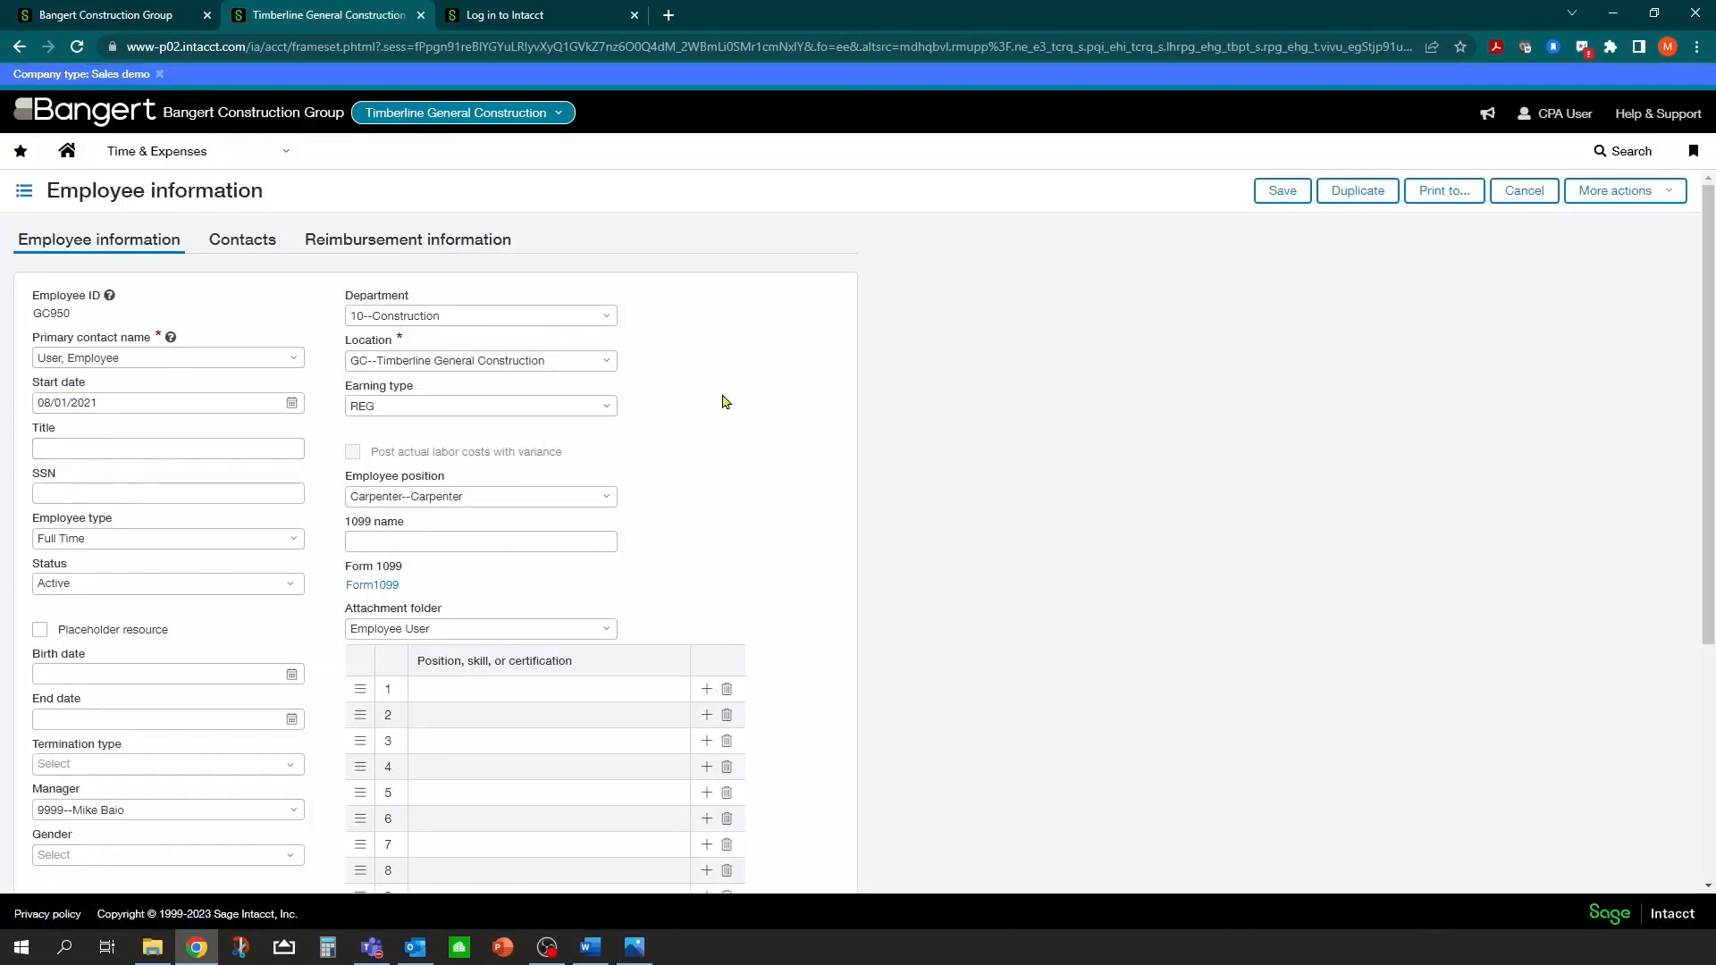
# Step: Review the employee's general information and browse the attachment folder choices, keeping the Employee User folder
pyautogui.scroll(-1, 724, 402)
pyautogui.scroll(1, 536, 394)
pyautogui.scroll(-1, 625, 536)
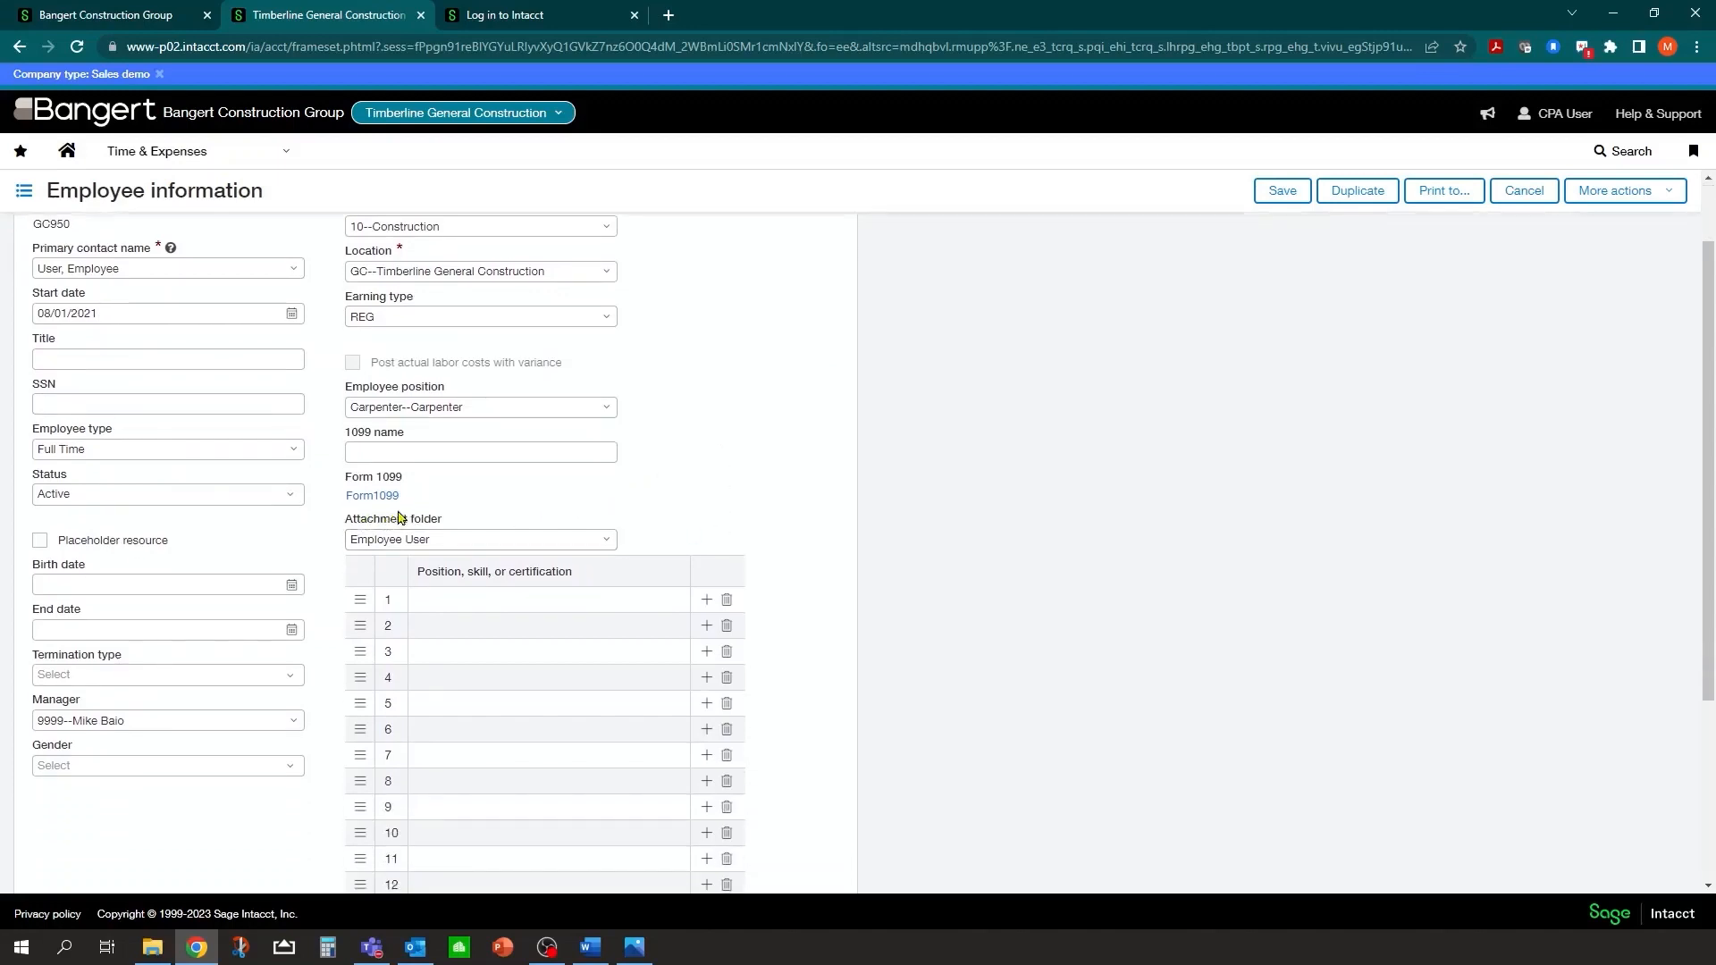
pyautogui.click(611, 547)
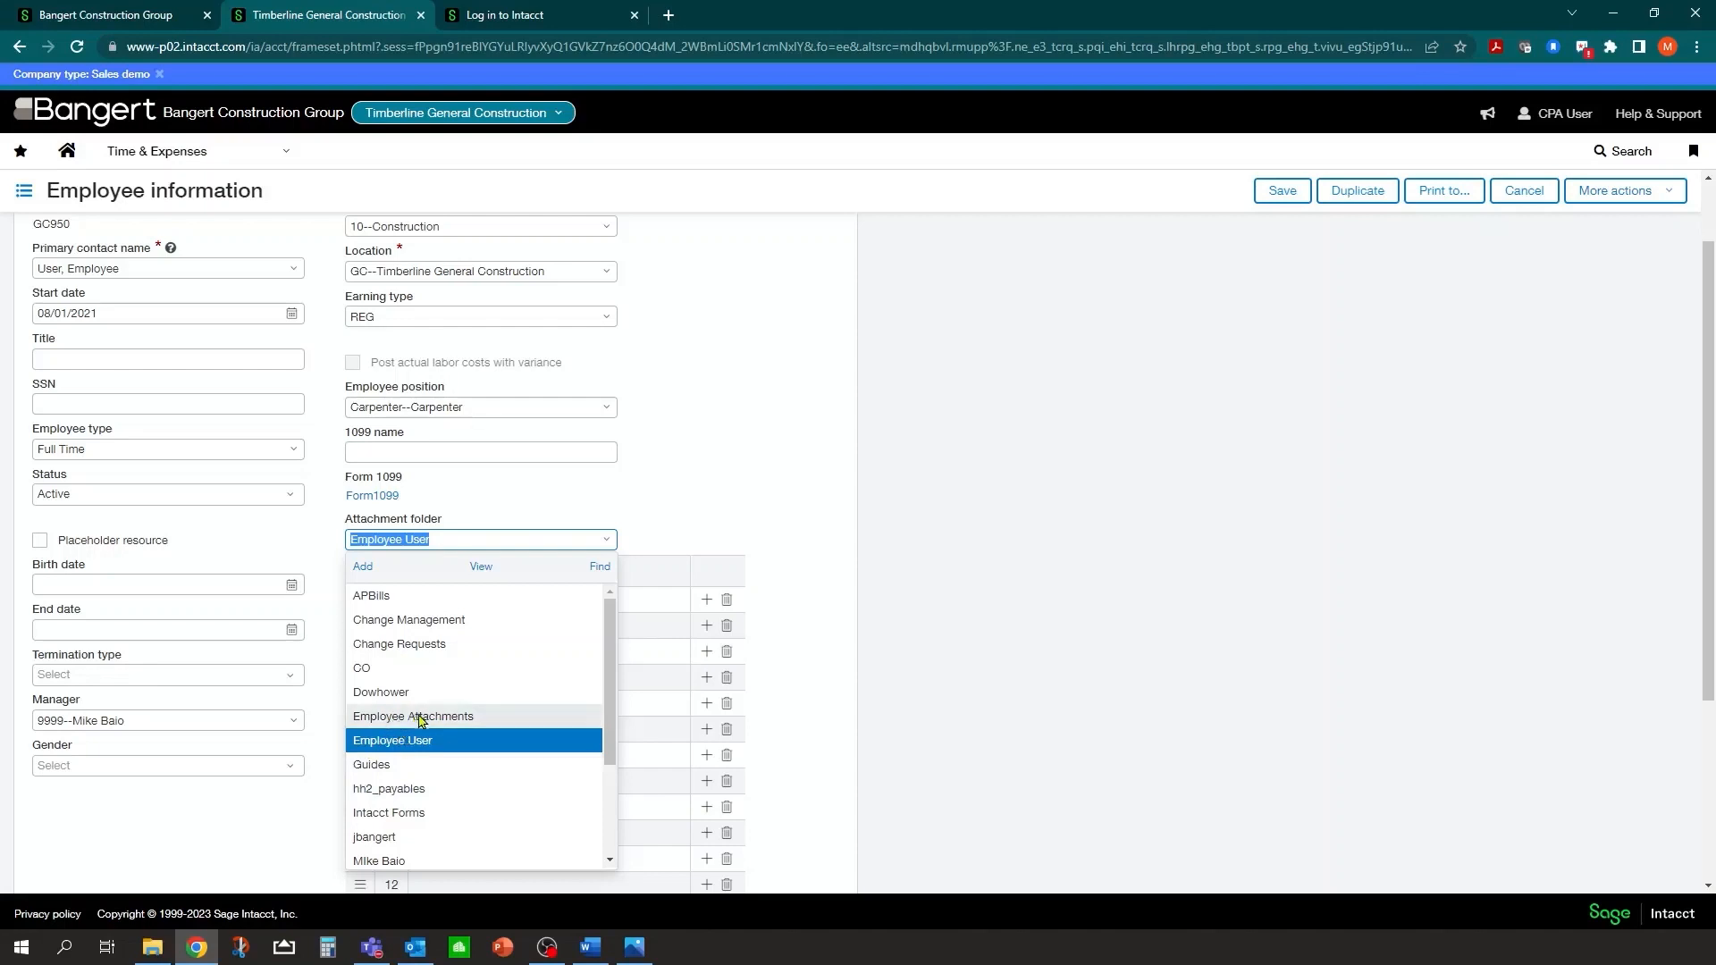
pyautogui.click(652, 491)
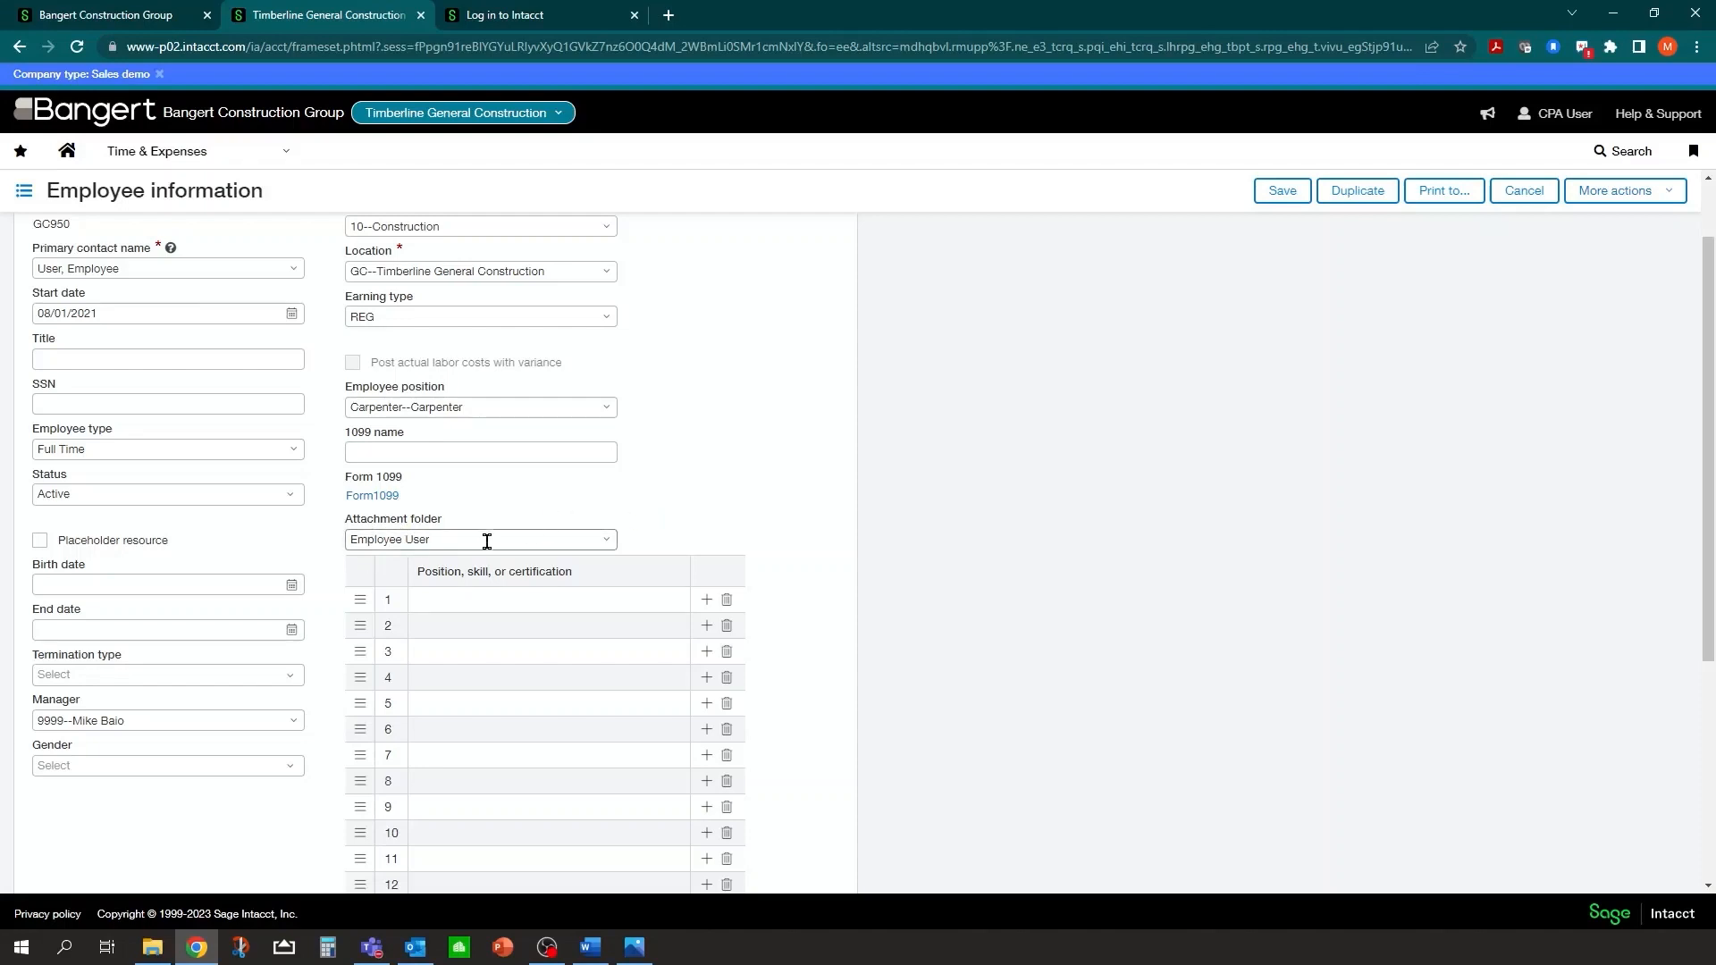
pyautogui.scroll(1, 714, 469)
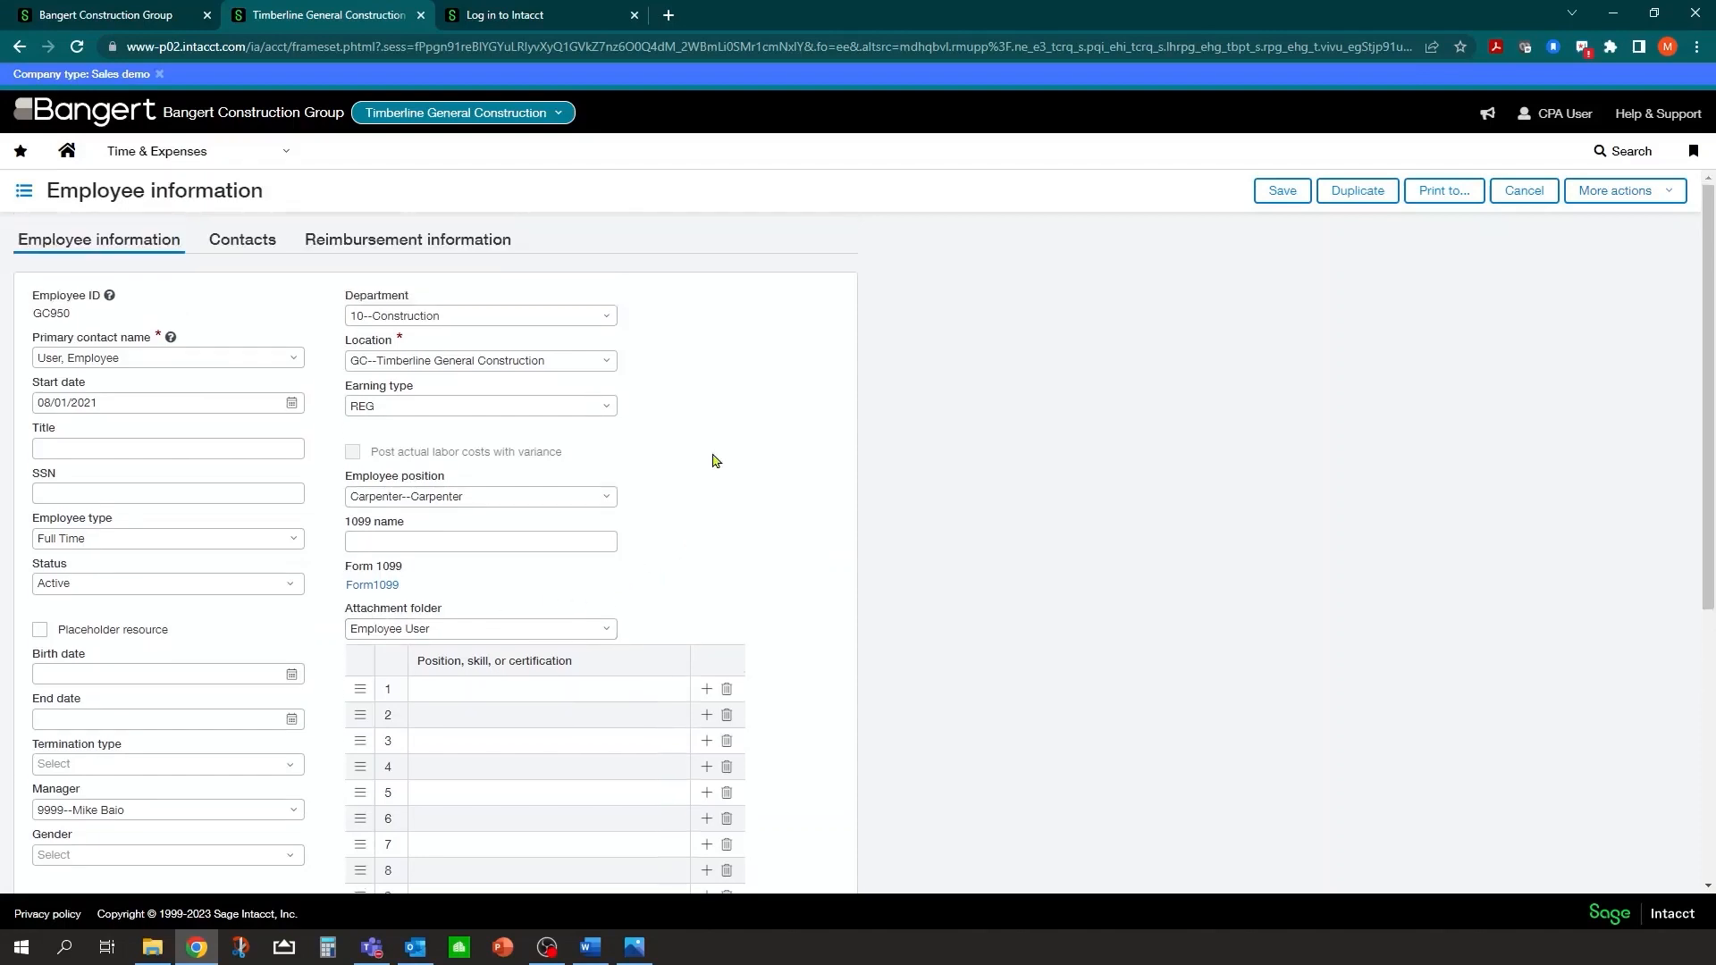
# Step: Set the employee's preferred reimbursement payment method to ACH and enable ACH in the configuration details
pyautogui.click(402, 243)
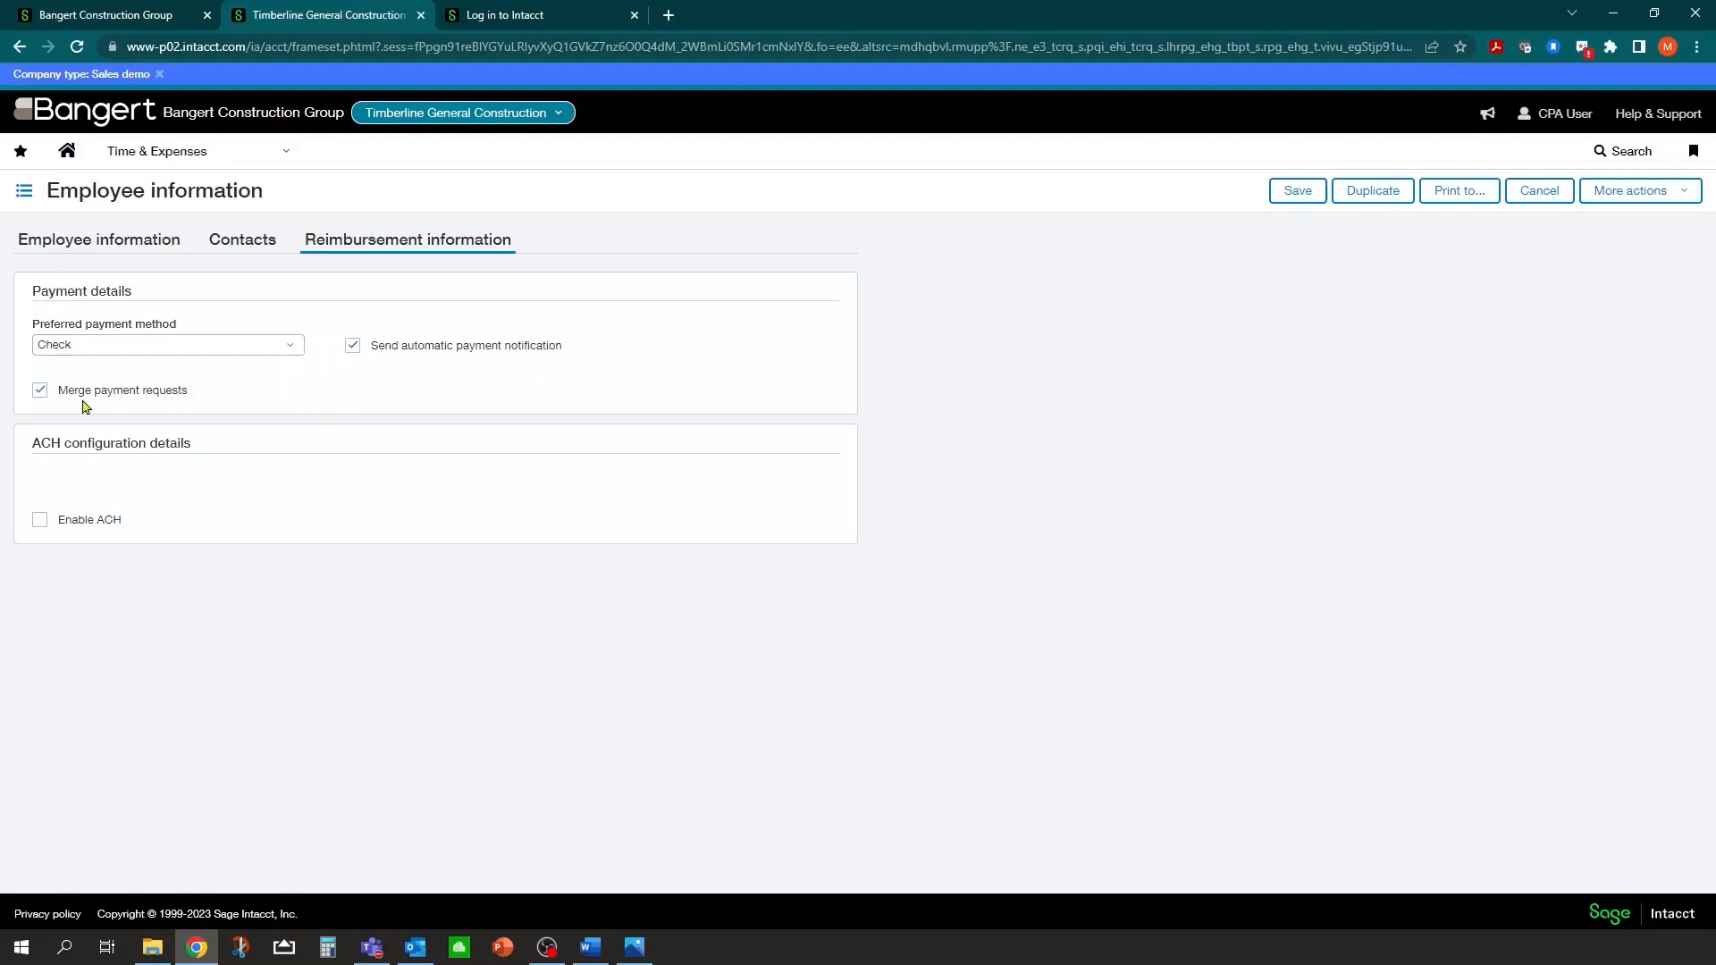
pyautogui.click(287, 349)
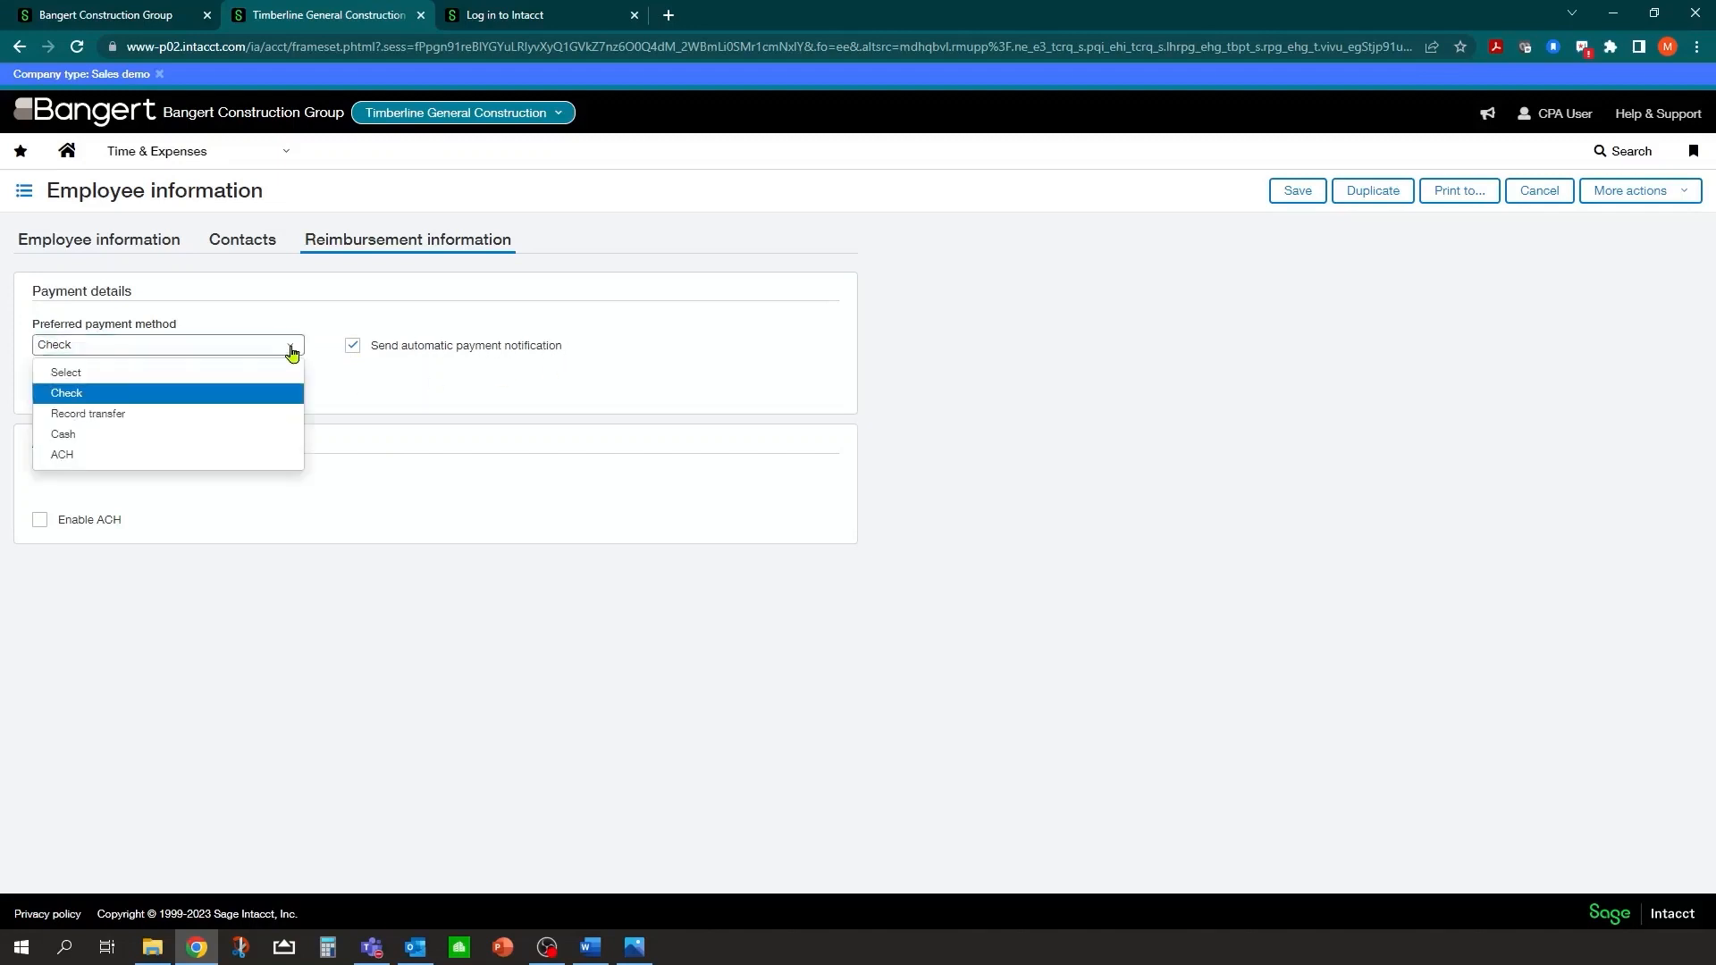
pyautogui.click(64, 456)
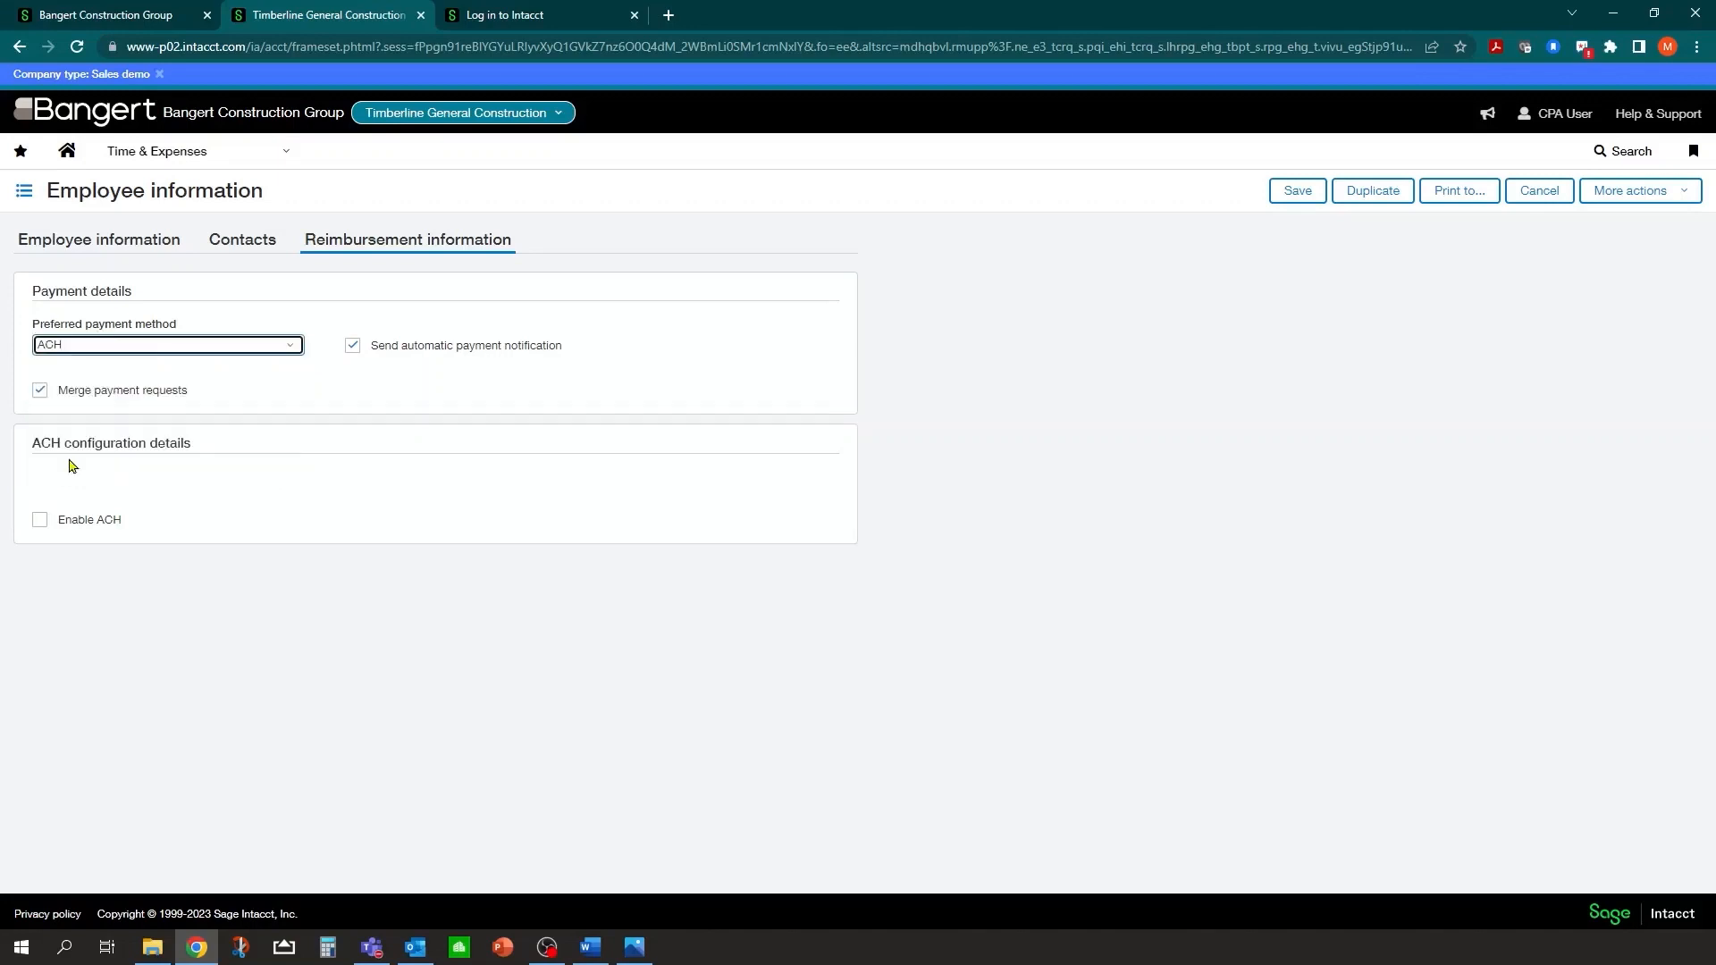
pyautogui.click(39, 520)
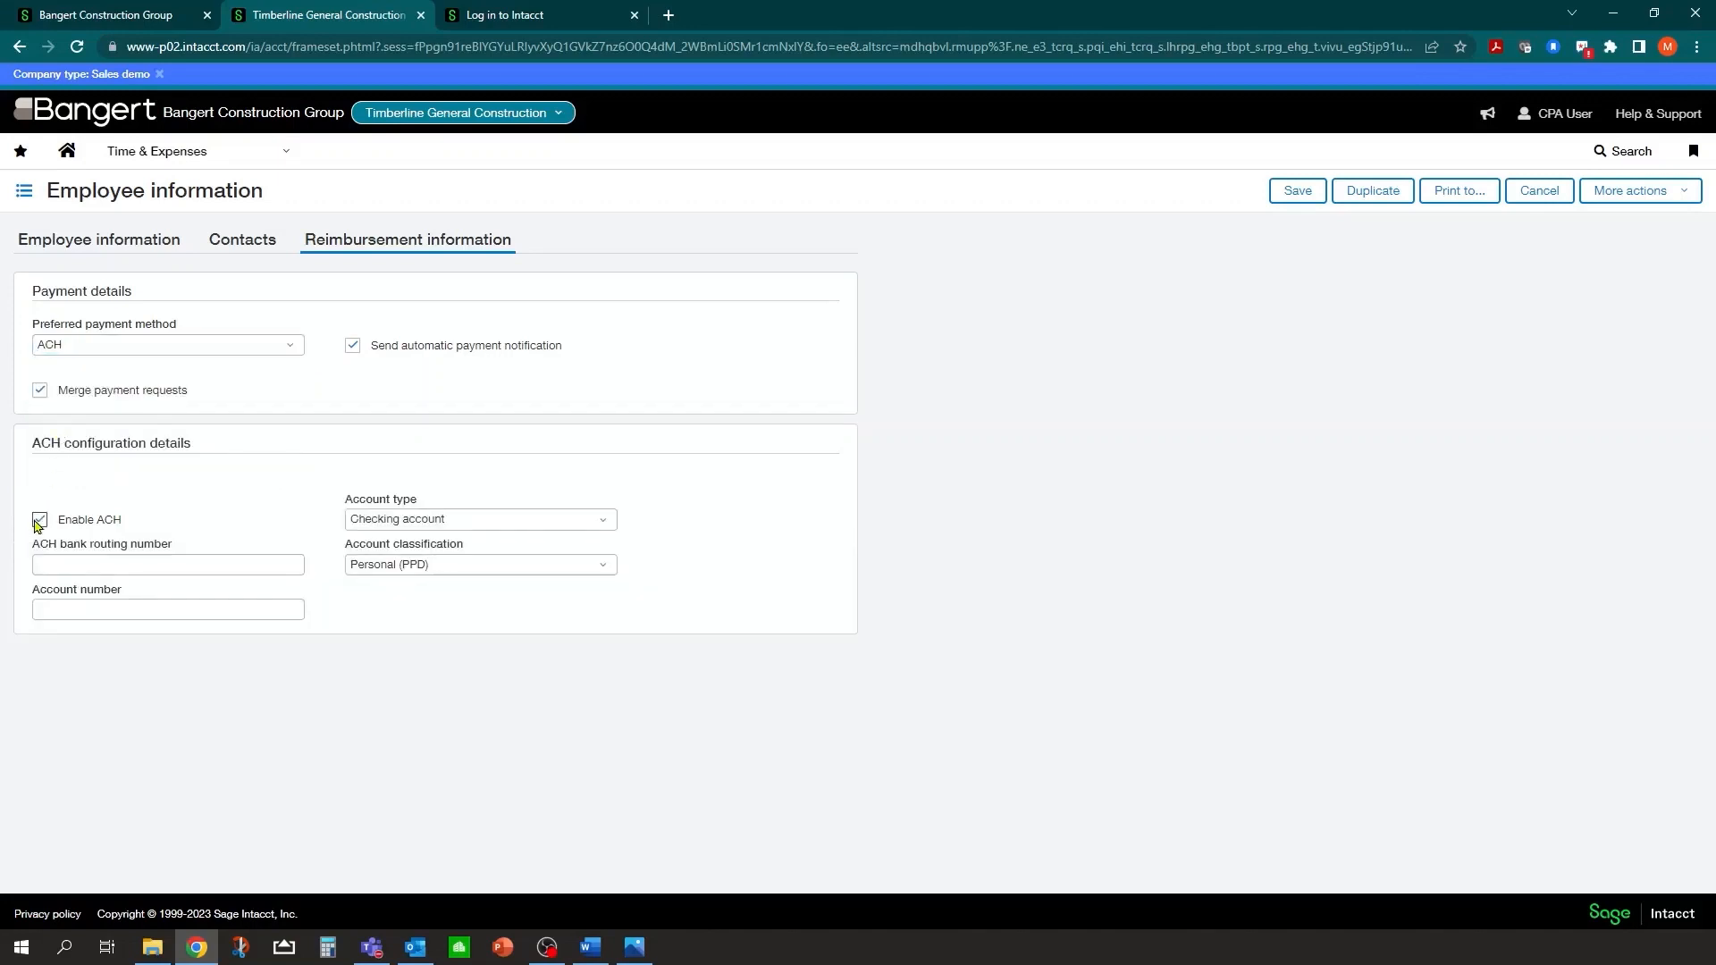
# Step: Disable ACH for the employee, set the preferred payment method to Check, and save the record
pyautogui.click(106, 564)
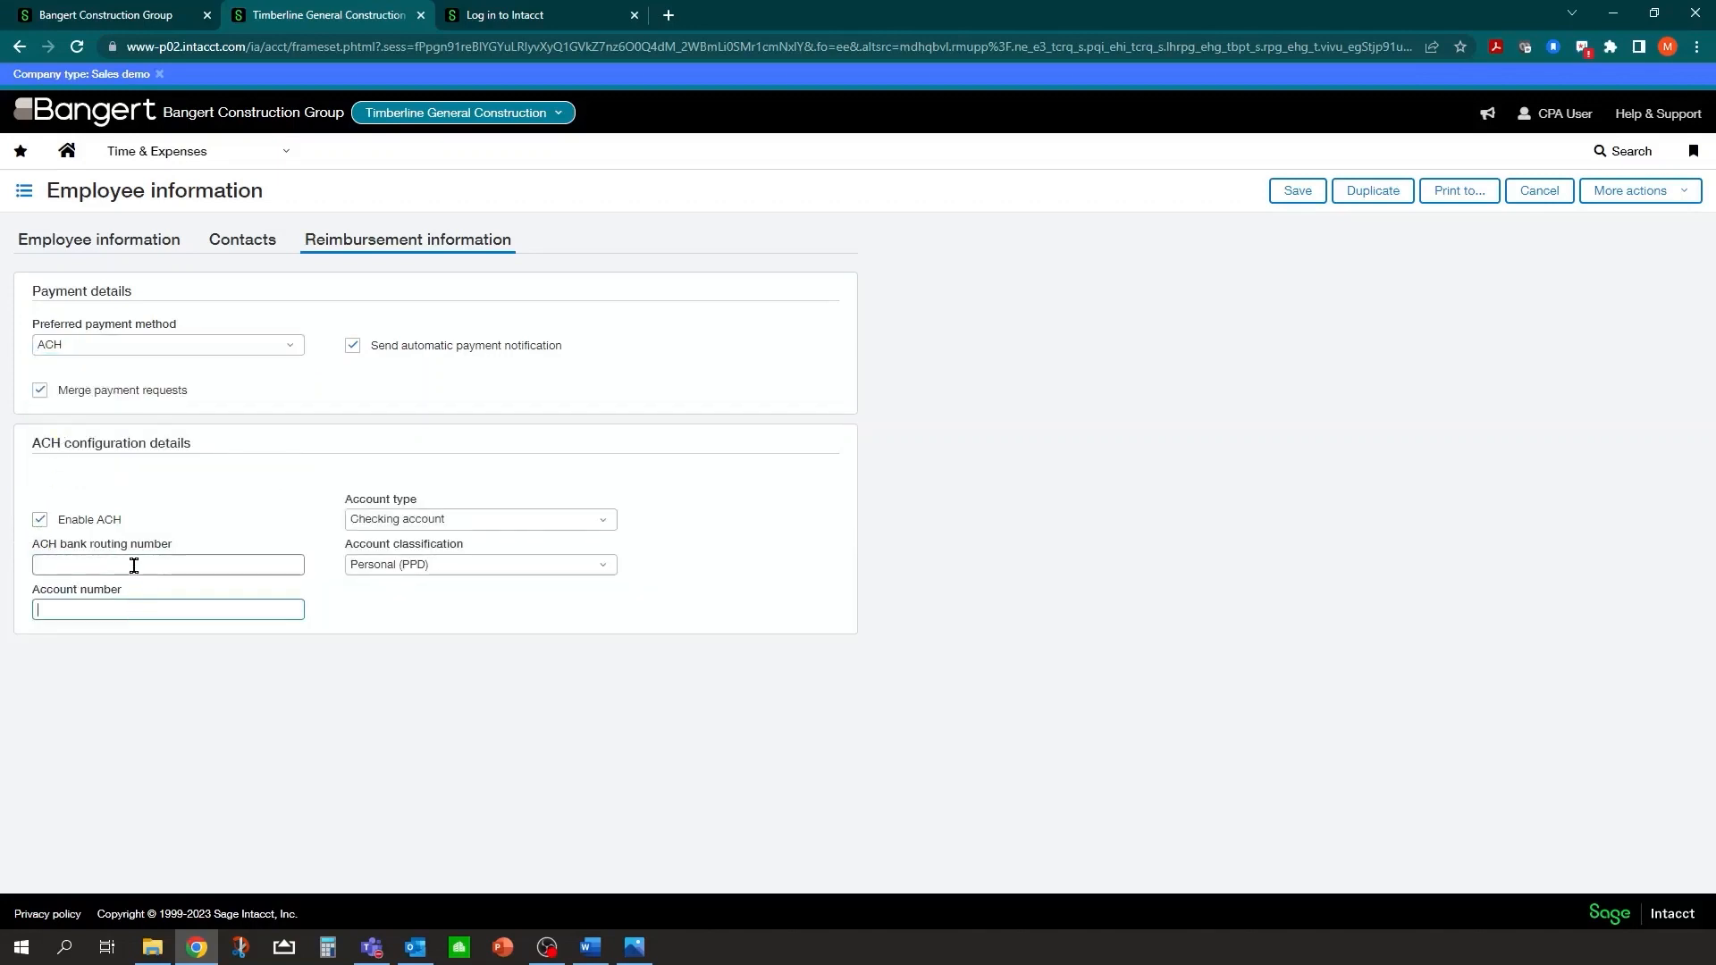
pyautogui.click(184, 607)
pyautogui.click(181, 564)
pyautogui.click(184, 606)
pyautogui.click(178, 569)
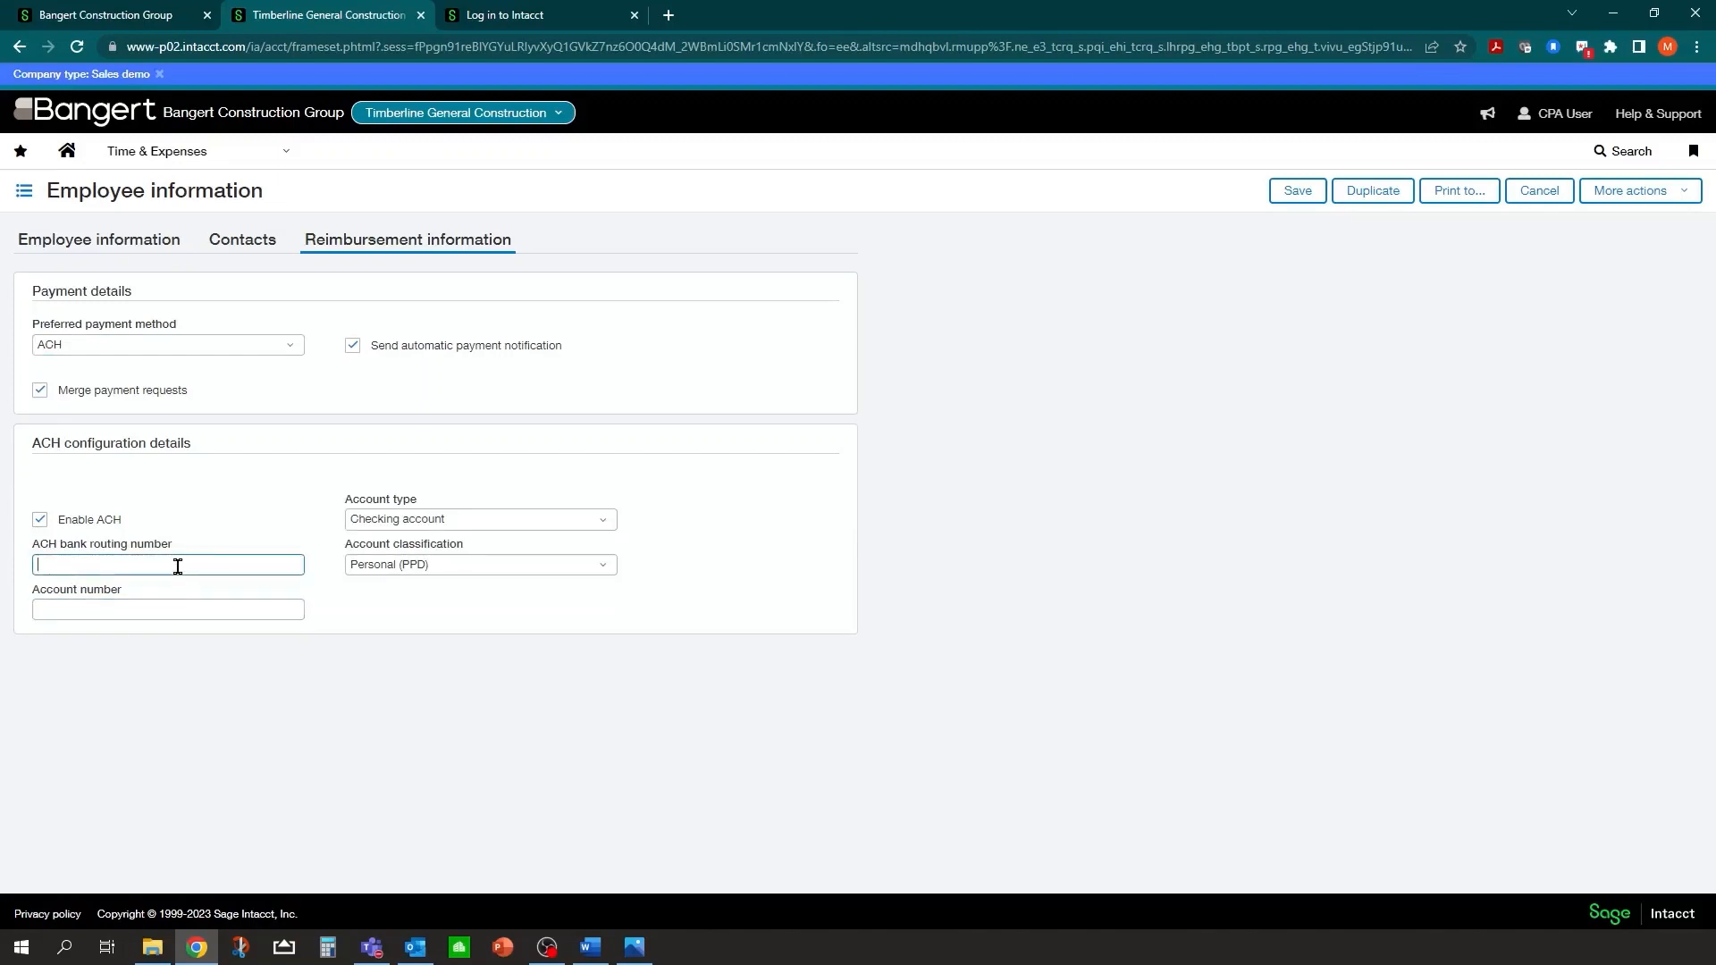
pyautogui.click(37, 523)
pyautogui.click(290, 351)
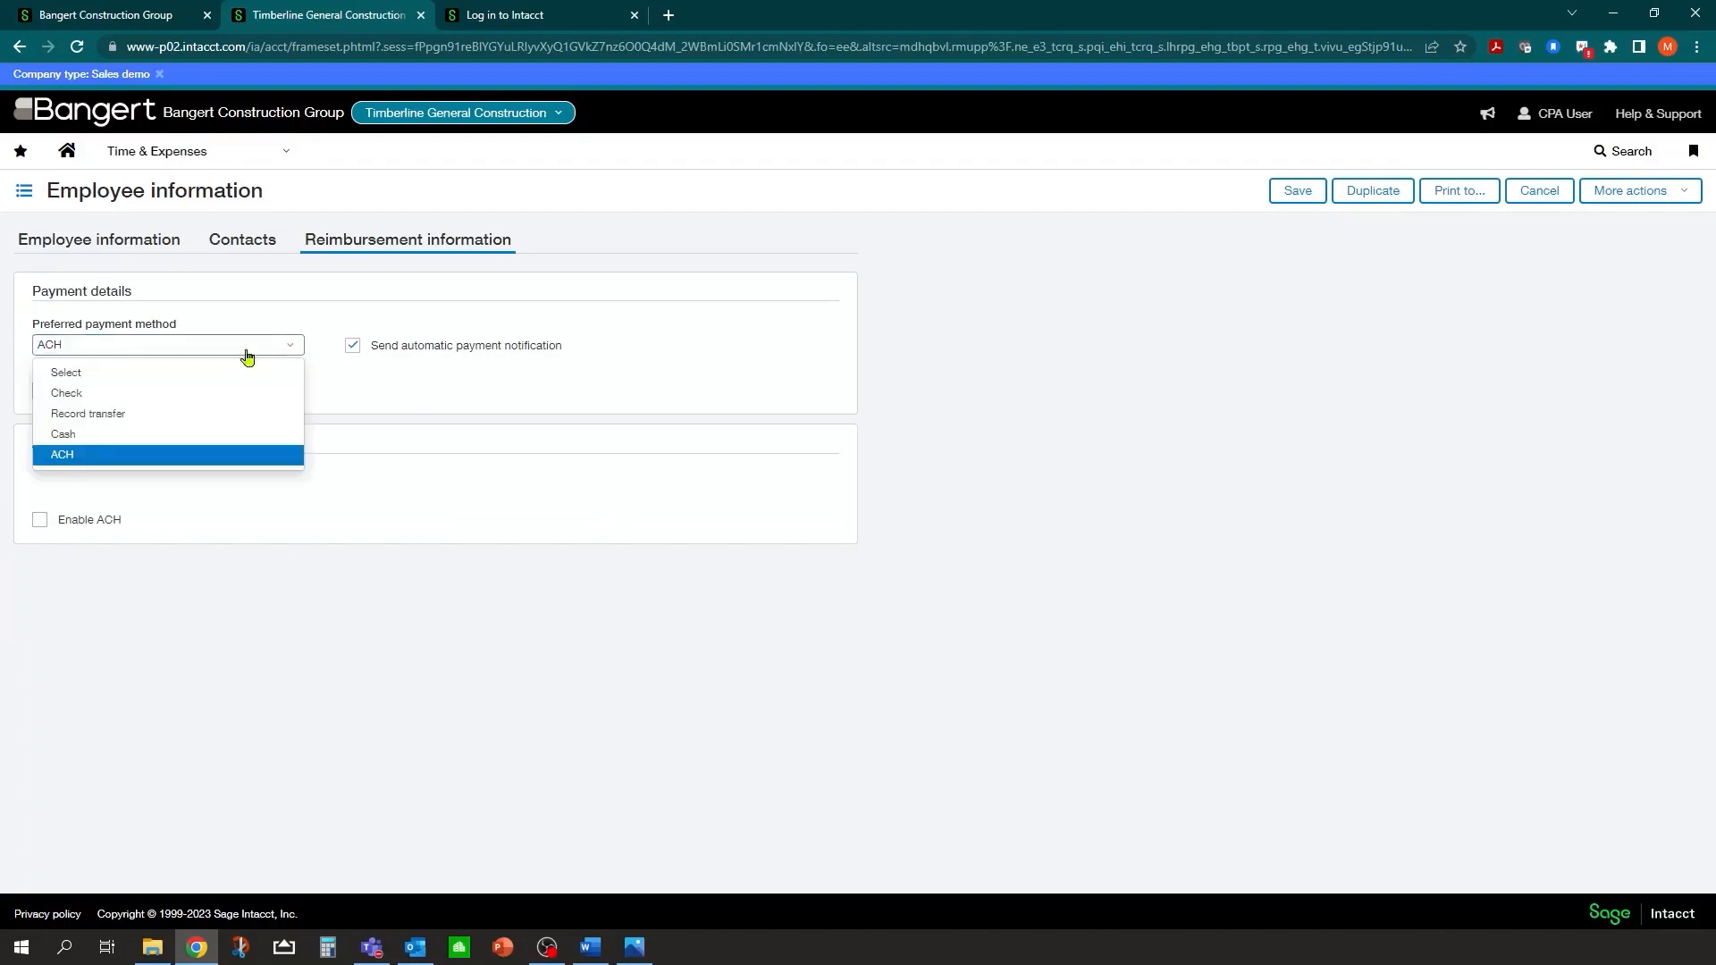
pyautogui.click(92, 393)
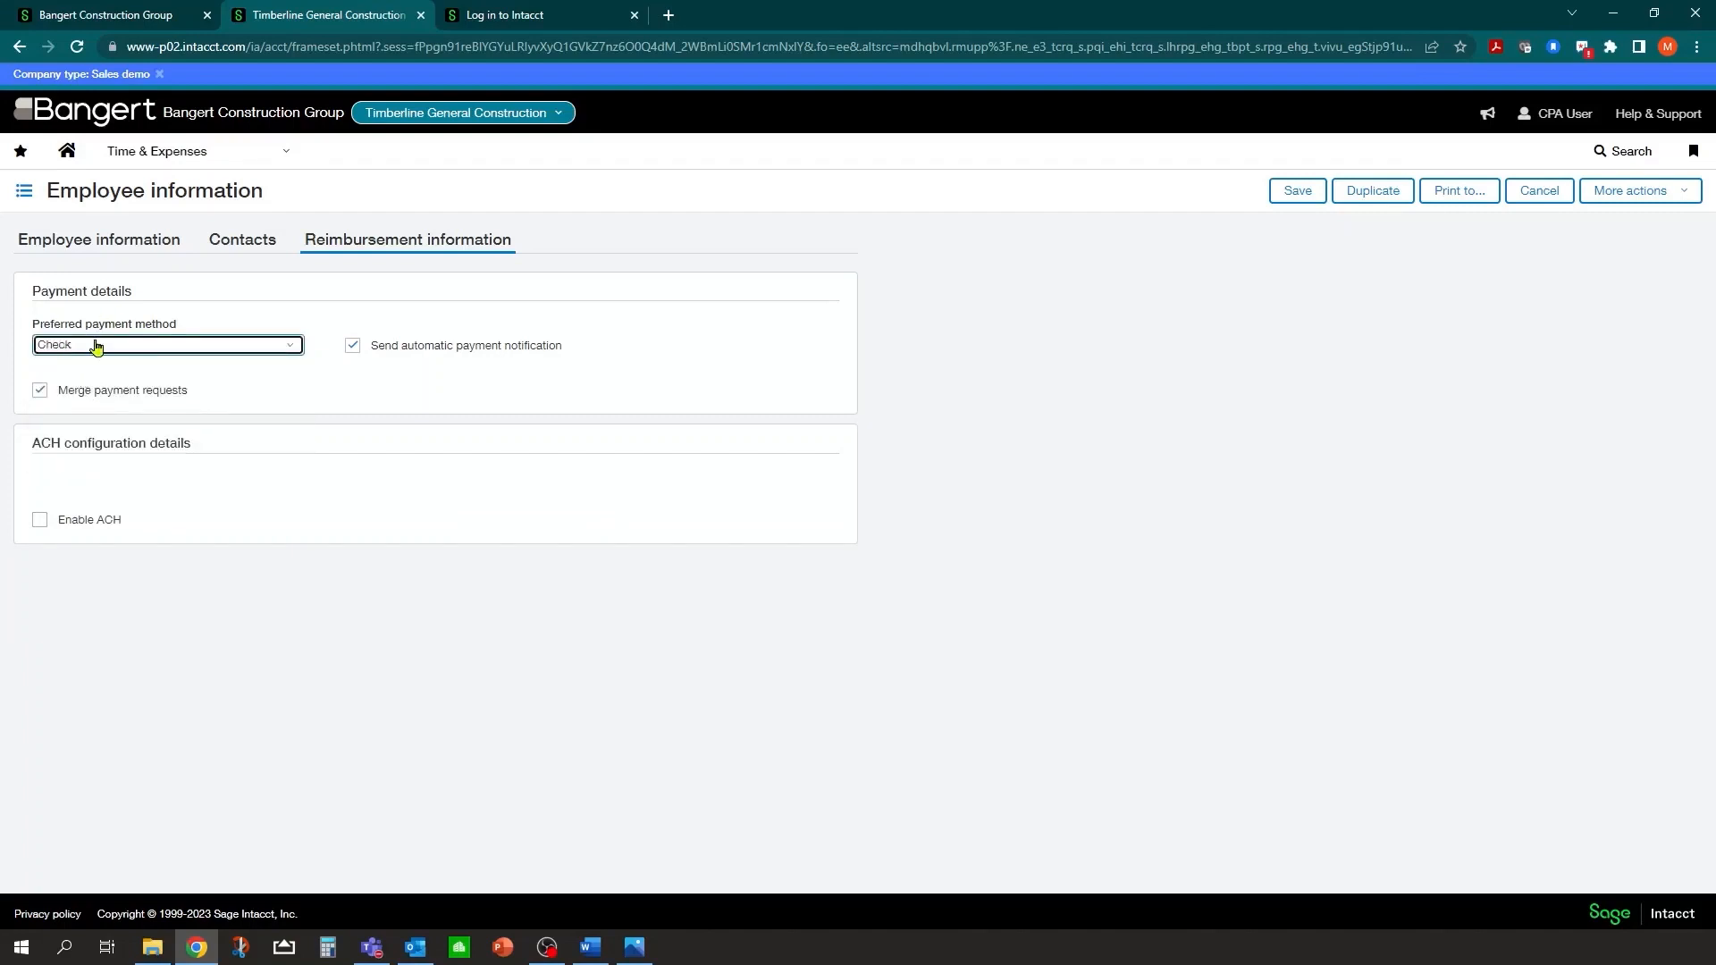
pyautogui.click(1280, 198)
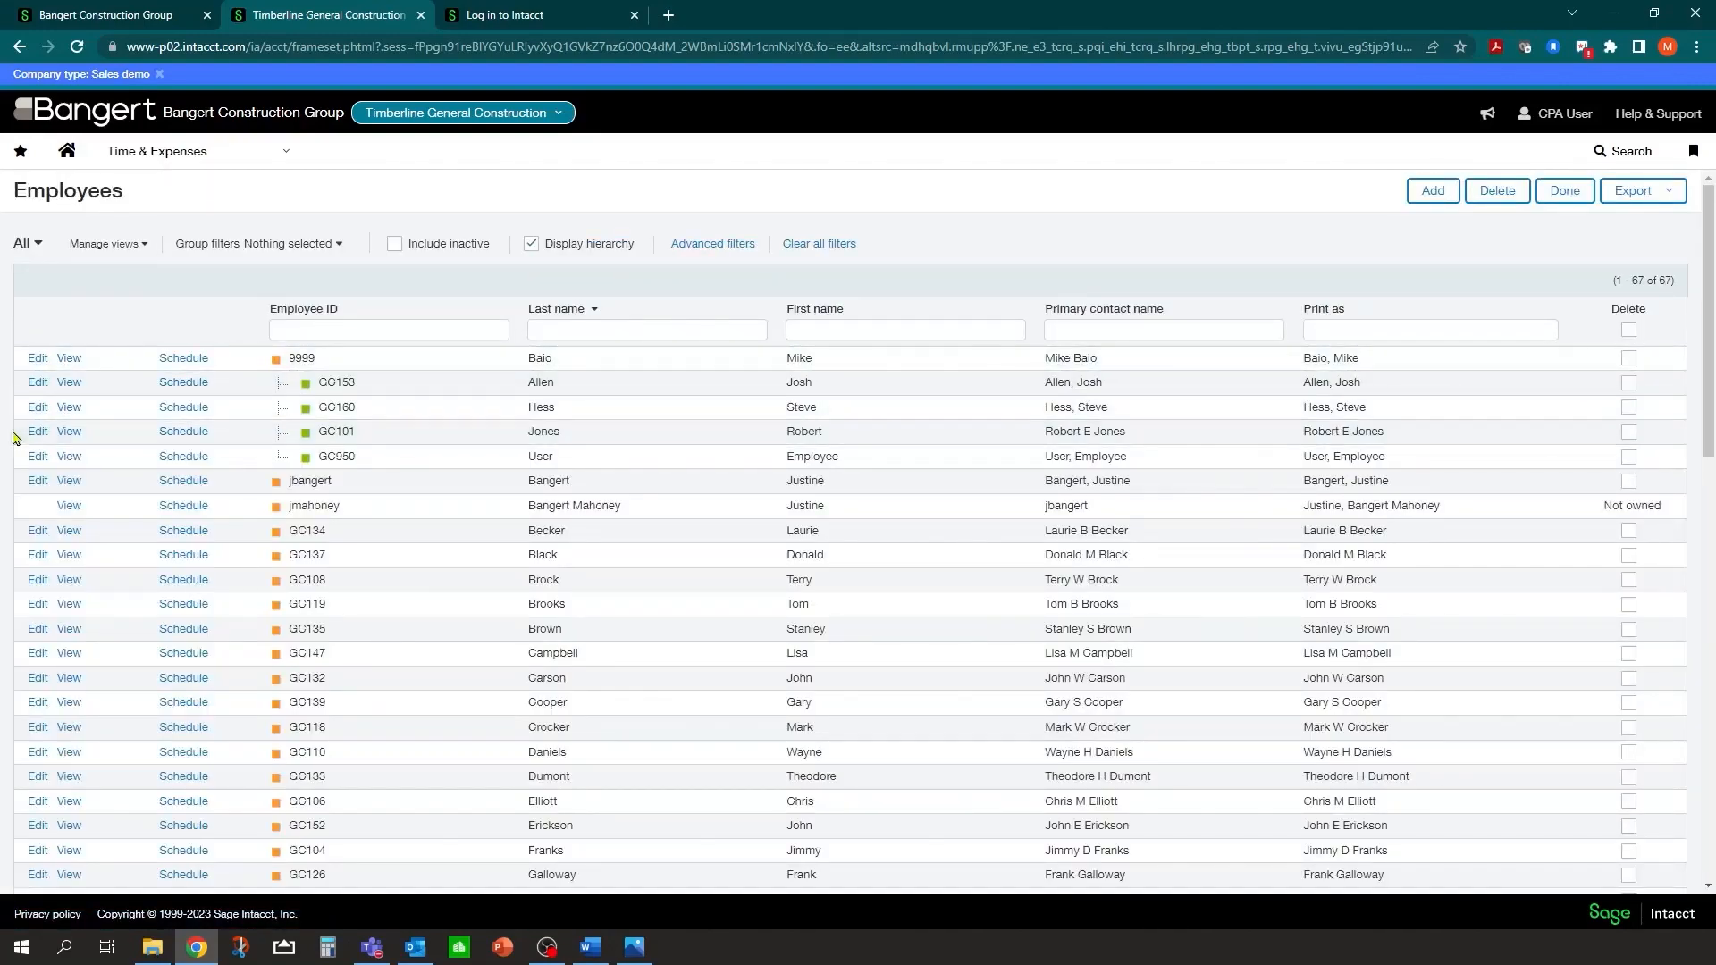
# Step: Open the third subordinate's employee record under the first manager and examine its reimbursement and ACH details
pyautogui.click(41, 434)
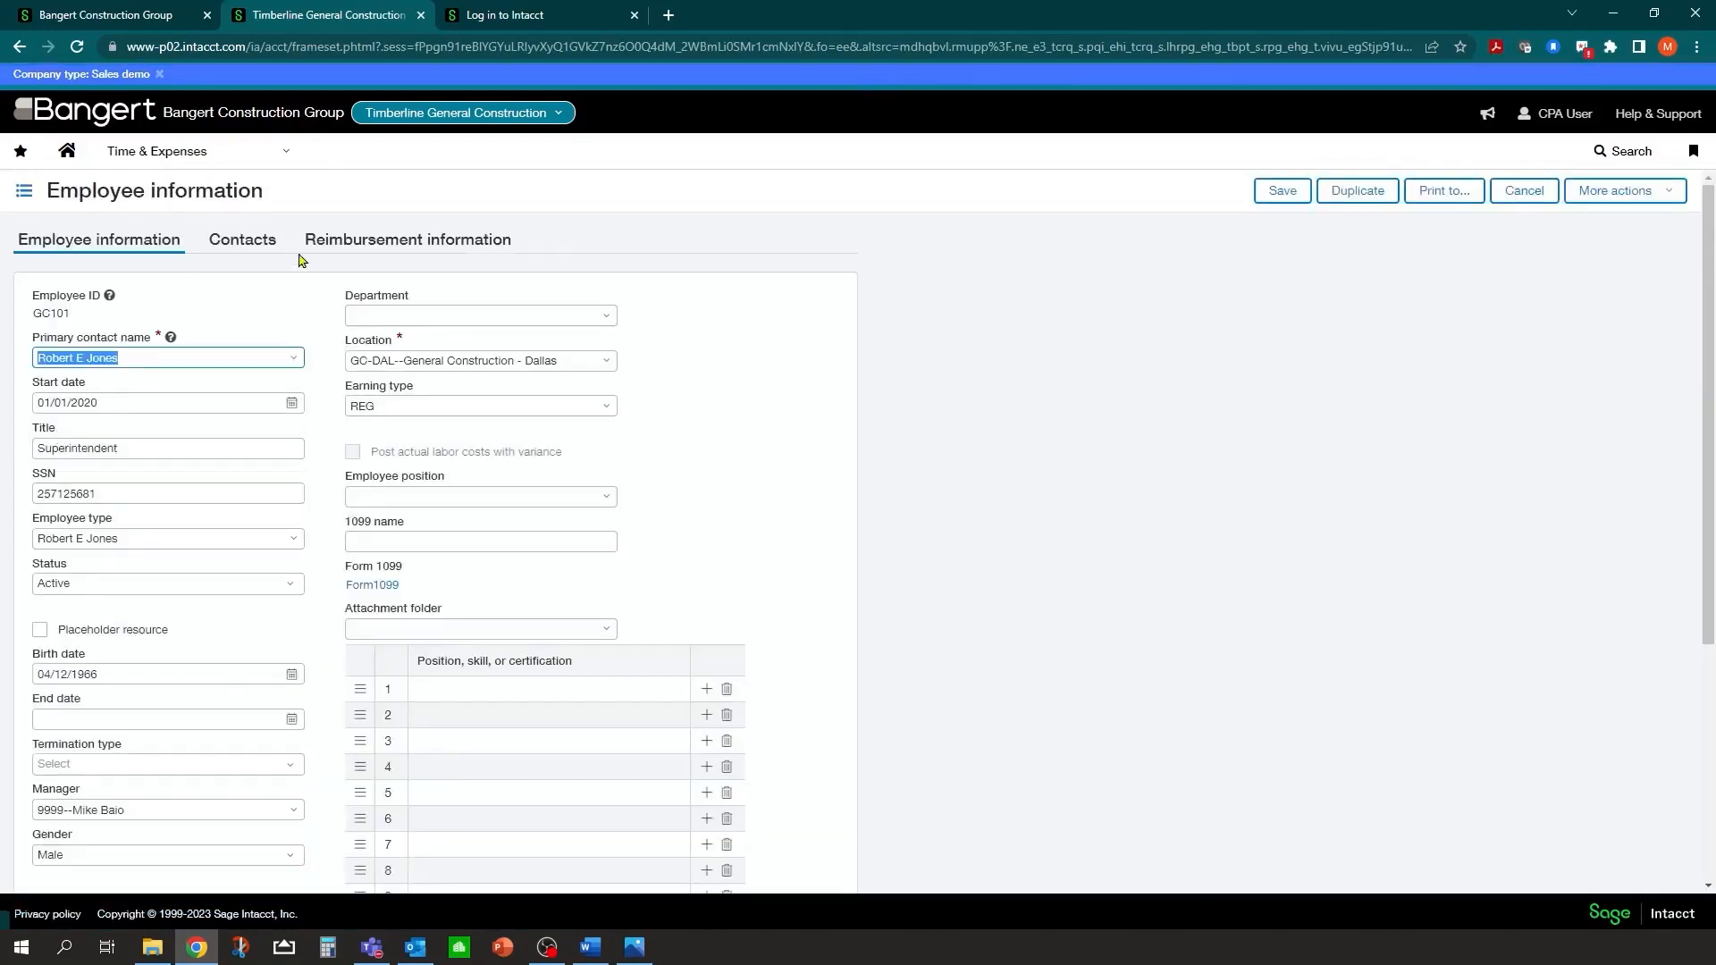
pyautogui.click(385, 245)
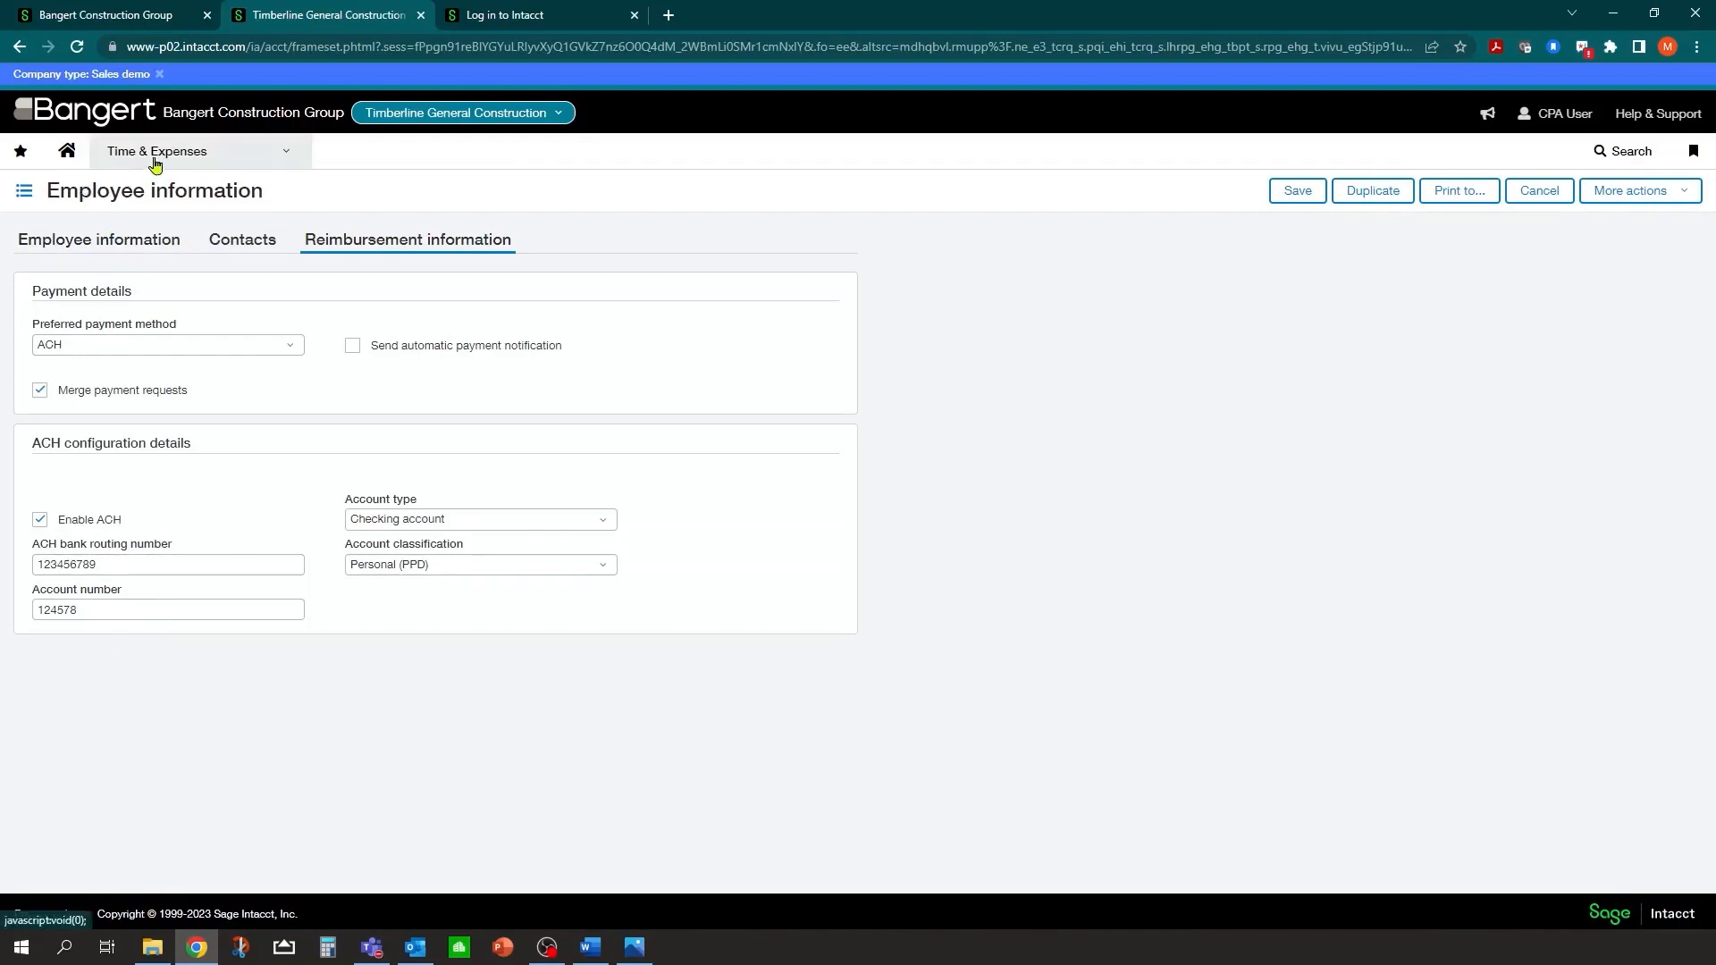
# Step: Return to the home page and open the expense types list from the Time & Expenses setup
pyautogui.click(70, 152)
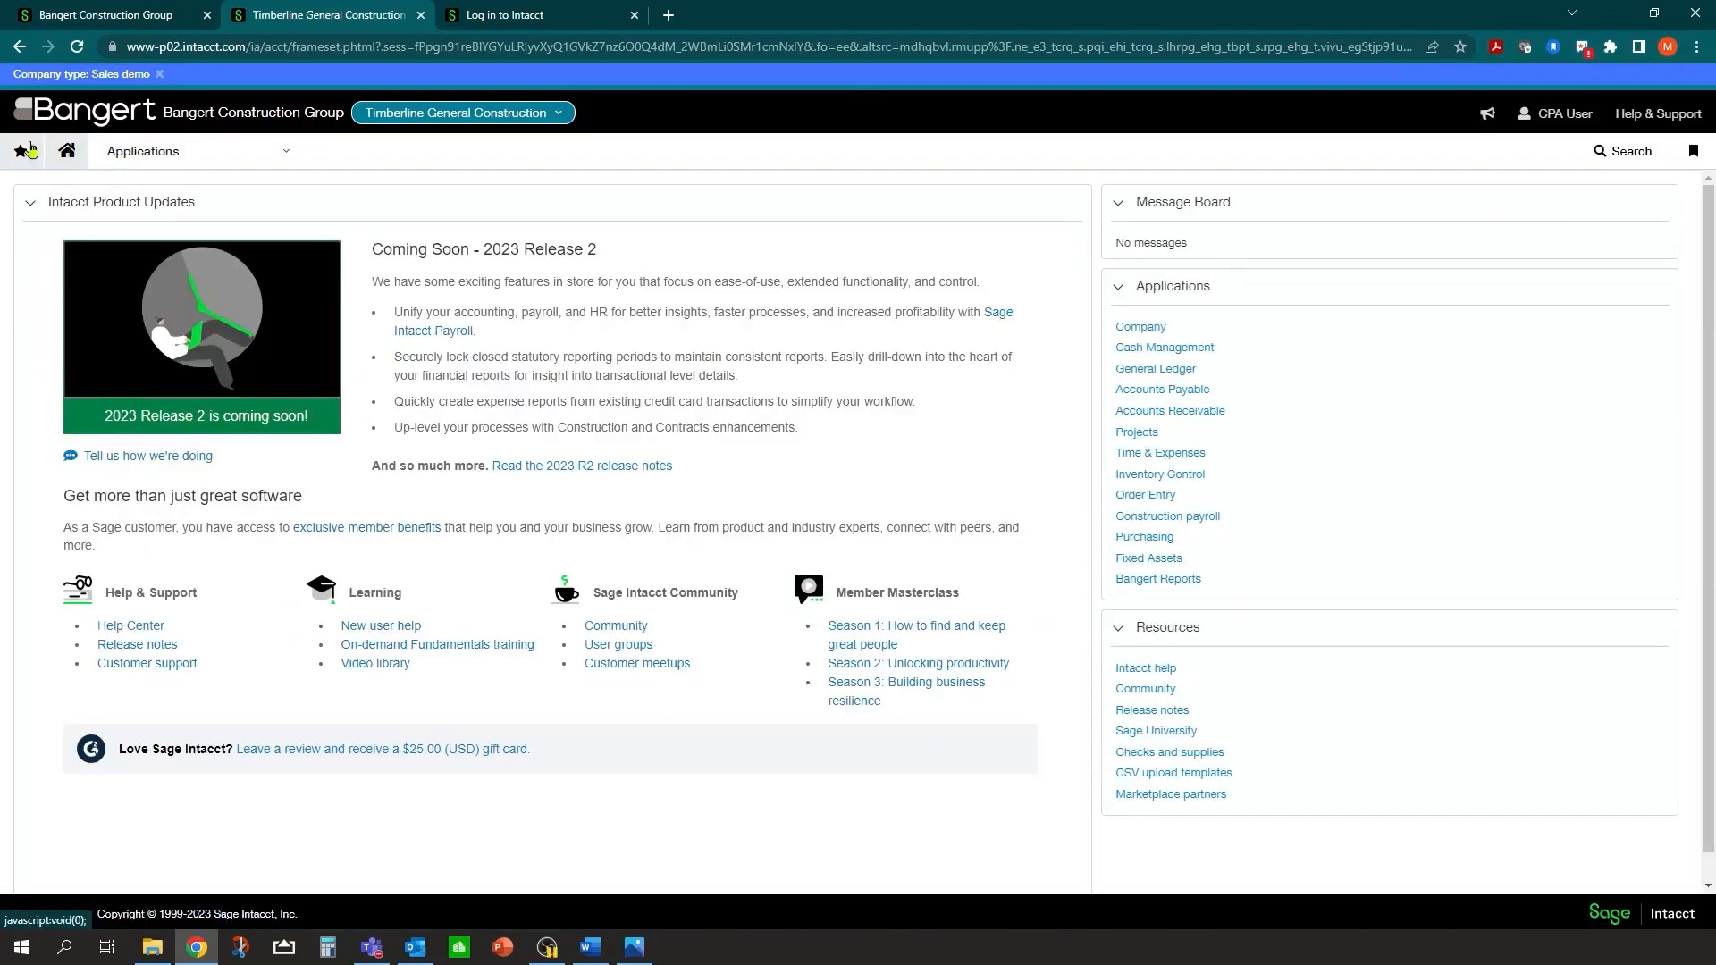
pyautogui.click(282, 159)
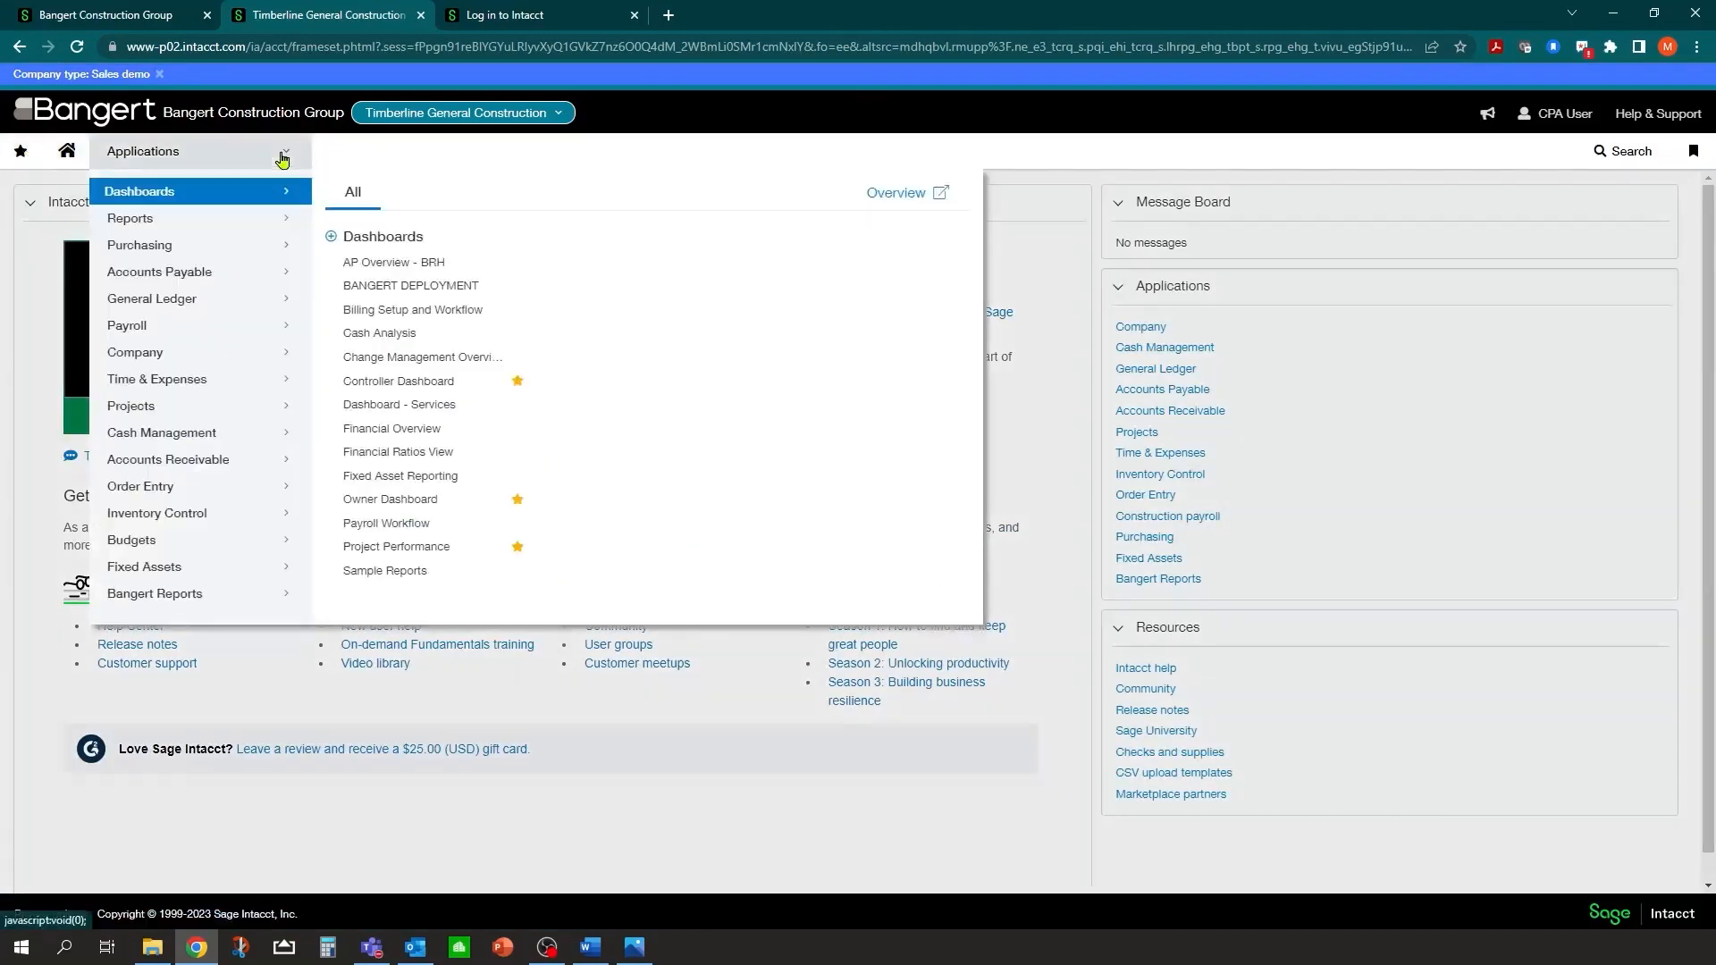
pyautogui.click(267, 382)
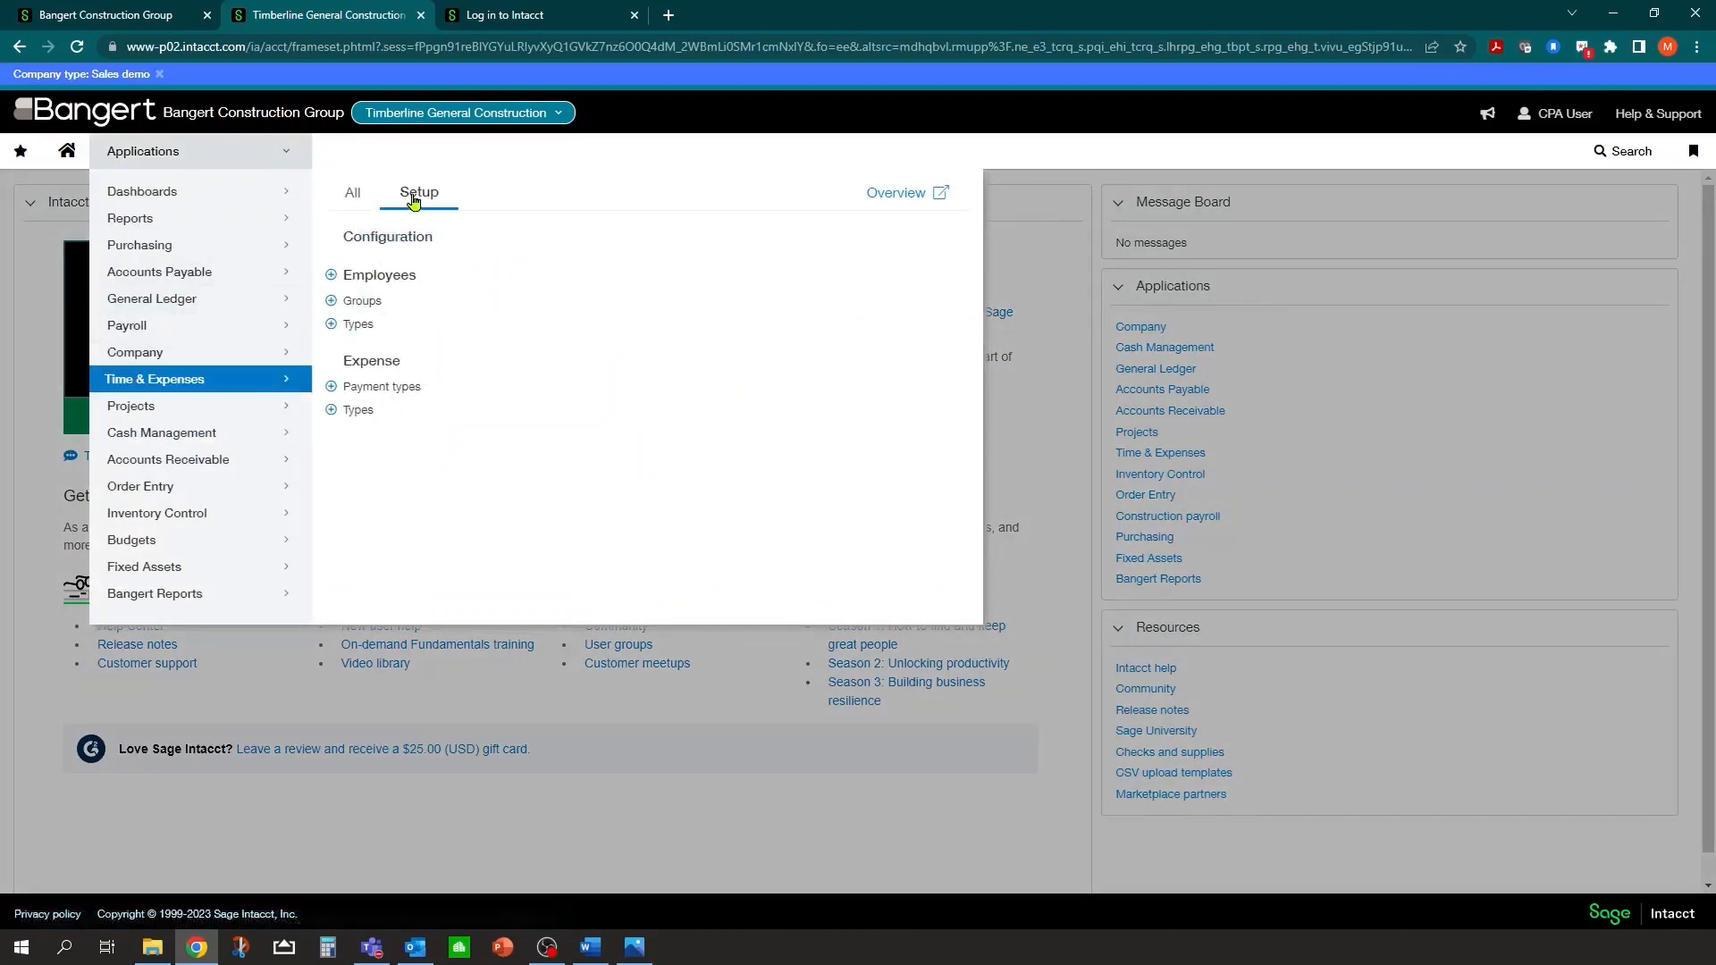
pyautogui.click(360, 420)
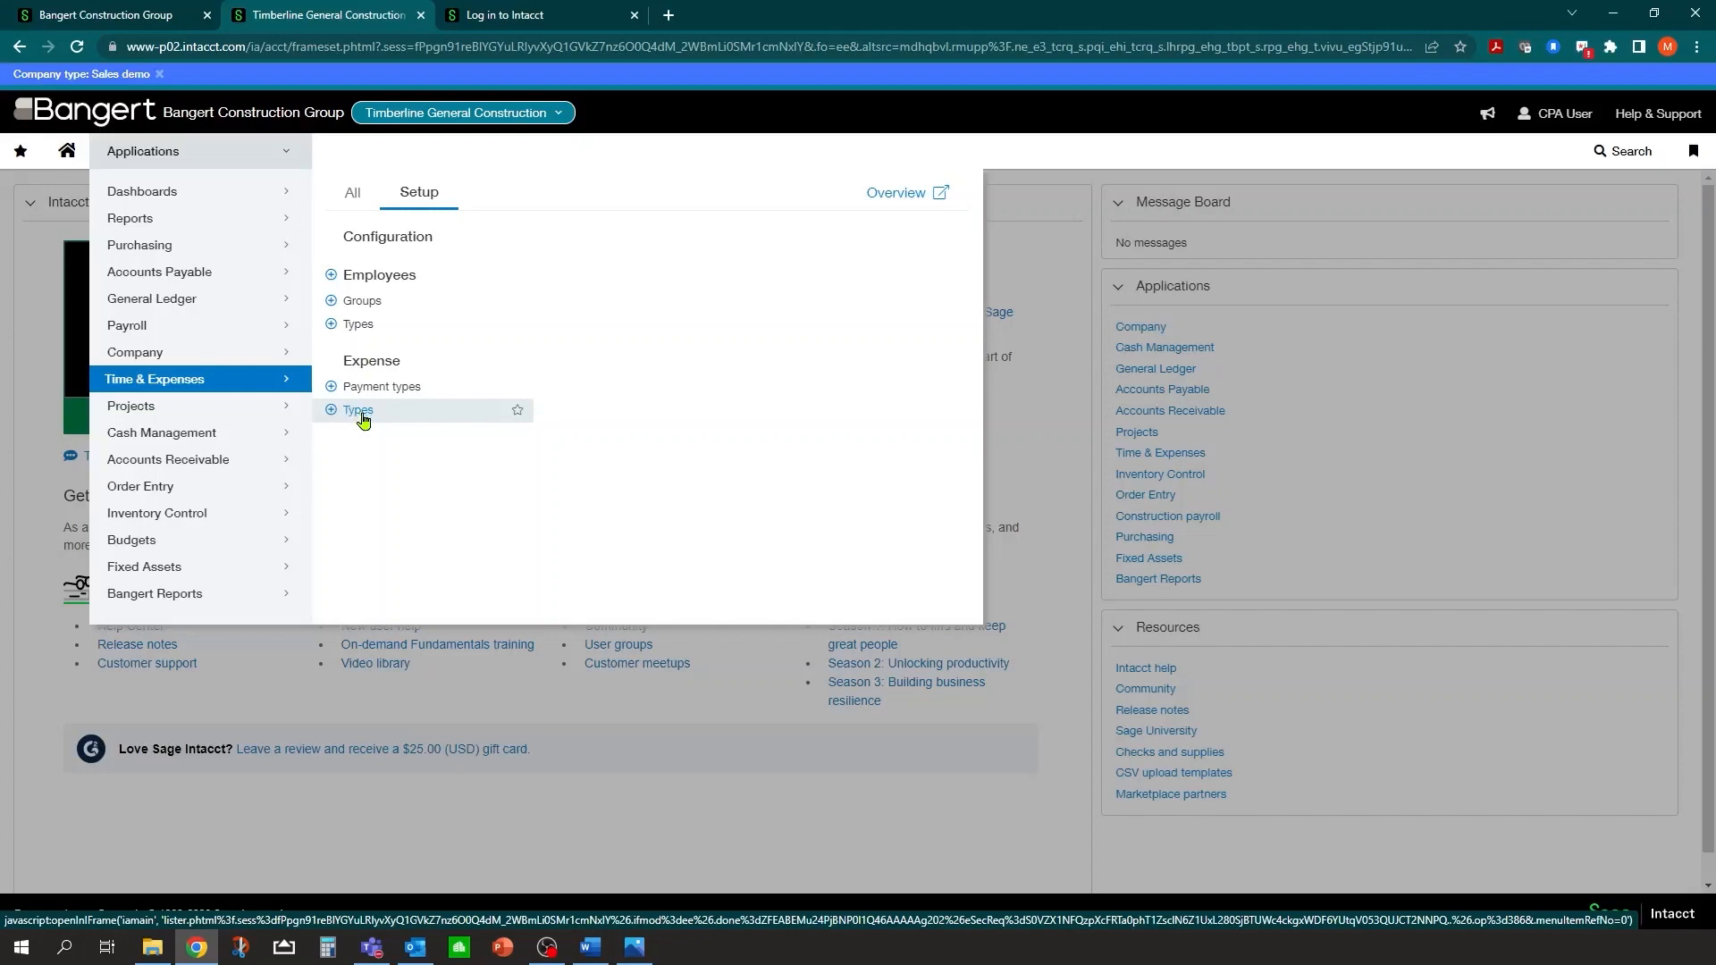
pyautogui.click(361, 411)
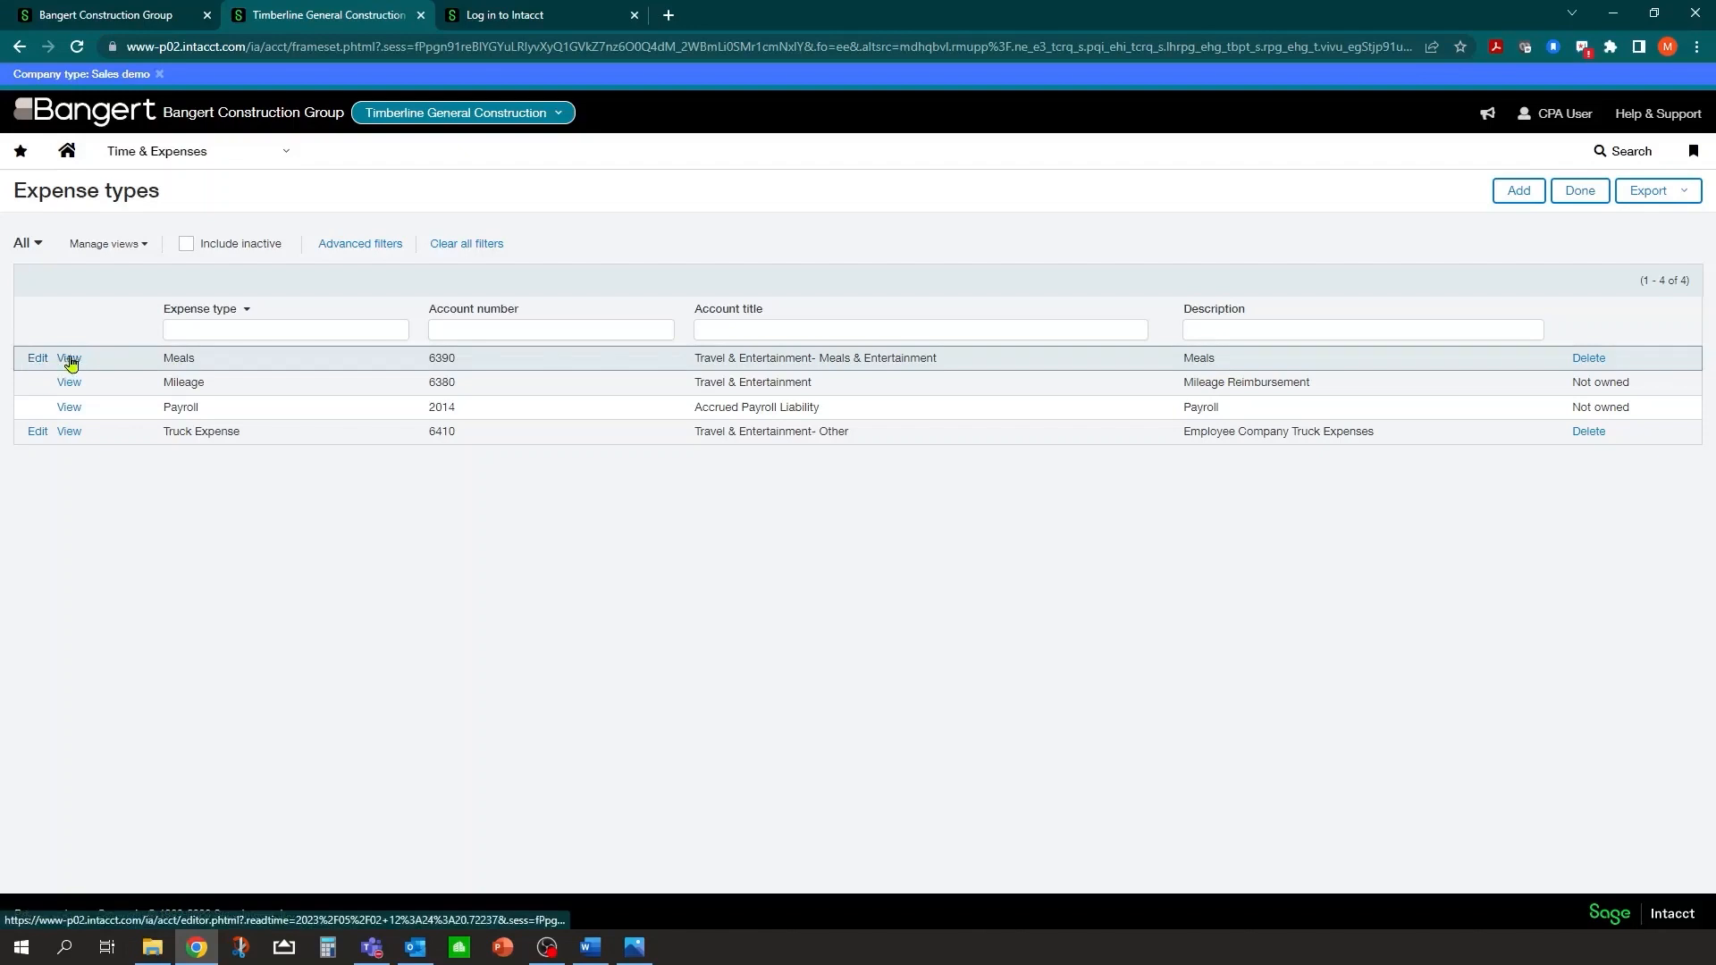
# Step: Duplicate the Meals expense type and name the copy Lodging, with Lodging as its description
pyautogui.click(36, 359)
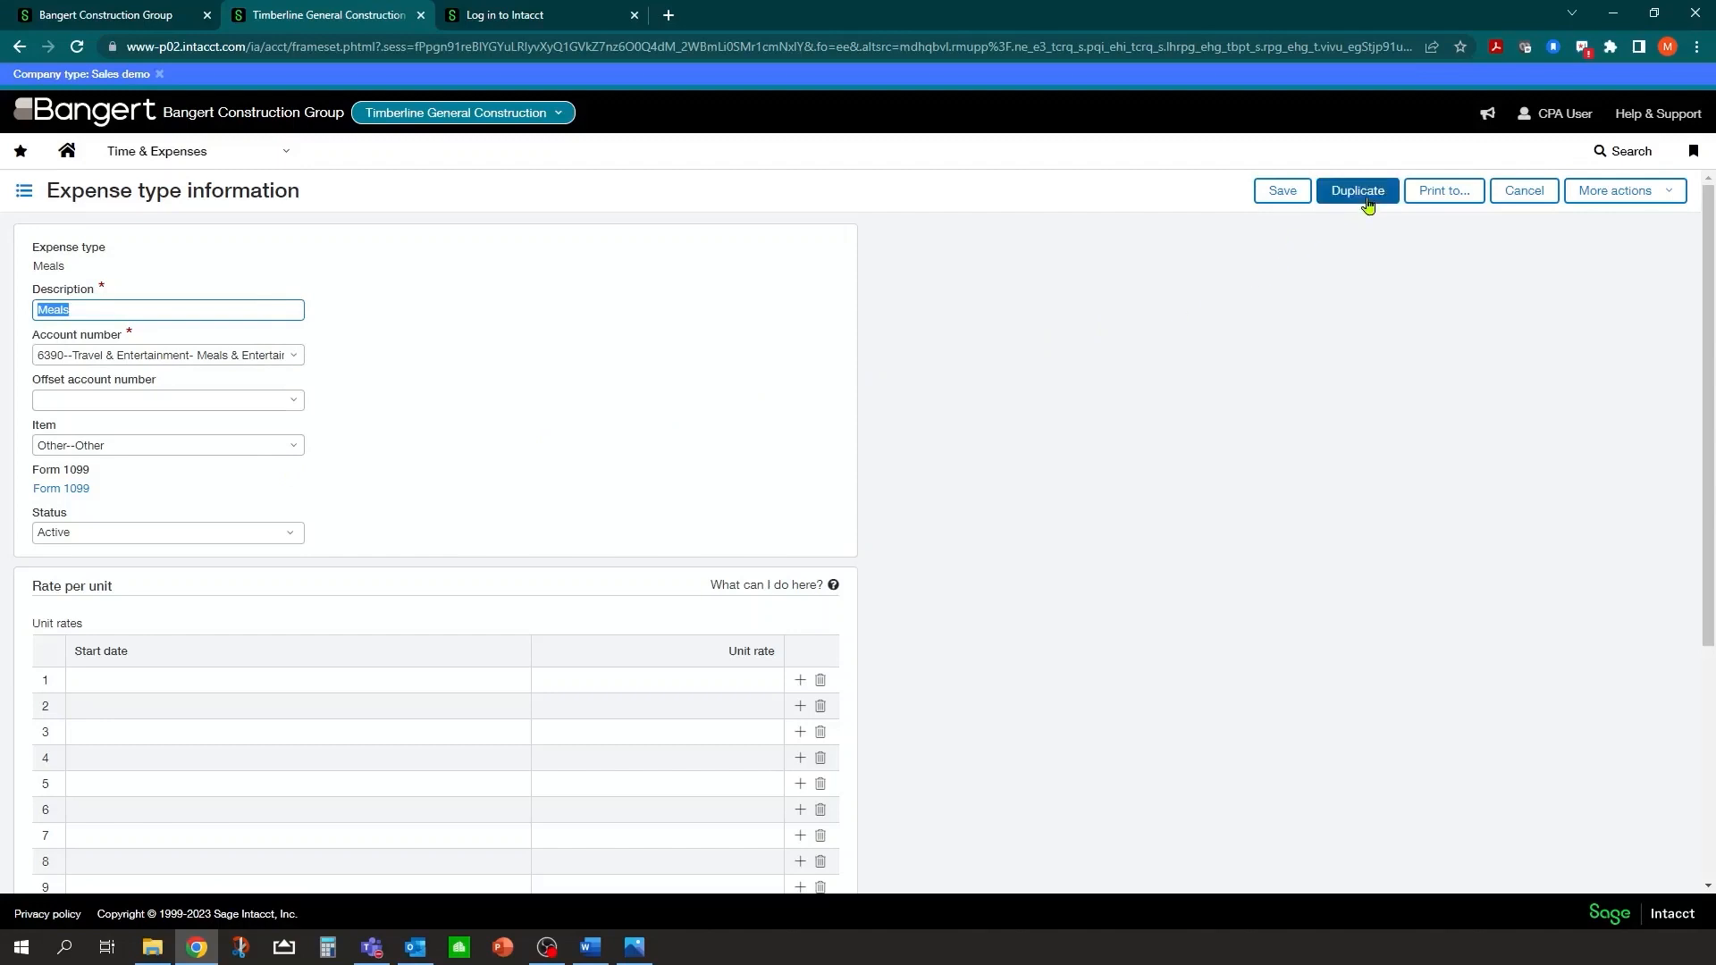
pyautogui.scroll(-4, 640, 325)
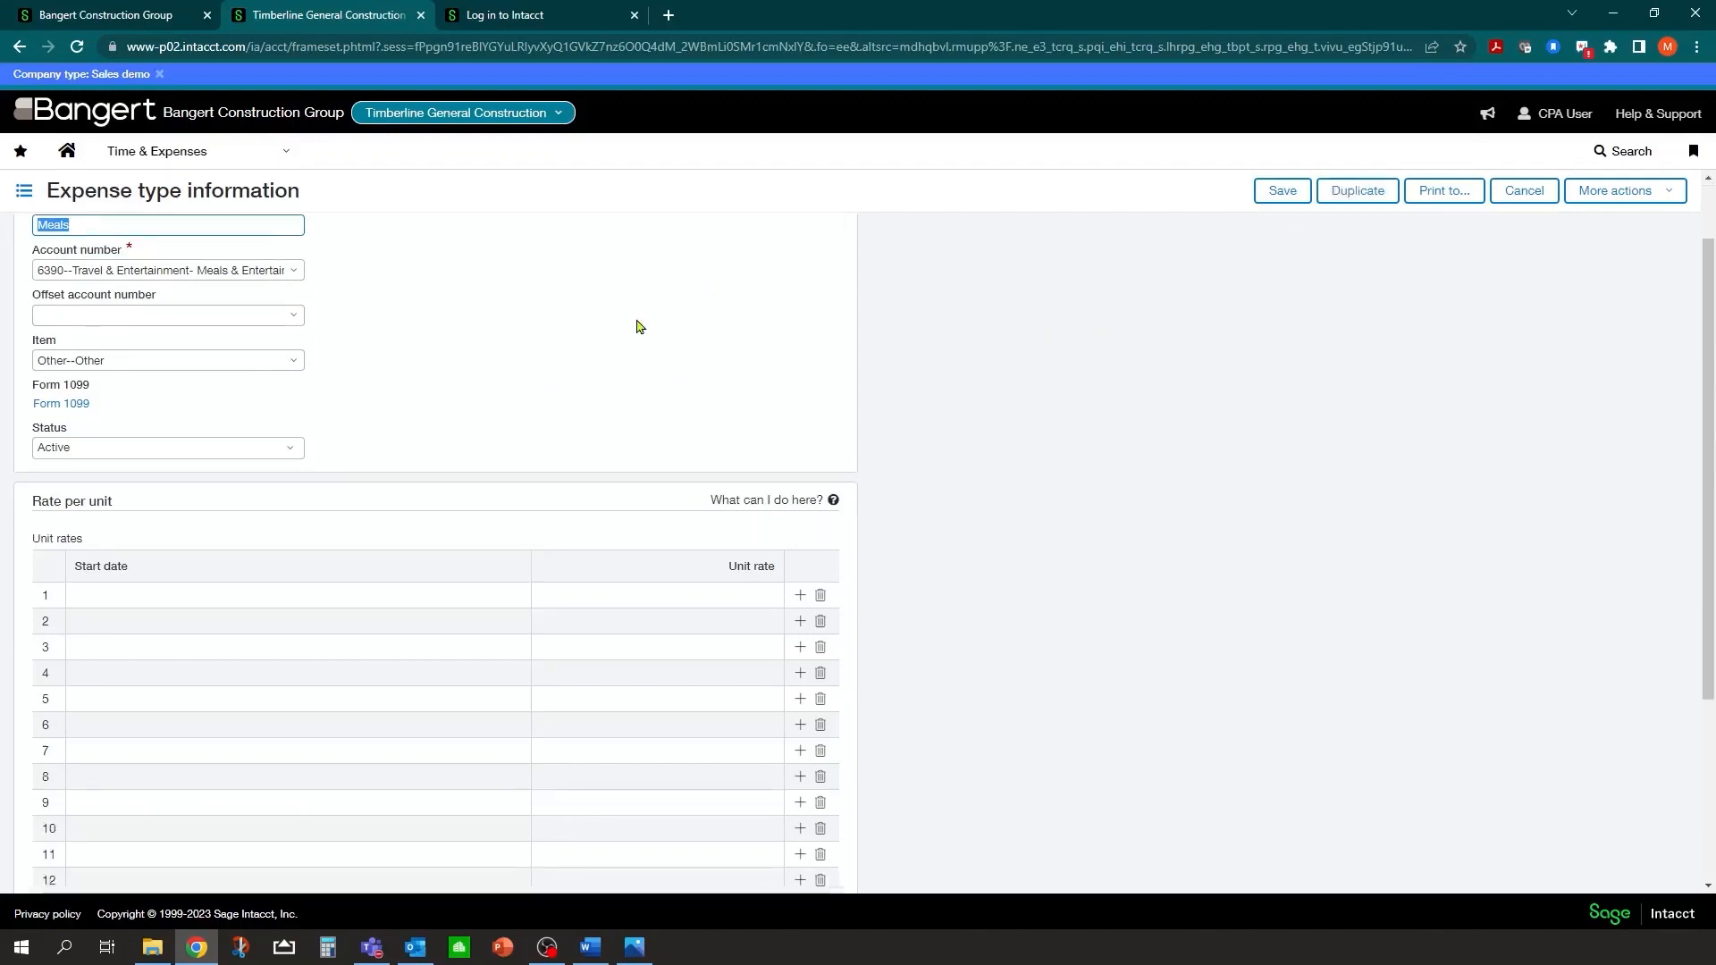
pyautogui.scroll(3, 414, 442)
pyautogui.scroll(2, 414, 442)
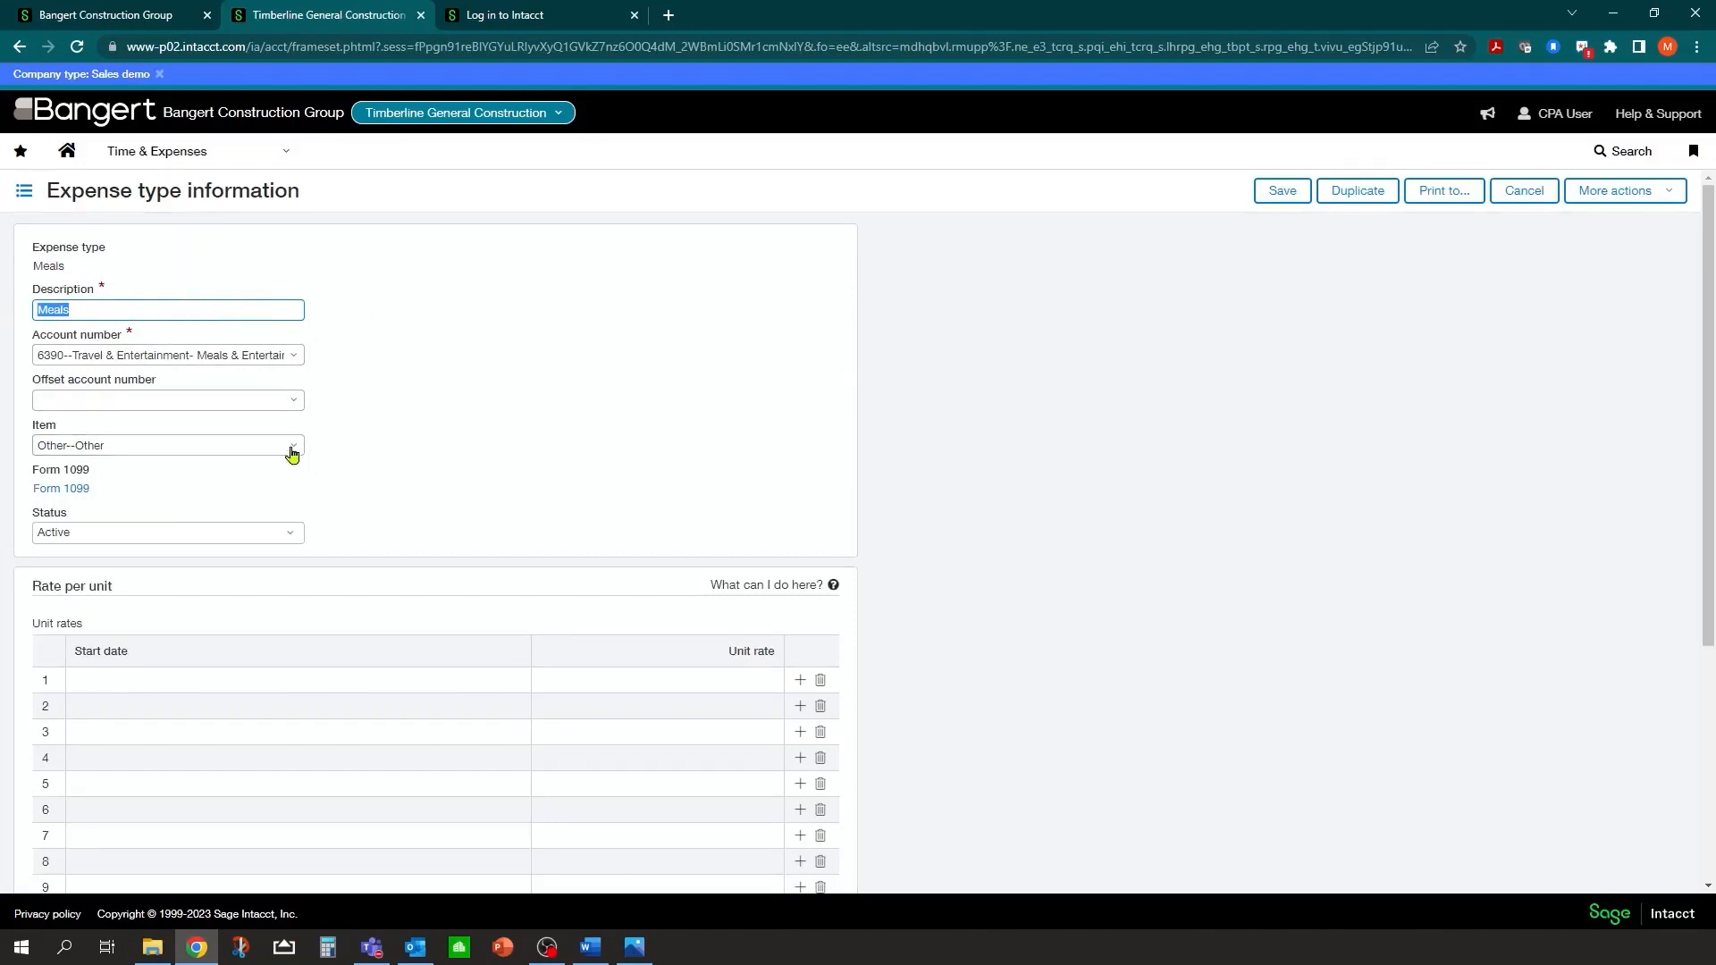
pyautogui.click(1349, 195)
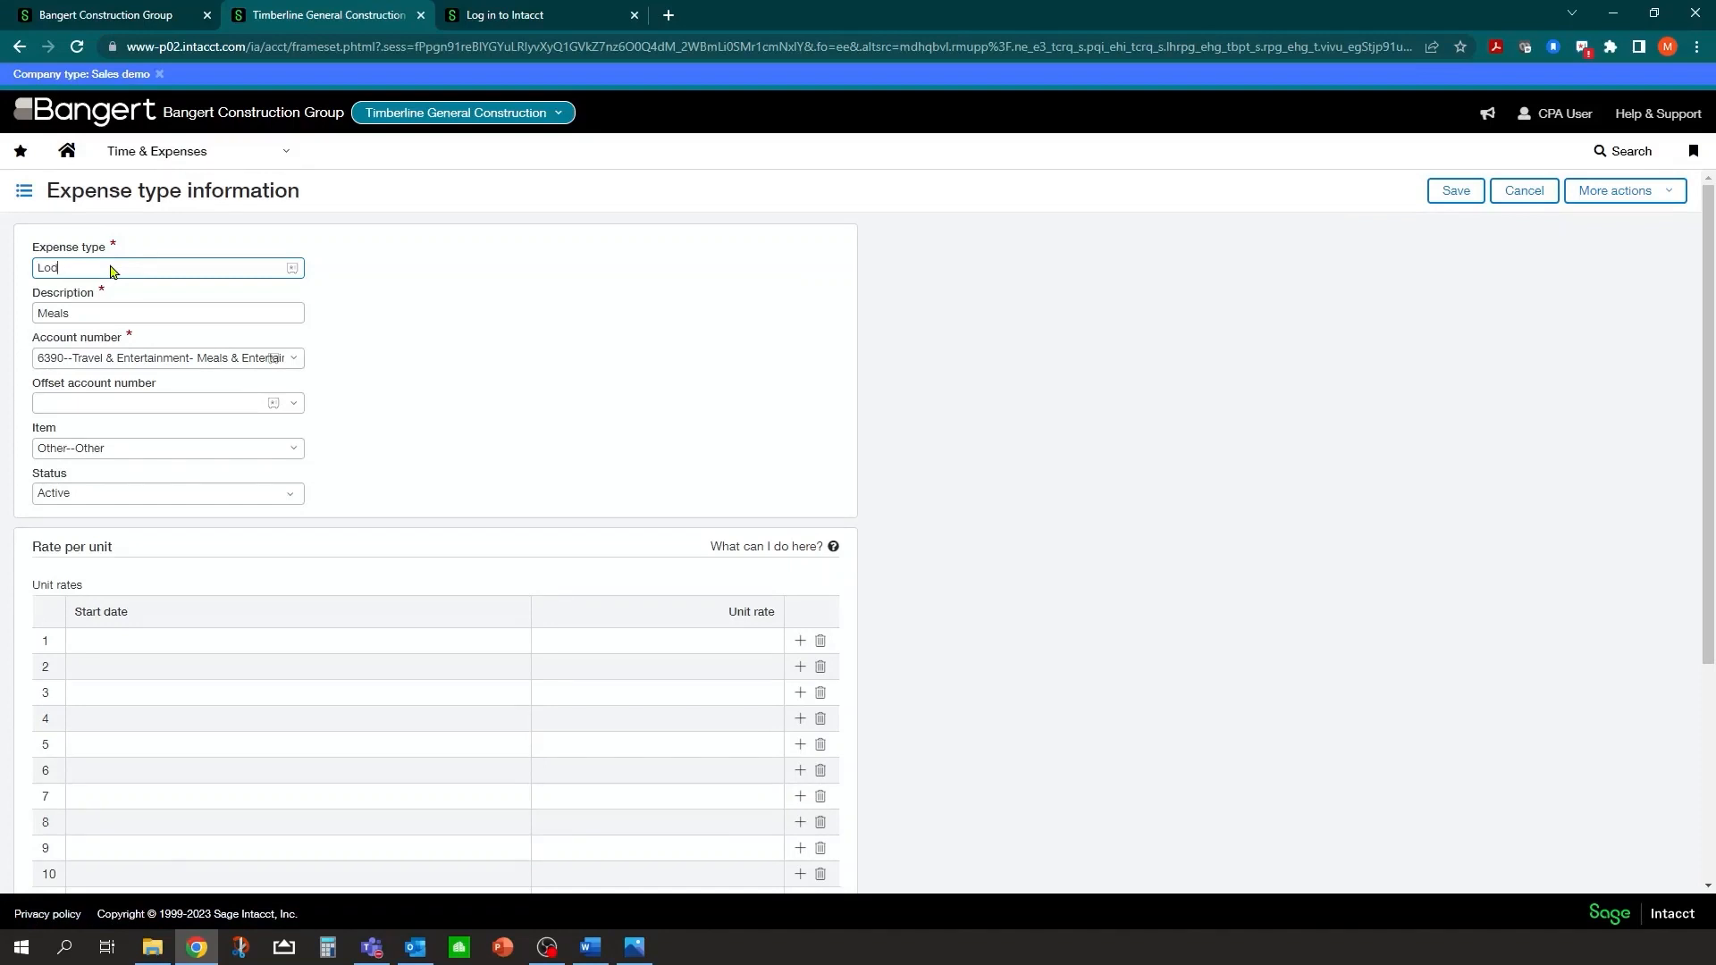
pyautogui.press('Tab')
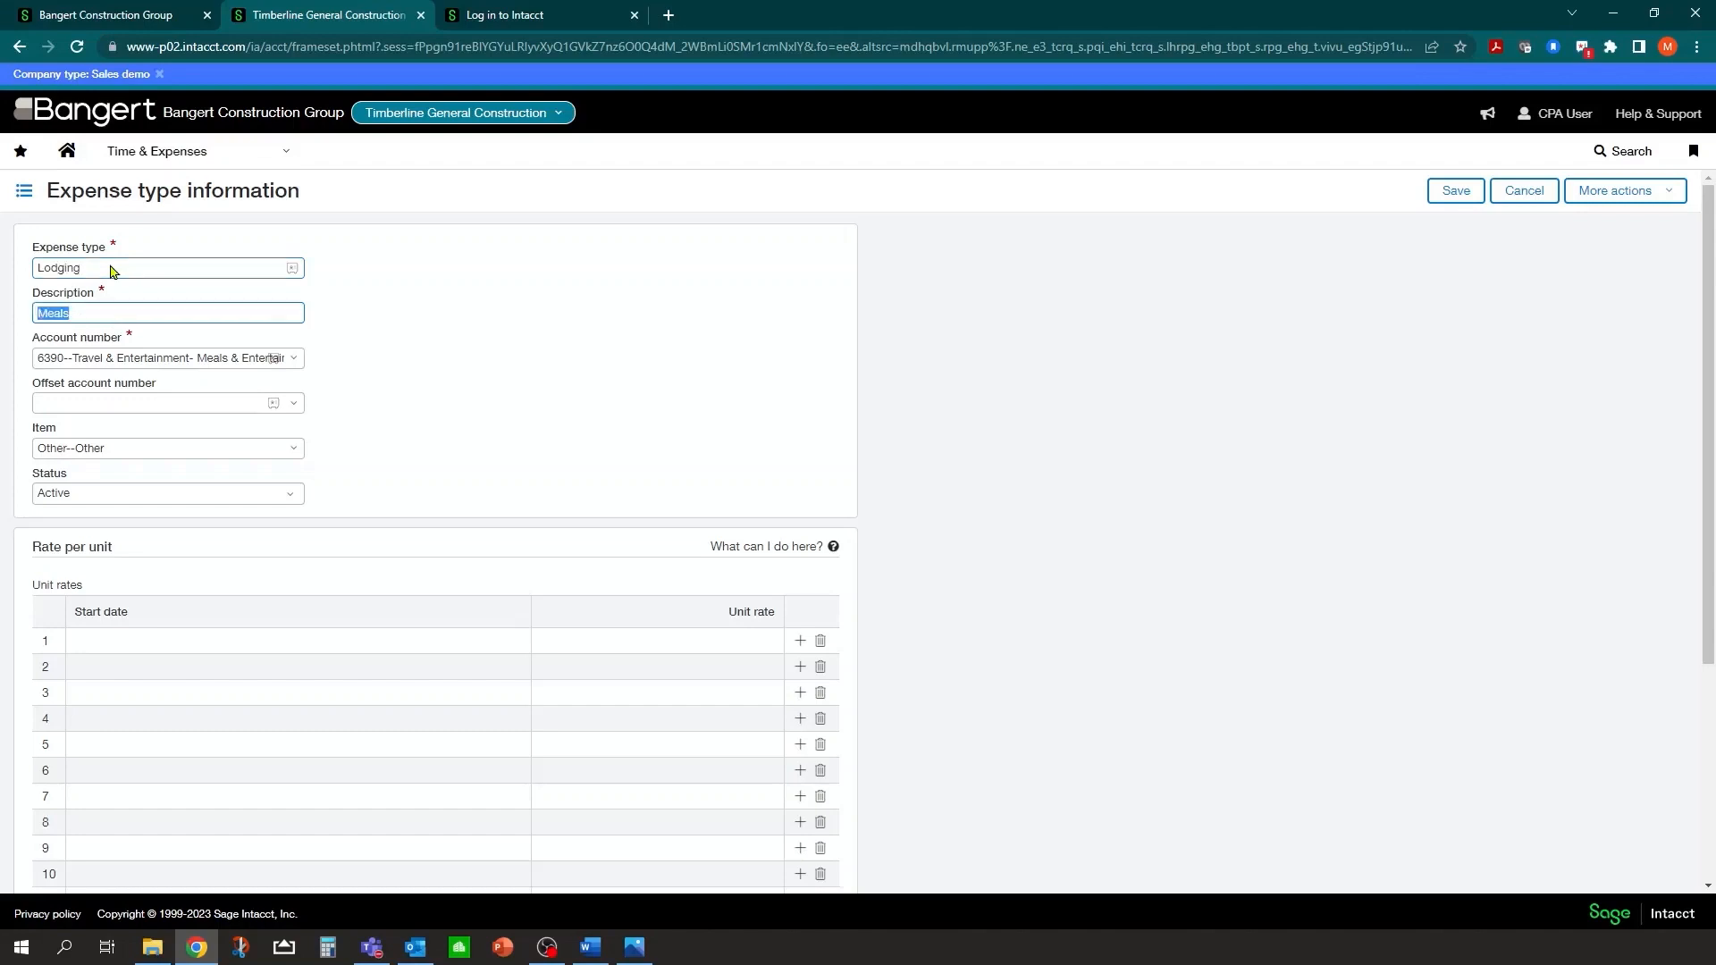
pyautogui.write('Lodging')
pyautogui.press('Tab')
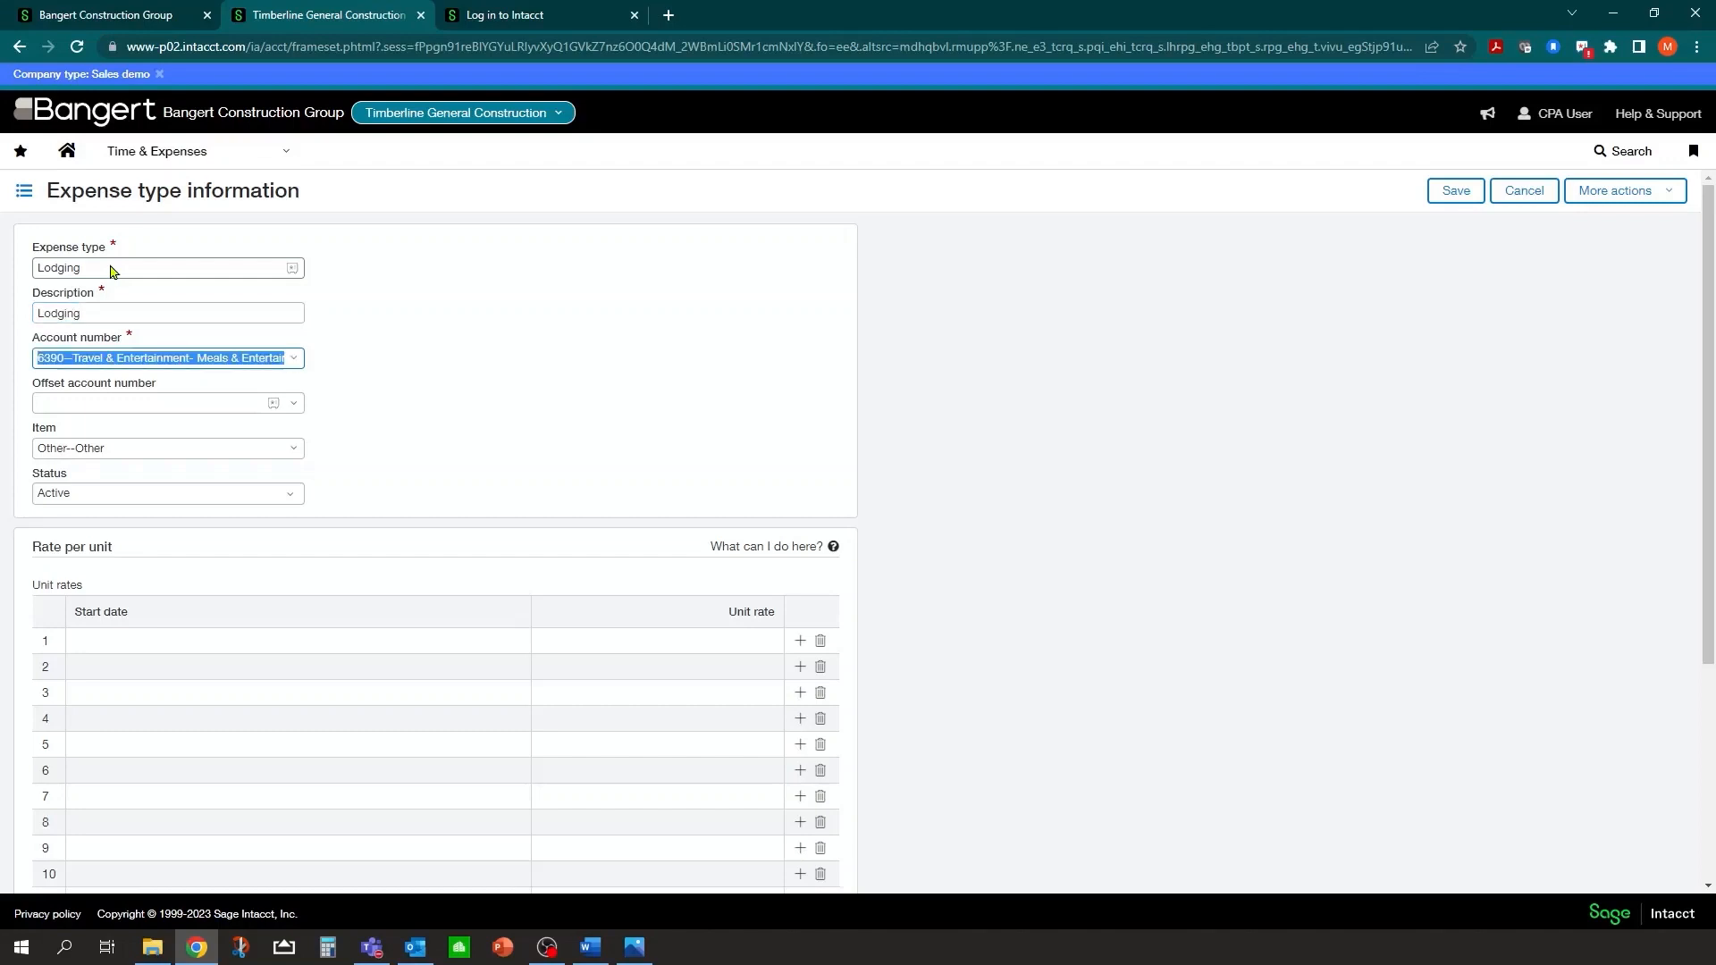
# Step: Assign account 6420--Travel & Entertainment- Lodging to the new Lodging expense type
pyautogui.click(295, 359)
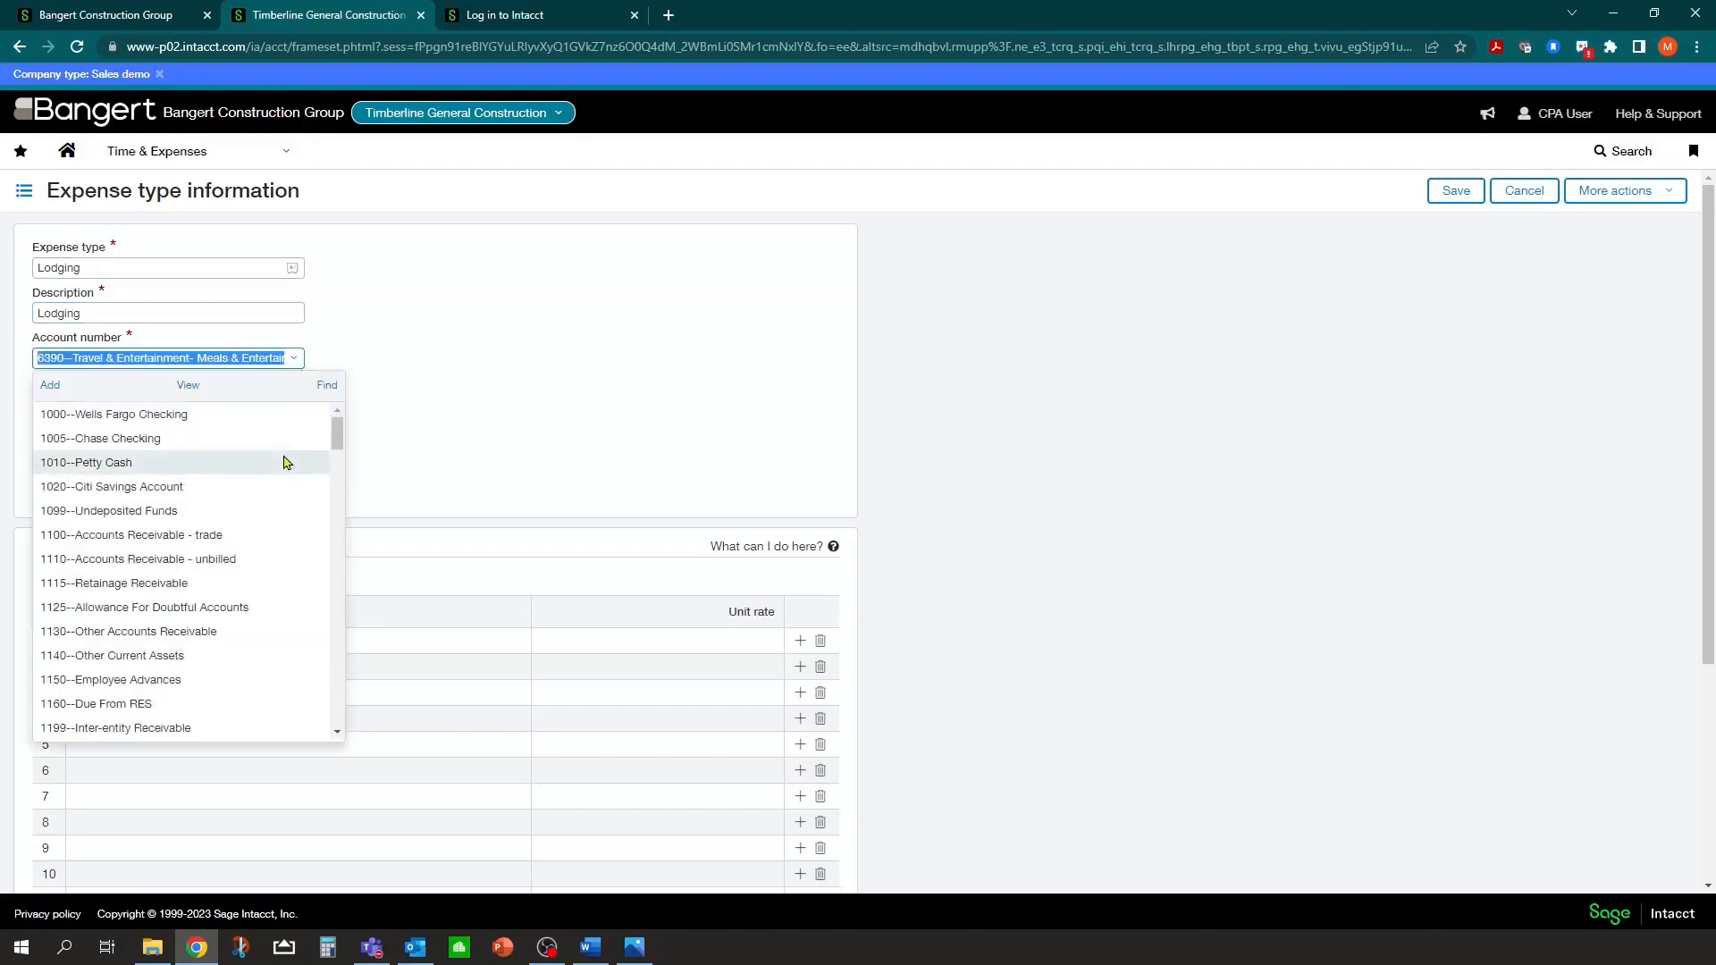
pyautogui.write('6')
pyautogui.scroll(-2, 264, 545)
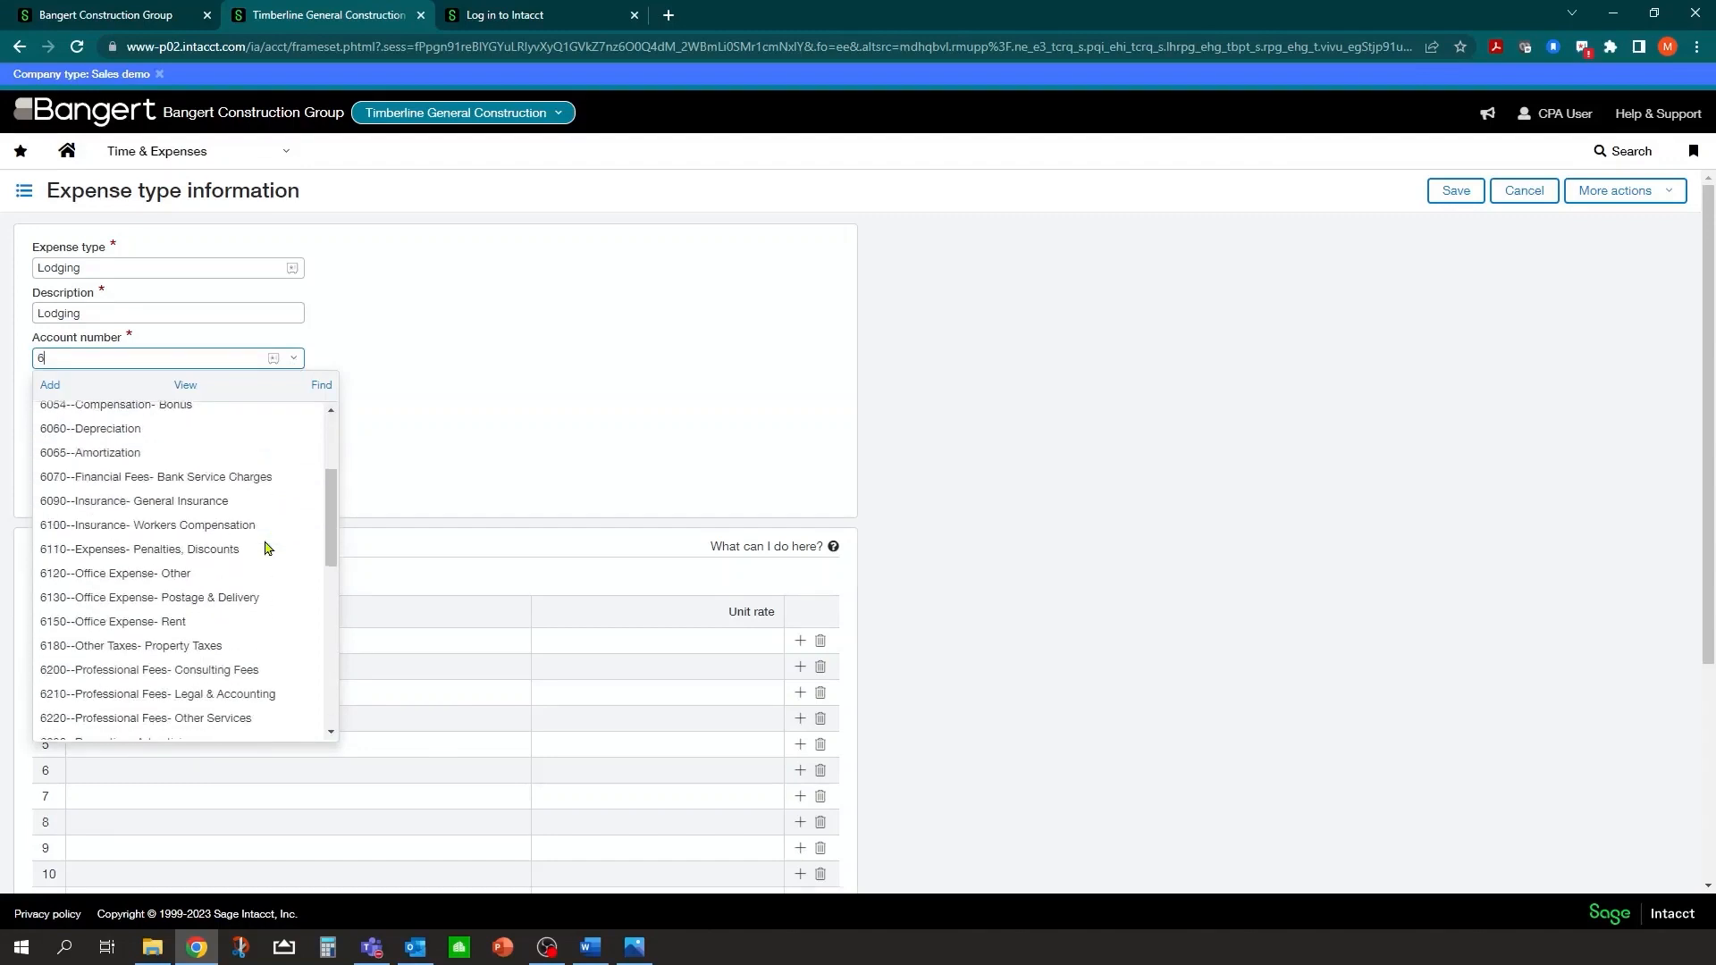
pyautogui.scroll(-5, 265, 545)
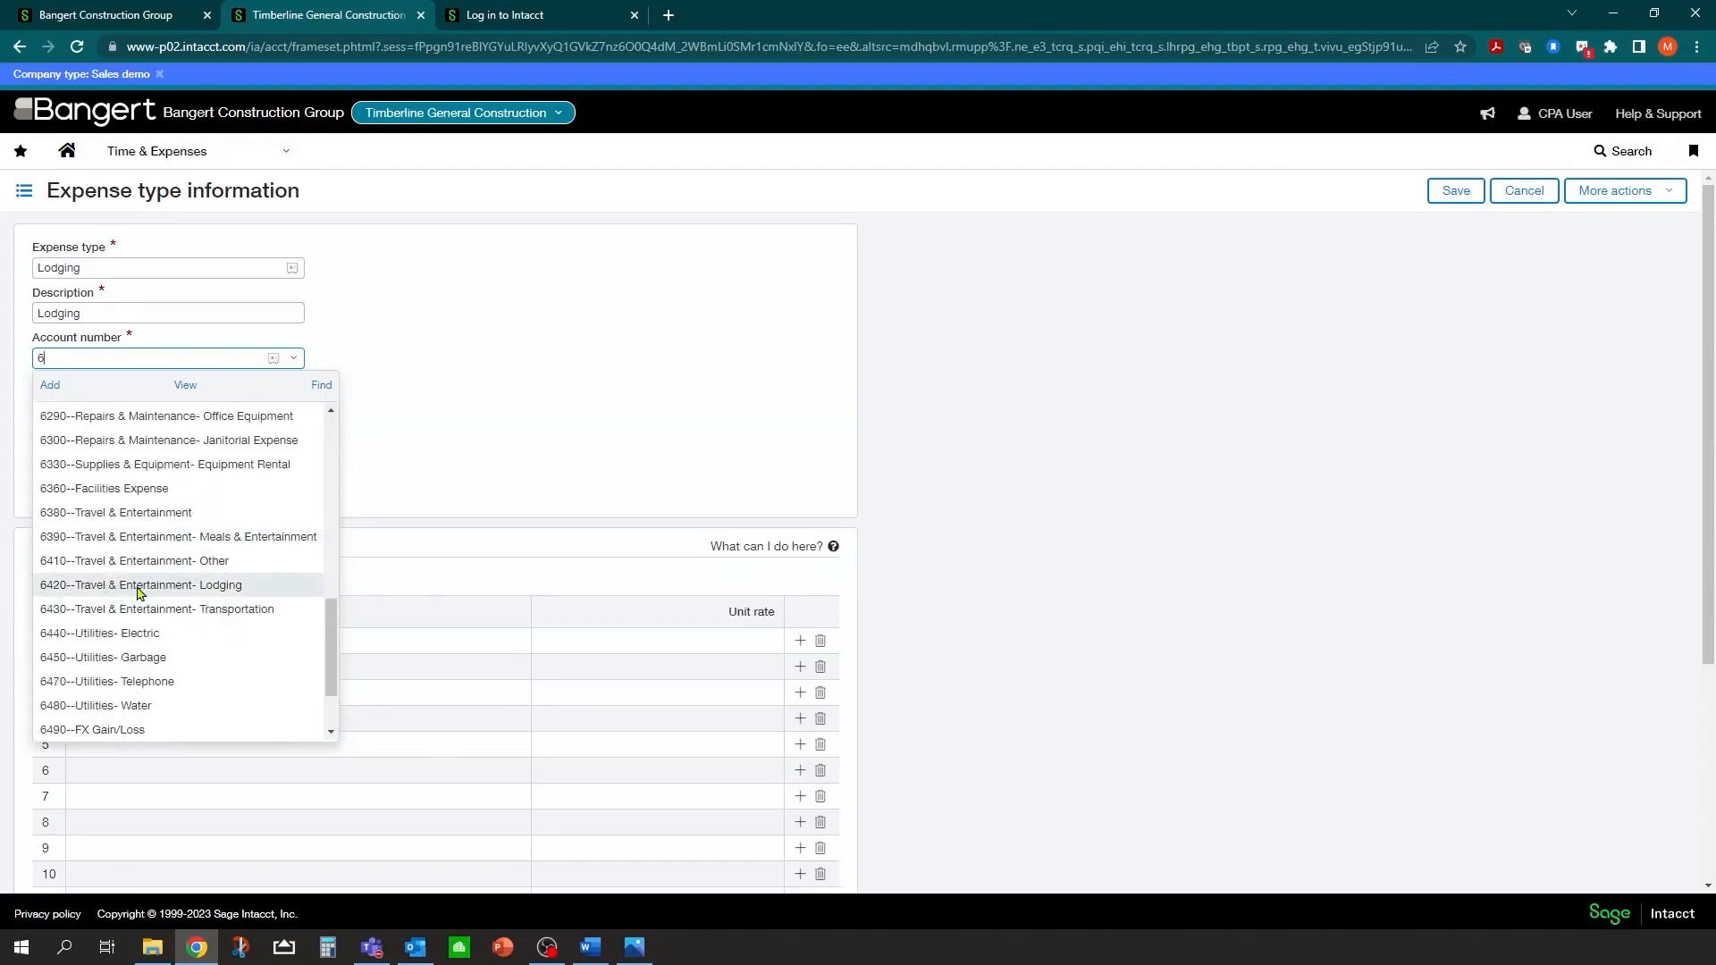
pyautogui.click(143, 587)
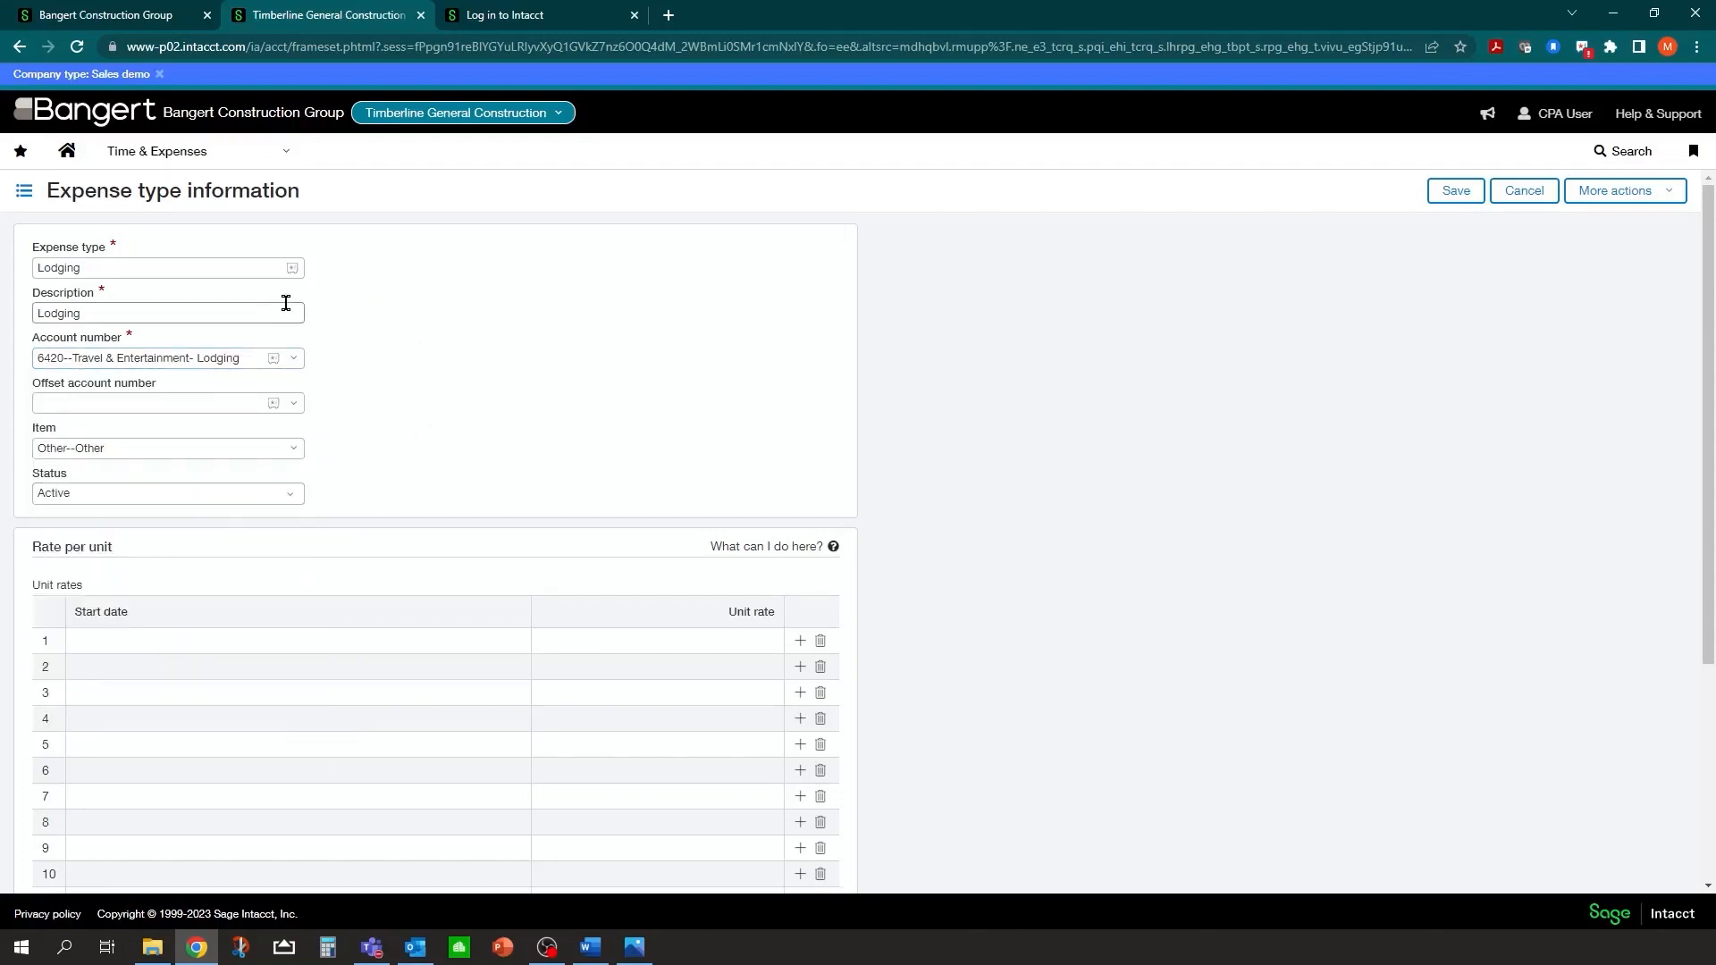
# Step: Browse the item choices, keep Other--Other as the item, and save the Lodging expense type
pyautogui.click(293, 451)
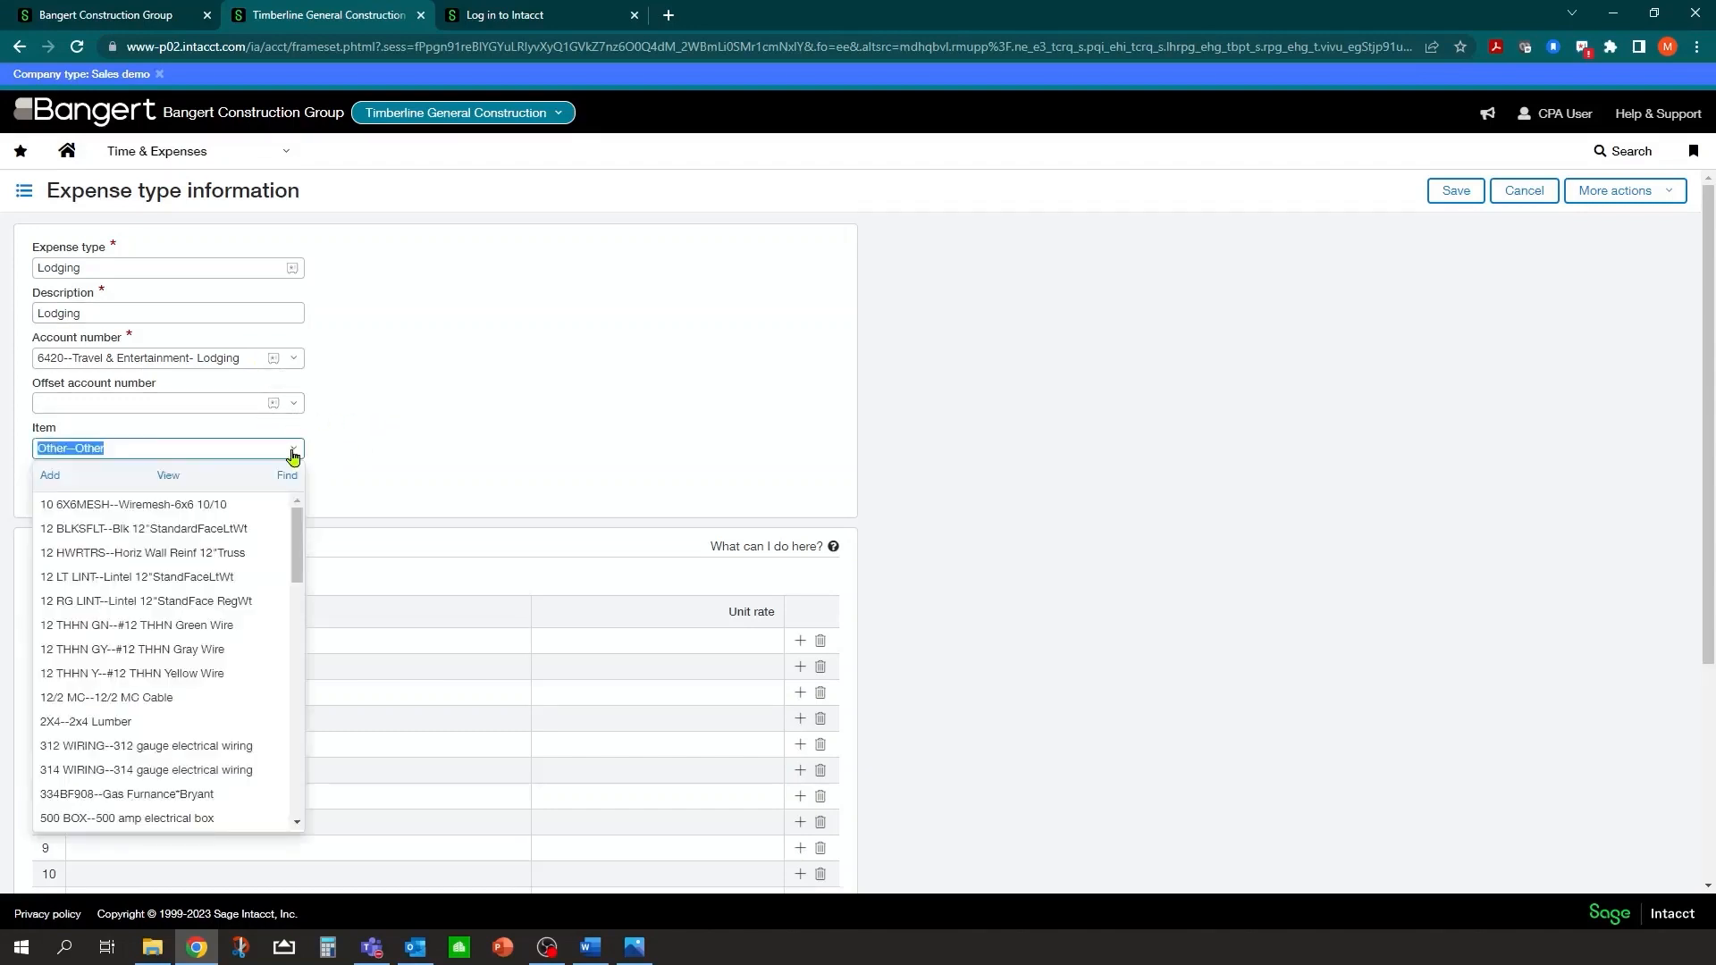
pyautogui.click(300, 785)
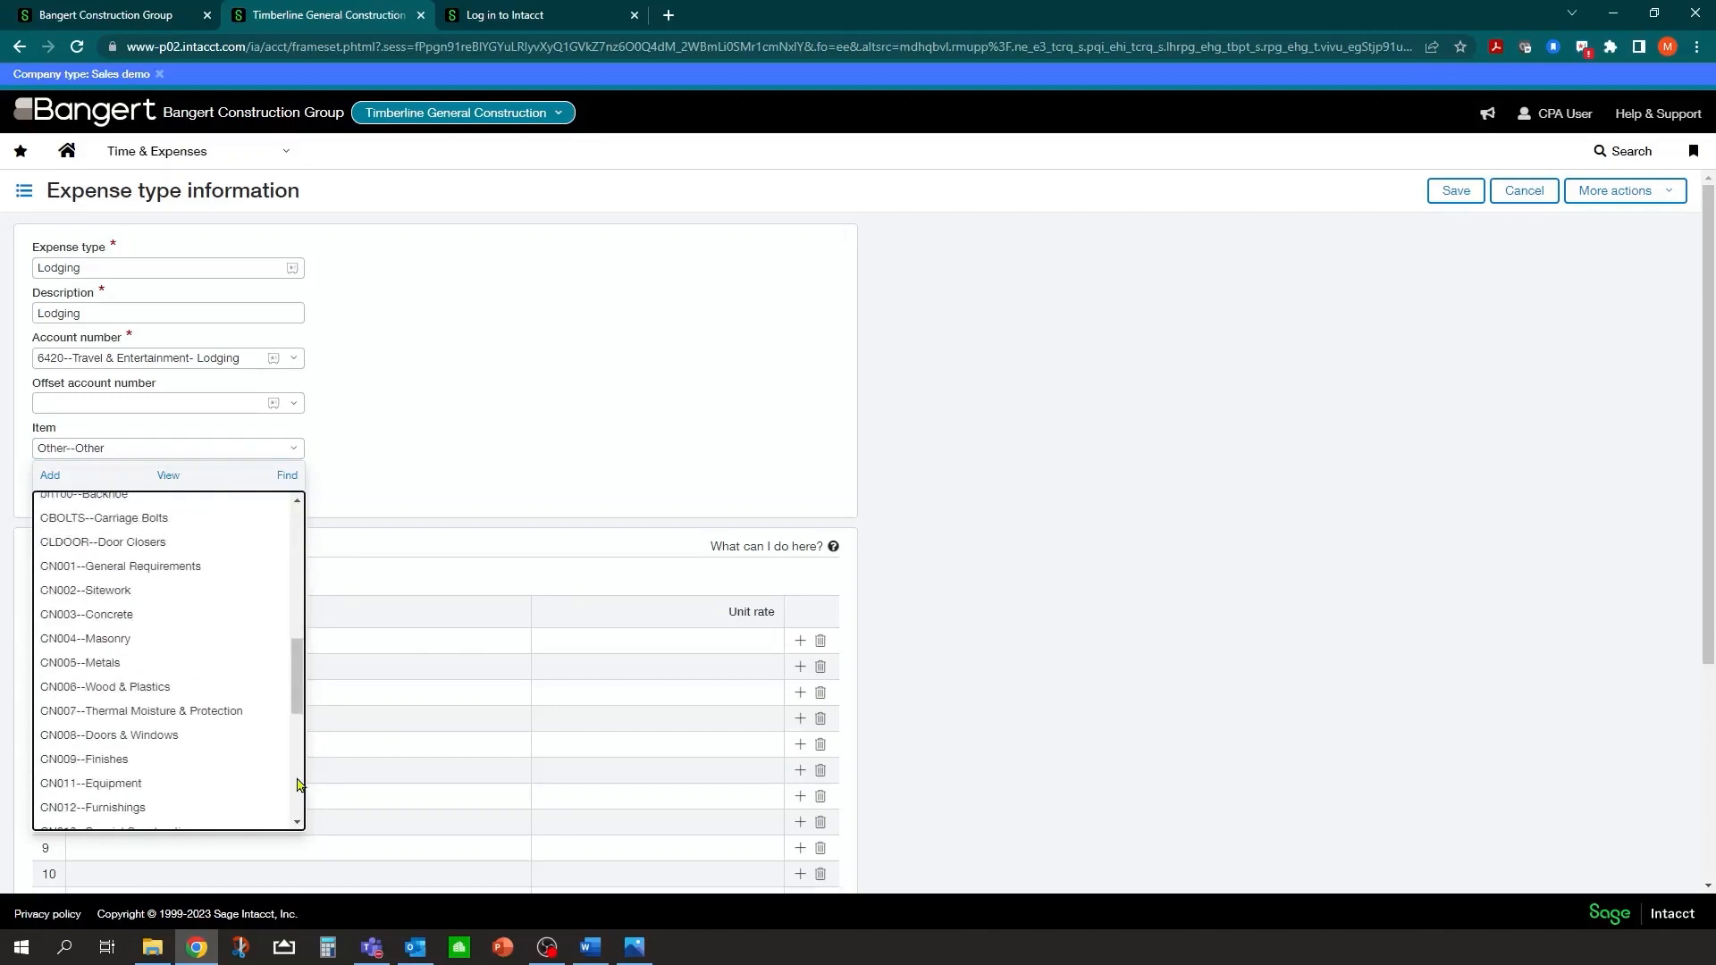
pyautogui.click(300, 784)
pyautogui.click(299, 785)
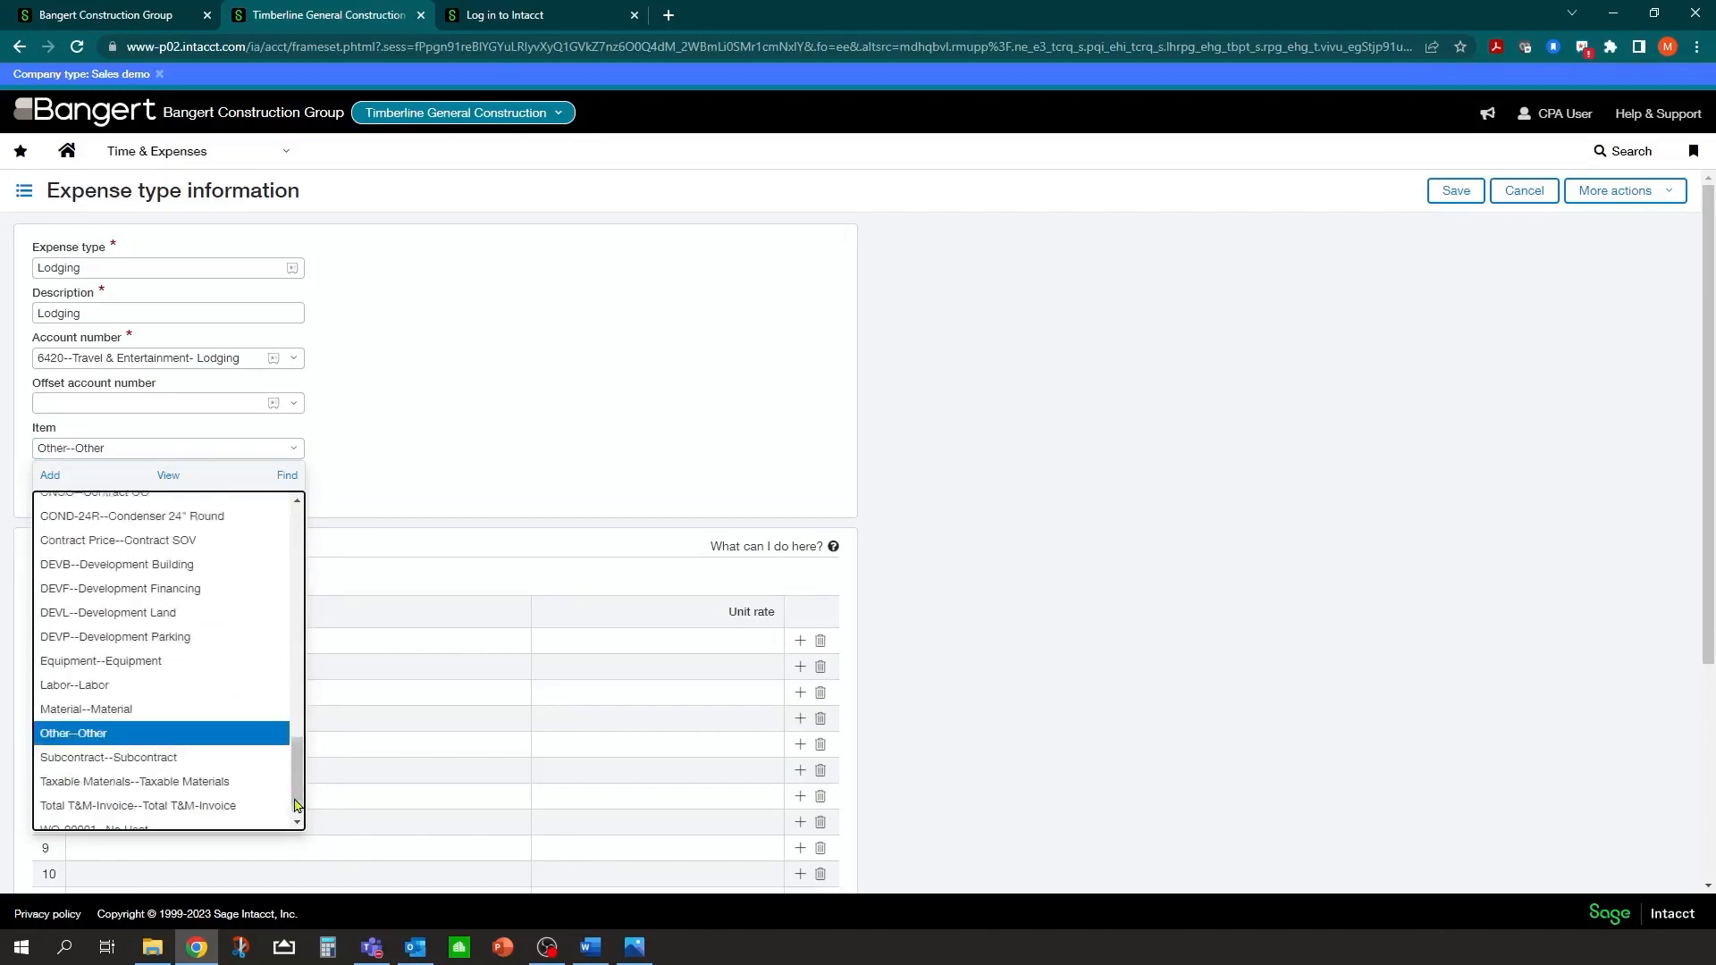
pyautogui.click(97, 436)
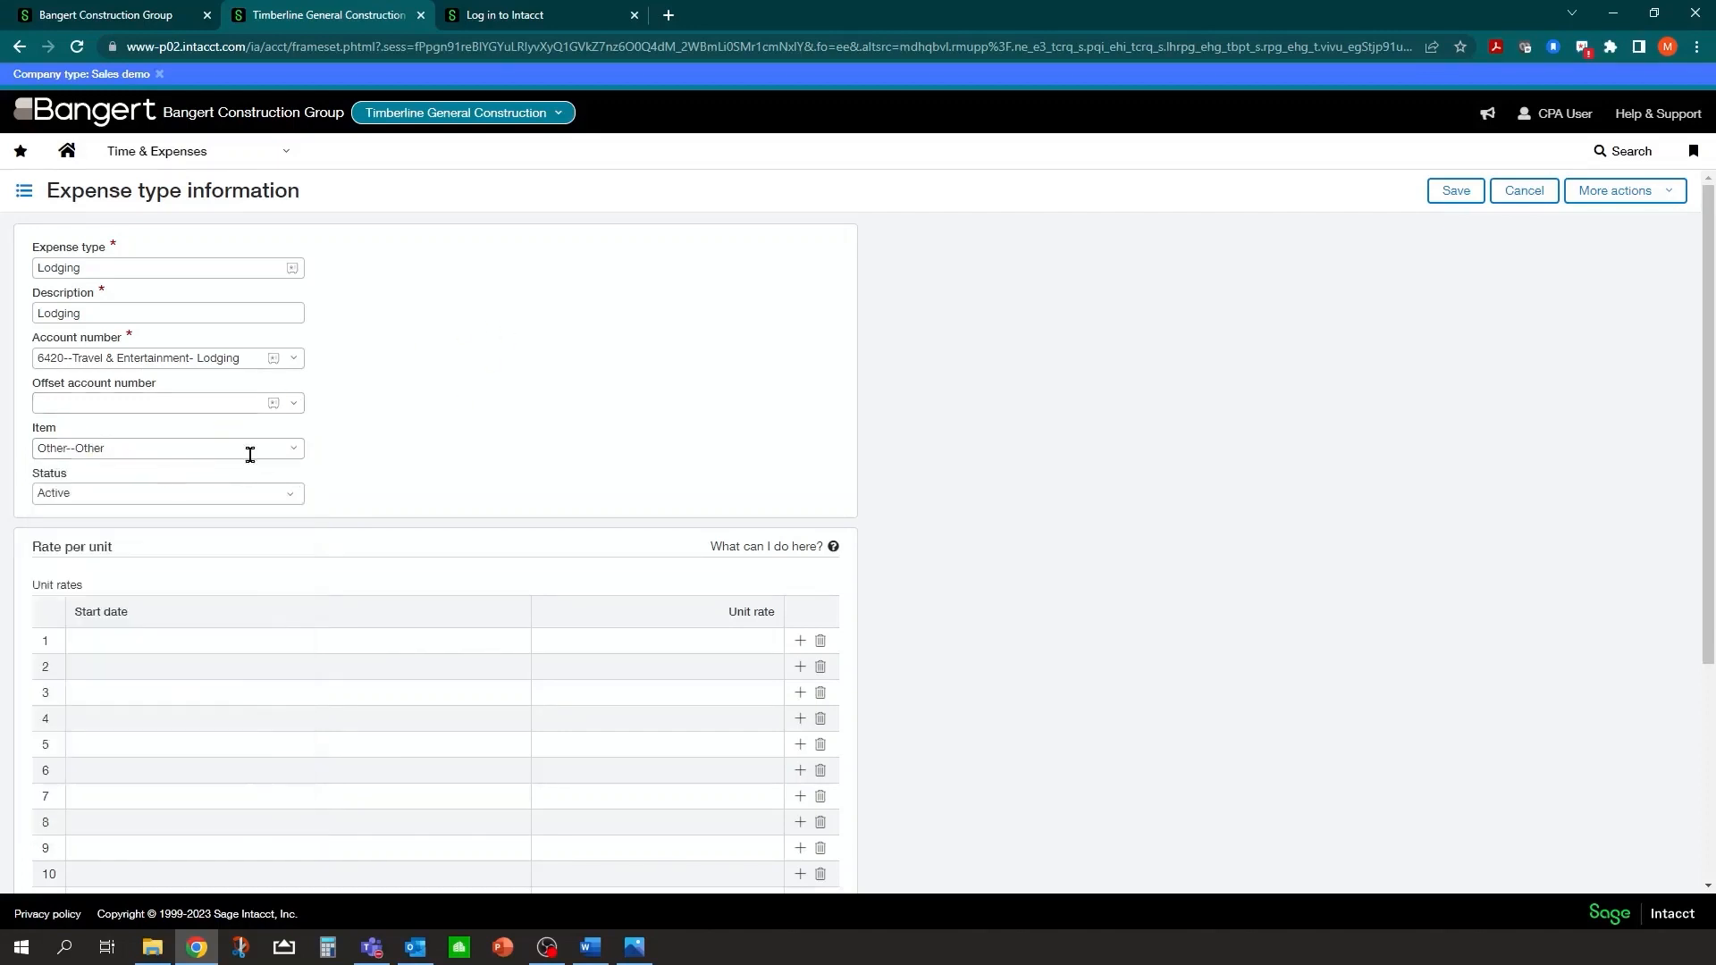
pyautogui.click(1456, 191)
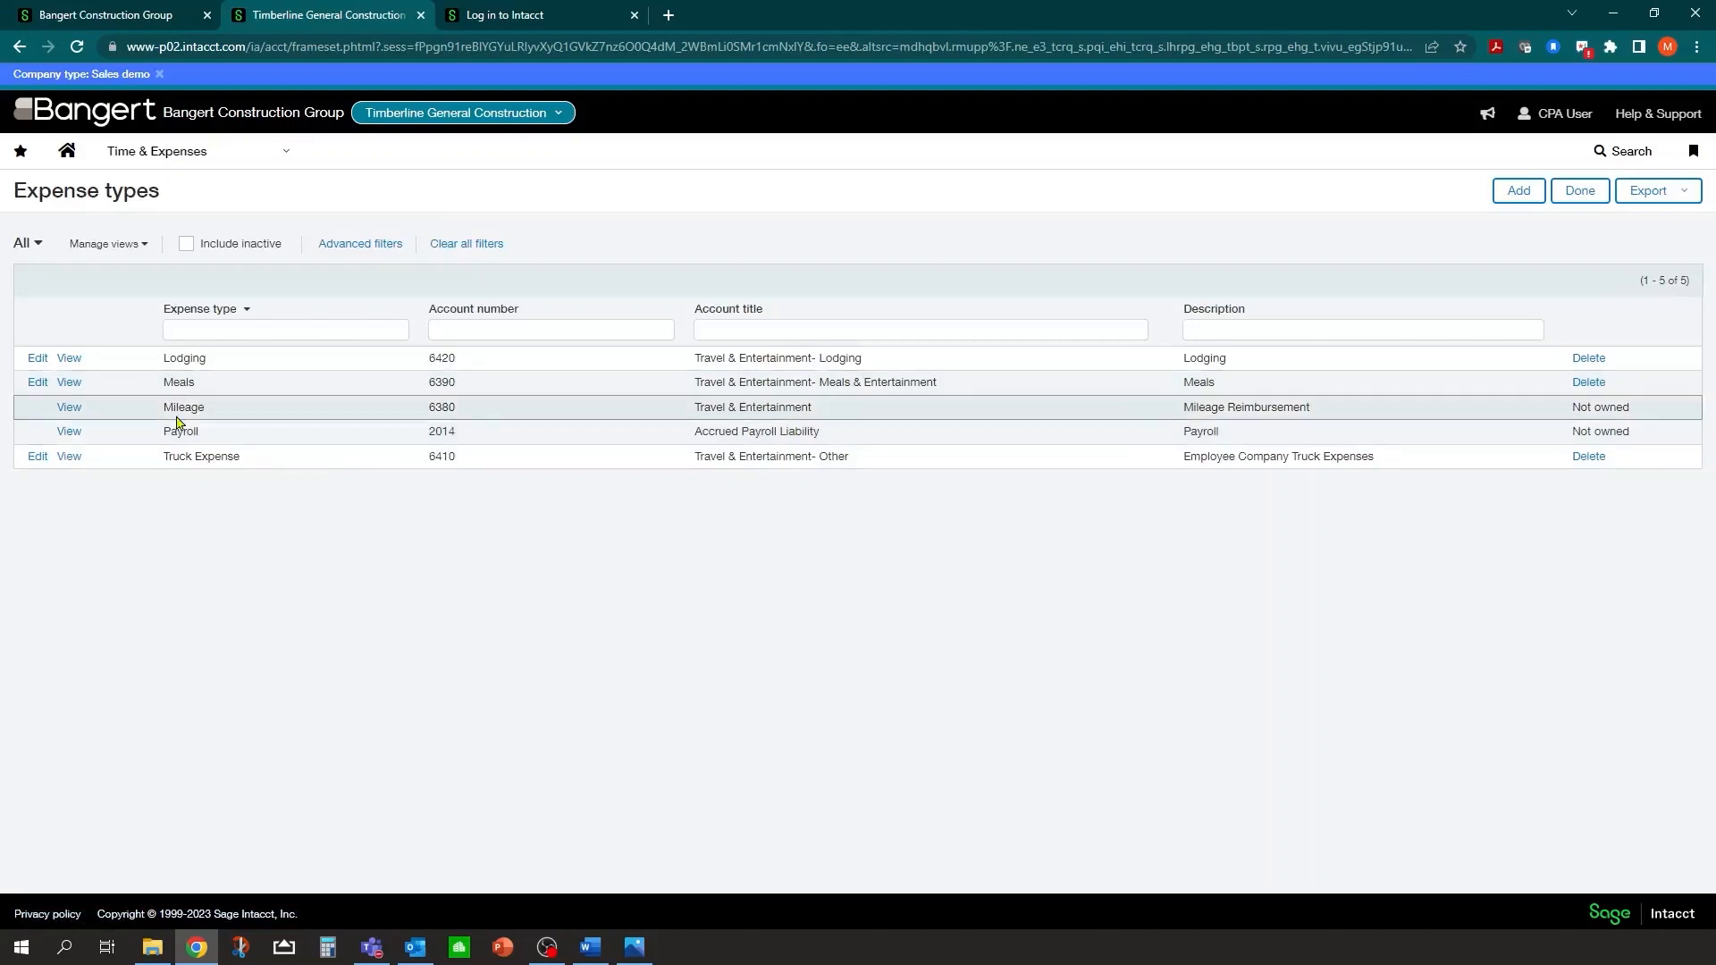
# Step: Examine the Mileage expense type's accounts and unit rate with its start date, and return to the expense types list
pyautogui.click(70, 409)
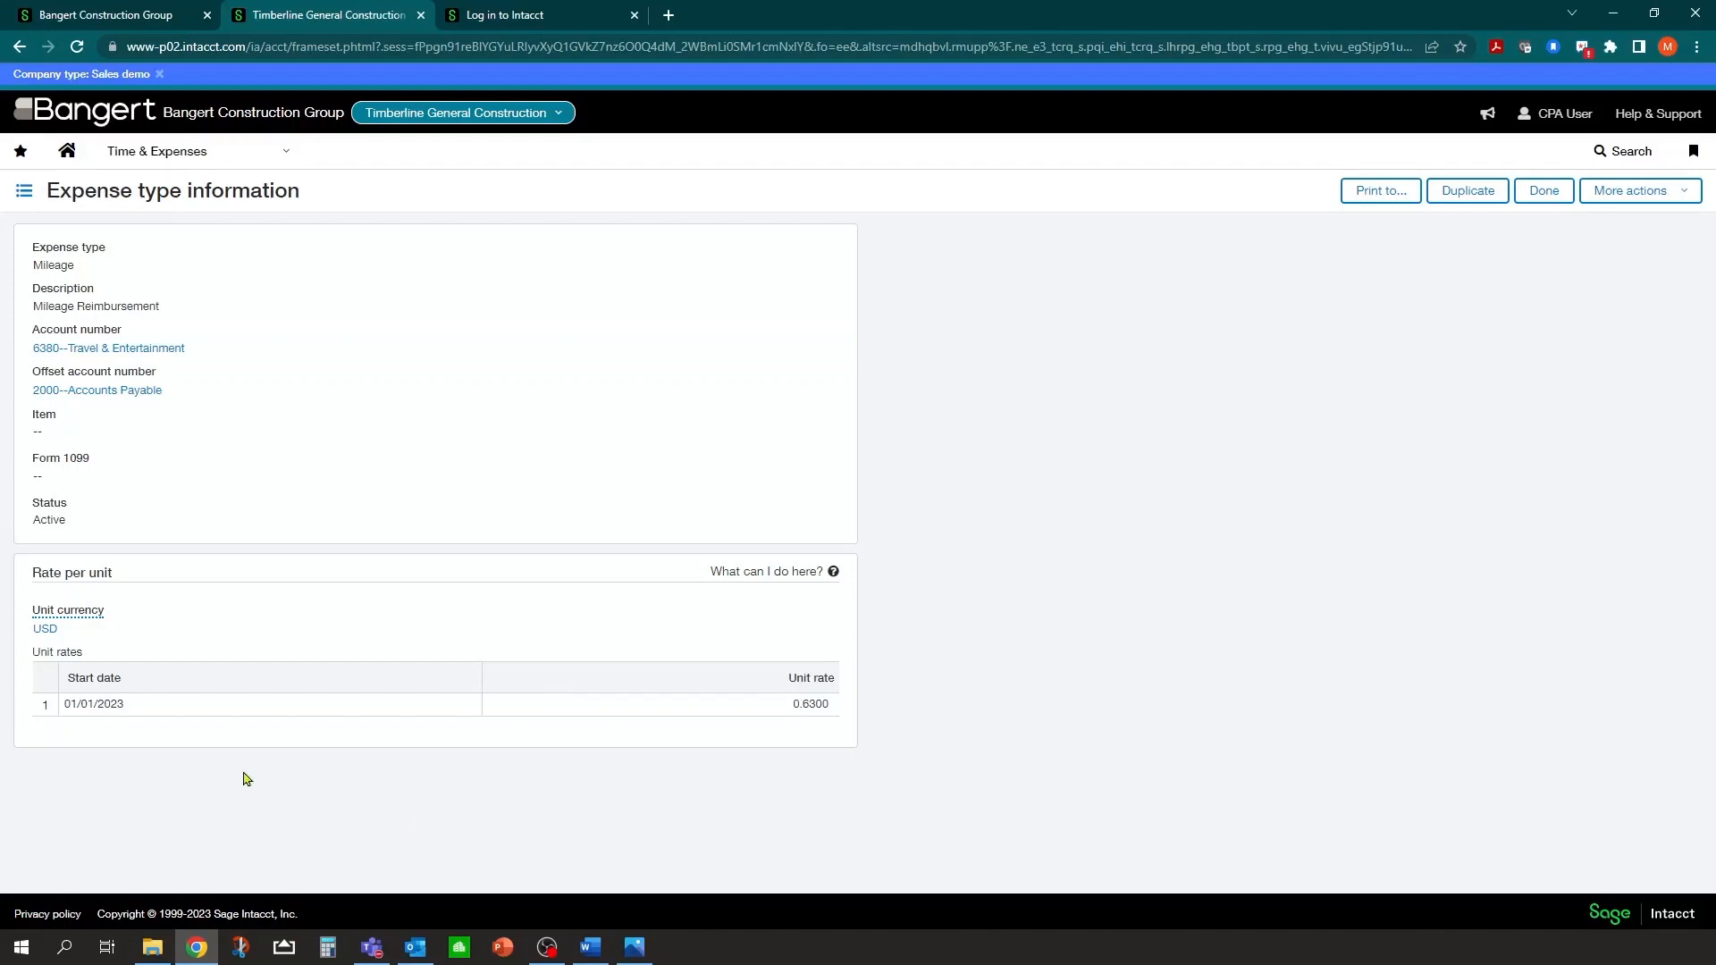
pyautogui.click(135, 703)
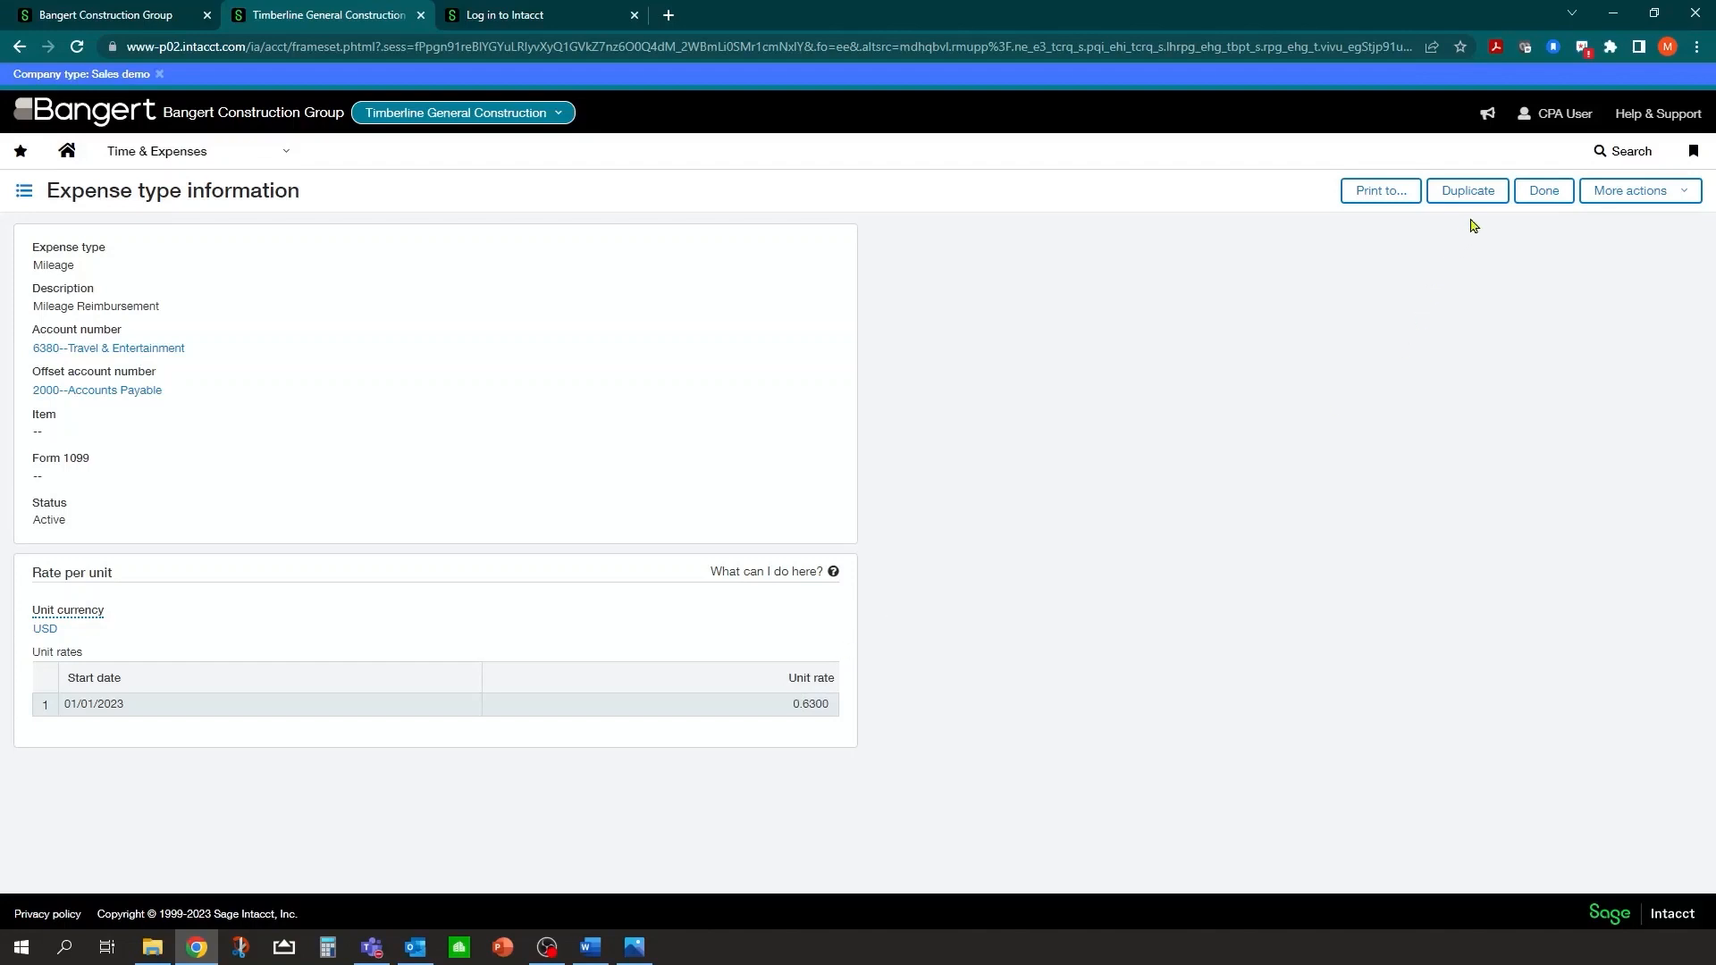
pyautogui.click(1539, 188)
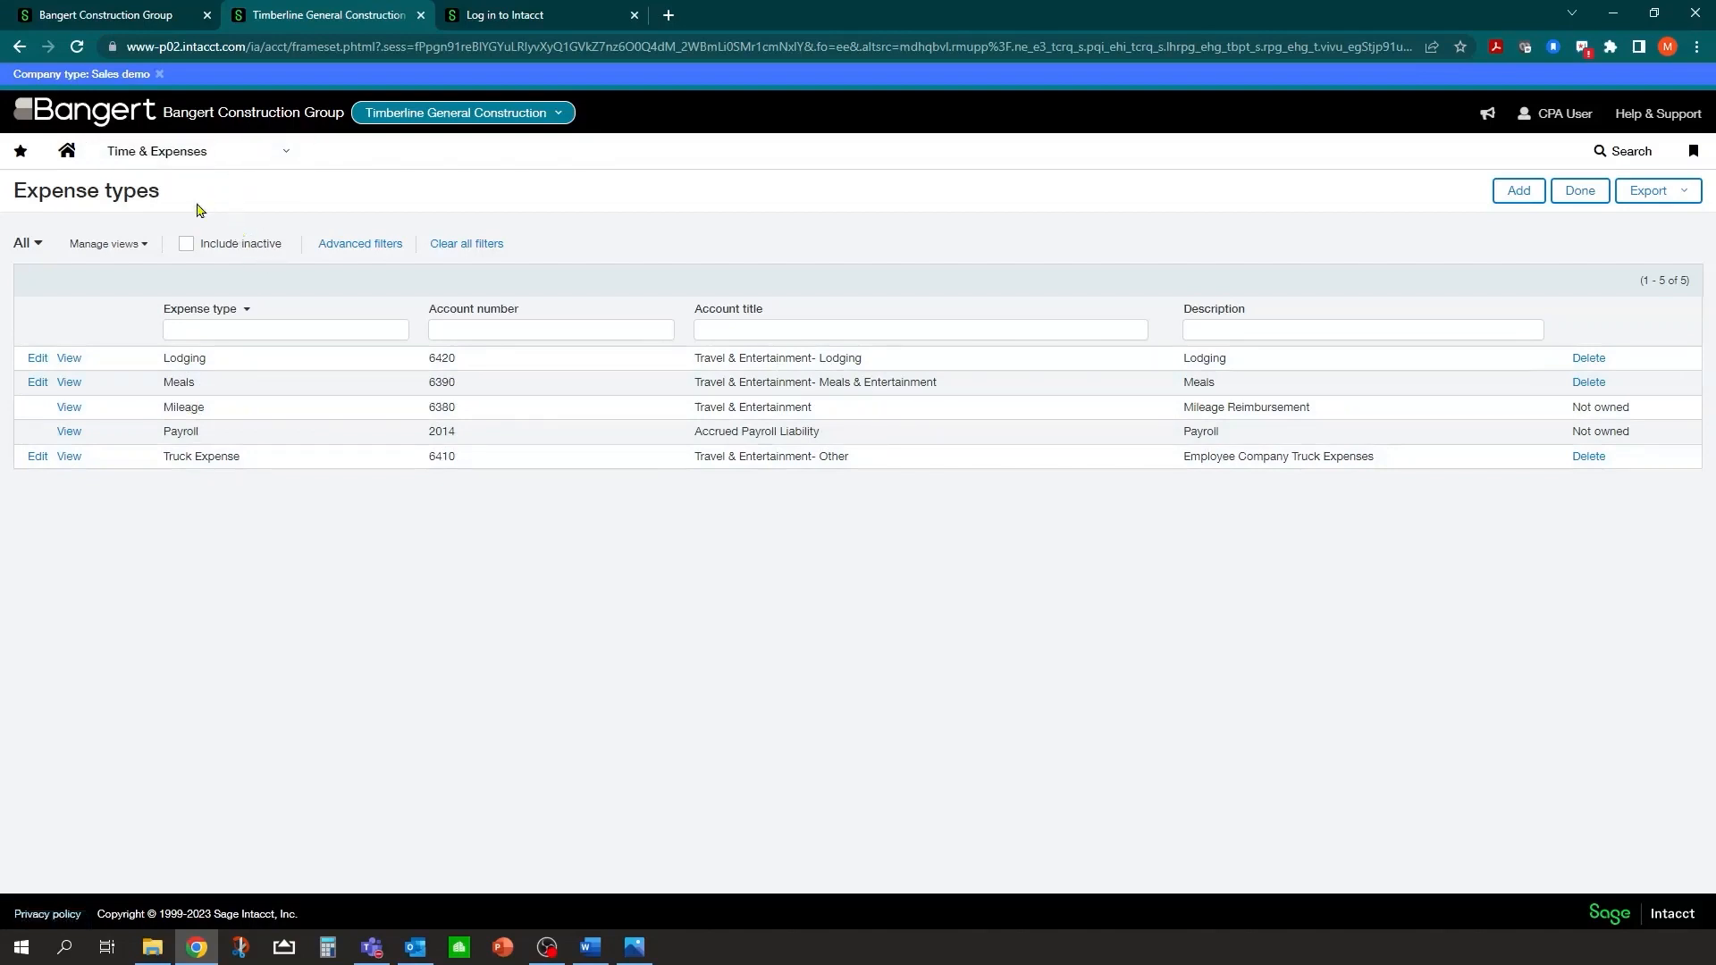
# Step: Leave the expense types for the home page, and log in as the employee user in the separate login session with the account password
pyautogui.click(68, 154)
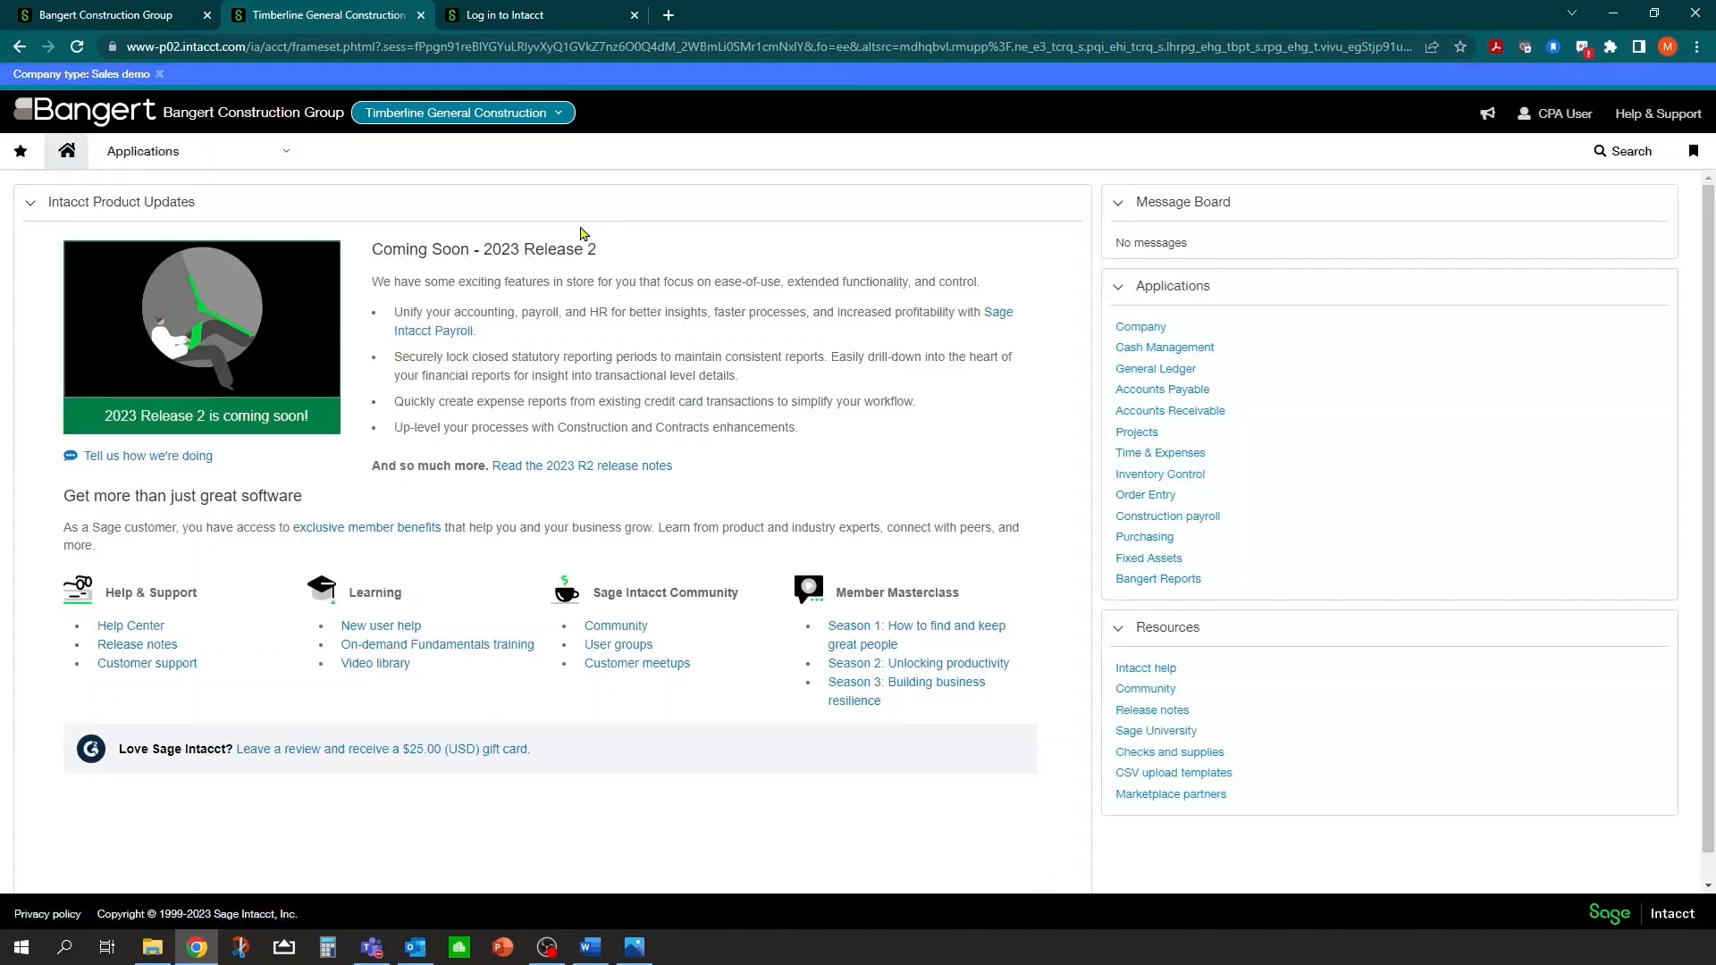
pyautogui.click(160, 80)
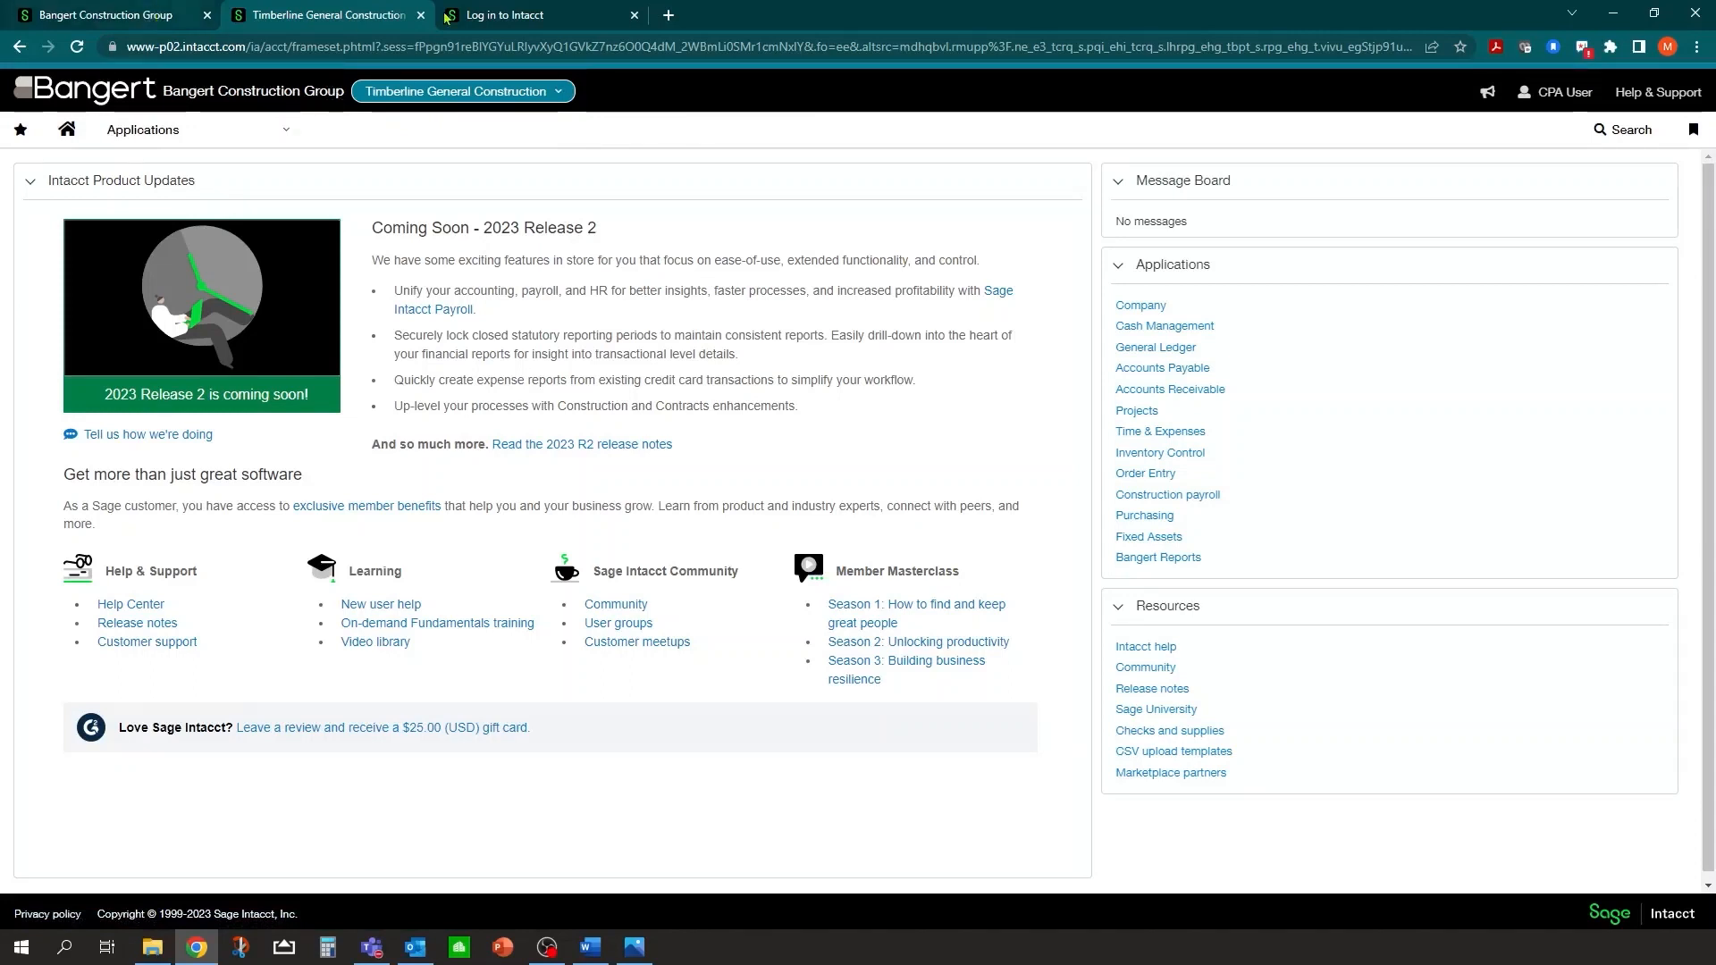
pyautogui.click(542, 16)
pyautogui.click(771, 414)
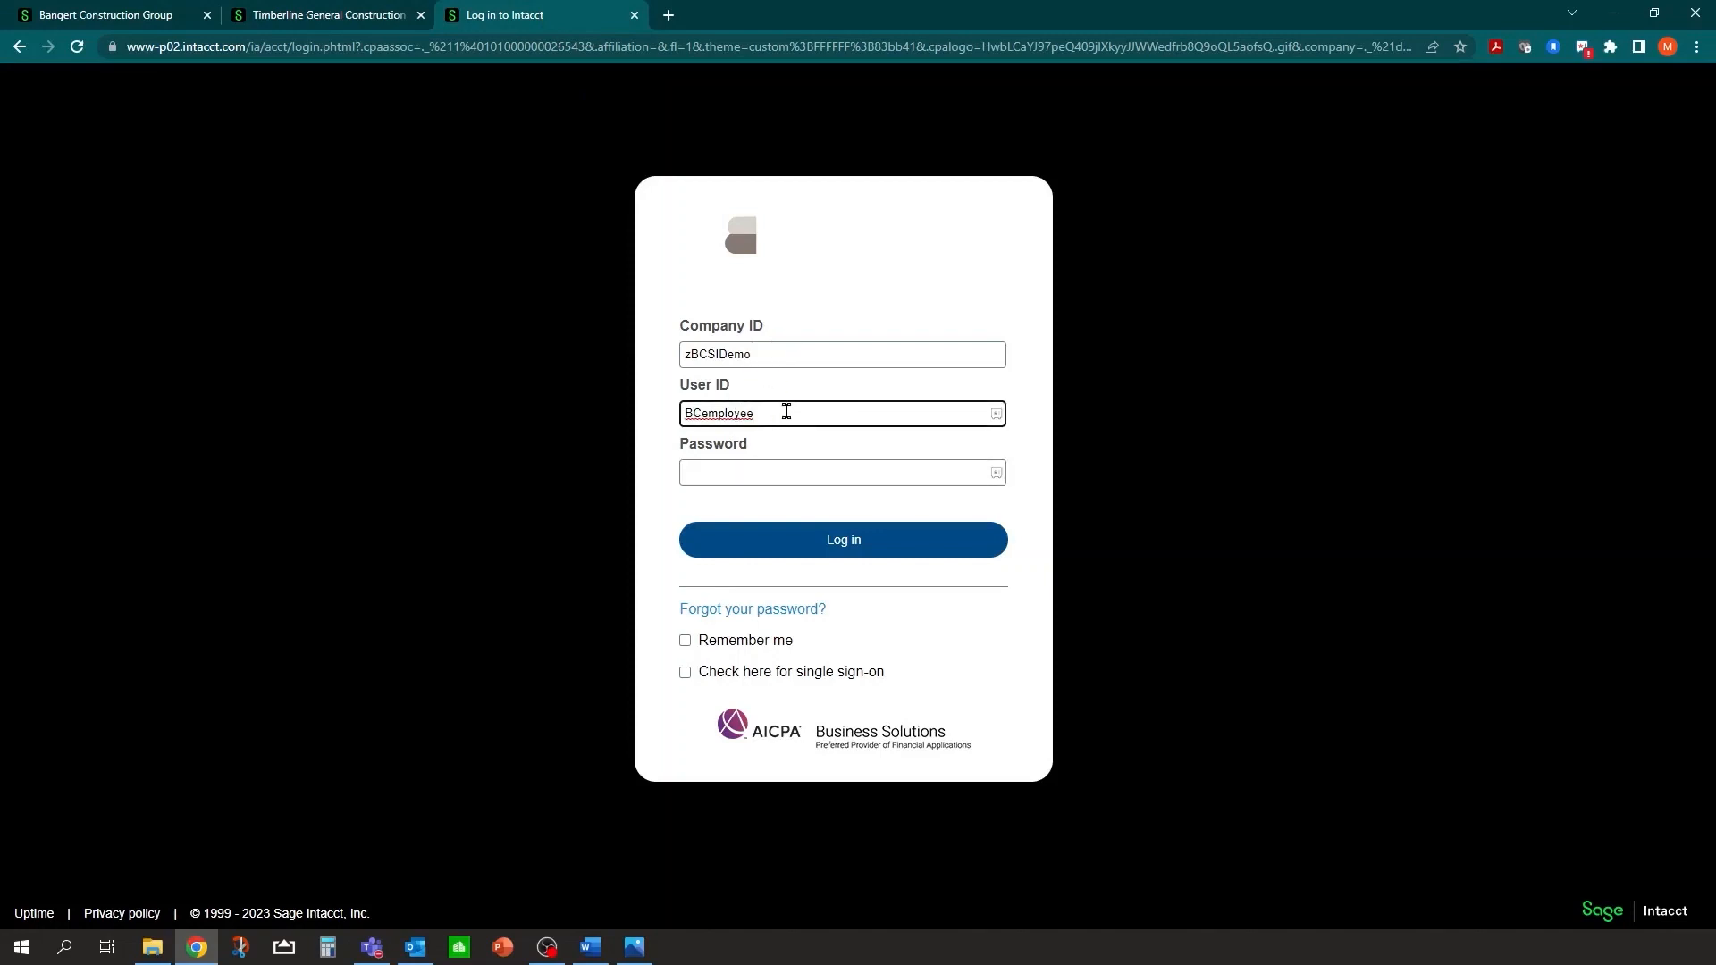
pyautogui.click(767, 472)
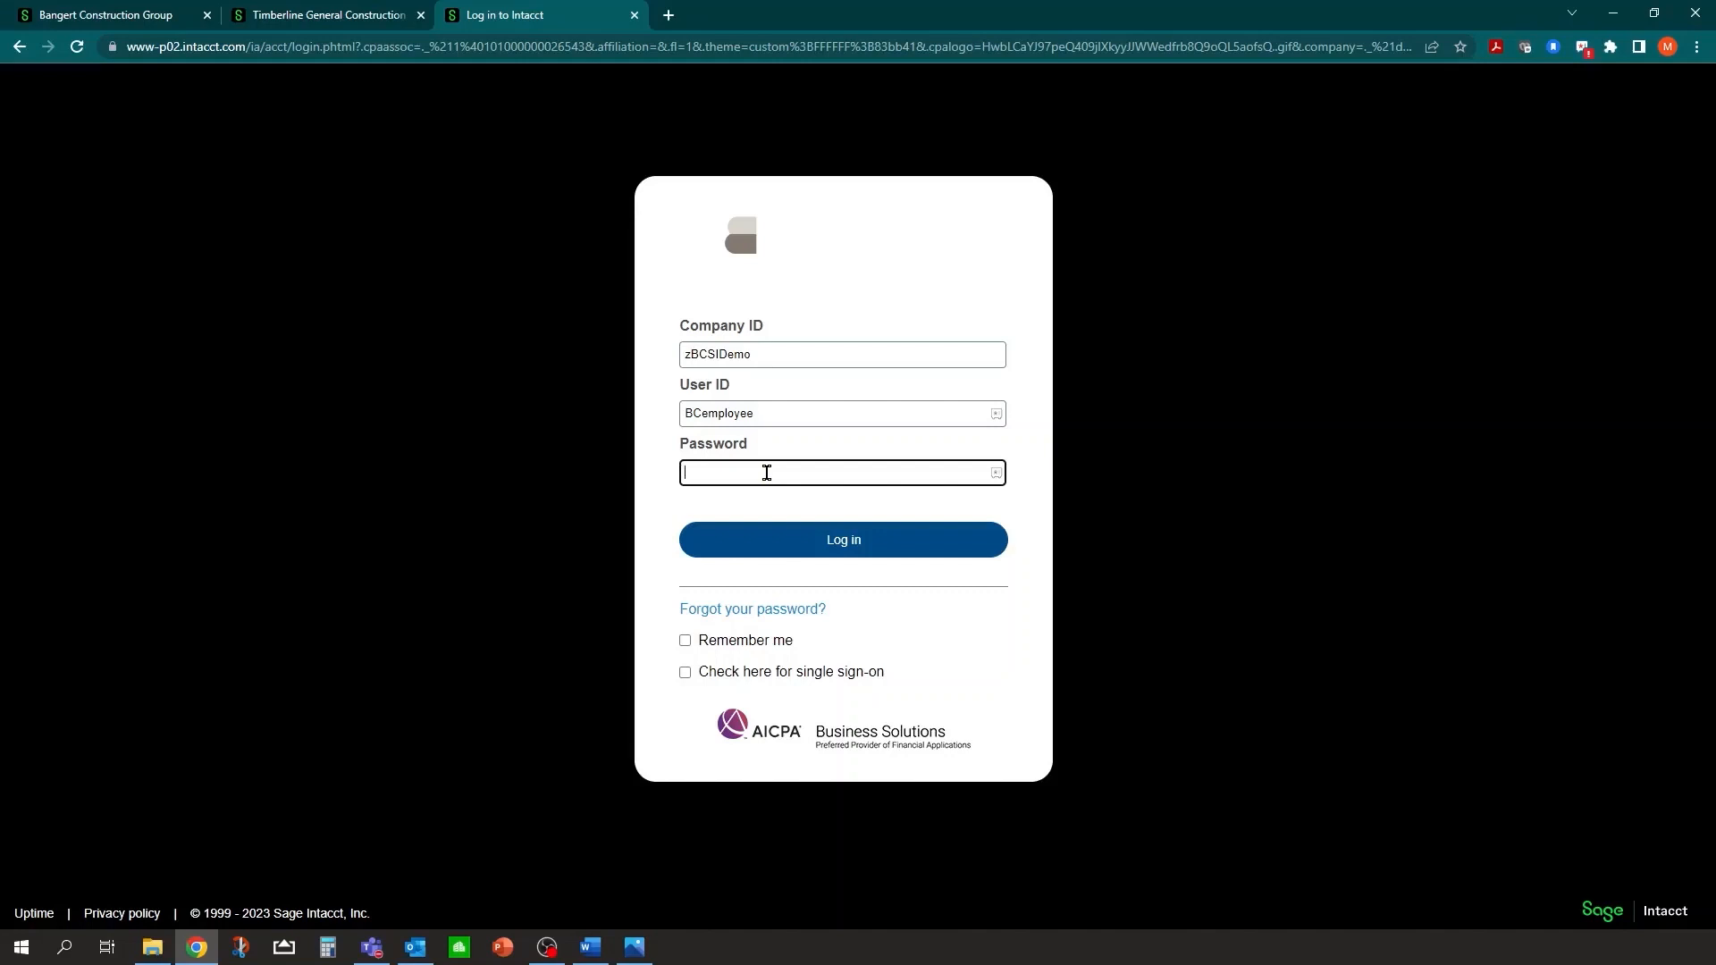
pyautogui.write('•••••••••••••')
pyautogui.press('Return')
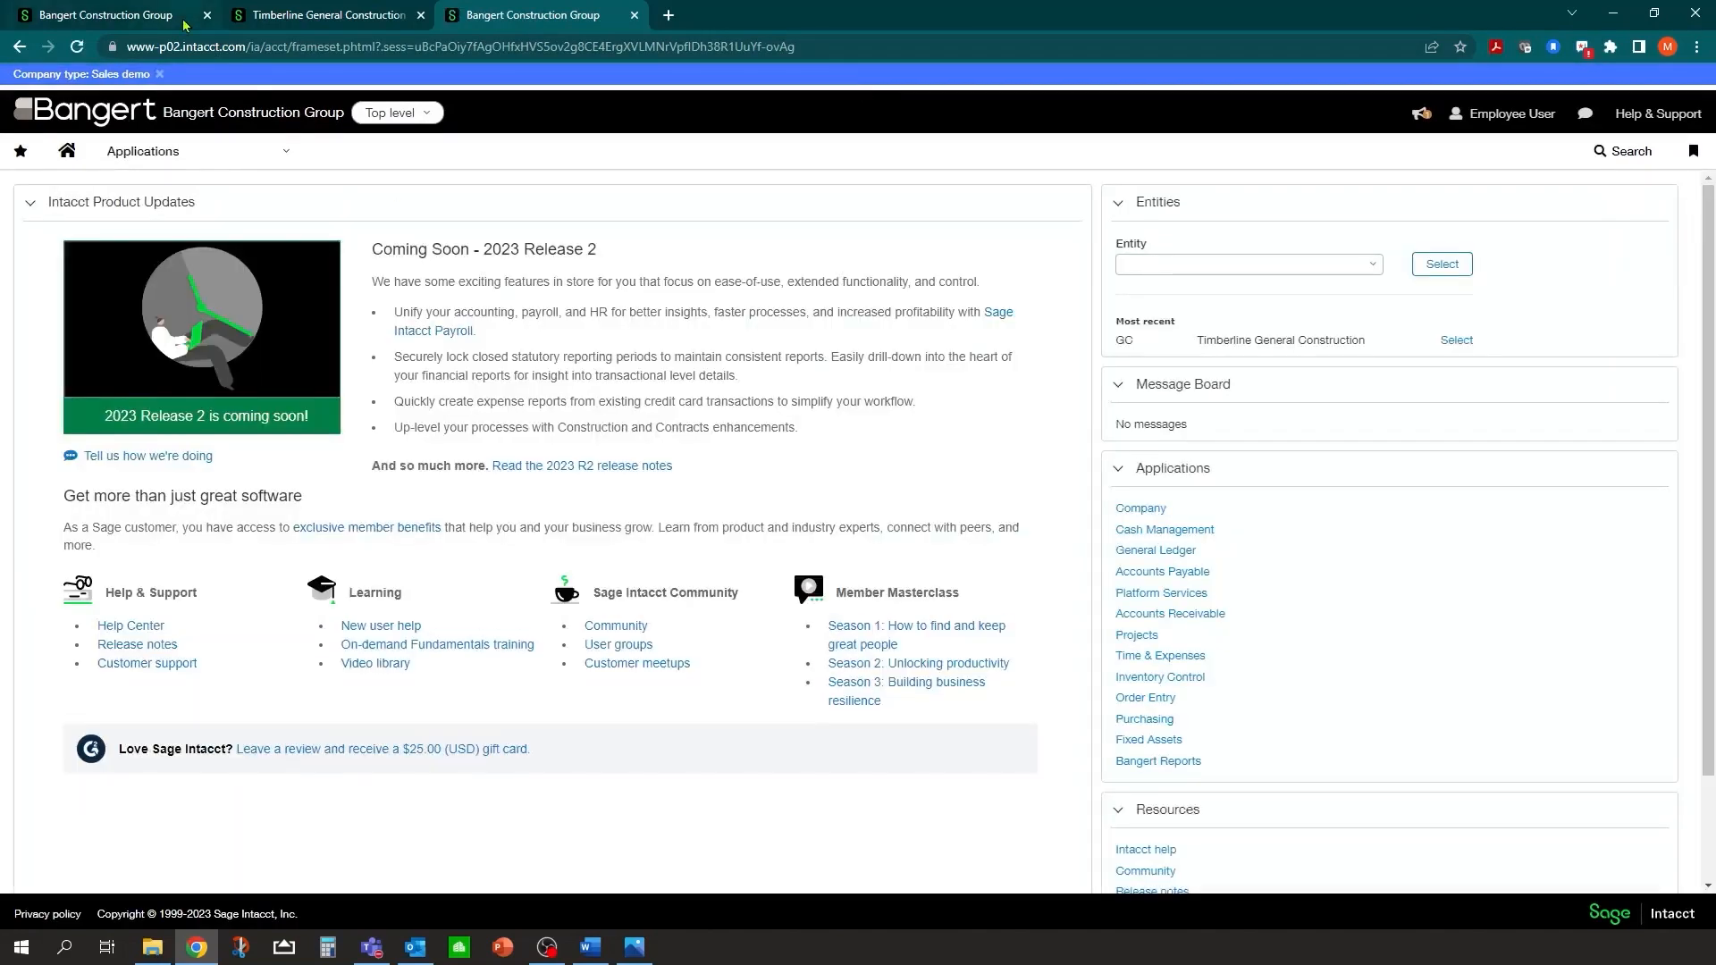
# Step: Switch to the entity GC--Timeline General Construction and start a new expense report under the employee's own expenses in Time & Expenses
pyautogui.click(420, 115)
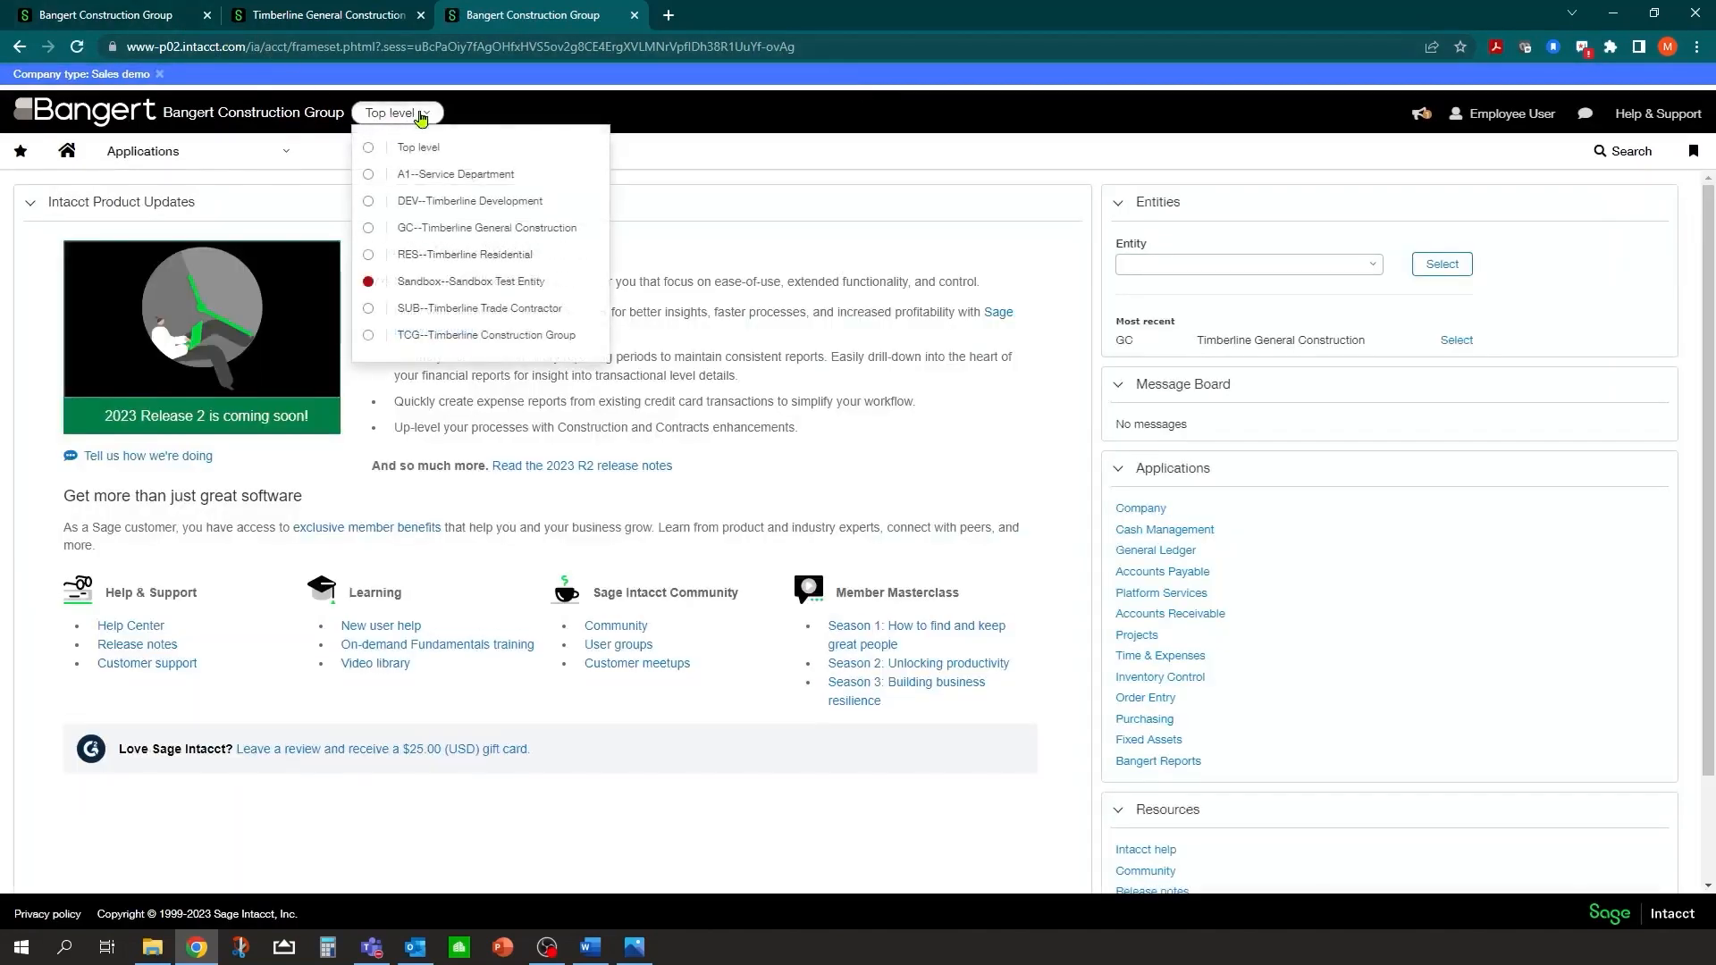
pyautogui.click(444, 230)
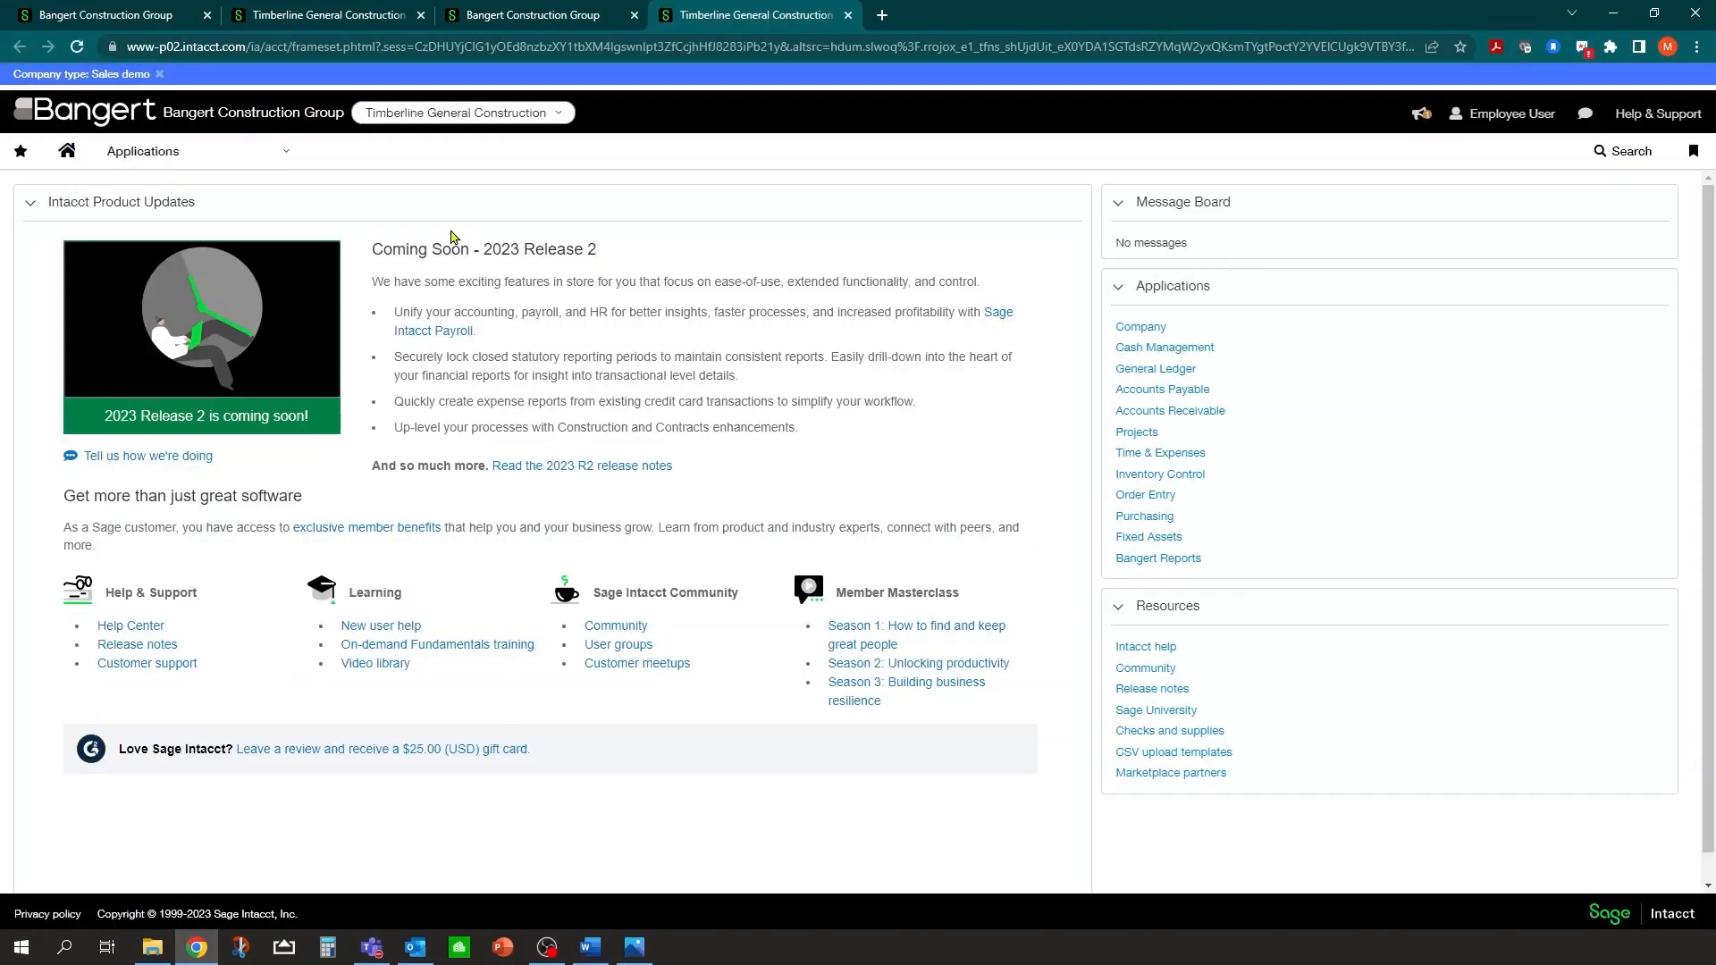
pyautogui.click(277, 160)
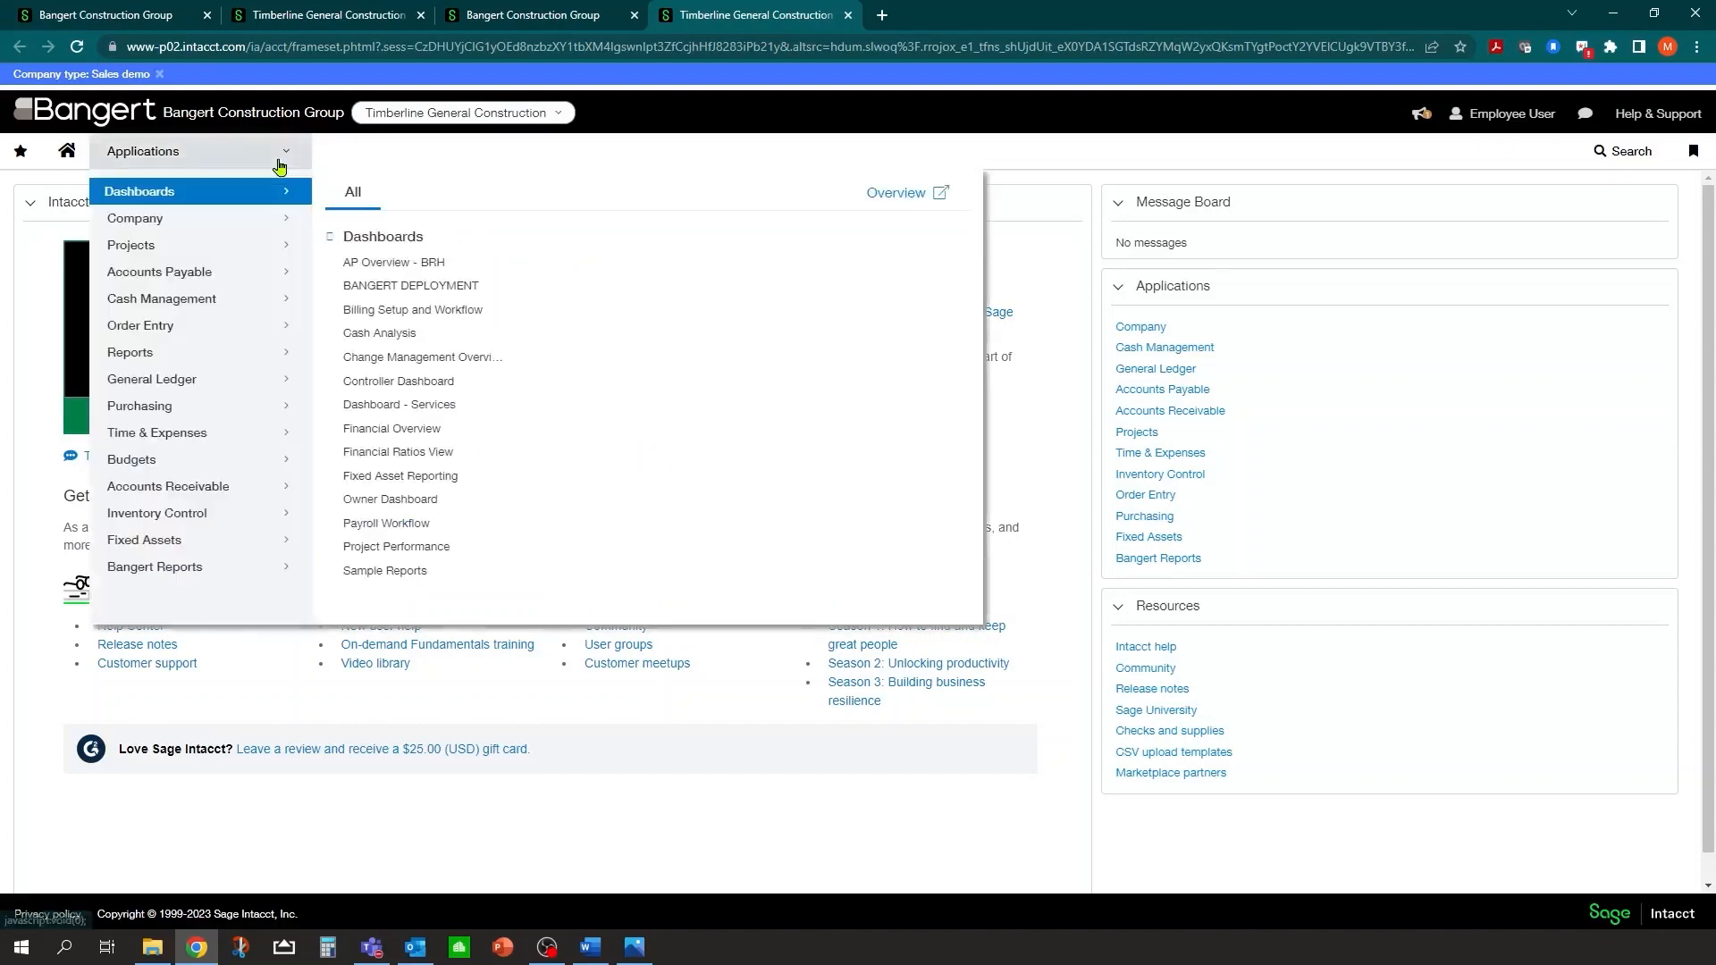
pyautogui.moveTo(192, 442)
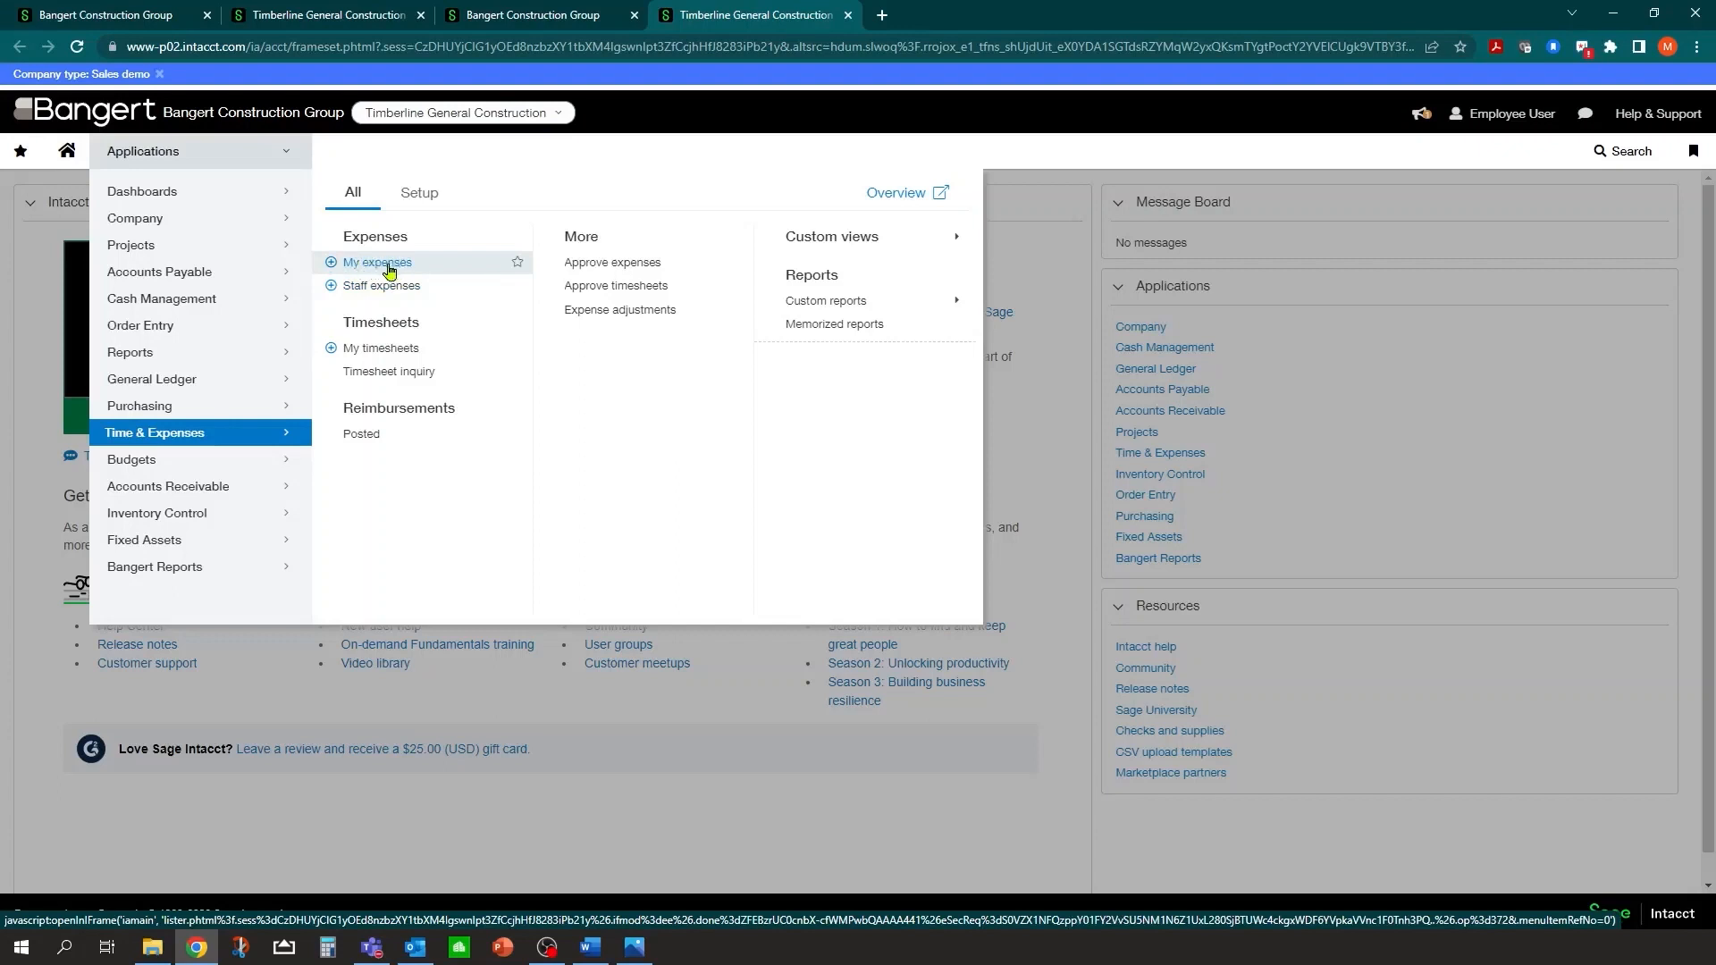
pyautogui.click(331, 263)
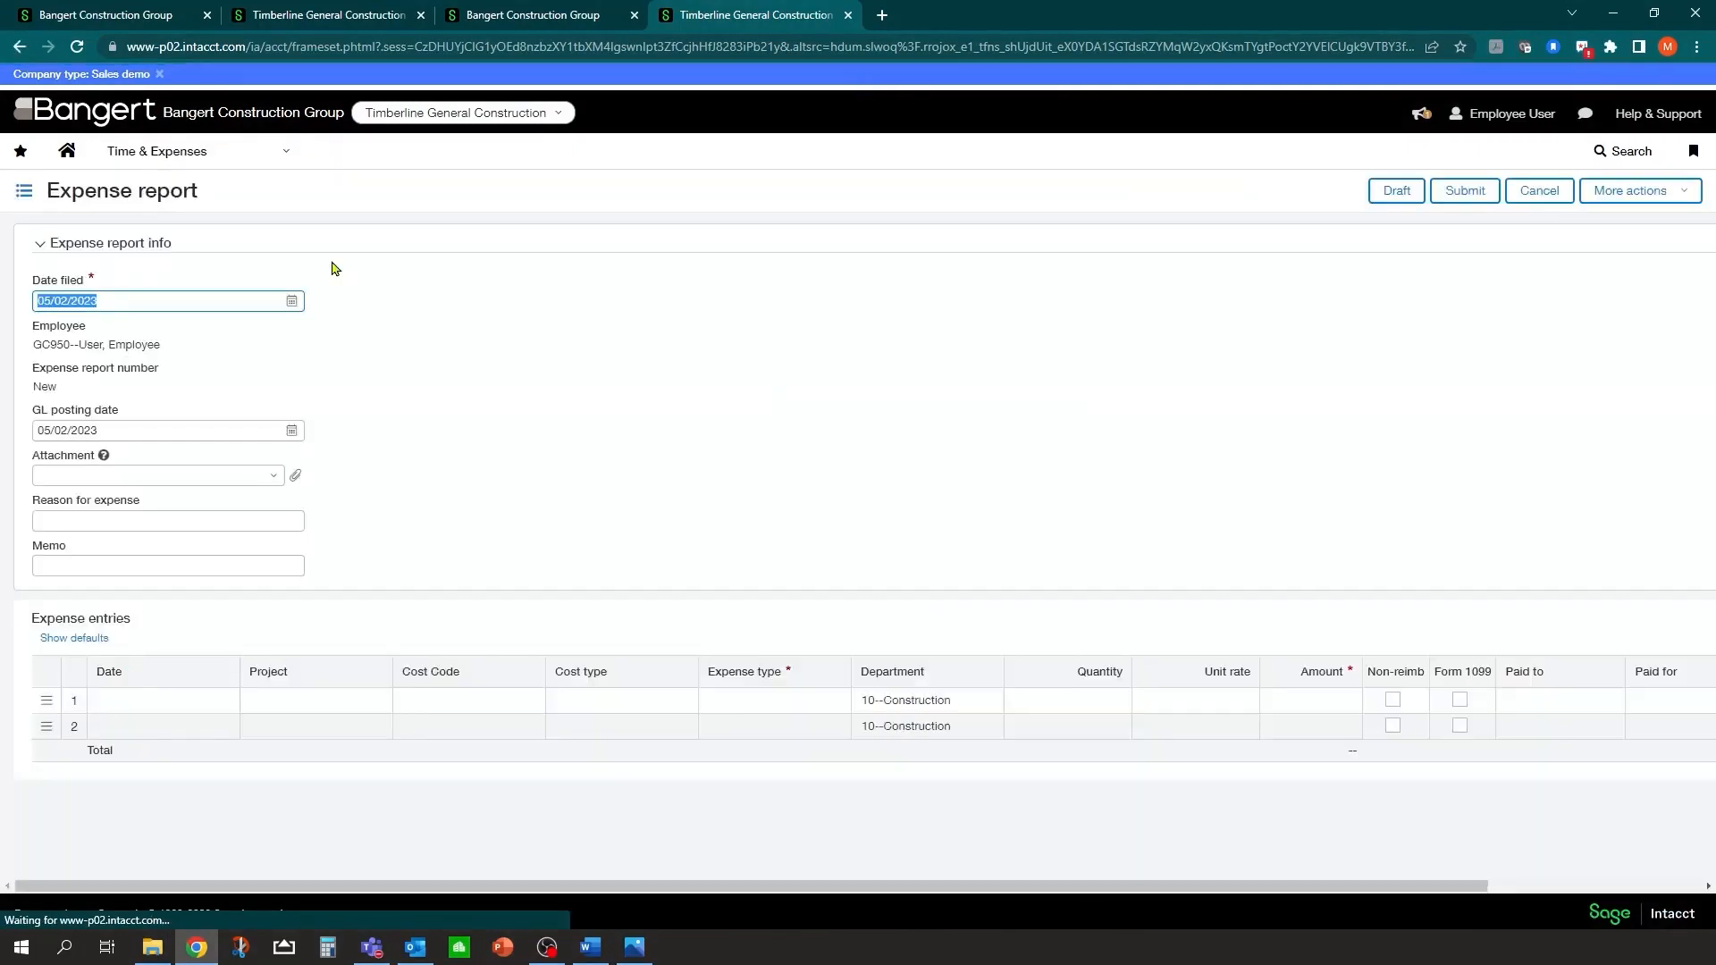
# Step: Set the expense report's filing date to 04/30/2023
pyautogui.click(145, 300)
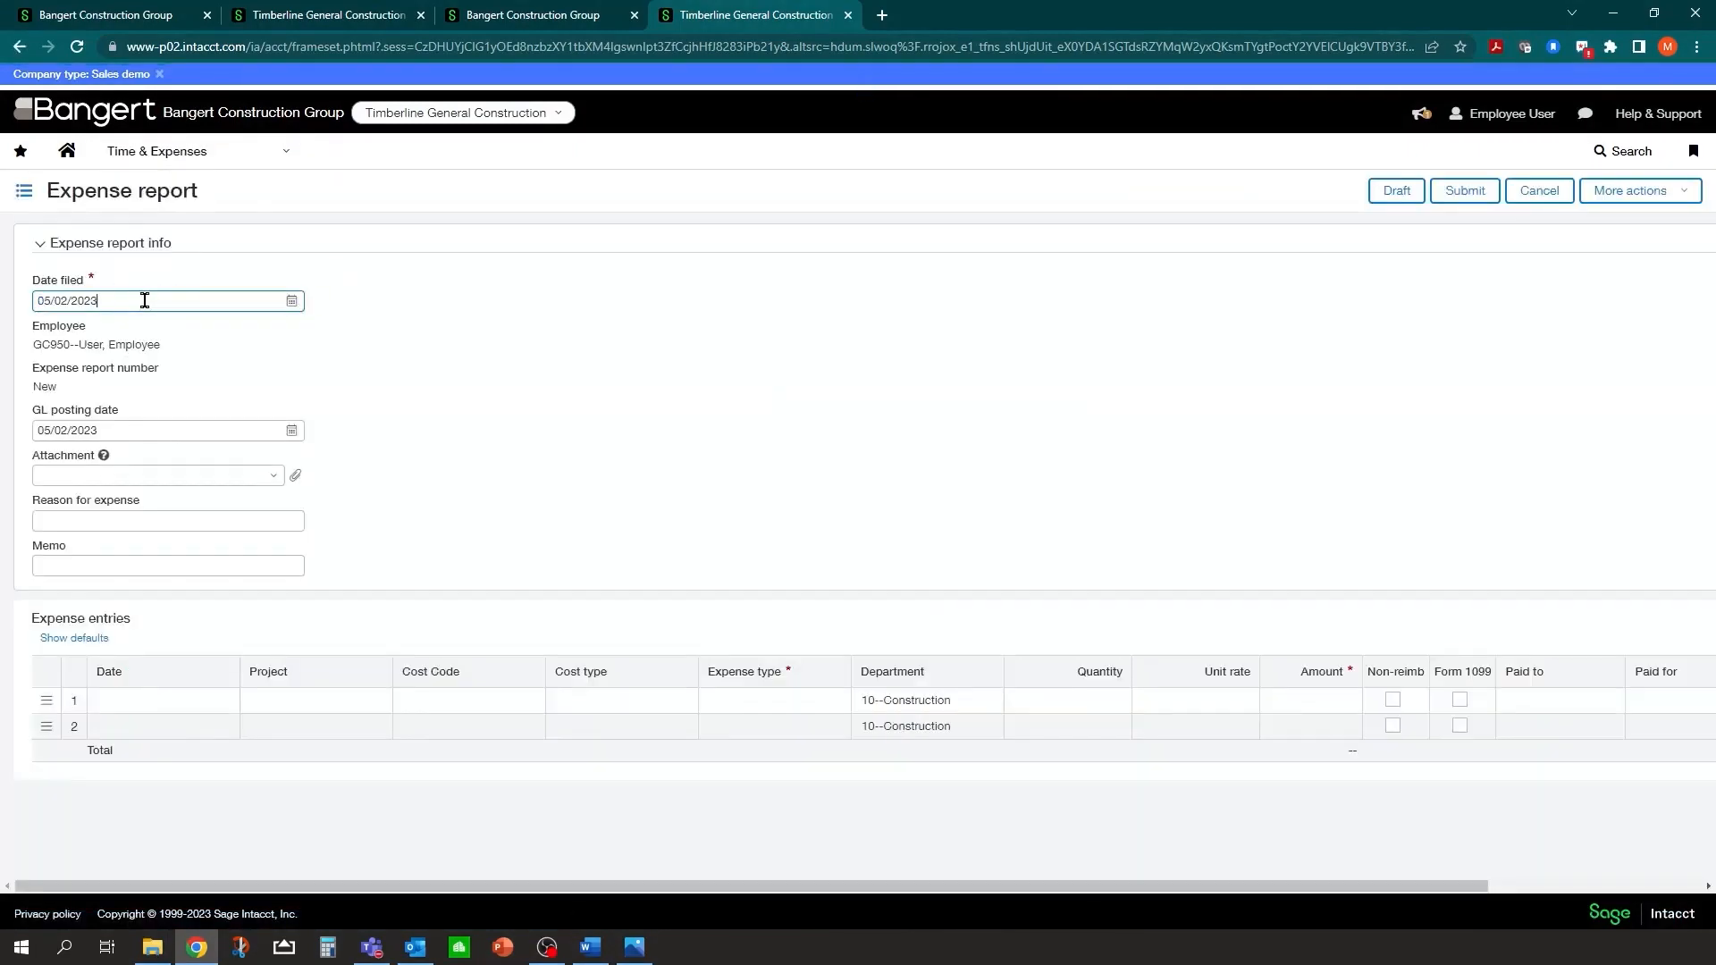
pyautogui.click(292, 302)
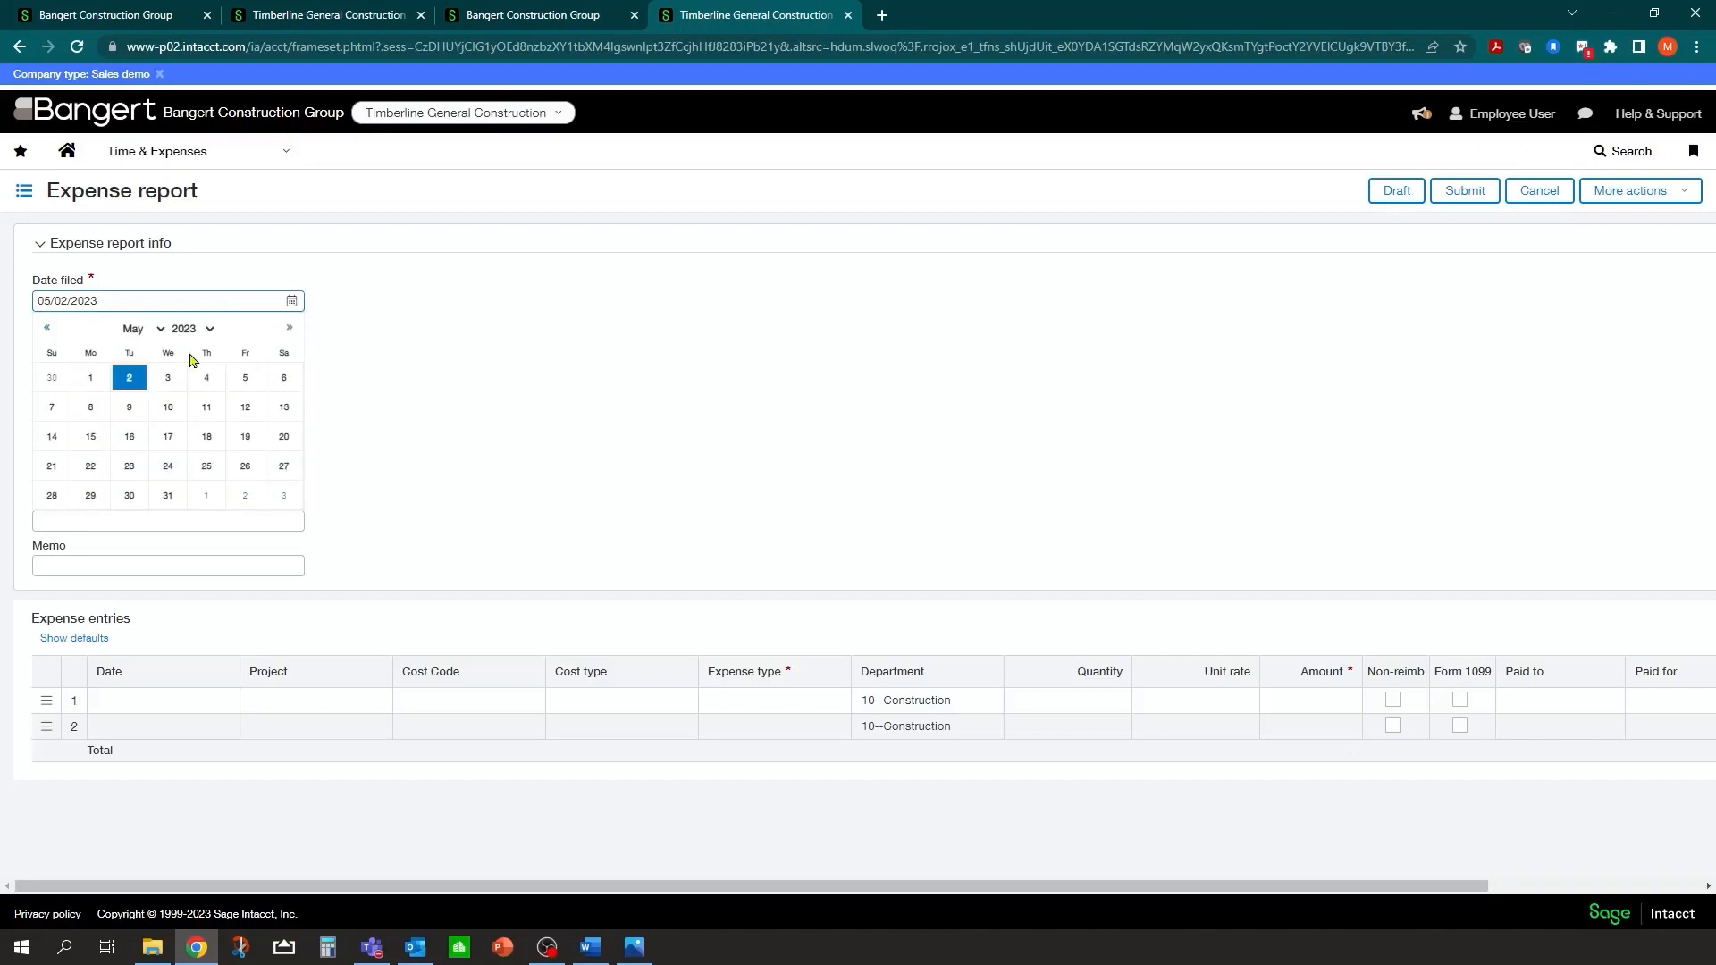
pyautogui.click(46, 328)
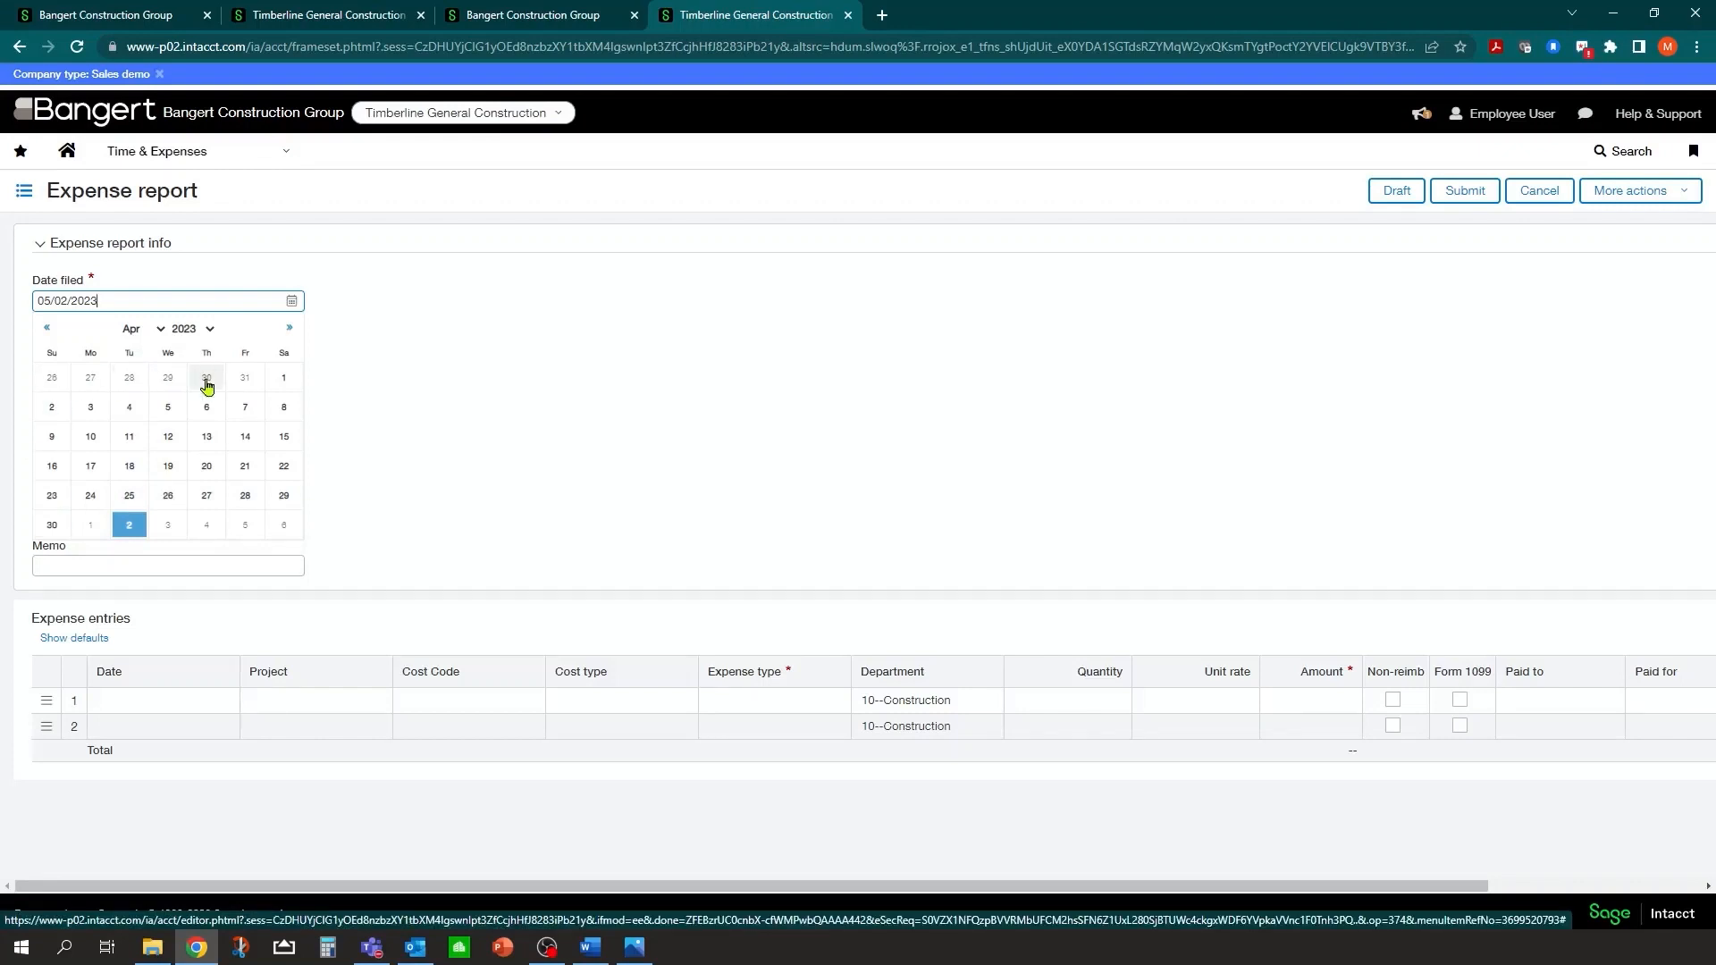
pyautogui.click(51, 526)
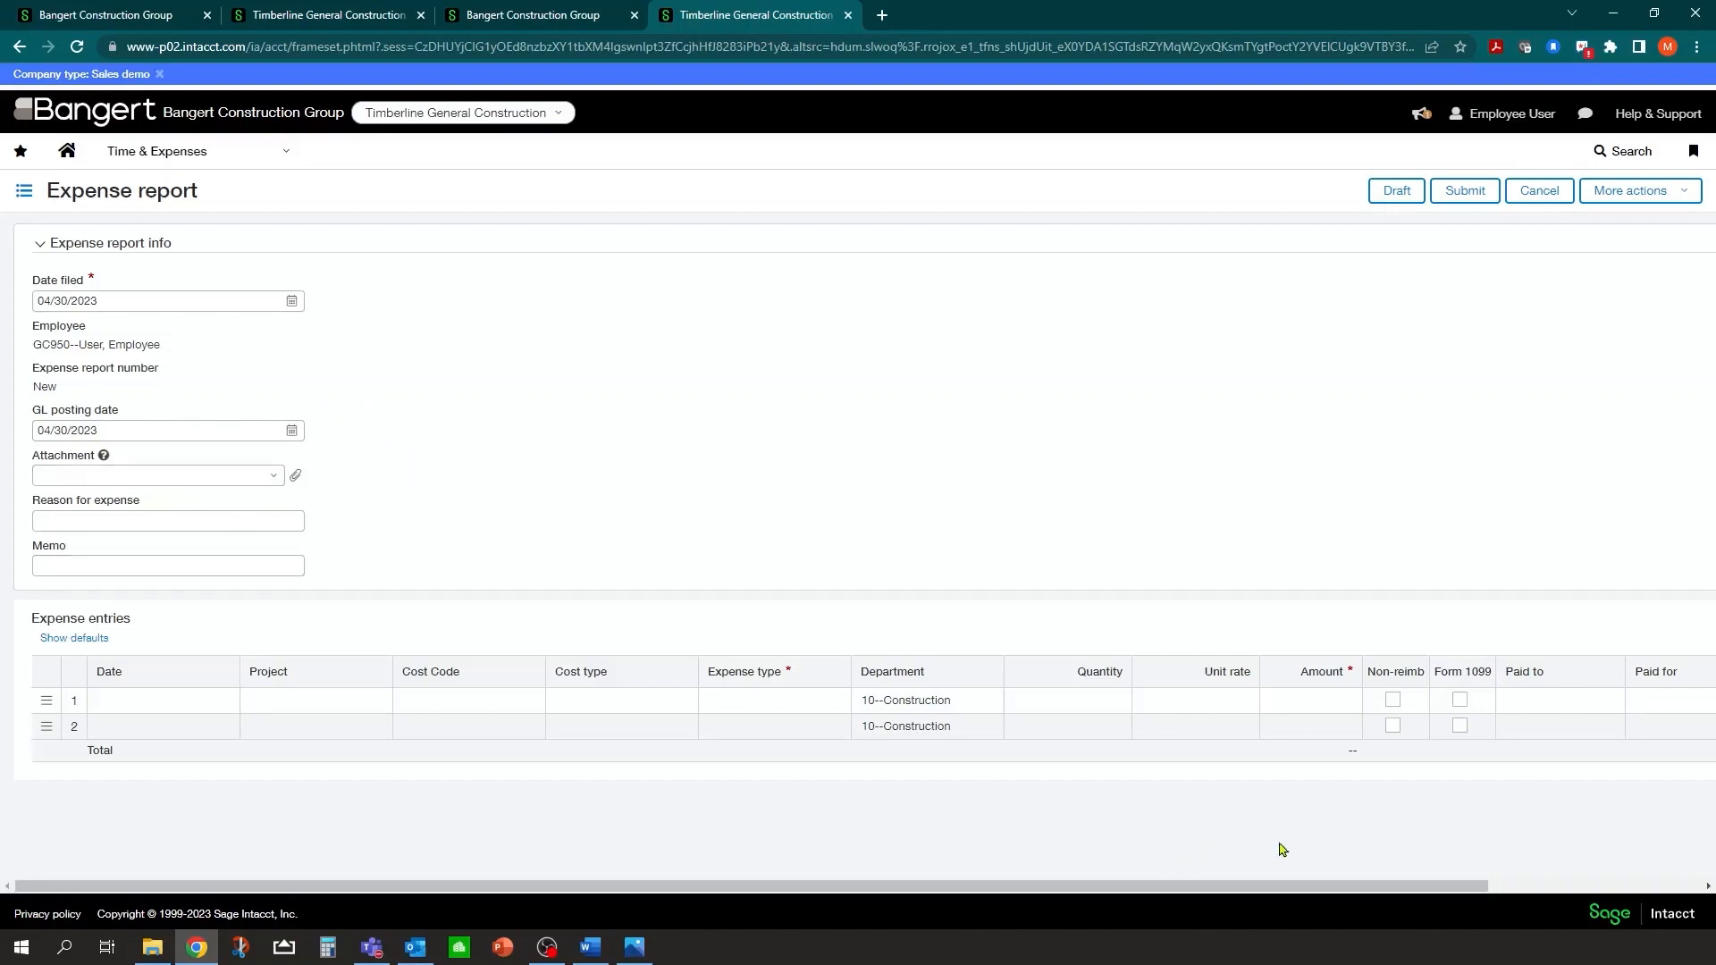
# Step: Enter "4-30 Expense Report" as the reason for the expense
pyautogui.click(1551, 887)
pyautogui.moveTo(1551, 889); pyautogui.dragTo(1336, 890)
pyautogui.click(192, 516)
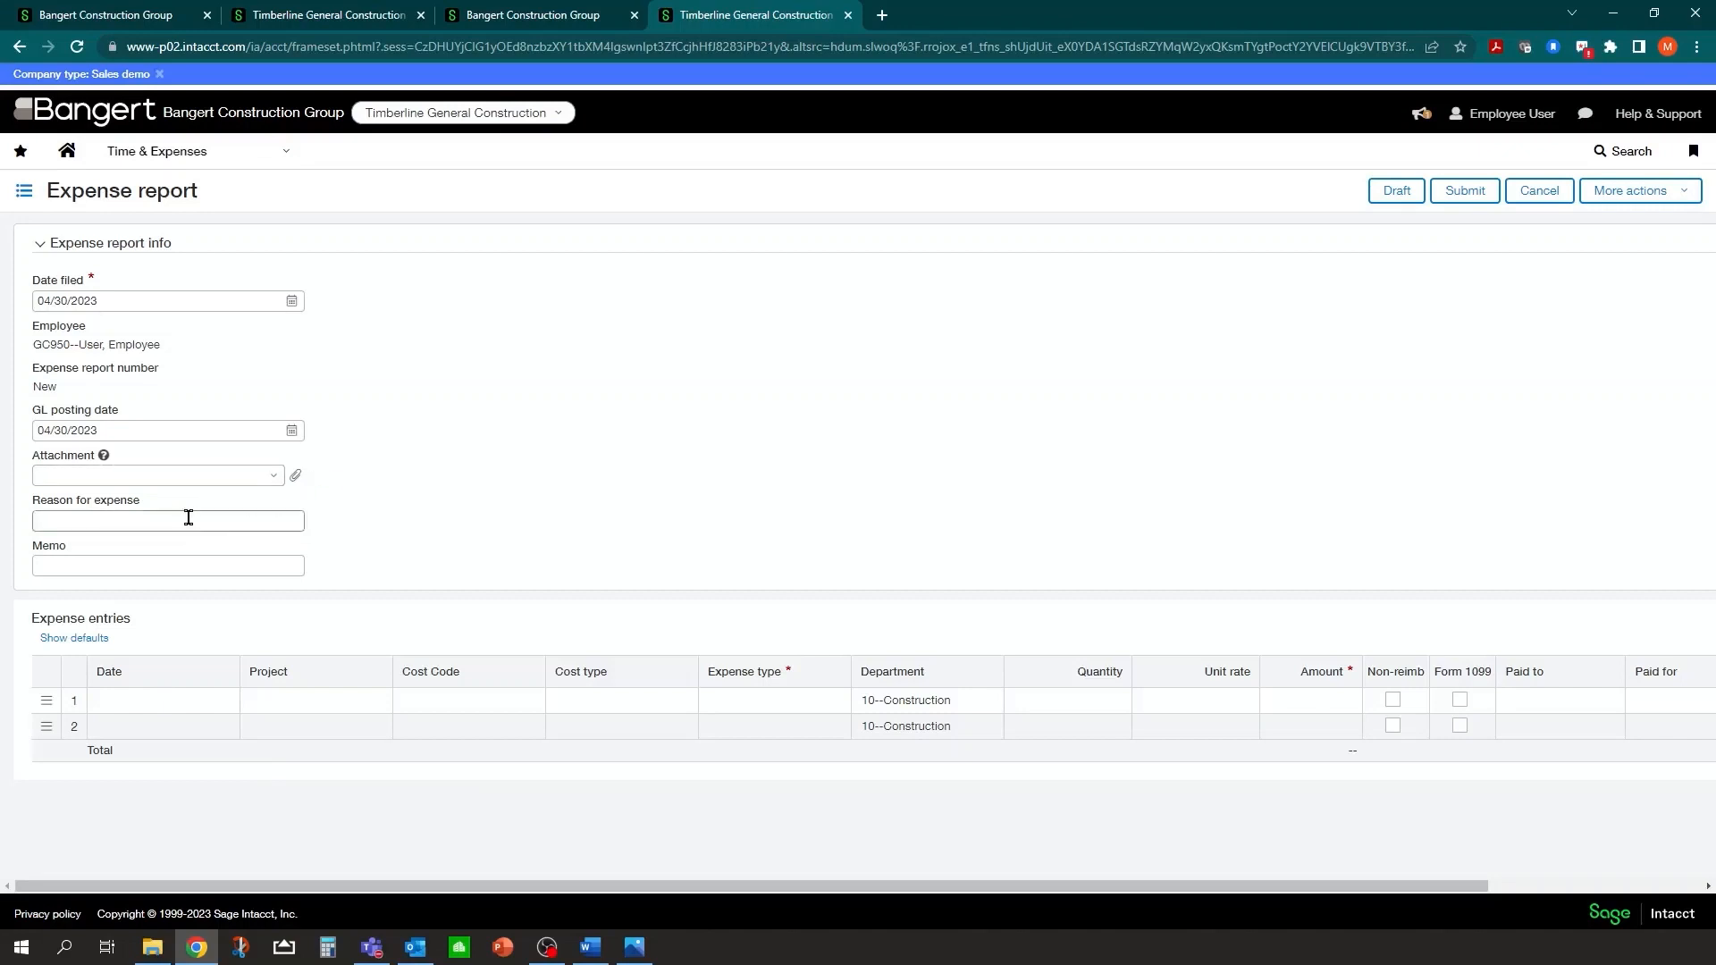
pyautogui.click(402, 460)
pyautogui.write('-30')
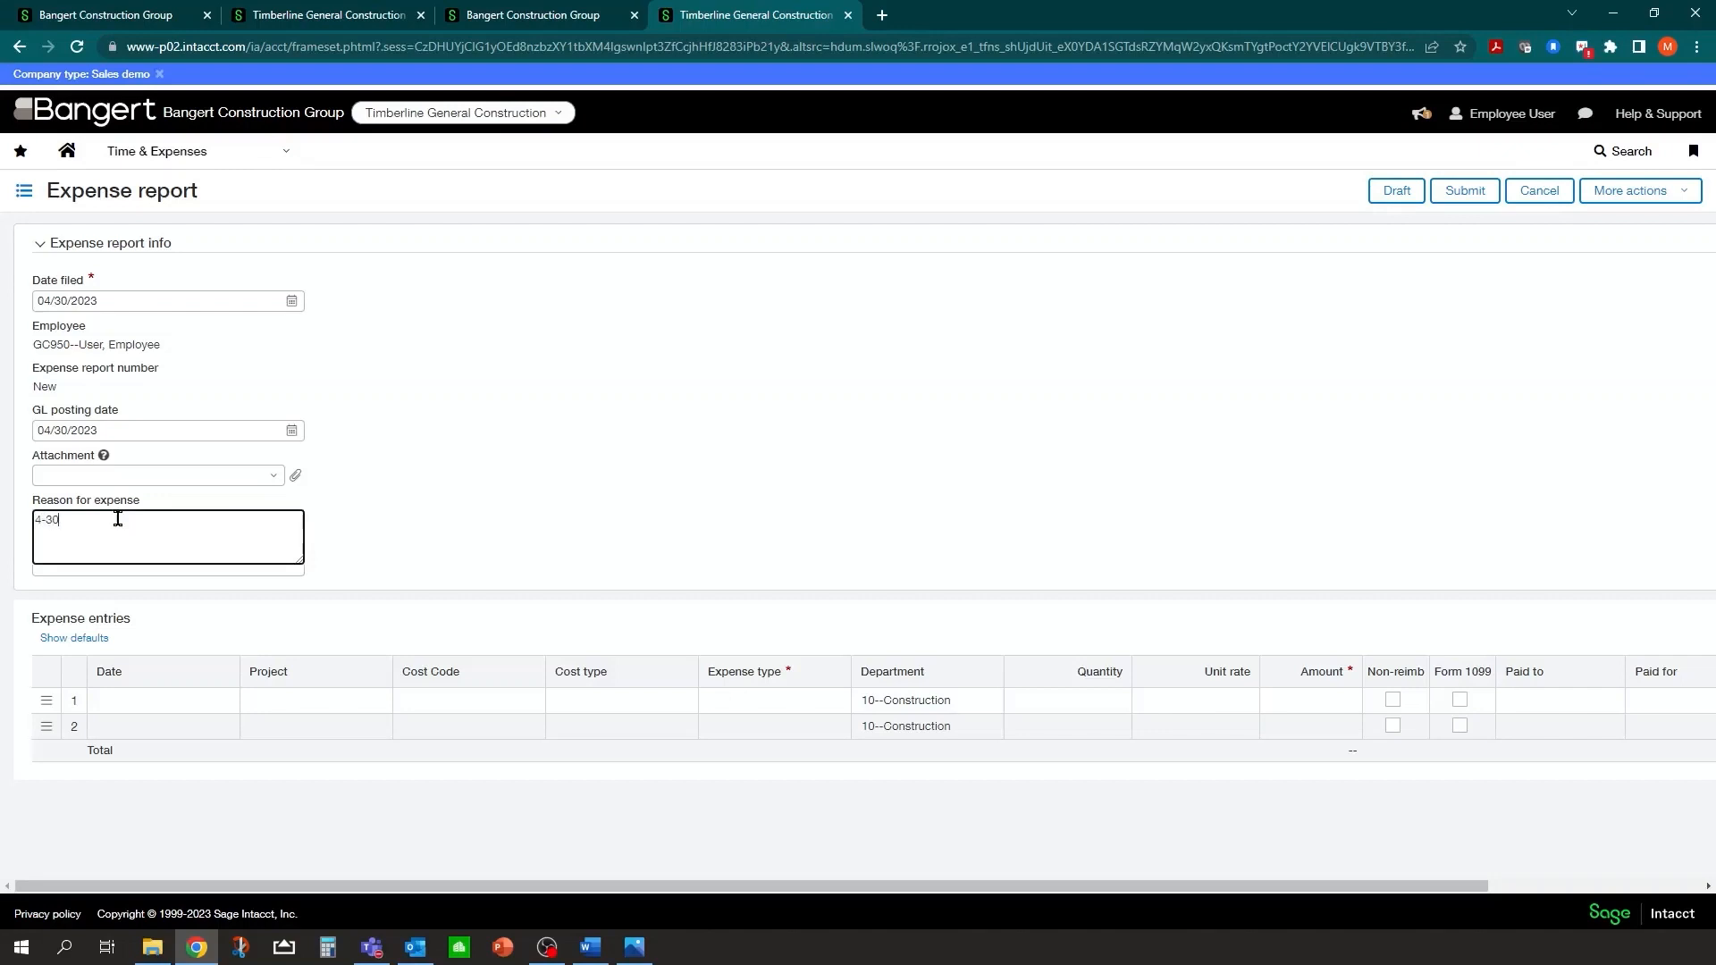
pyautogui.write(' Expense Report')
pyautogui.click(418, 484)
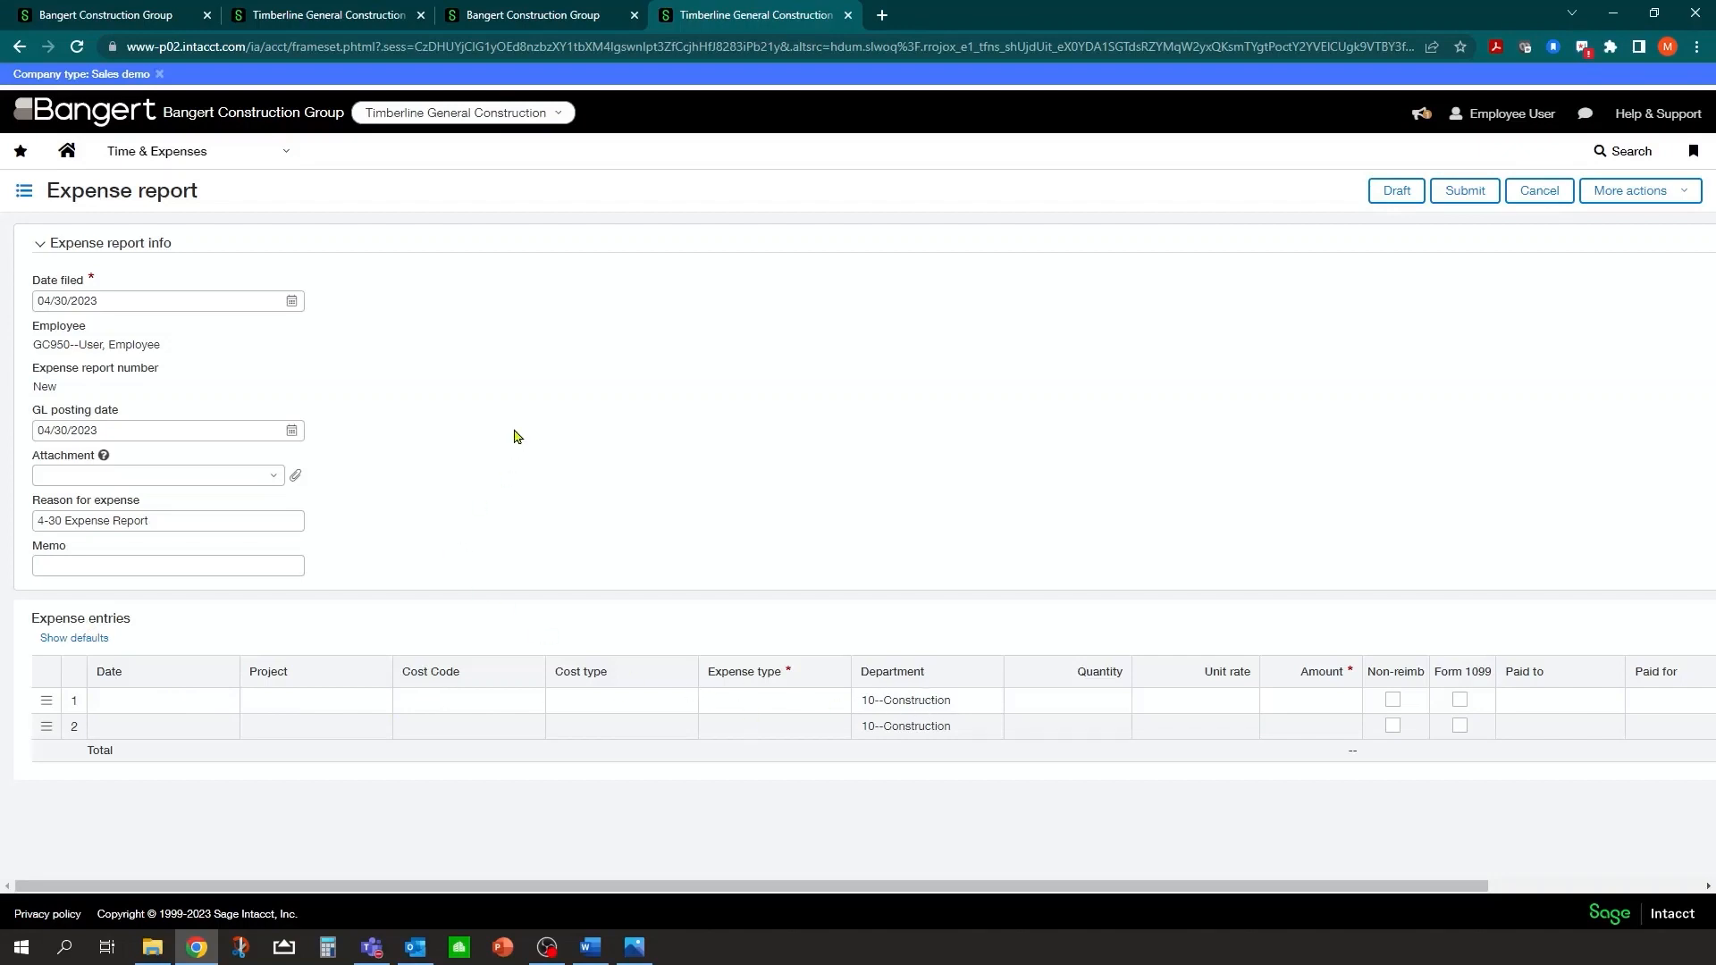
pyautogui.click(273, 475)
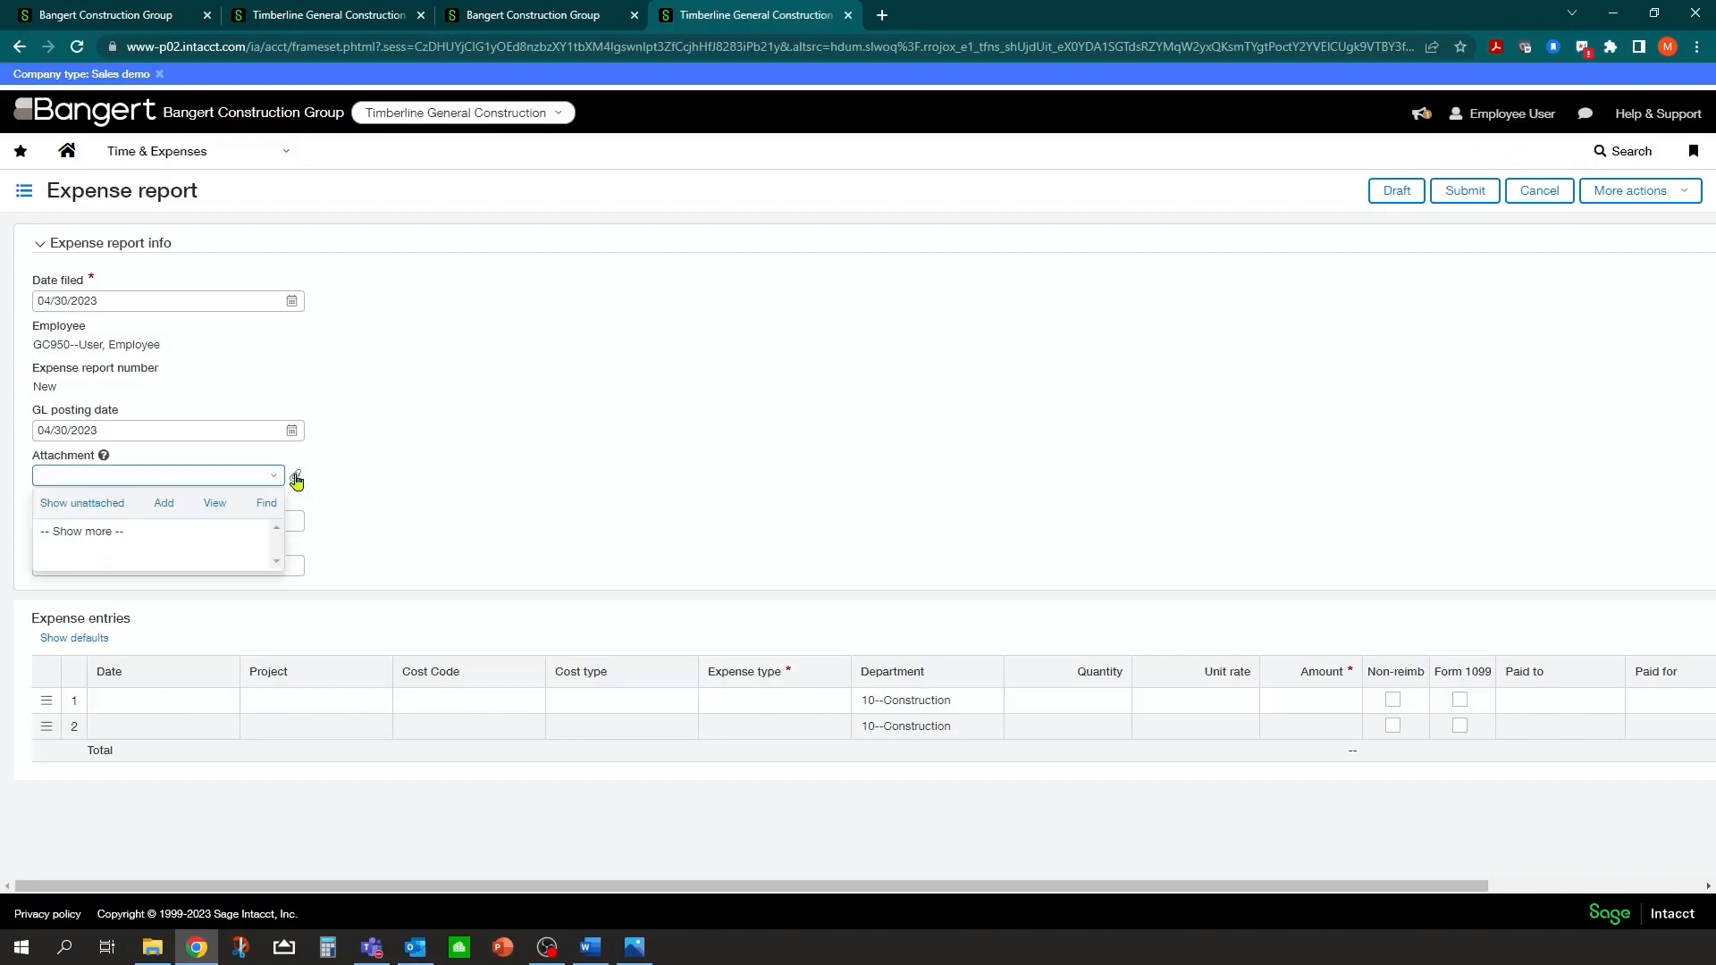
pyautogui.click(421, 447)
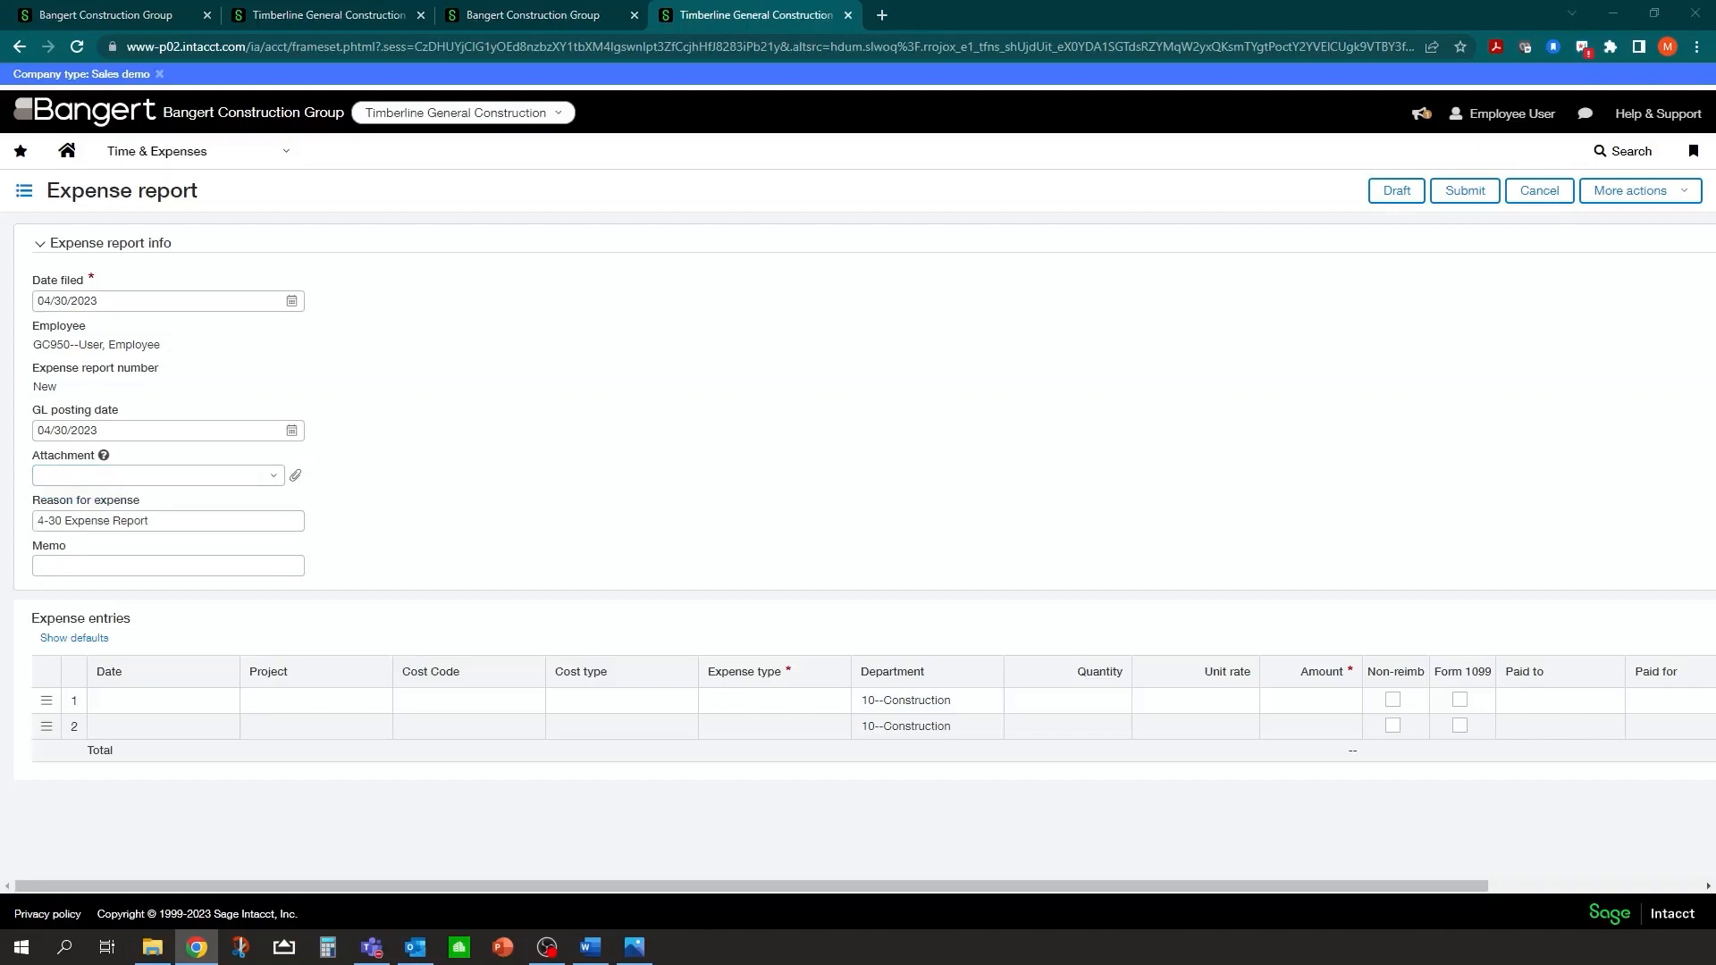
pyautogui.hotkey('alt', 'Tab')
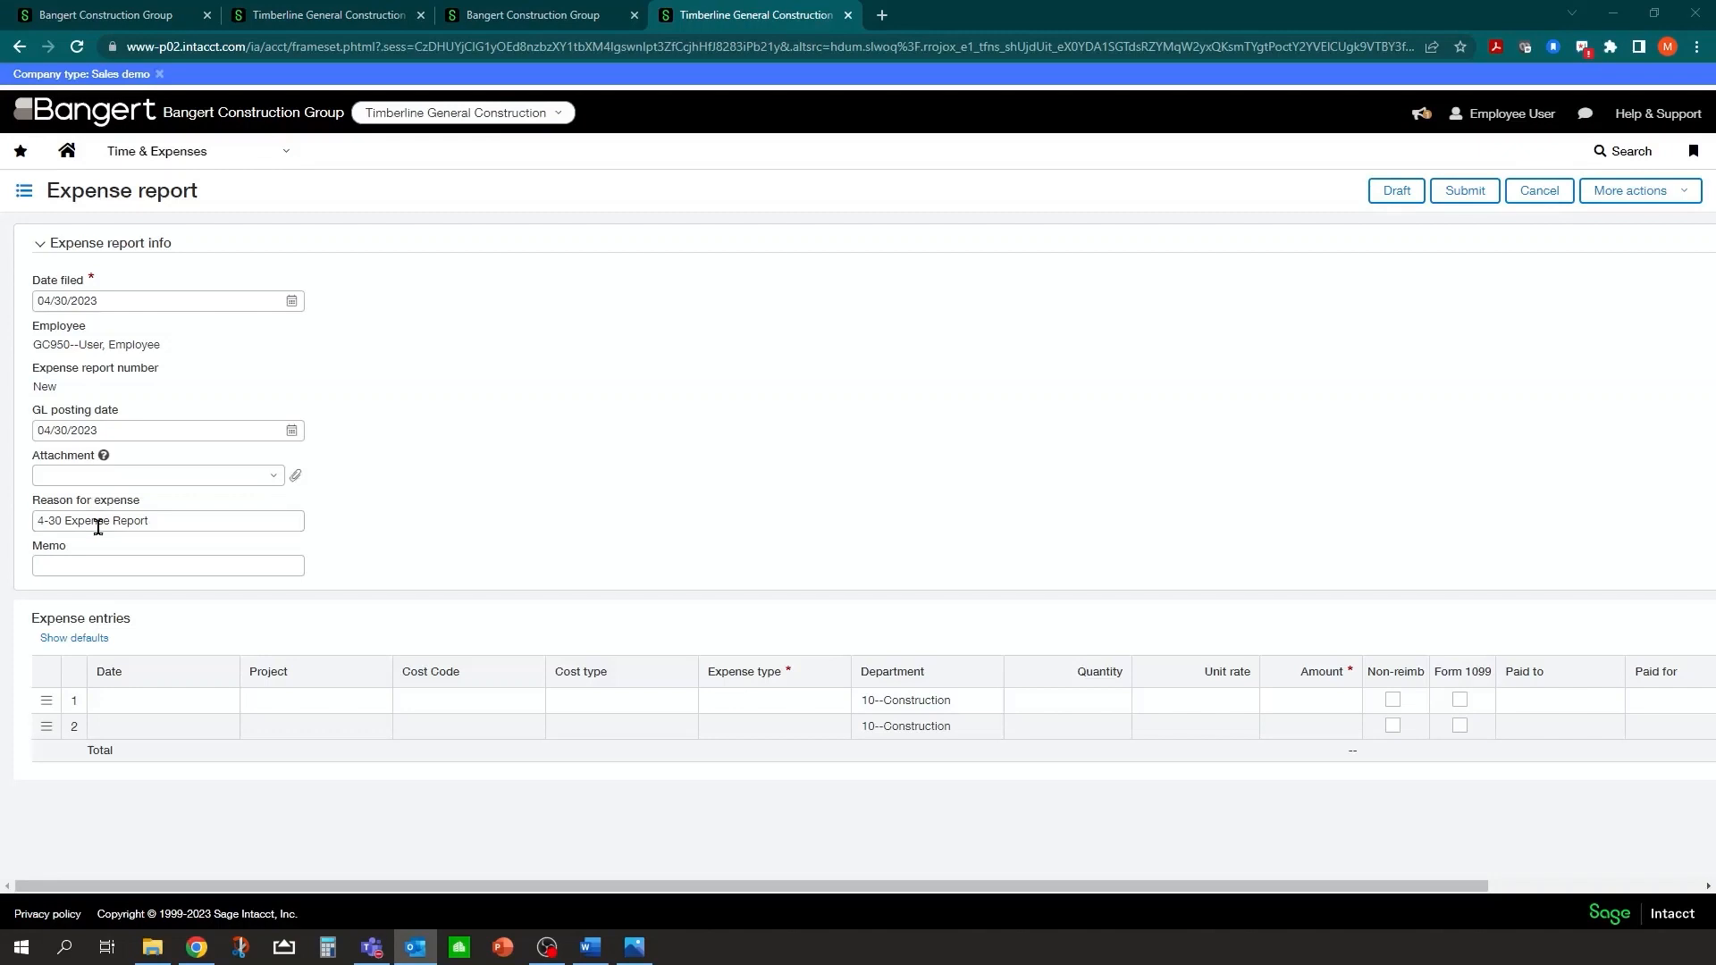
pyautogui.click(296, 483)
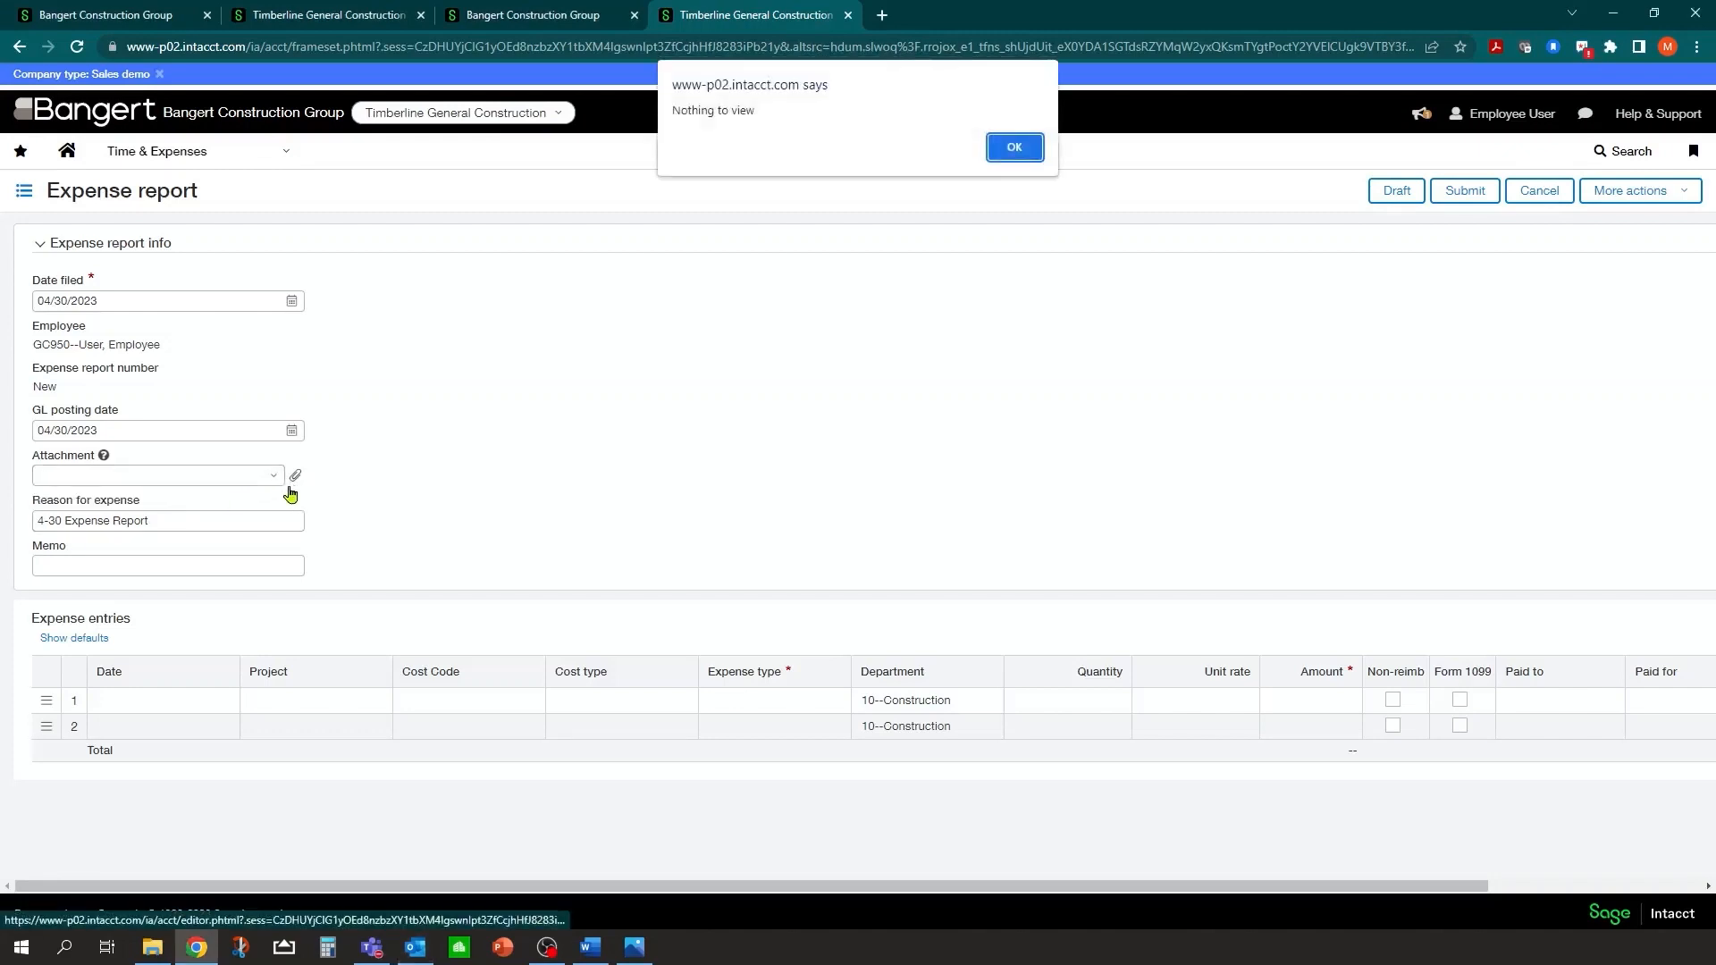
pyautogui.click(1013, 153)
# Step: Add a new attachment to the expense report with the receipt image 20230502_075908.jpg
pyautogui.click(274, 478)
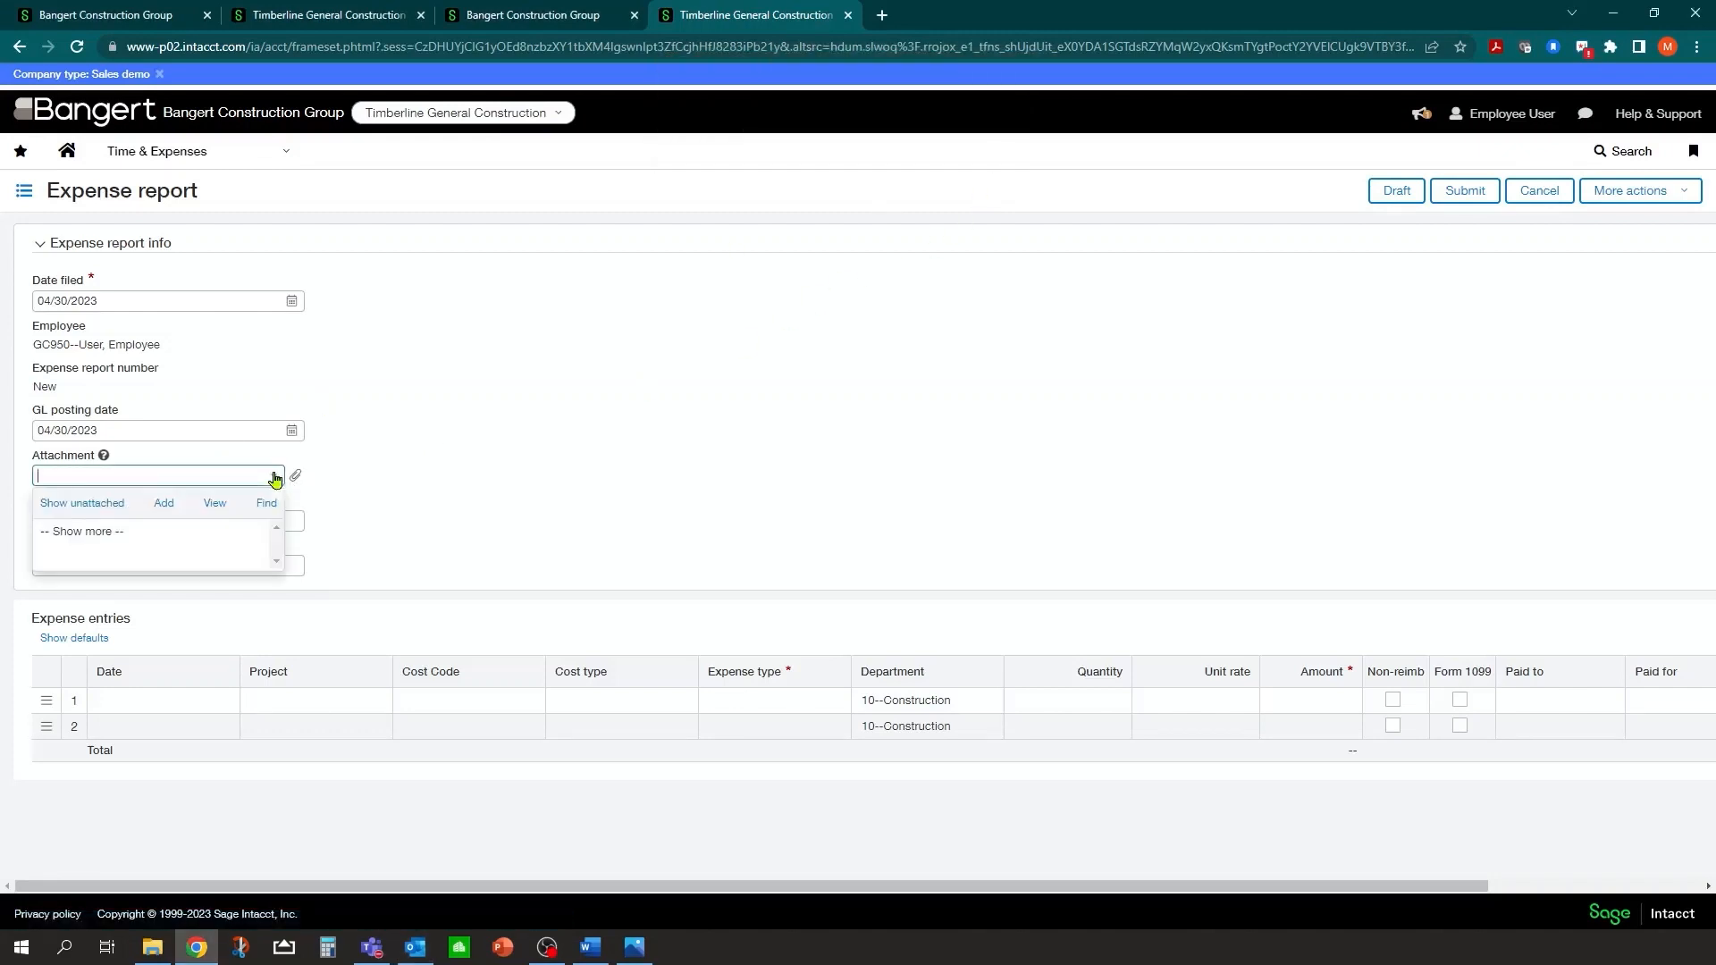
pyautogui.click(162, 509)
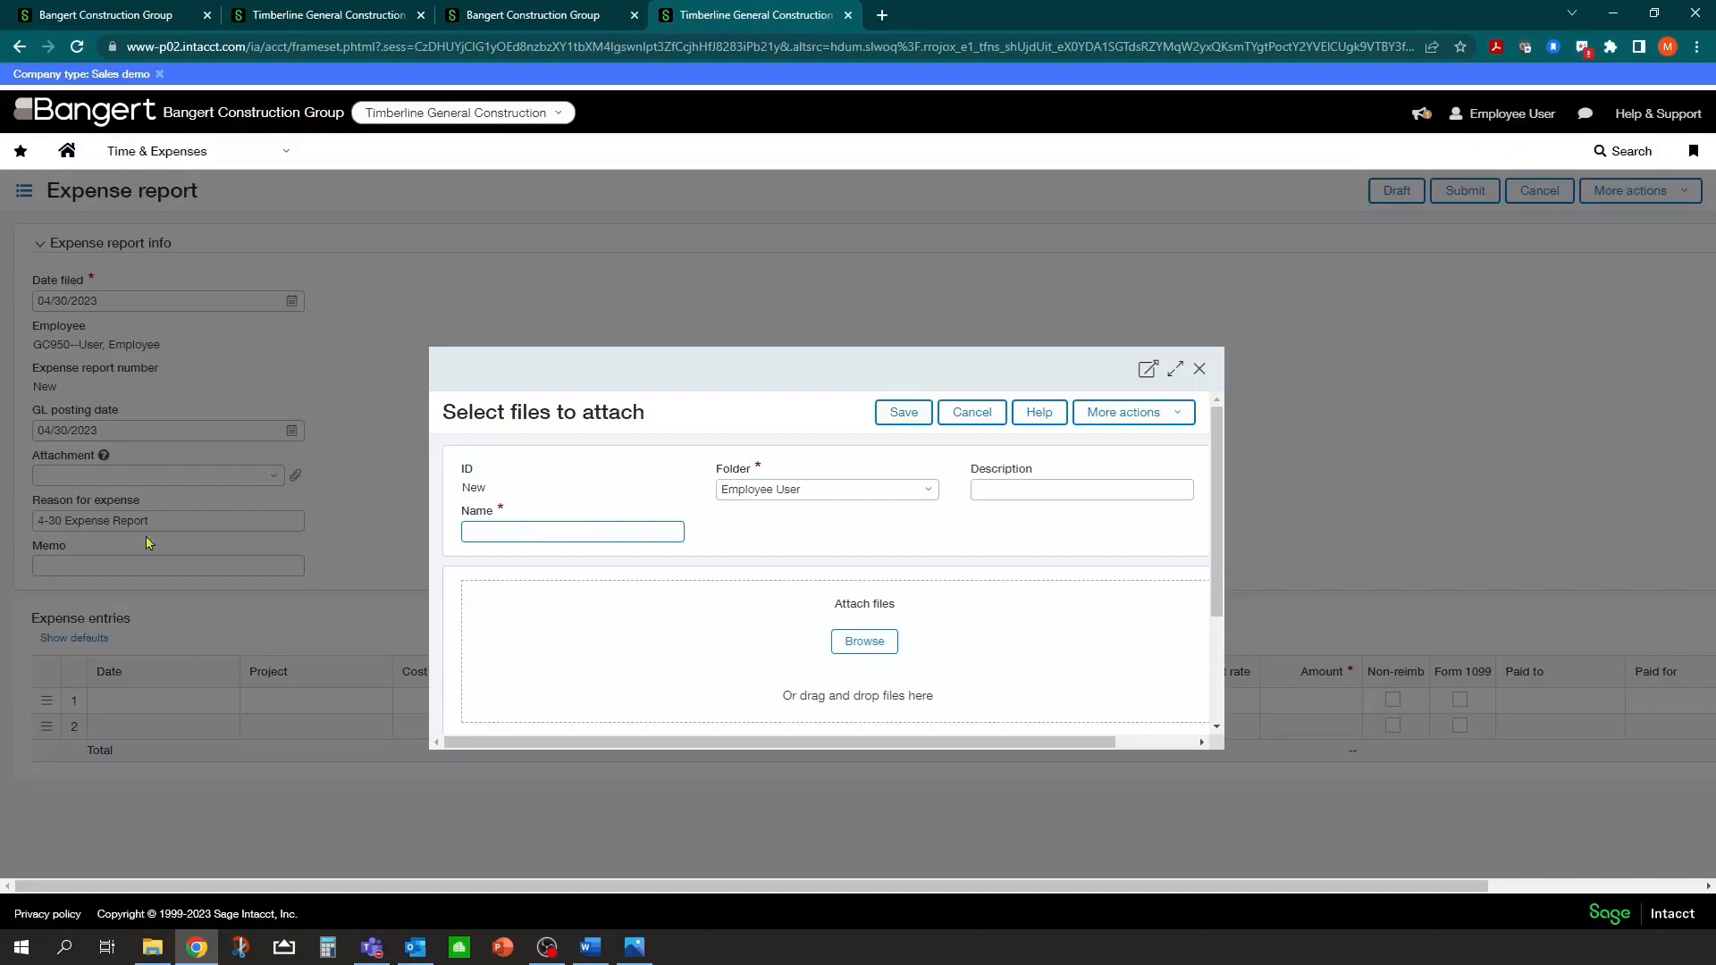
pyautogui.moveTo(212, 597); pyautogui.dragTo(863, 645)
pyautogui.scroll(-2, 774, 599)
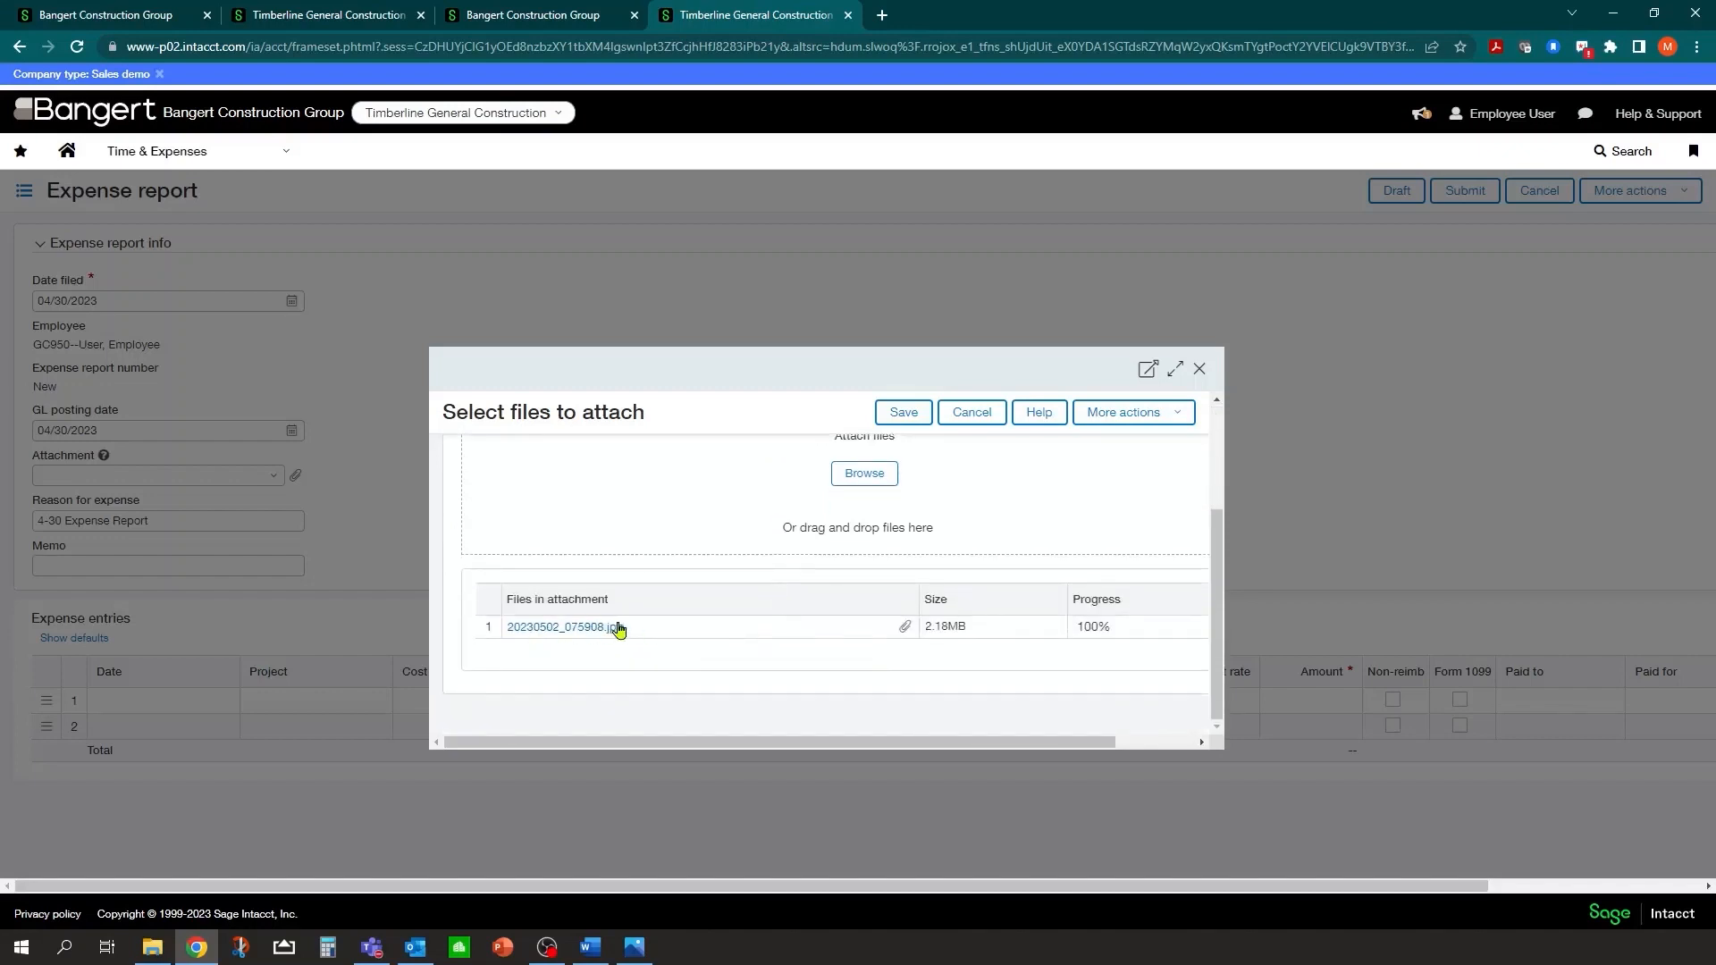
pyautogui.scroll(2, 616, 623)
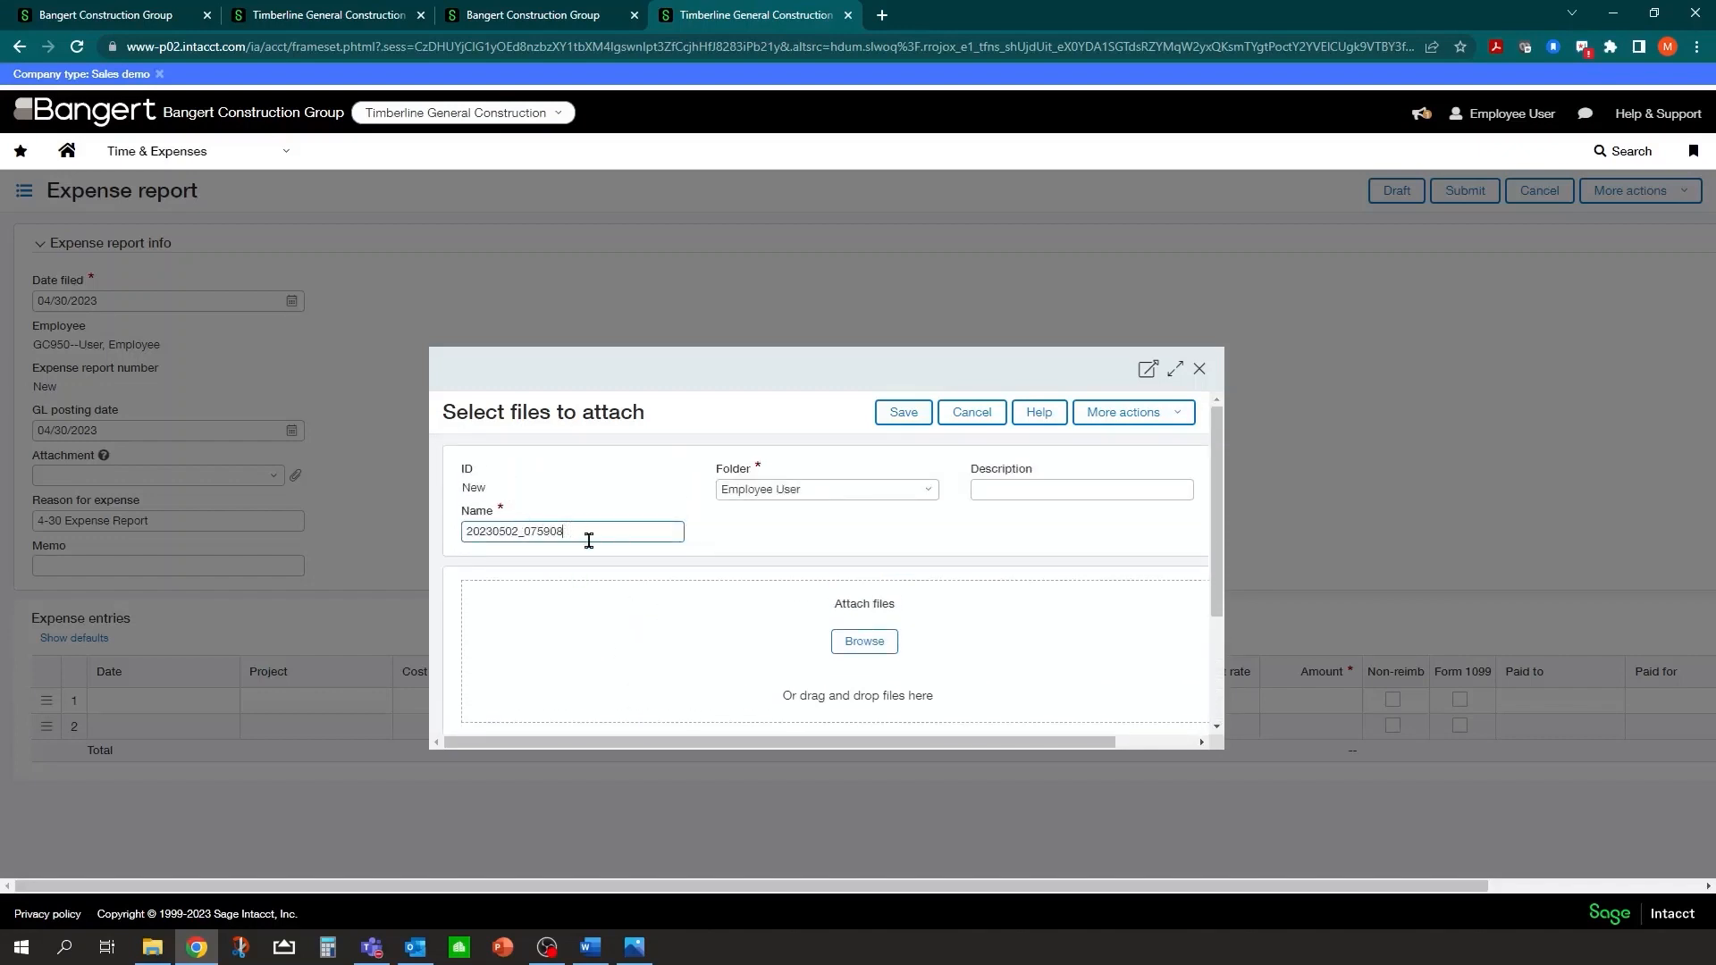
# Step: Describe the attachment as "Receipt for truck part", name it "Autozone 4-30-23", and save it
pyautogui.click(1009, 488)
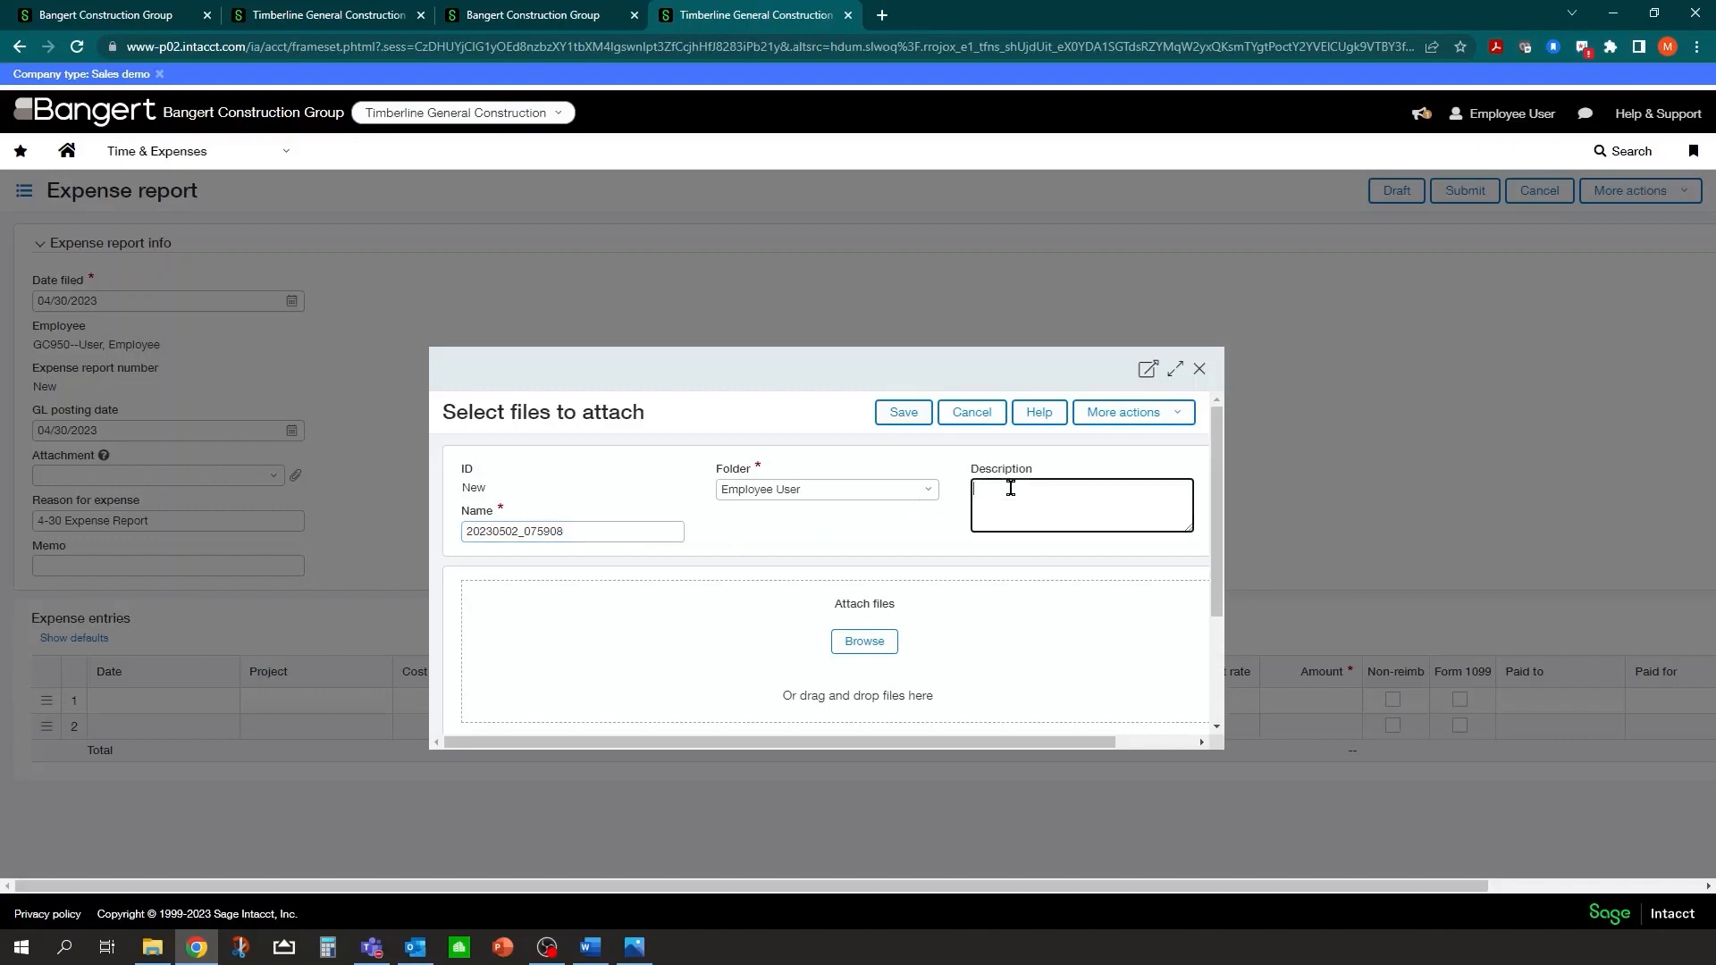
pyautogui.write('Rec')
pyautogui.write('eceipt for T')
pyautogui.click(592, 525)
pyautogui.doubleClick(512, 534)
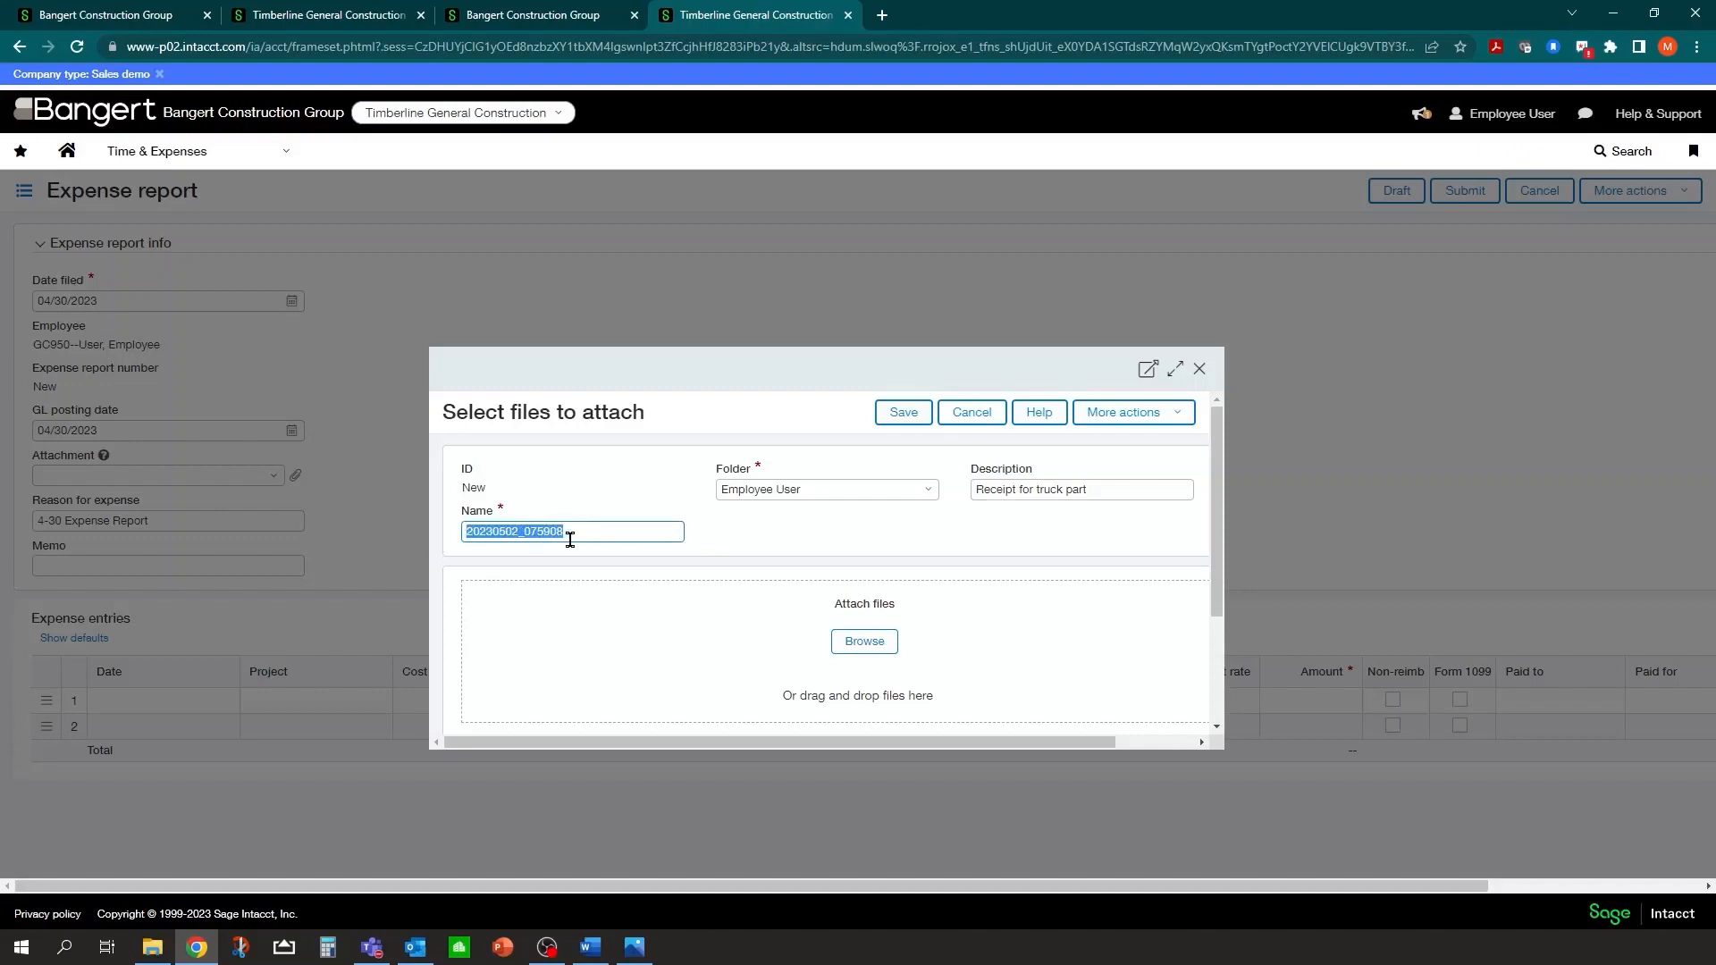
pyautogui.write('Autozon')
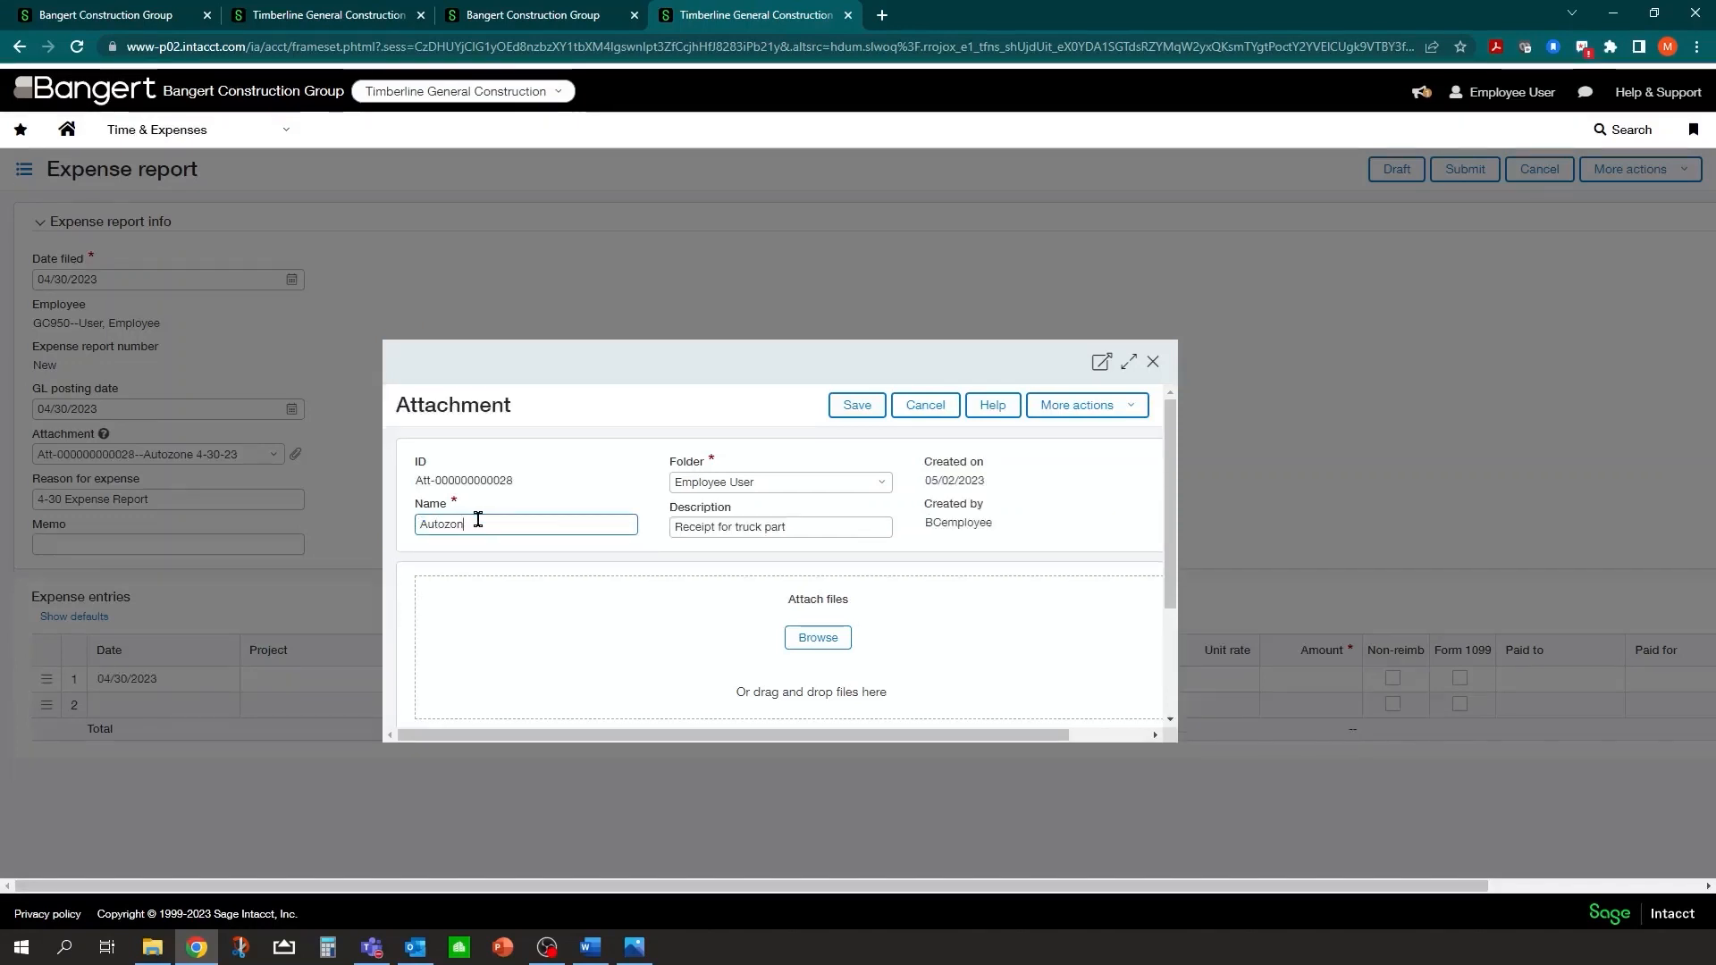
pyautogui.write('e 4-30-23')
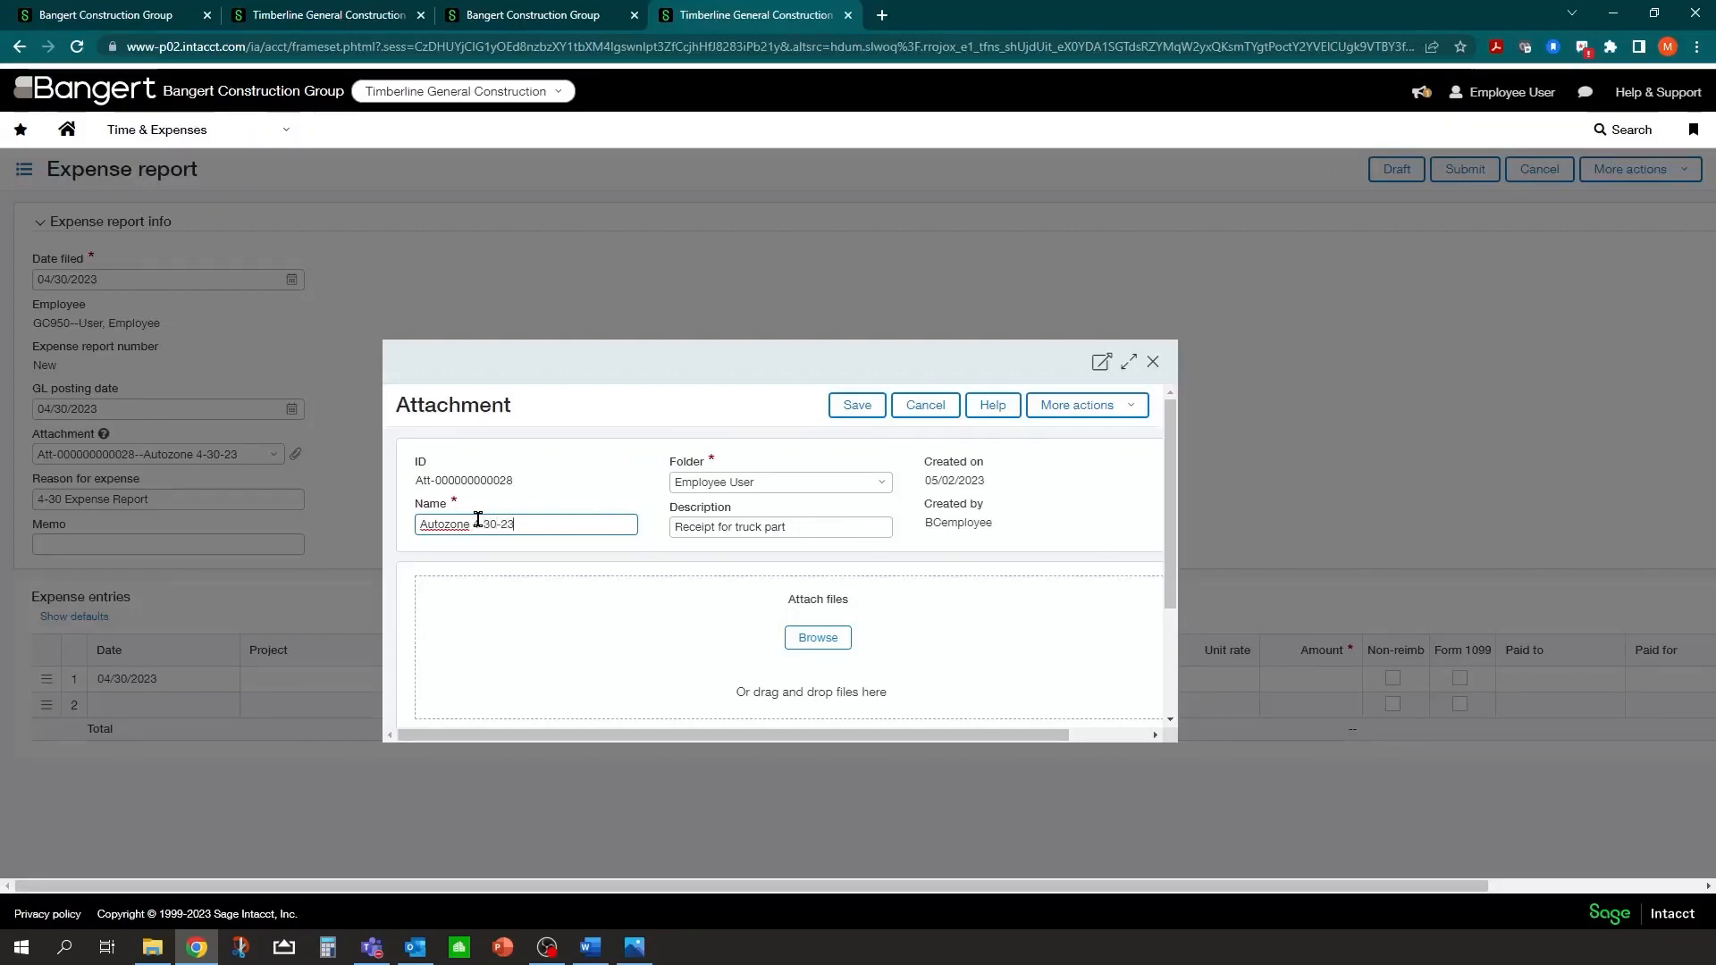
pyautogui.click(840, 413)
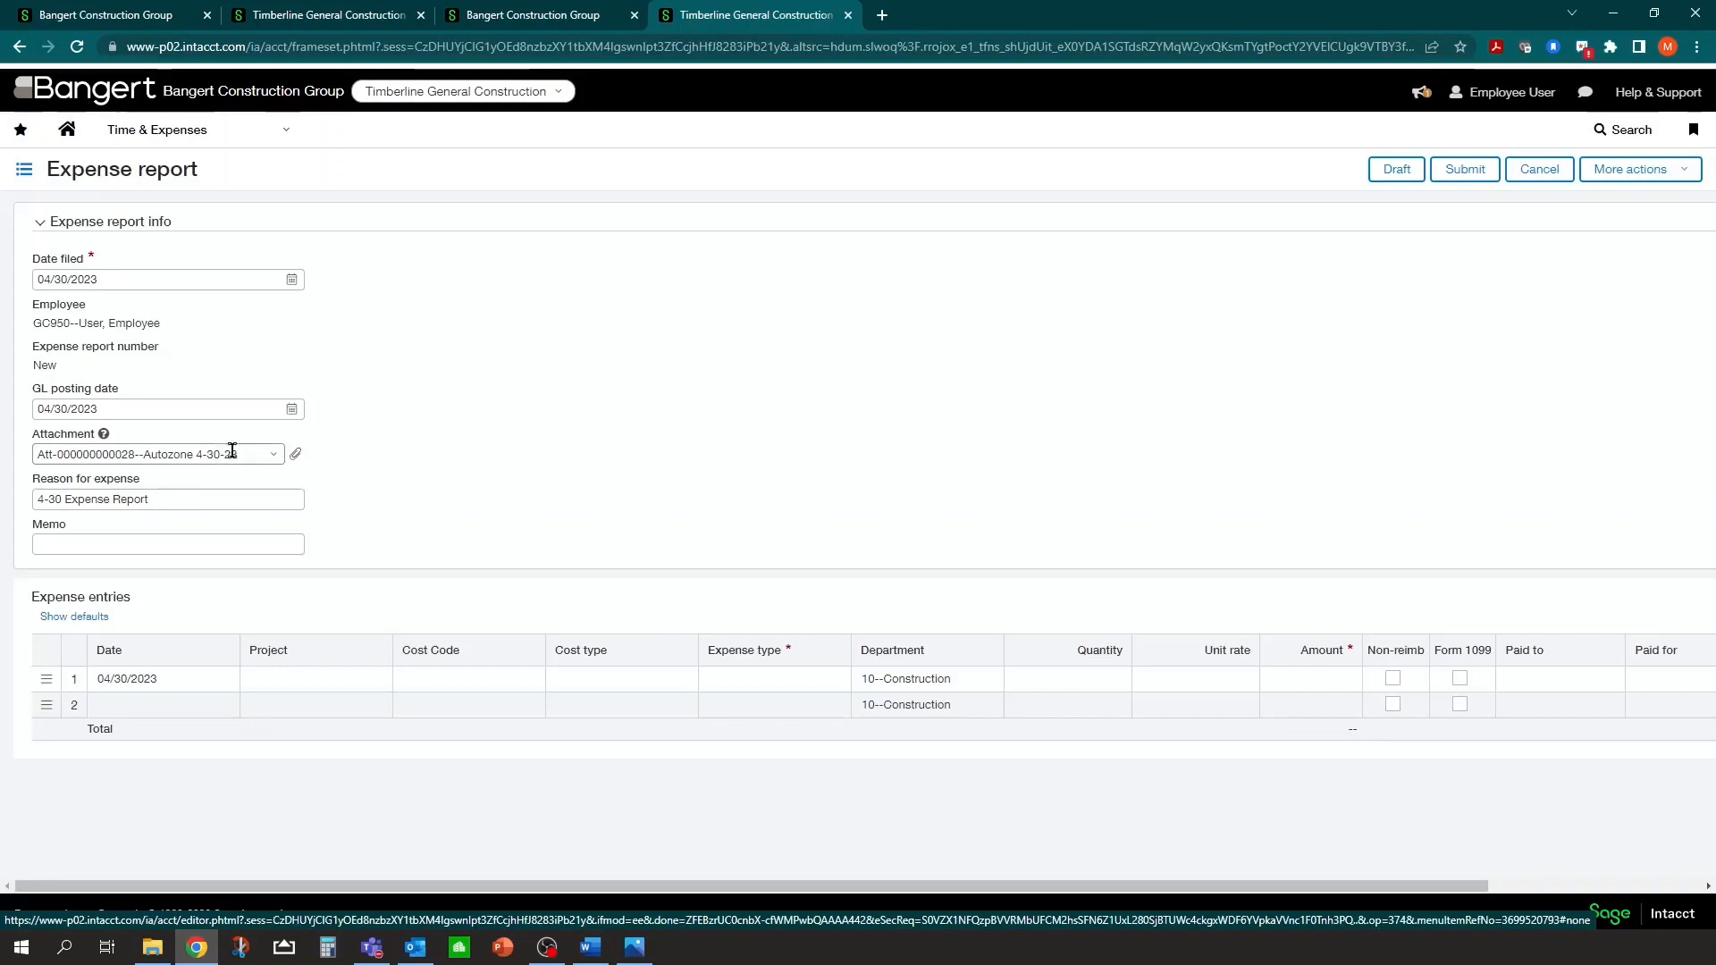
# Step: Check the attached receipt image, and set the first expense entry's date to 04/30/2023
pyautogui.click(297, 459)
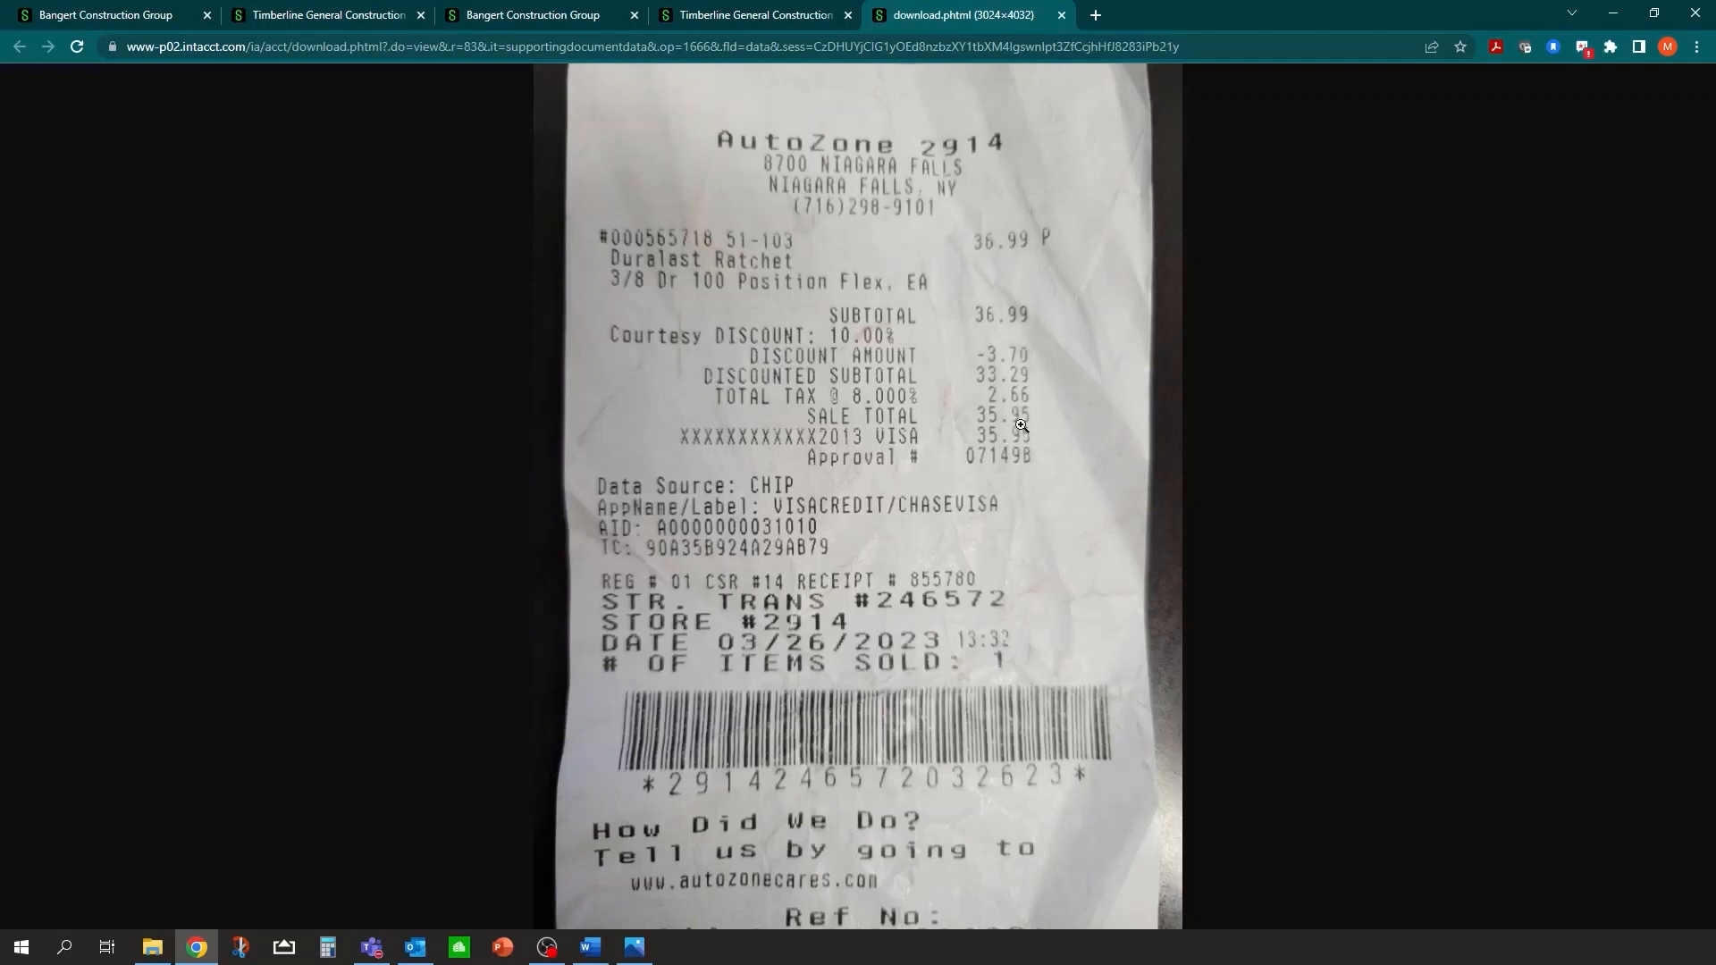
pyautogui.click(1063, 15)
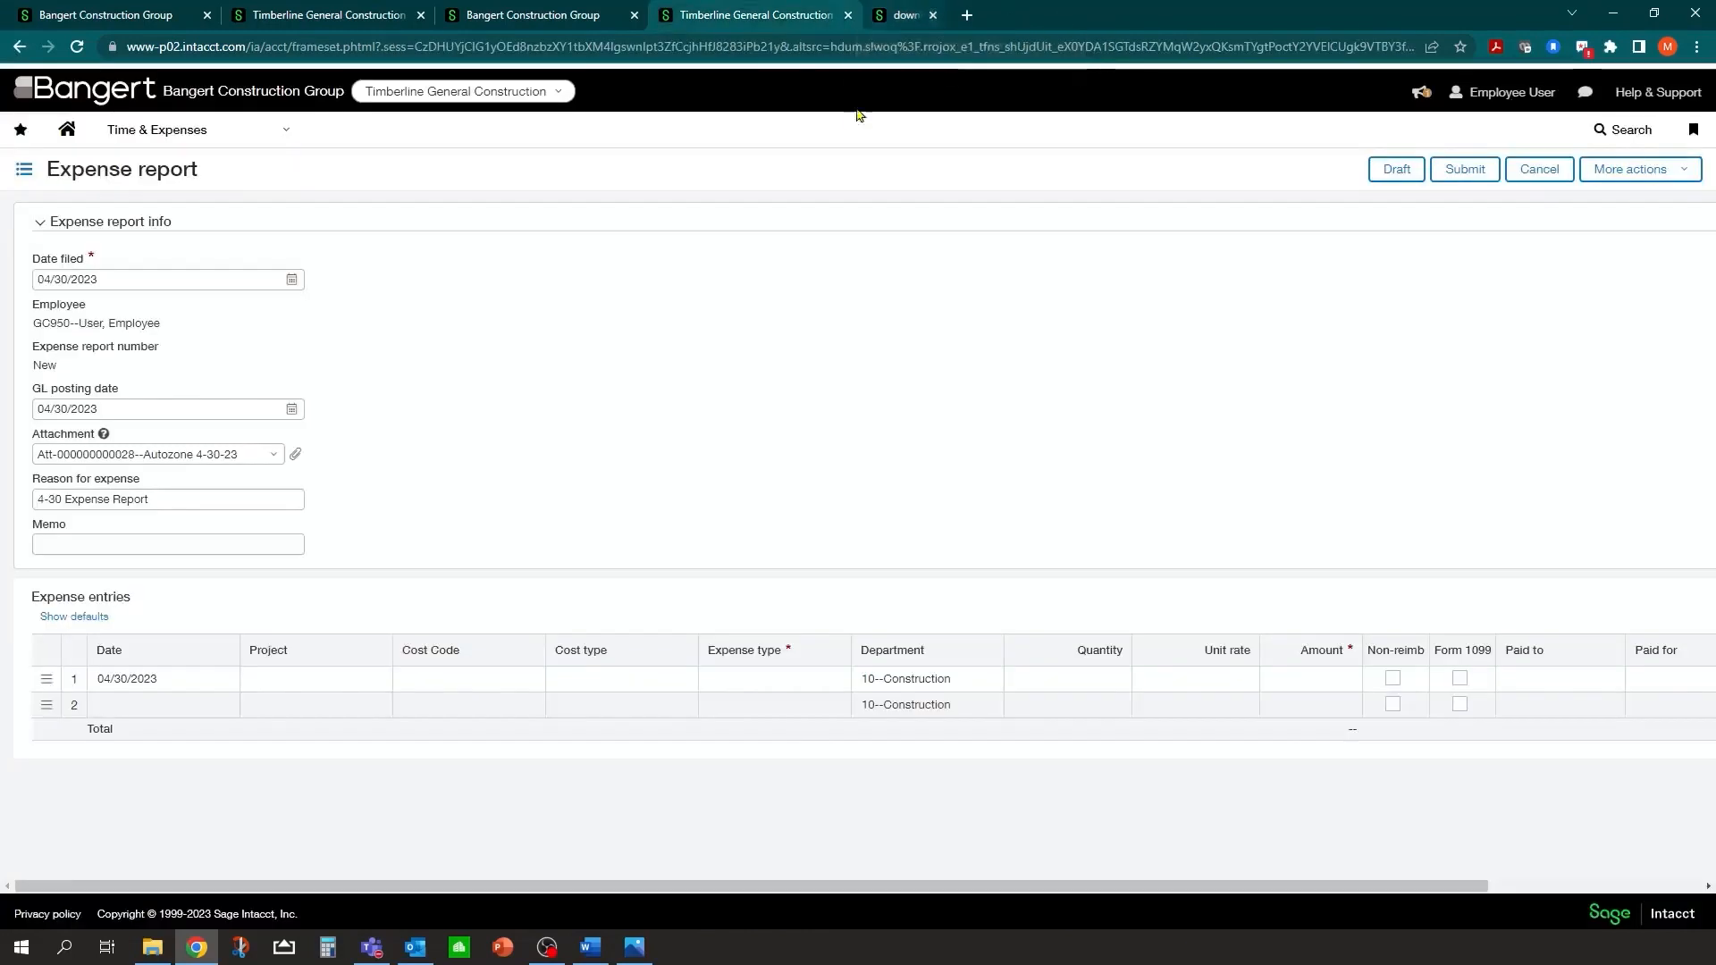
pyautogui.click(194, 678)
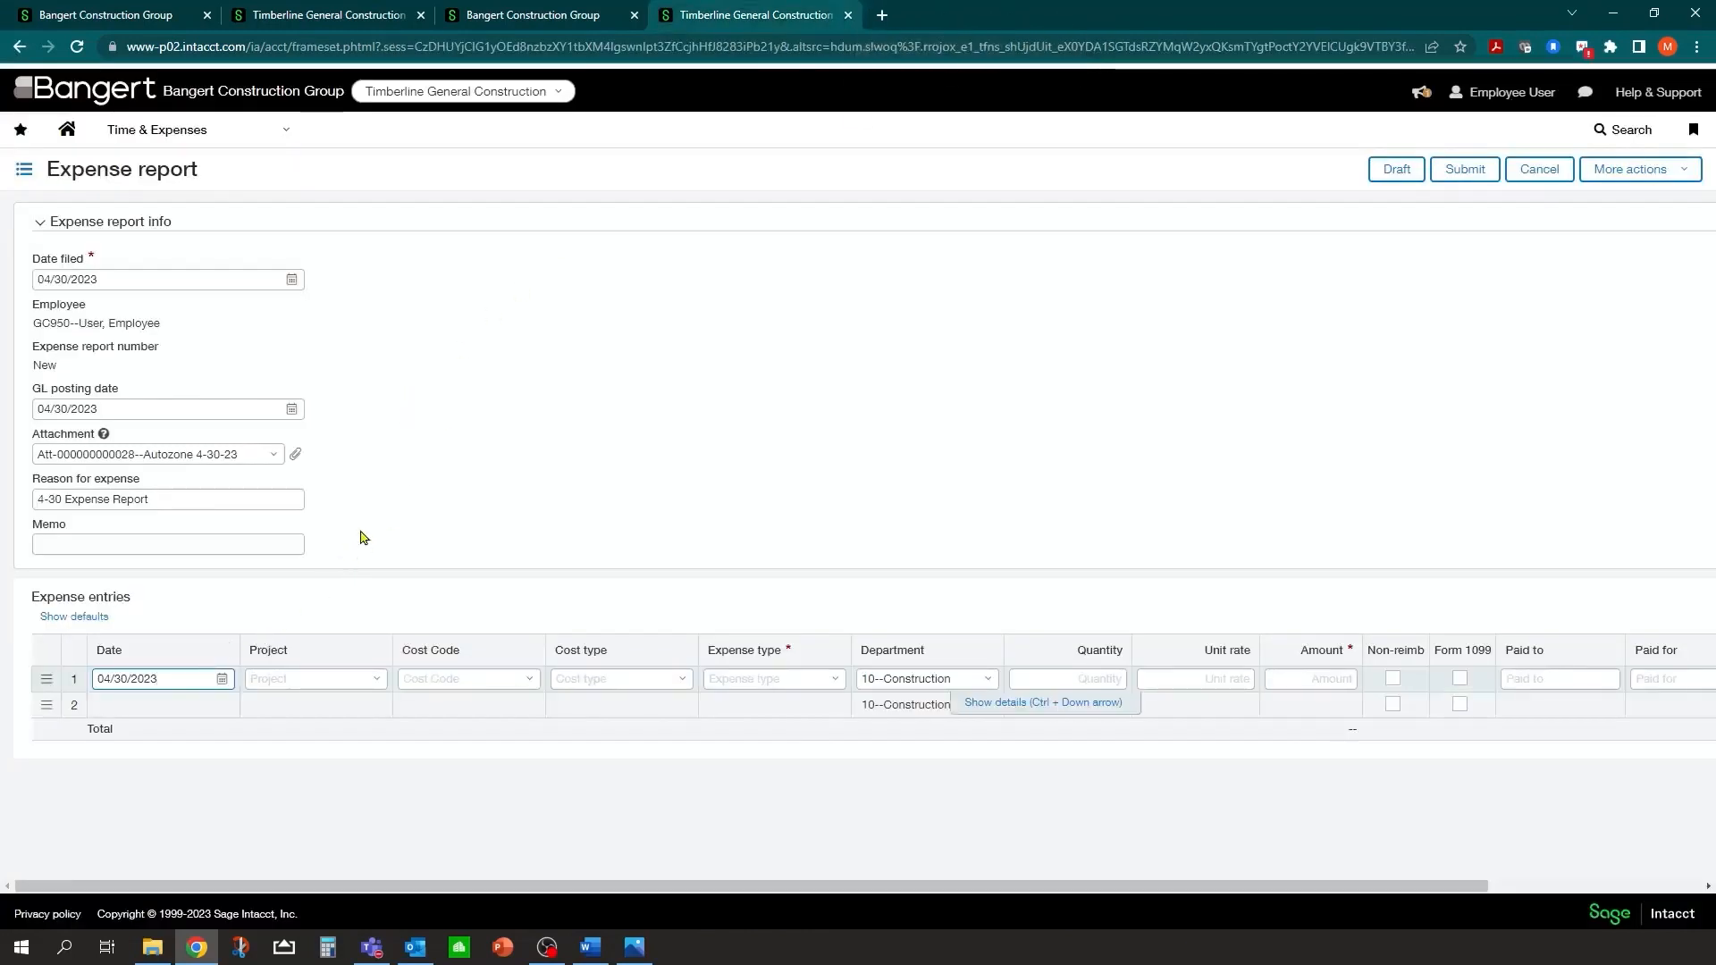
pyautogui.click(222, 679)
pyautogui.scroll(-1, 170, 715)
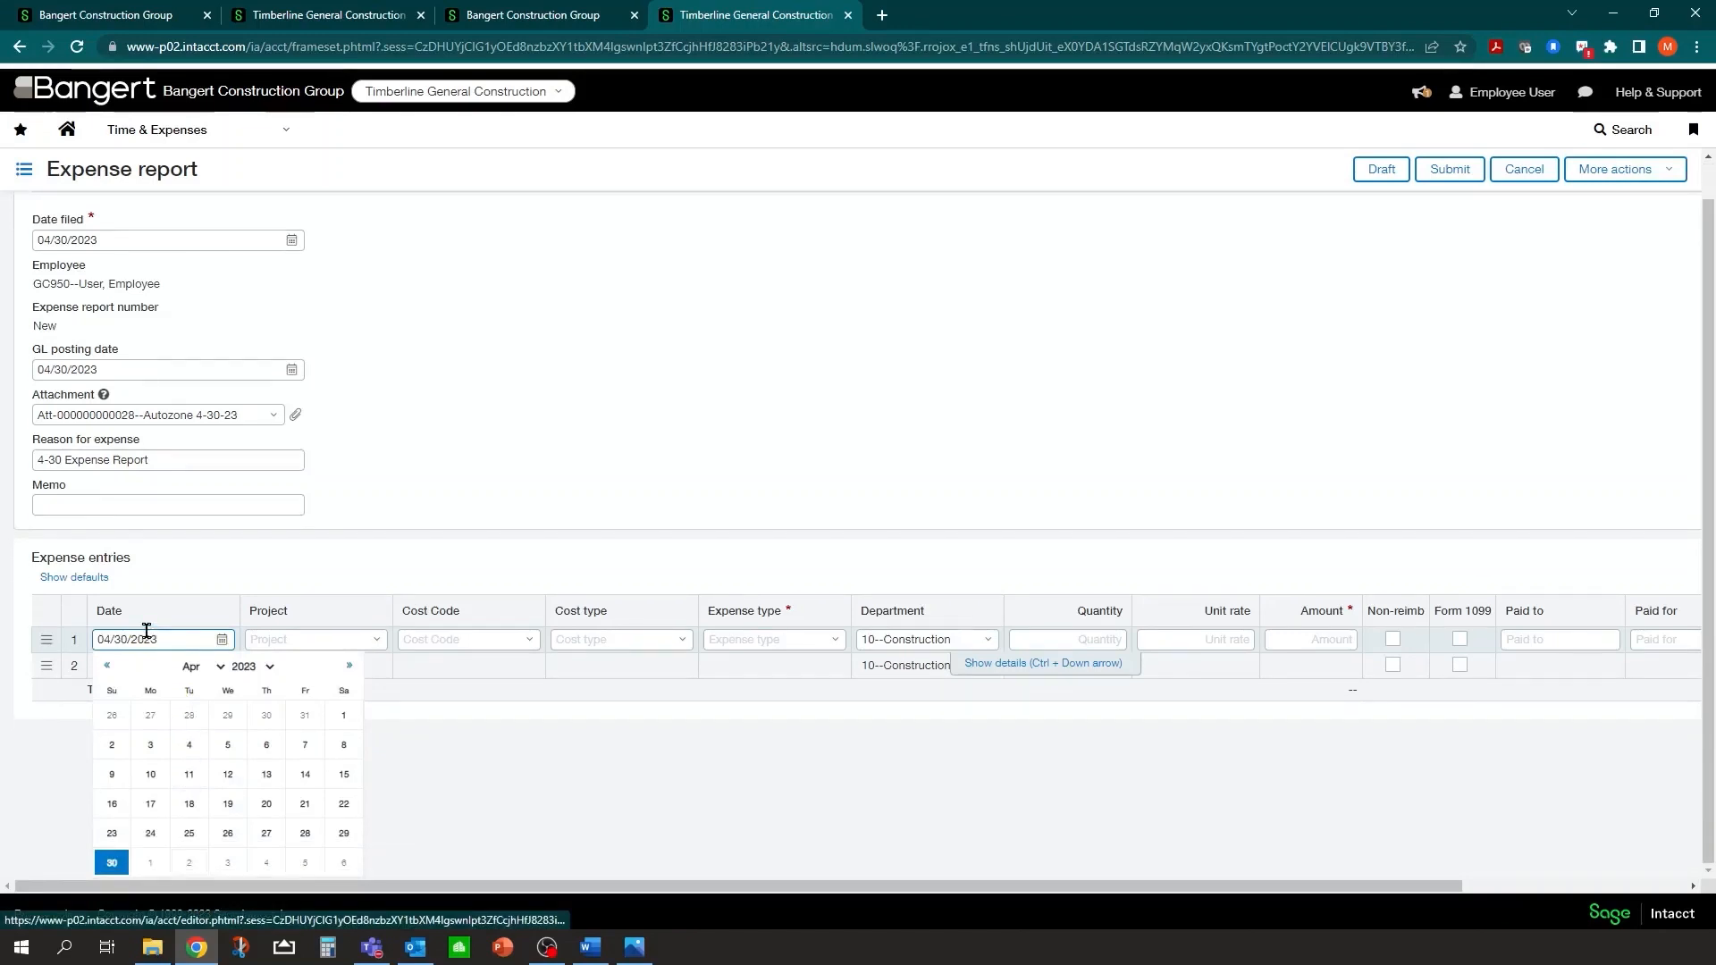
pyautogui.click(112, 864)
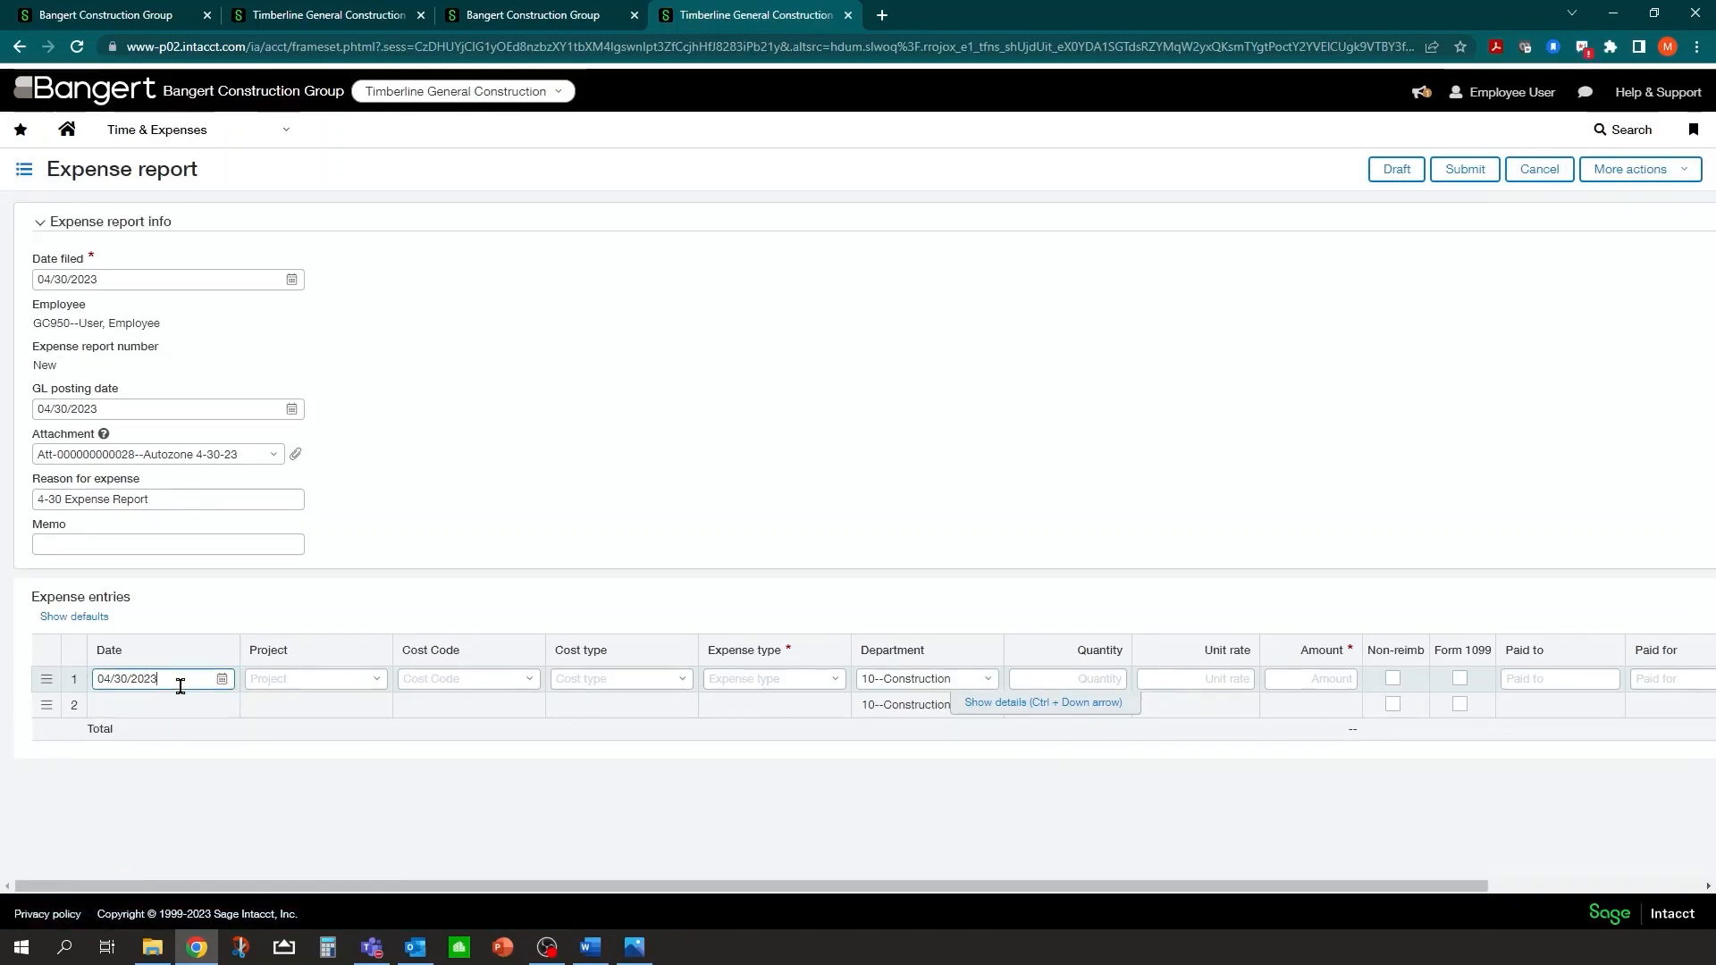
# Step: Leave the first entry's project, cost code and cost type blank, and set its expense type to Truck Expense
pyautogui.press('Tab')
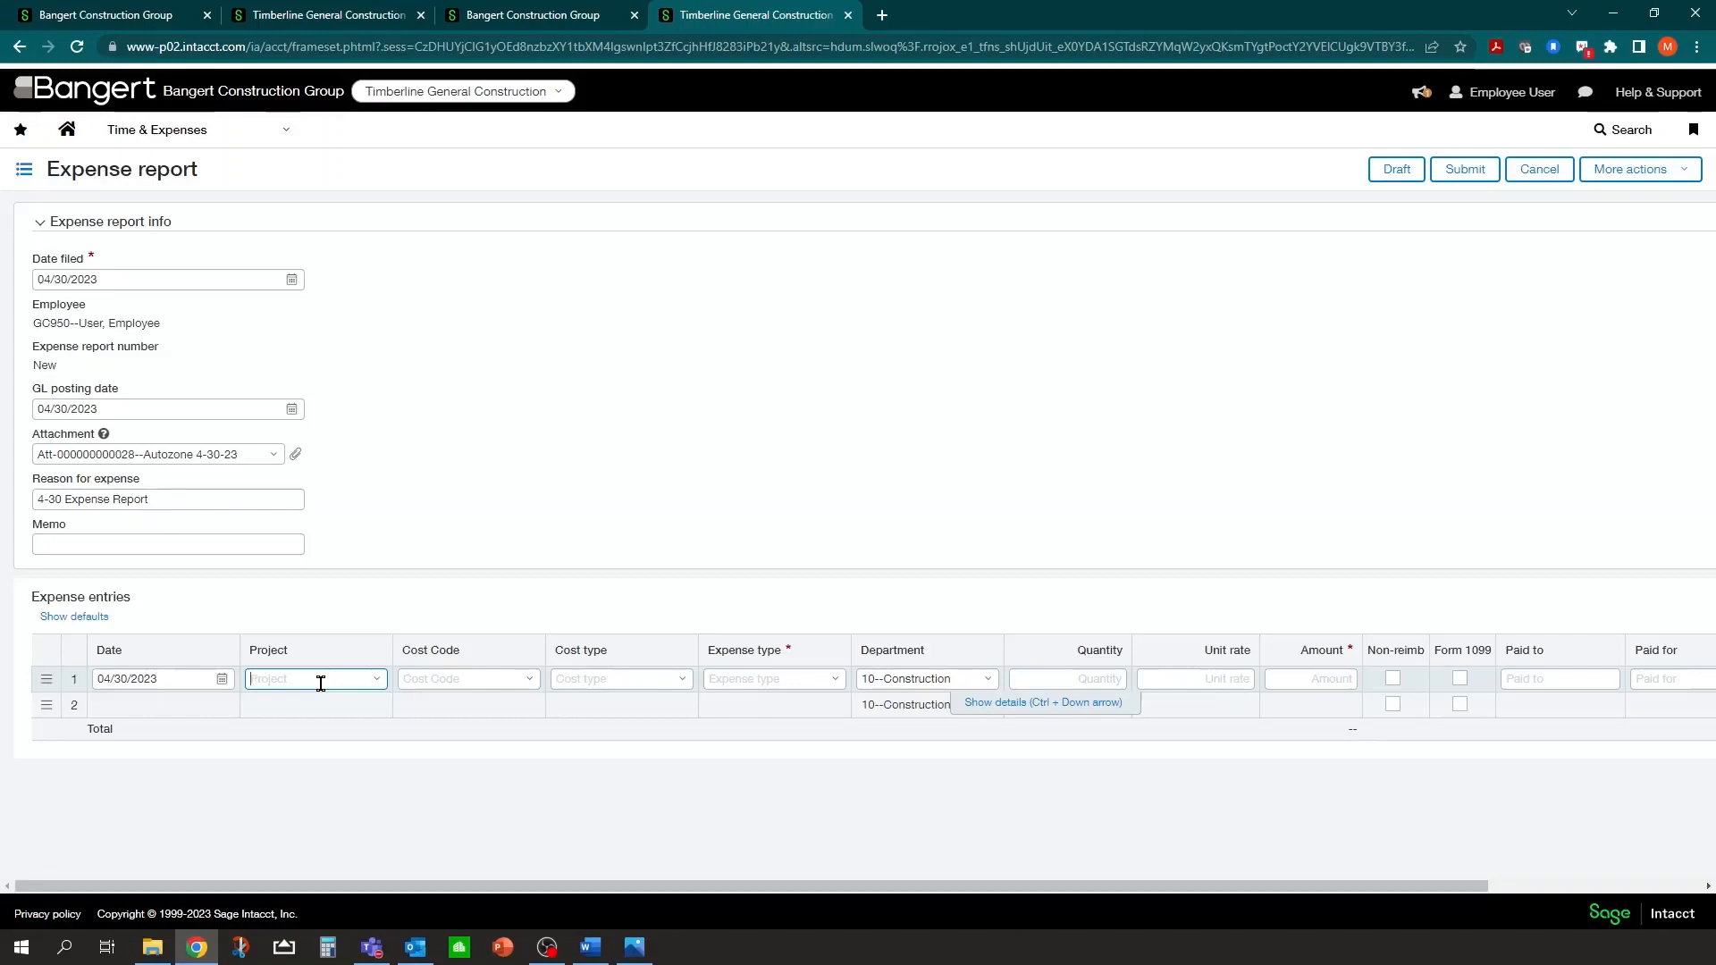
pyautogui.press('Tab')
pyautogui.press('Tab')
pyautogui.press('Tab')
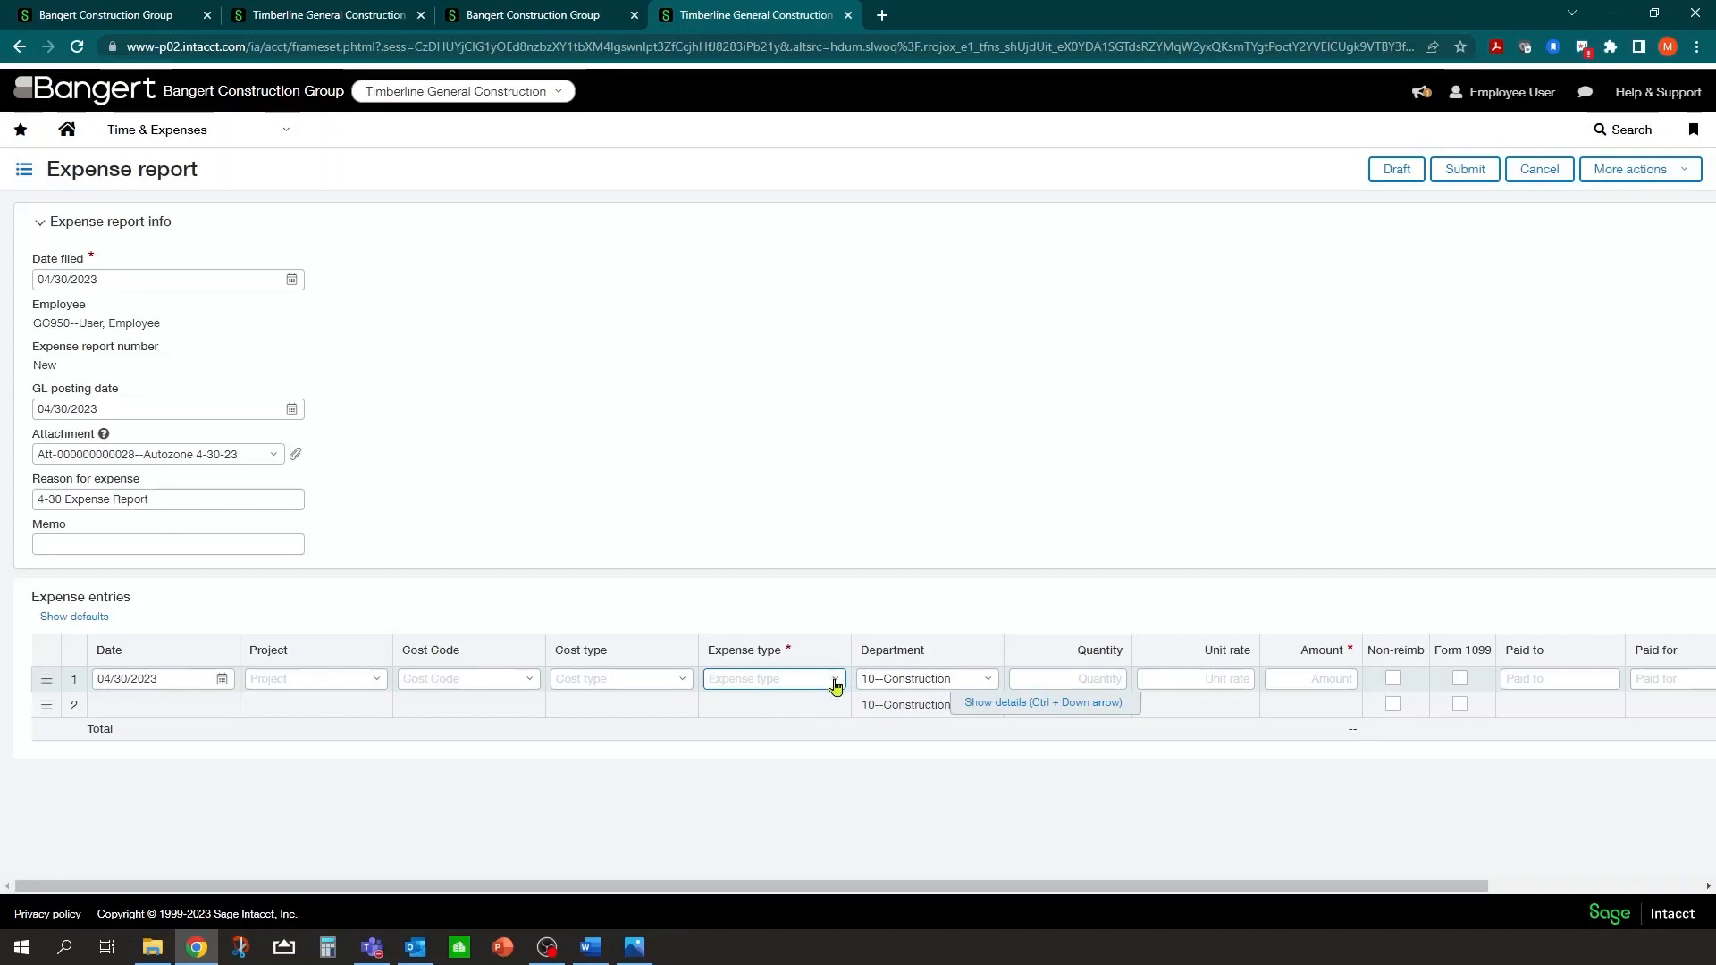
pyautogui.click(834, 680)
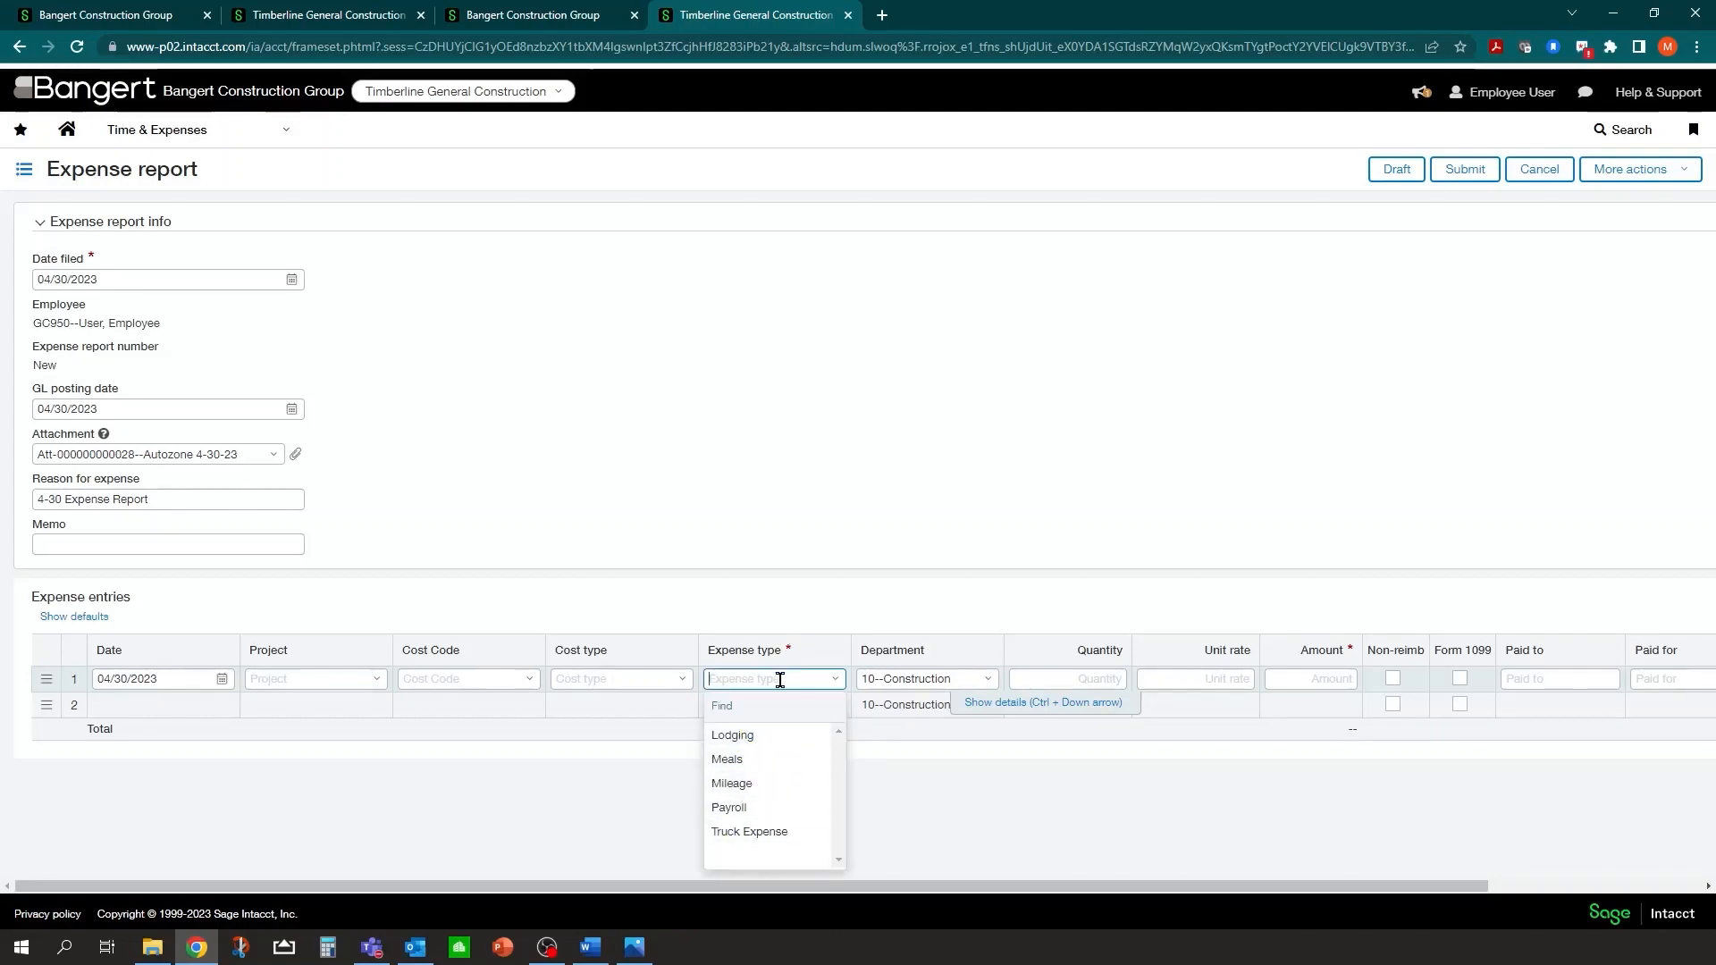
pyautogui.write('tr')
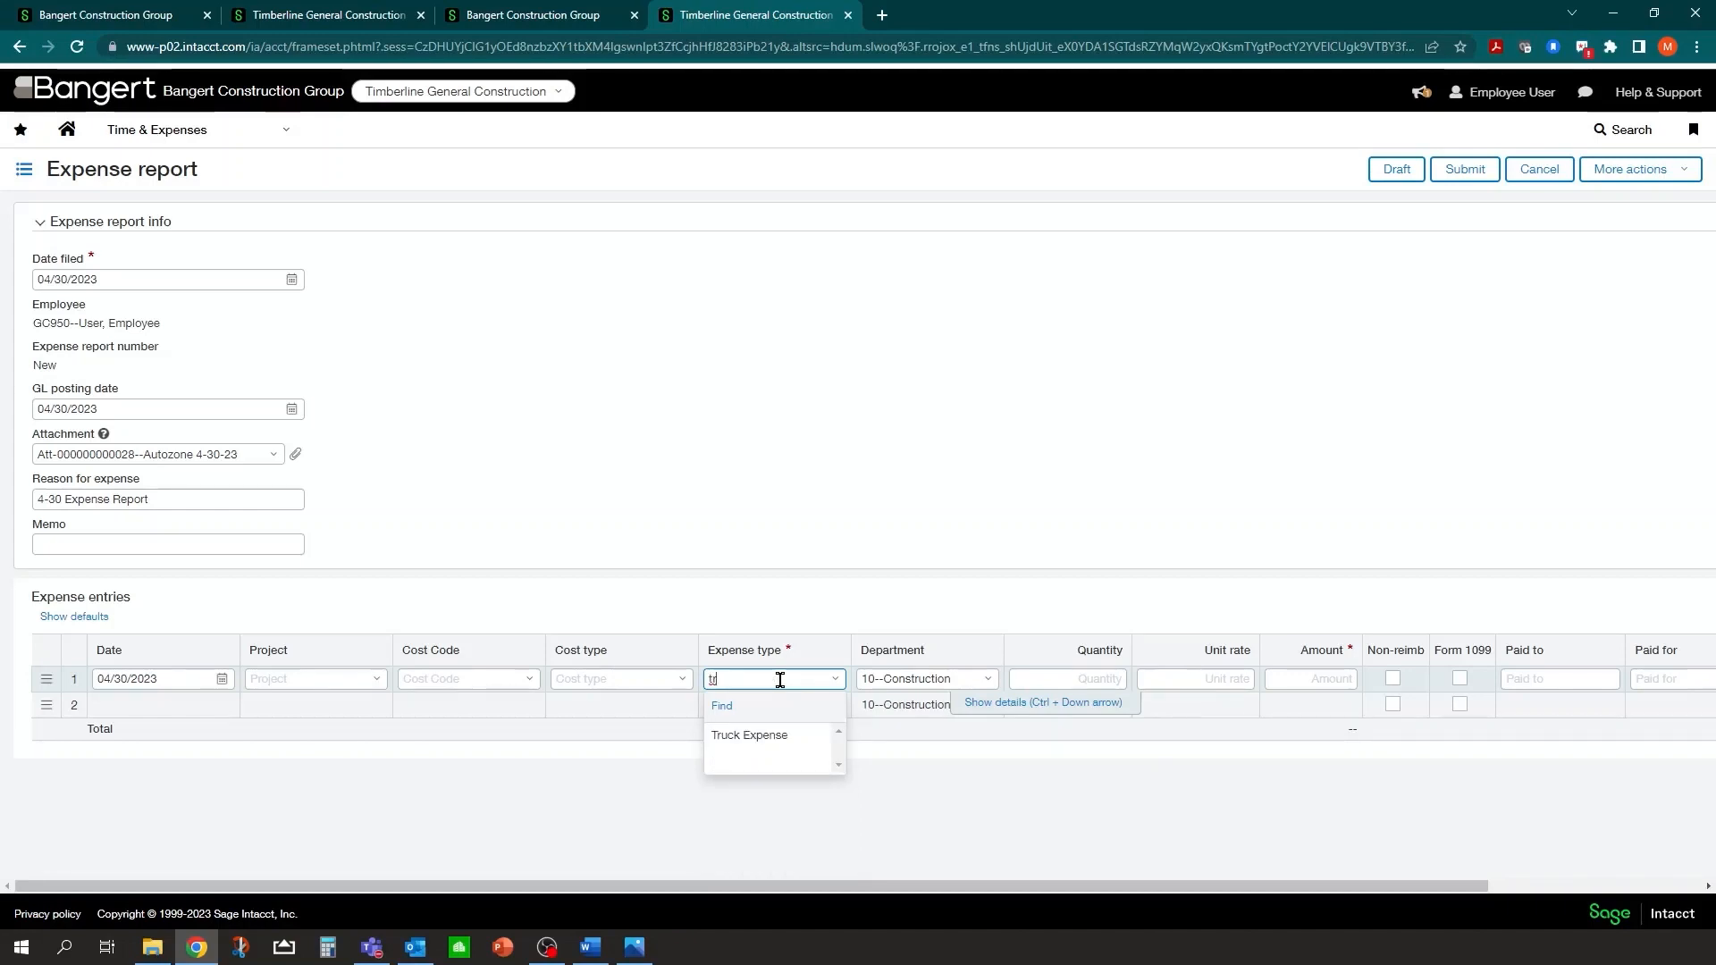
pyautogui.click(776, 738)
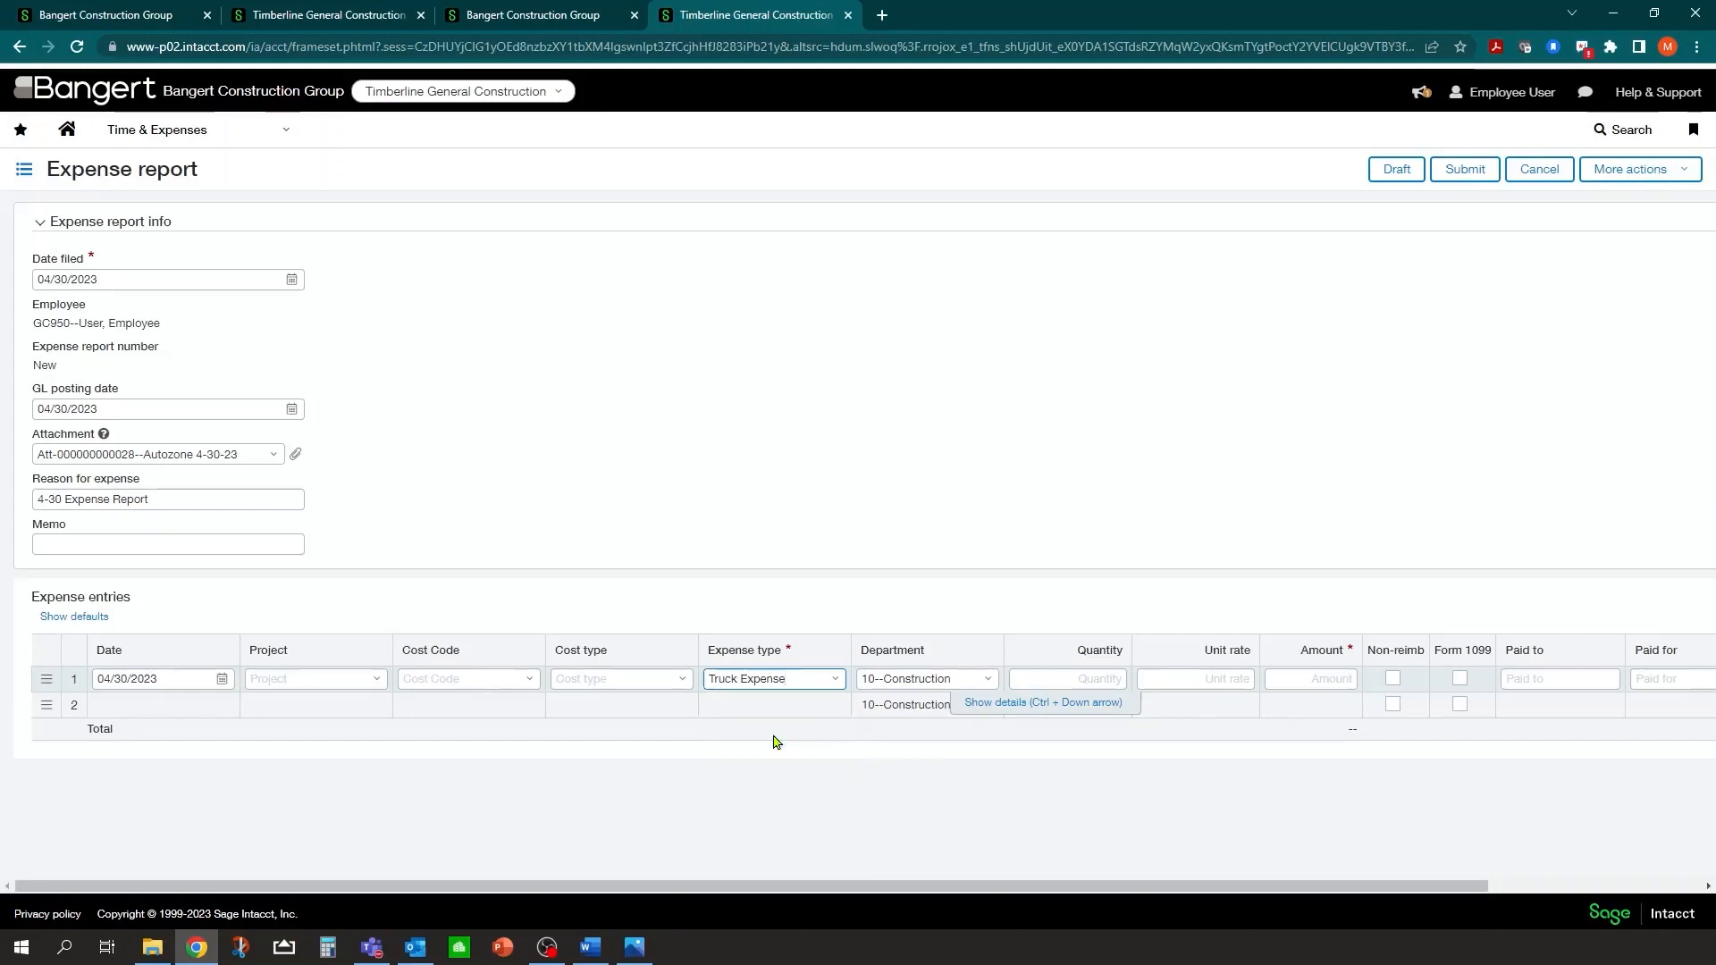
# Step: Keep the first entry's Construction department, leave its quantity and unit rate blank, and set its amount to 35.95
pyautogui.press('Tab')
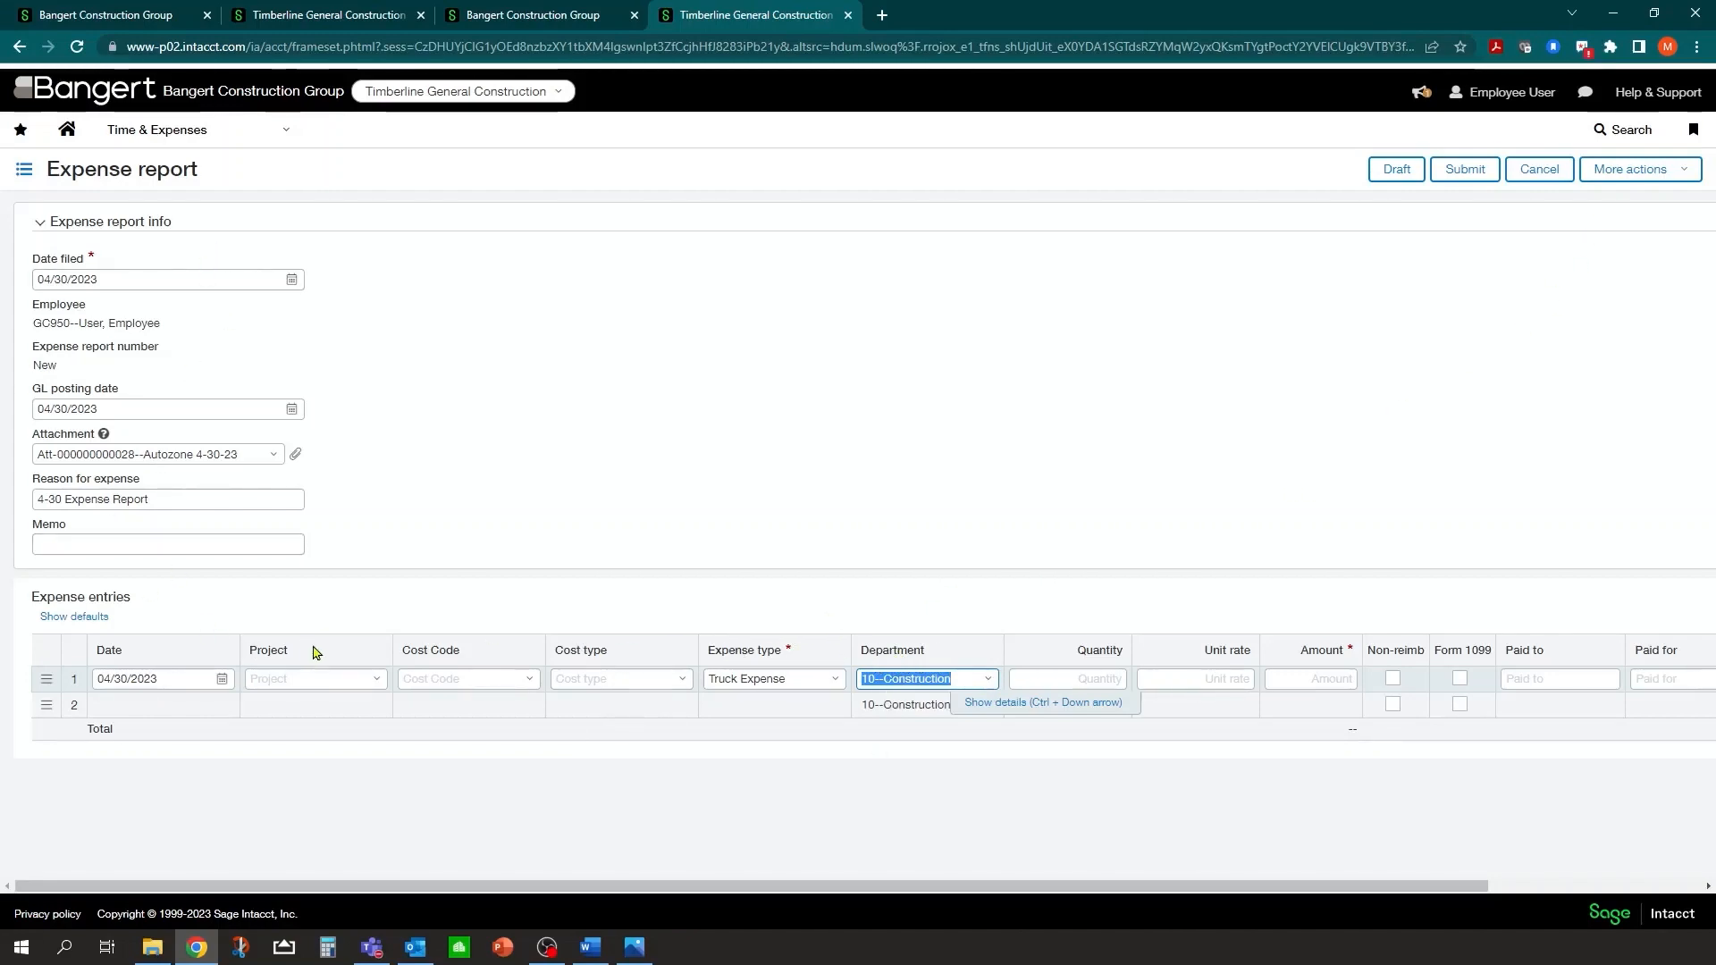
pyautogui.click(1030, 679)
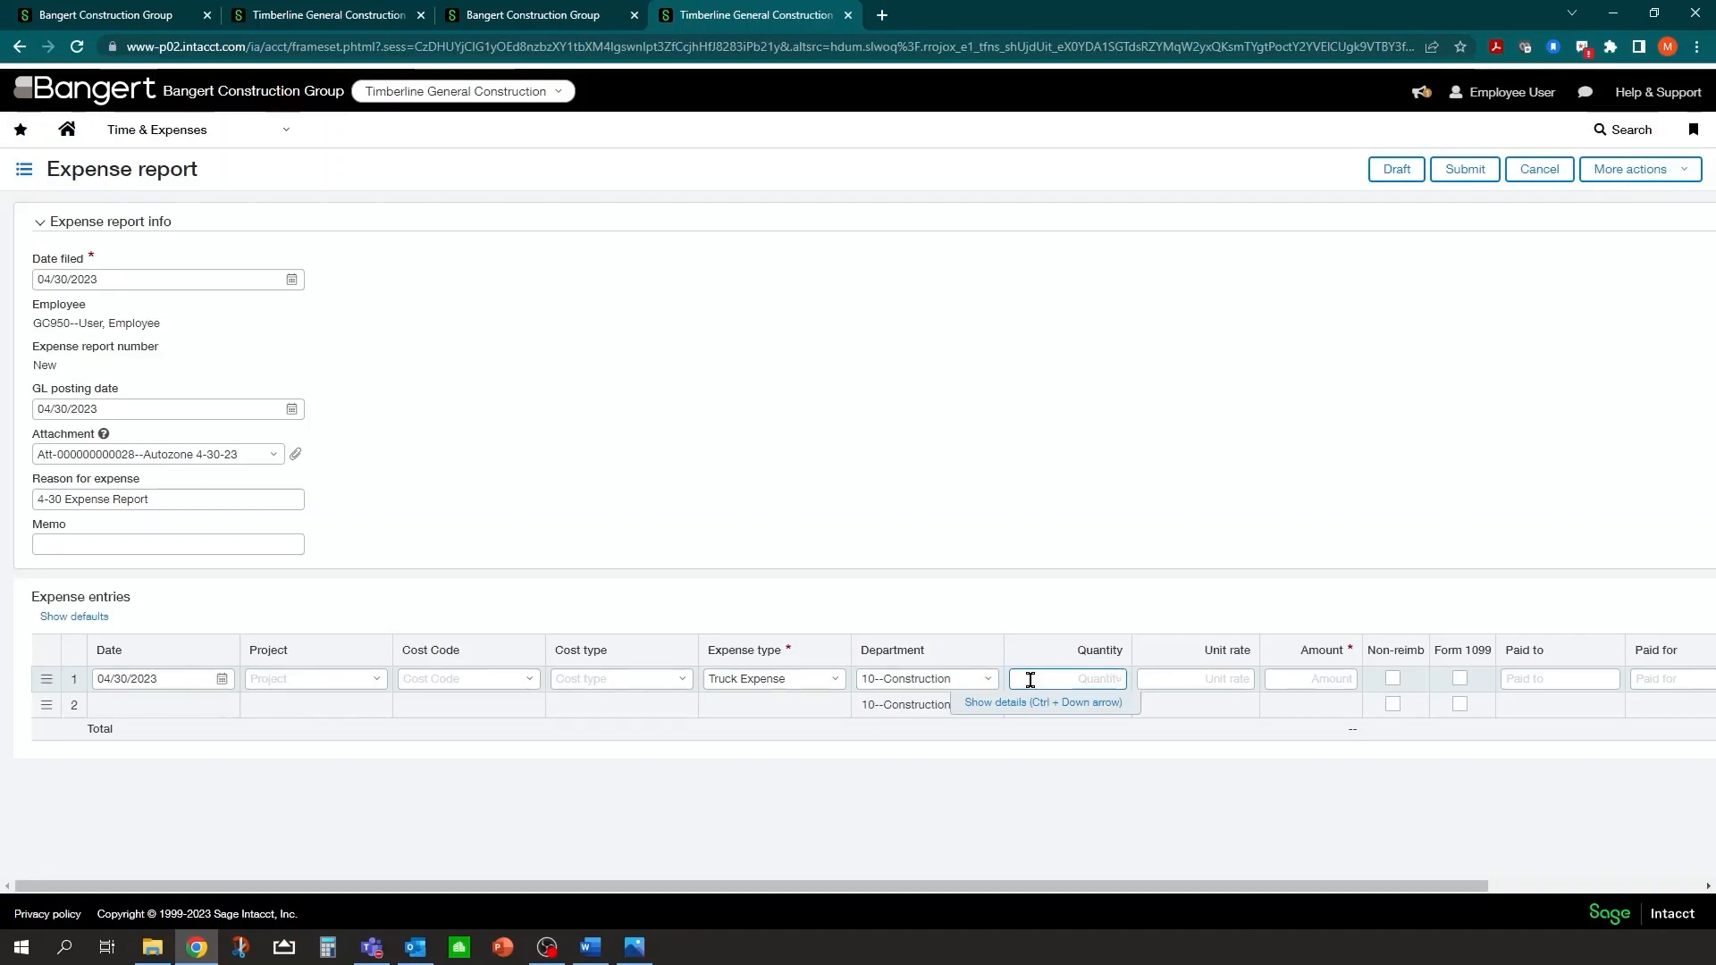
pyautogui.press('Tab')
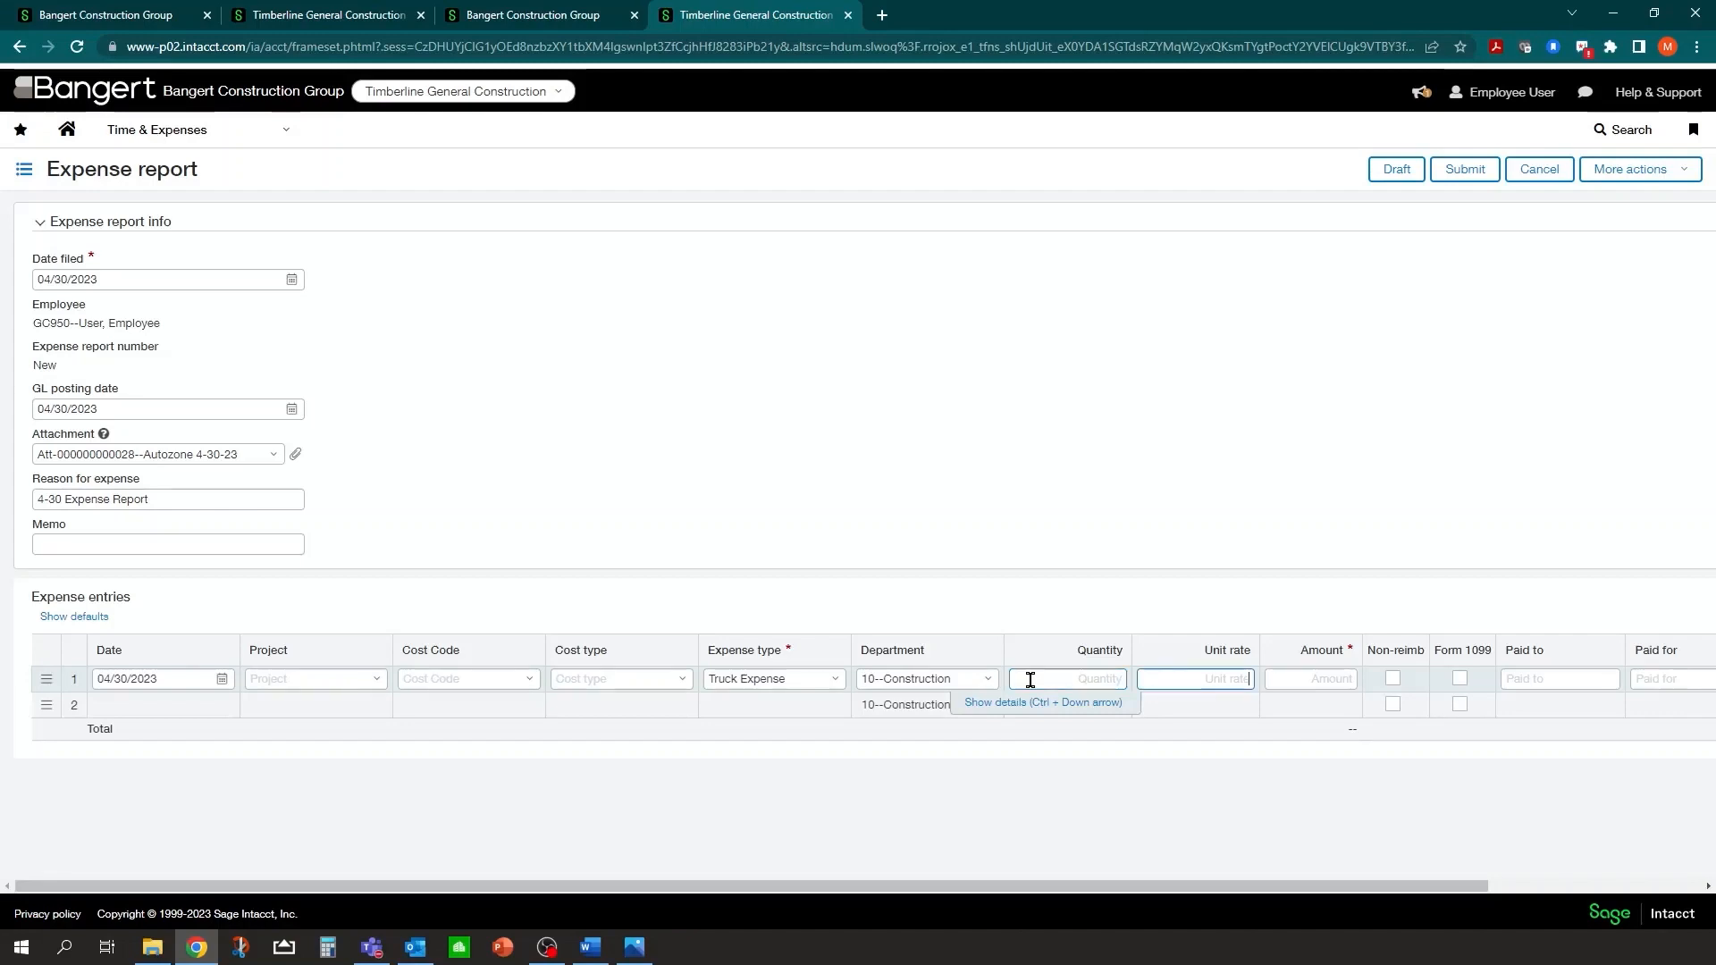
pyautogui.press('Tab')
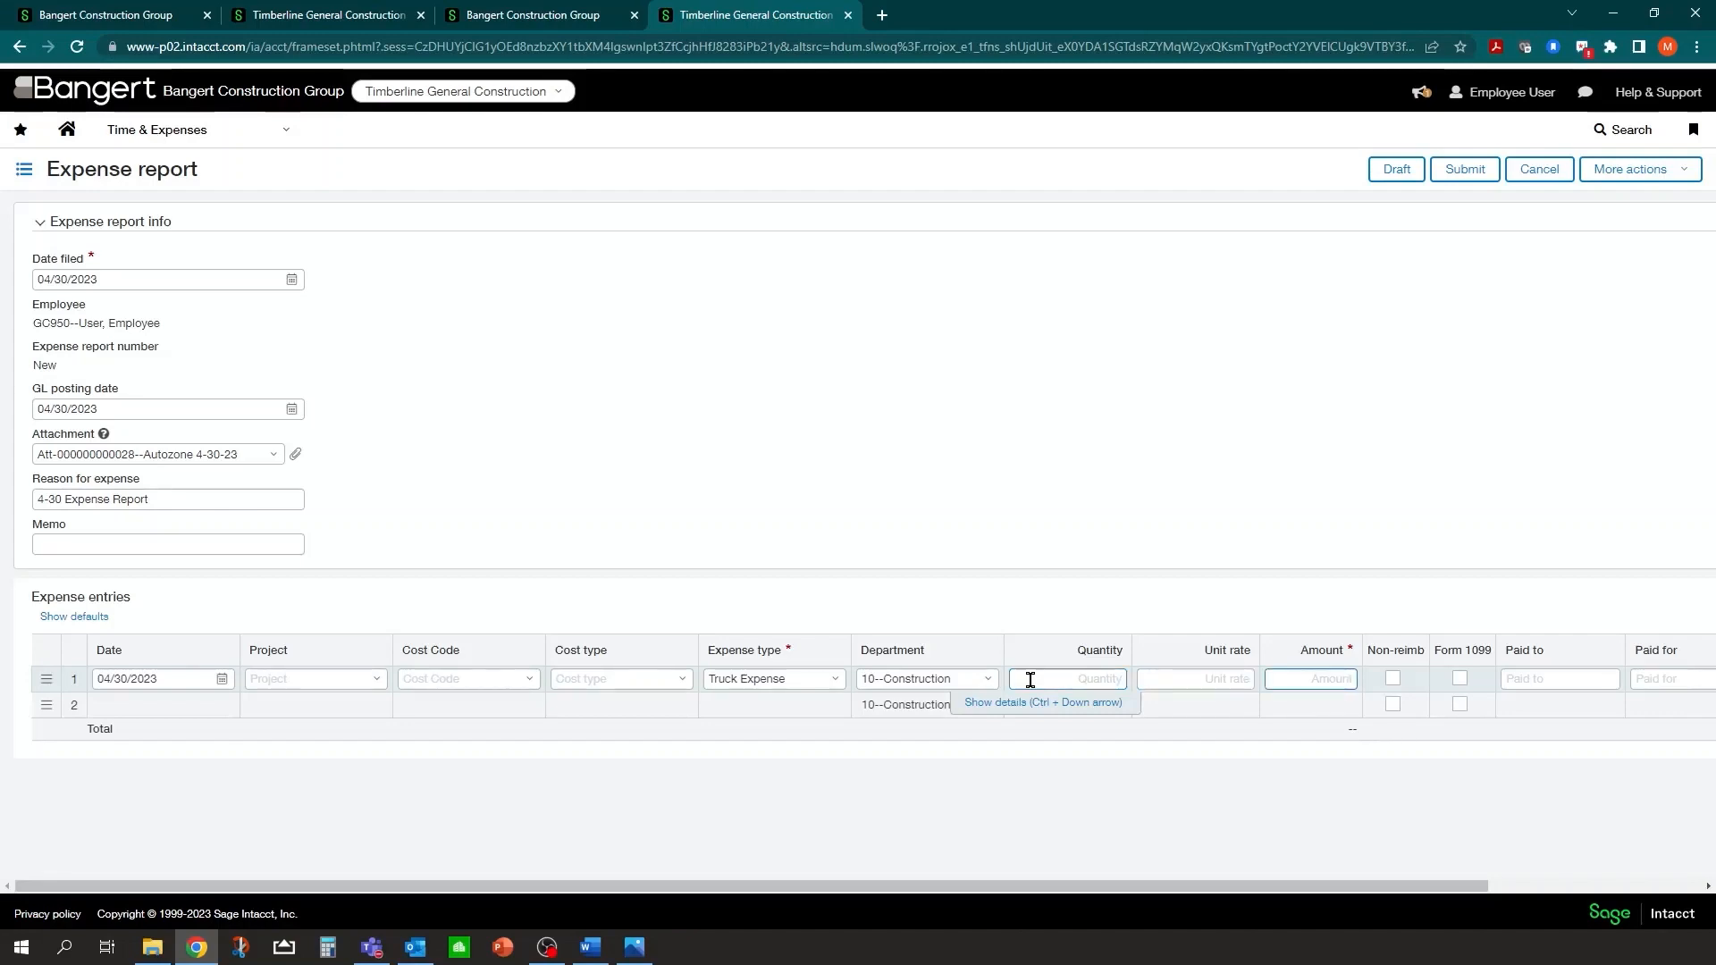
pyautogui.write('35.95')
pyautogui.press('Tab')
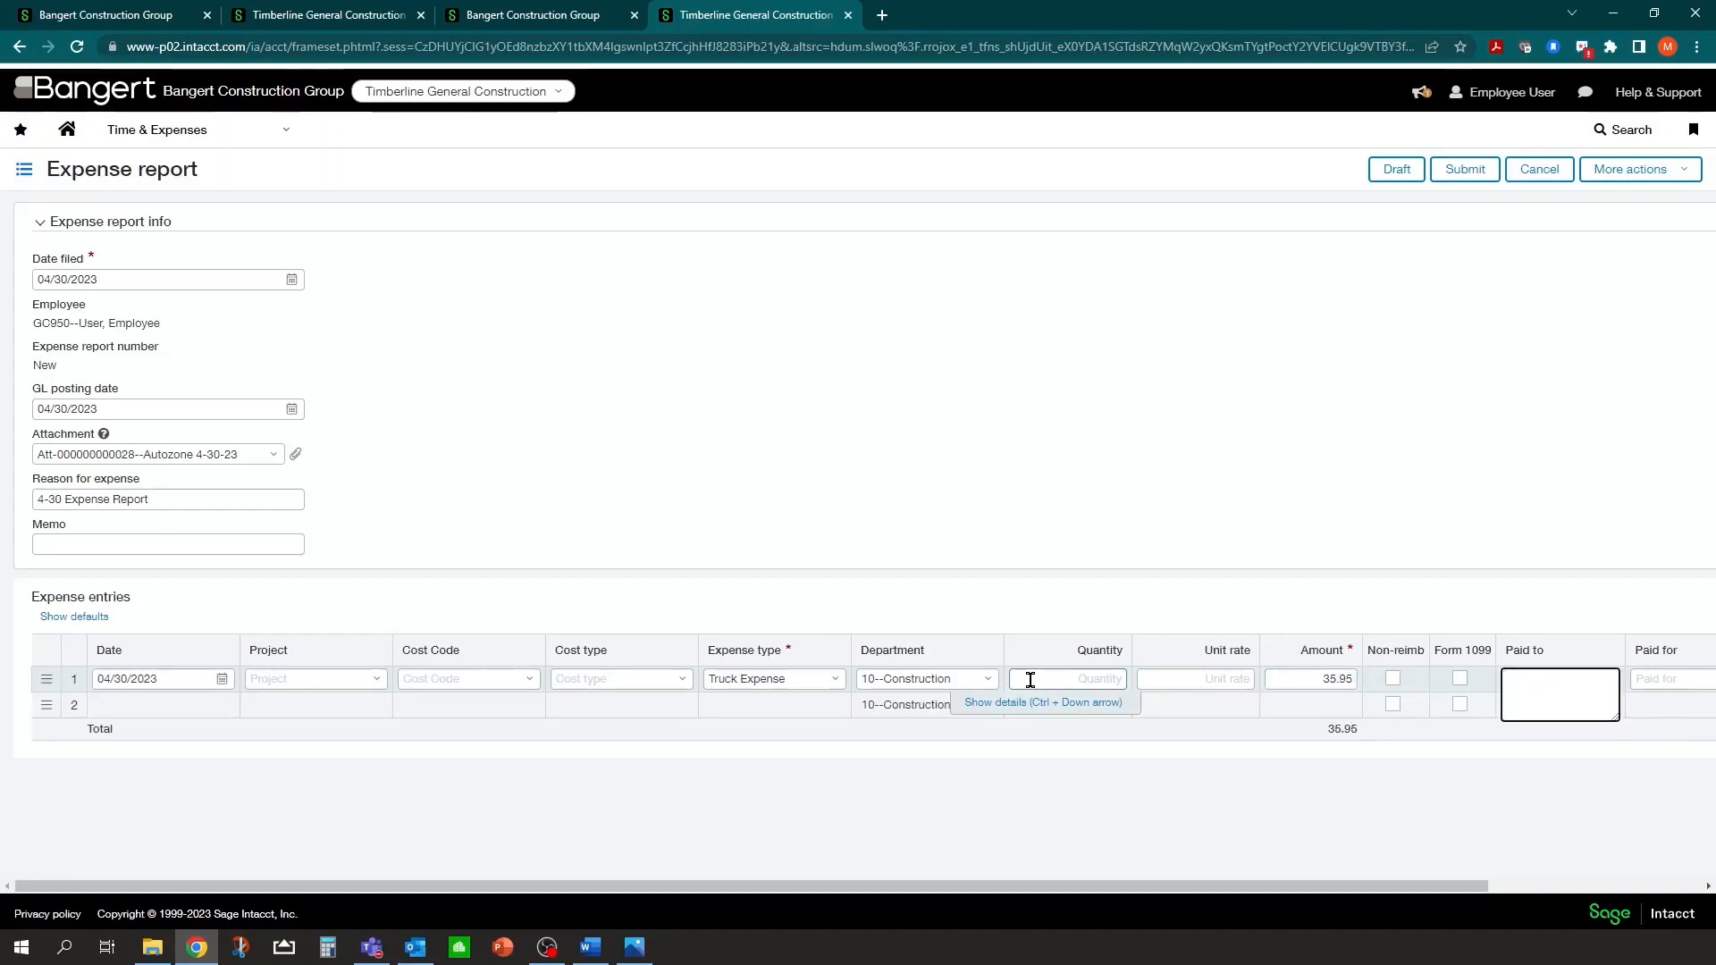
# Step: Fill in the first entry as paid to Autozone and paid for Truck part
pyautogui.moveTo(1445, 887); pyautogui.dragTo(1668, 904)
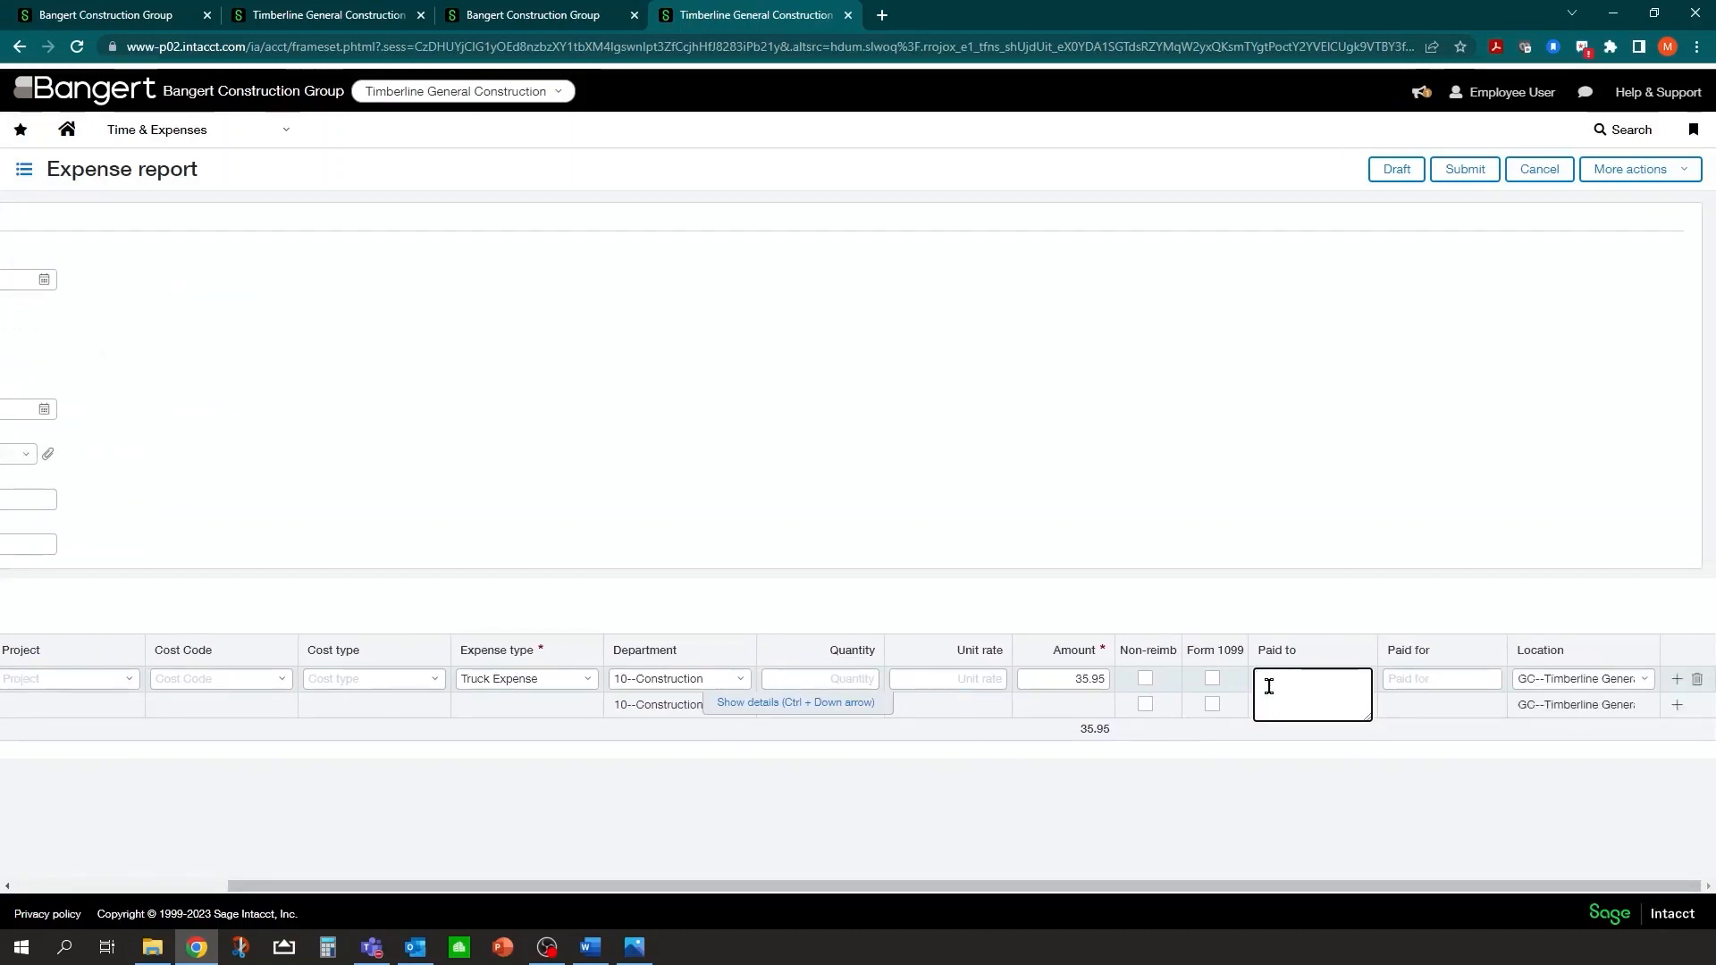
pyautogui.write('tozone')
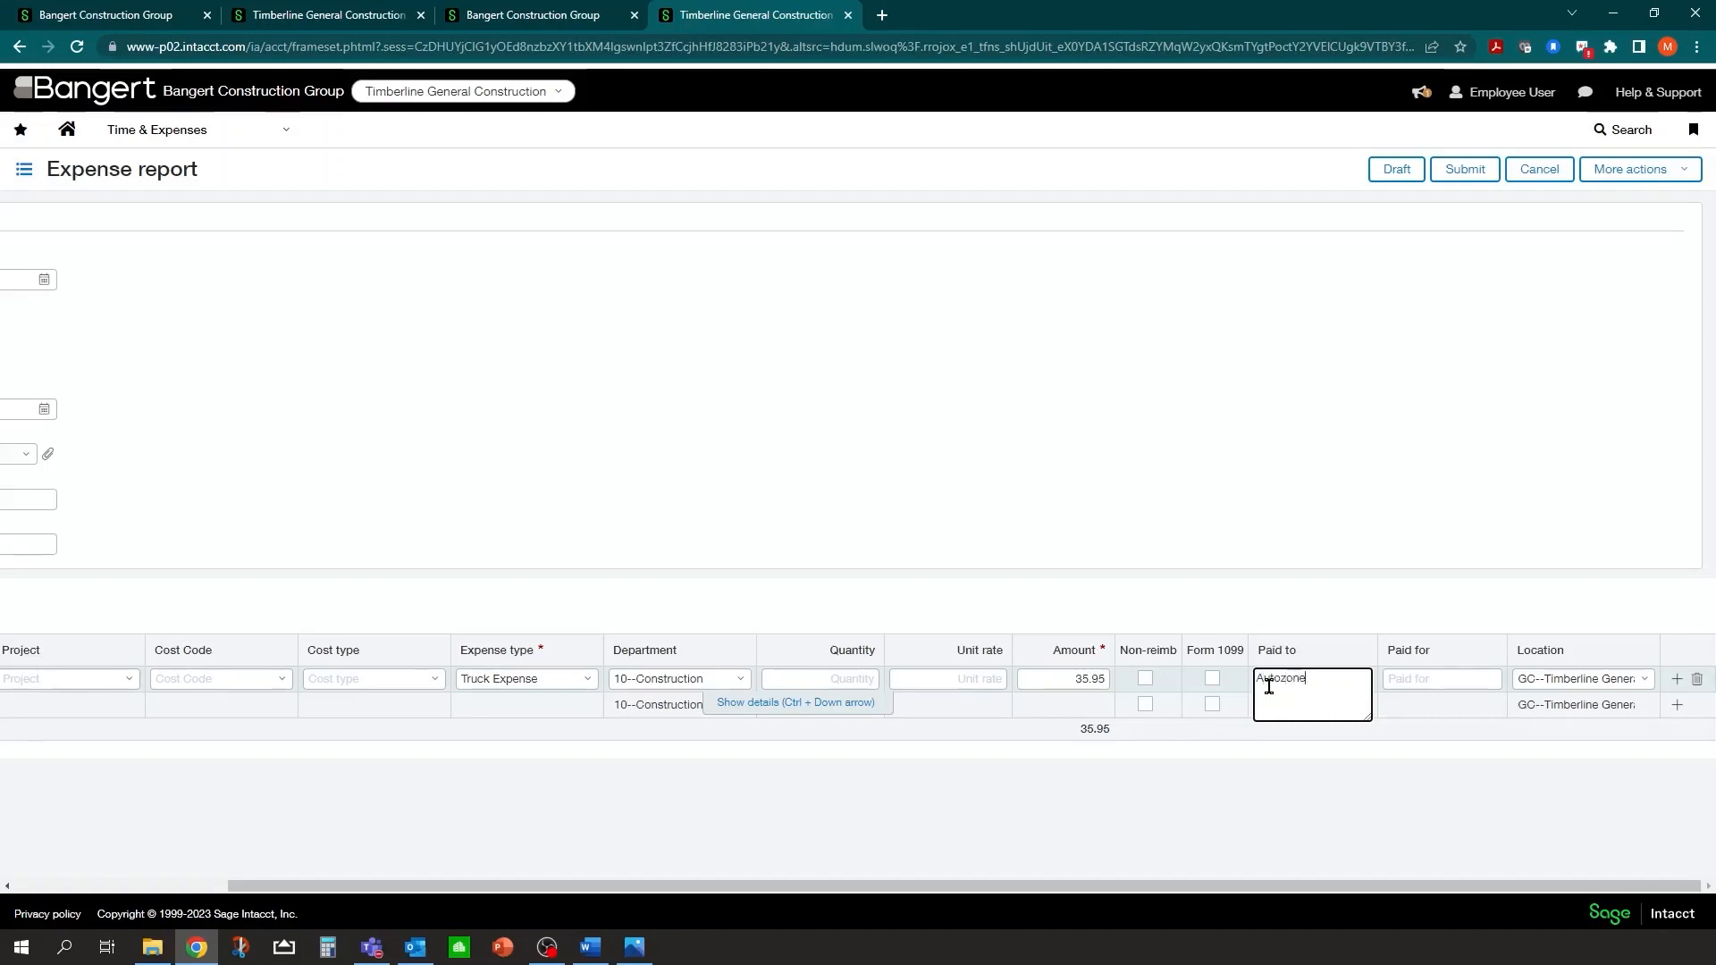
pyautogui.press('Tab')
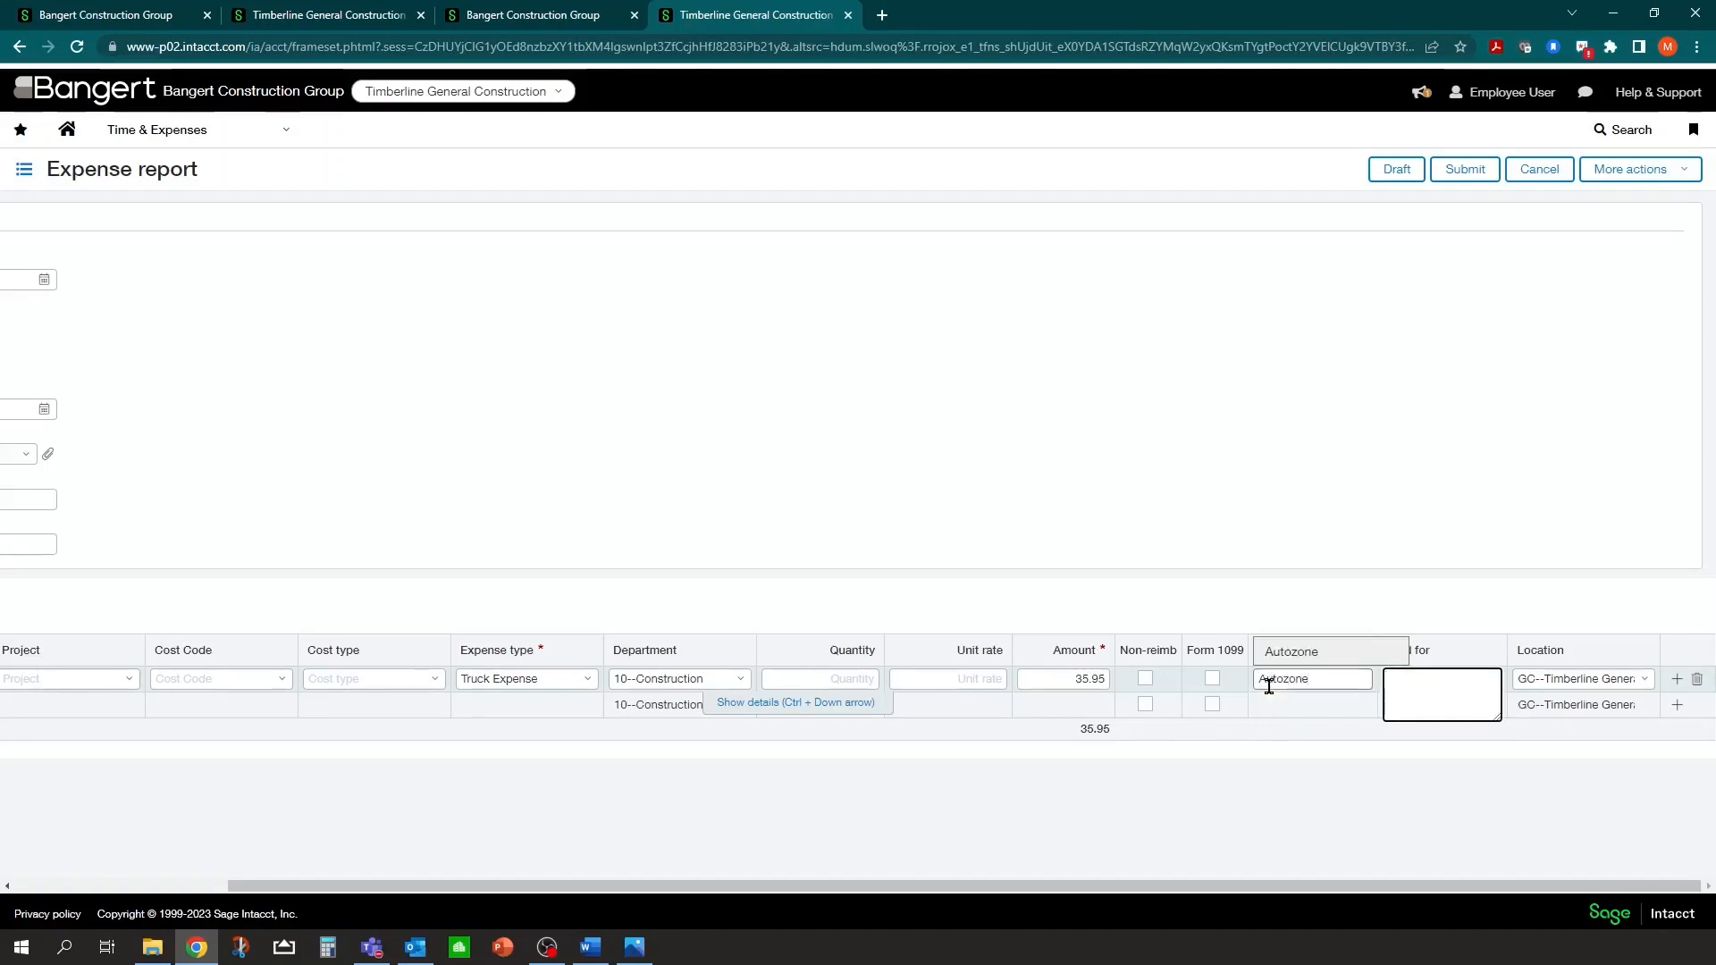
pyautogui.write('Truck part')
pyautogui.press('Tab')
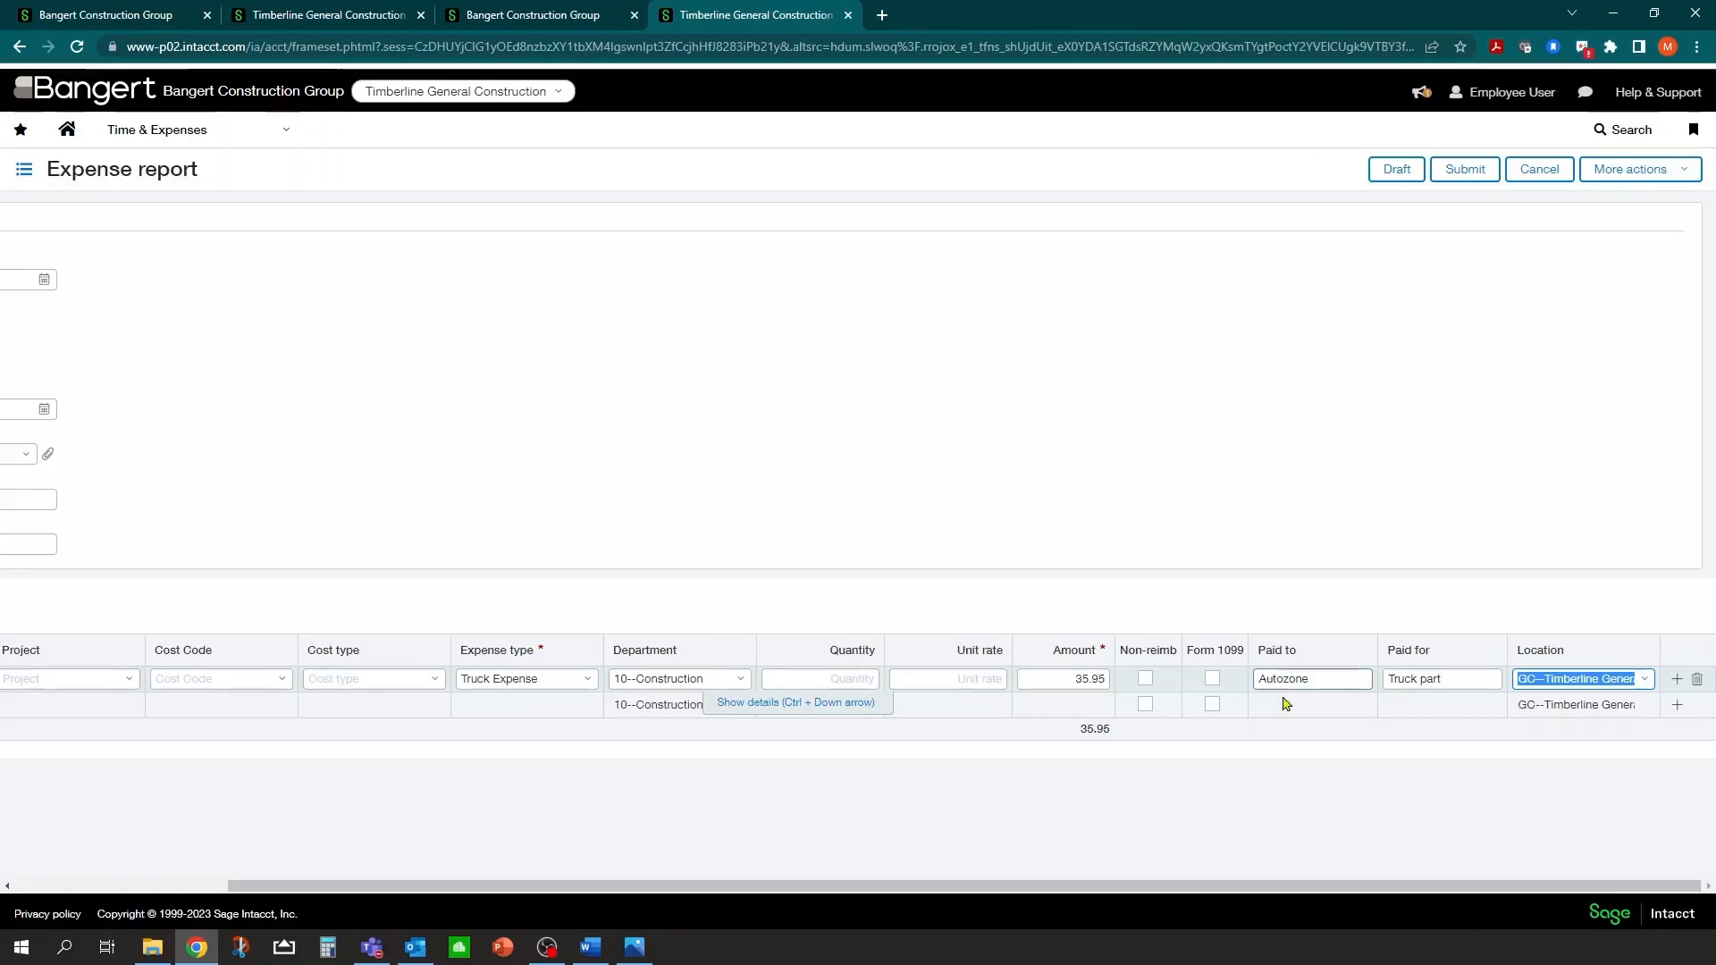
# Step: Start a second expense entry dated 04/28/2023 and assign it to project 20-001--LaQuinta - Houston
pyautogui.click(56, 885)
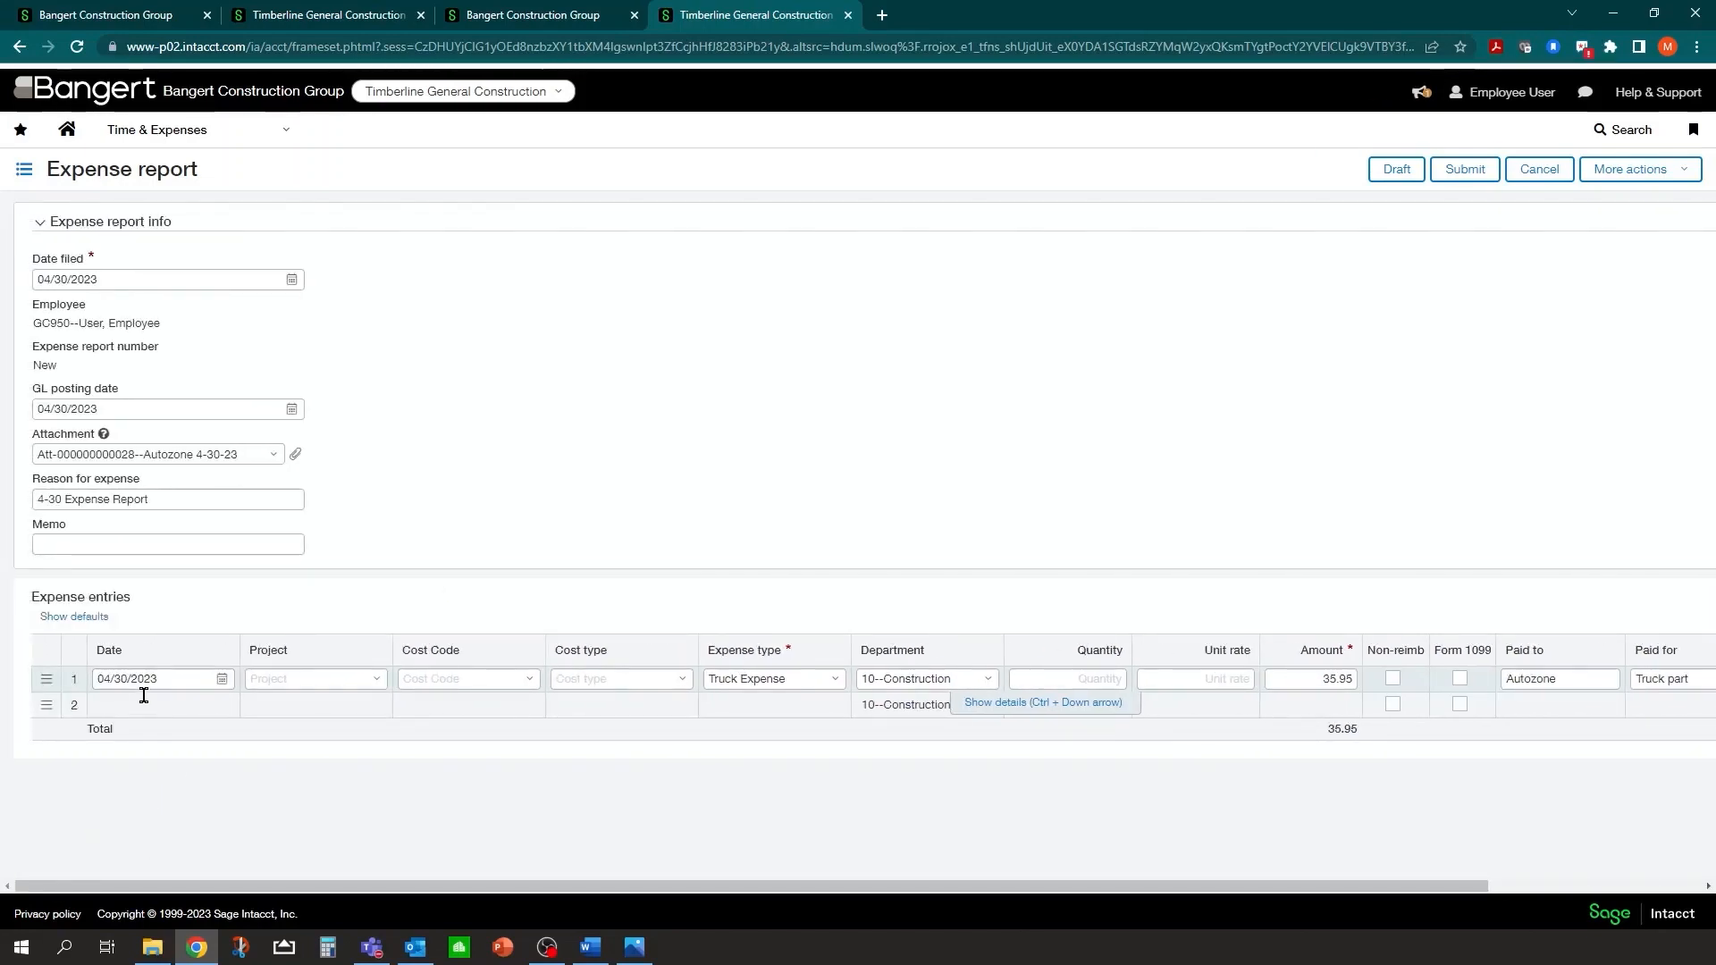
pyautogui.click(201, 705)
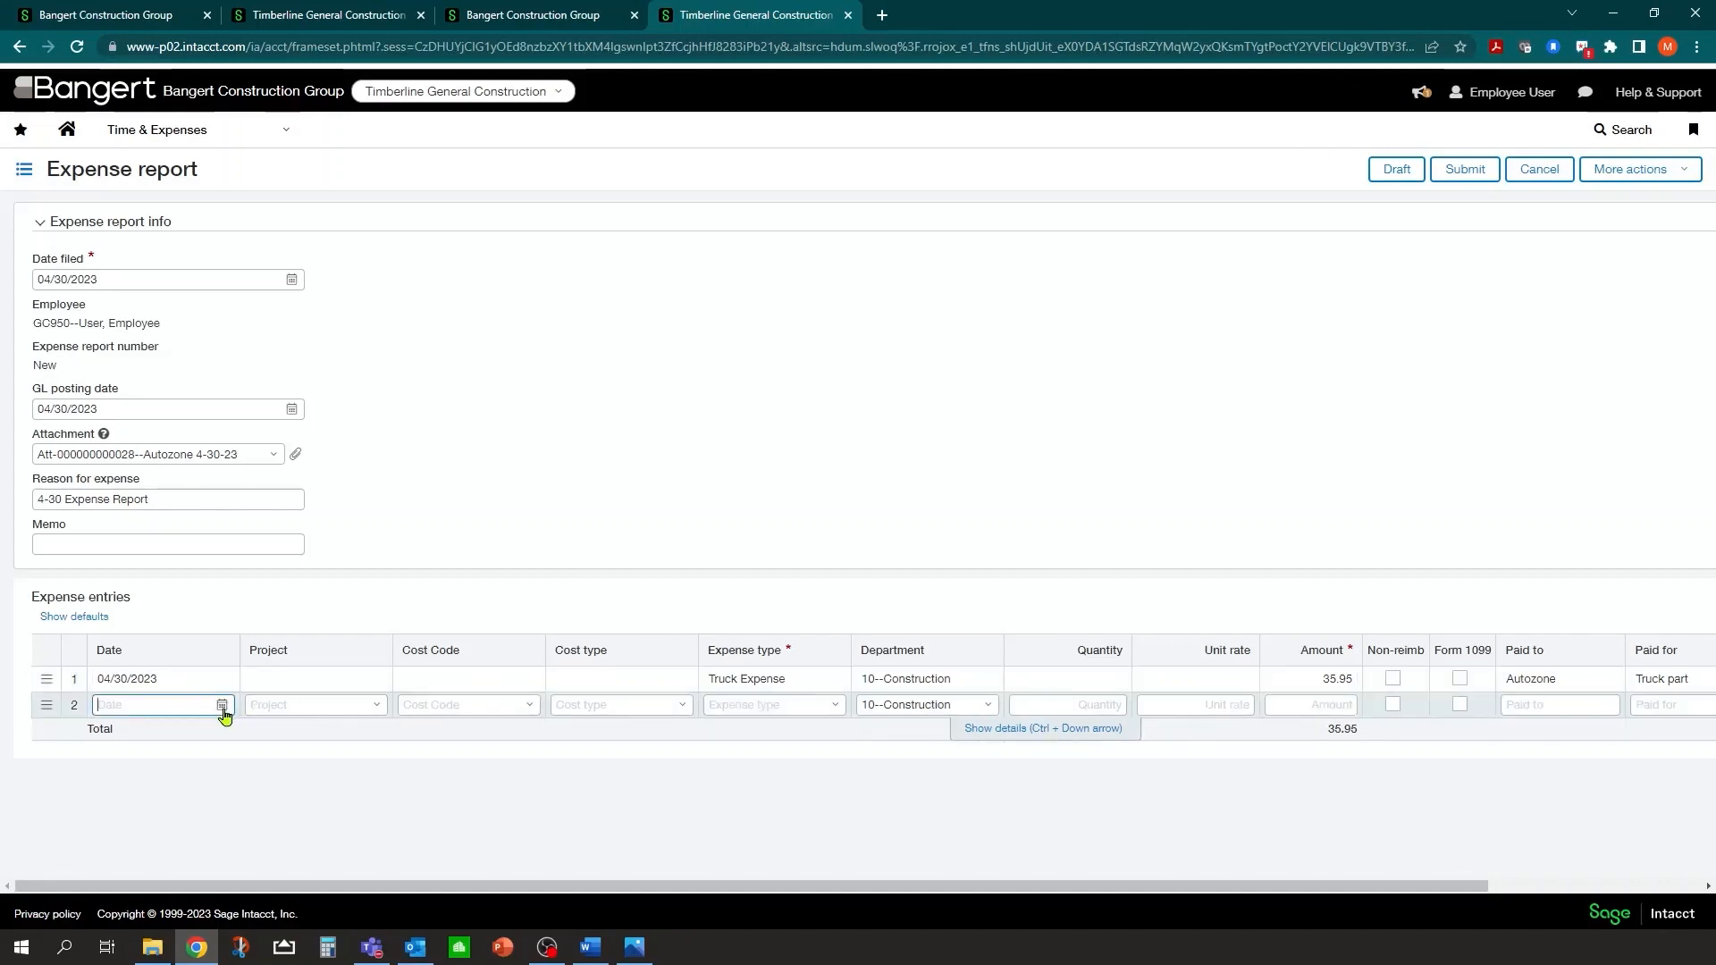
pyautogui.click(222, 706)
pyautogui.scroll(-1, 154, 811)
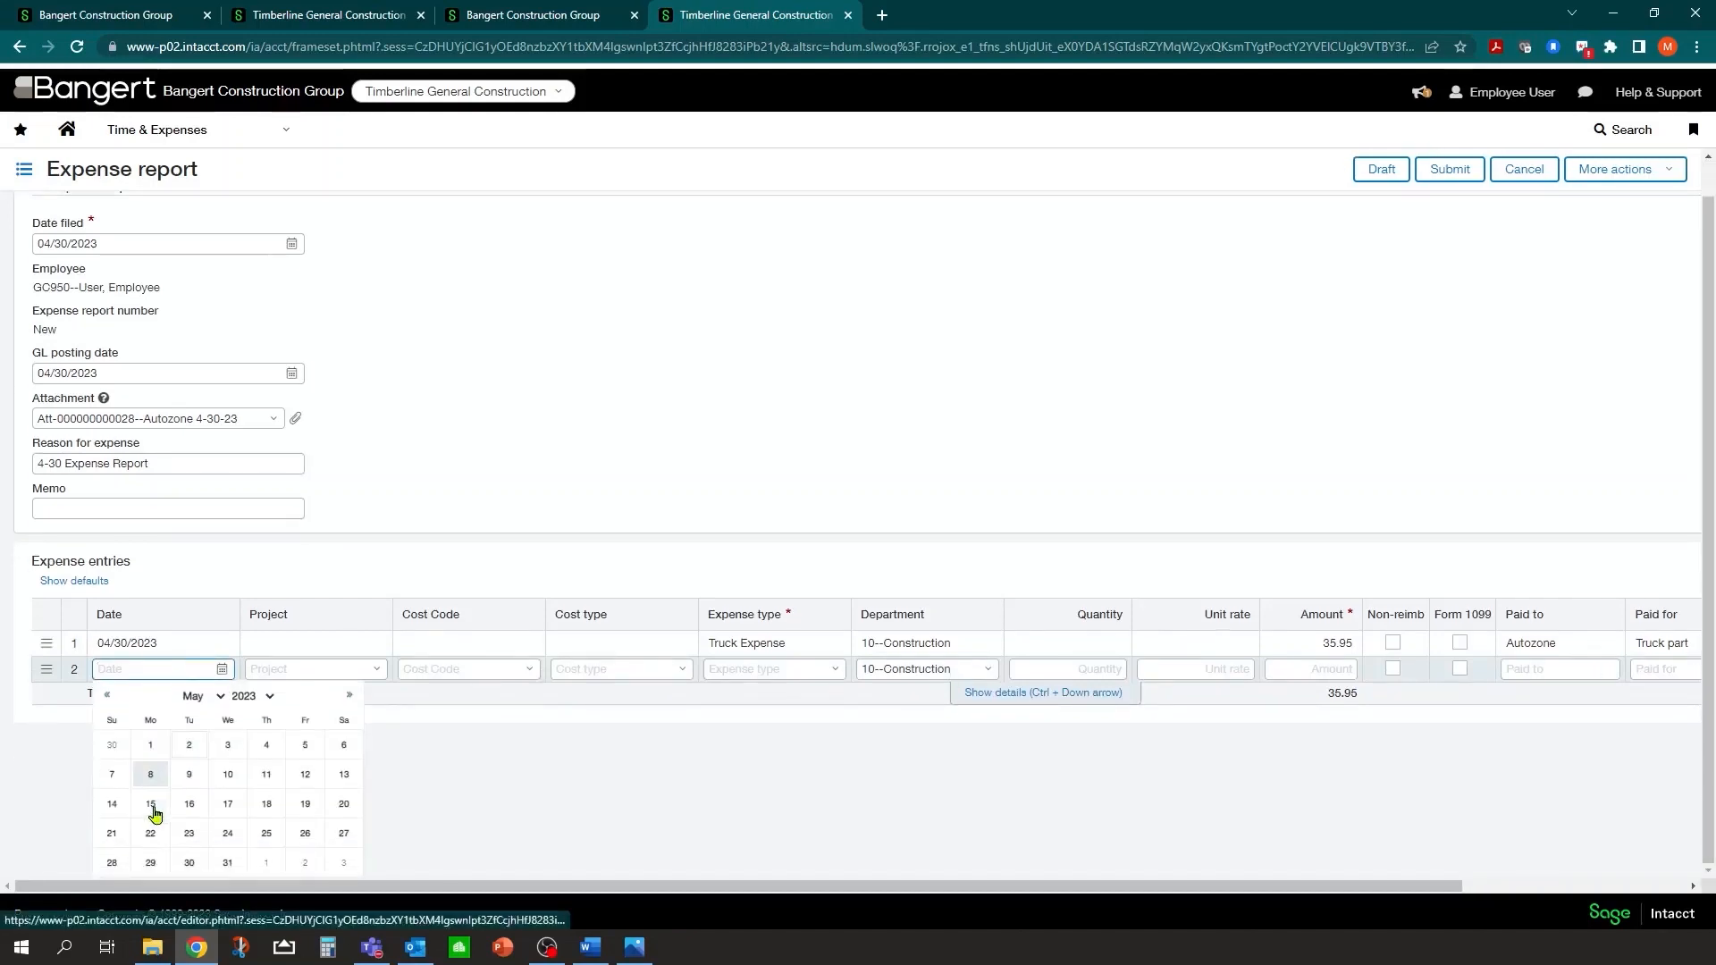
pyautogui.click(107, 696)
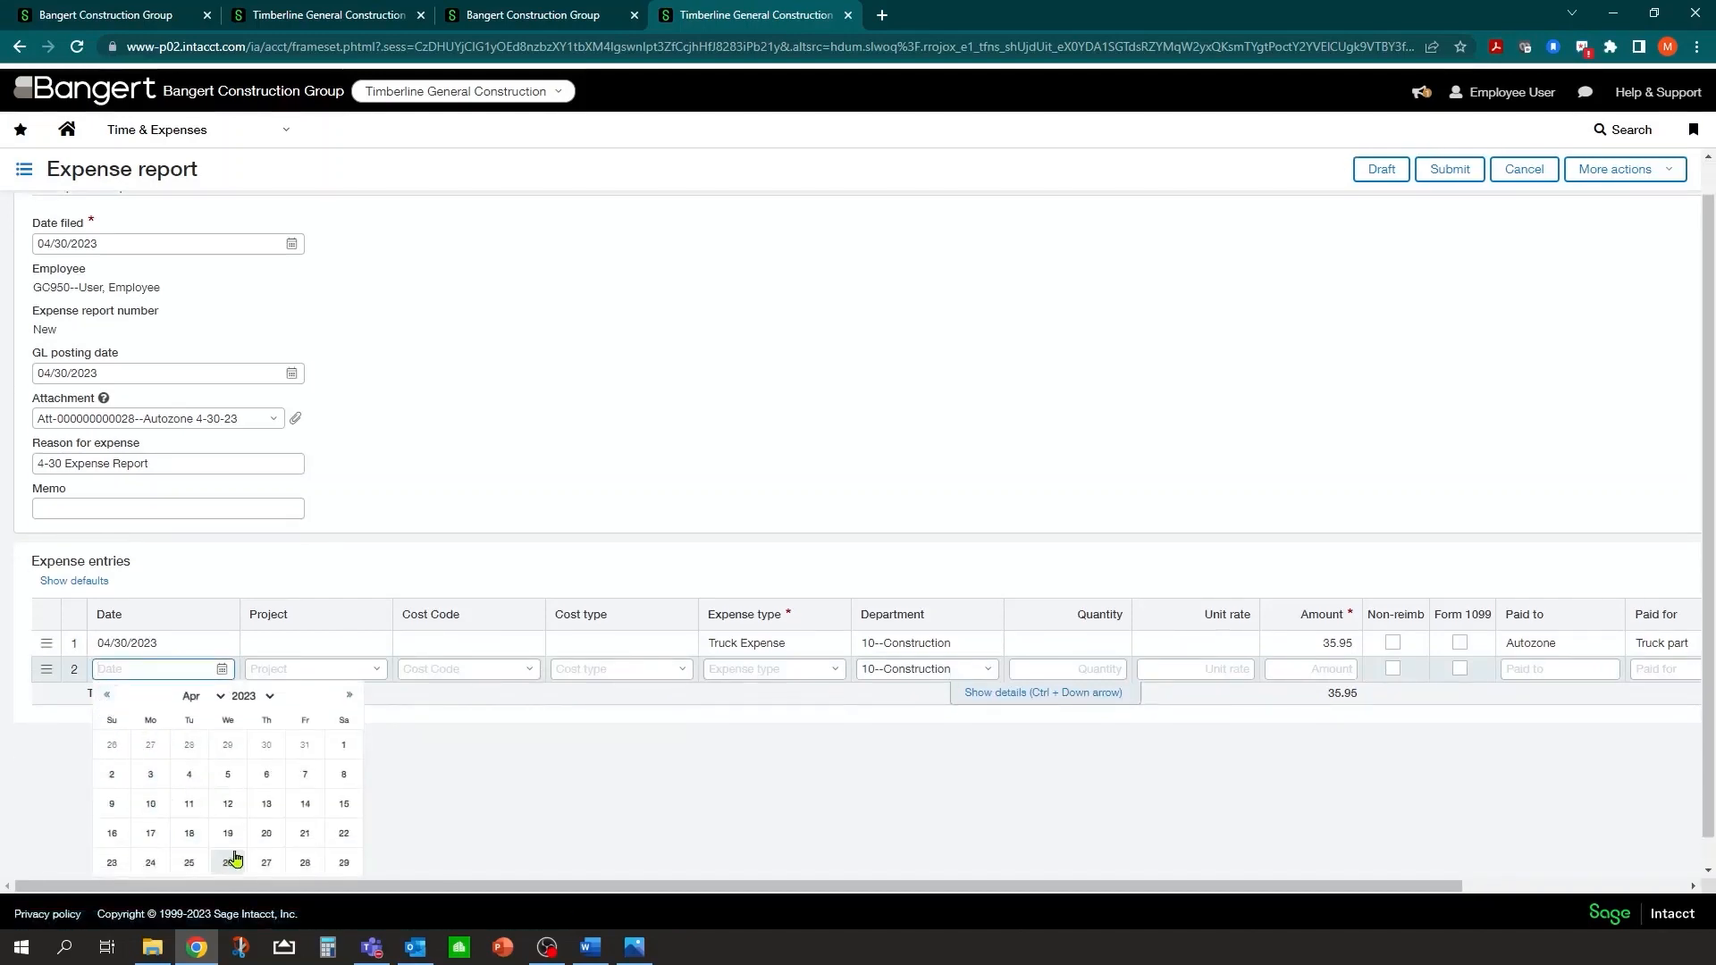
pyautogui.scroll(-1, 230, 863)
pyautogui.click(304, 836)
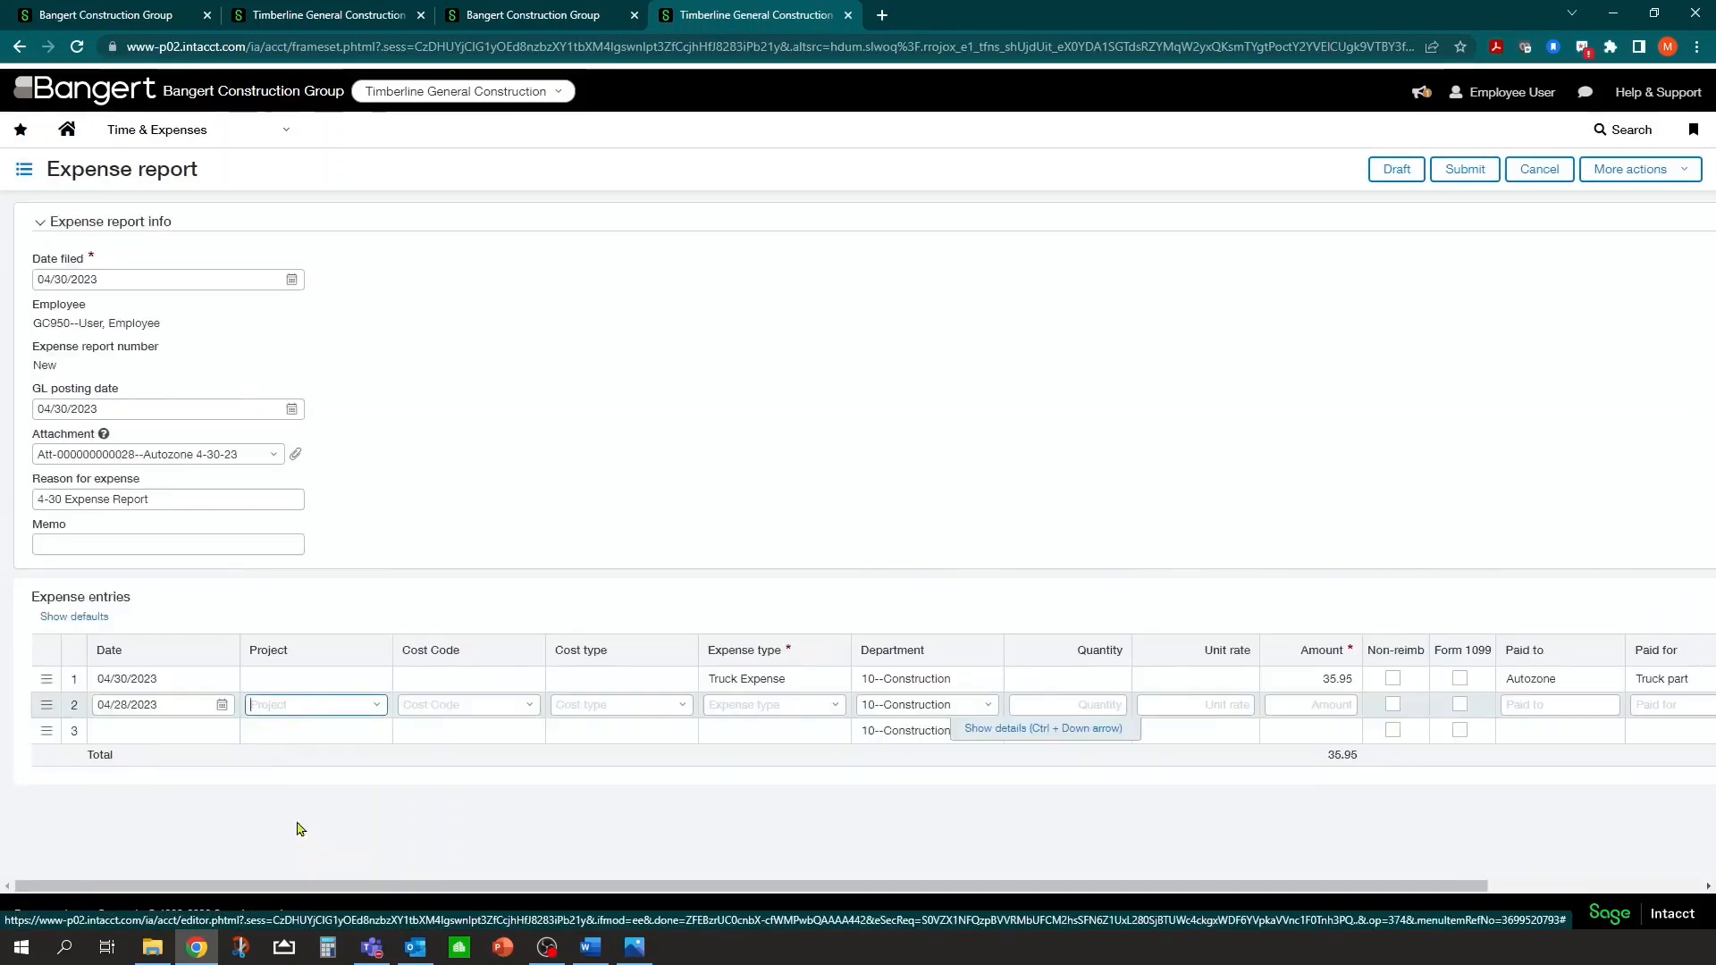
pyautogui.click(380, 706)
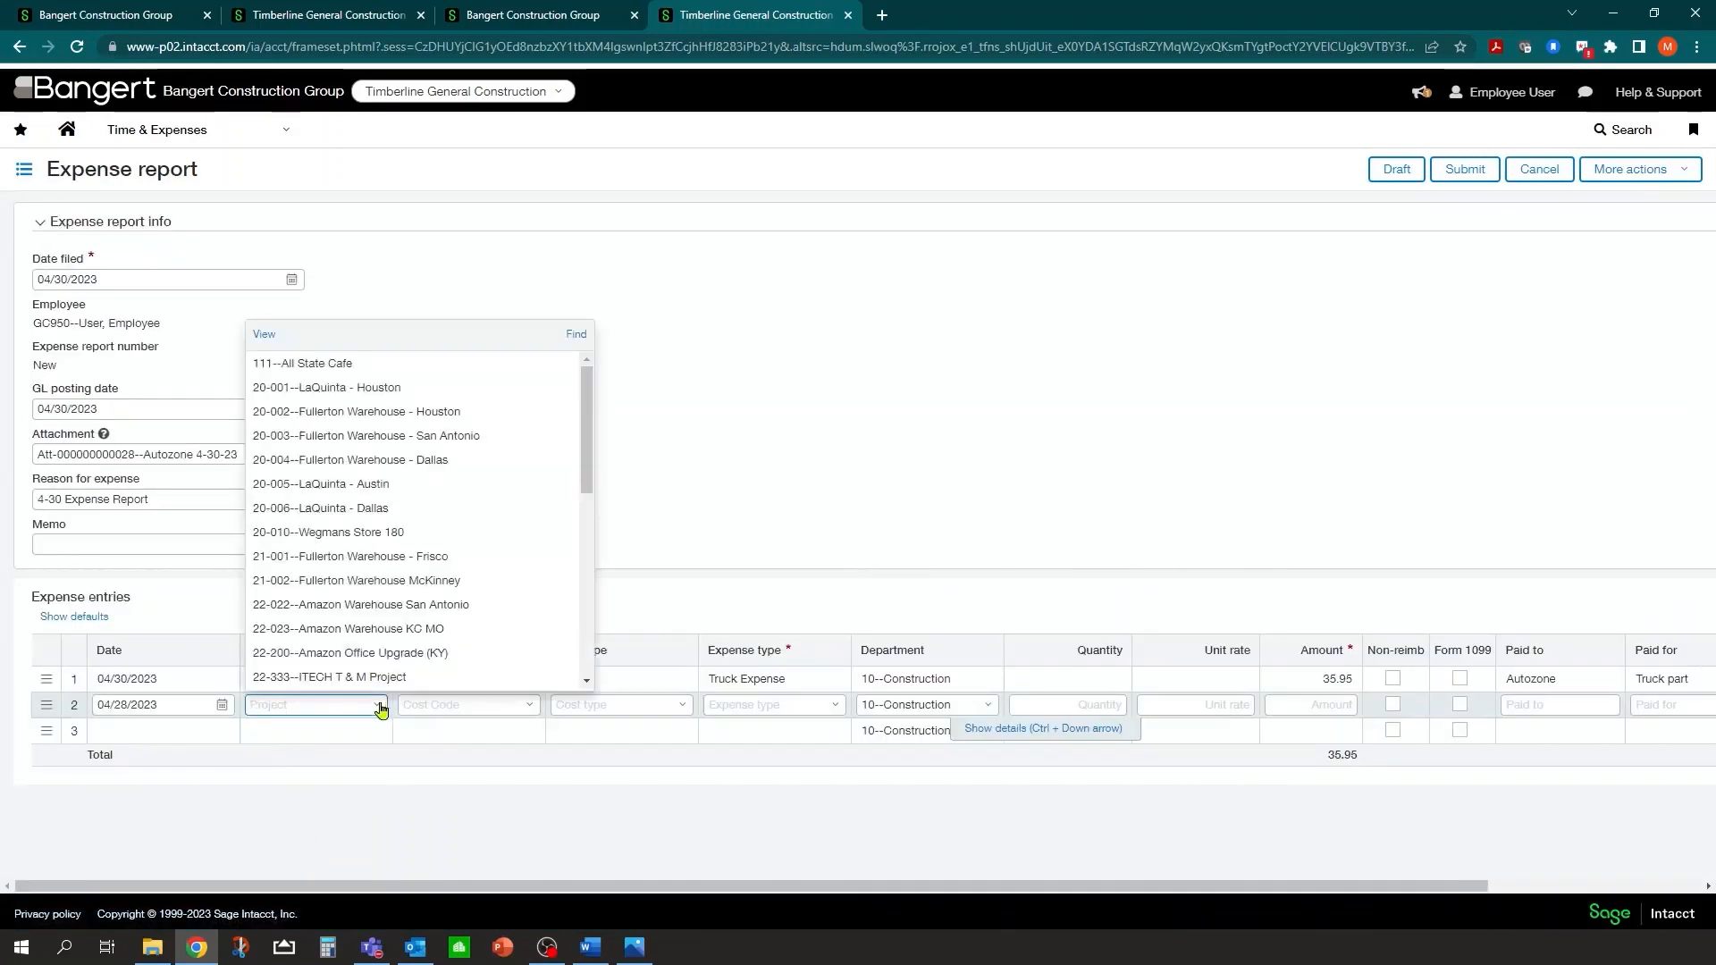
pyautogui.click(361, 388)
# Step: Try cost code G01-040--Coordination for the second entry and check which cost types it offers
pyautogui.click(529, 707)
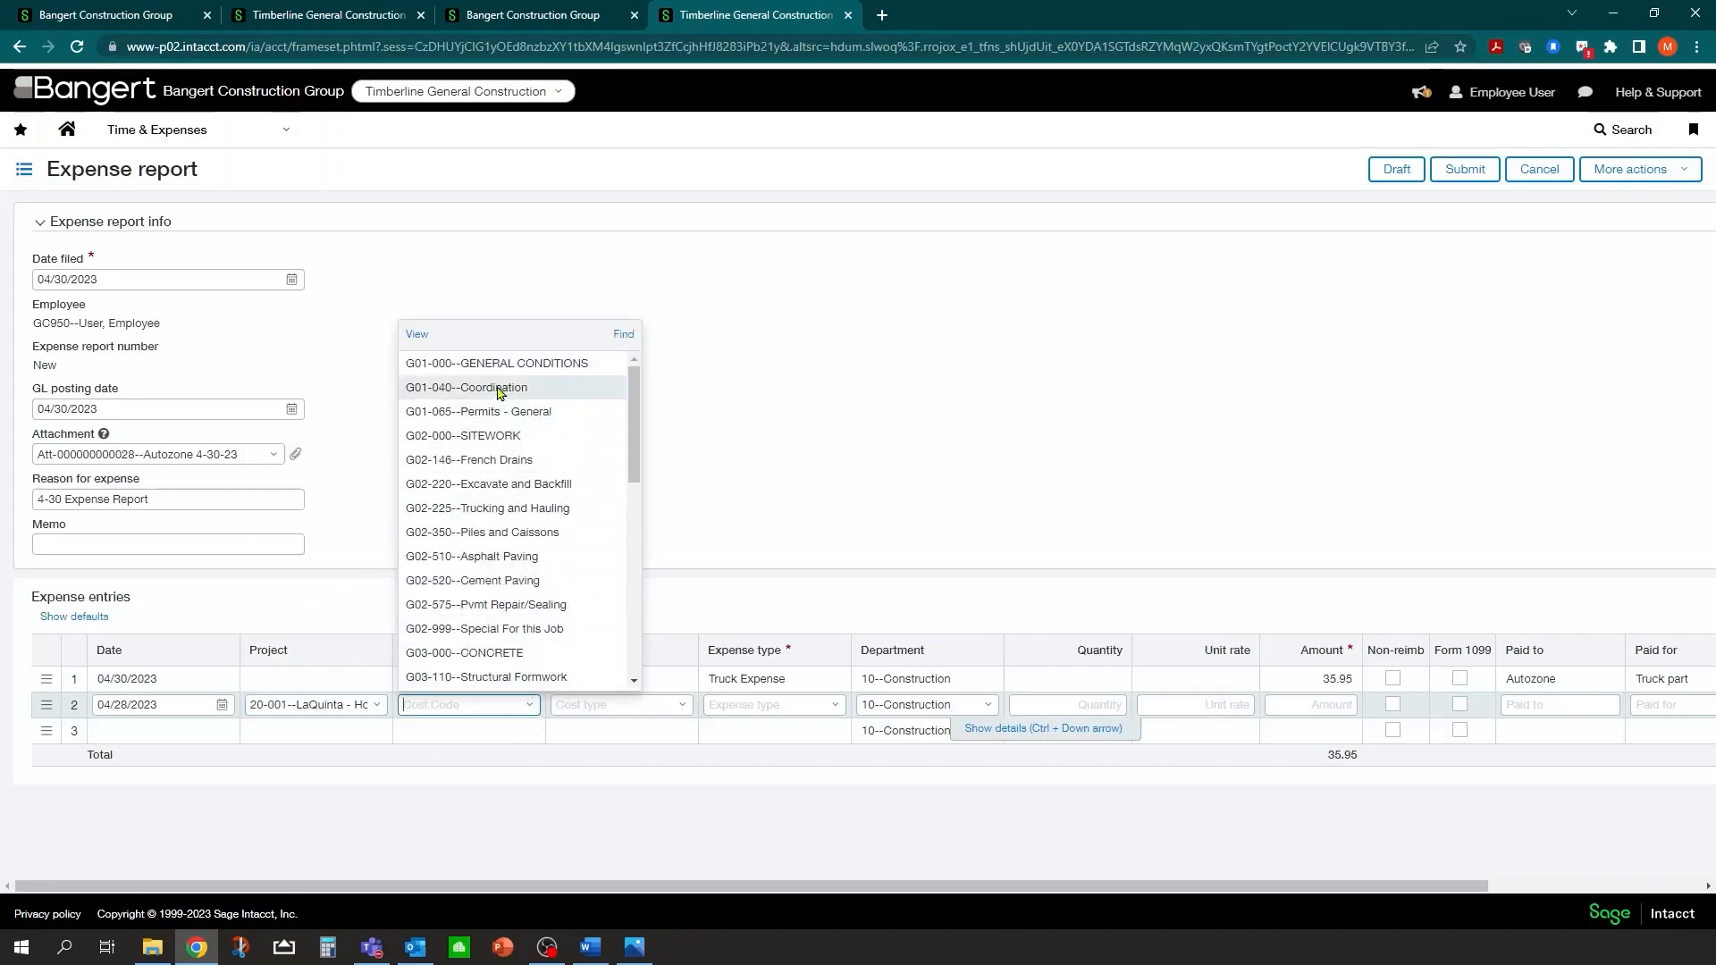
pyautogui.scroll(-3, 505, 527)
pyautogui.scroll(3, 519, 546)
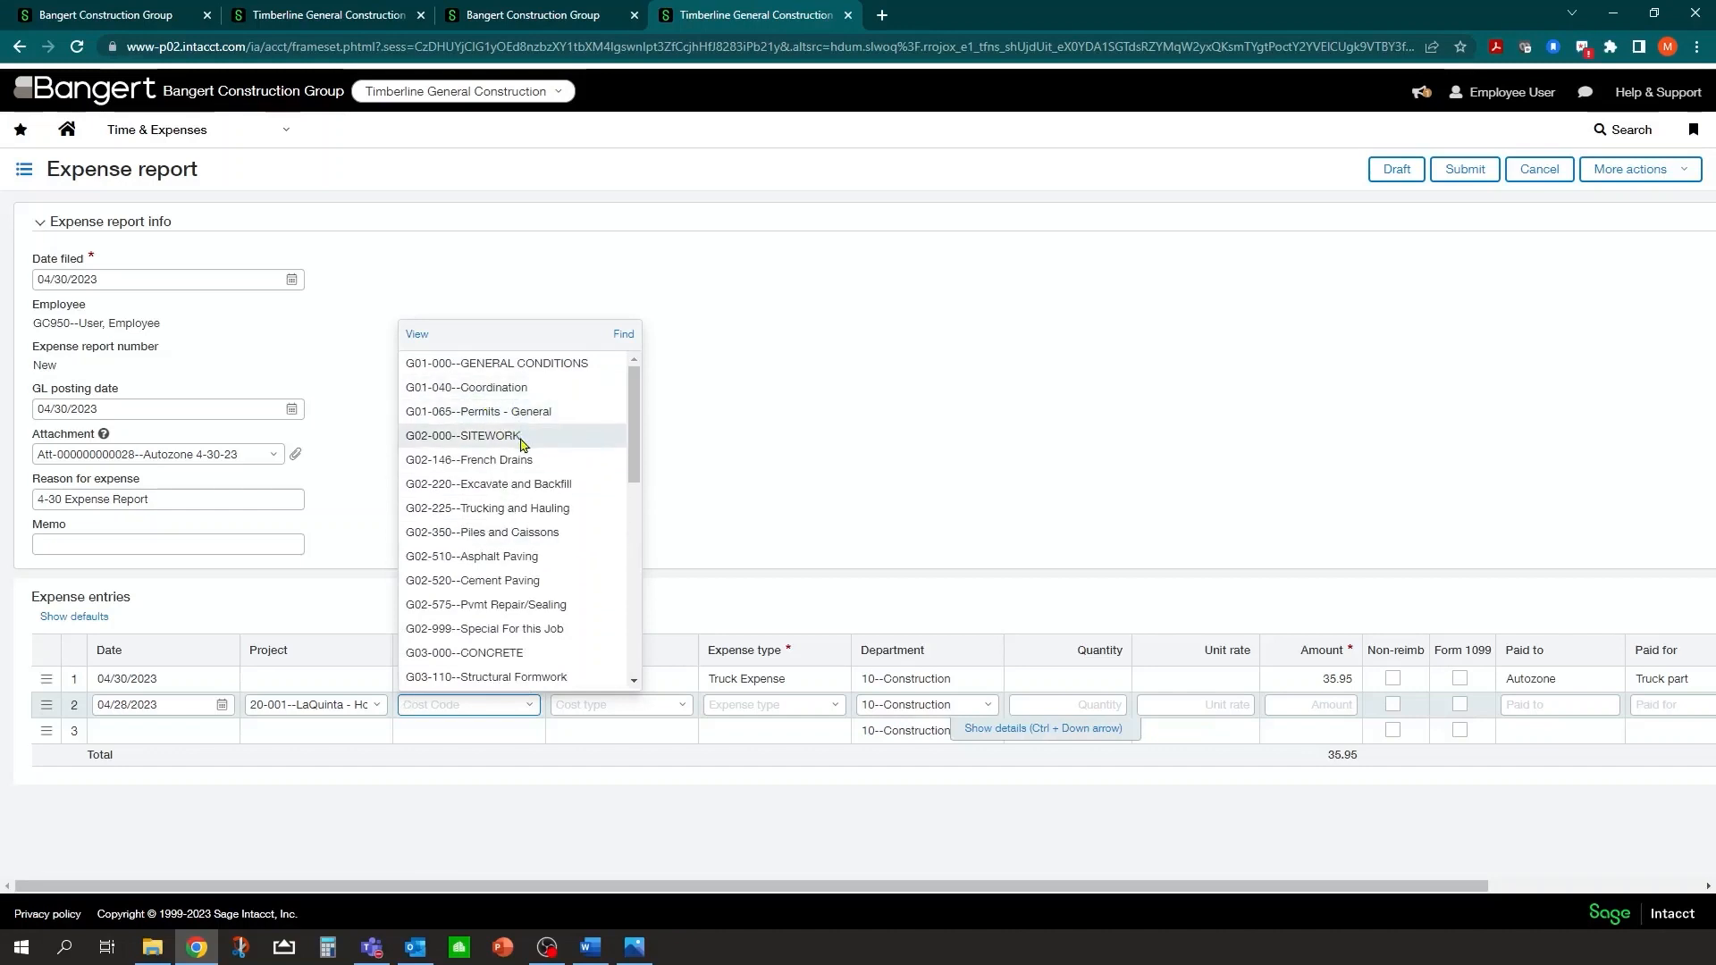
pyautogui.scroll(-3, 547, 529)
pyautogui.scroll(3, 545, 526)
pyautogui.click(522, 388)
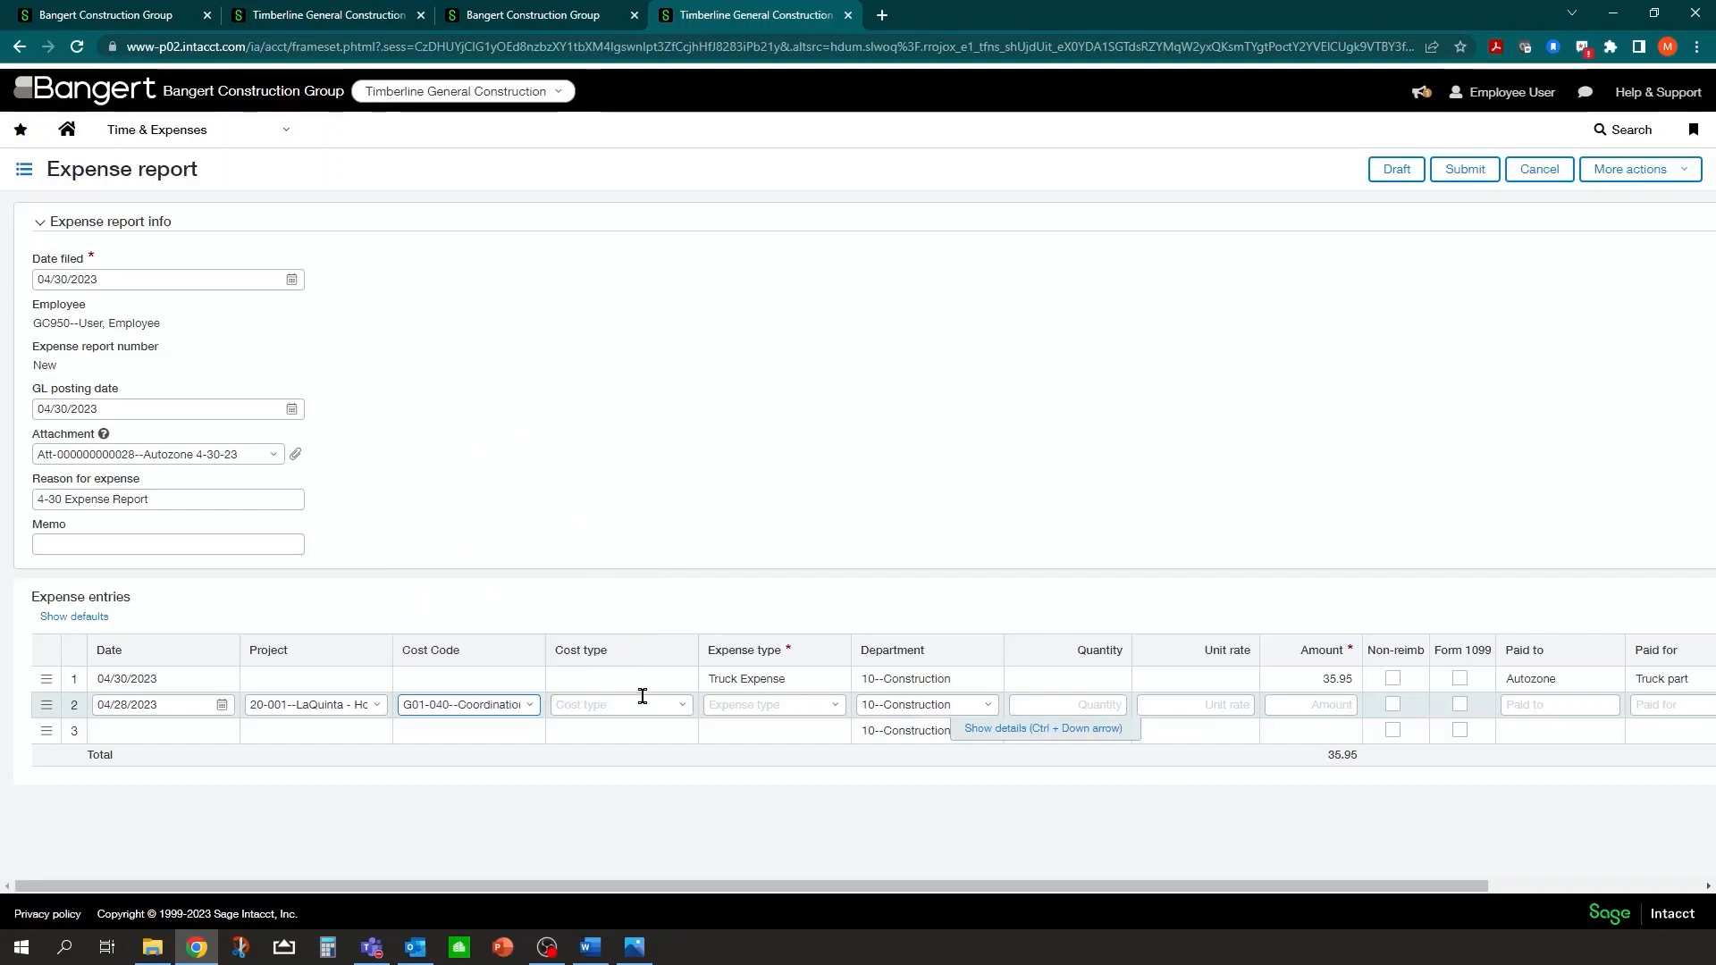
pyautogui.click(684, 706)
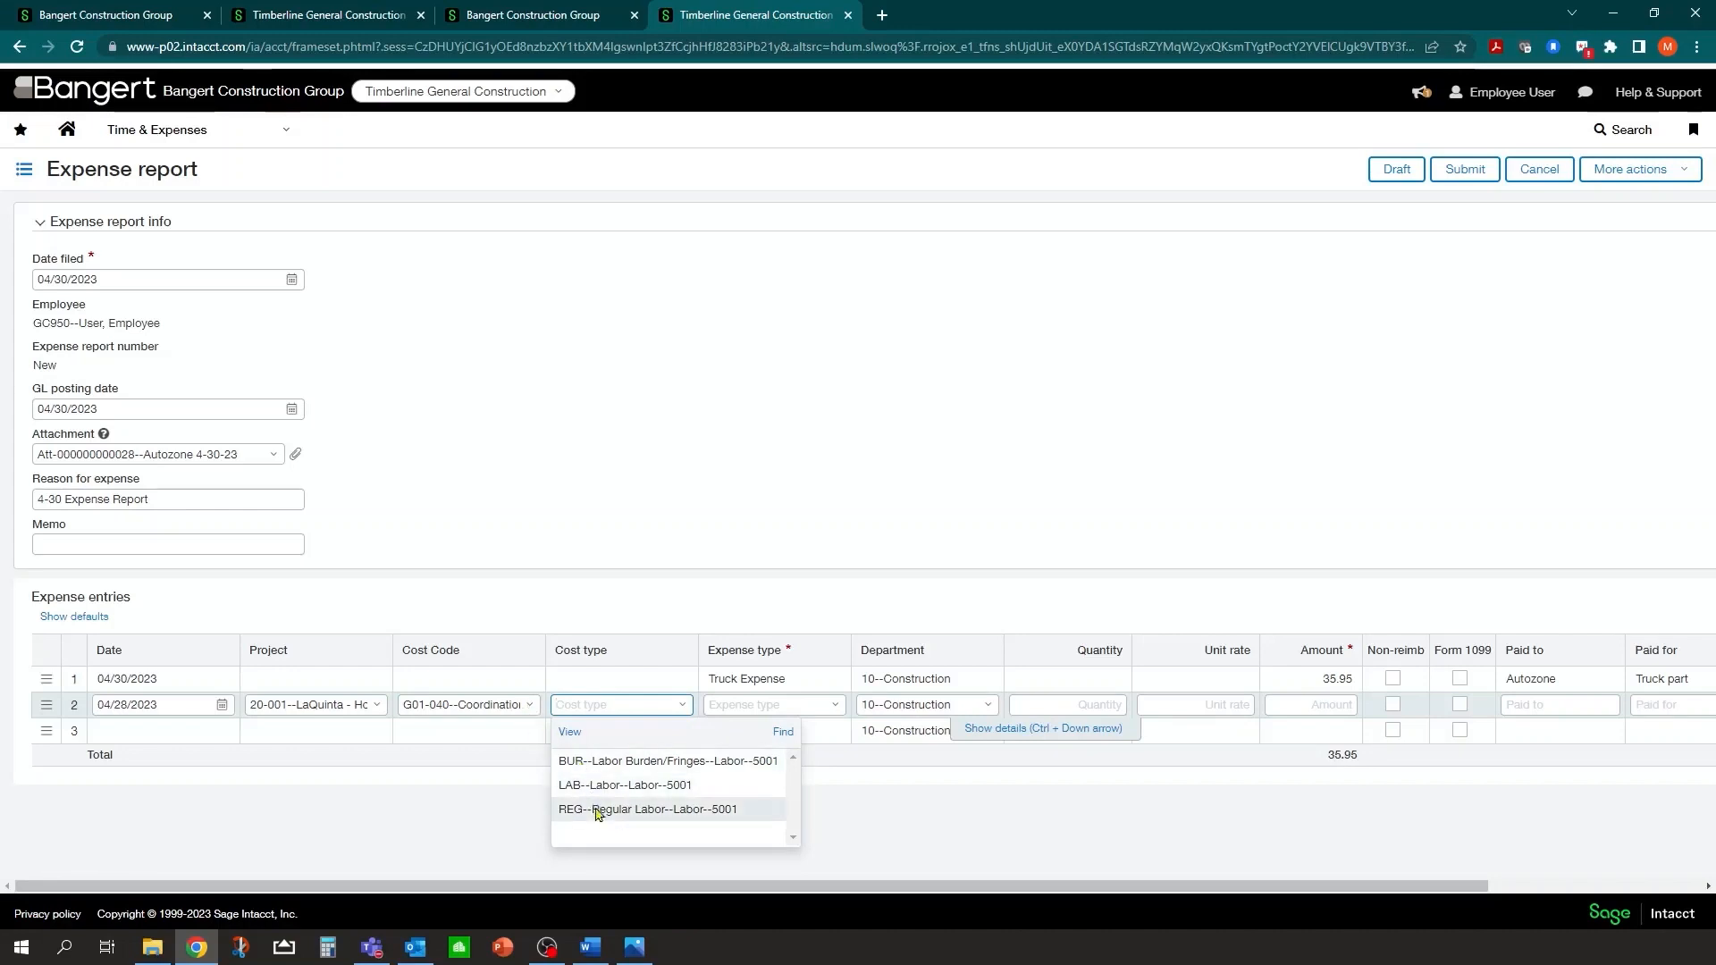
# Step: Try cost code G02-999--Special For this Job for the second entry and check which cost types it offers
pyautogui.click(529, 706)
pyautogui.scroll(-5, 501, 532)
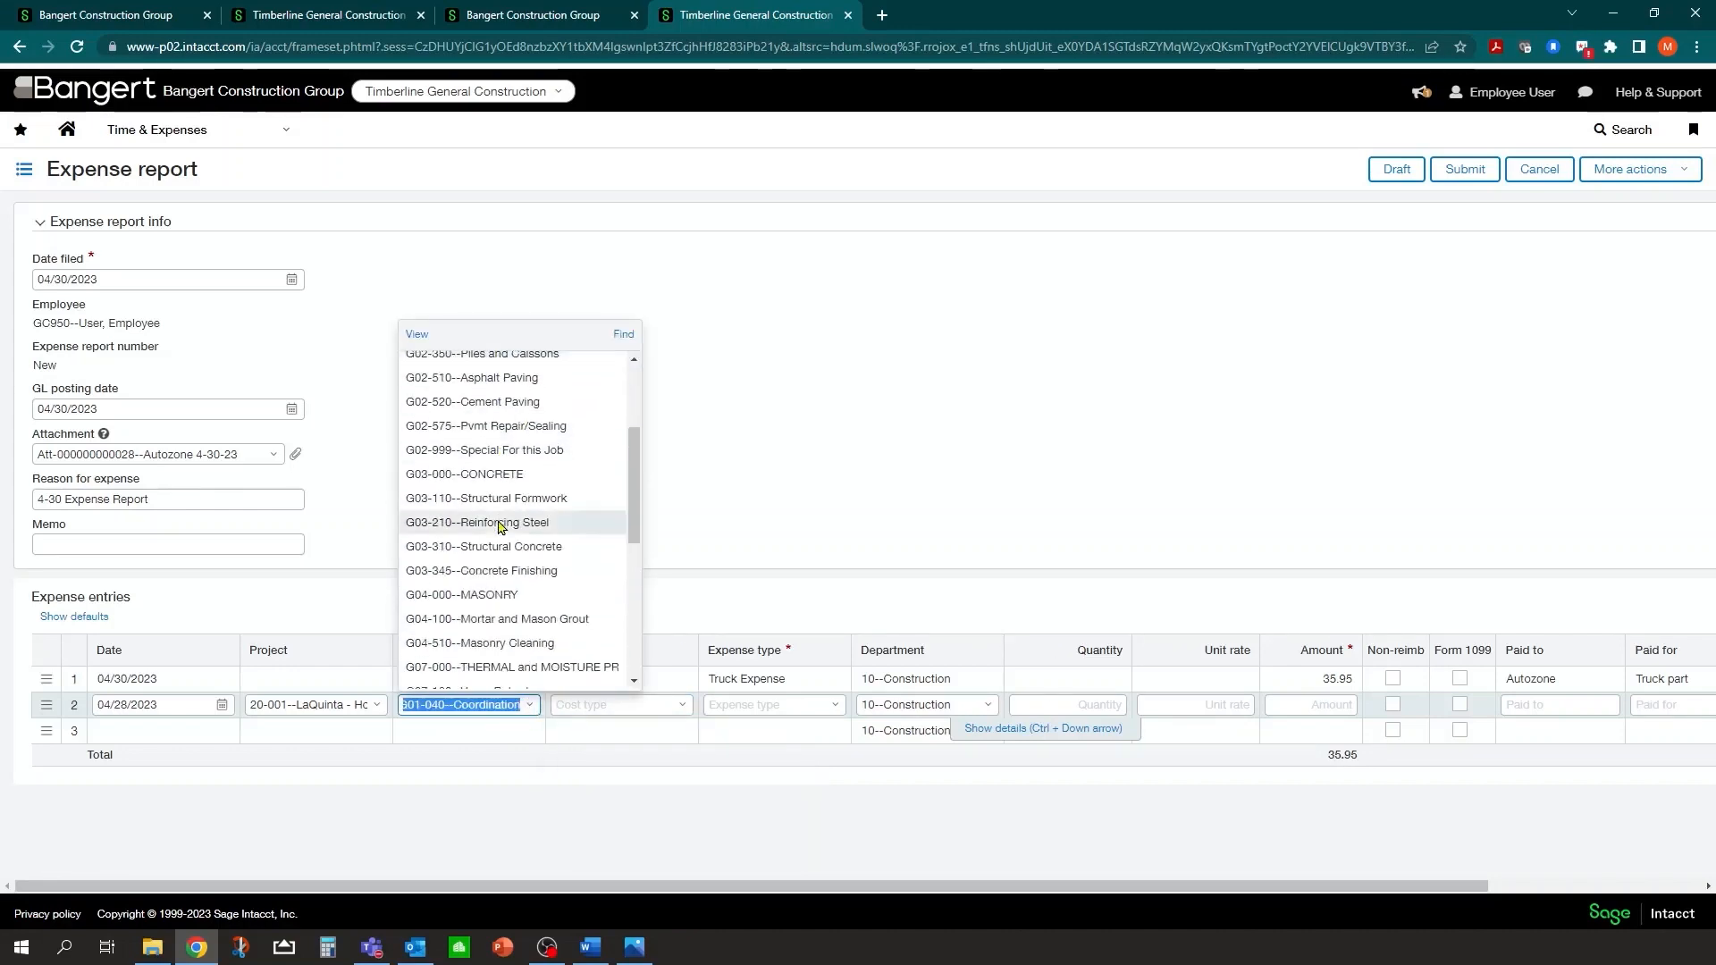
pyautogui.scroll(-1, 501, 527)
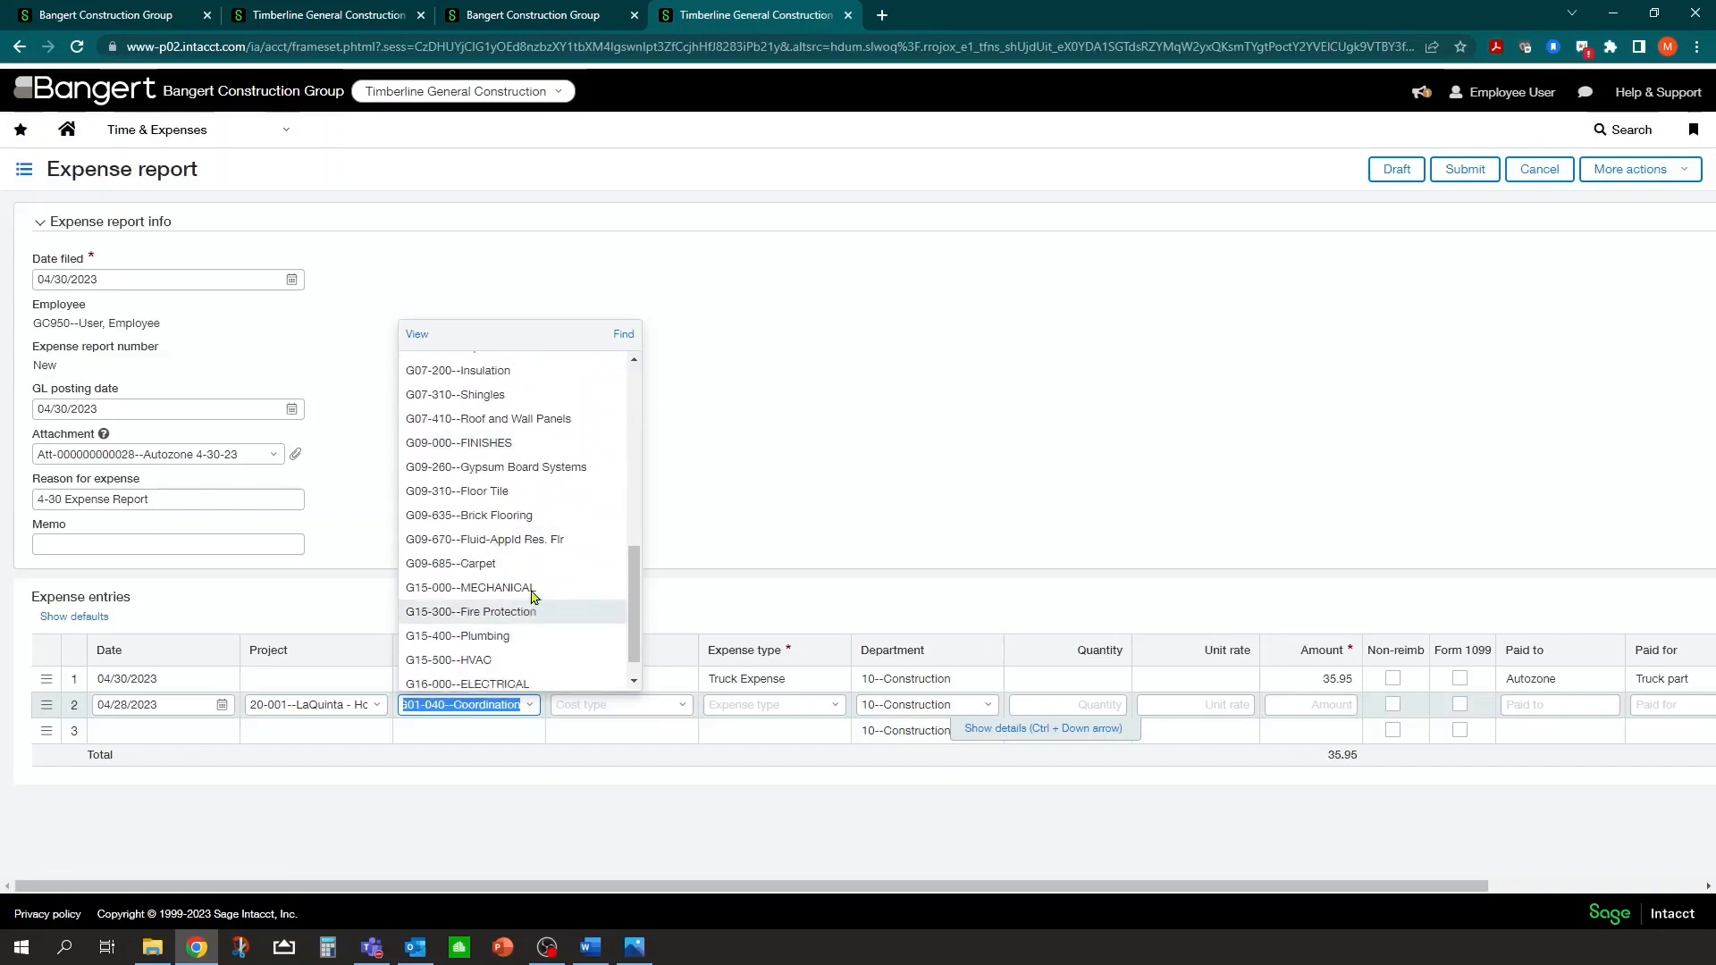
pyautogui.scroll(2, 529, 595)
pyautogui.scroll(3, 532, 590)
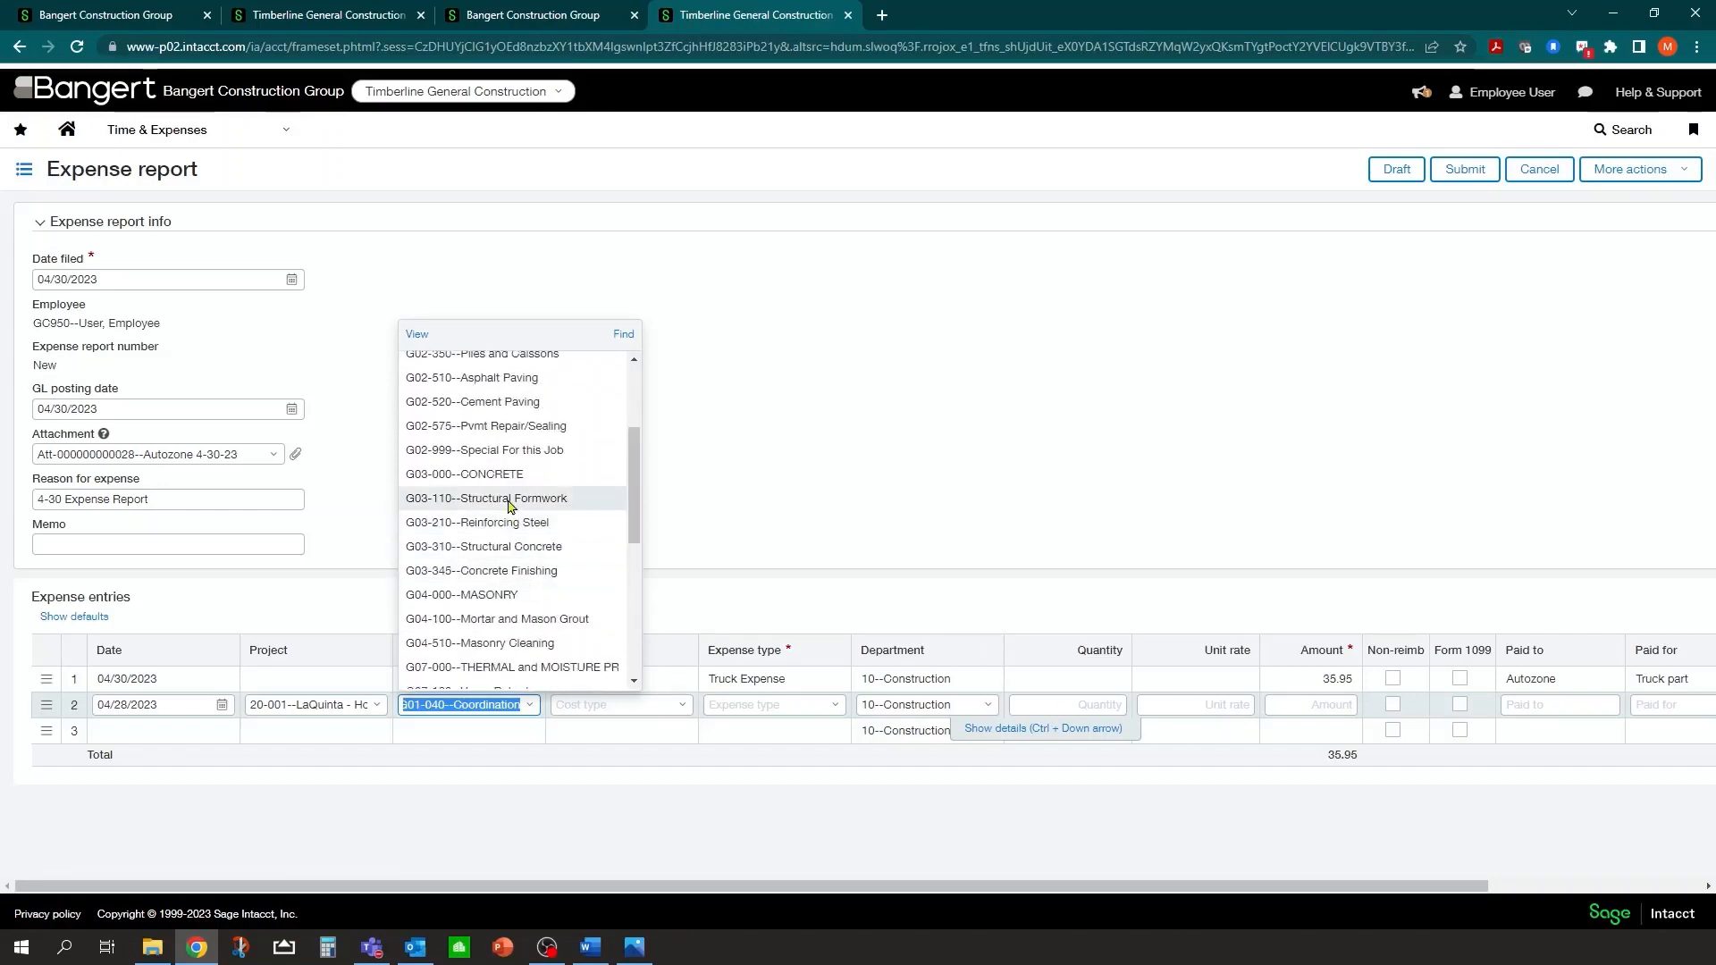
pyautogui.scroll(2, 525, 472)
pyautogui.click(518, 634)
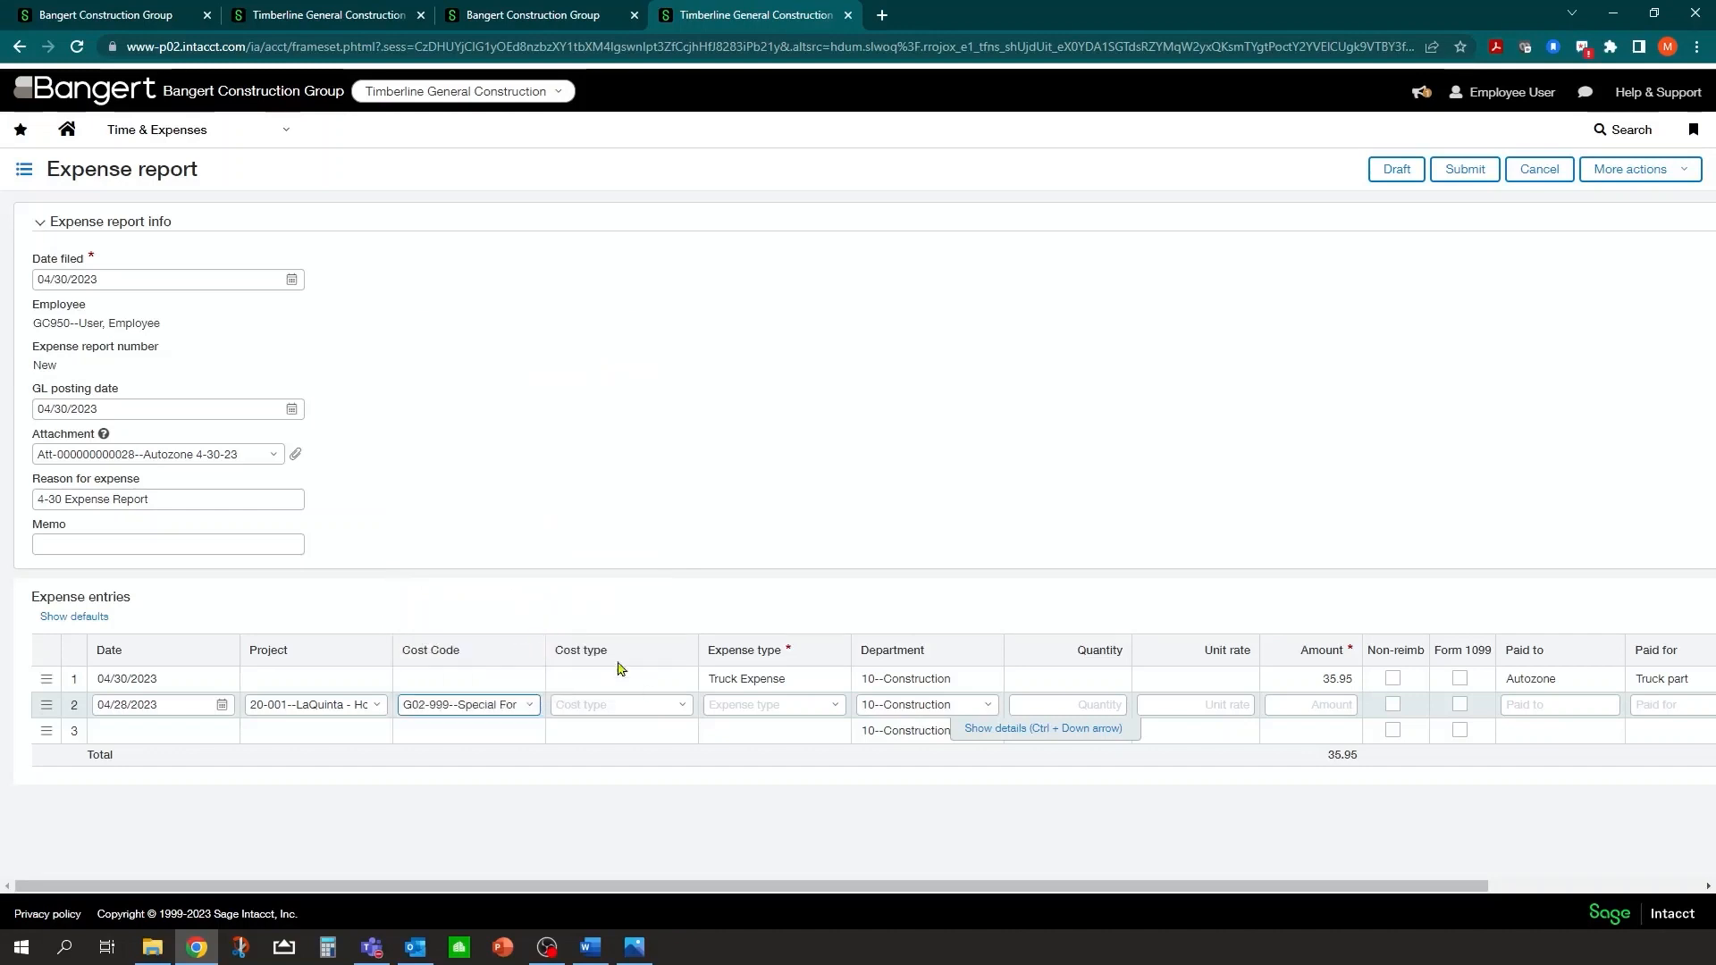
pyautogui.click(676, 706)
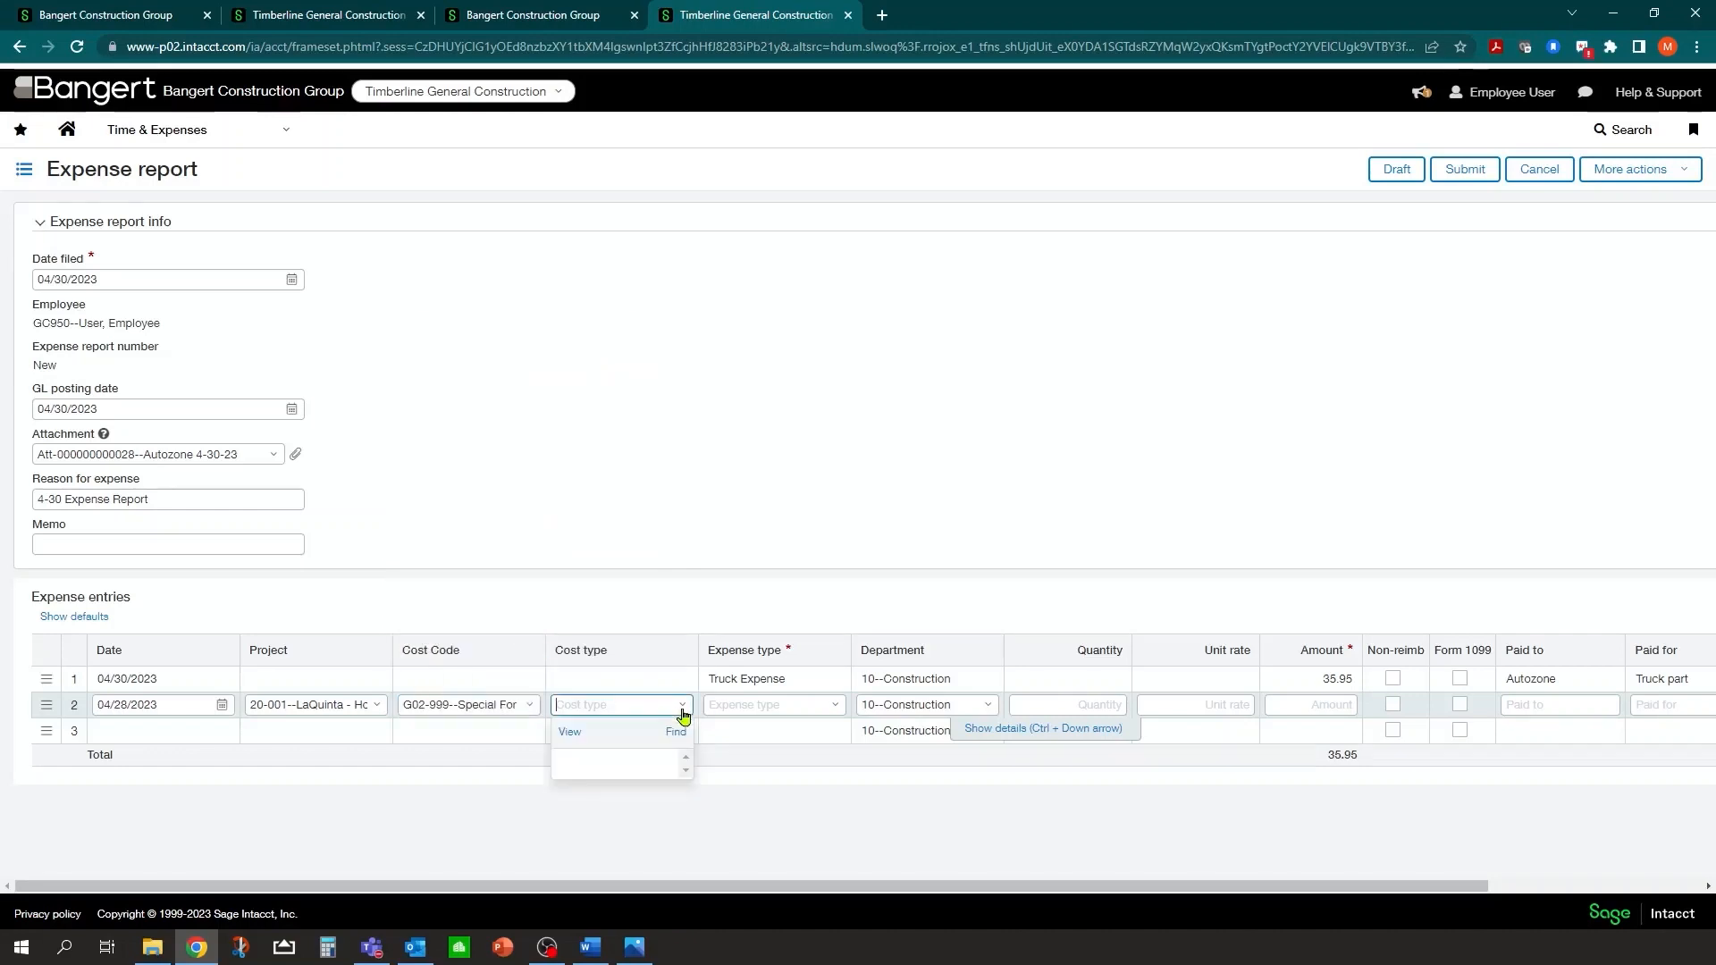
# Step: Set the second entry's cost code to G01-065--Permits - General and its cost type to OTH--Other
pyautogui.click(533, 706)
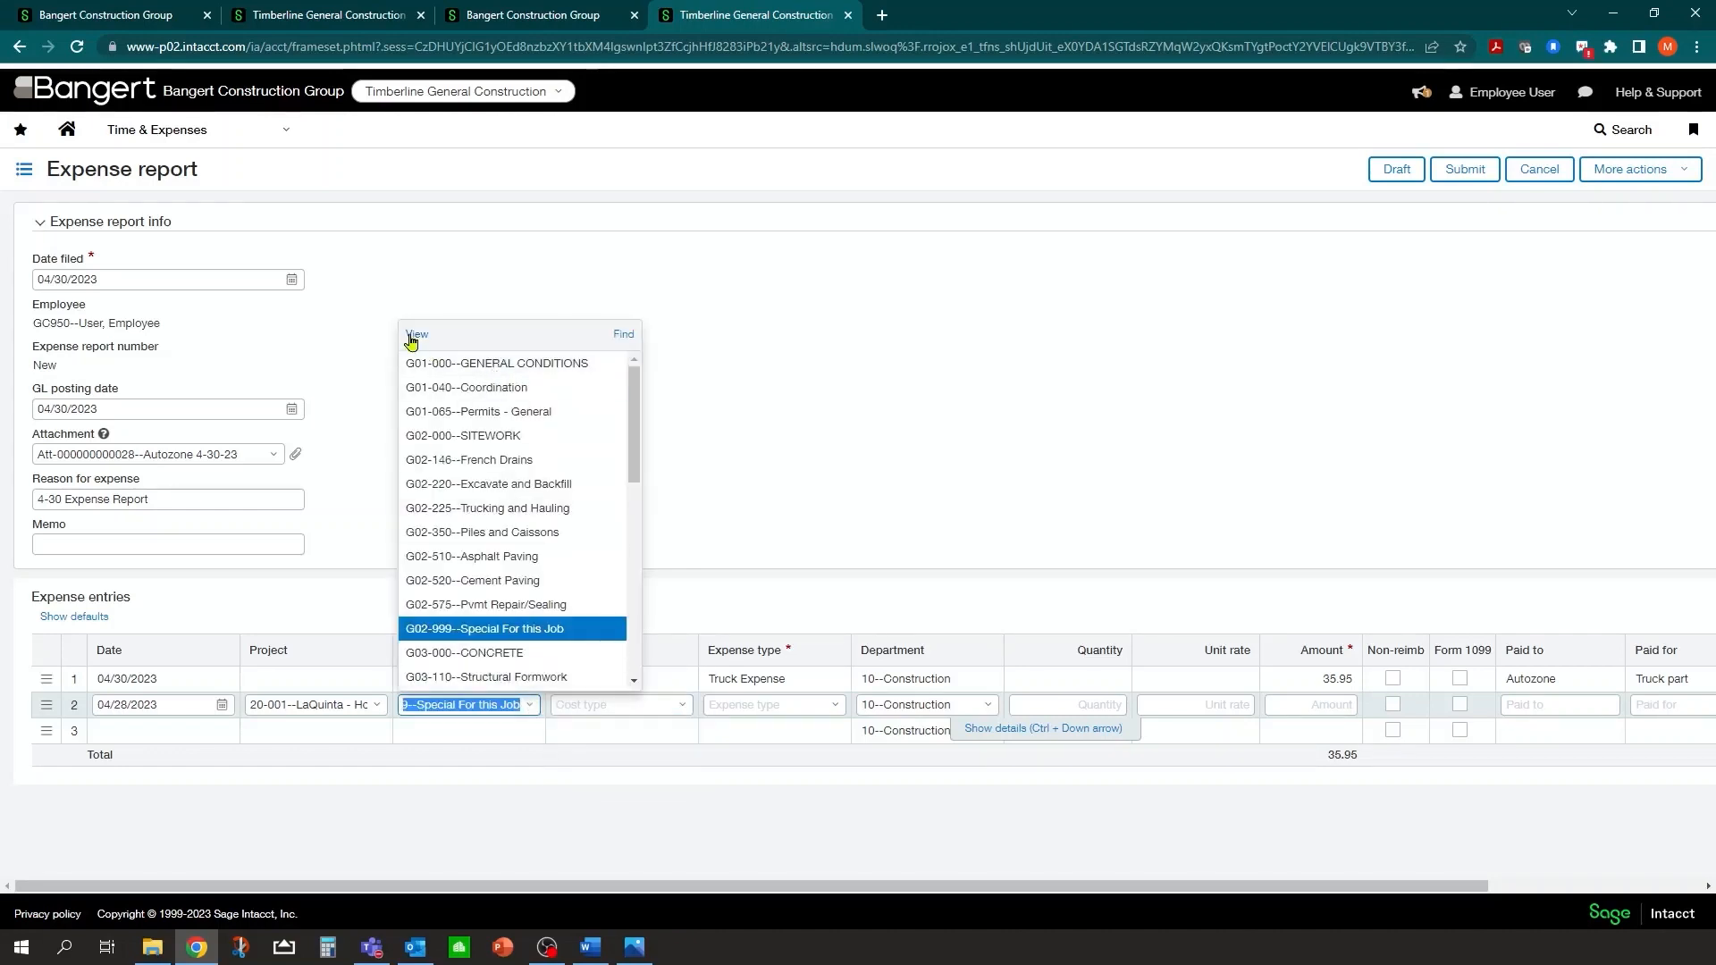
pyautogui.click(533, 704)
pyautogui.click(530, 706)
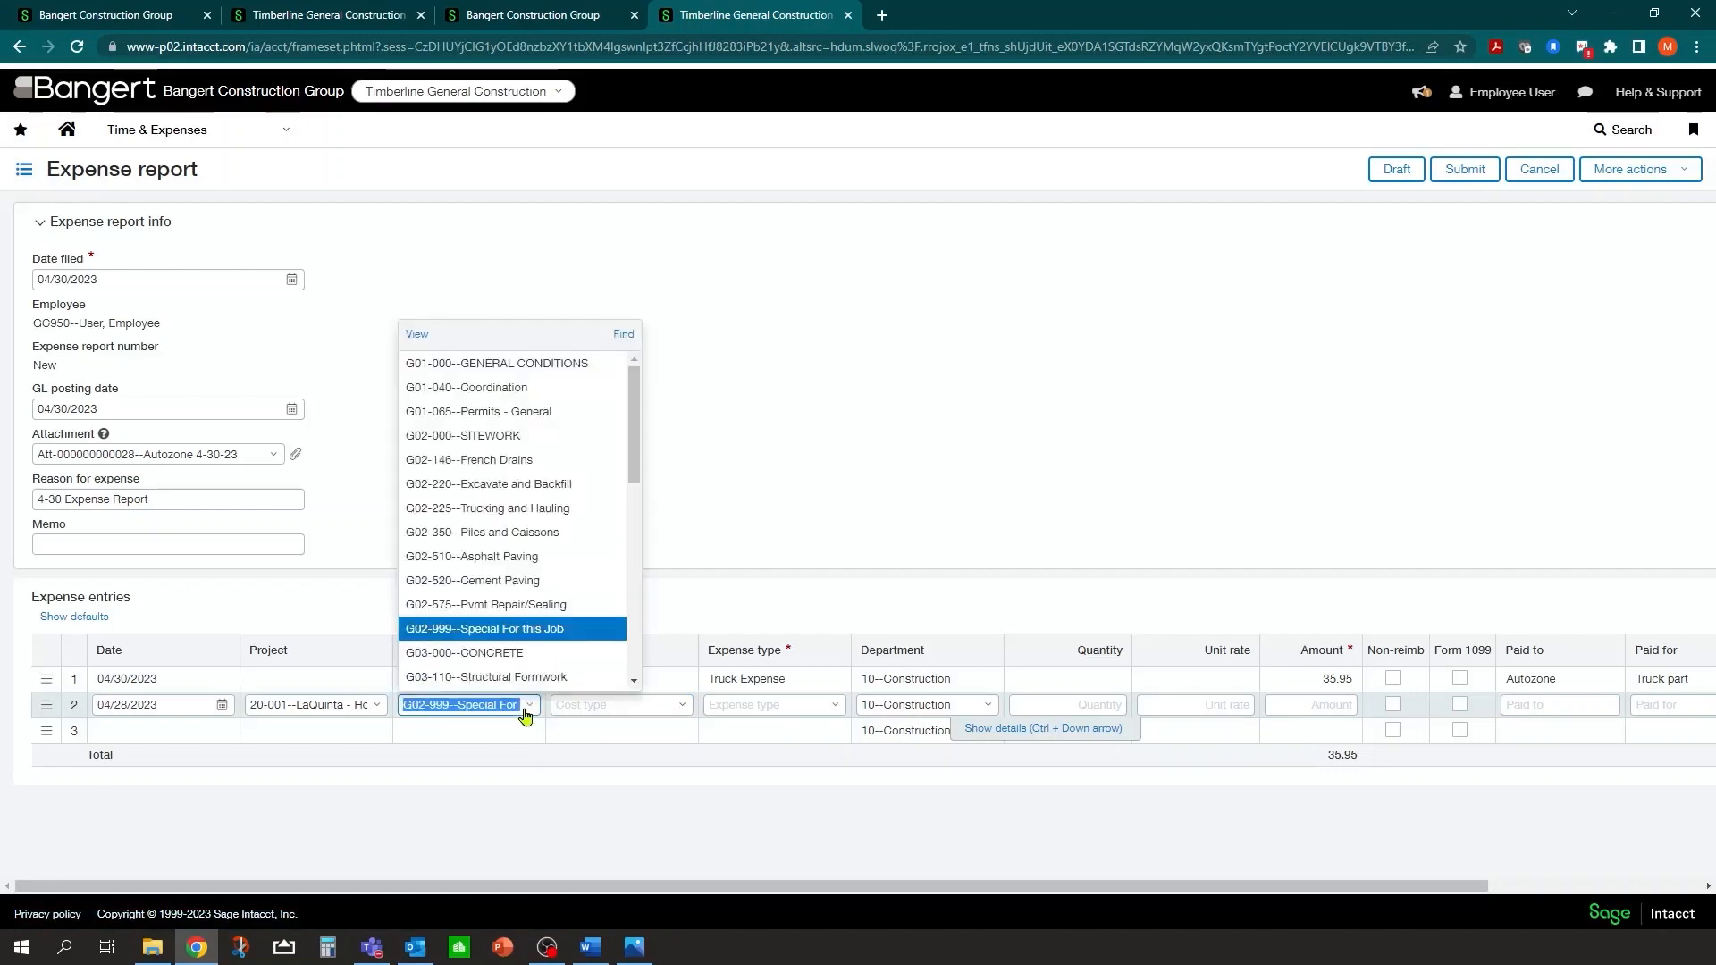
pyautogui.click(502, 413)
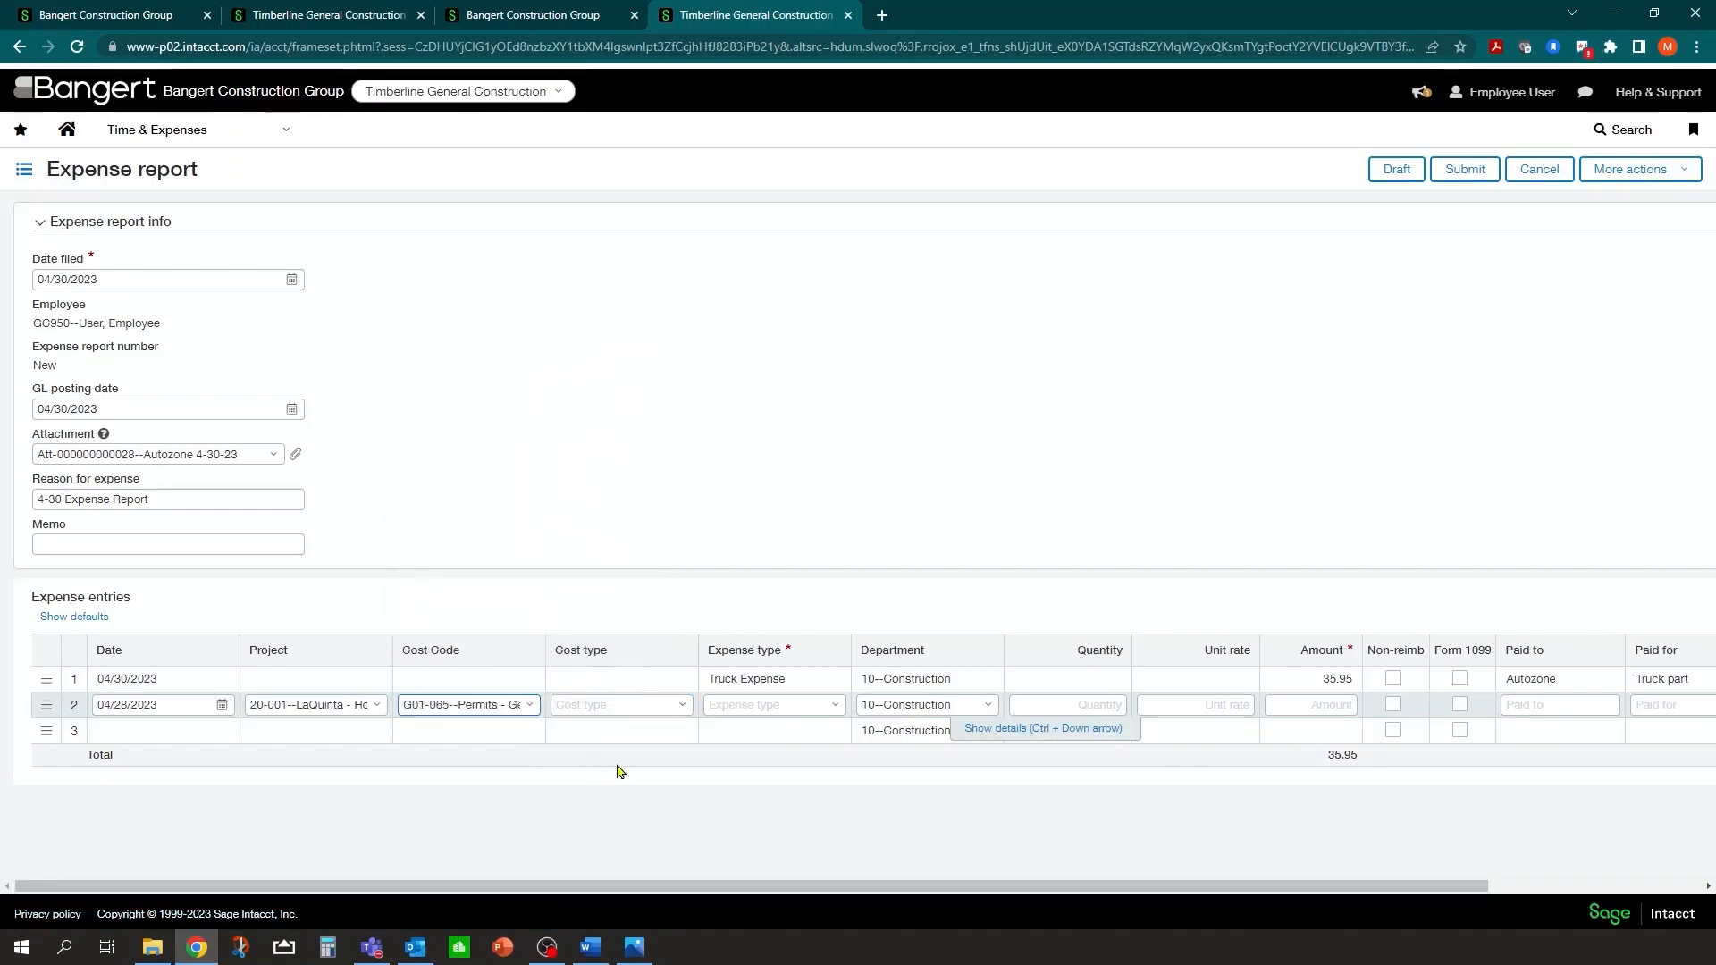
pyautogui.click(681, 708)
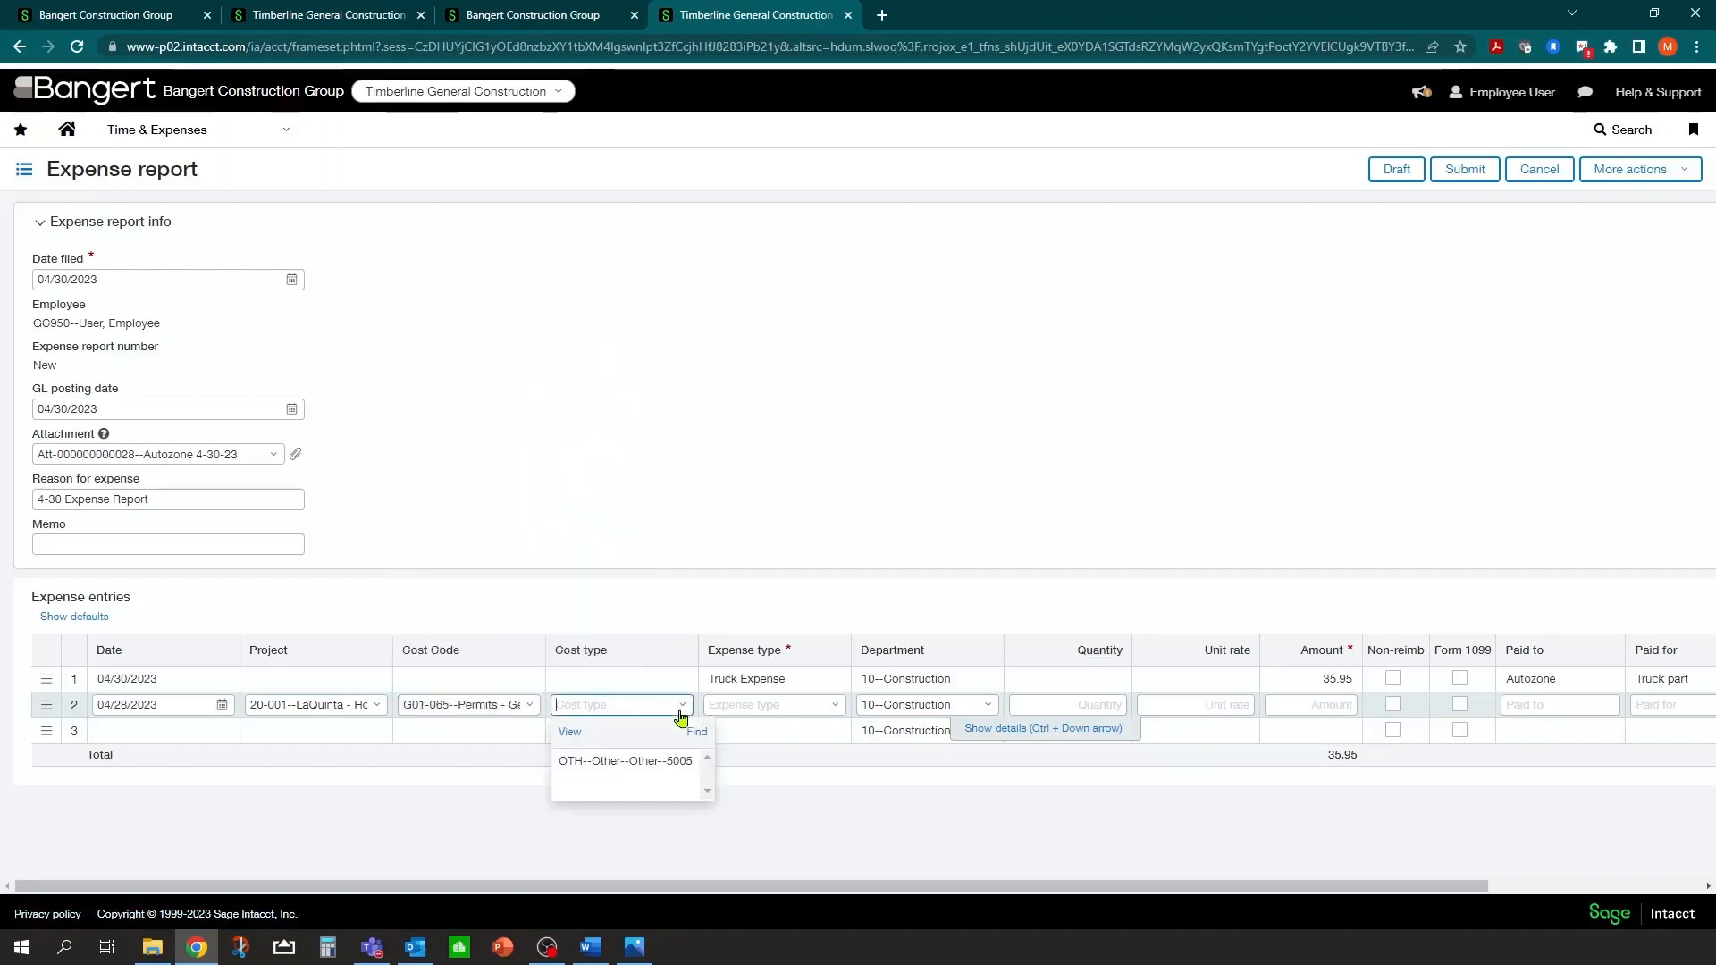
pyautogui.click(640, 770)
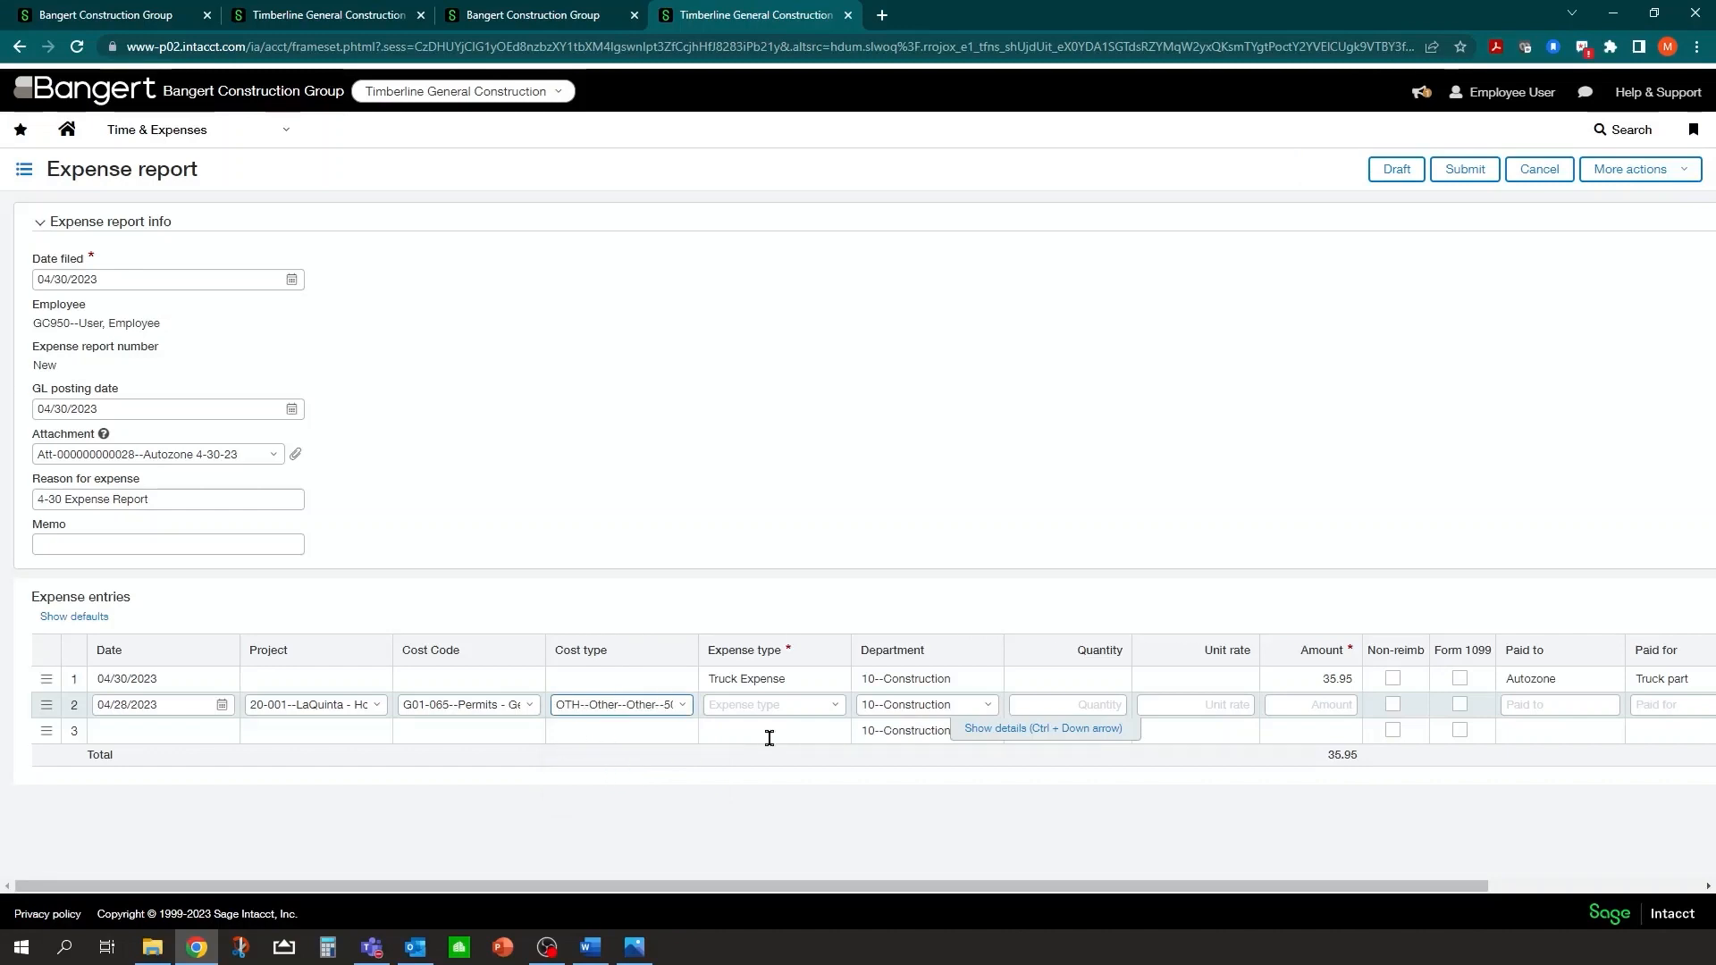
# Step: Set the second entry's expense type to Mileage and its quantity to 75
pyautogui.click(832, 706)
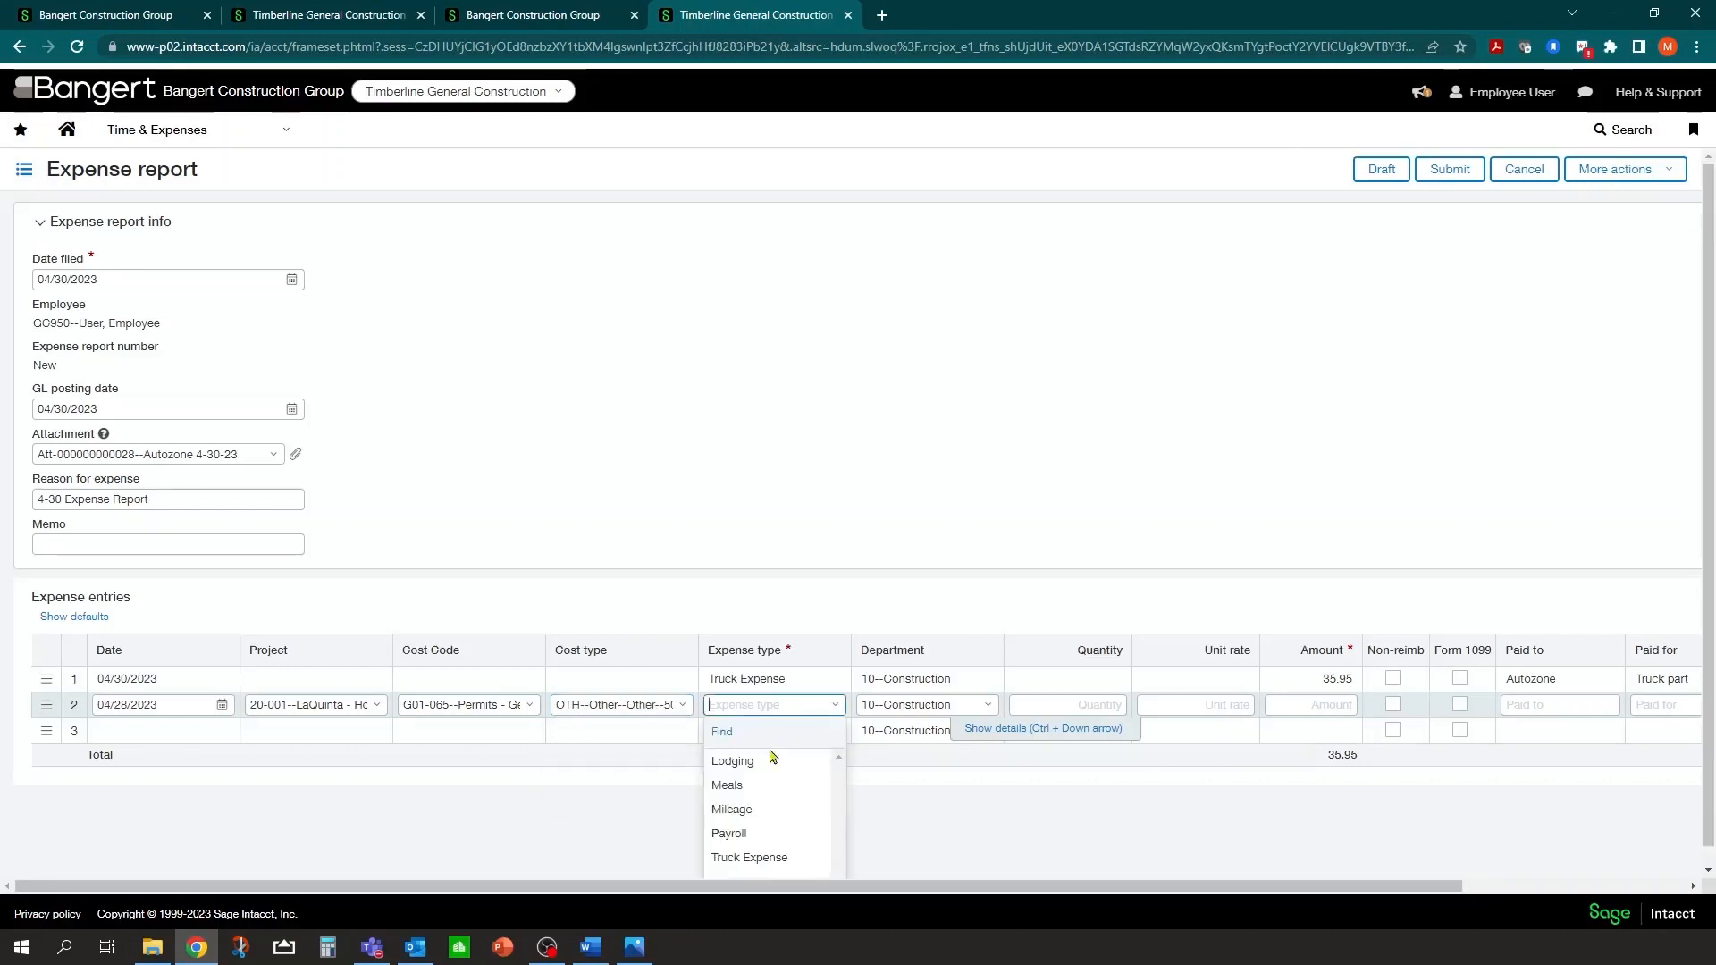
pyautogui.click(738, 810)
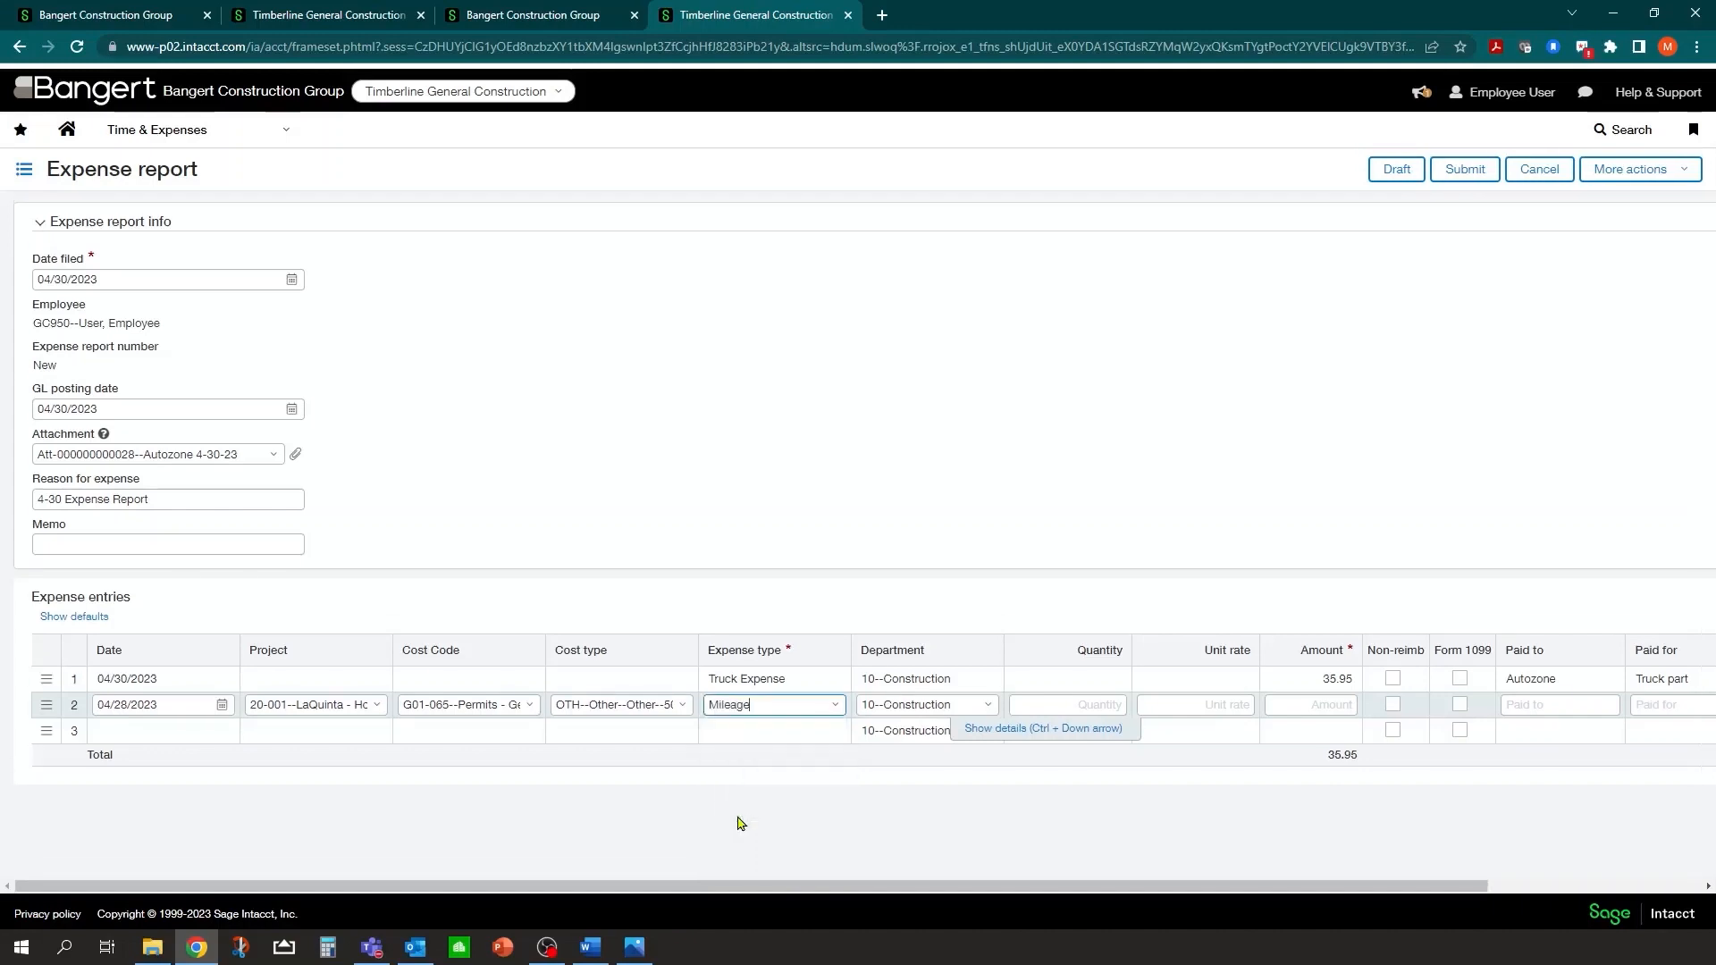
pyautogui.click(1065, 708)
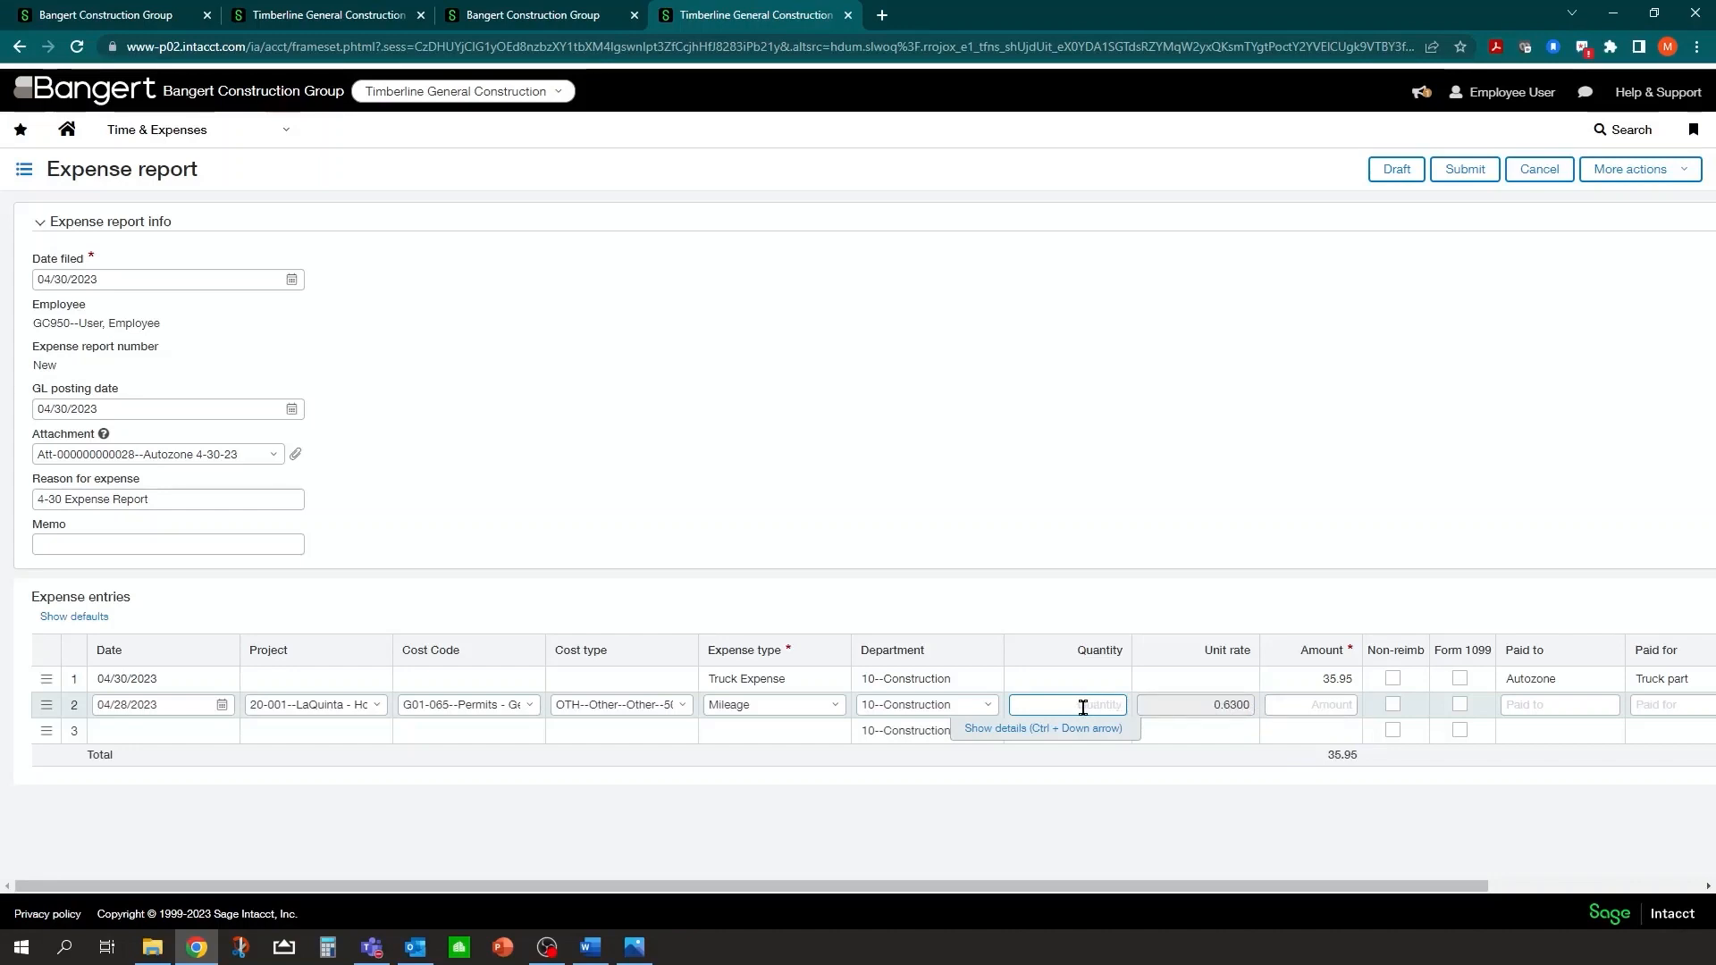
pyautogui.write('75')
pyautogui.press('Tab')
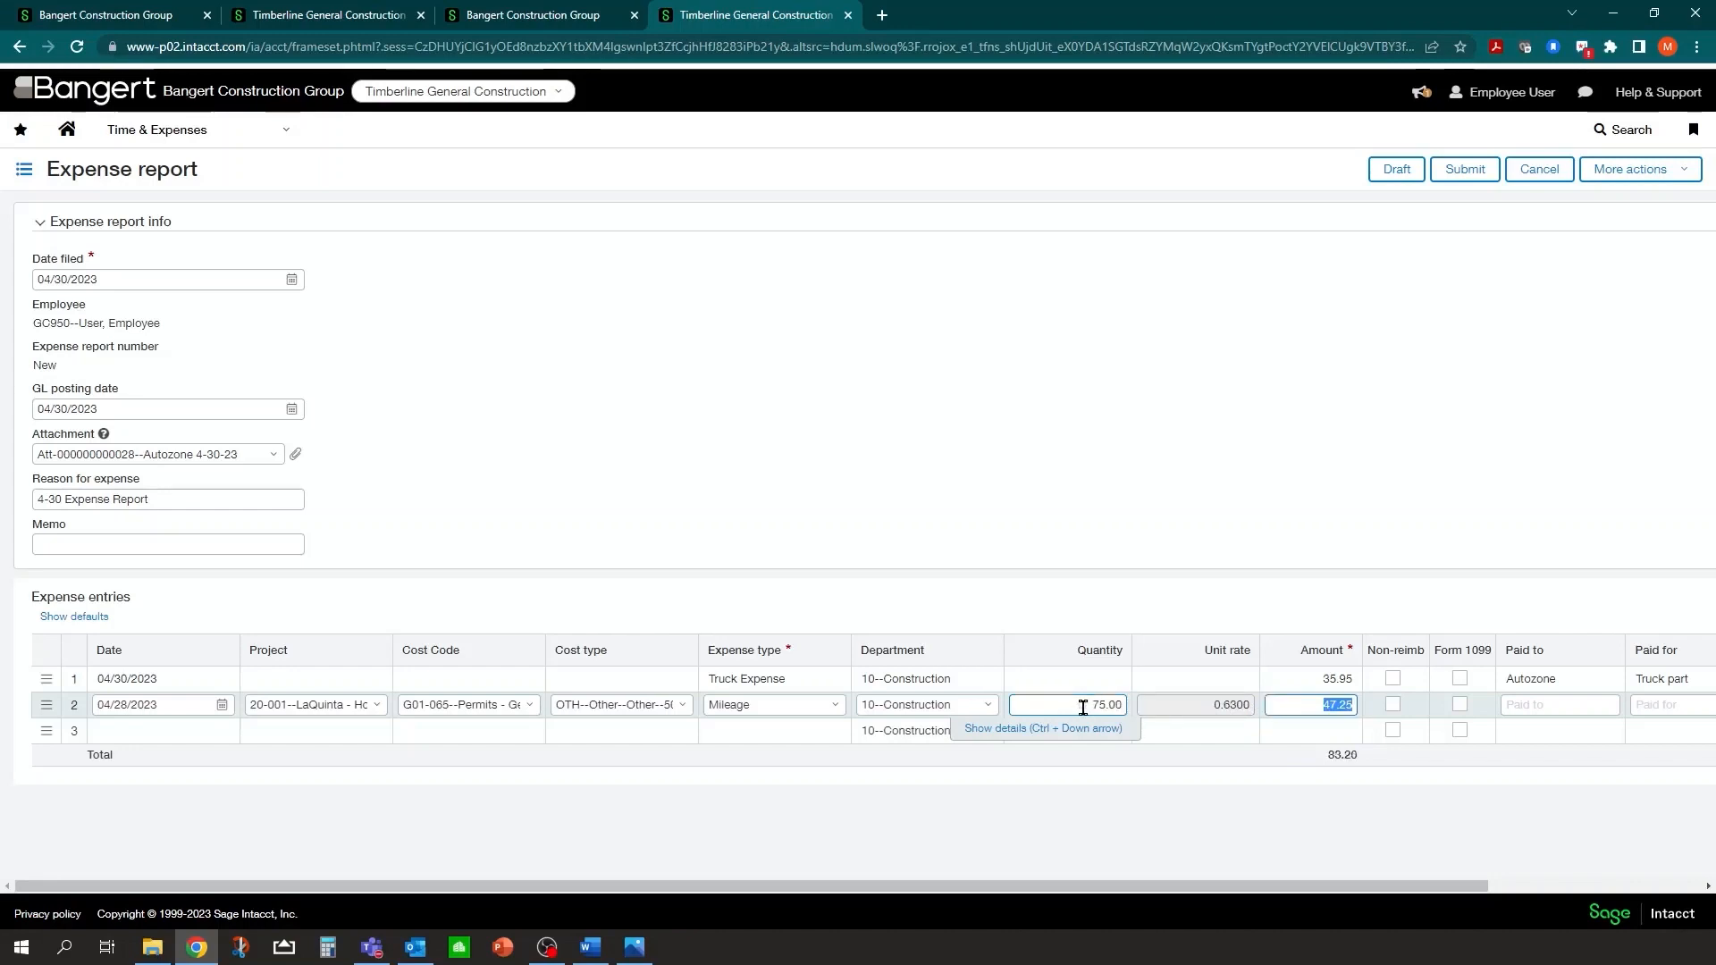
# Step: Enter "travel to LaQuinta" as what the second expense entry was paid for
pyautogui.click(1306, 704)
pyautogui.click(1544, 703)
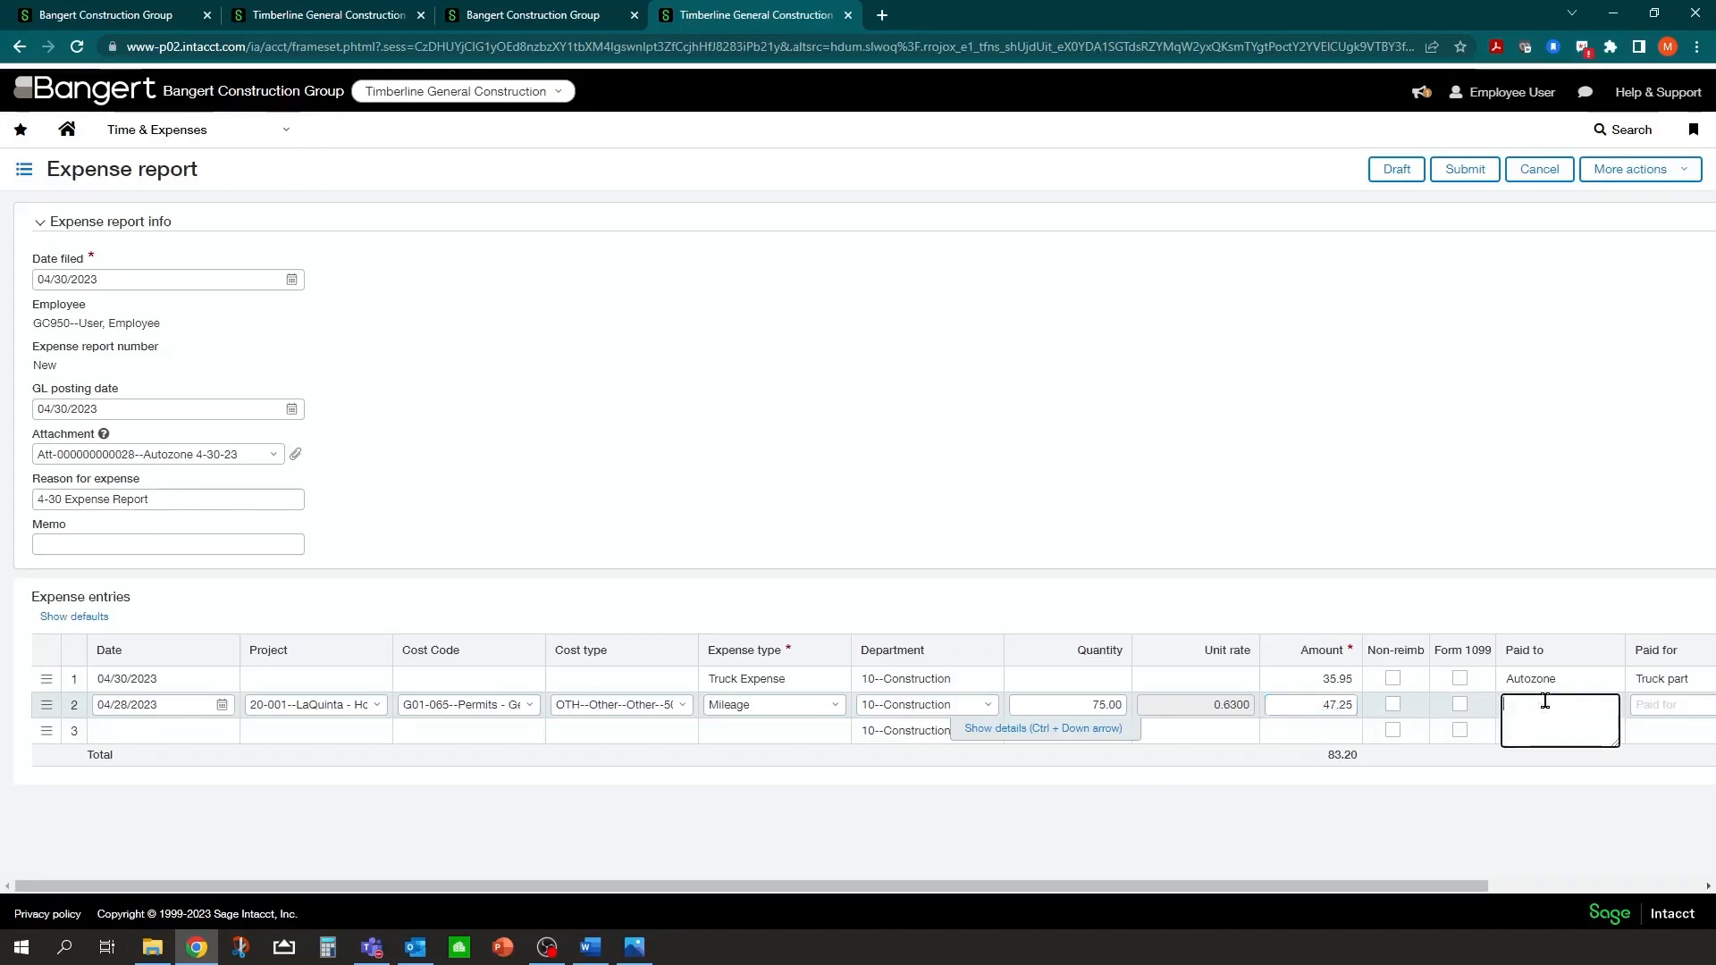
pyautogui.click(1651, 702)
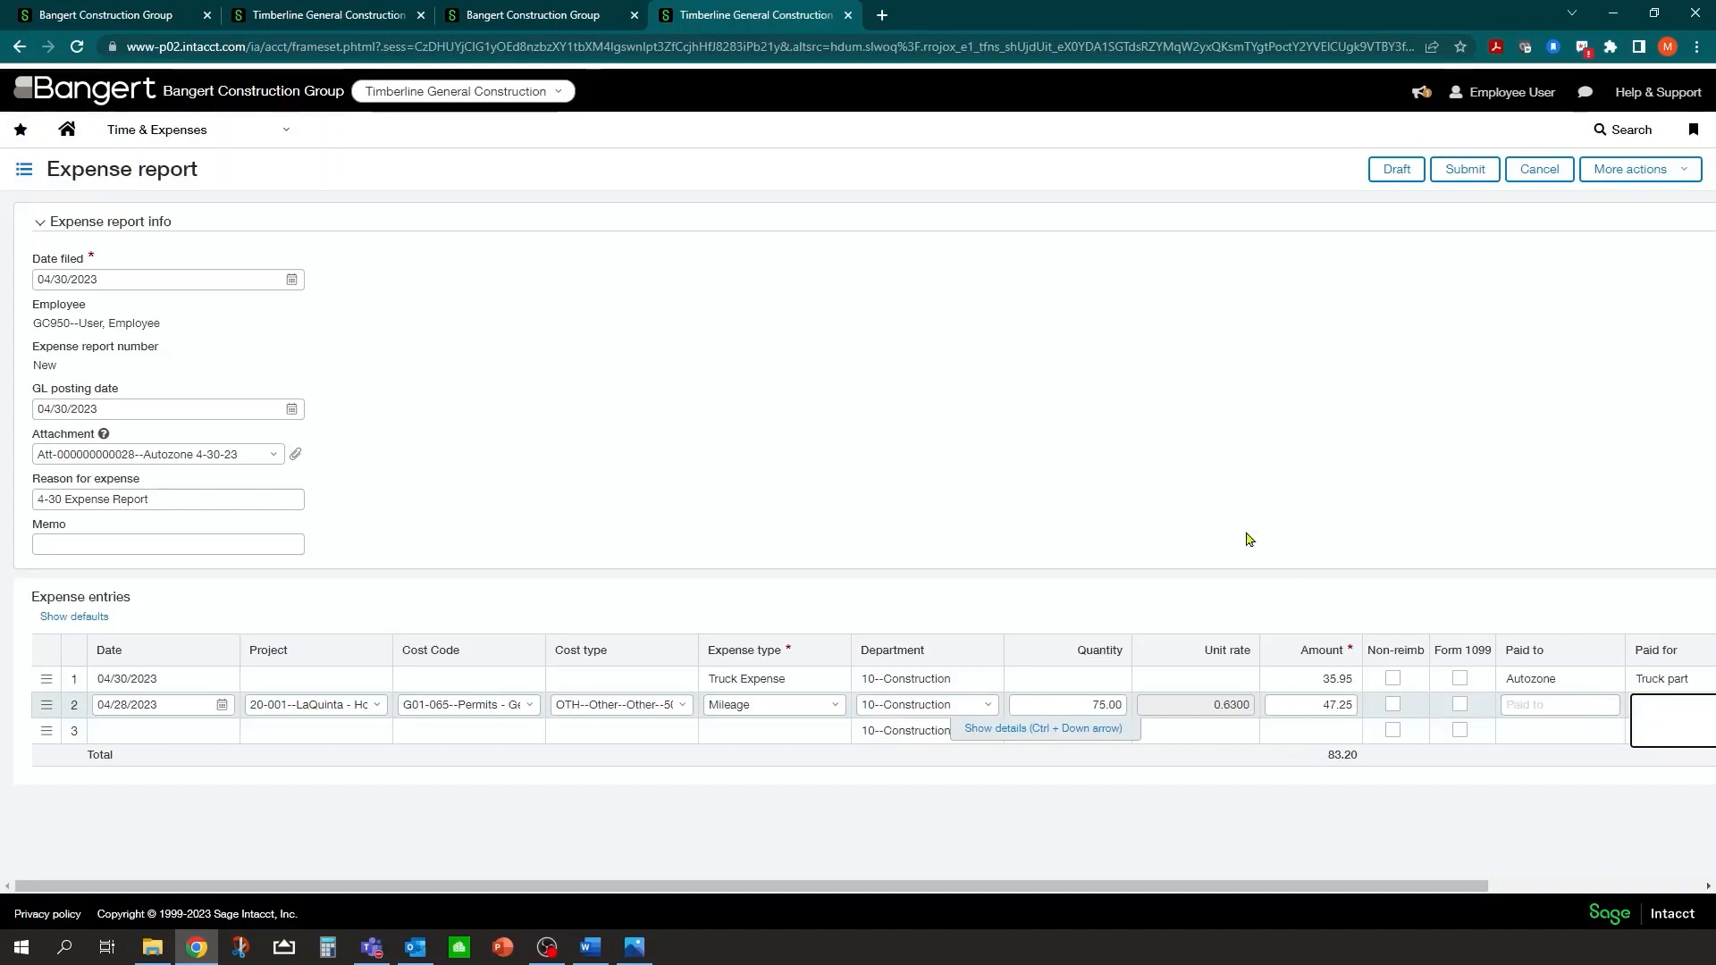
pyautogui.write('travel t')
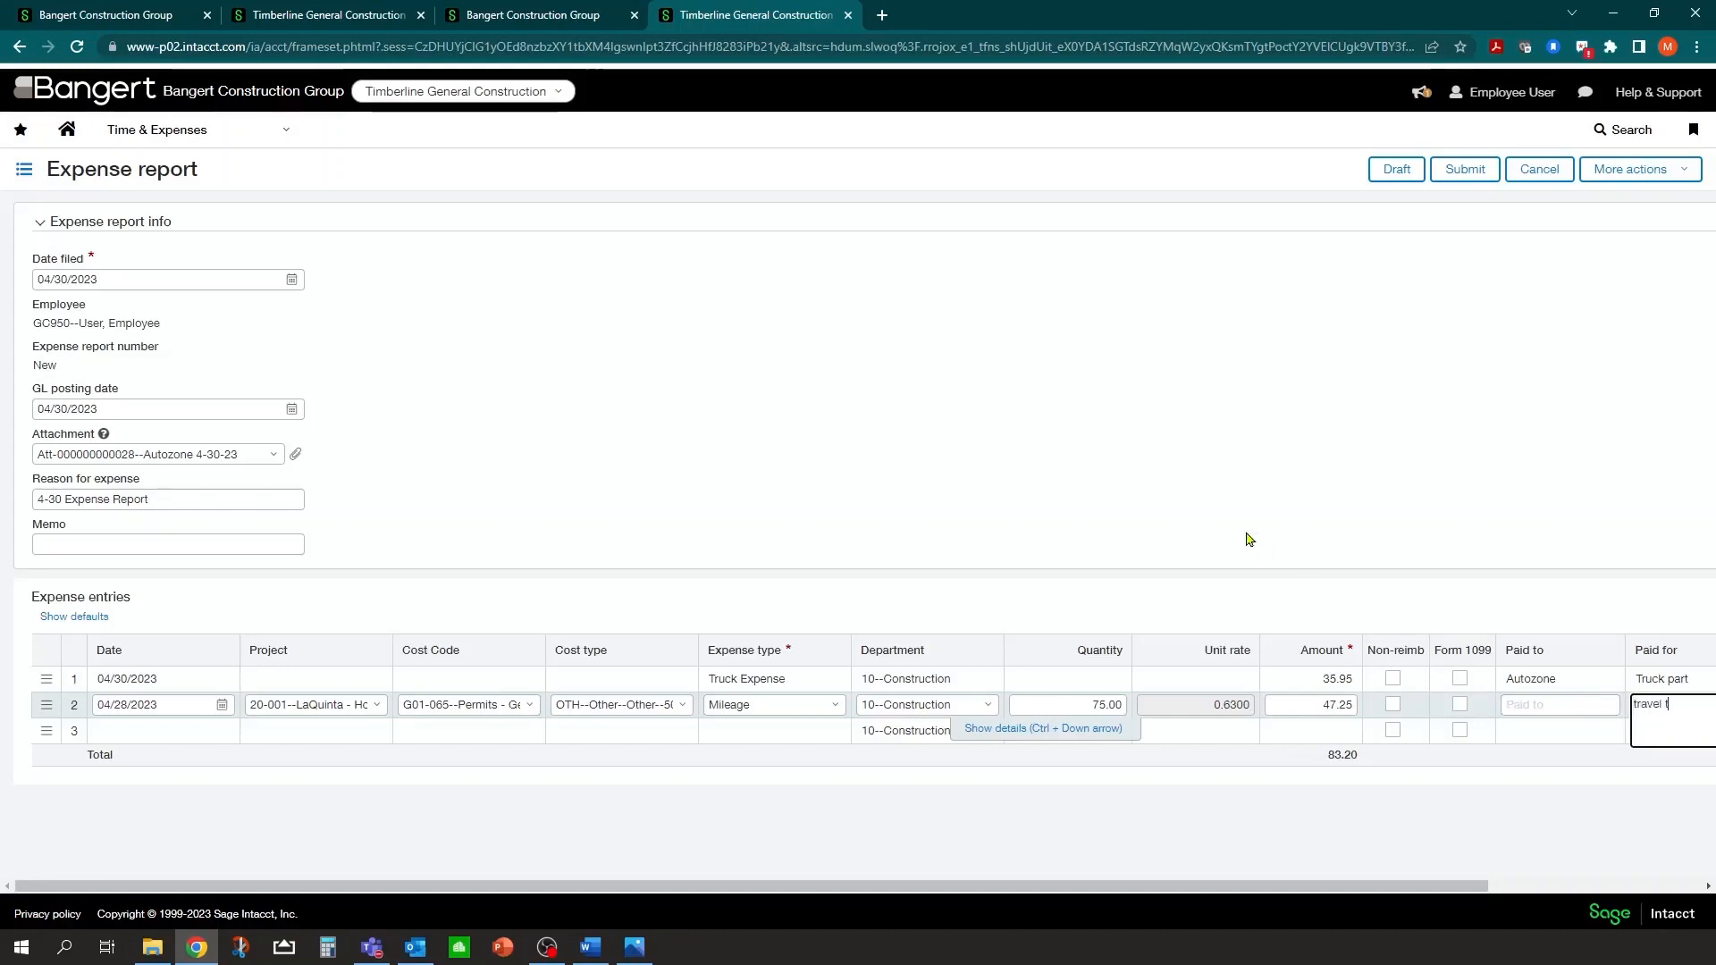
pyautogui.write('o La')
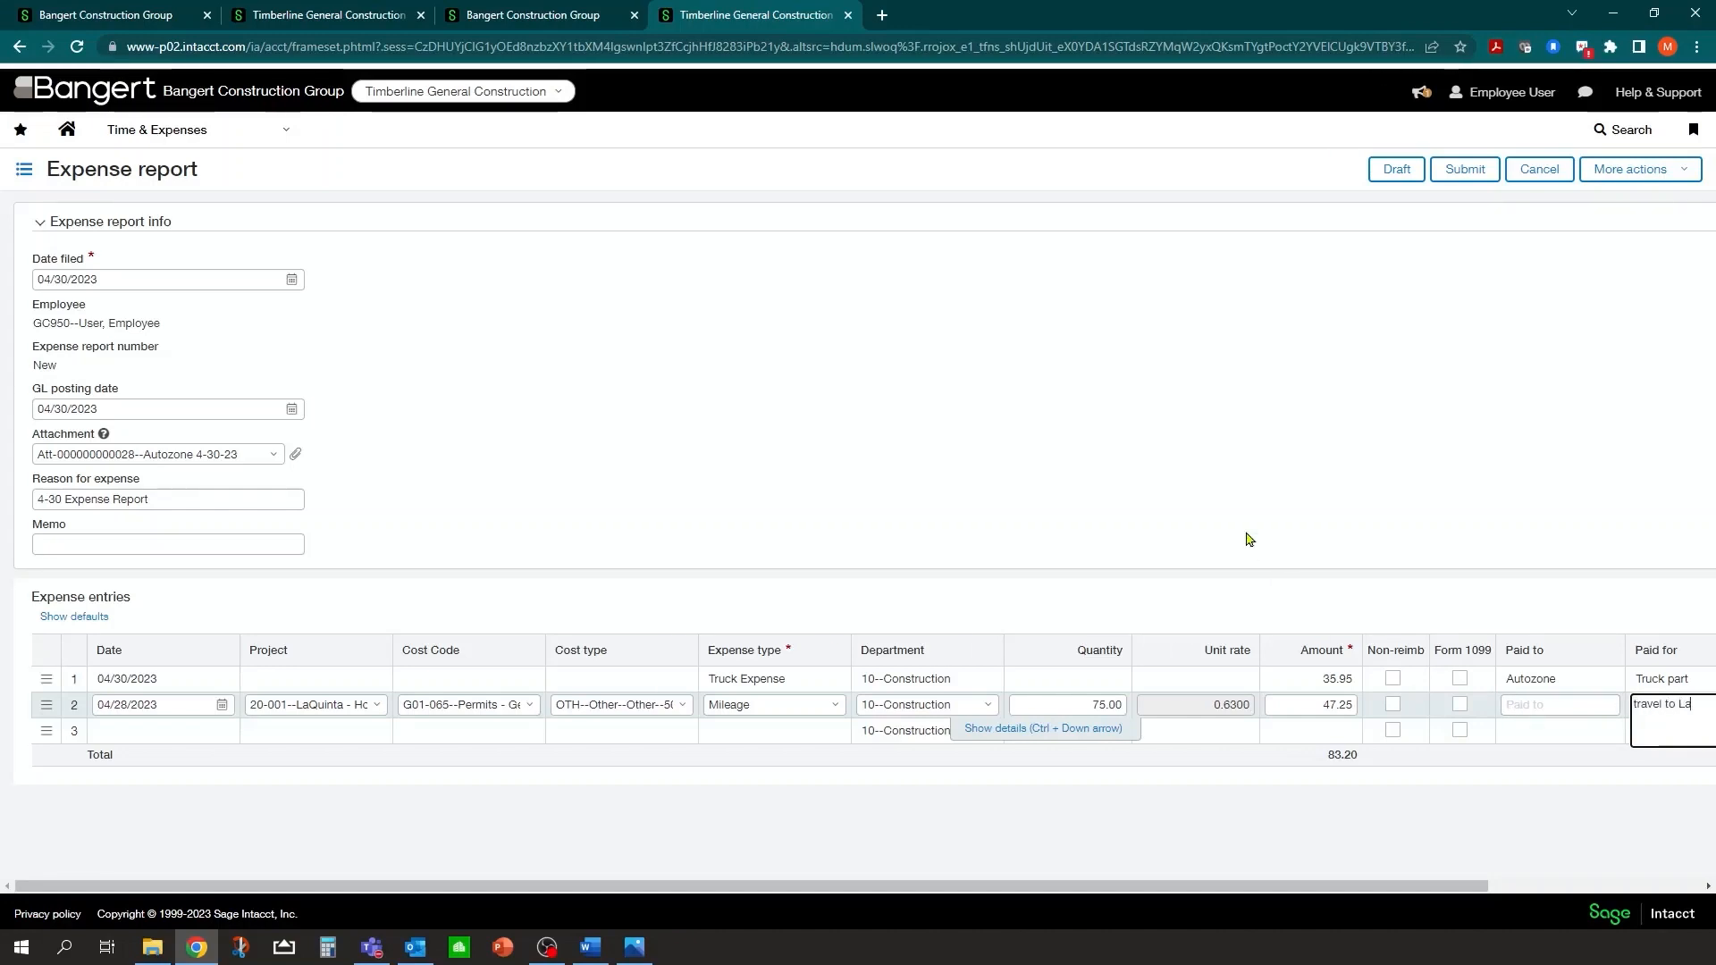
pyautogui.write('Quinta')
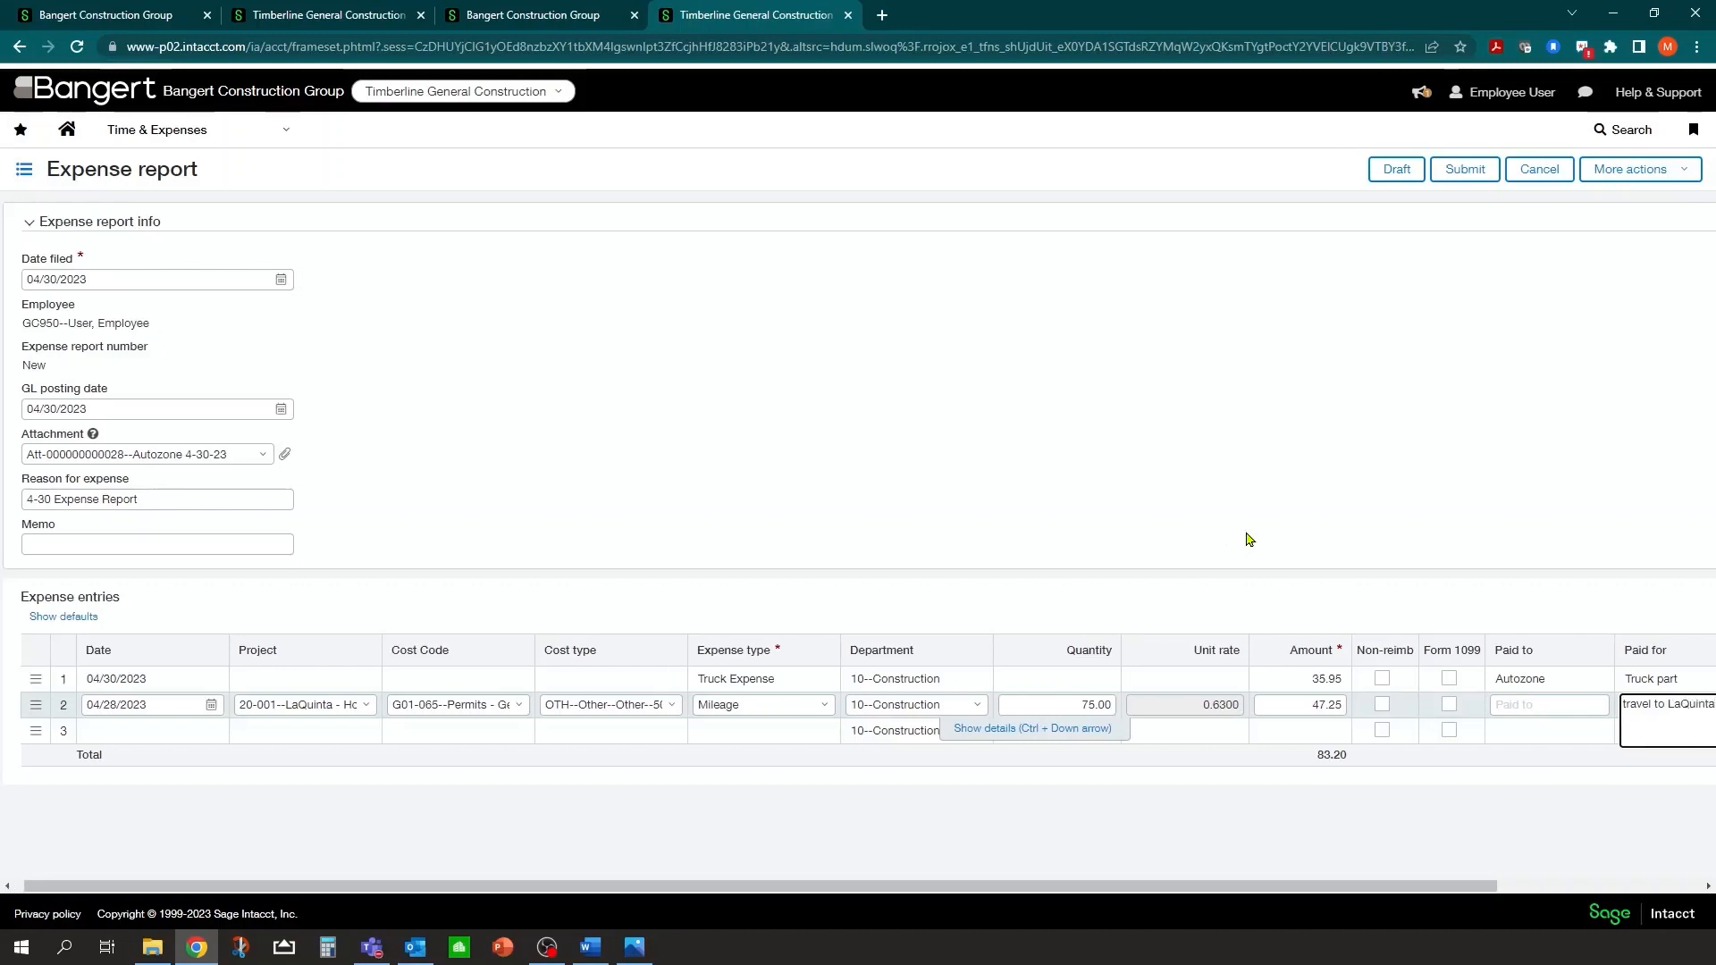
pyautogui.click(601, 453)
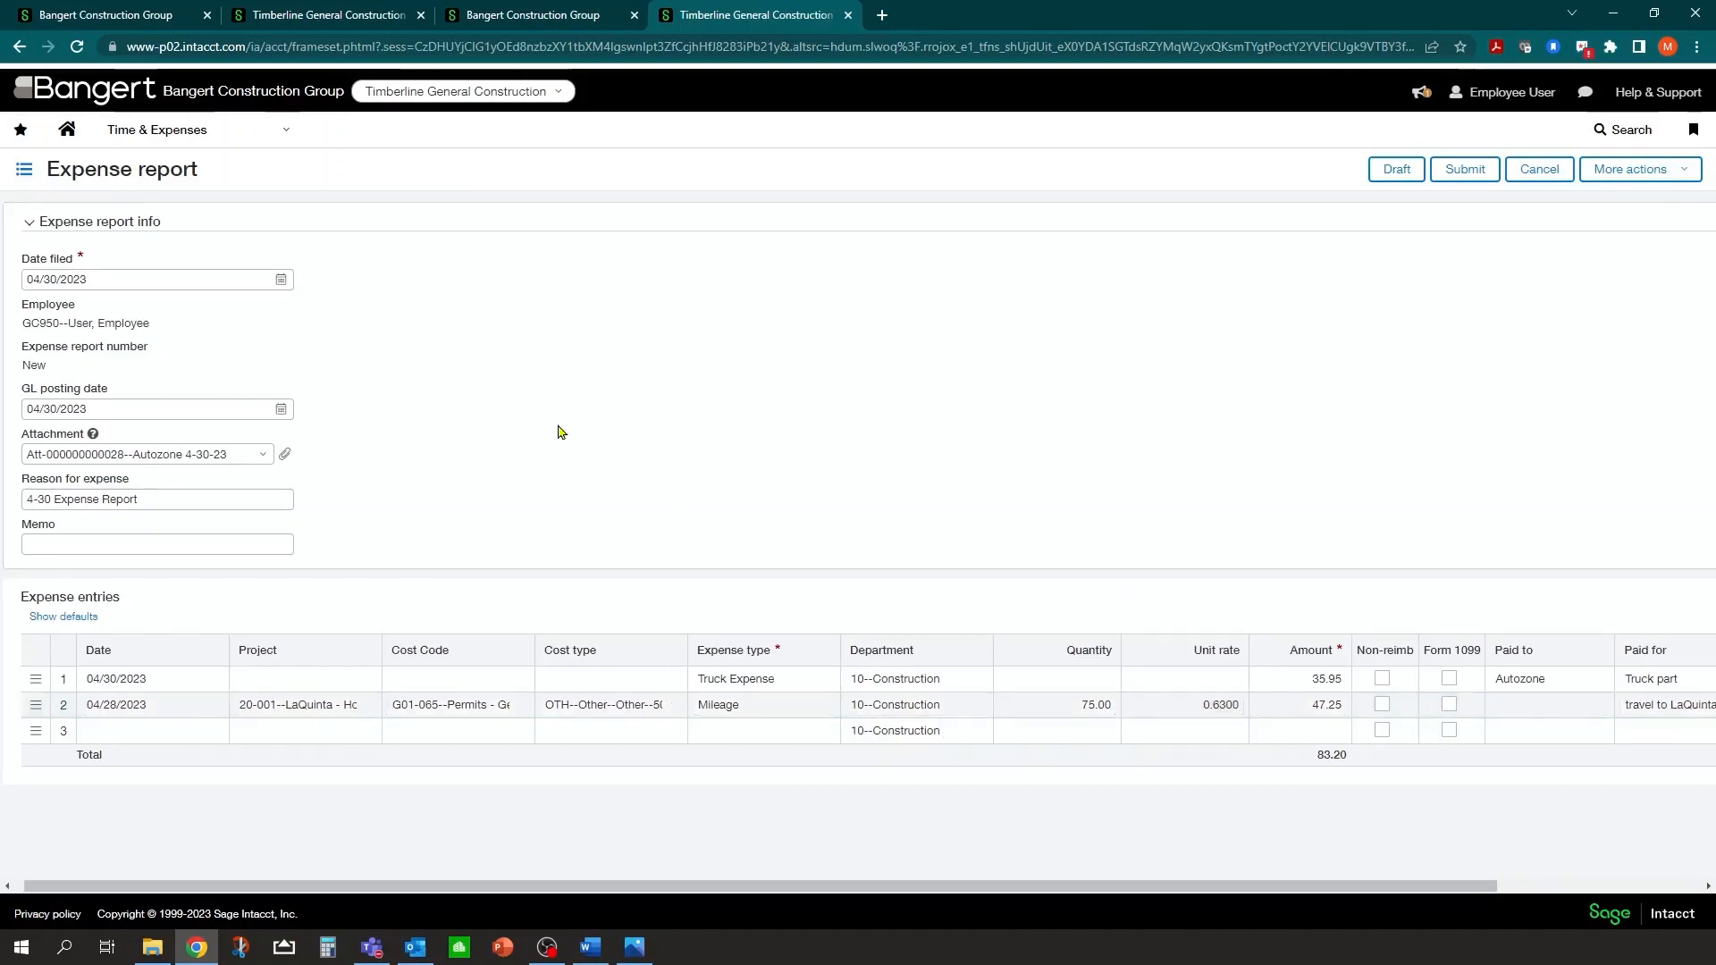
# Step: Submit the expense report with its truck expense and mileage entries
pyautogui.click(176, 708)
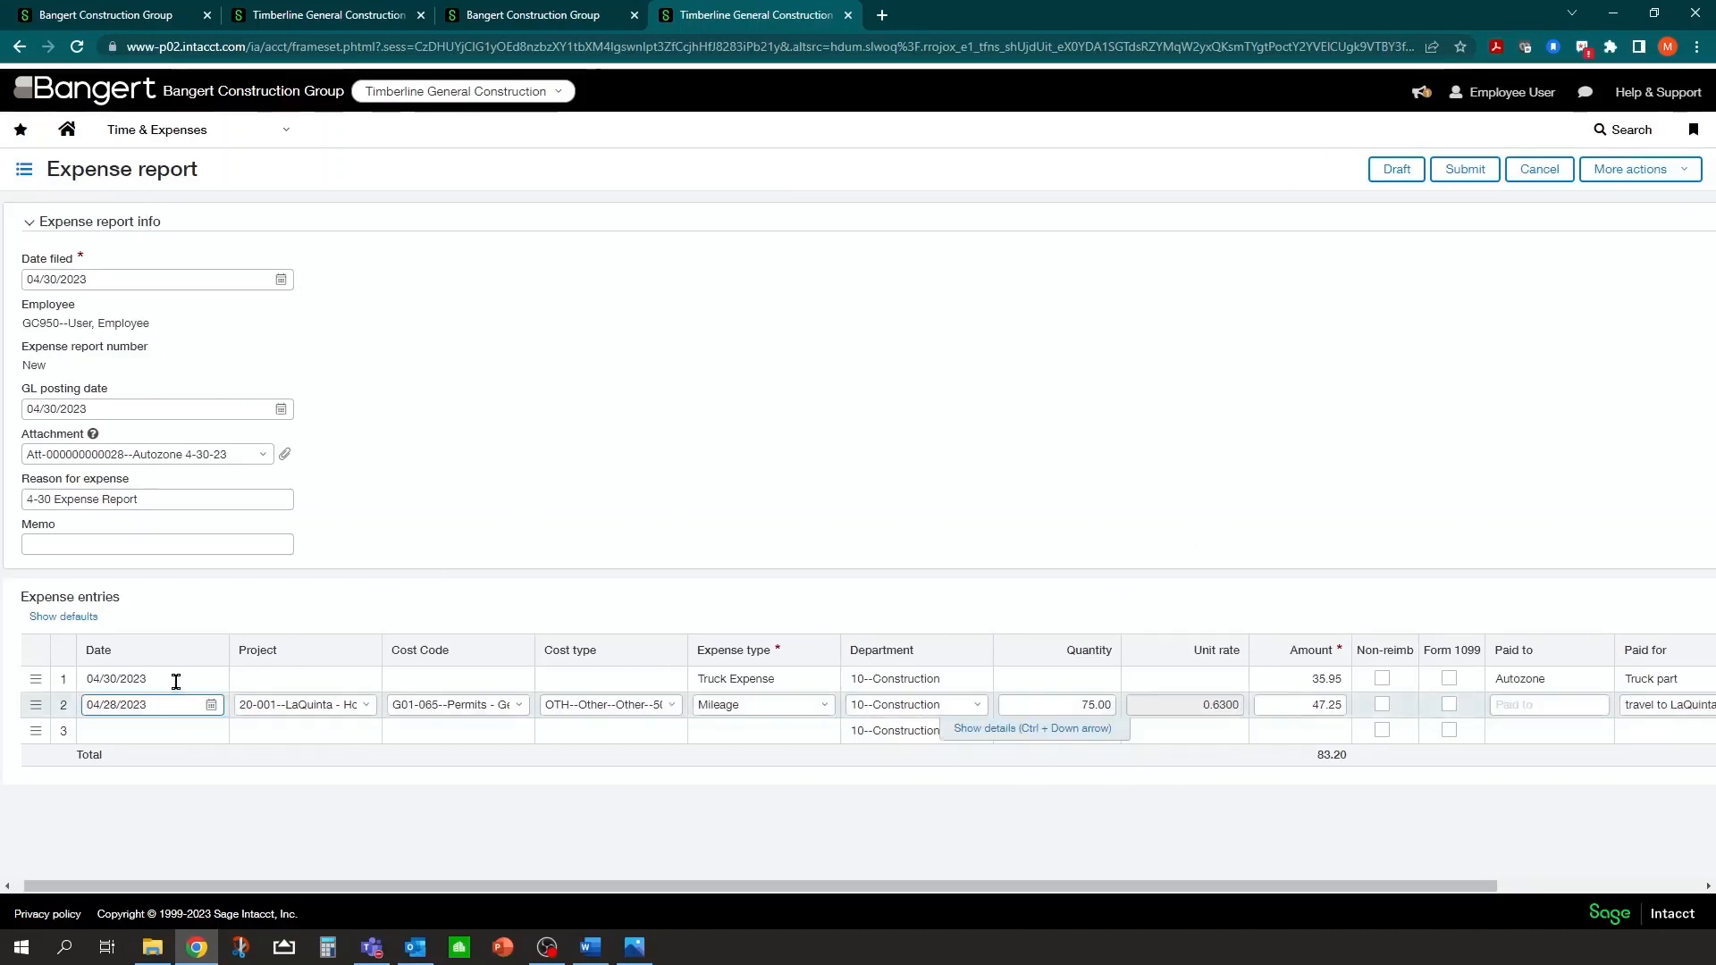
pyautogui.click(176, 679)
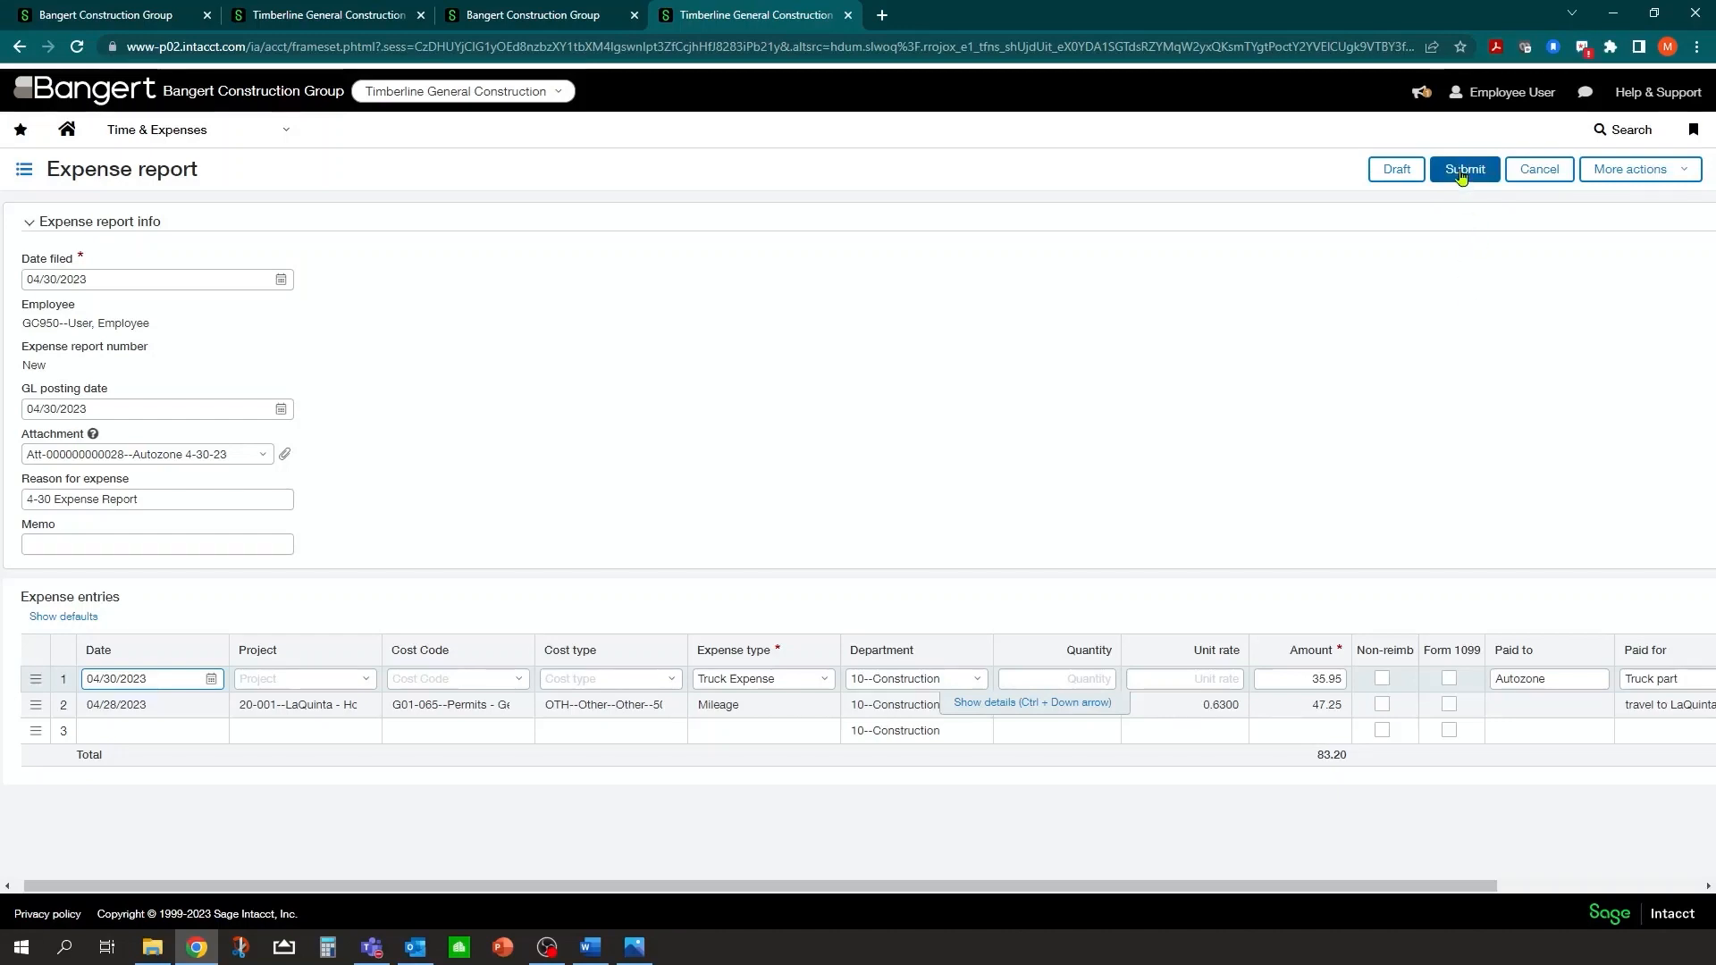
pyautogui.click(1462, 172)
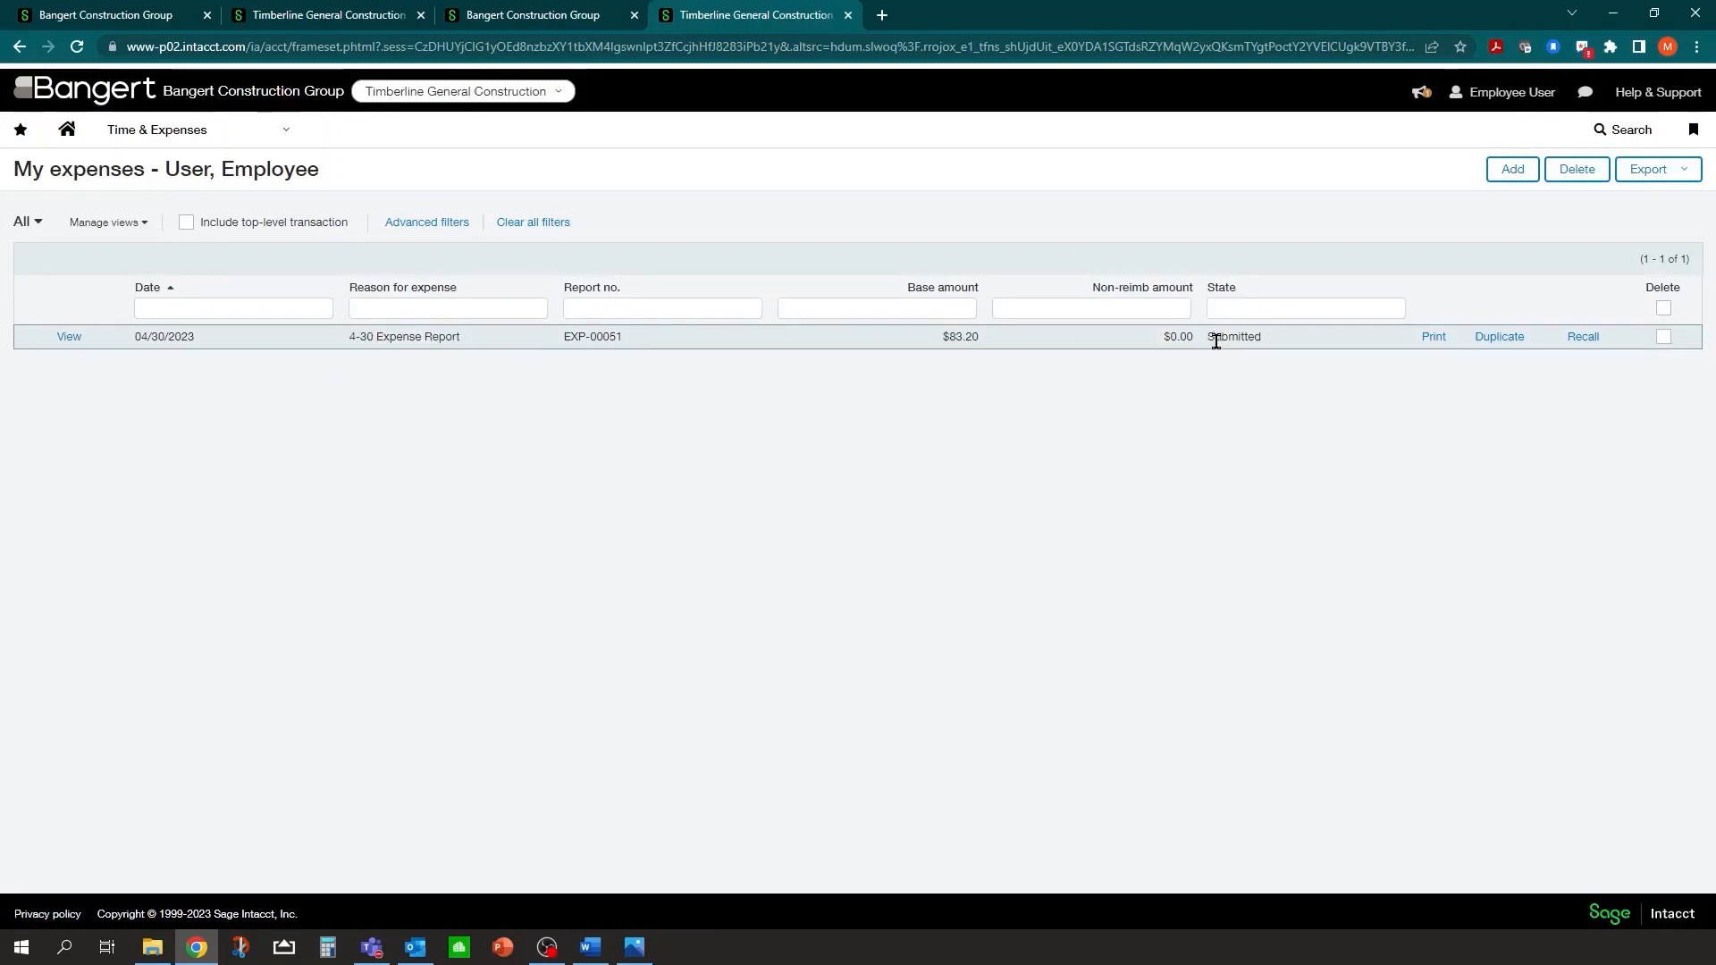
# Step: View the submitted report's printable version at full size, including totals and signature blocks, and close it
pyautogui.moveTo(1226, 340); pyautogui.dragTo(1310, 349)
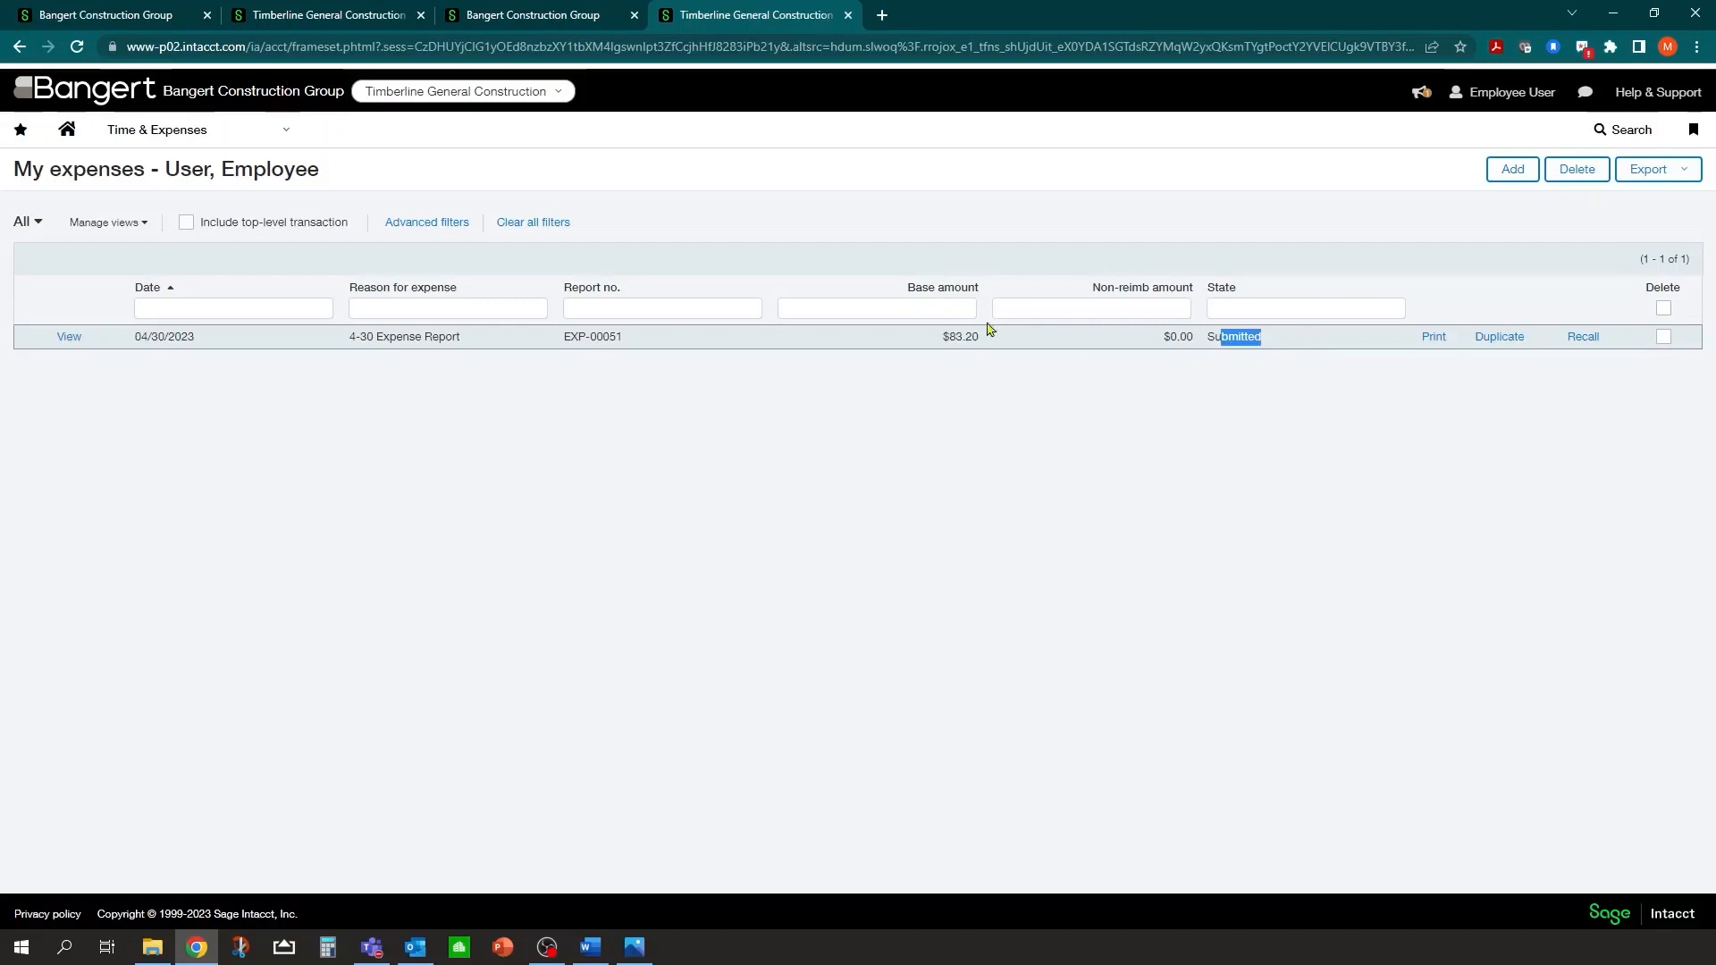
pyautogui.click(1436, 340)
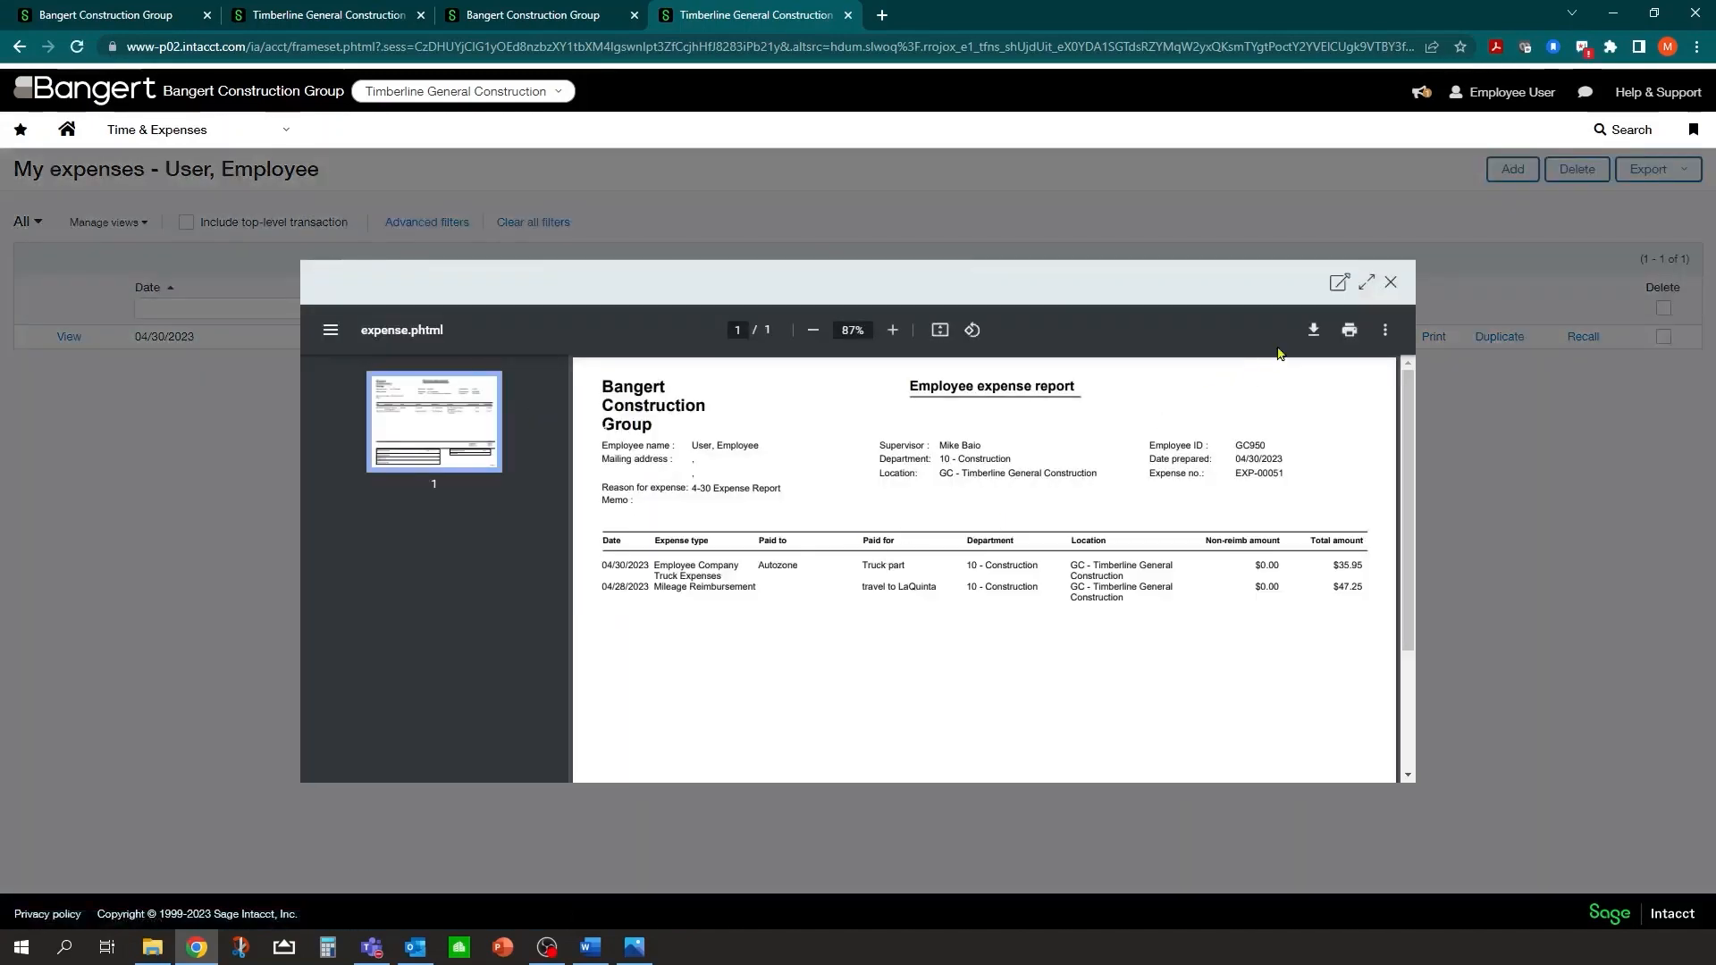
pyautogui.click(1359, 288)
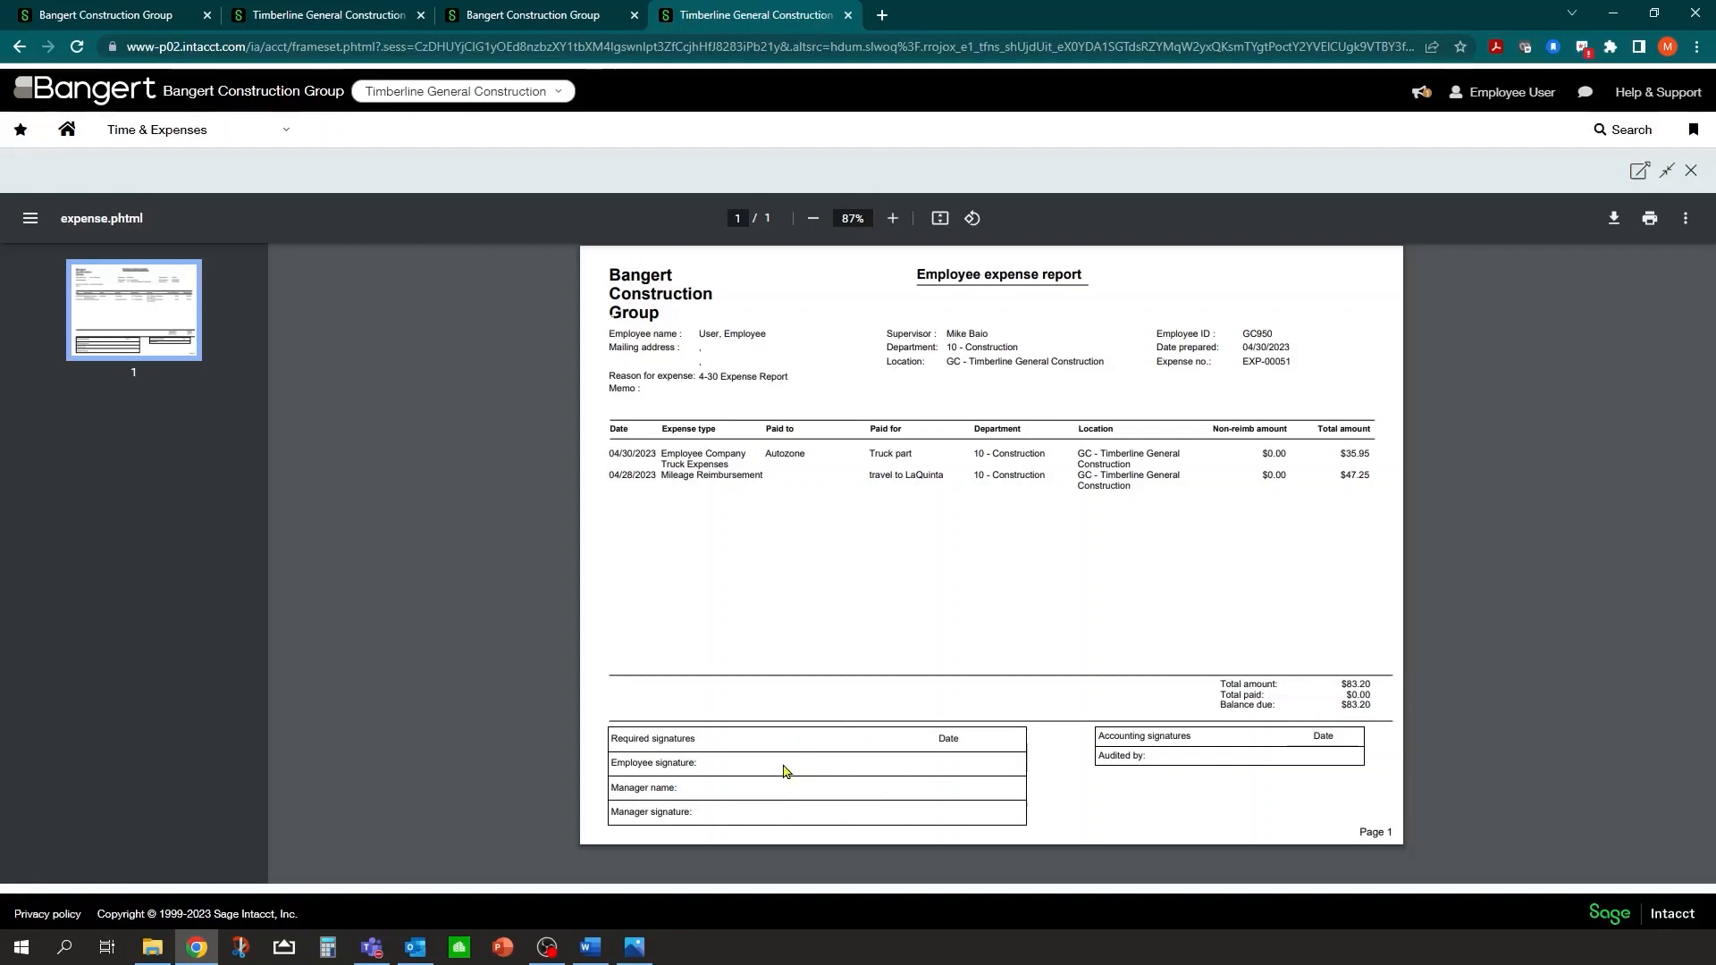
pyautogui.click(1691, 173)
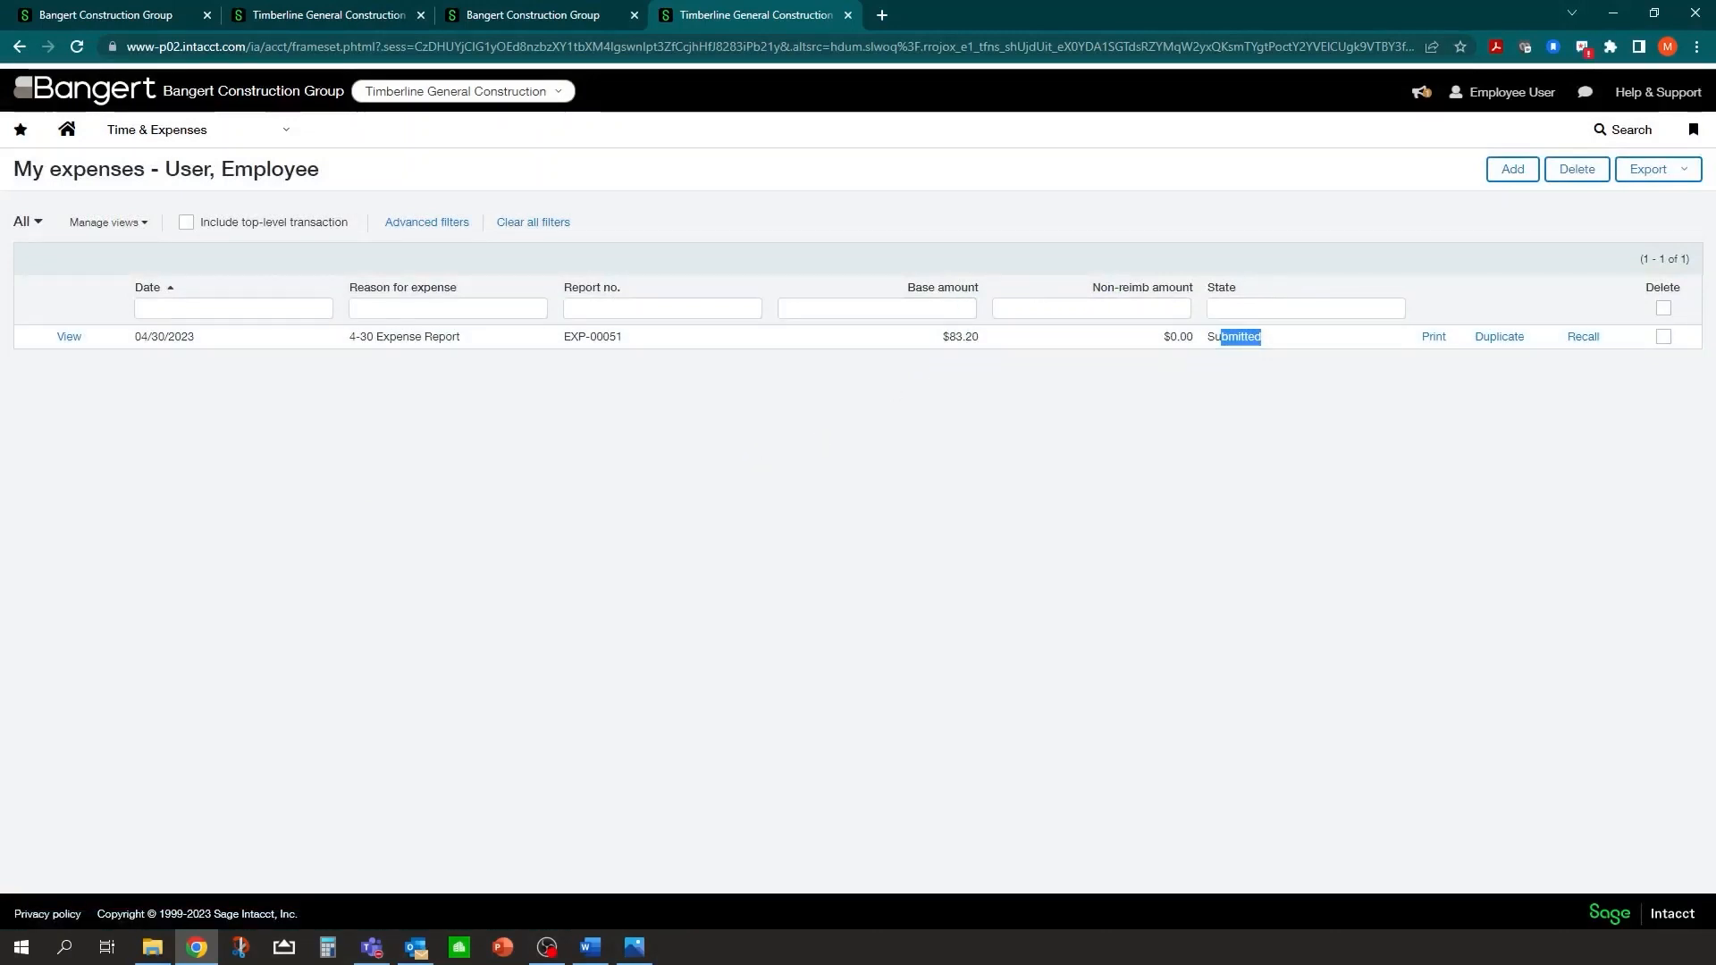
# Step: Switch to the Outlook approval notification, read its expense report information and approval instructions, and move the message aside
pyautogui.hotkey('alt', 'Tab')
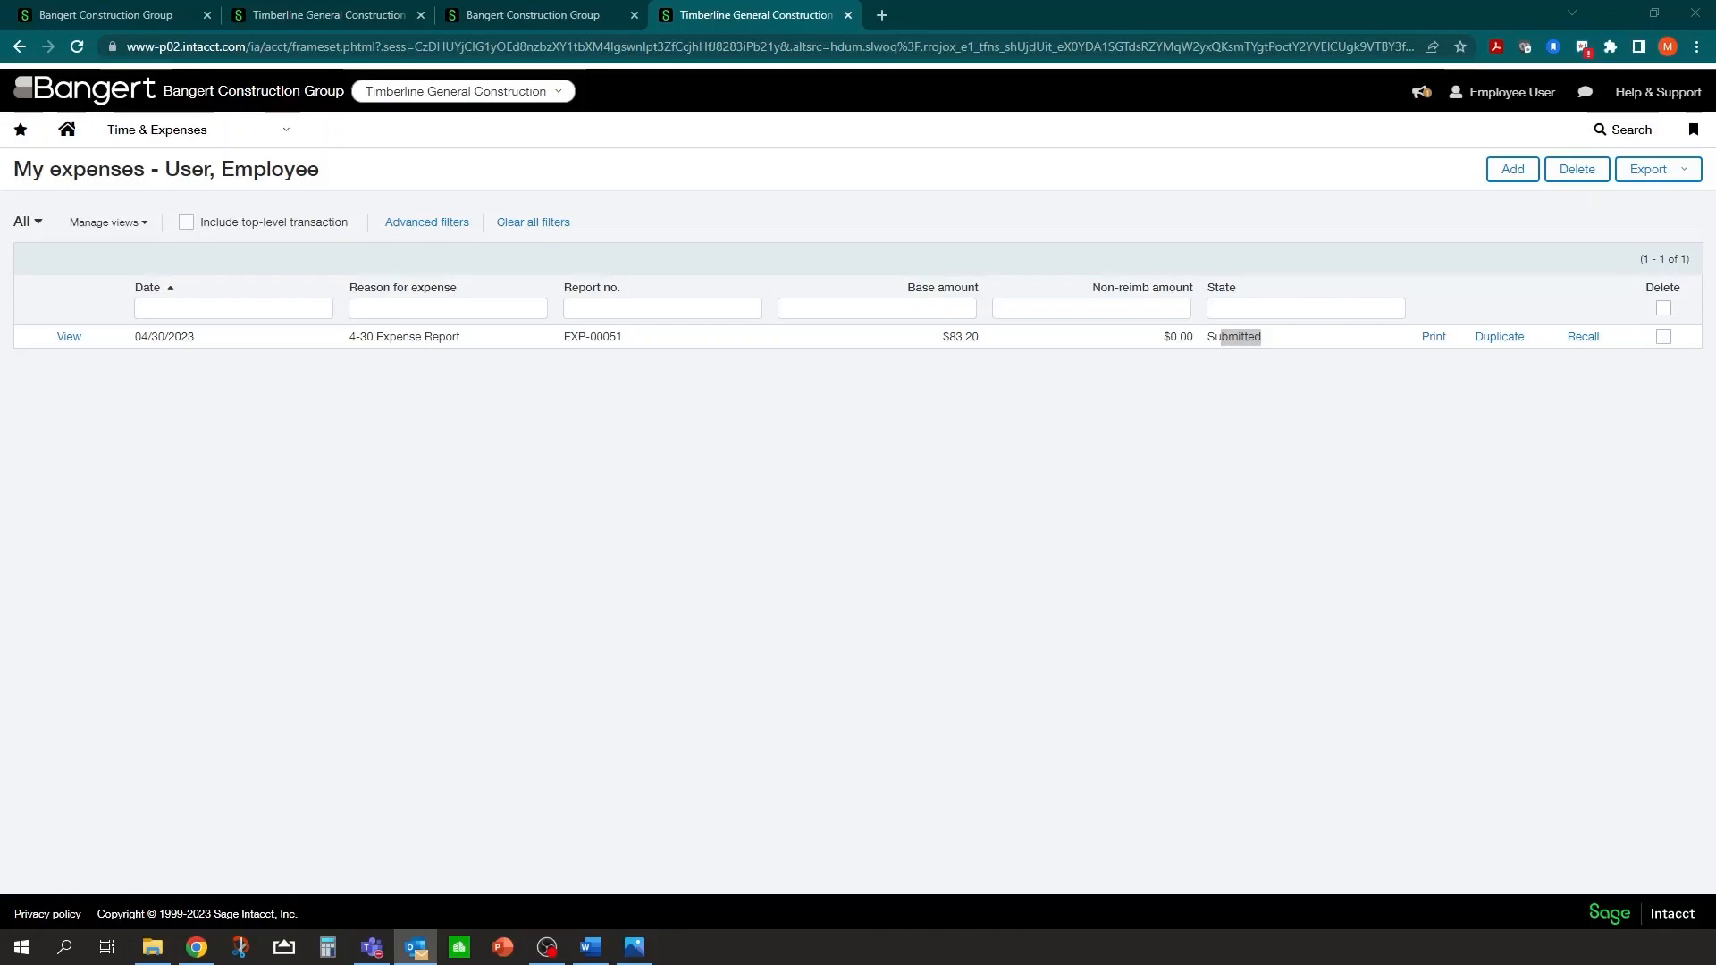
pyautogui.press('Return')
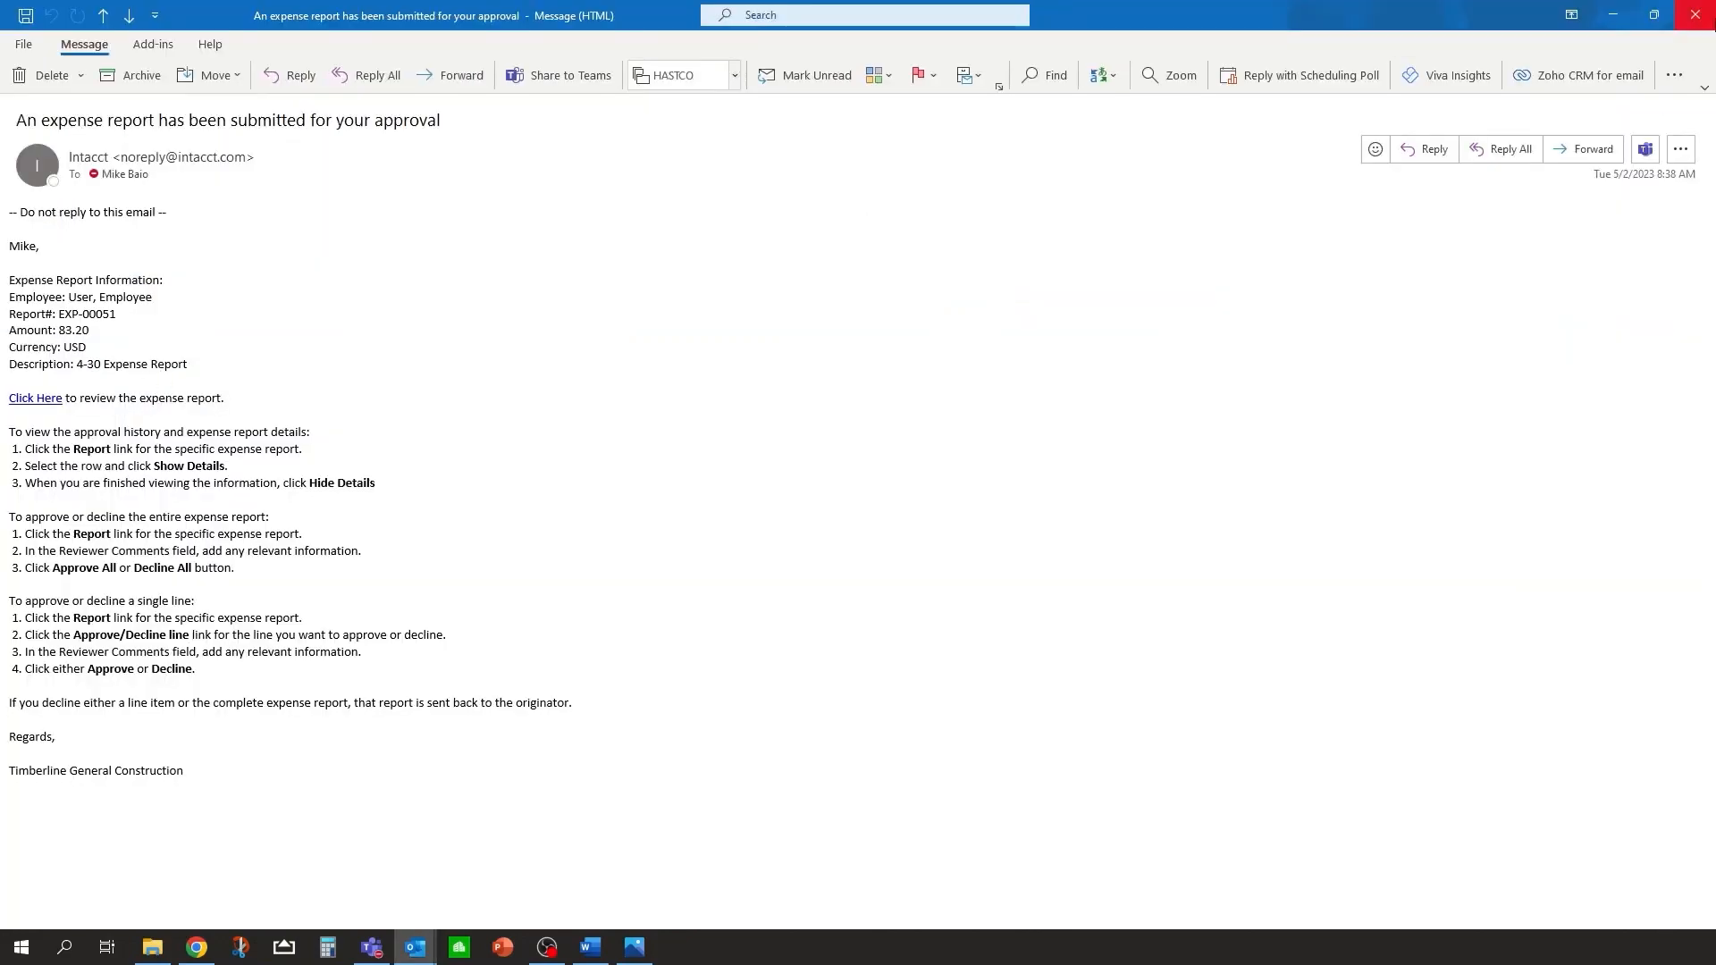
pyautogui.click(1653, 14)
pyautogui.moveTo(914, 85); pyautogui.dragTo(1073, 141)
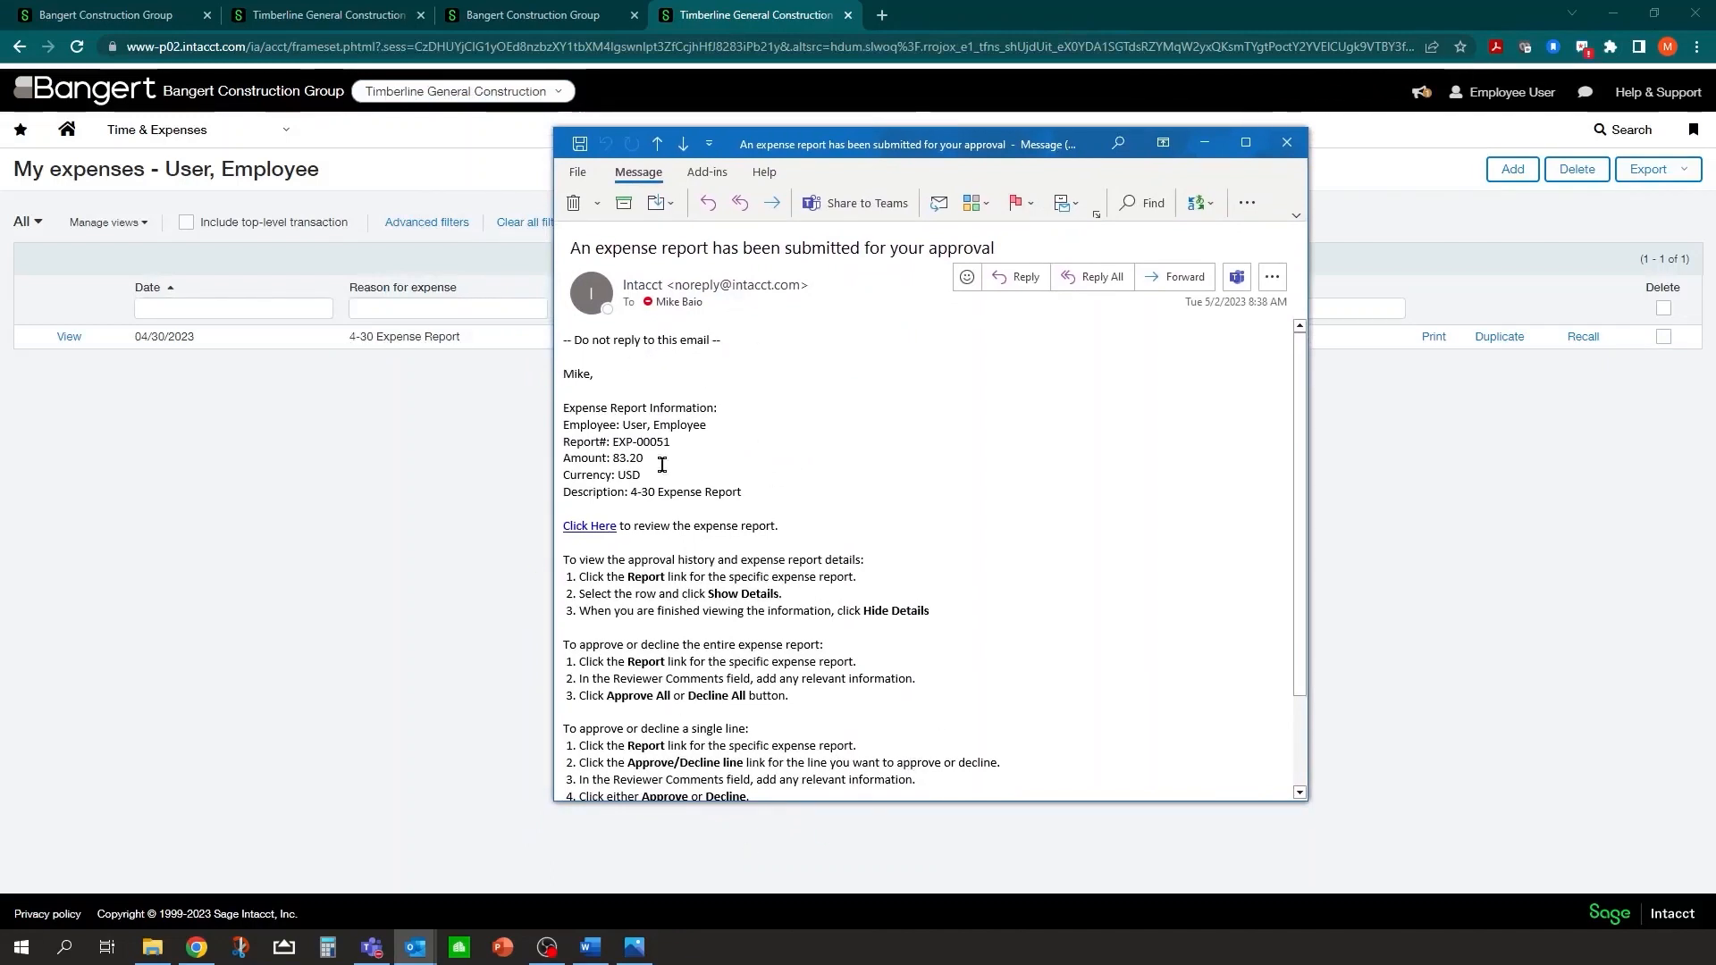
pyautogui.scroll(-1, 662, 464)
pyautogui.scroll(1, 666, 464)
pyautogui.moveTo(670, 442); pyautogui.dragTo(615, 447)
pyautogui.scroll(-2, 581, 456)
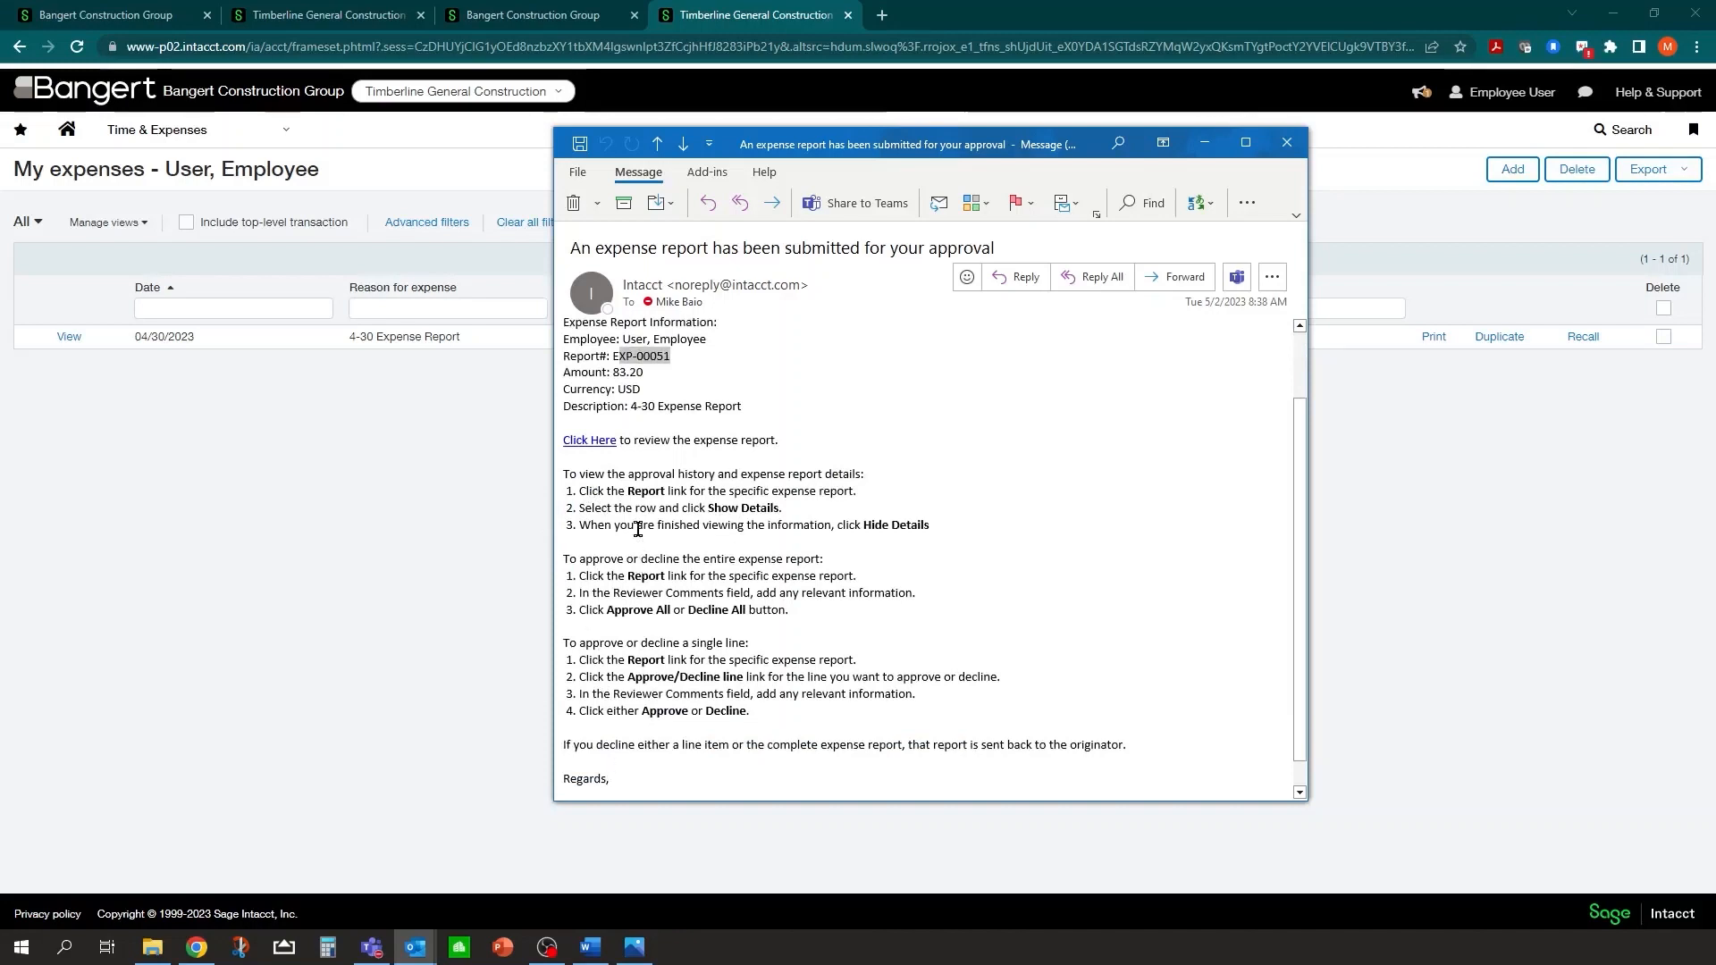
pyautogui.scroll(-1, 767, 706)
pyautogui.scroll(2, 750, 666)
pyautogui.scroll(1, 748, 659)
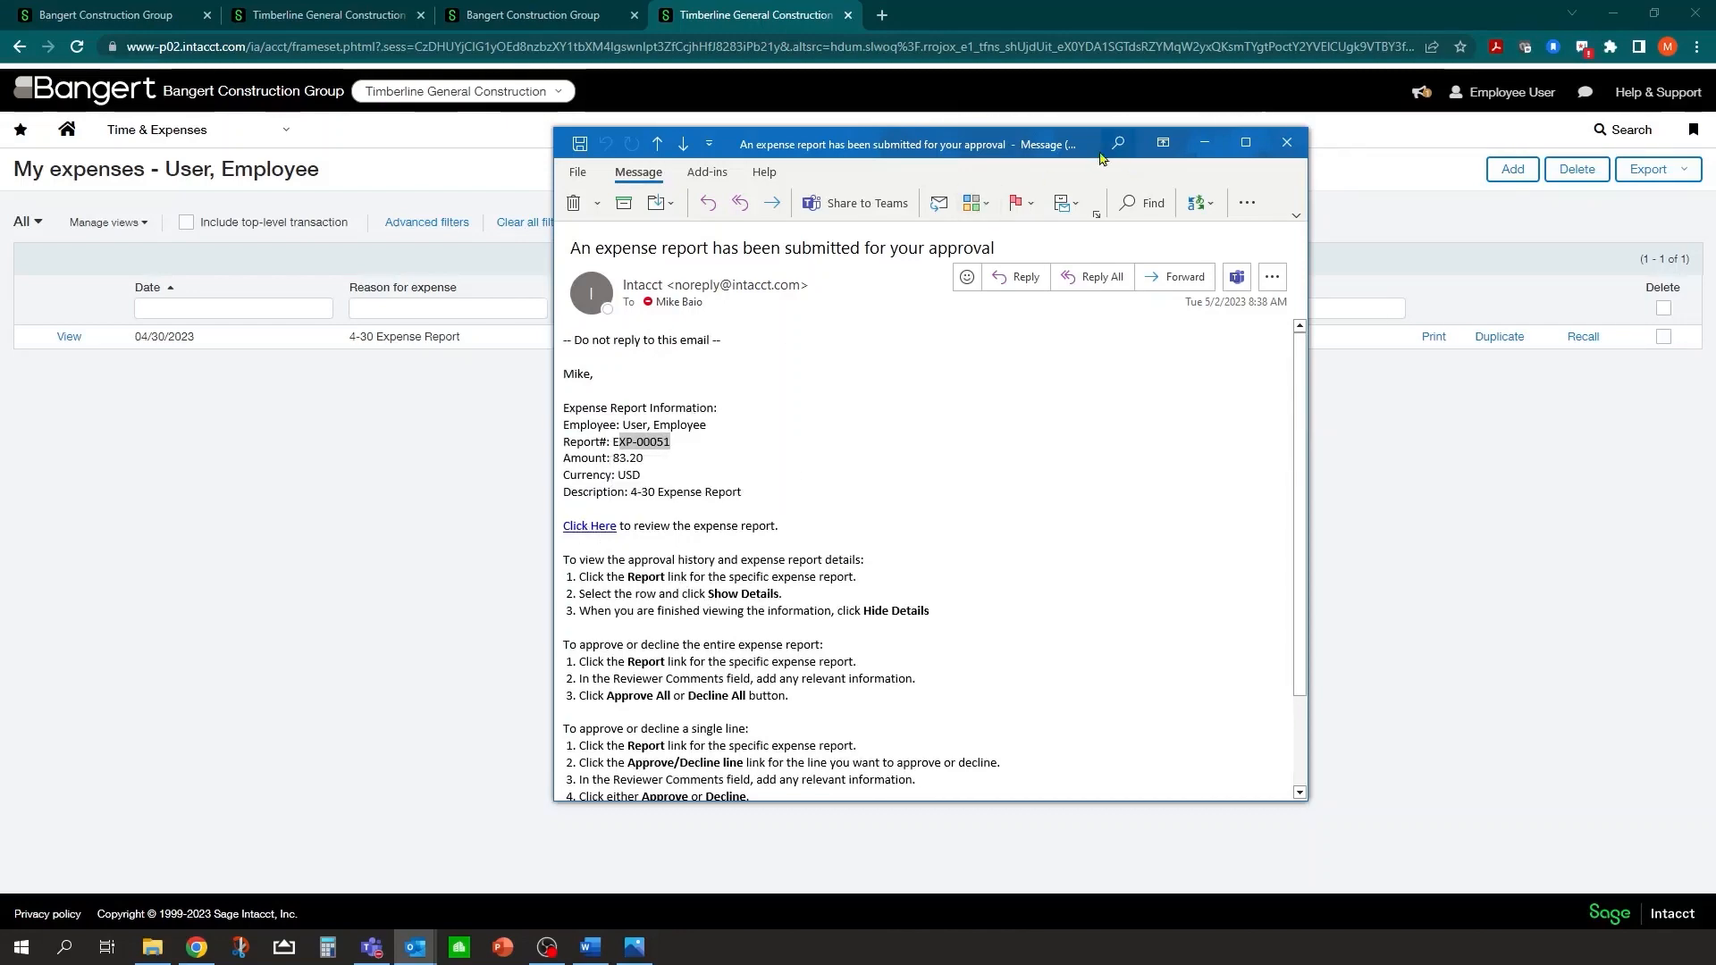
pyautogui.moveTo(1080, 137); pyautogui.dragTo(0, 269)
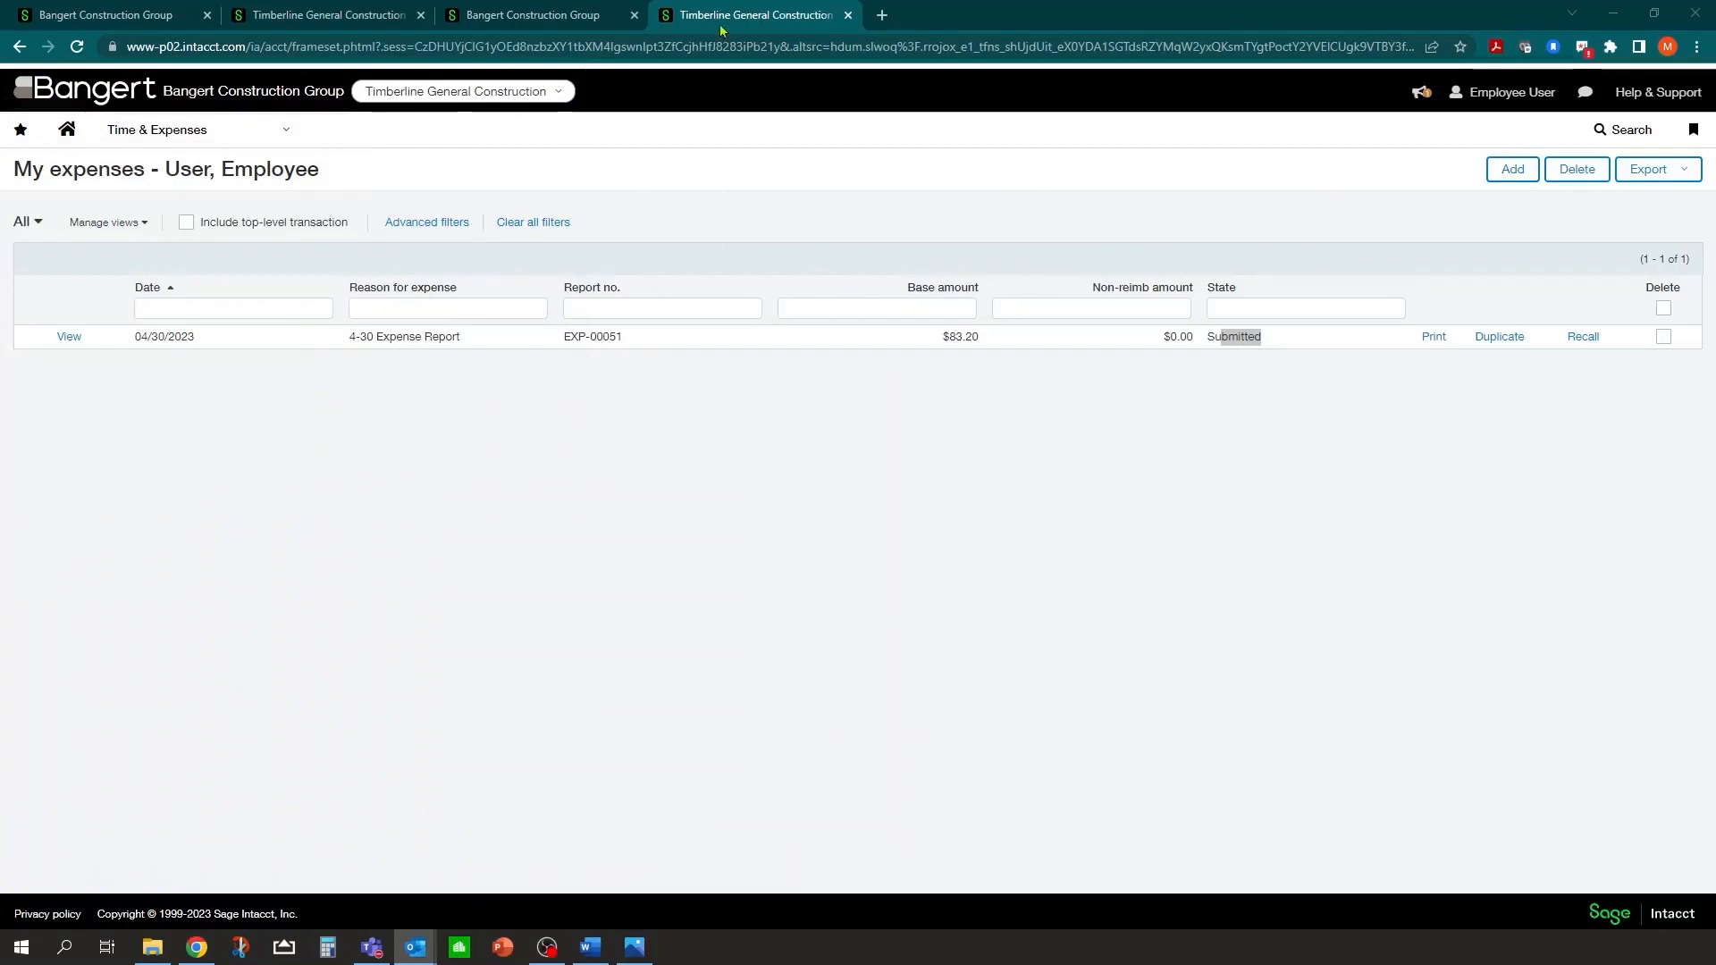
# Step: Log the employee user out of Sage Intacct
pyautogui.click(1500, 94)
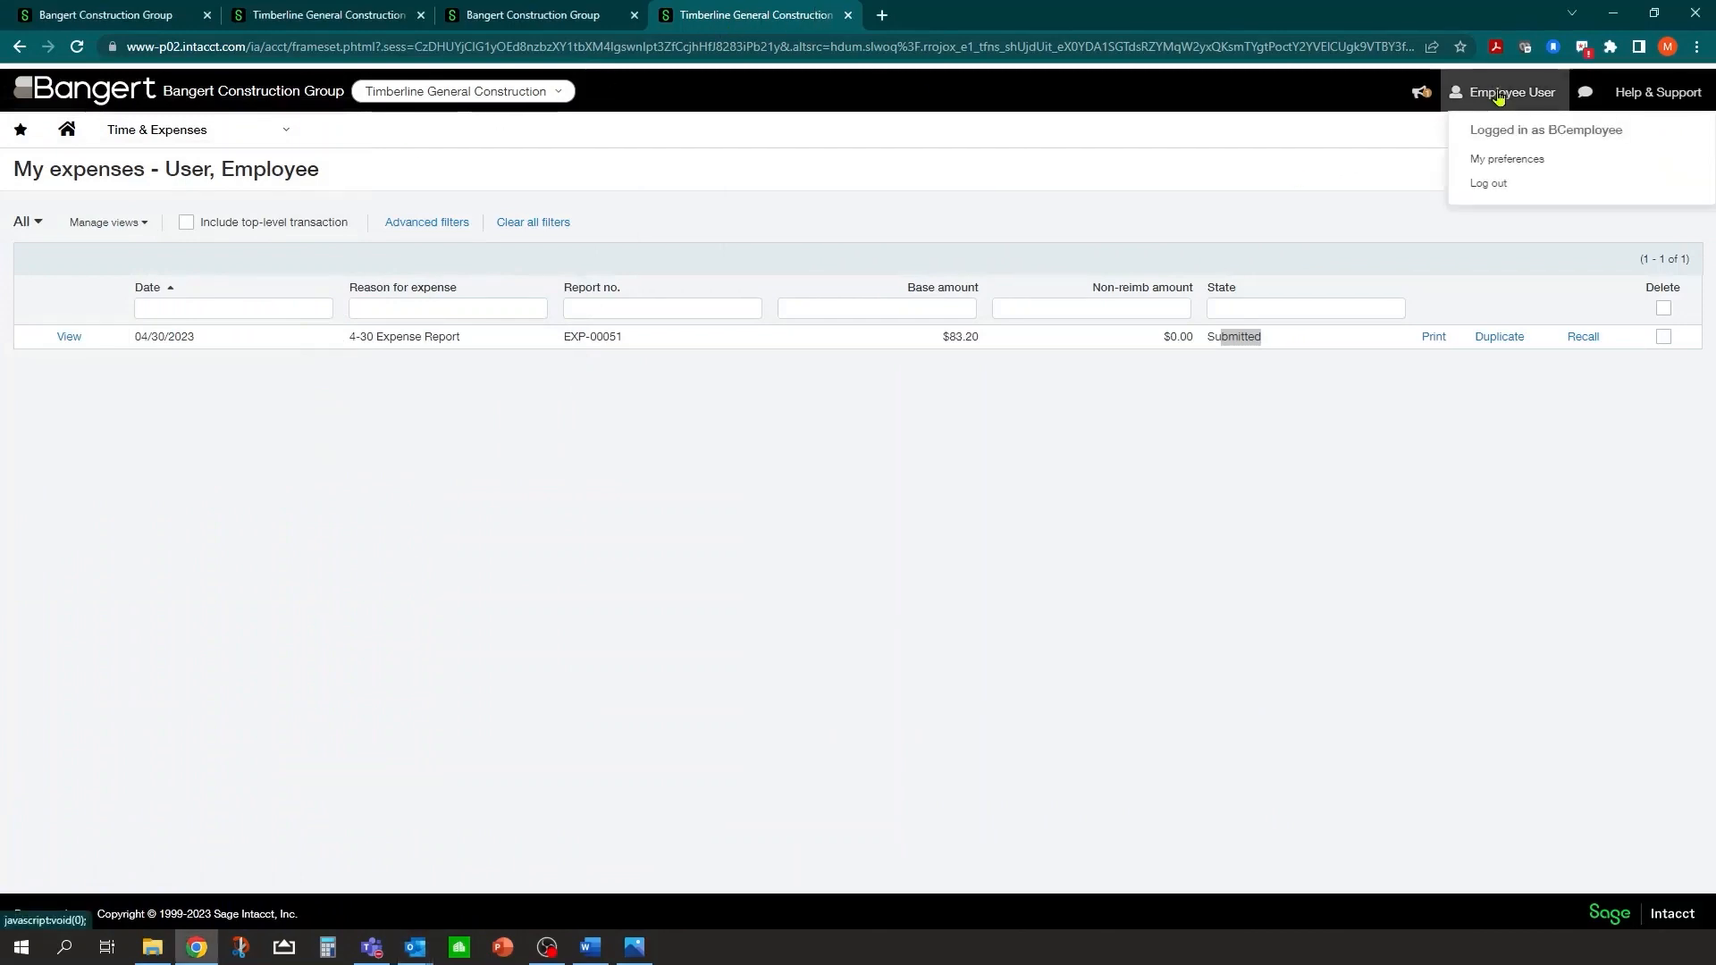
pyautogui.click(1504, 184)
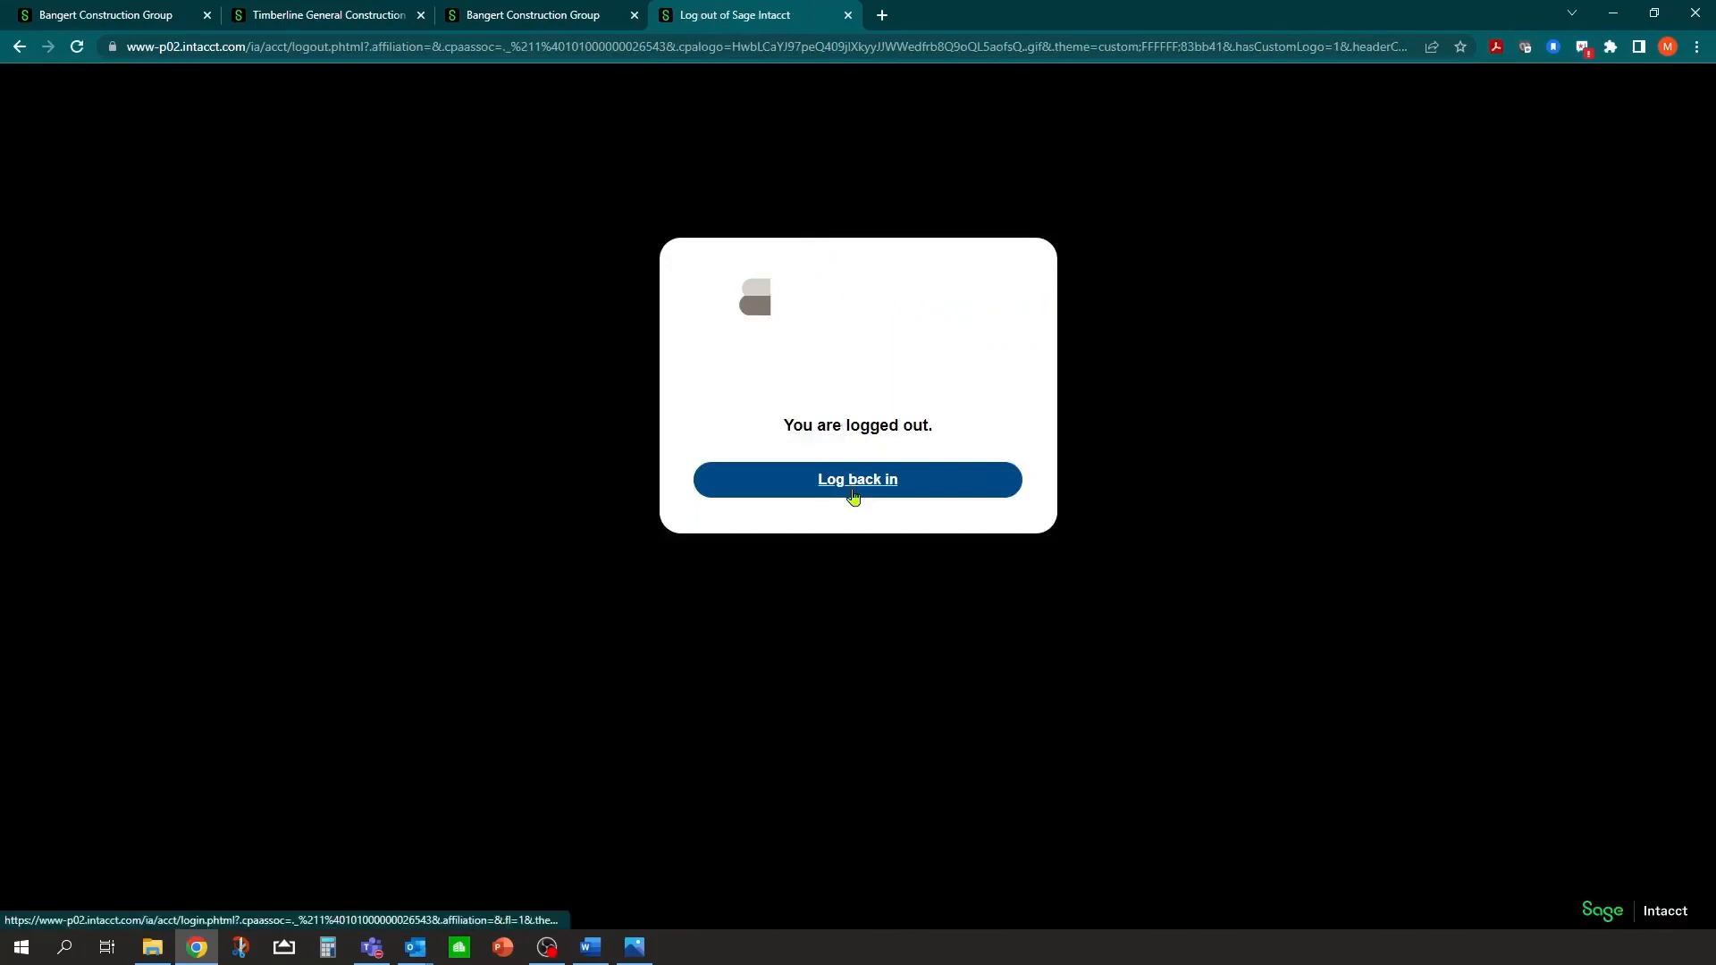
# Step: Follow the review link in the approval e-mail and log in to Sage Intacct by entering the approver's account password
pyautogui.moveTo(0, 304); pyautogui.dragTo(950, 122)
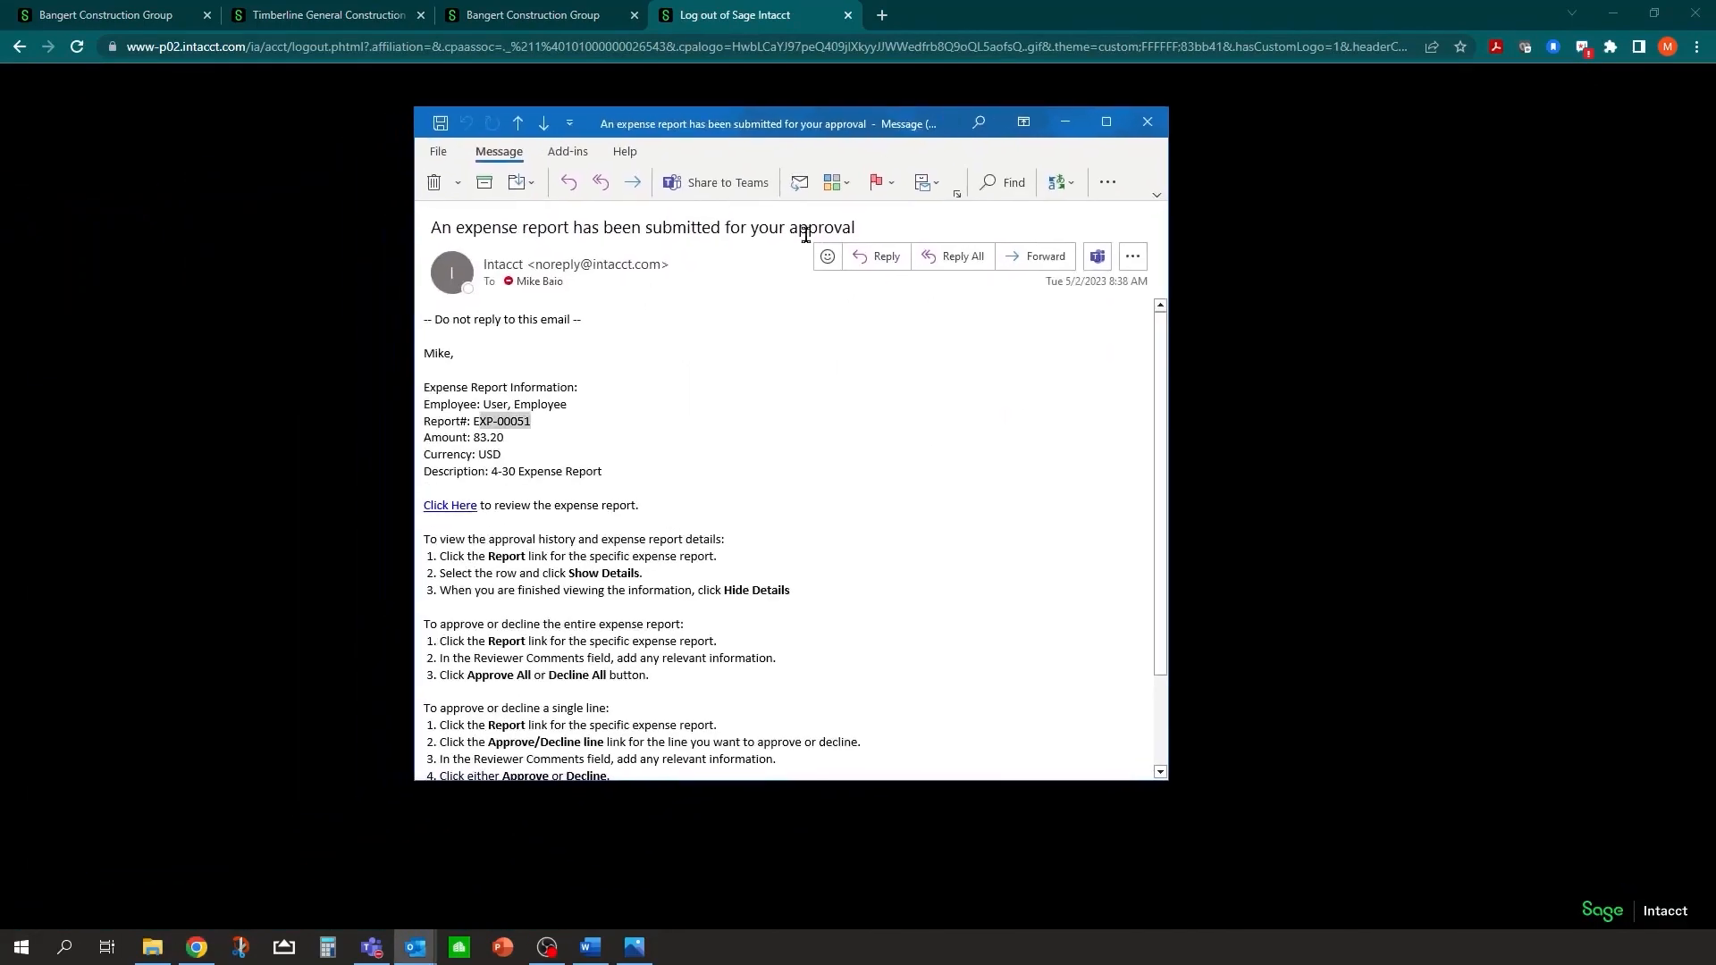
pyautogui.click(460, 507)
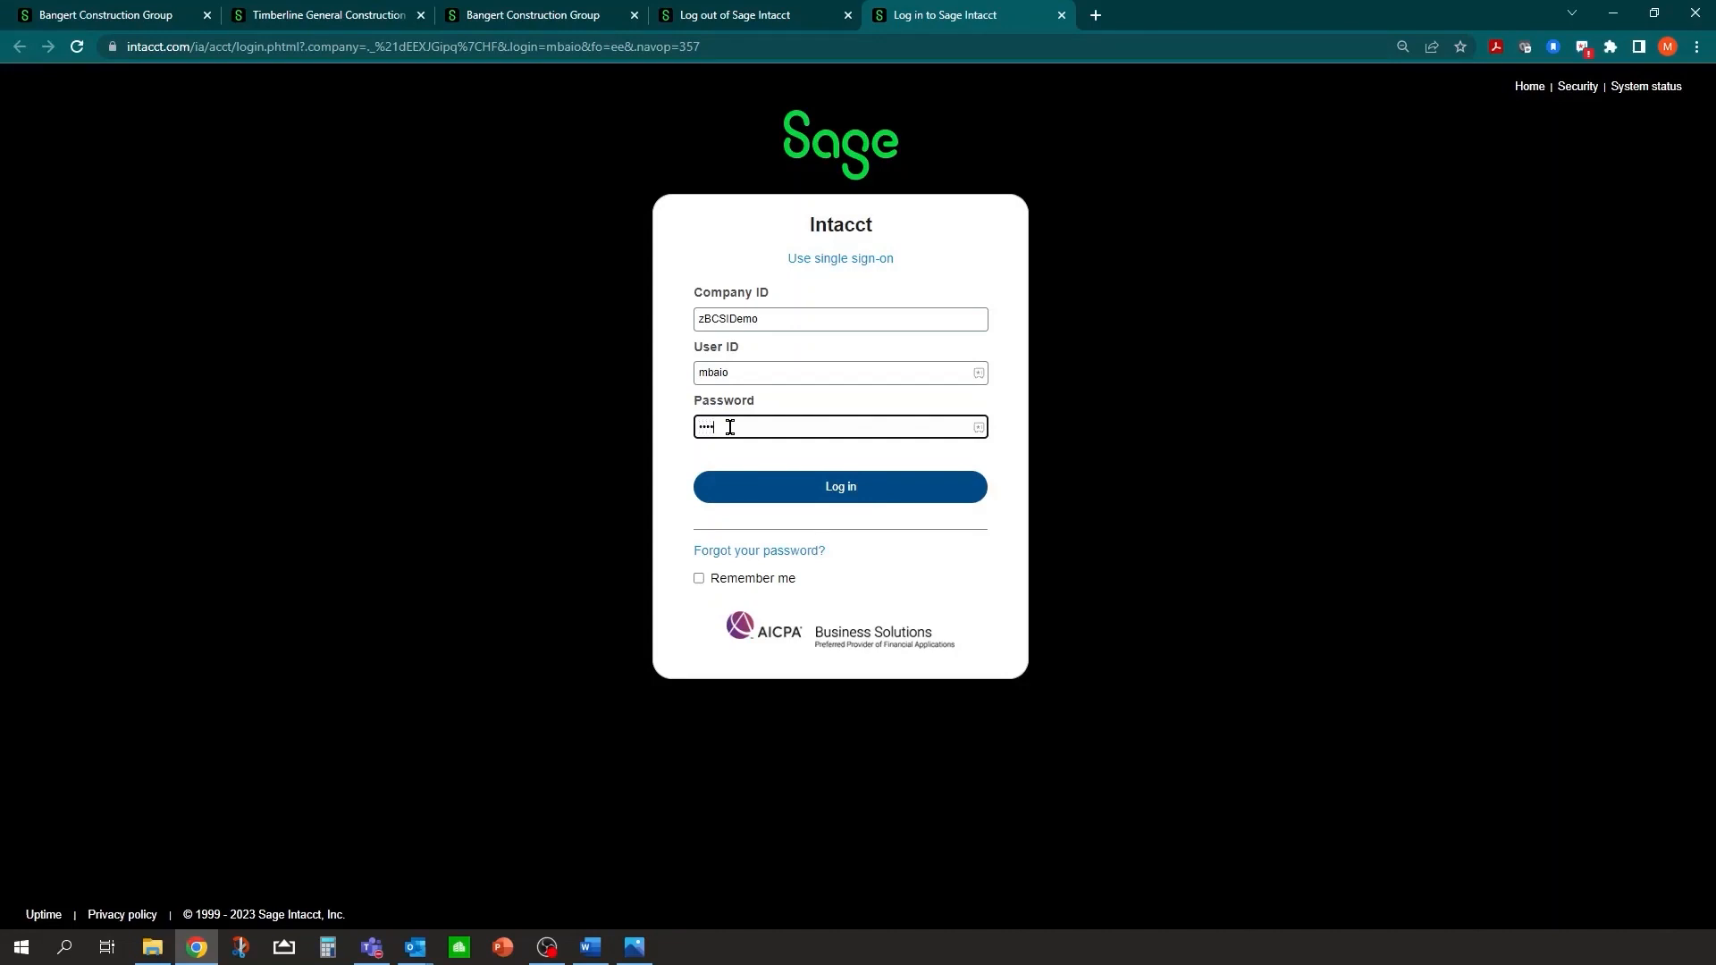
pyautogui.write('*****')
pyautogui.press('Return')
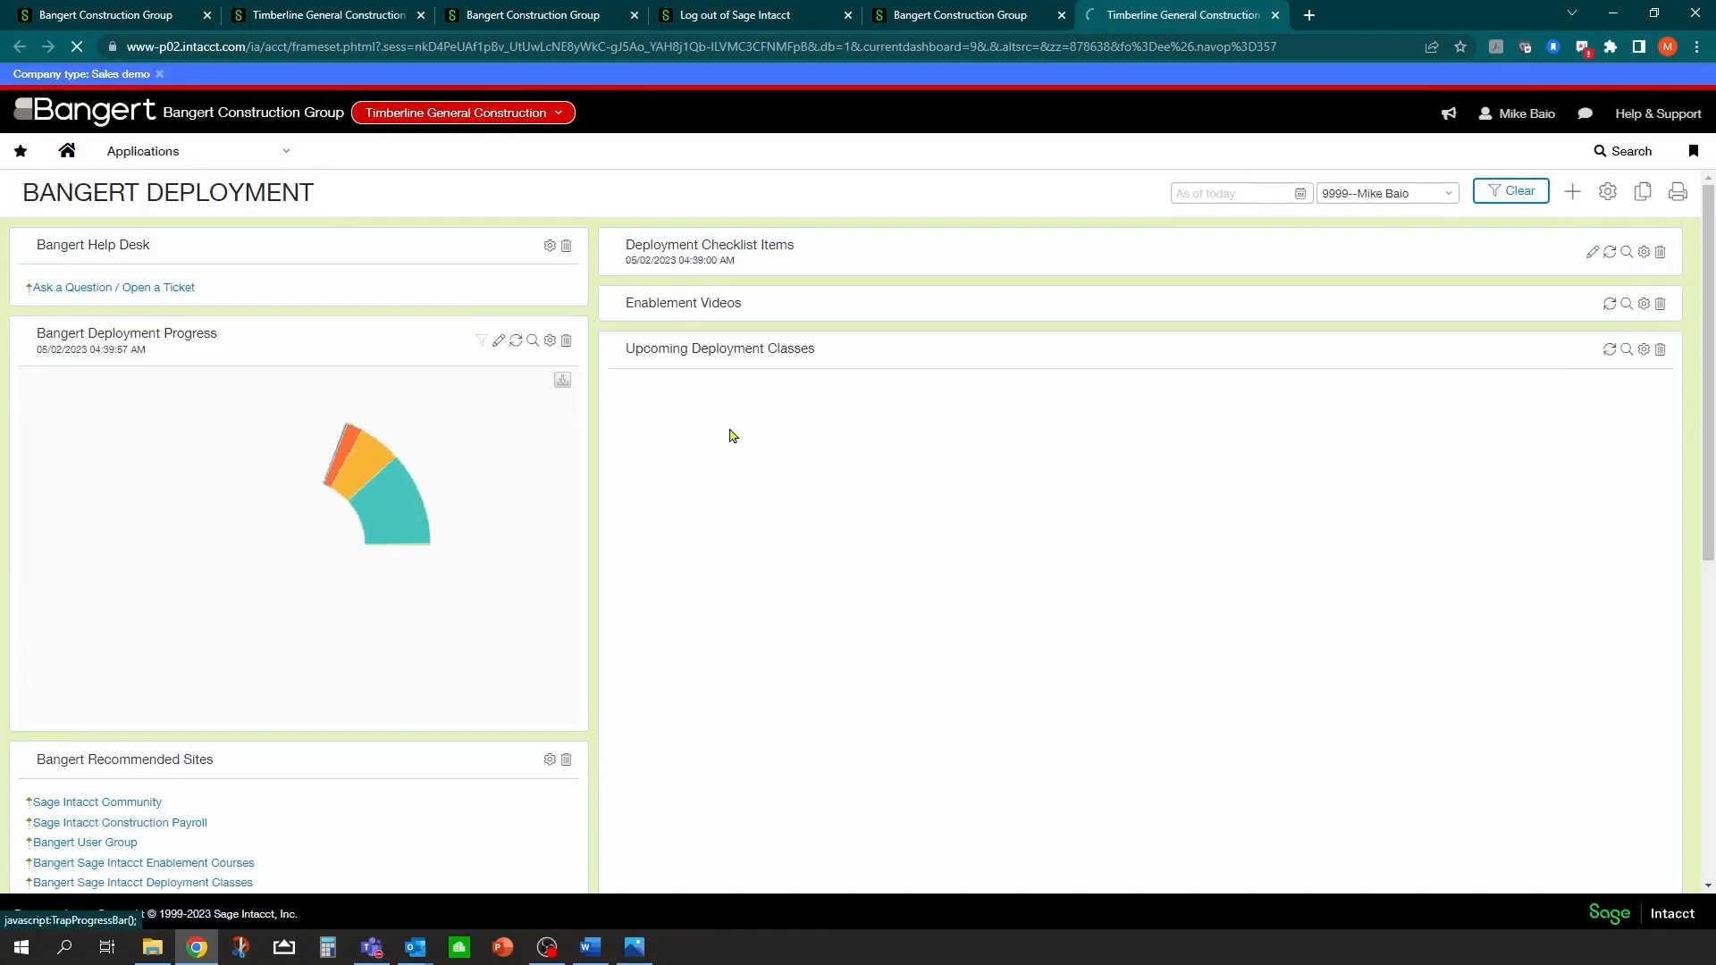
# Step: Open Approve expenses in Time & Expenses and bring up the report filed 04/30/2023 for review
pyautogui.click(286, 151)
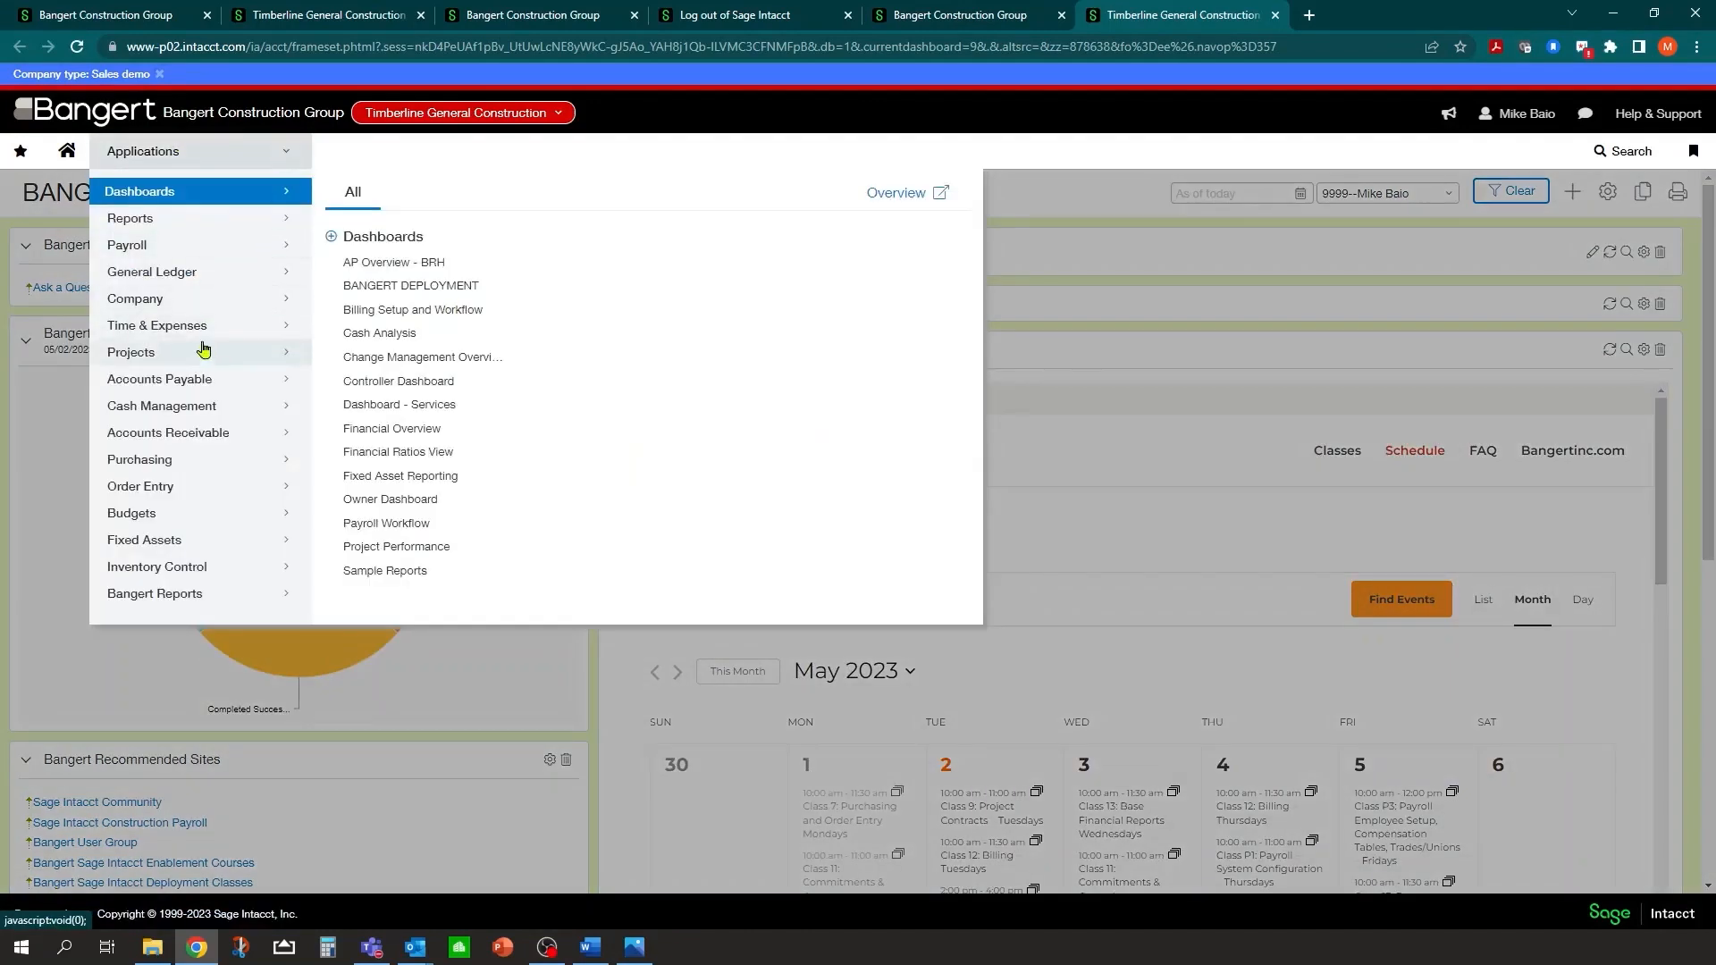
pyautogui.moveTo(198, 336)
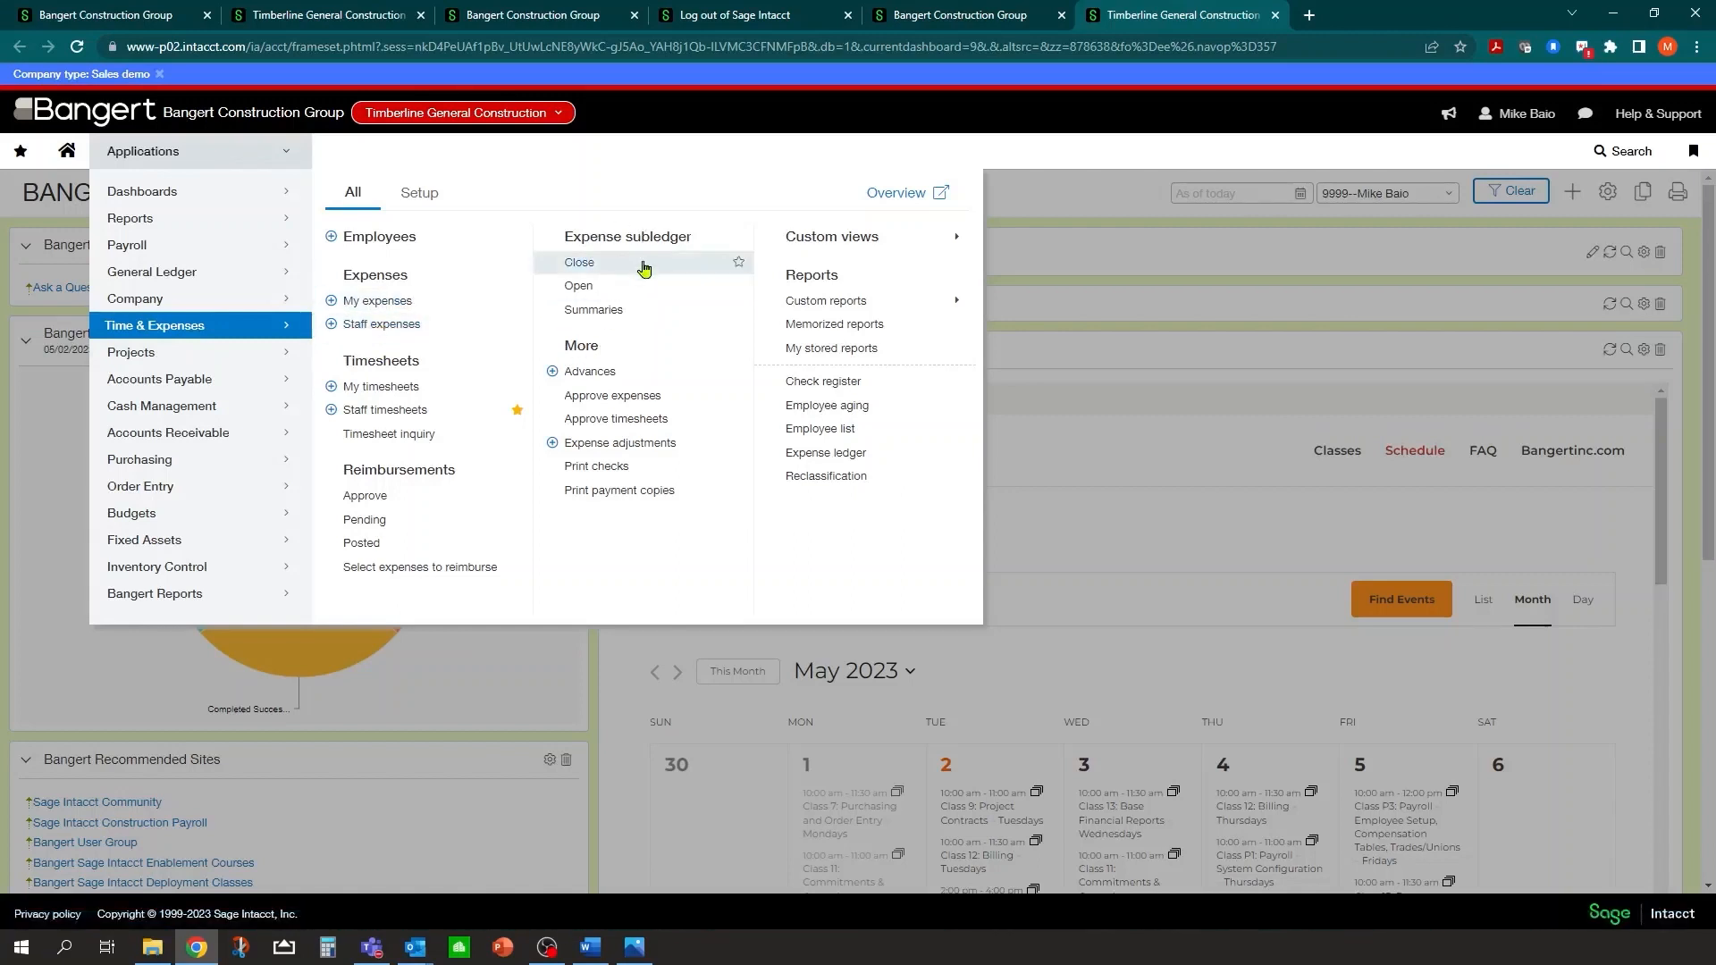
pyautogui.click(615, 399)
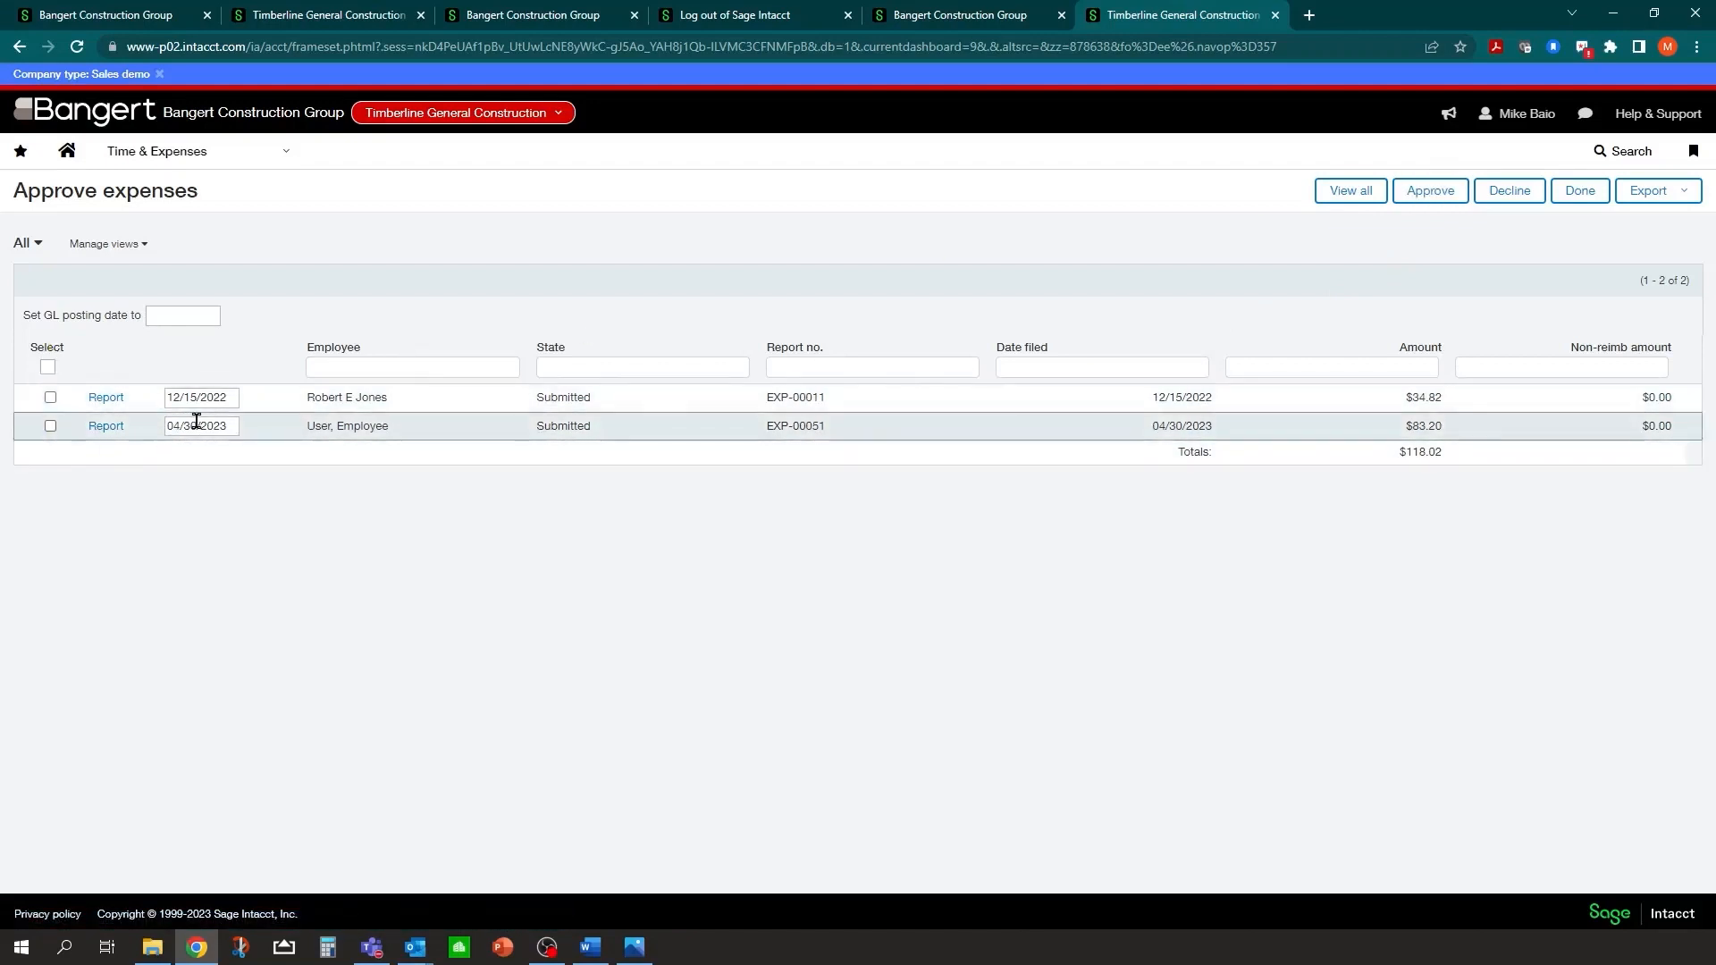
pyautogui.click(162, 316)
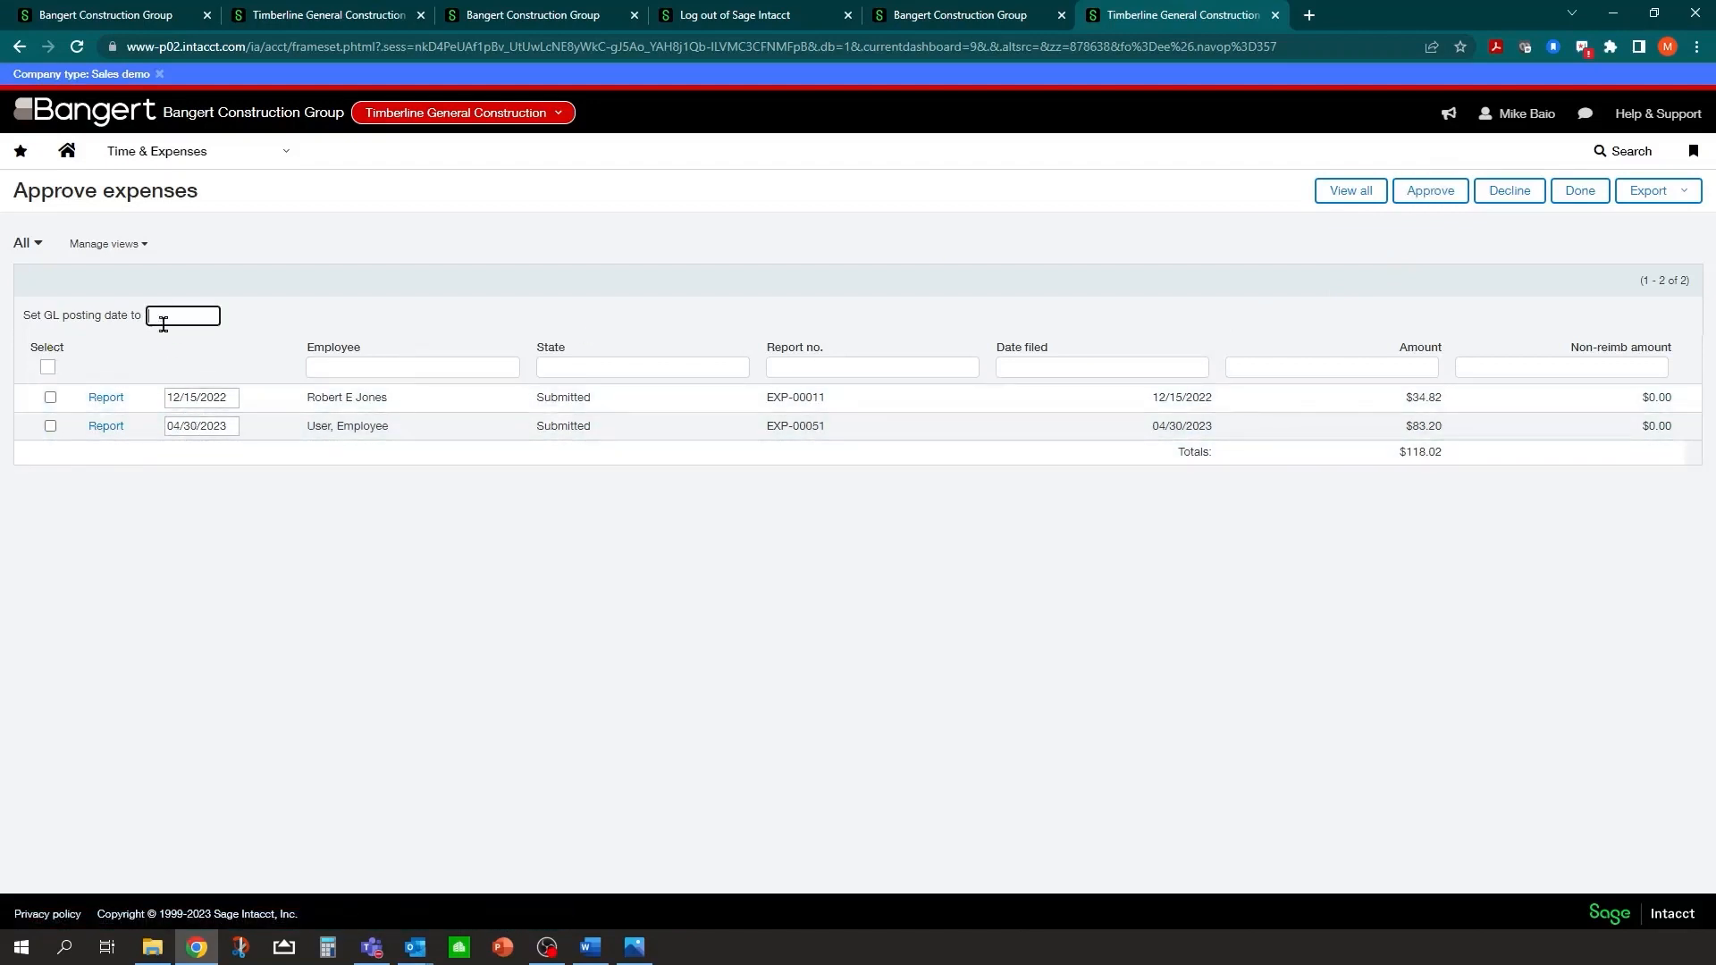
pyautogui.click(212, 429)
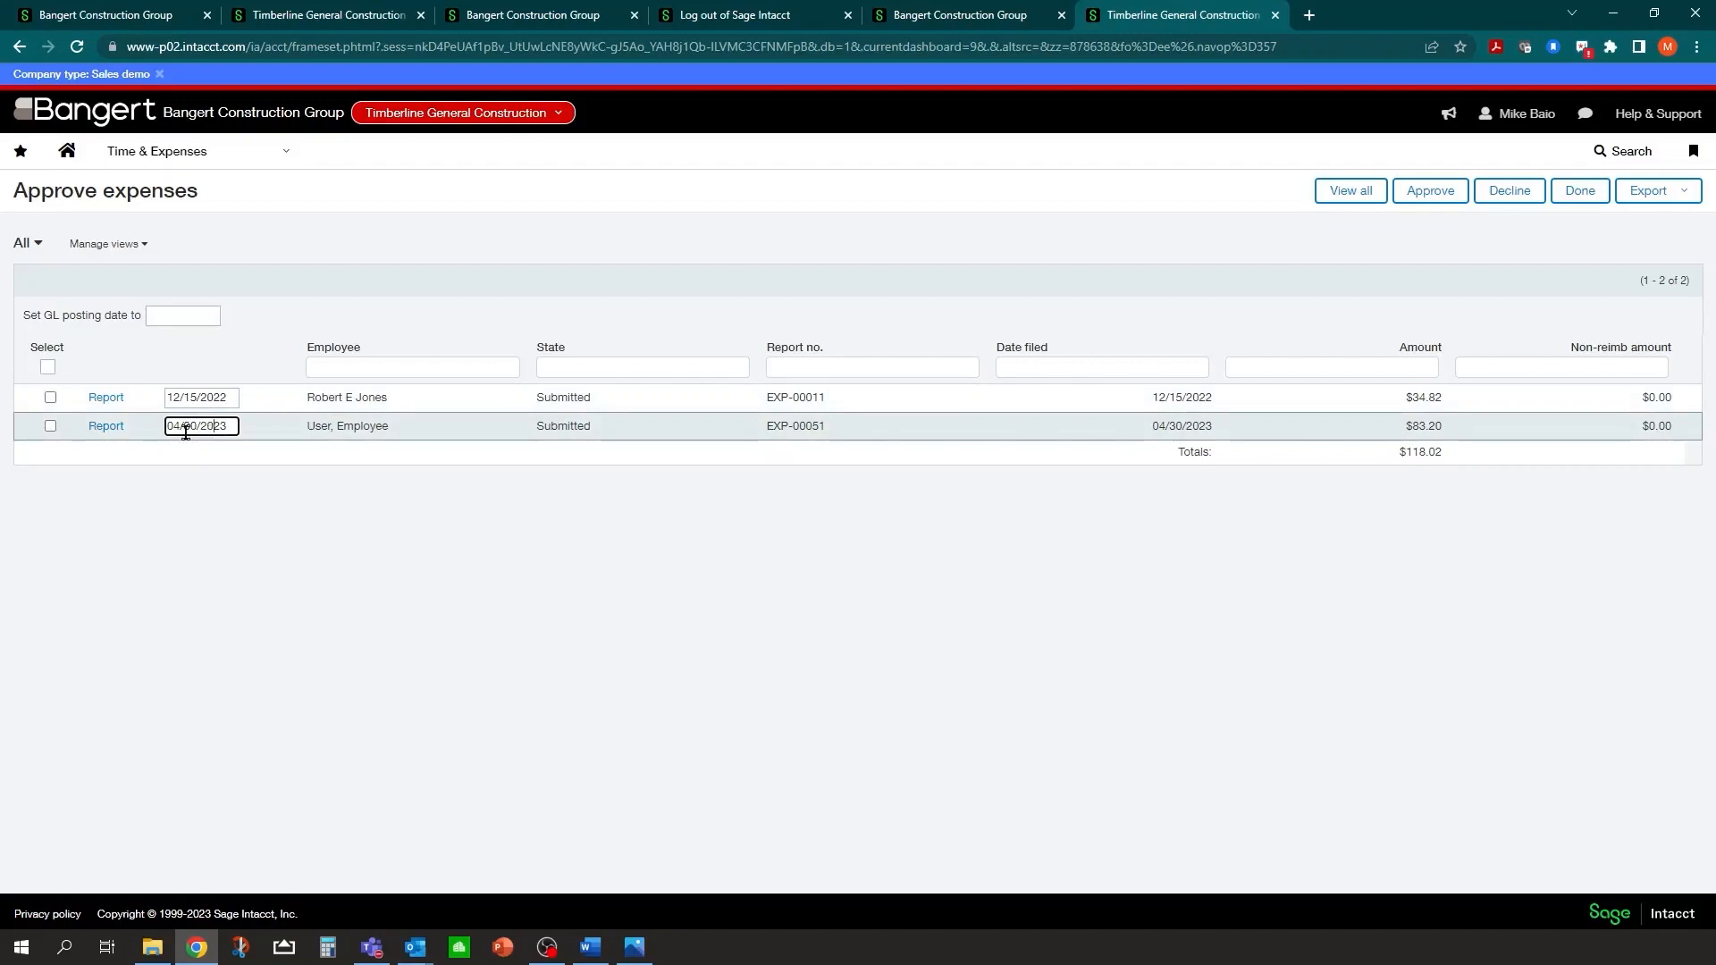
pyautogui.click(107, 427)
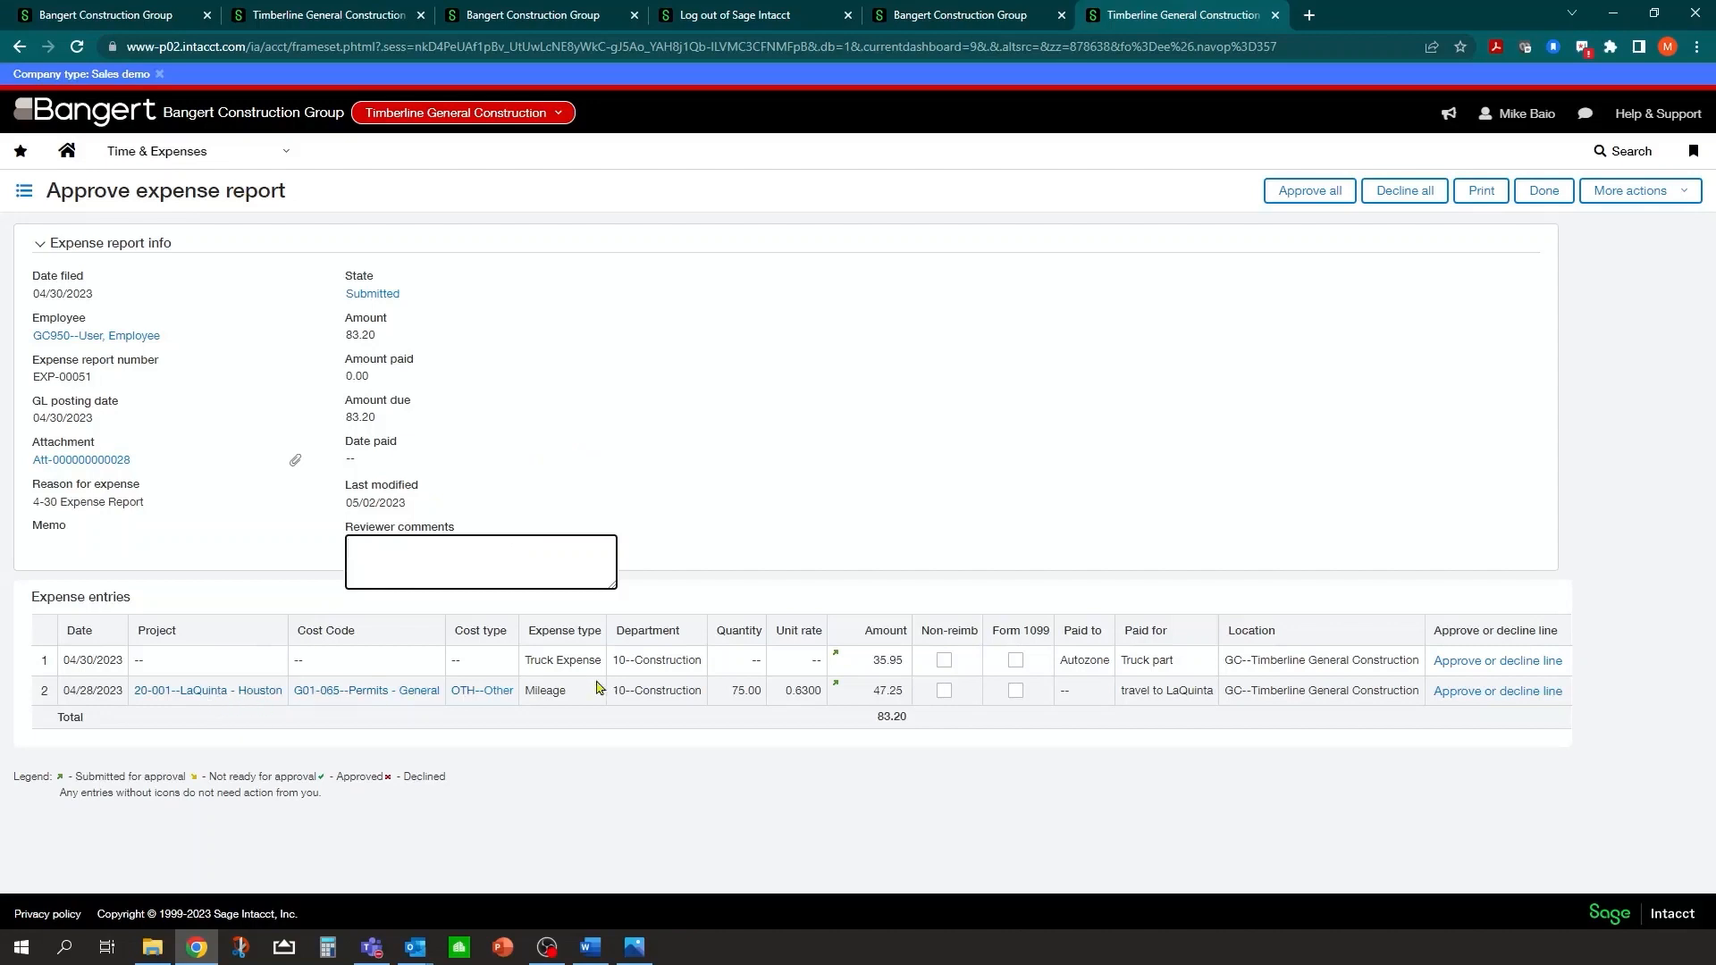
# Step: Check the report's attached AutoZone receipt and approve all of its expense entries
pyautogui.click(836, 685)
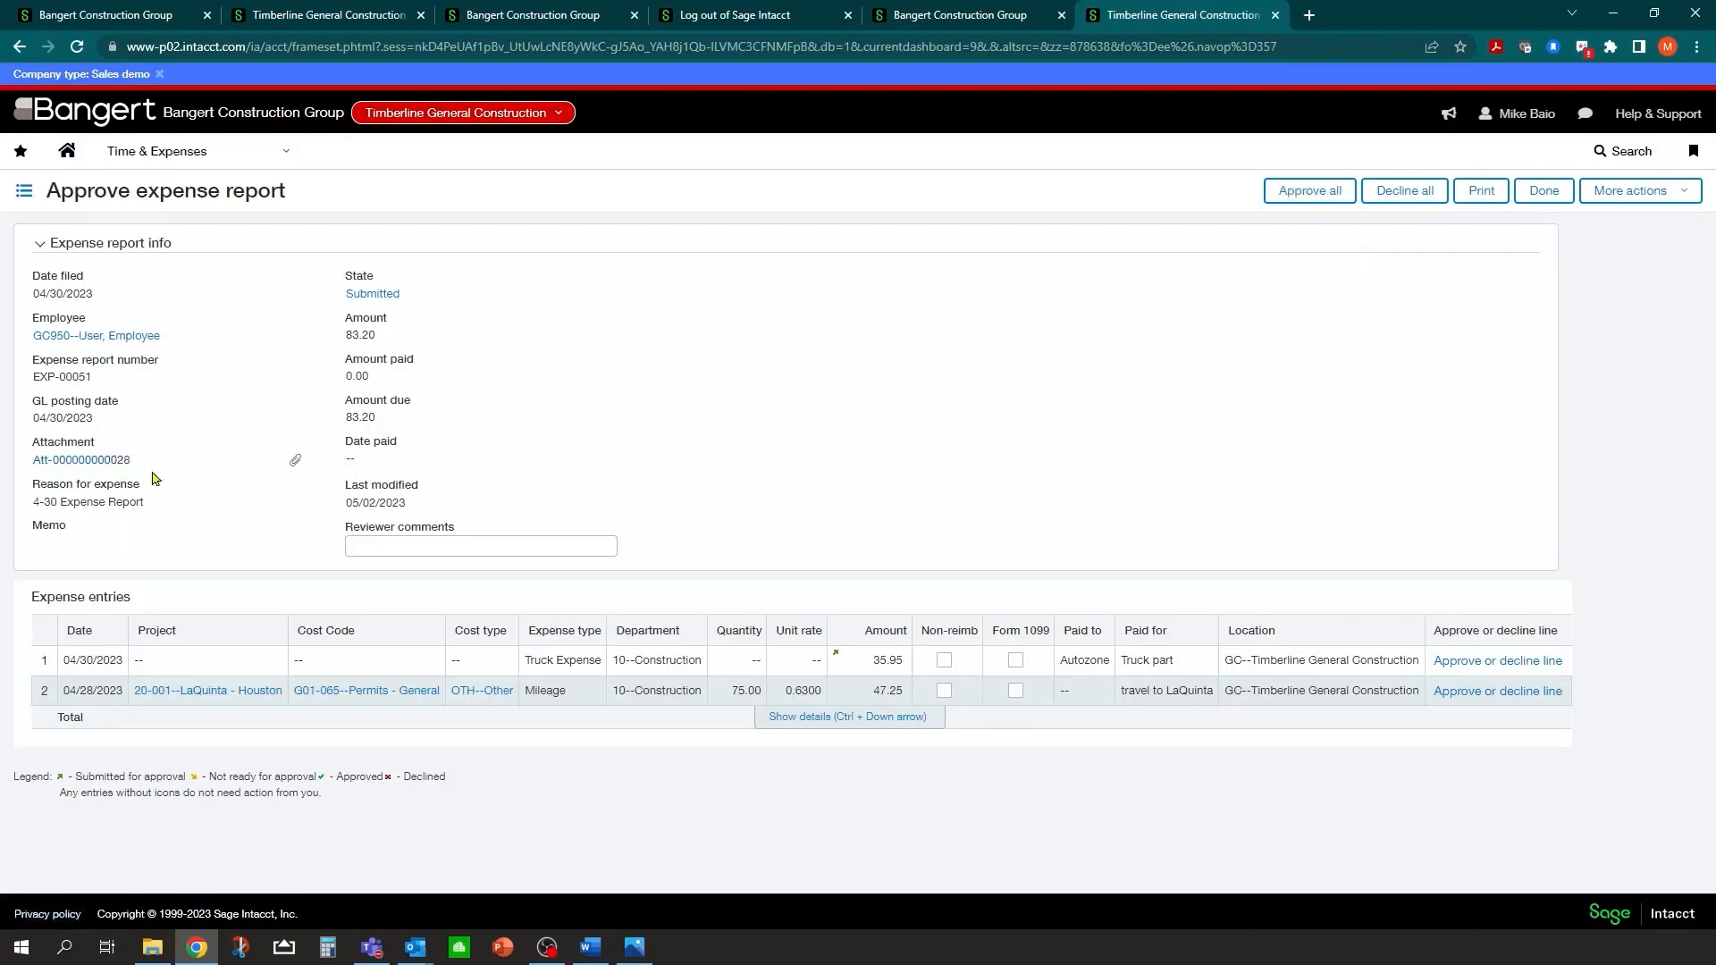
pyautogui.click(298, 463)
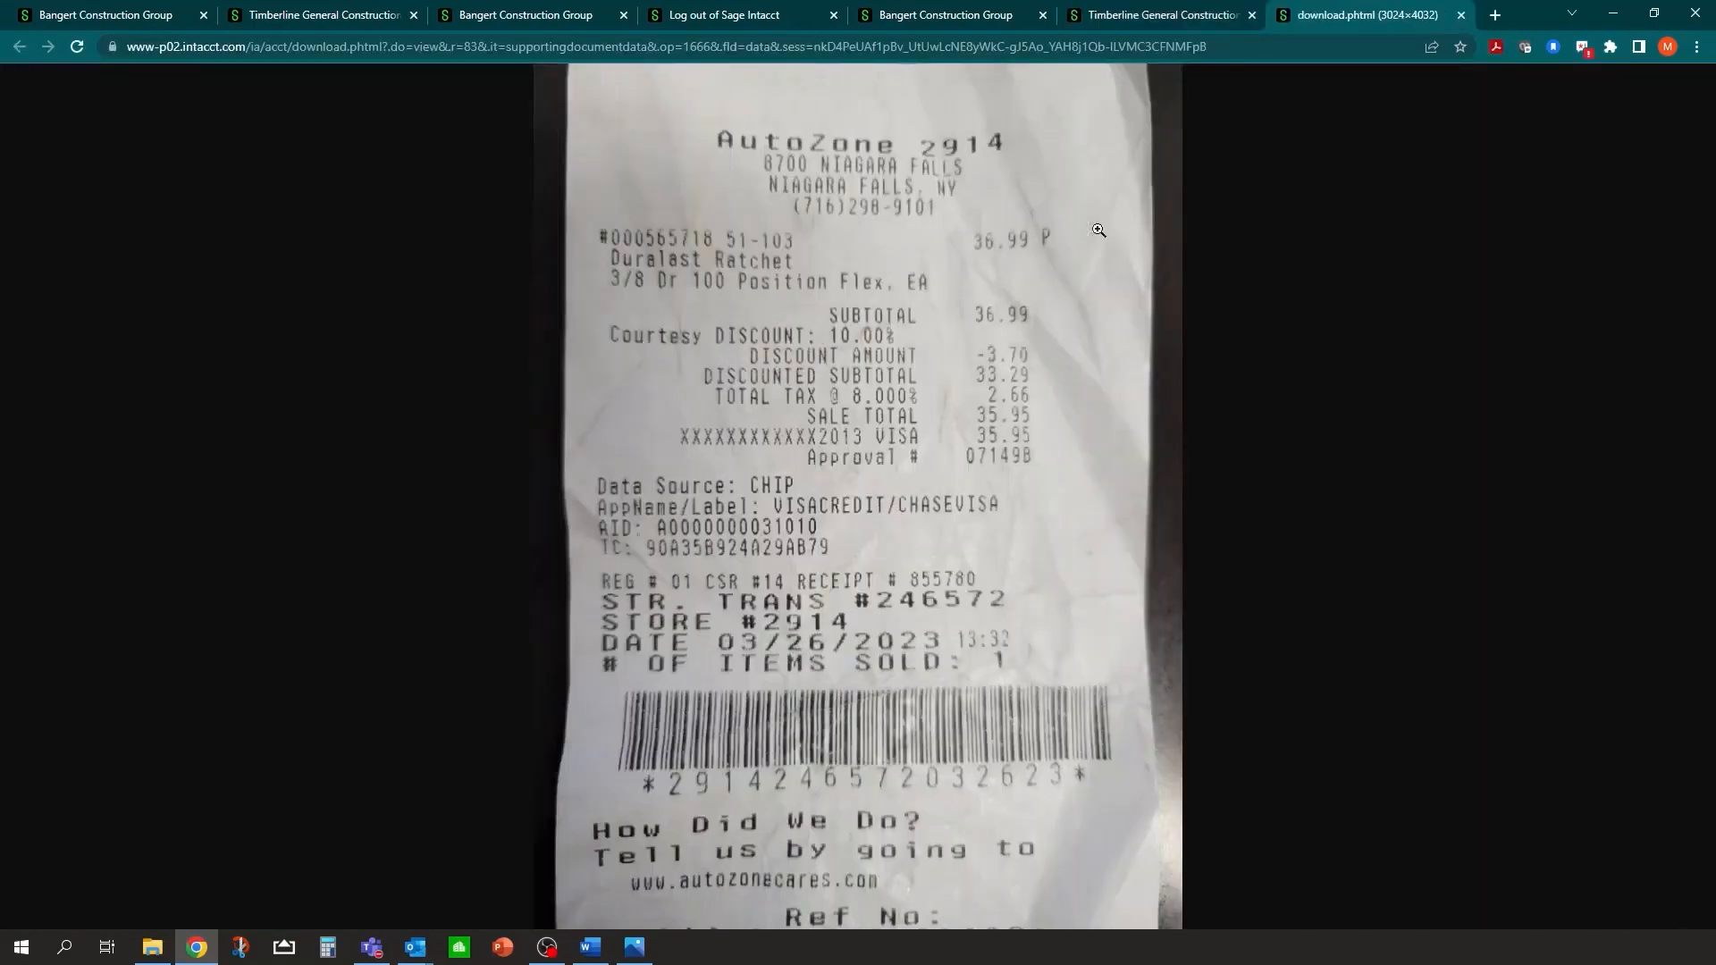
pyautogui.click(1460, 15)
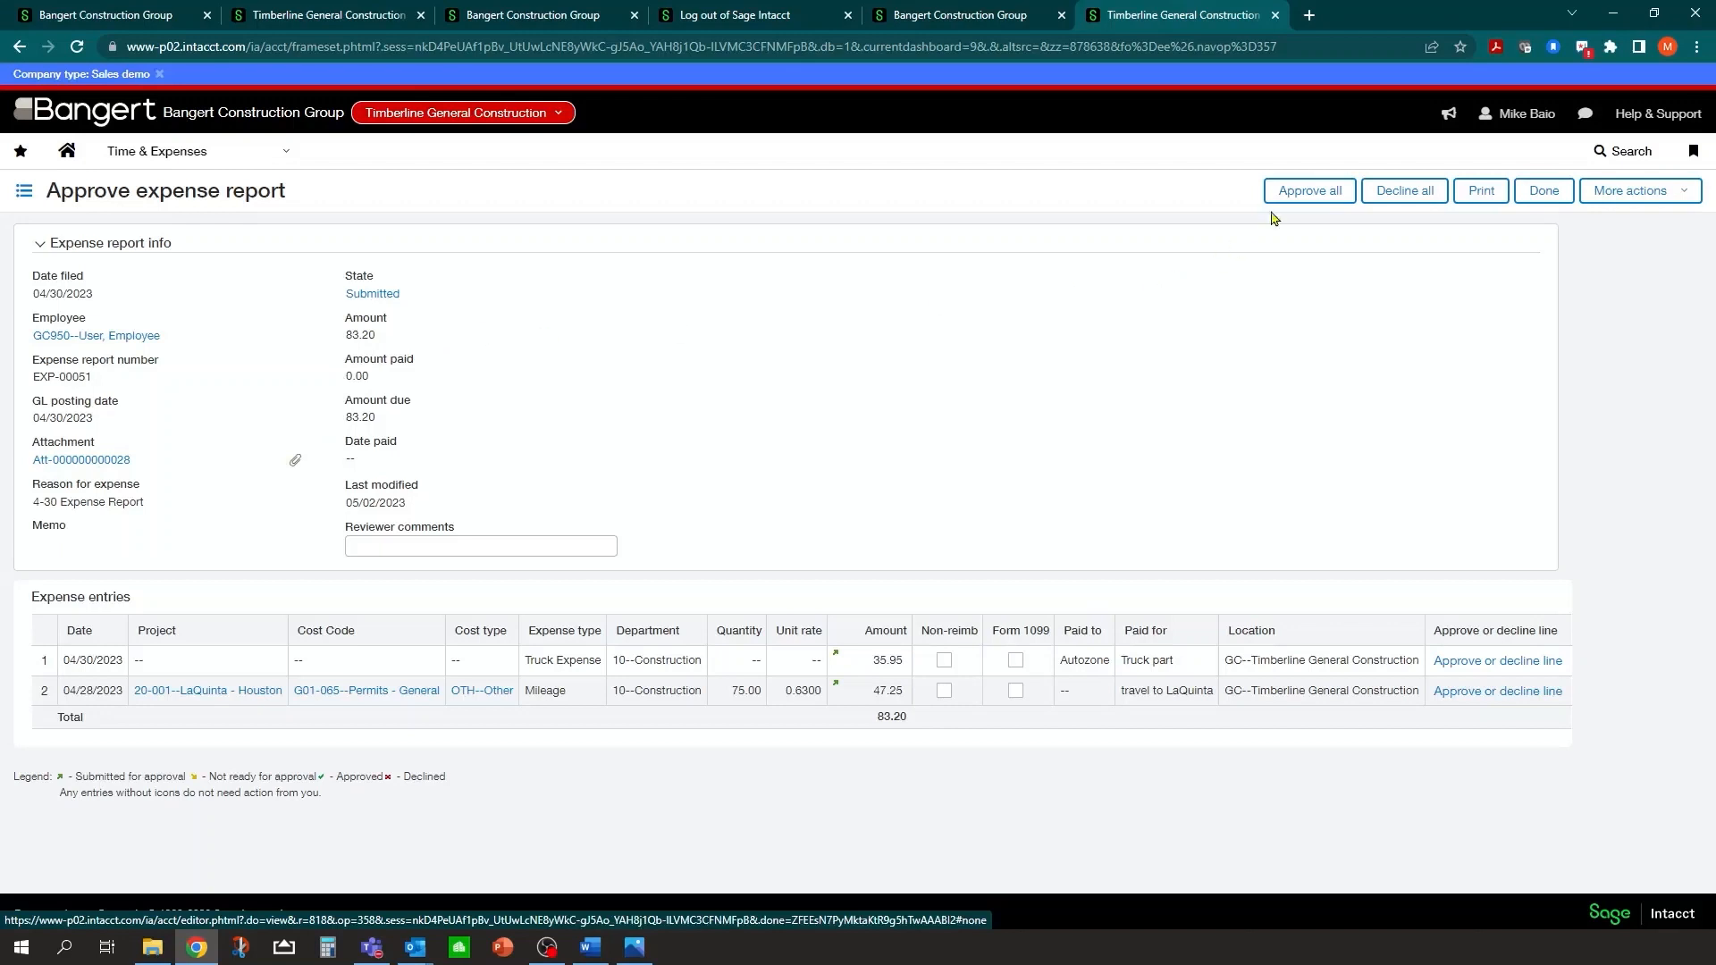
pyautogui.click(1301, 195)
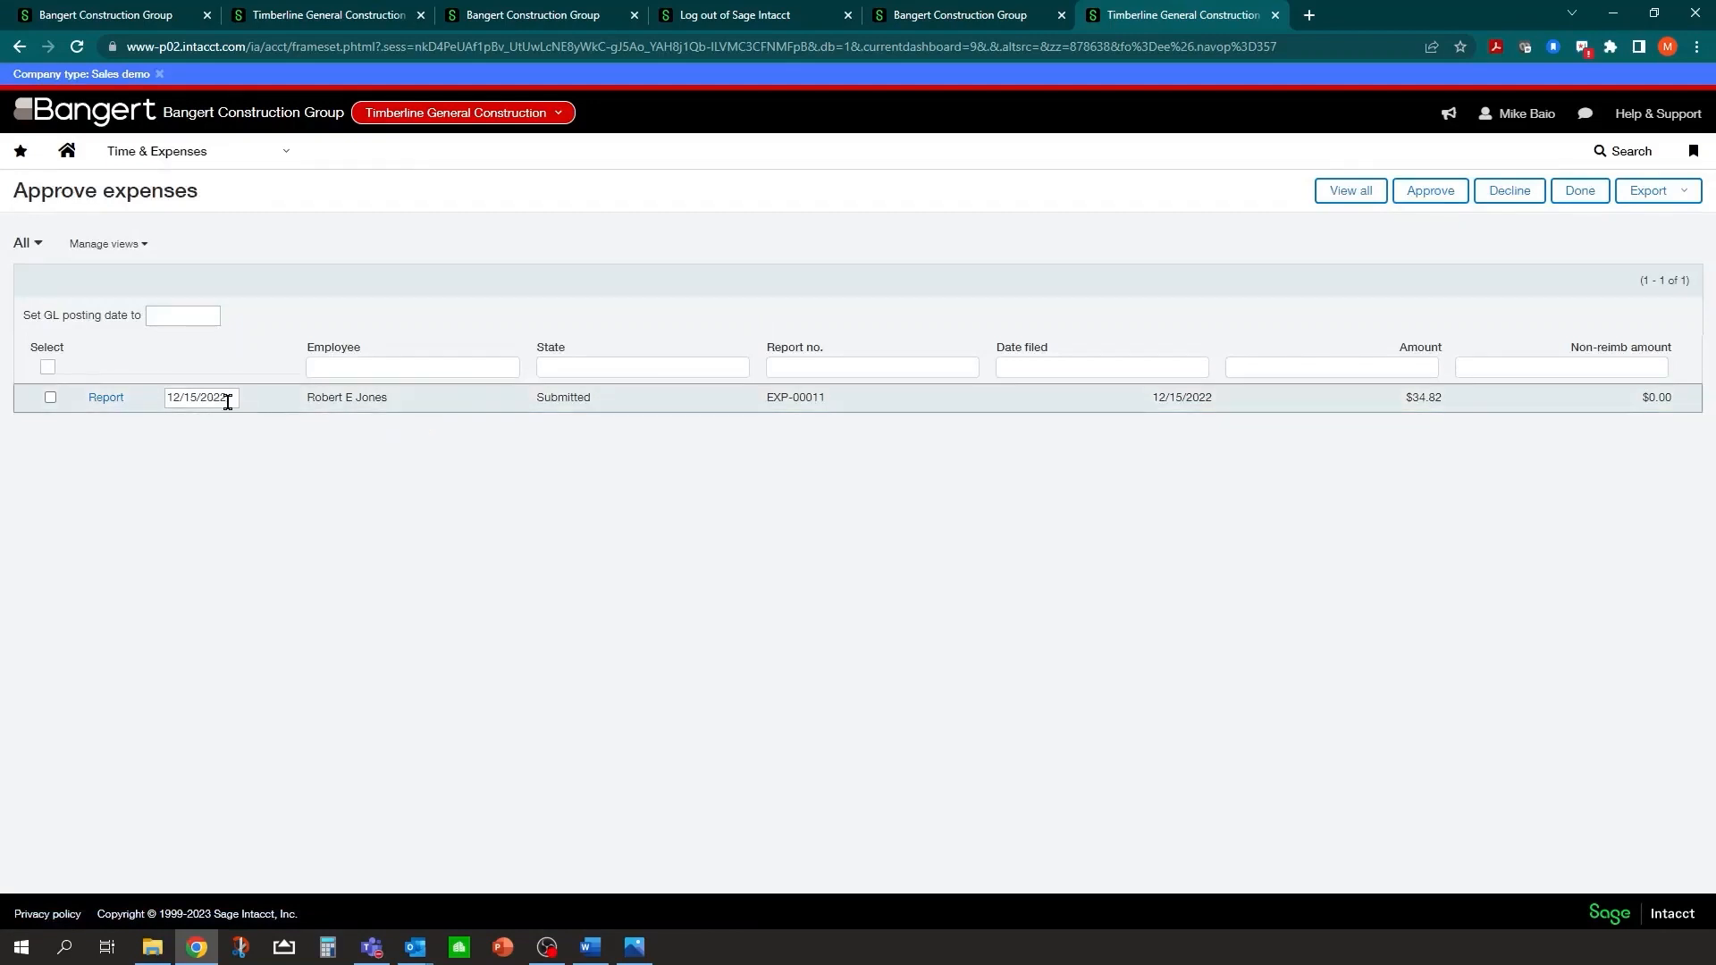
# Step: Set the remaining report's GL posting date to 04/30/2023 and enter 04/30/23 as the GL posting date for all reports
pyautogui.moveTo(232, 396); pyautogui.dragTo(161, 405)
pyautogui.write('04')
pyautogui.moveTo(231, 394); pyautogui.dragTo(94, 420)
pyautogui.hotkey('ctrl', 'c')
pyautogui.click(159, 315)
pyautogui.hotkey('ctrl', 'v')
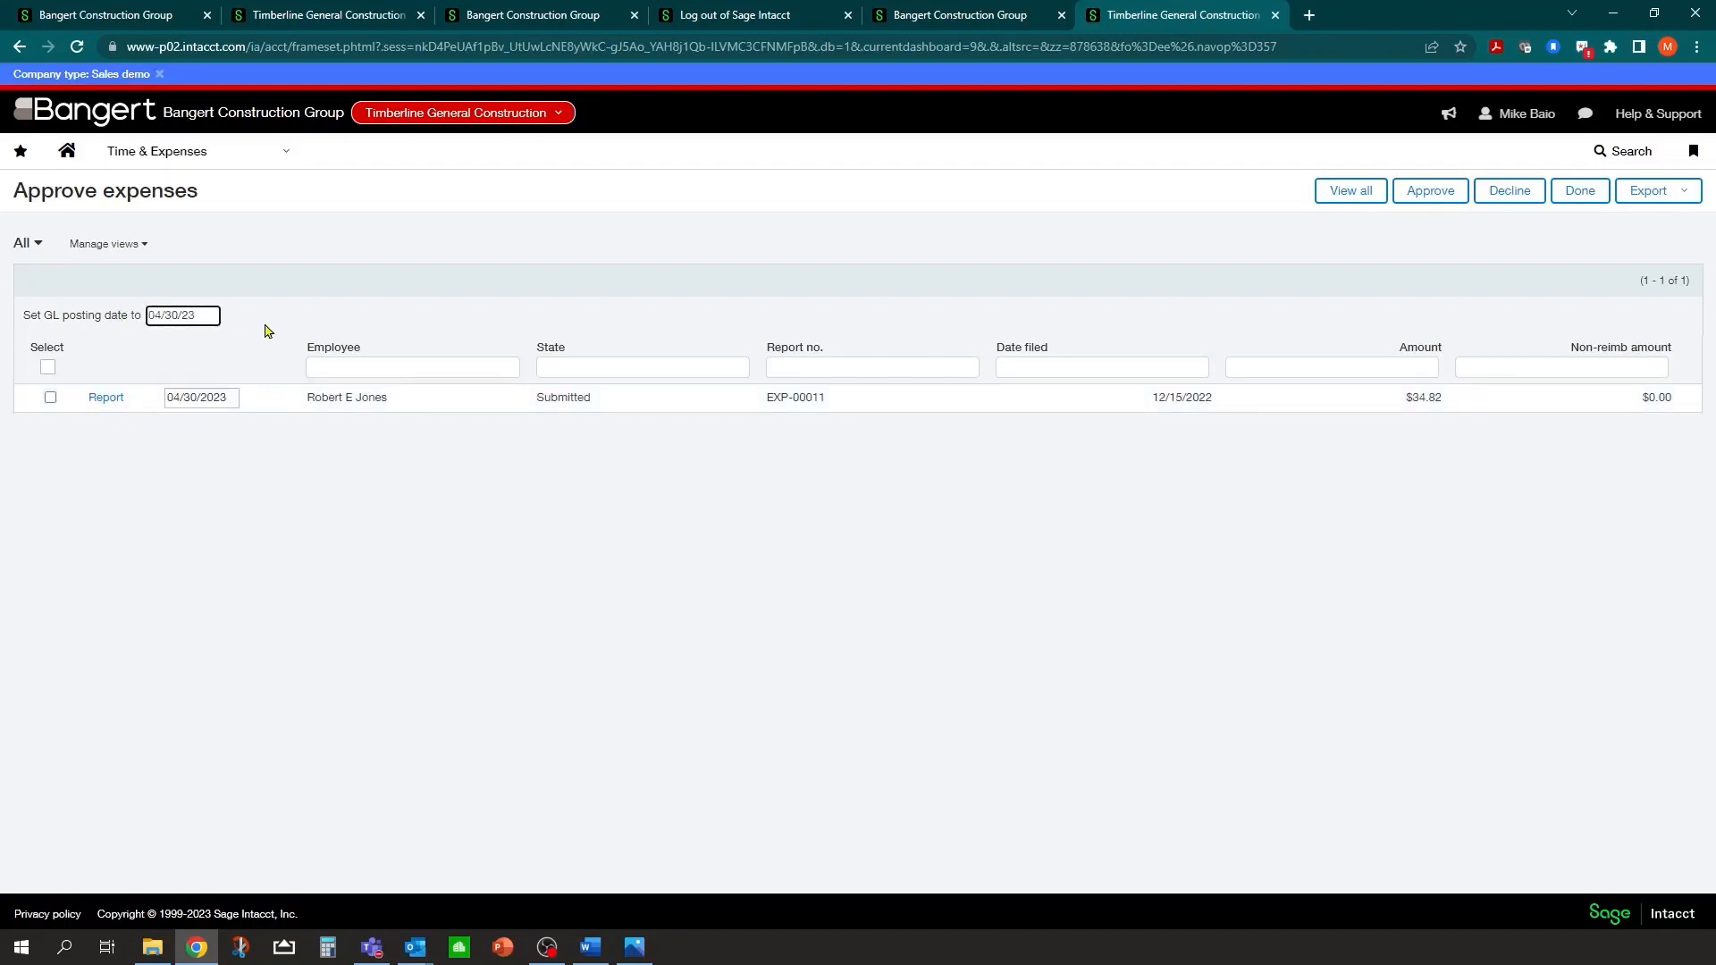
# Step: Select the remaining submitted expense report and approve it
pyautogui.click(50, 397)
pyautogui.click(215, 399)
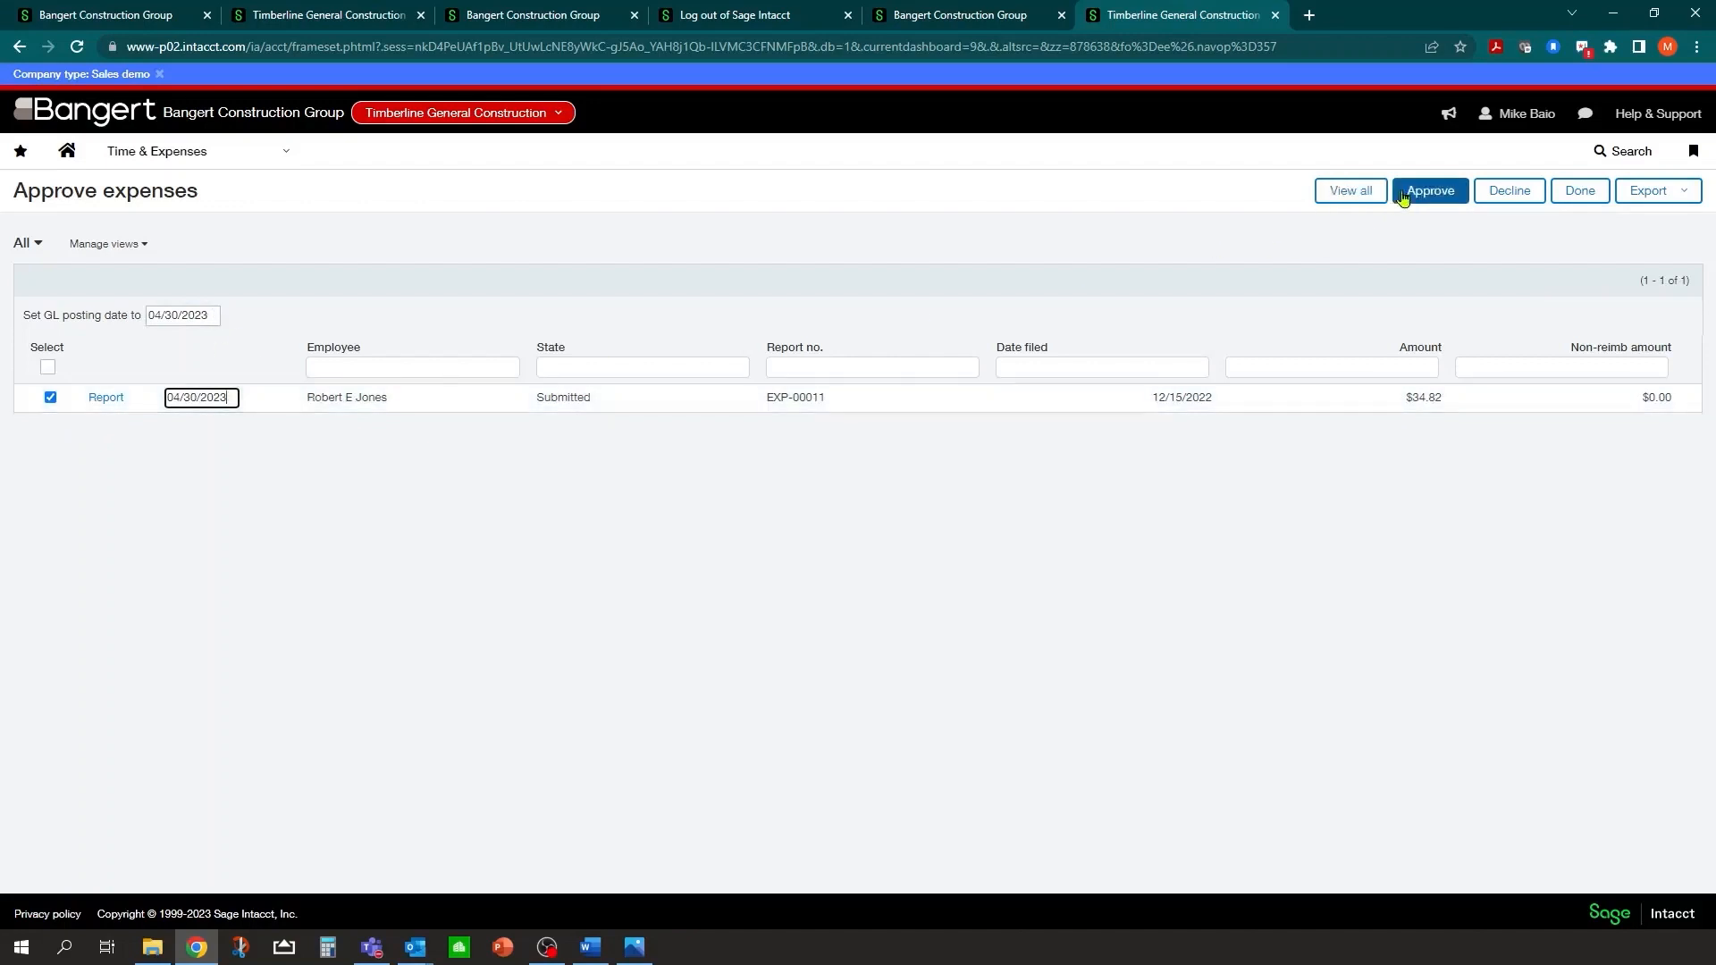
pyautogui.click(1431, 190)
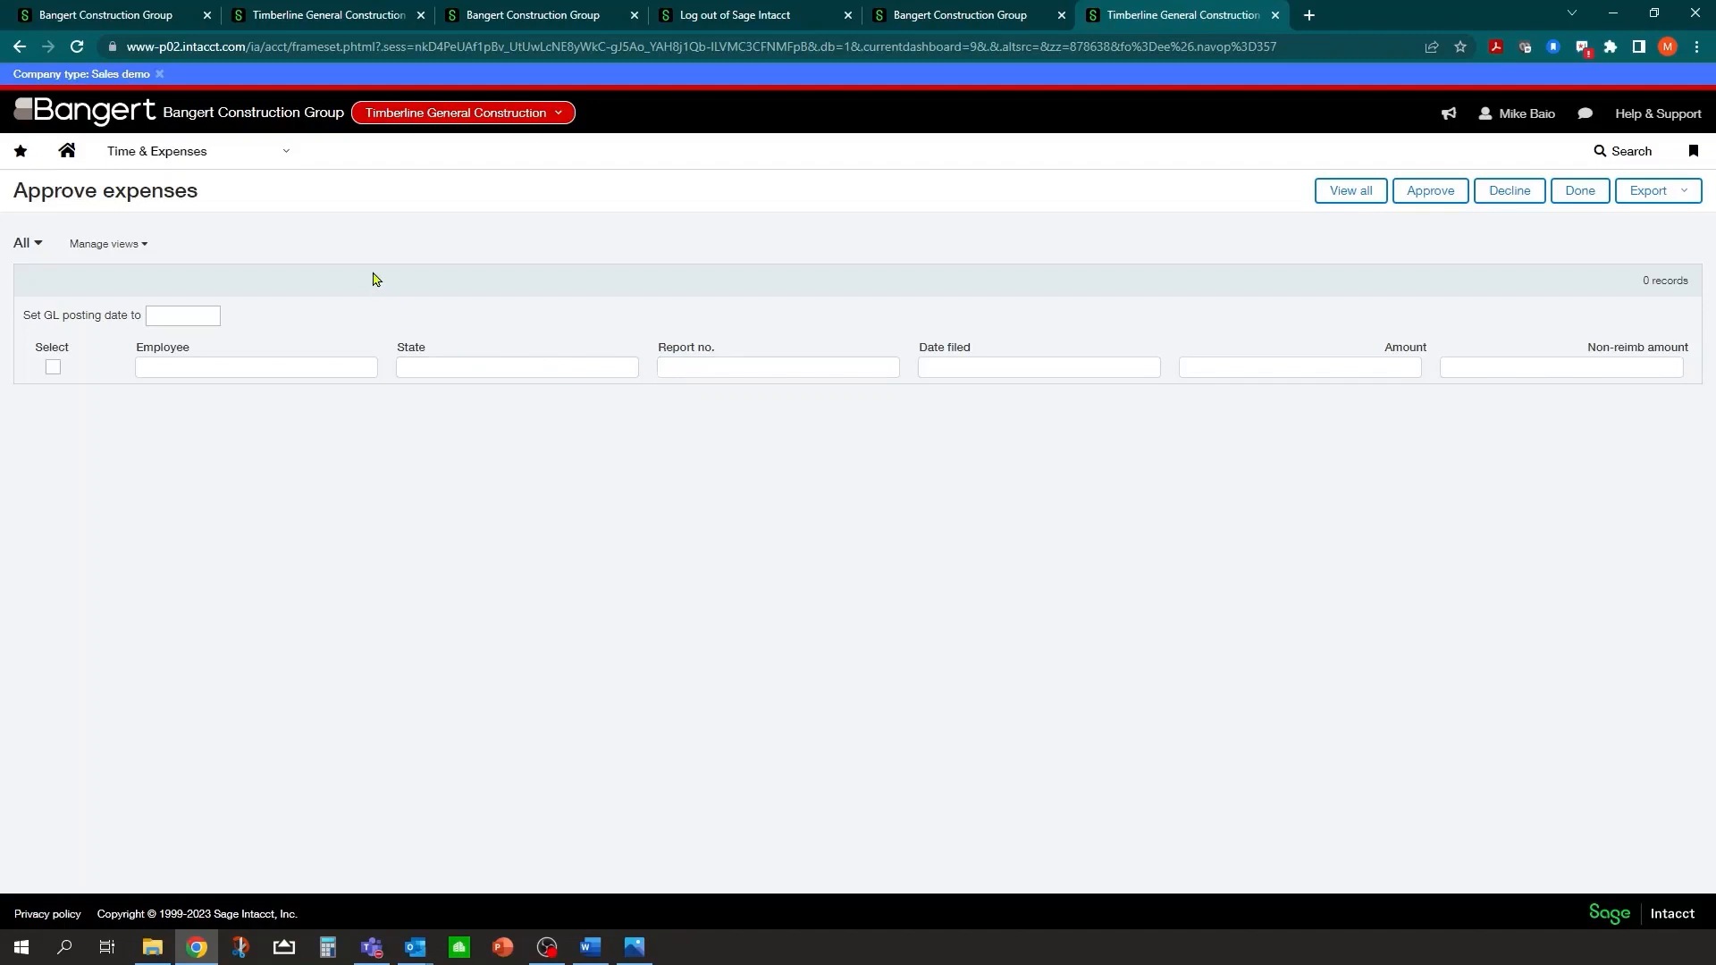
# Step: Open the Staff expenses list in Time & Expenses and examine the status of the expense reports
pyautogui.click(285, 154)
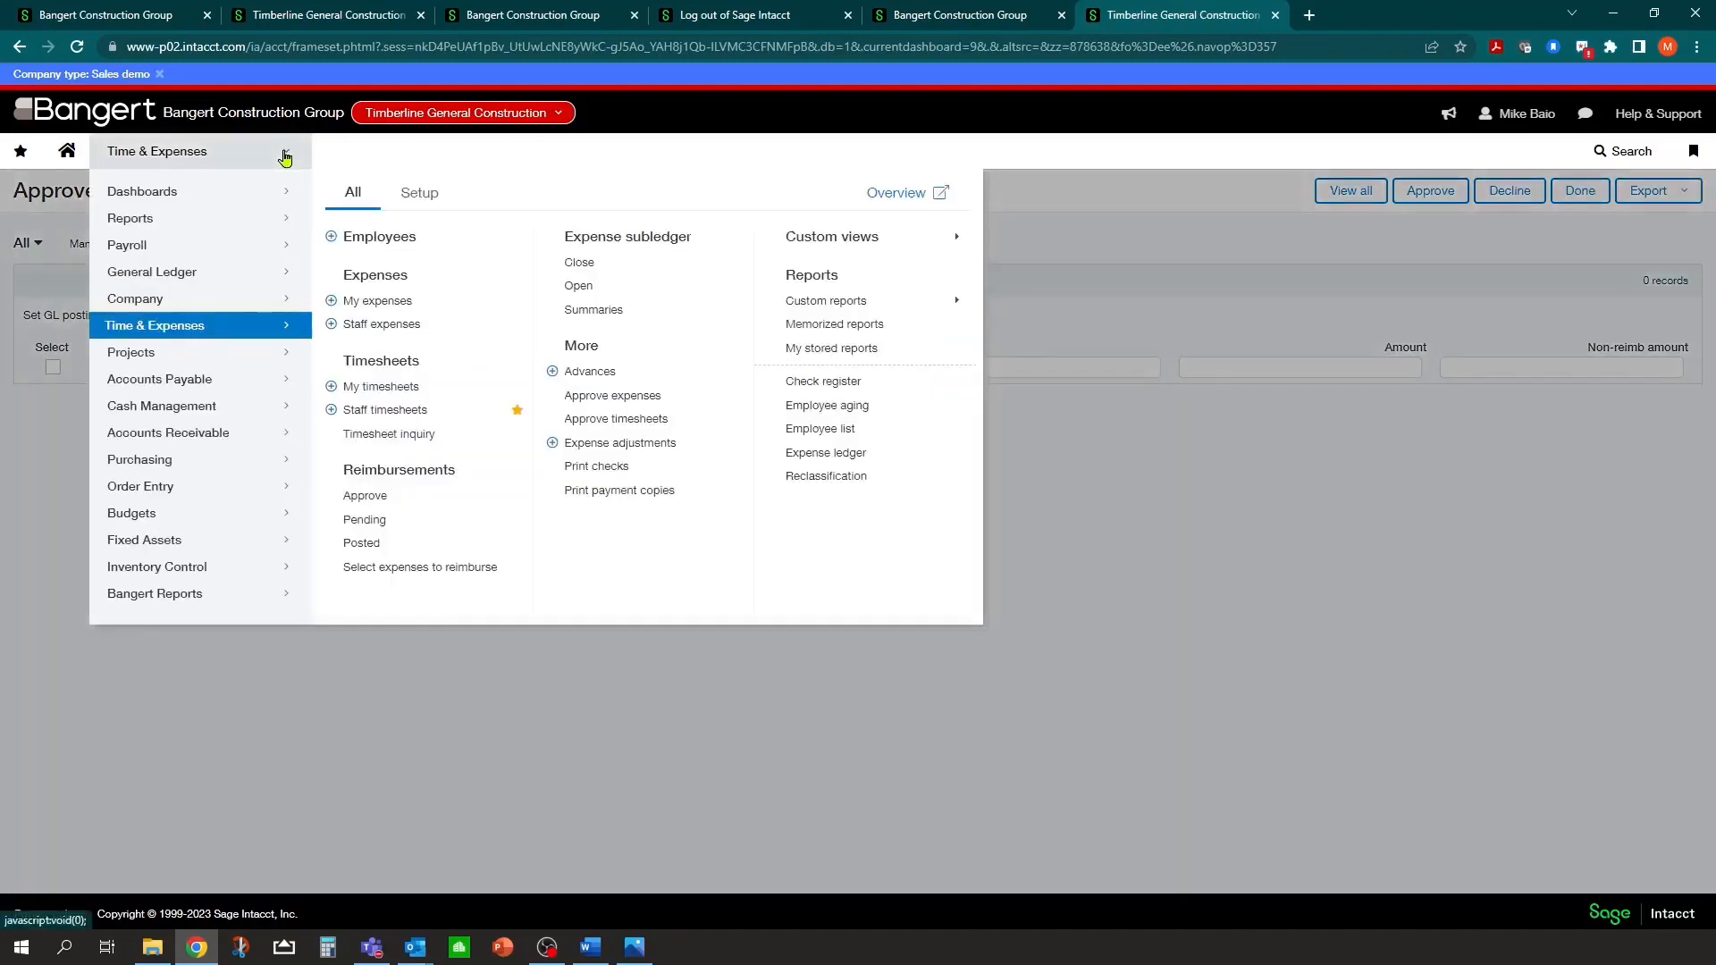
pyautogui.click(391, 325)
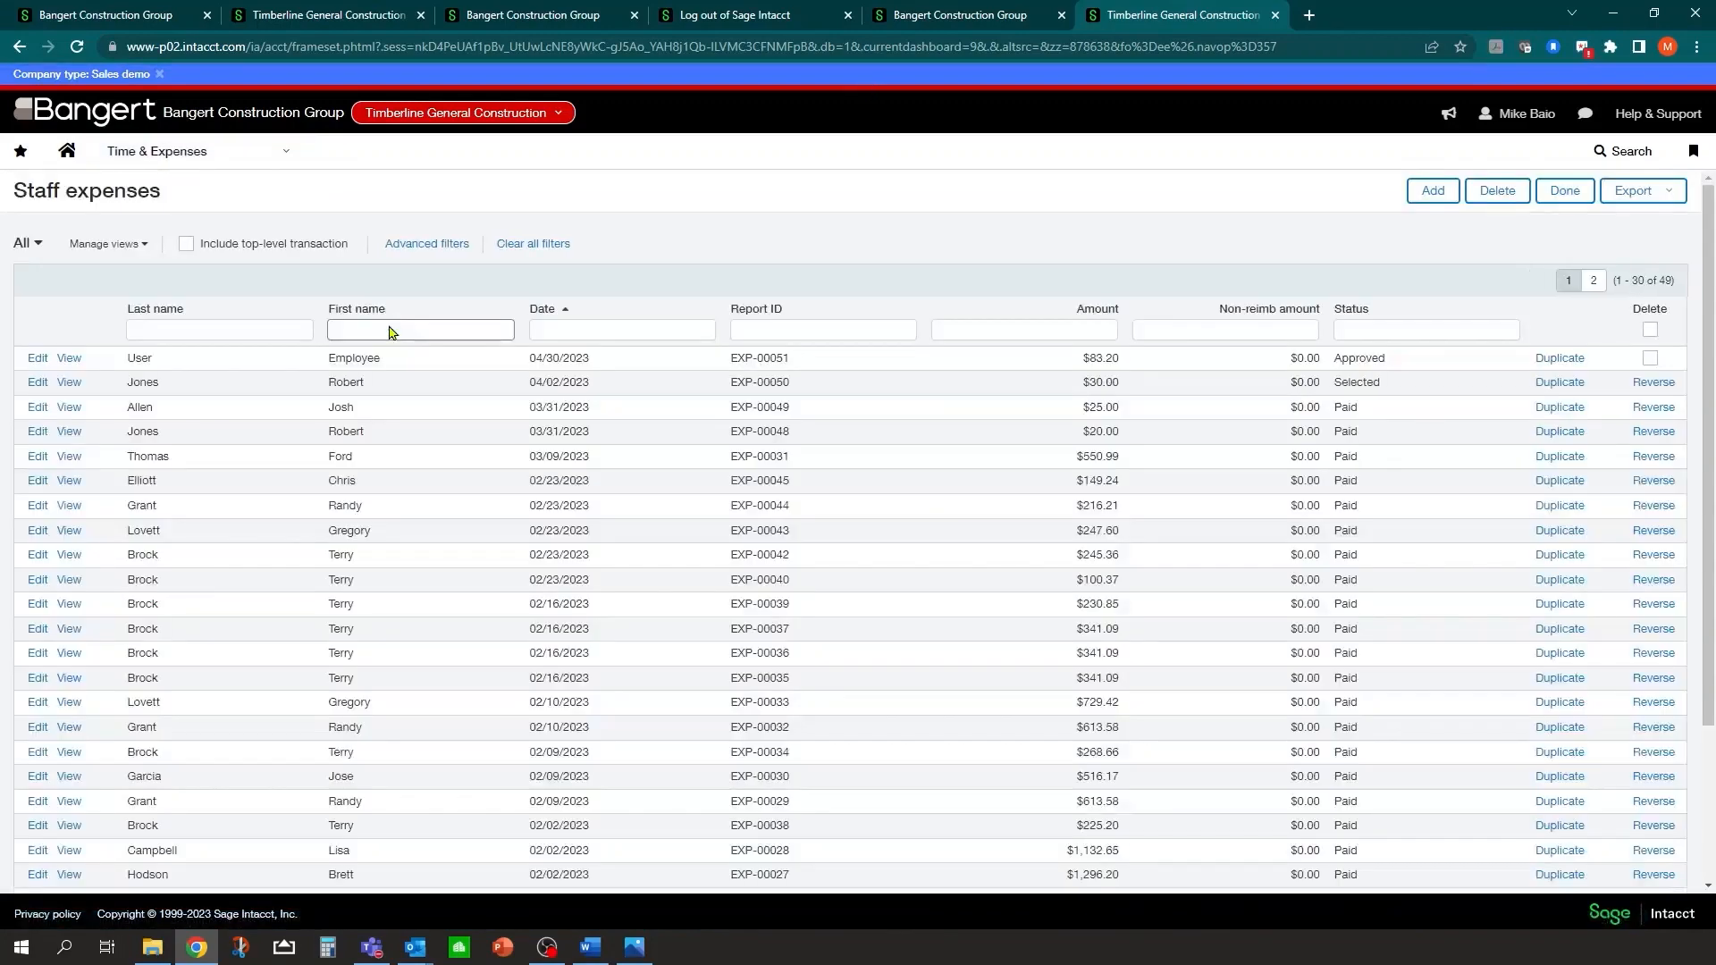
pyautogui.hotkey('alt', 'Tab')
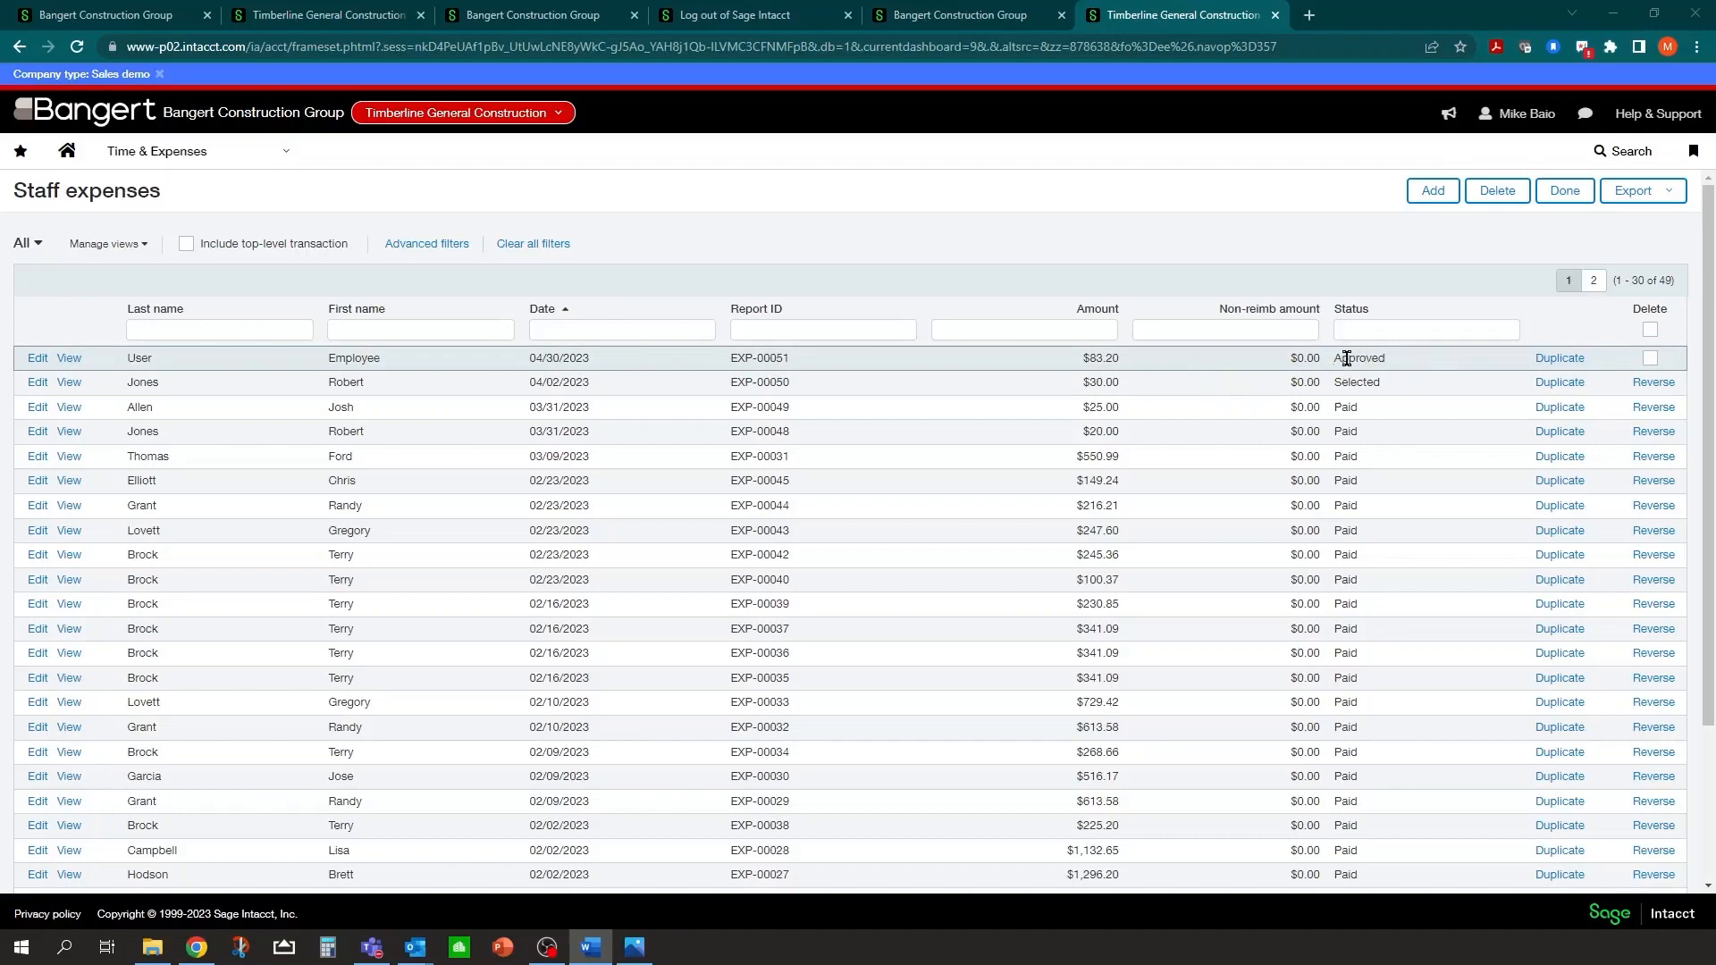
pyautogui.scroll(-3, 1385, 496)
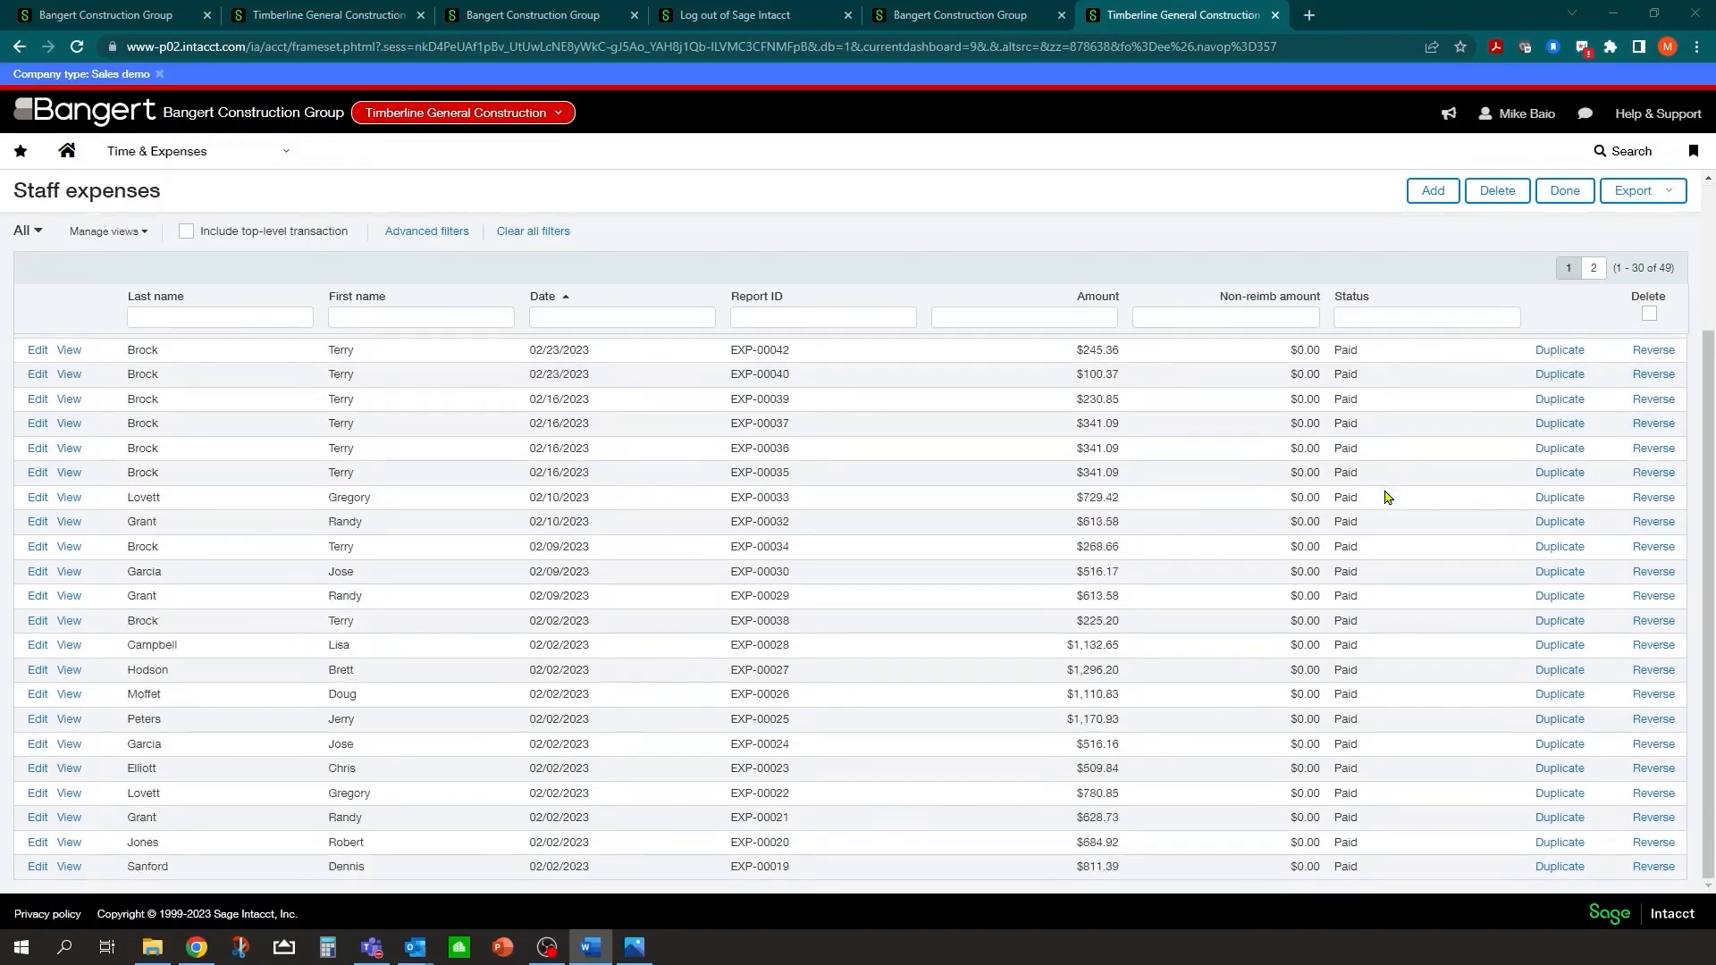
pyautogui.scroll(3, 1385, 496)
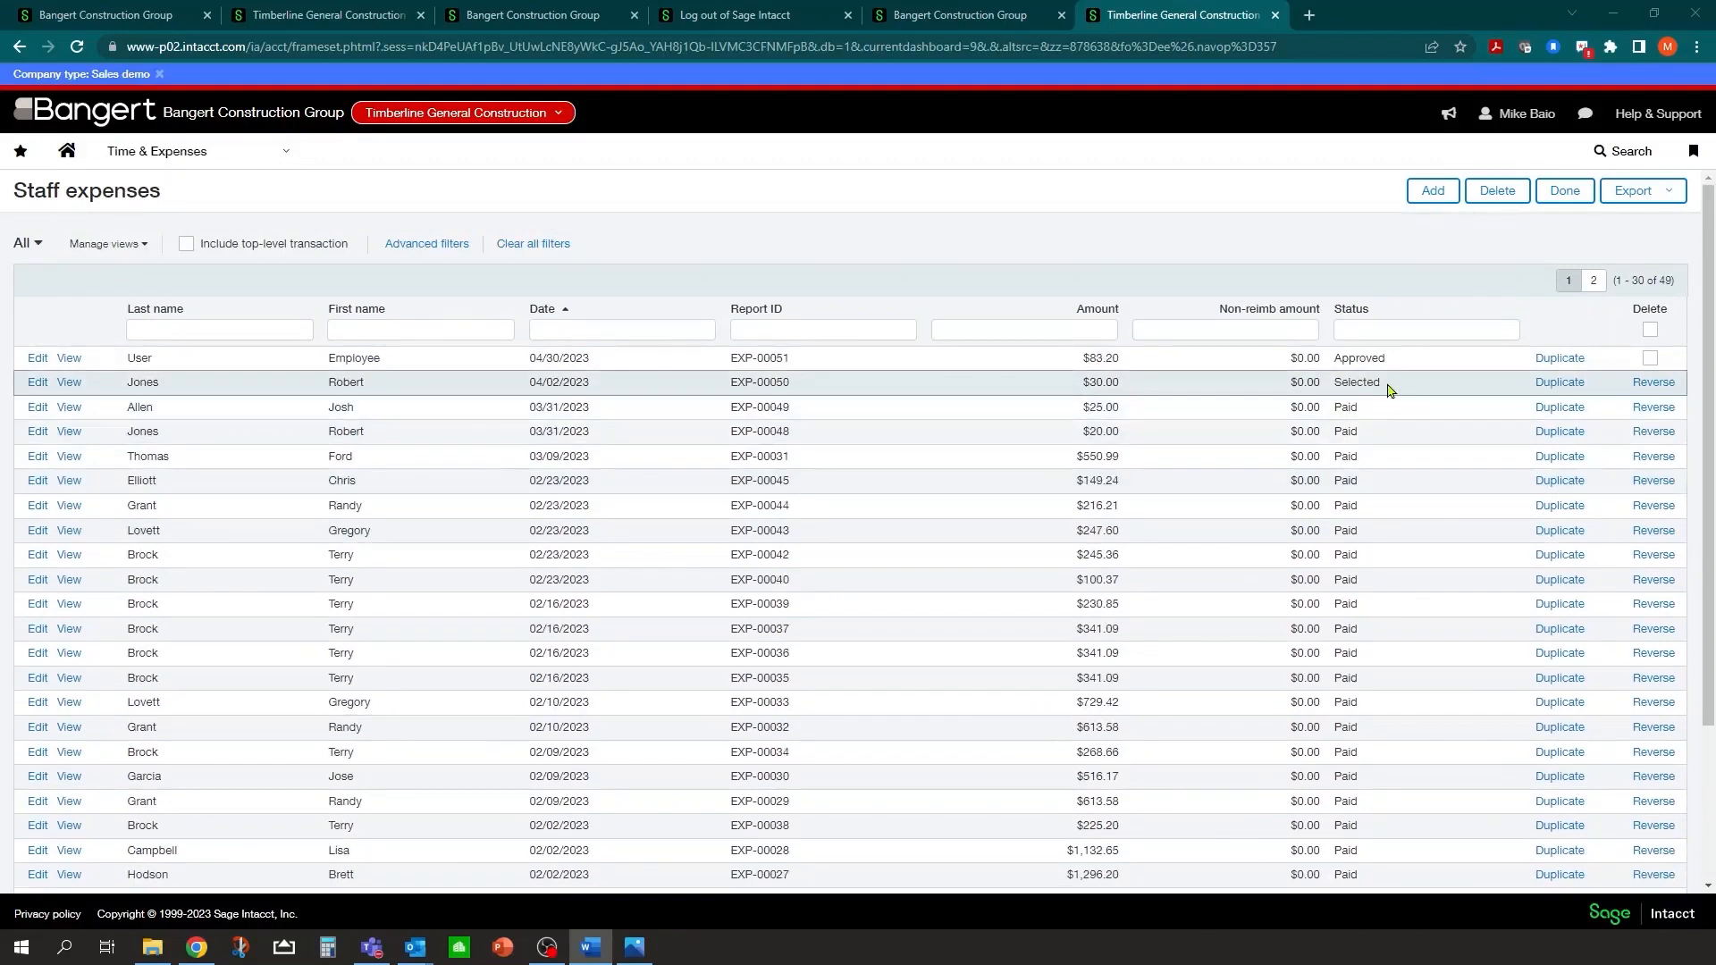
pyautogui.scroll(-3, 688, 487)
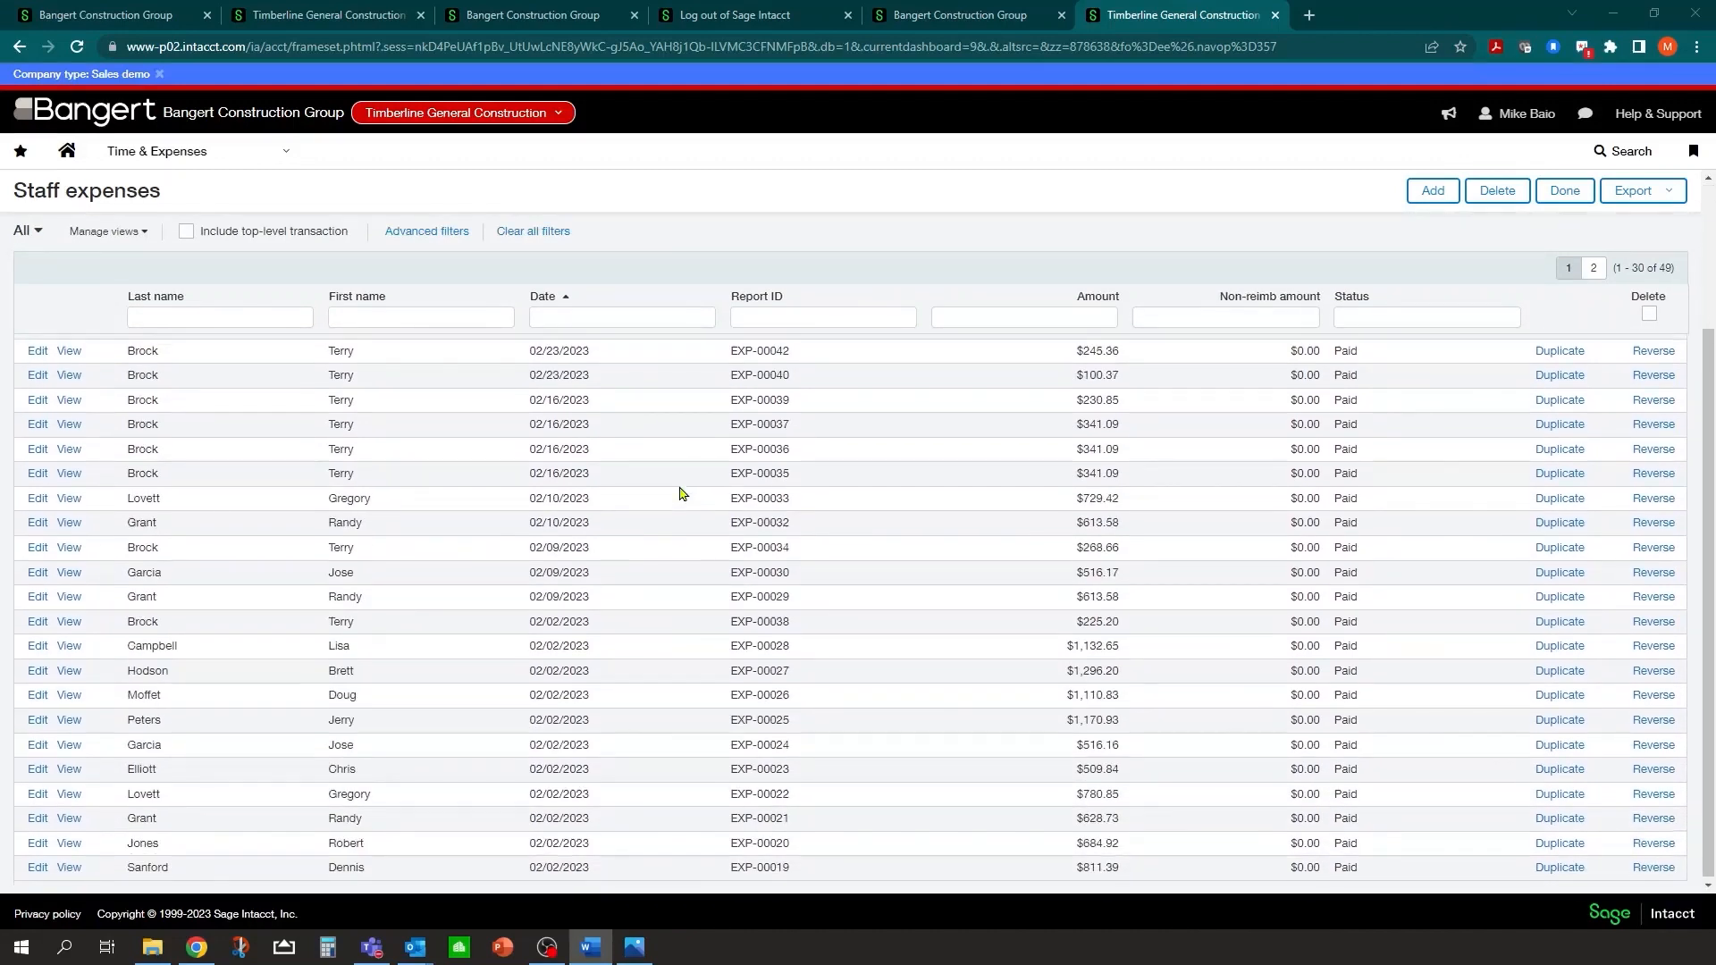
pyautogui.scroll(3, 682, 492)
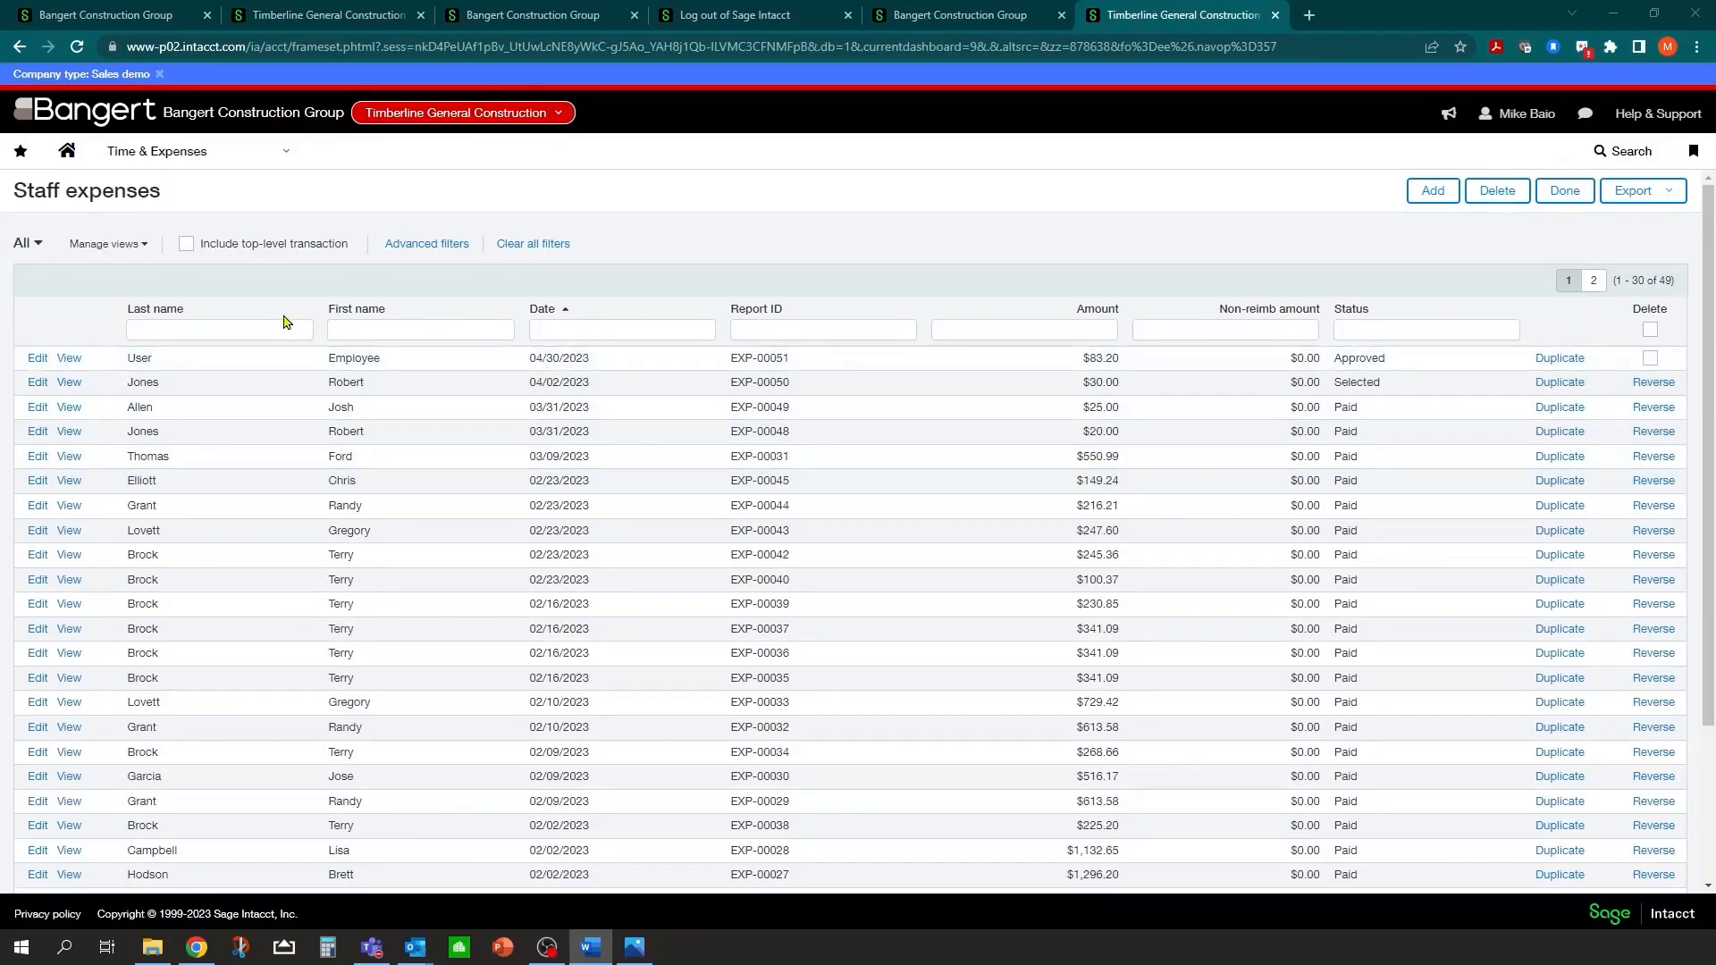
# Step: Mark Select expenses to reimburse as a favorite in Time & Expenses and open its wizard
pyautogui.click(298, 154)
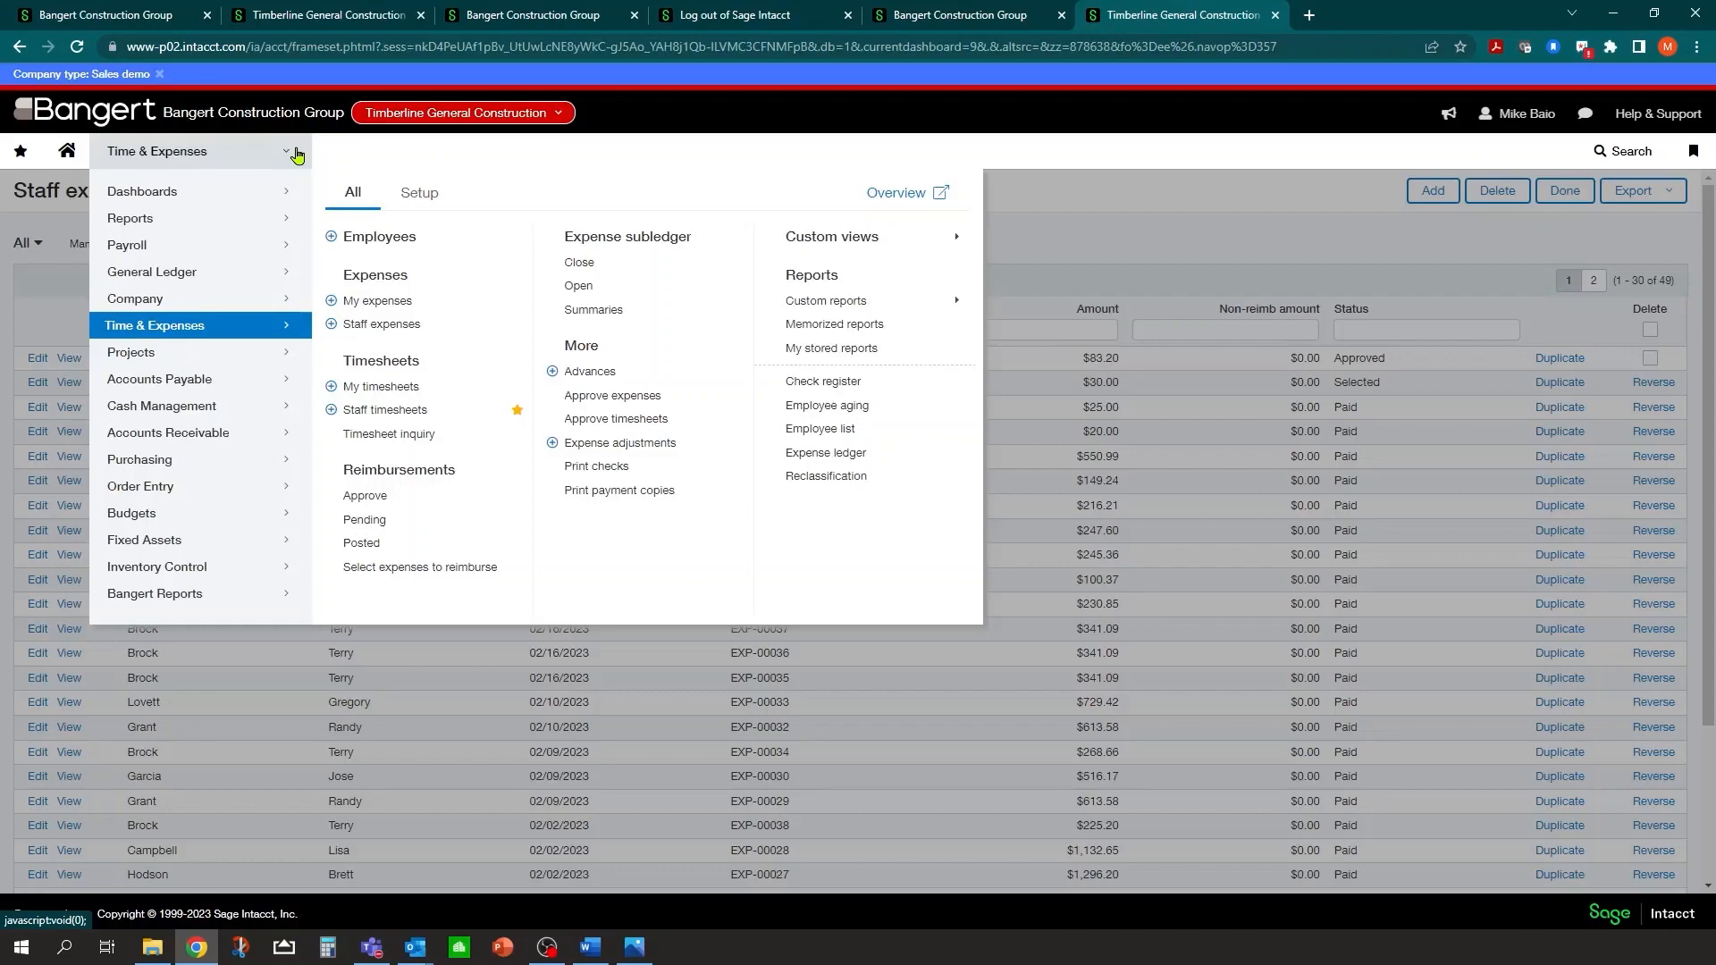
pyautogui.click(1049, 191)
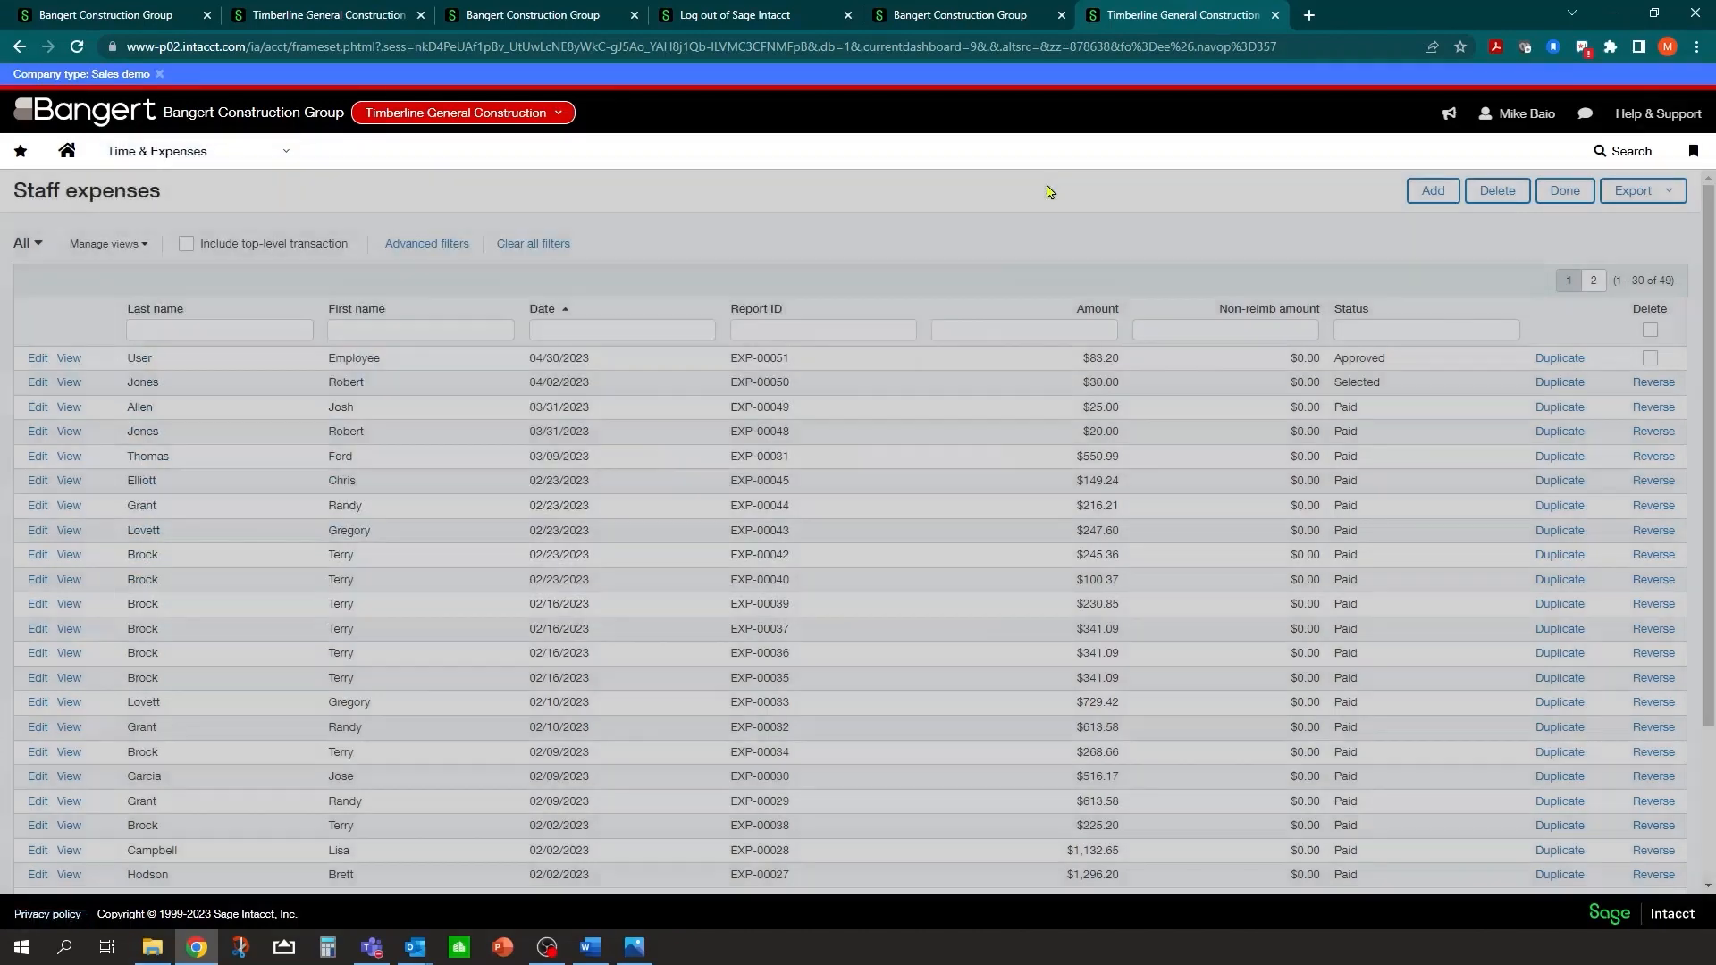
pyautogui.click(284, 154)
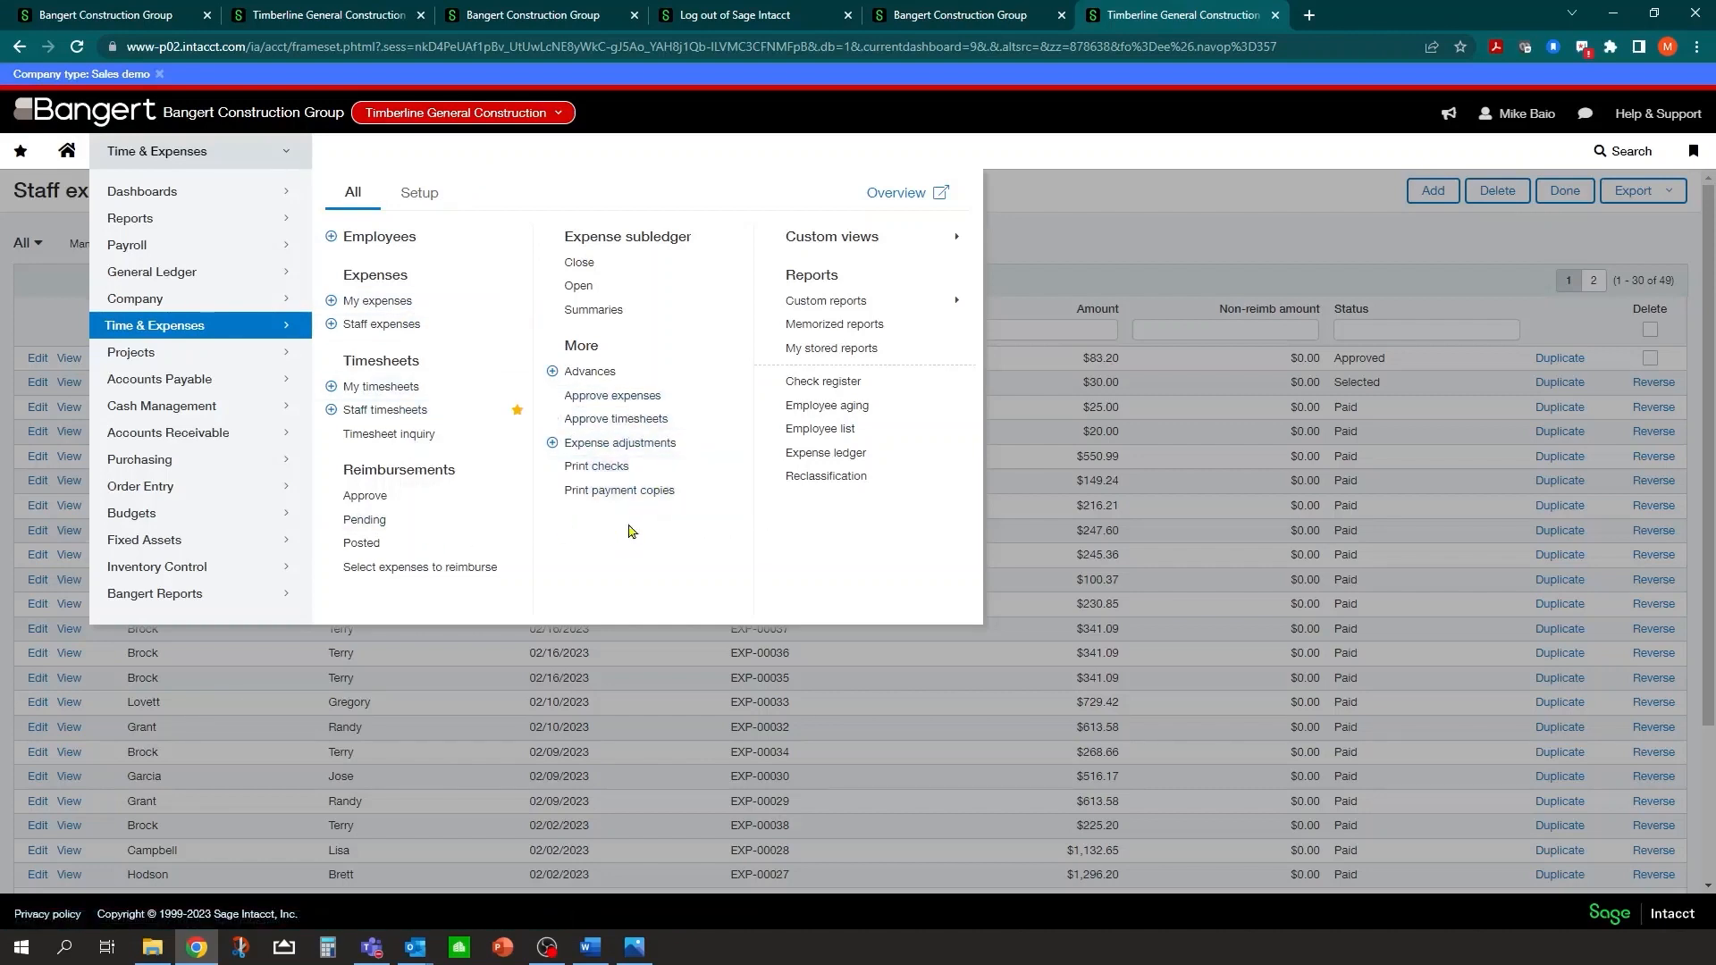
pyautogui.click(896, 302)
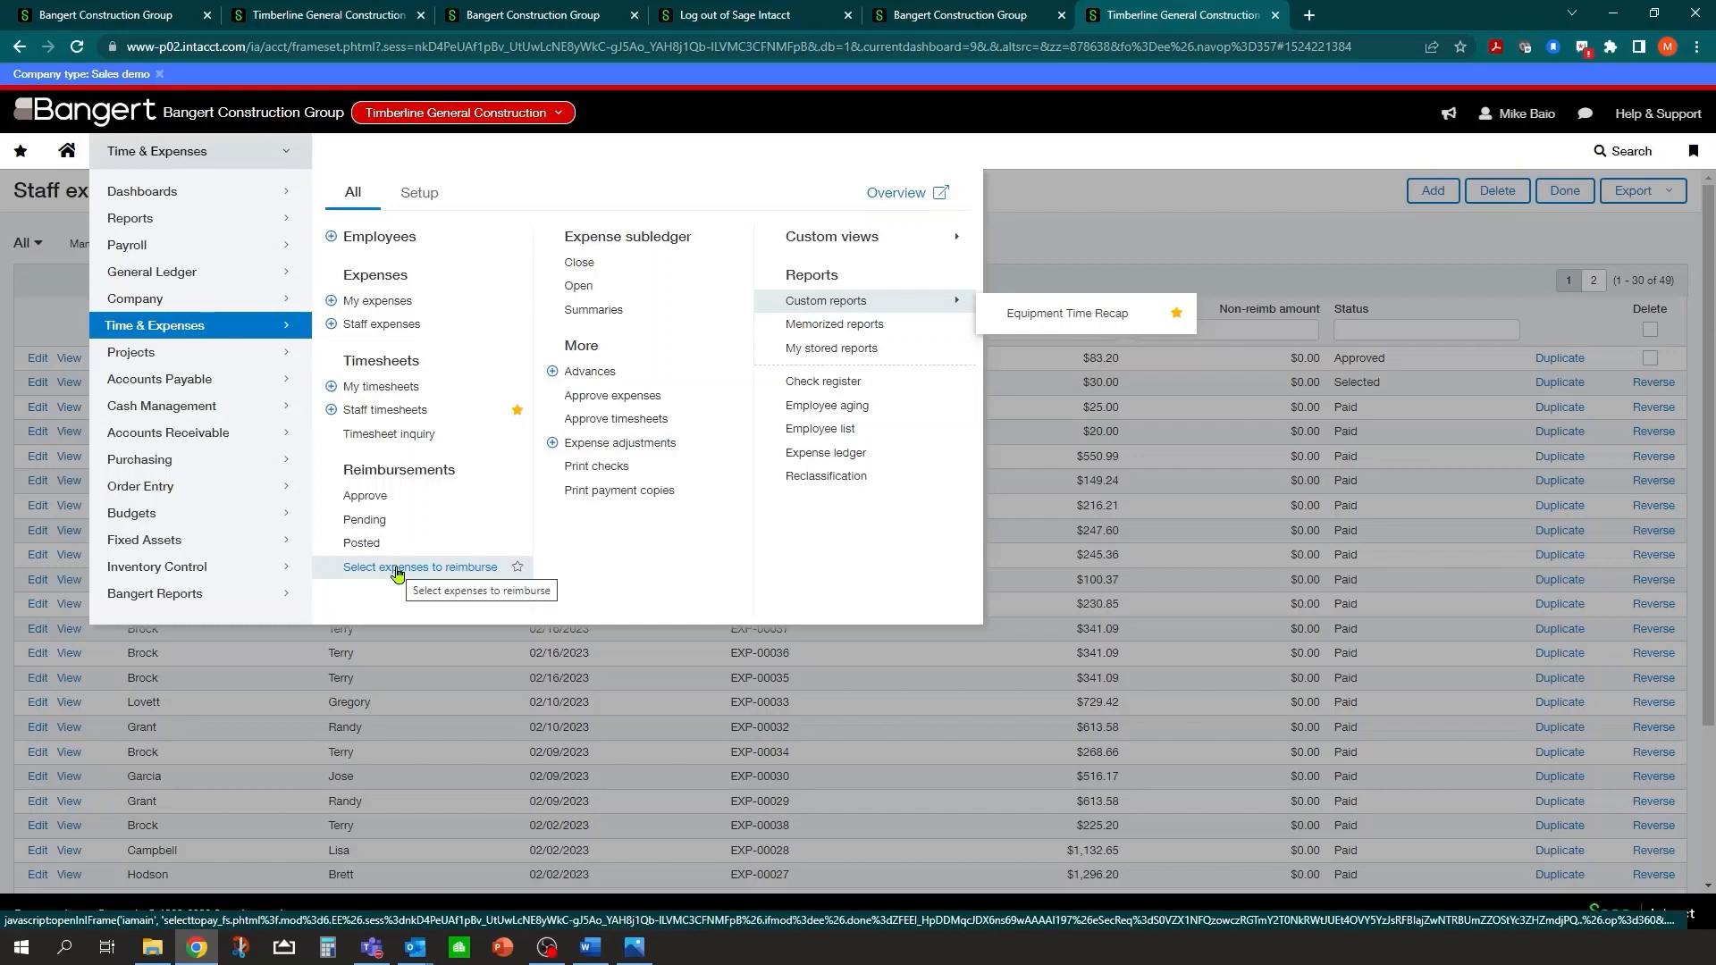
pyautogui.click(516, 567)
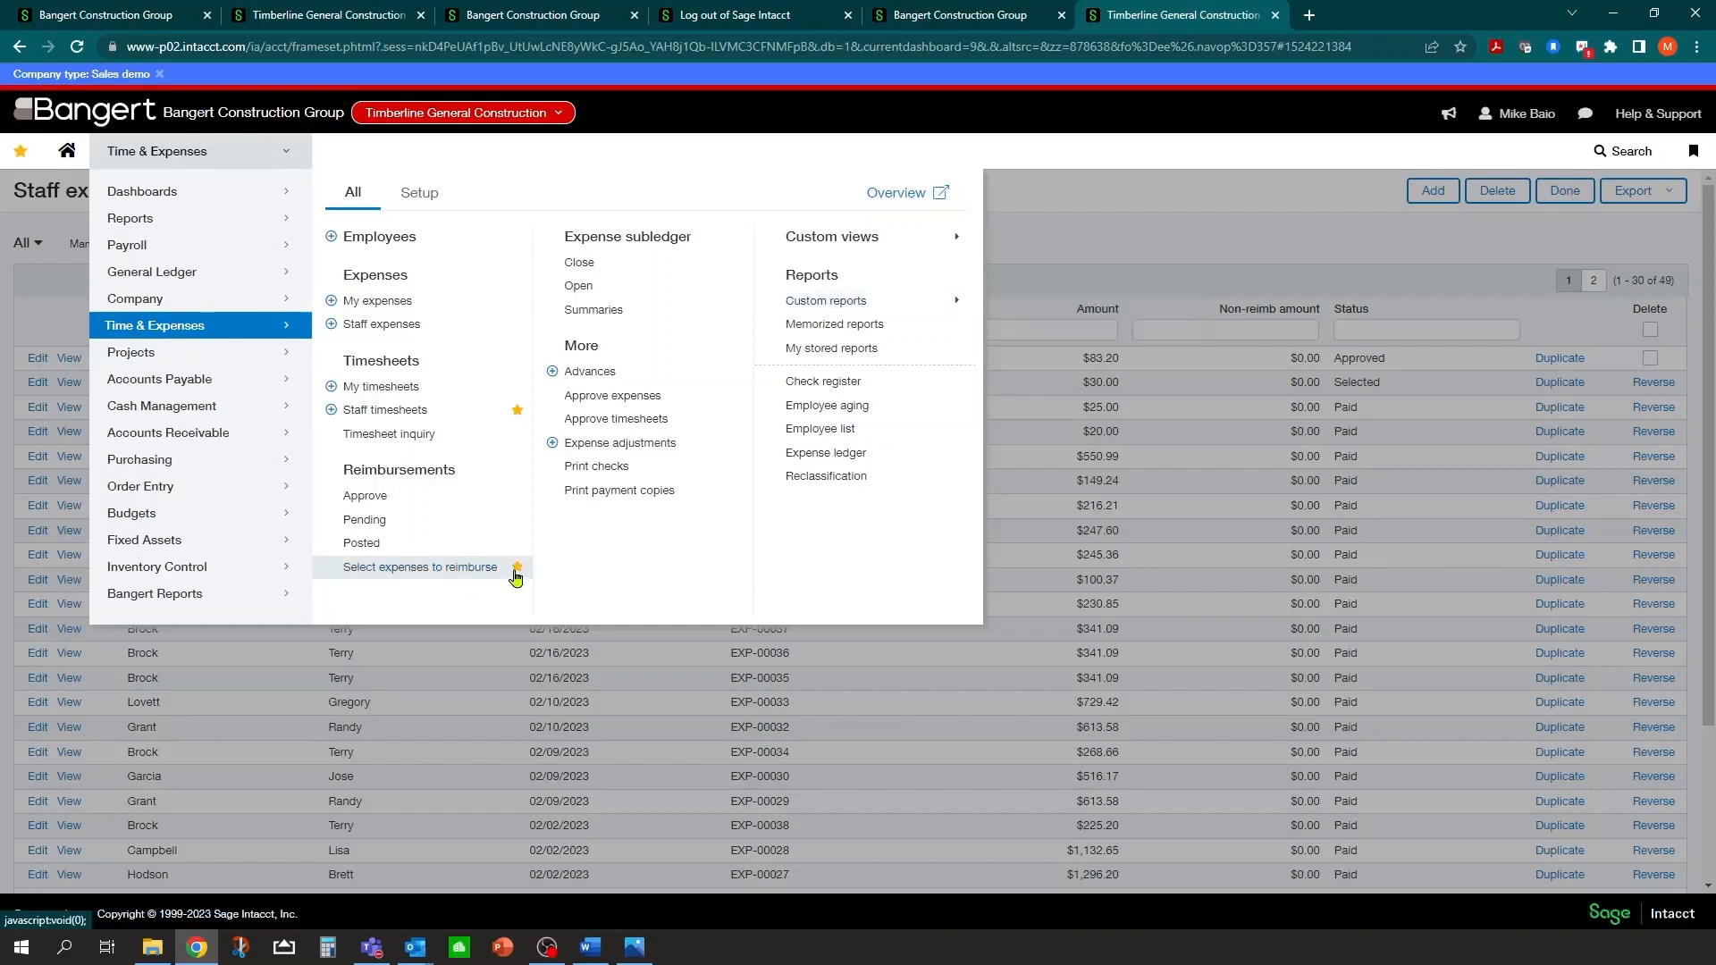
pyautogui.click(429, 574)
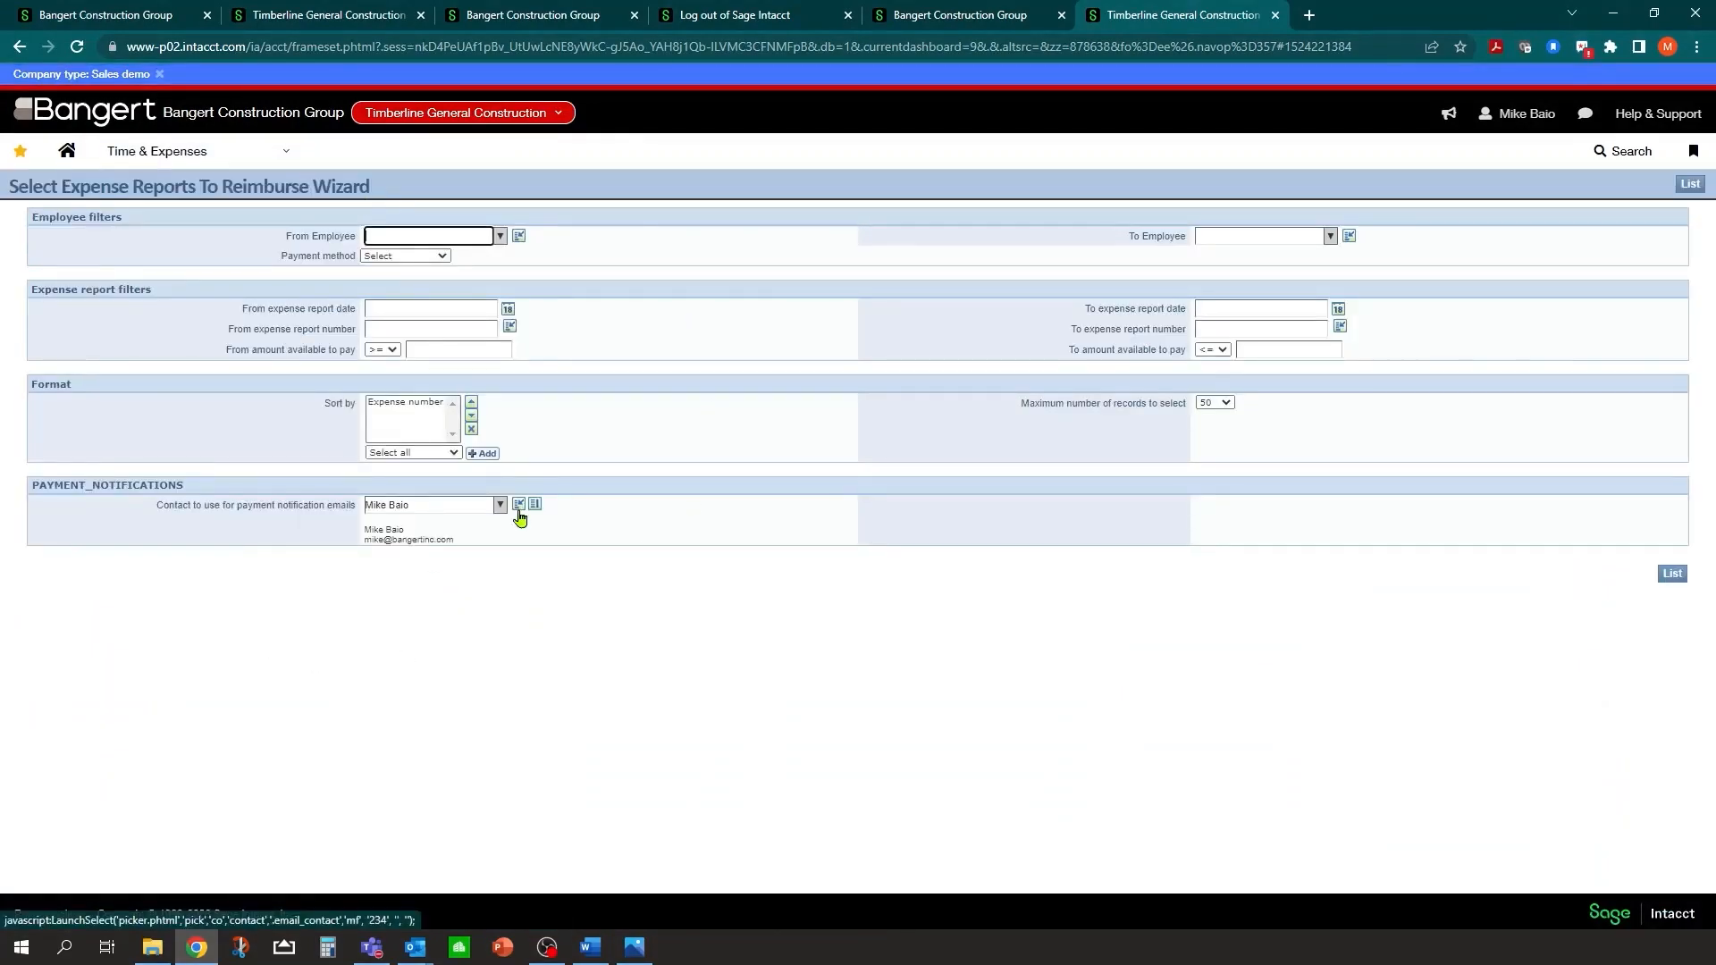
# Step: Filter the reimbursement wizard by the Check payment method and list the matching expense reports
pyautogui.moveTo(520, 517)
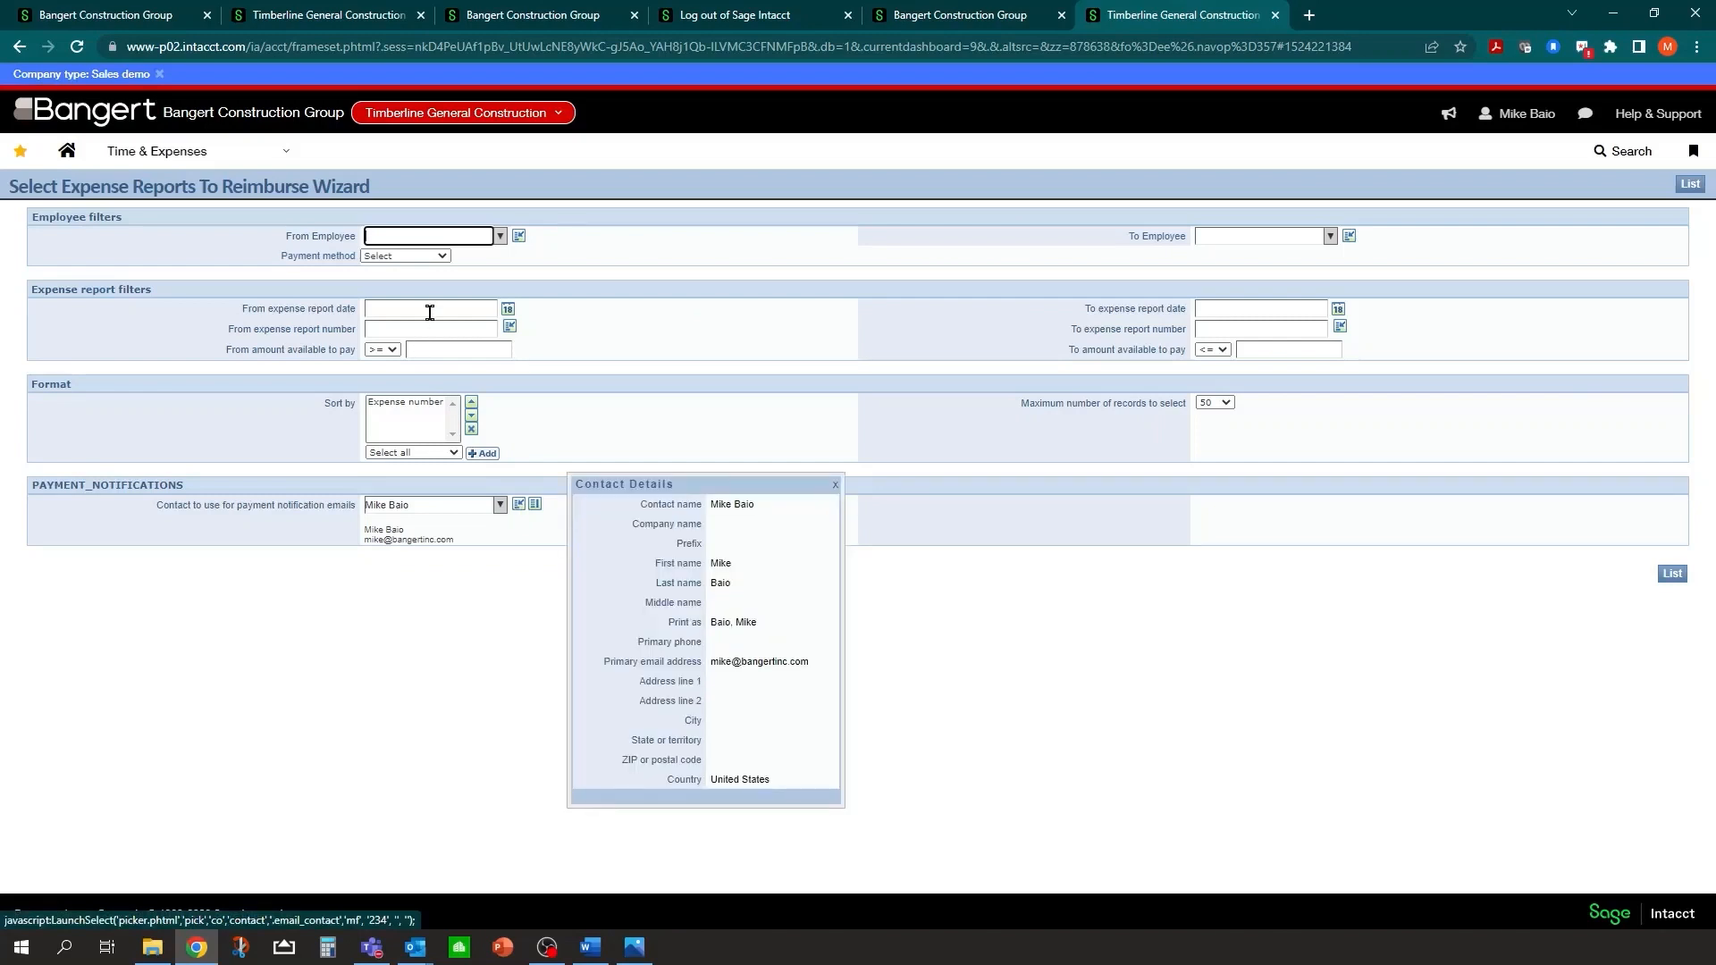
pyautogui.click(438, 256)
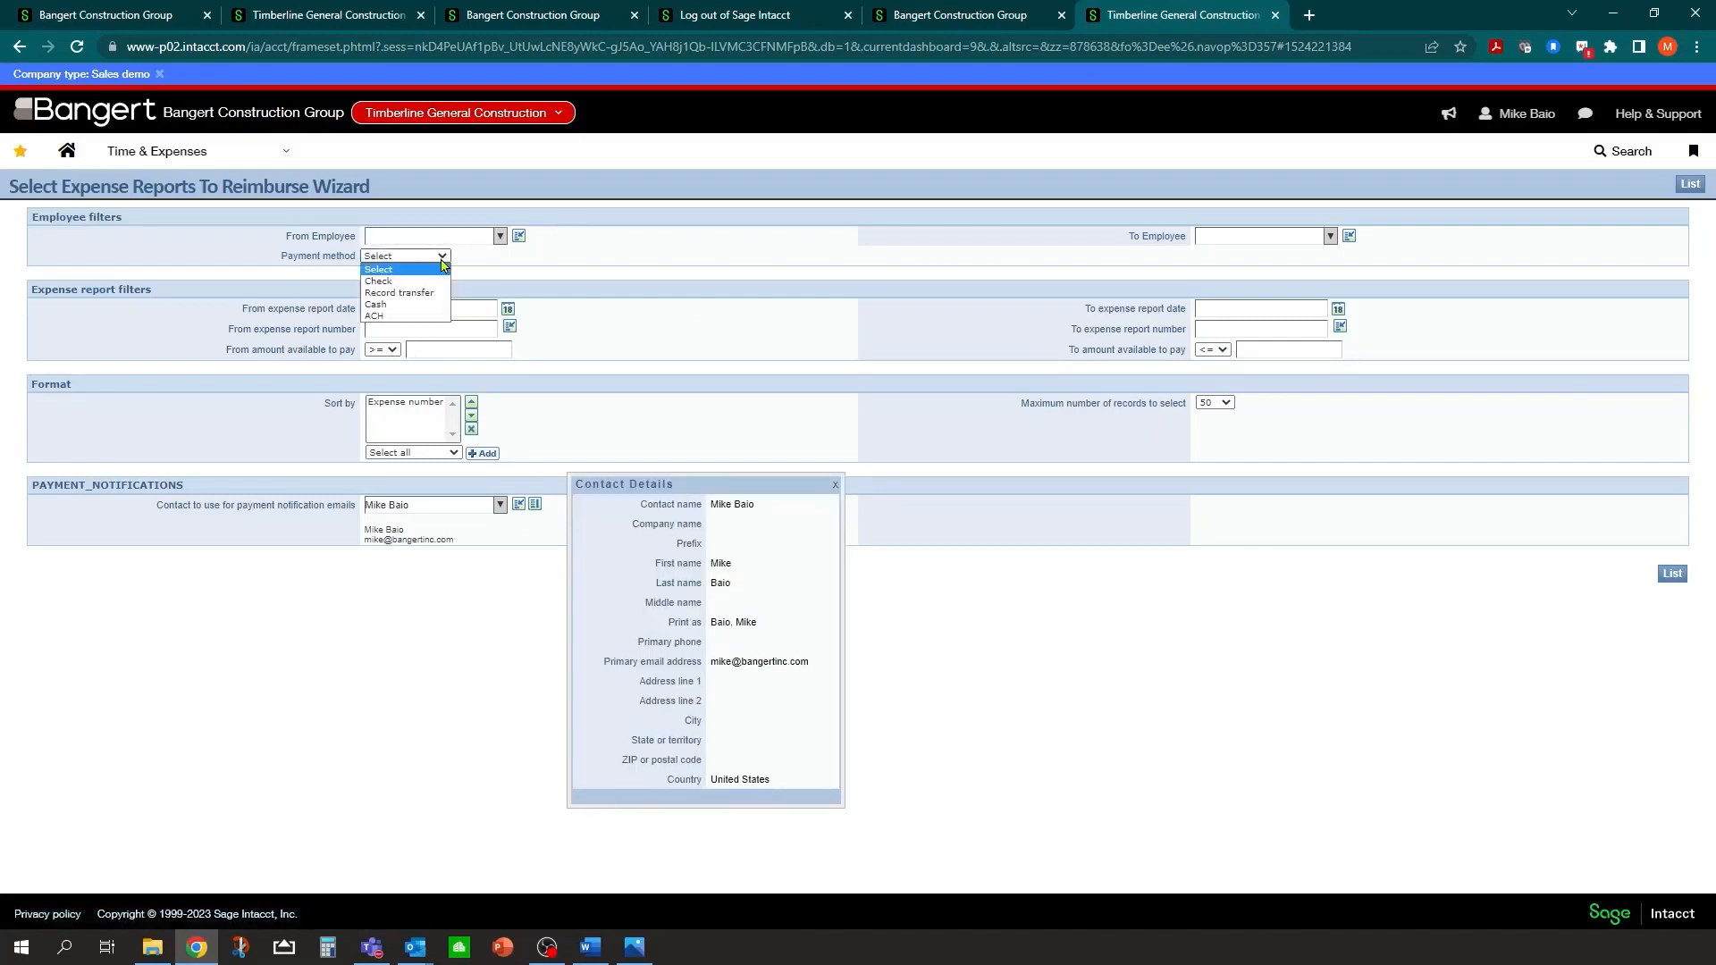
pyautogui.click(387, 283)
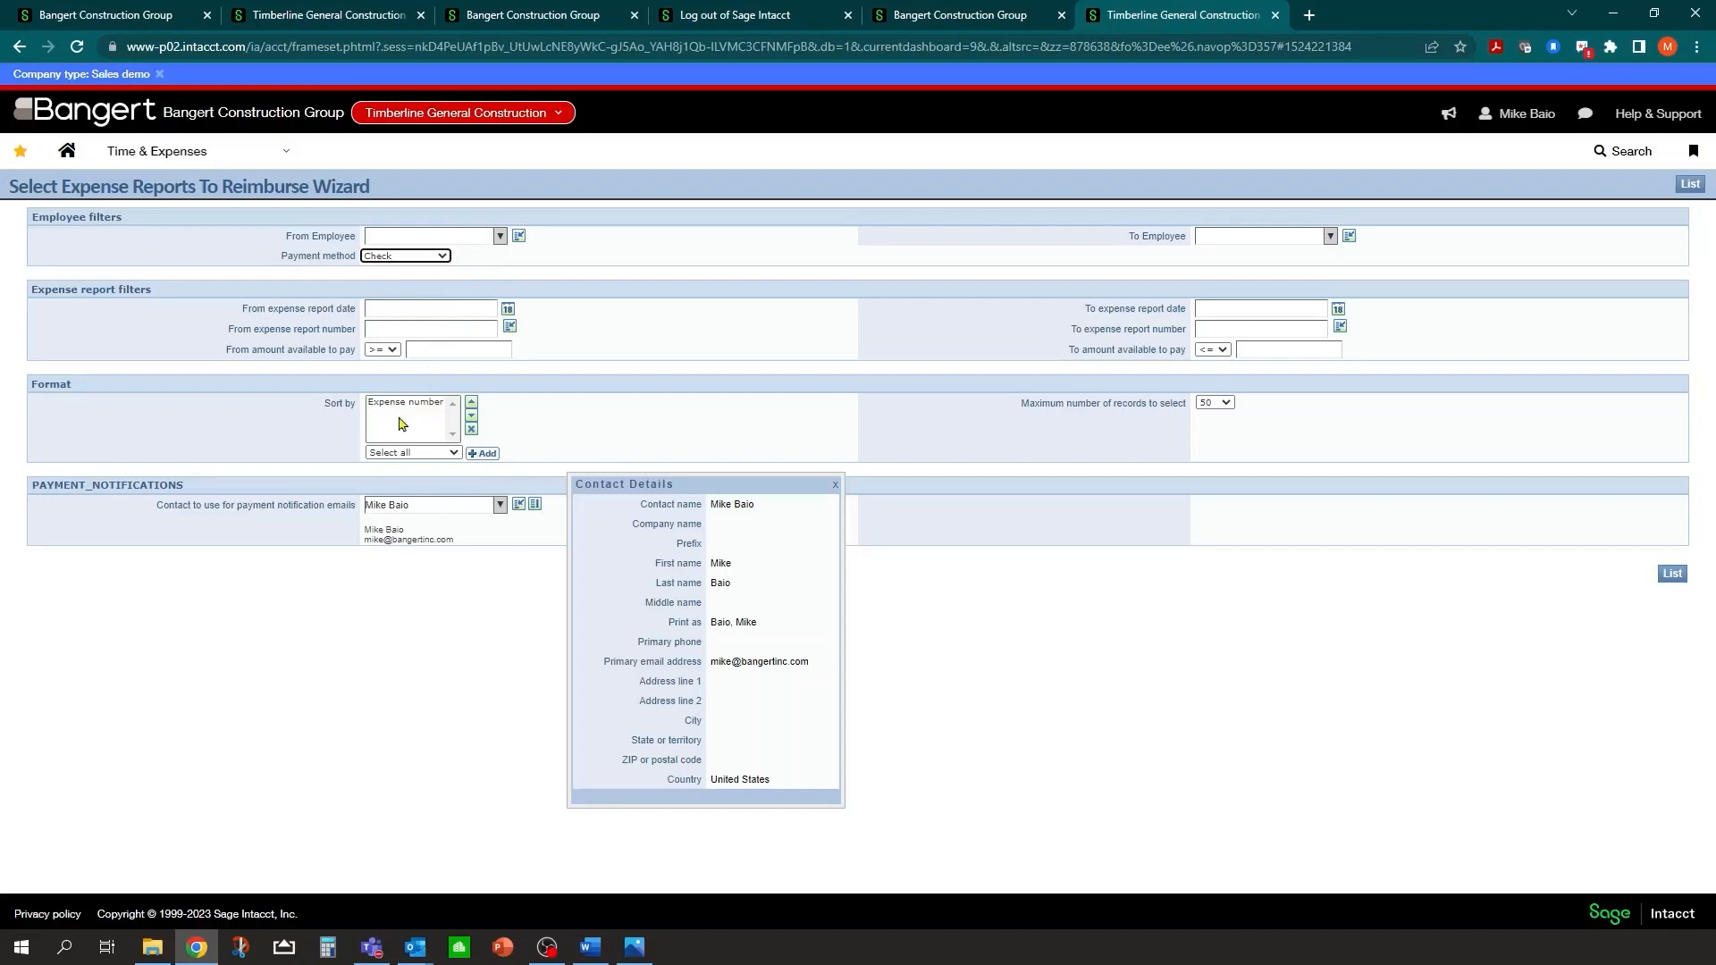
pyautogui.click(930, 645)
pyautogui.click(1683, 186)
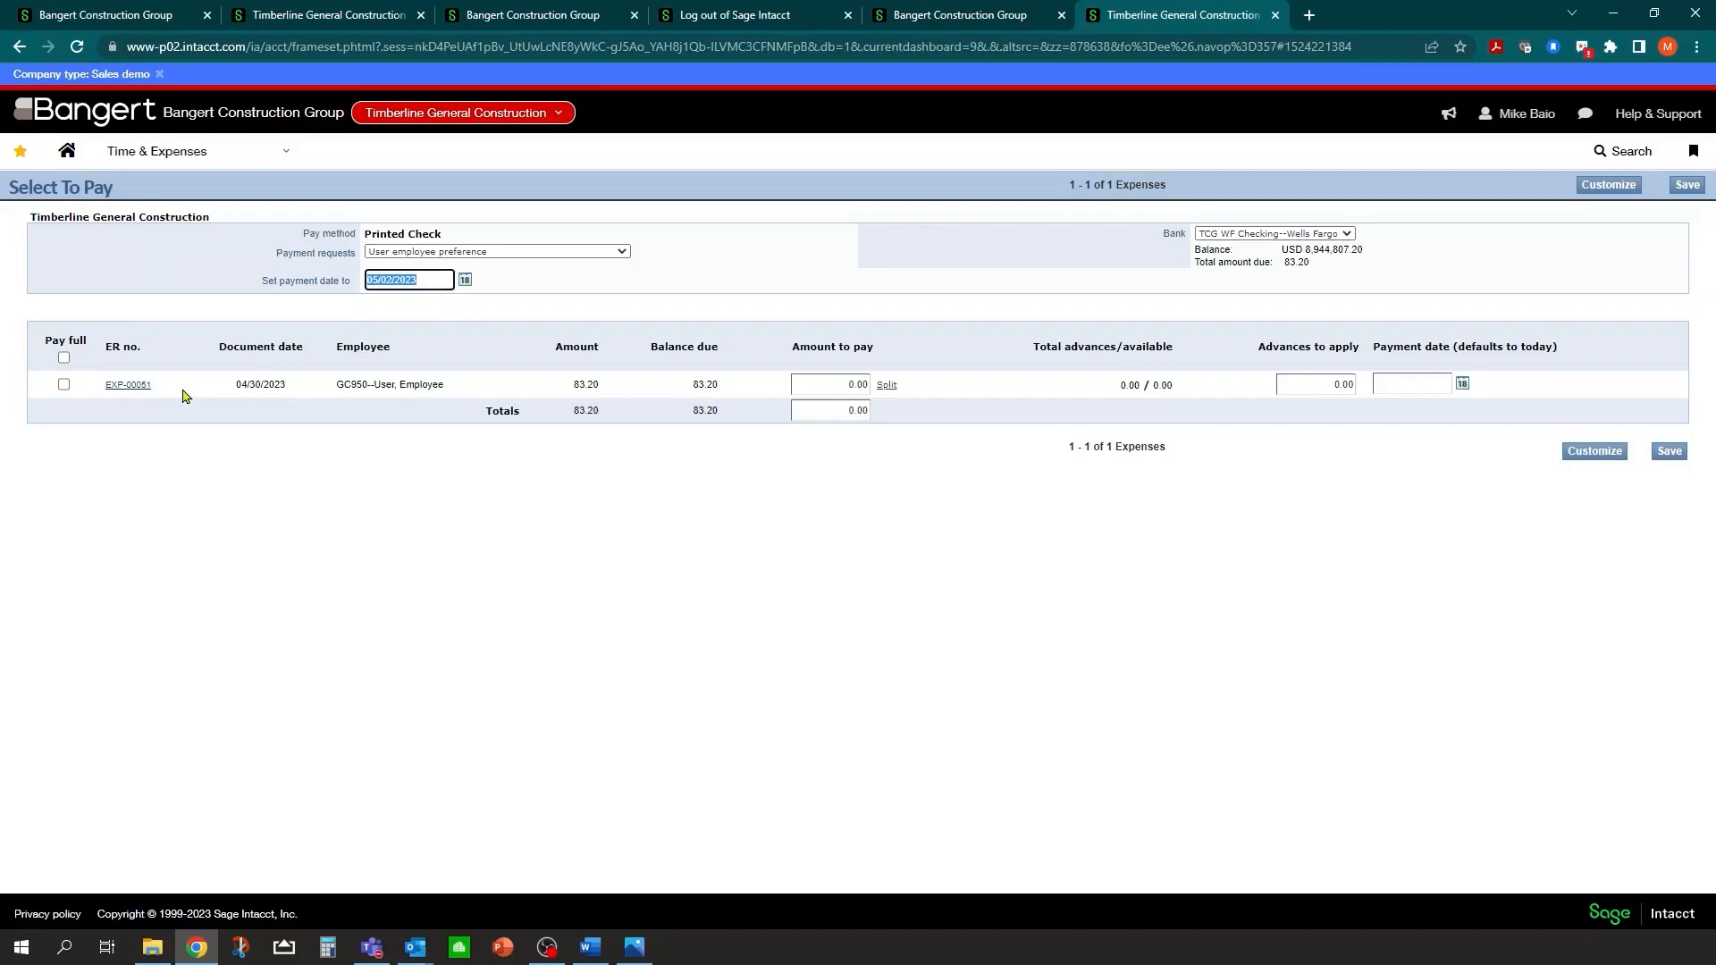
# Step: Set the payment date for the listed expense report to 04/30/2023
pyautogui.click(402, 310)
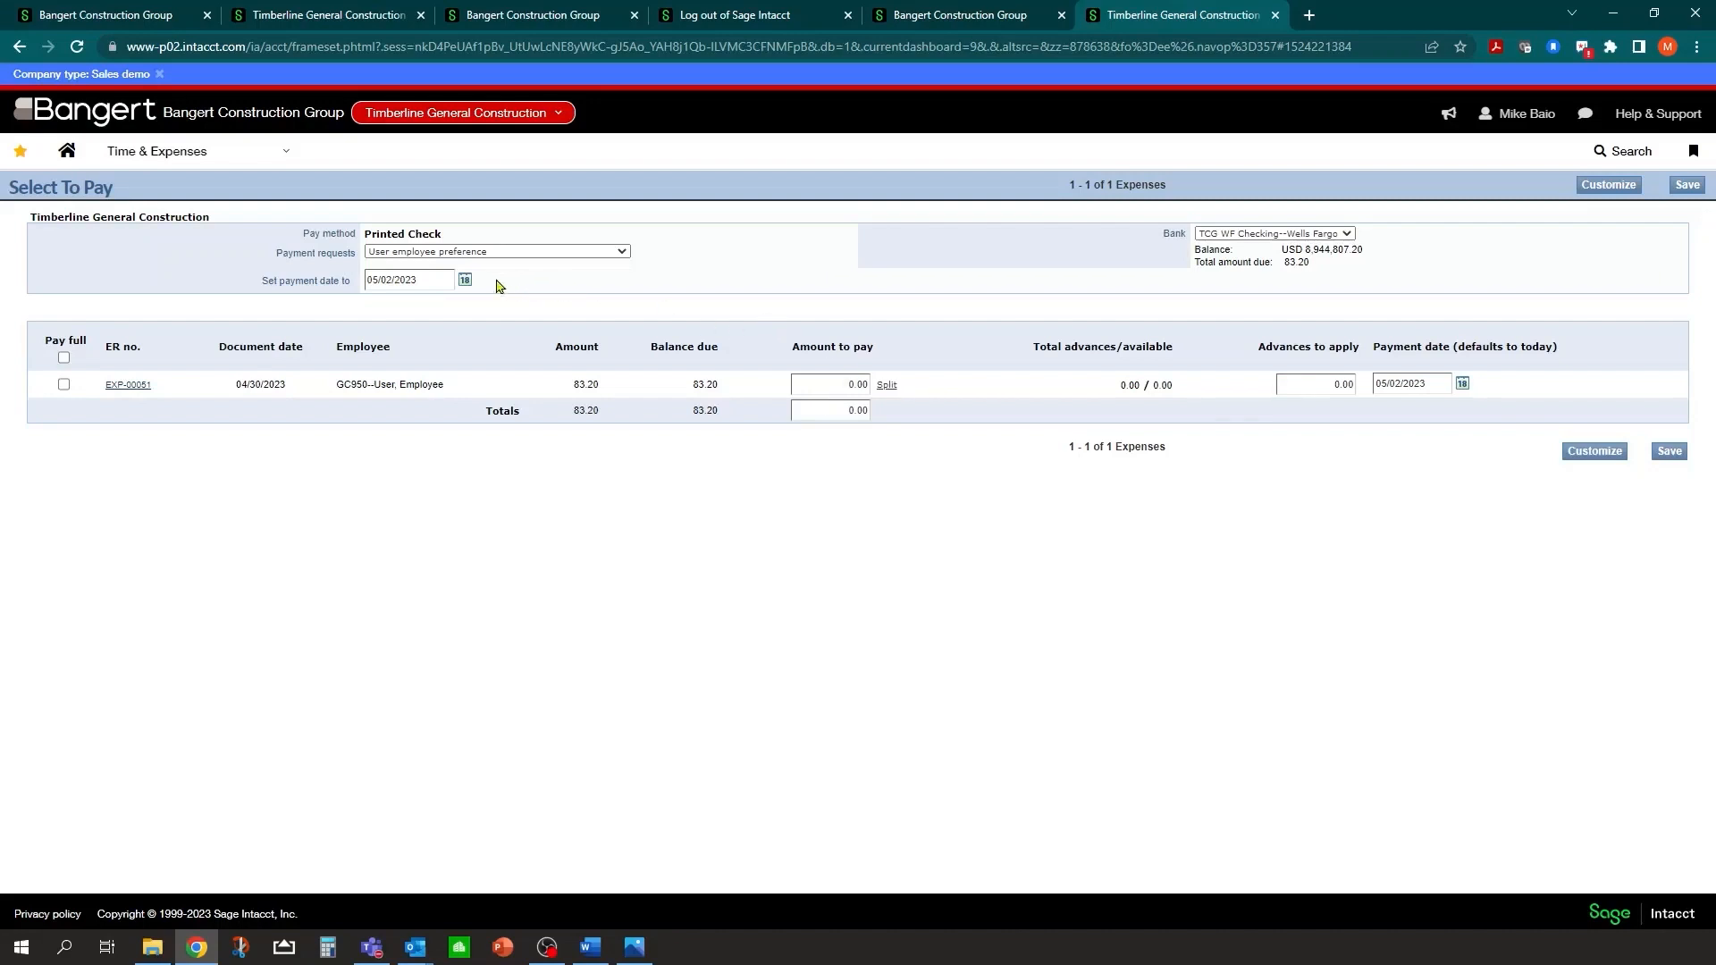
pyautogui.moveTo(433, 276); pyautogui.dragTo(350, 279)
pyautogui.click(465, 283)
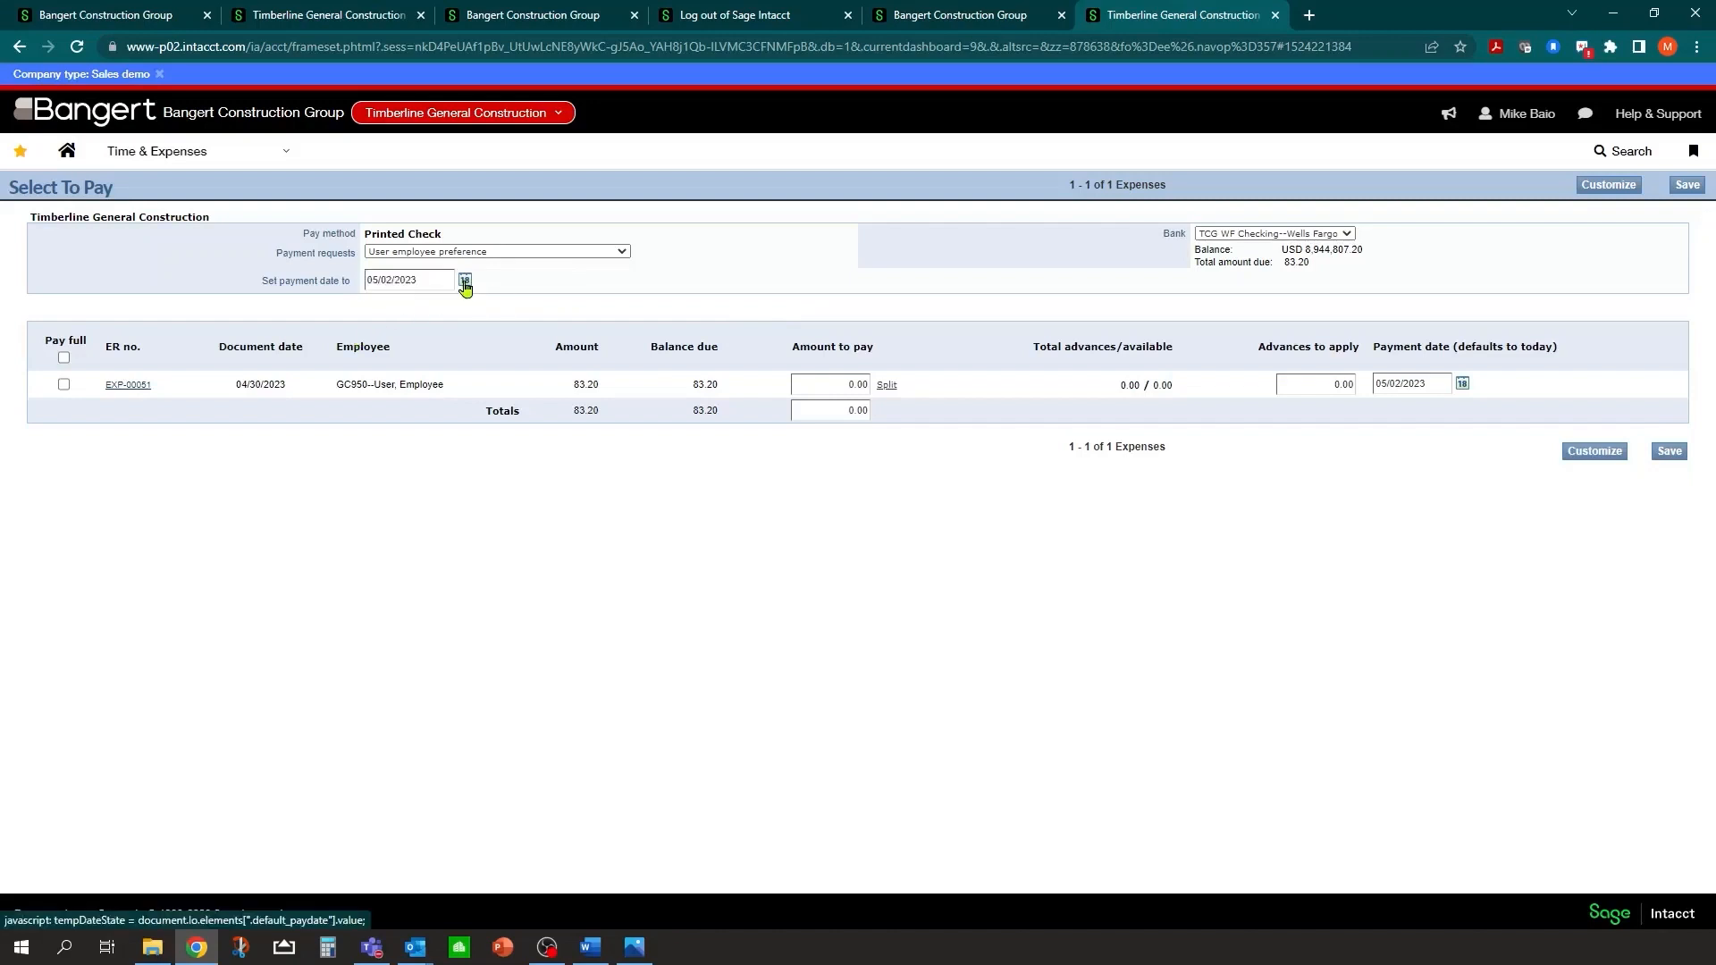
pyautogui.click(386, 350)
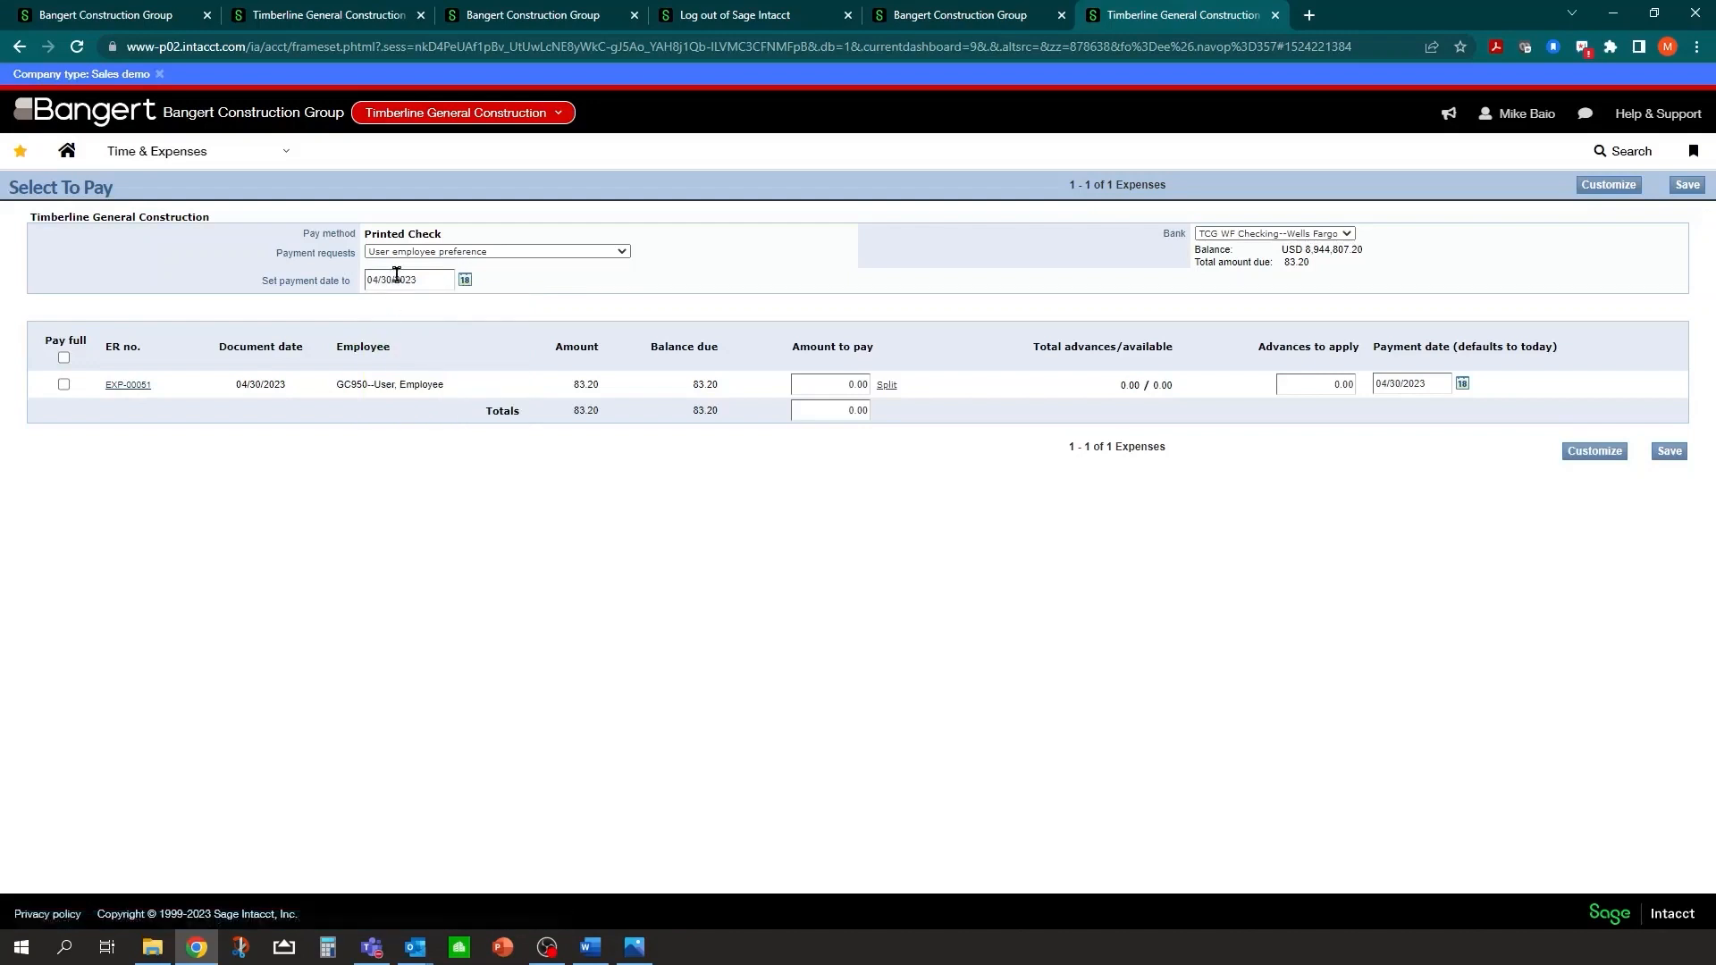
pyautogui.click(434, 280)
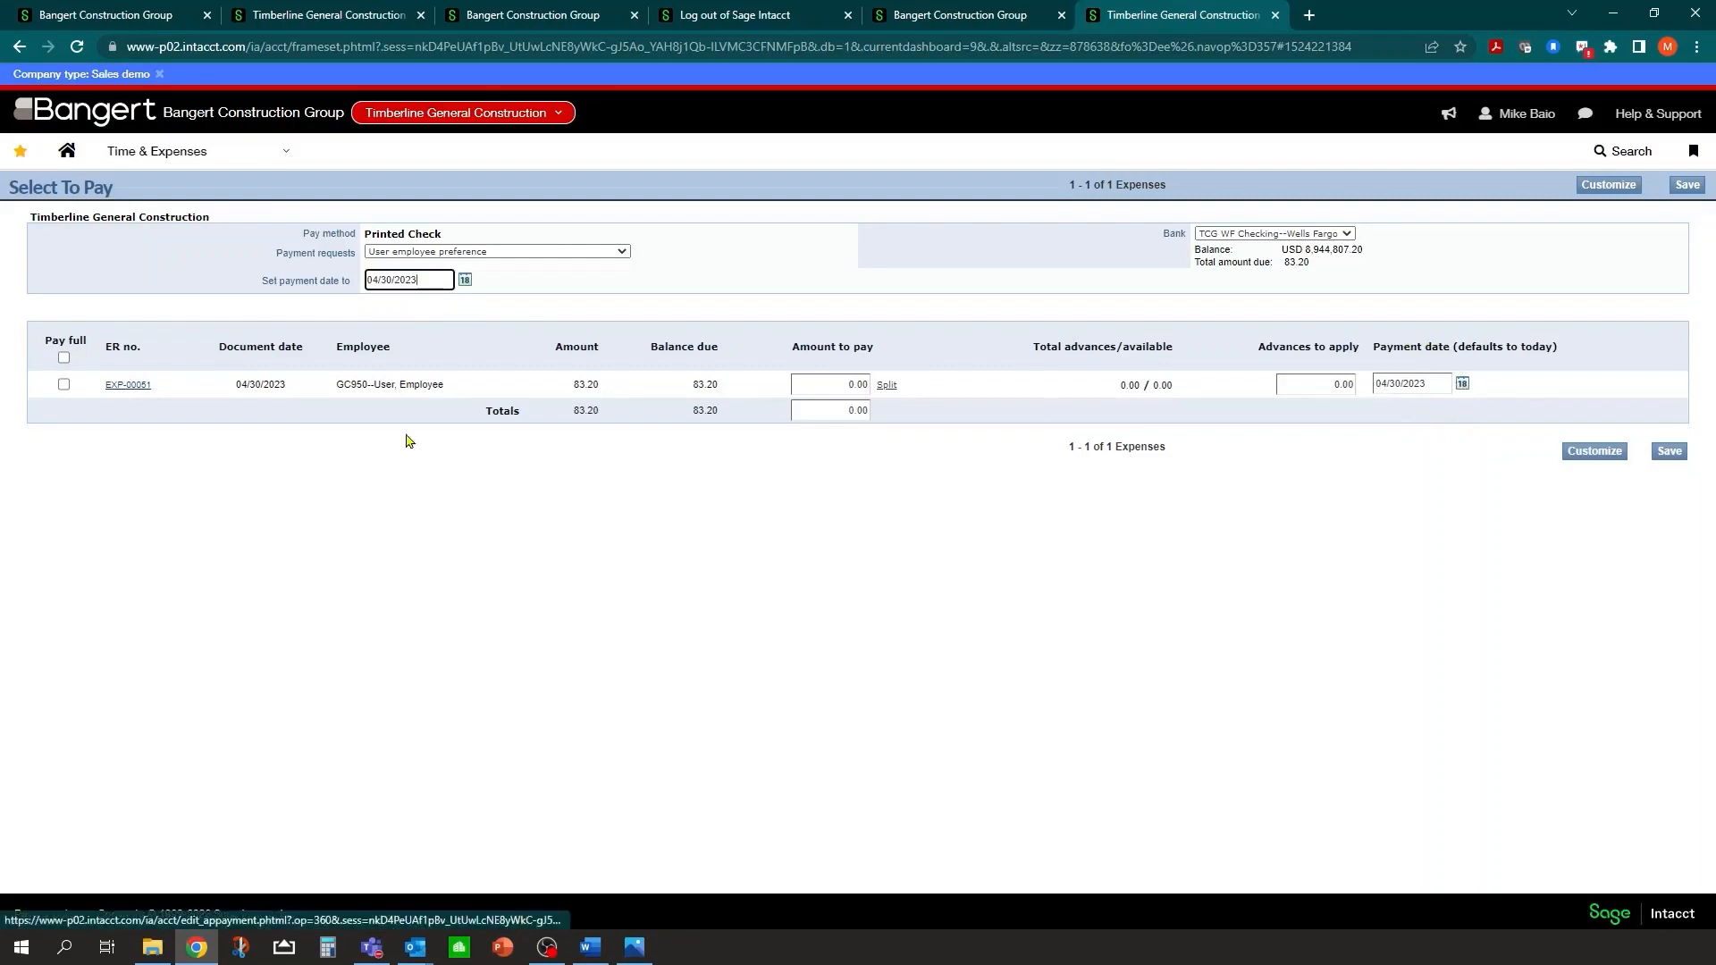
# Step: Select all listed expenses to be paid in full, check the total due, and save the payment selection
pyautogui.click(65, 359)
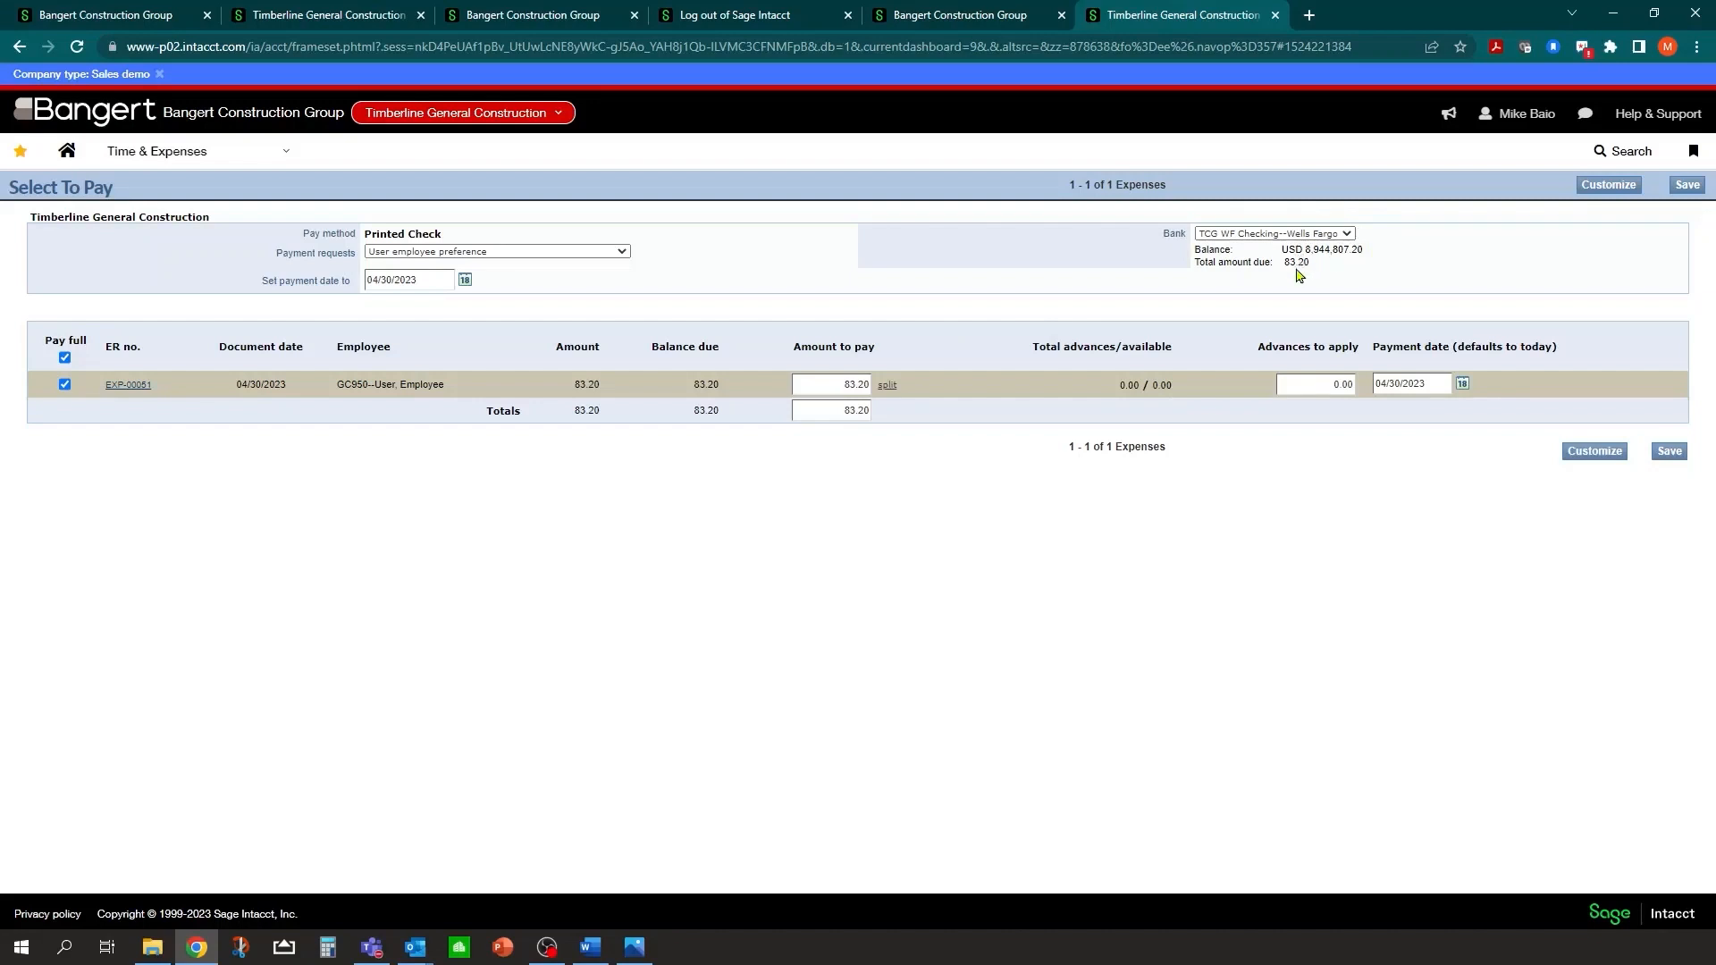
pyautogui.moveTo(1287, 261); pyautogui.dragTo(1307, 263)
pyautogui.click(1462, 288)
pyautogui.click(1686, 191)
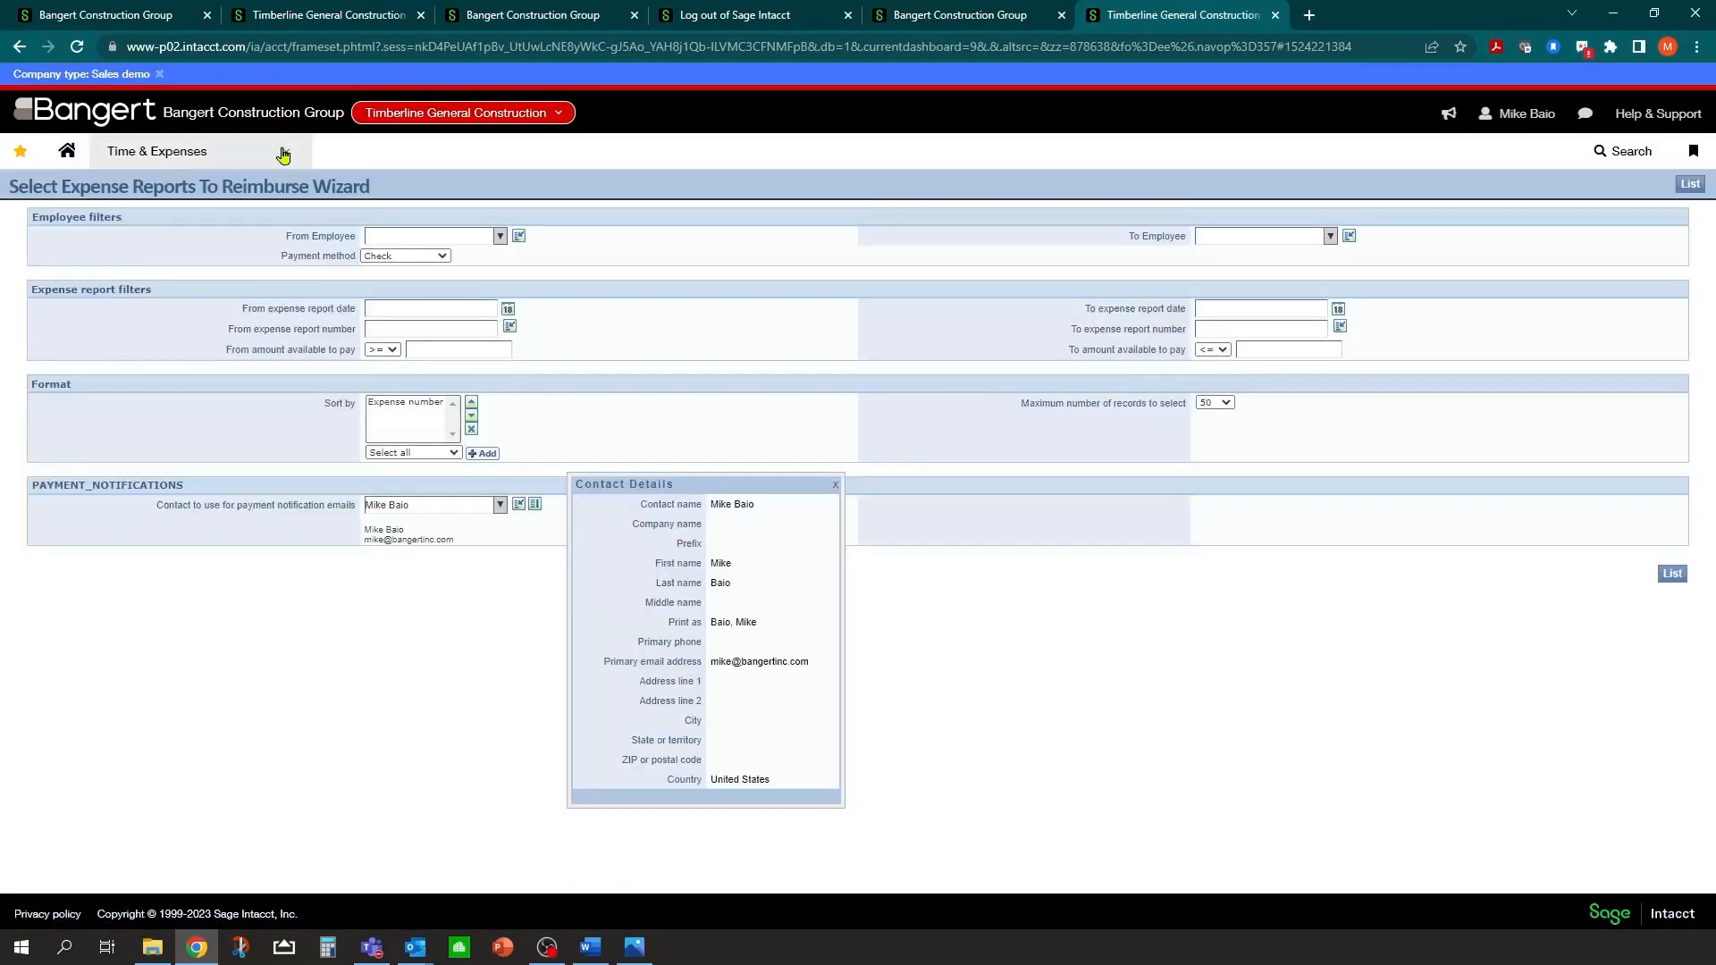
# Step: Mark Print checks as a favorite in Time & Expenses and open it
pyautogui.click(282, 155)
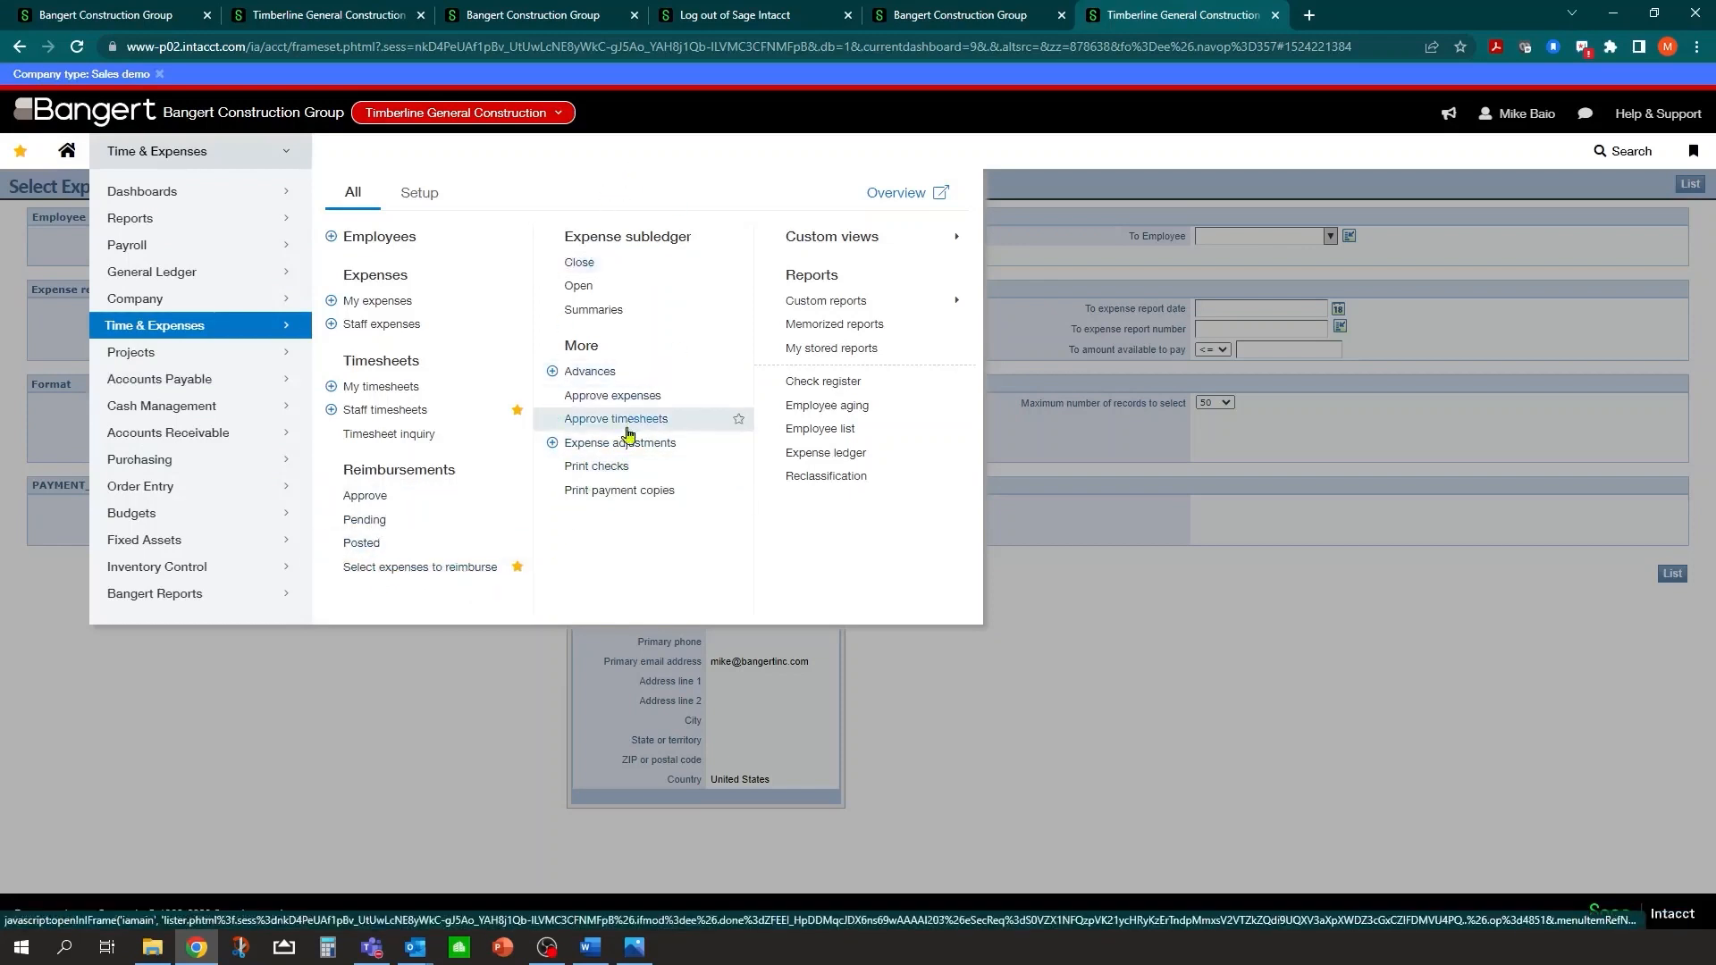
pyautogui.click(738, 466)
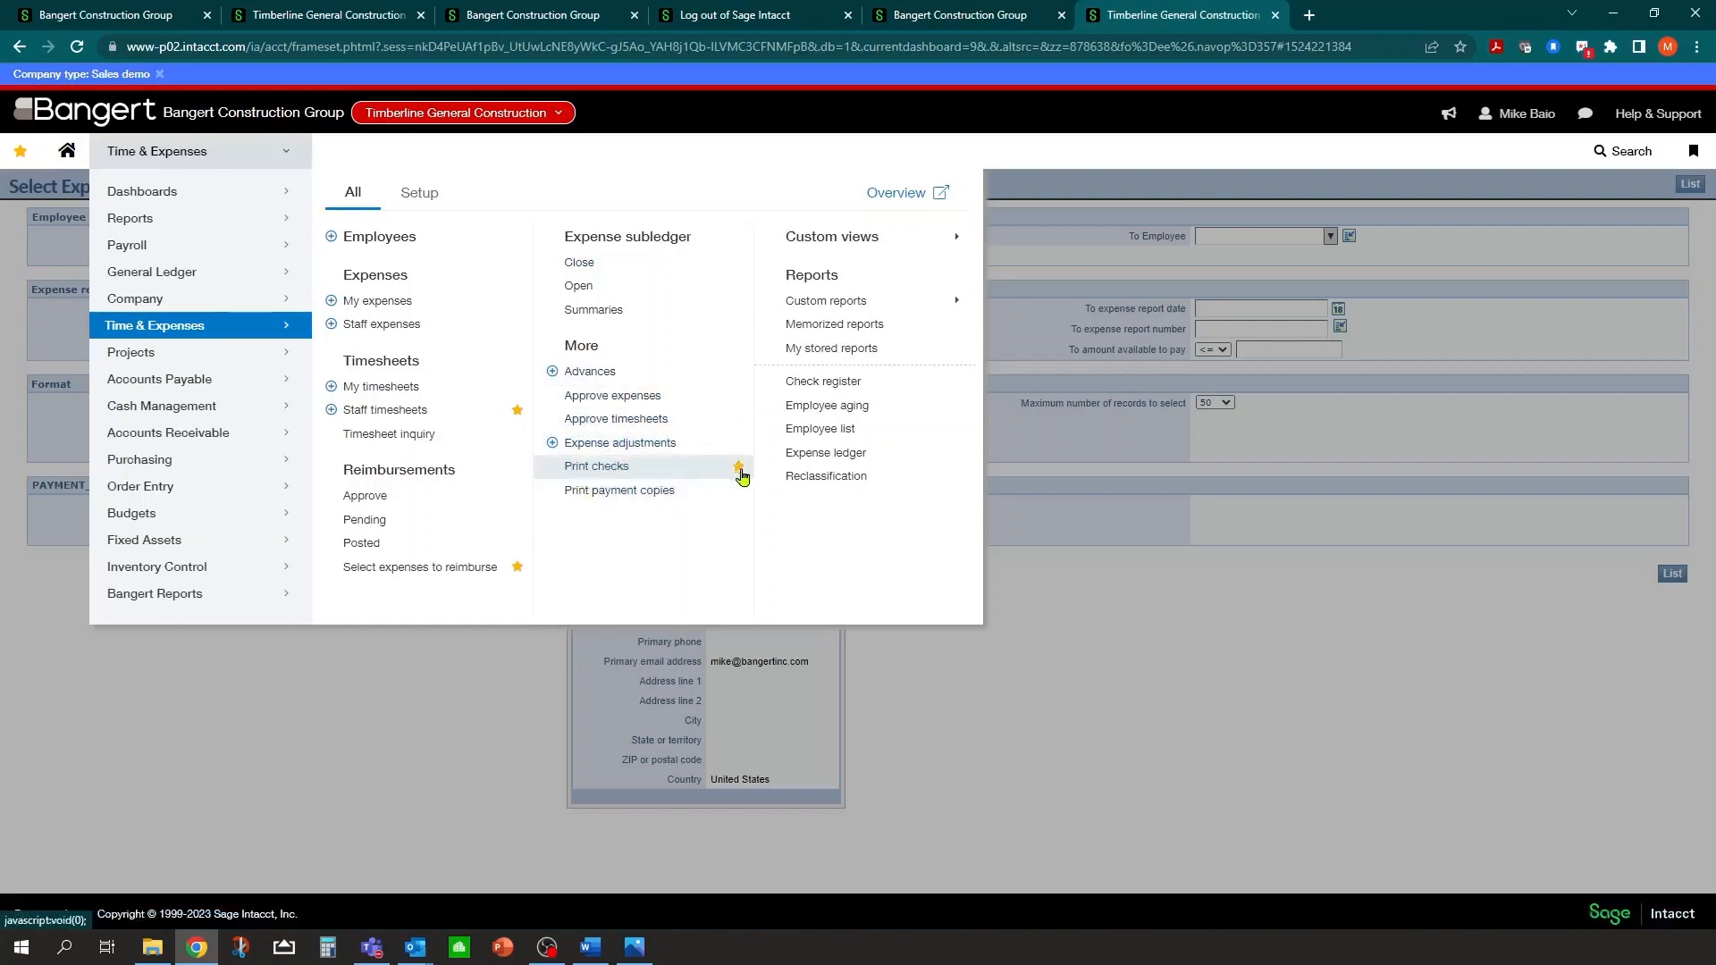
pyautogui.click(591, 471)
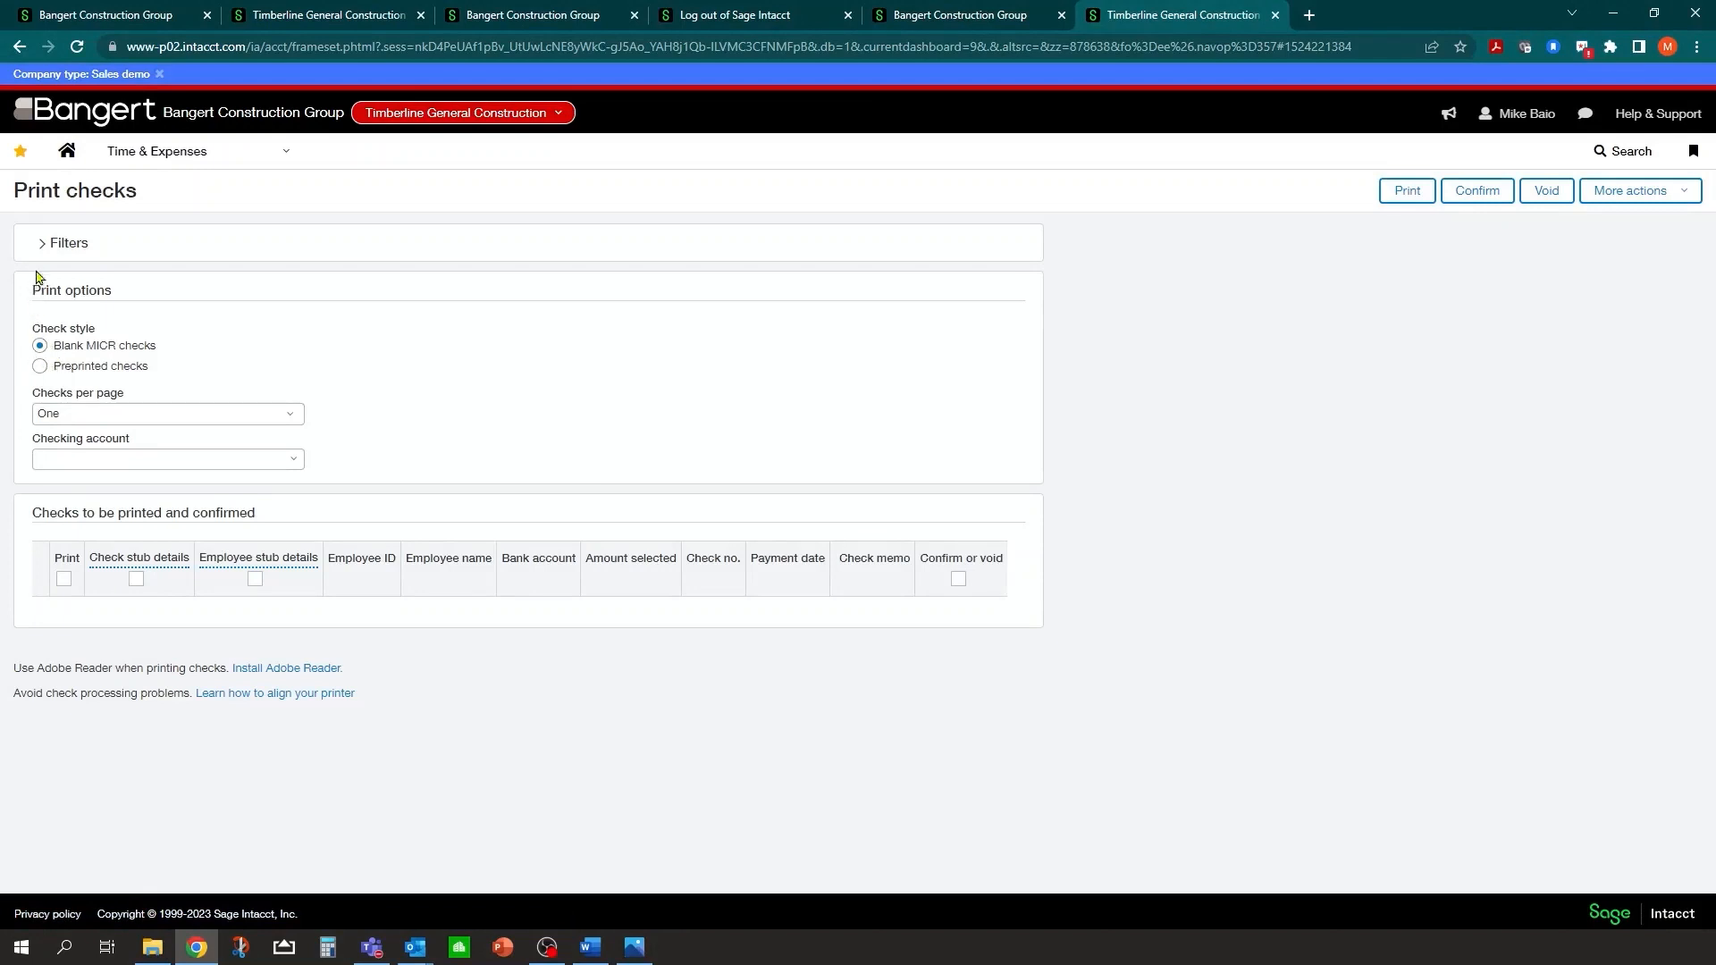
# Step: Set the check style to Preprinted checks and choose TCG WF Checking--Wells Fargo as the checking account
pyautogui.click(40, 366)
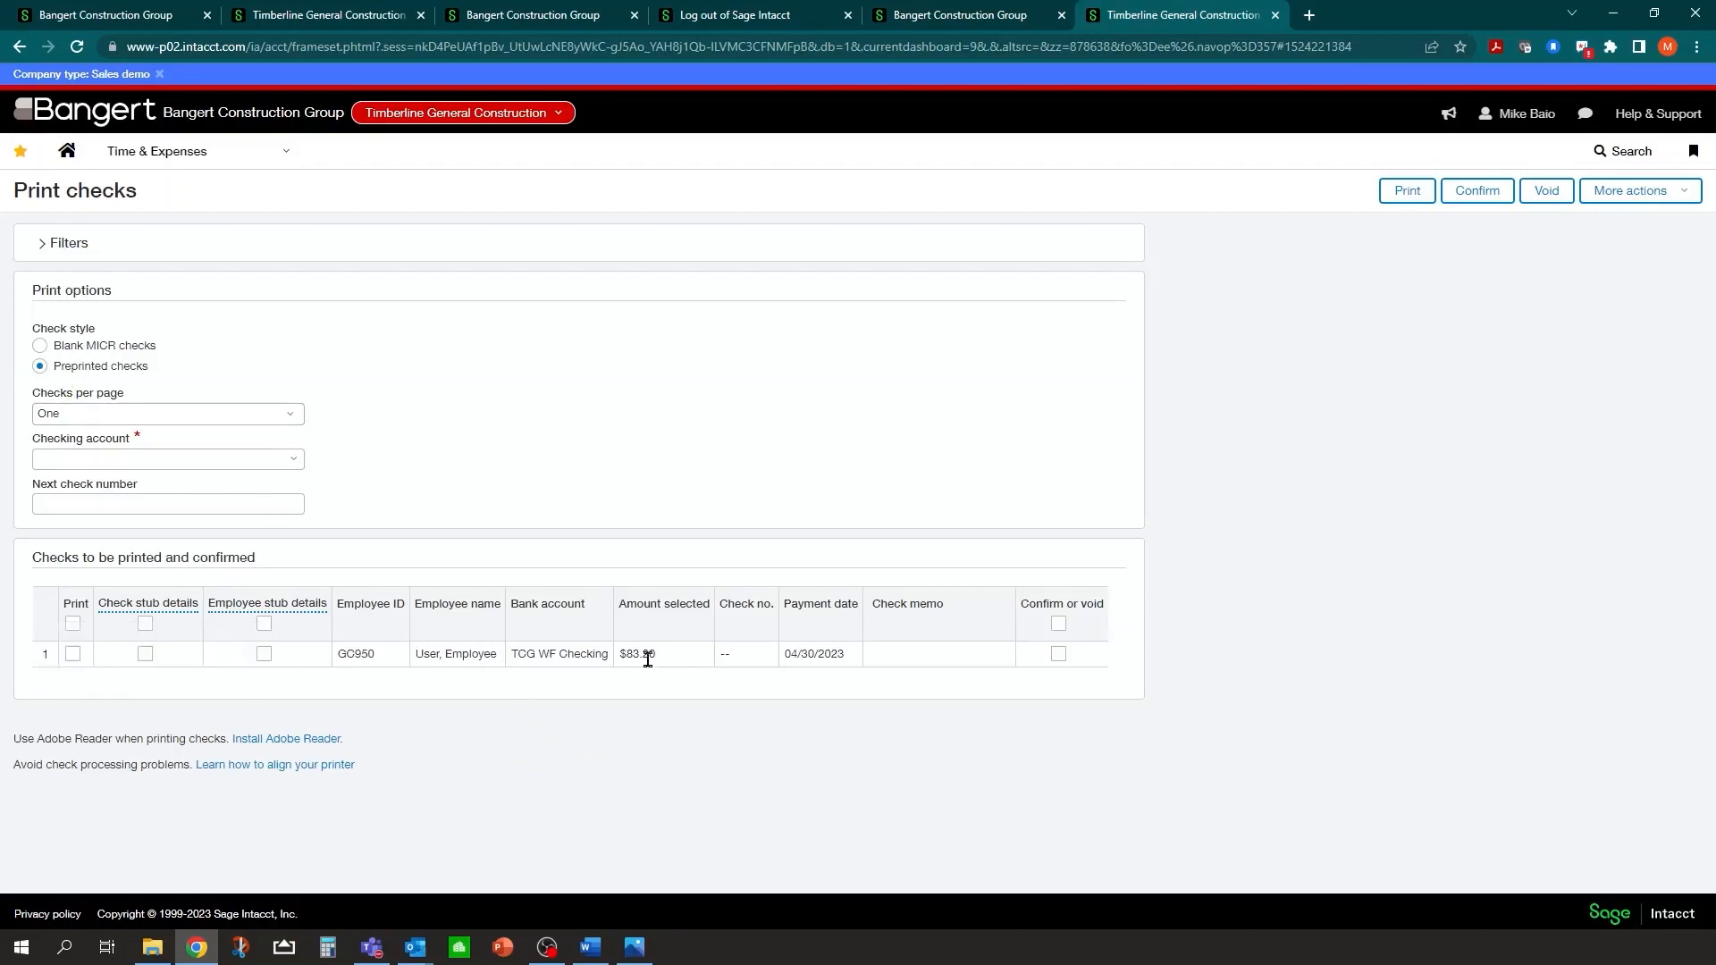
pyautogui.click(293, 461)
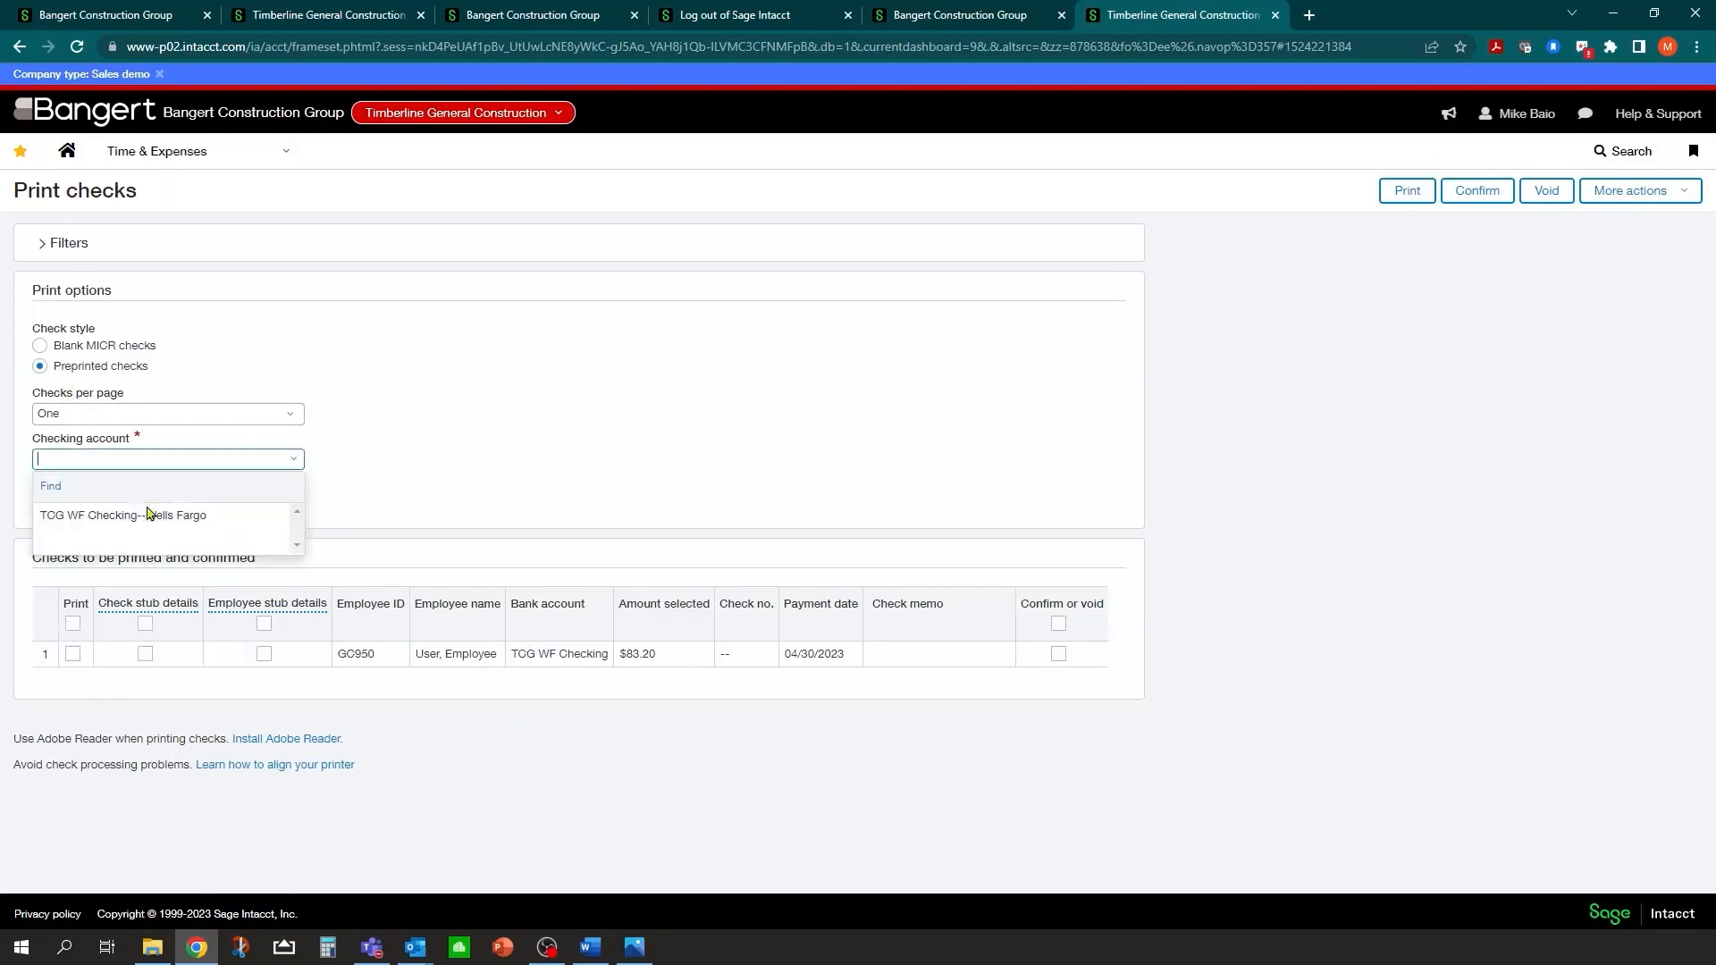
pyautogui.click(125, 515)
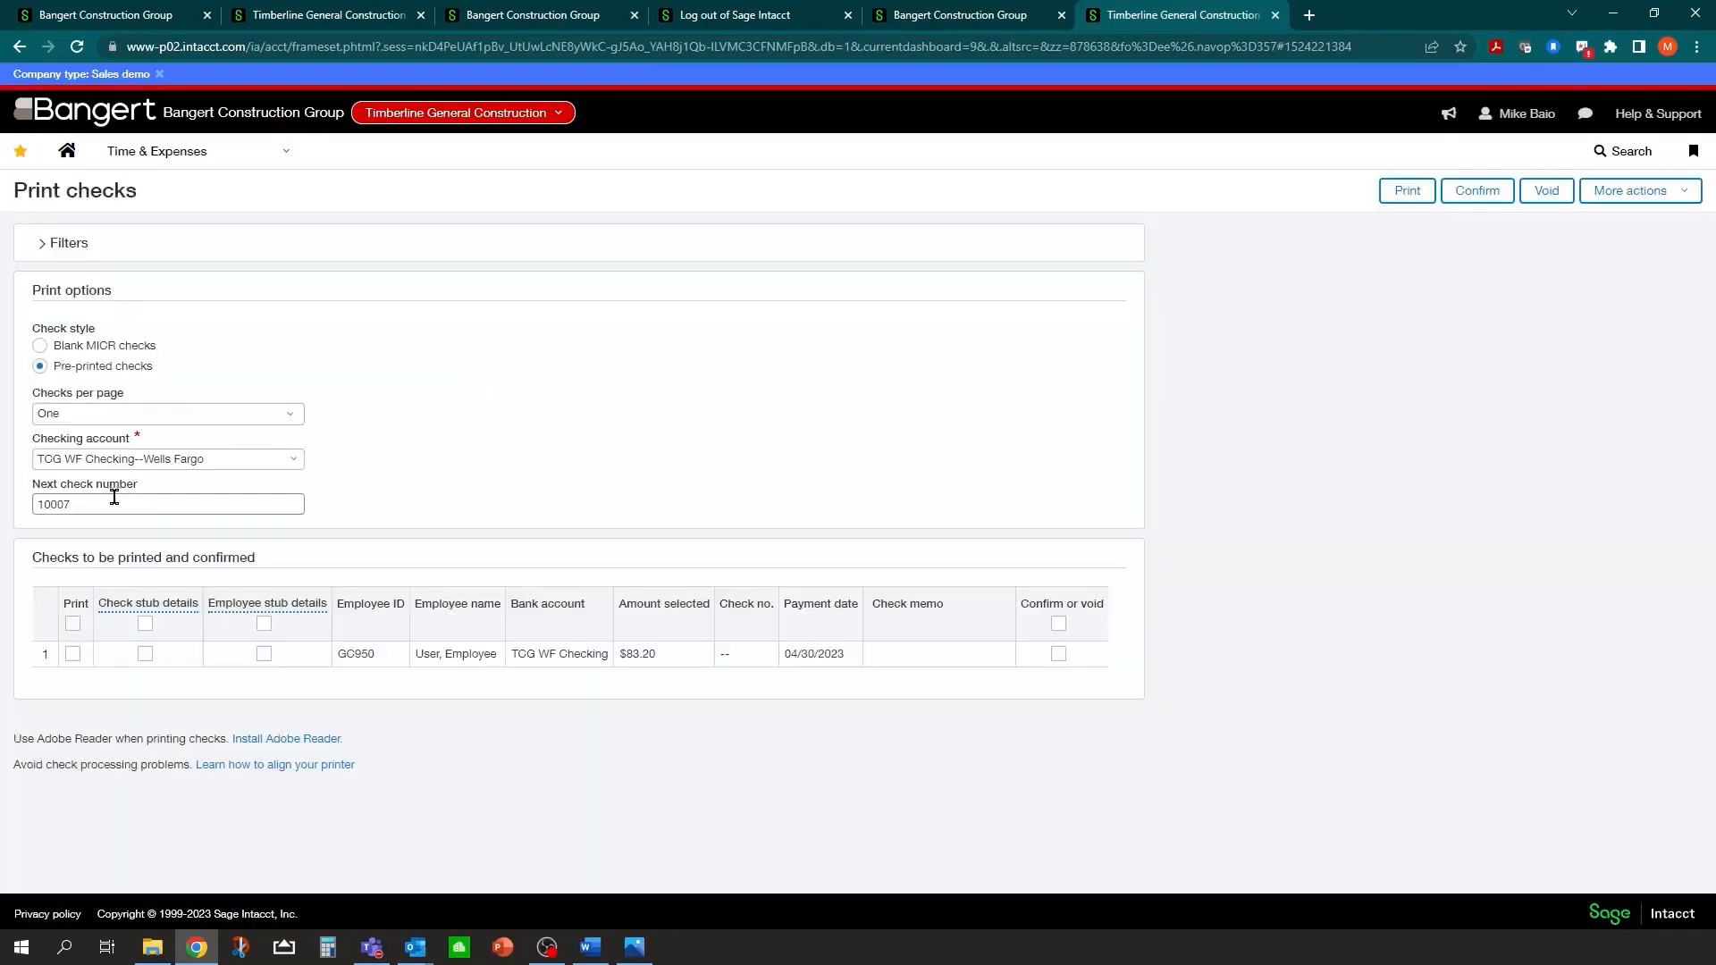
pyautogui.click(114, 502)
# Step: Mark the employee's check for printing with check stub details, print it, and look through the generated check PDF
pyautogui.click(72, 623)
pyautogui.click(146, 654)
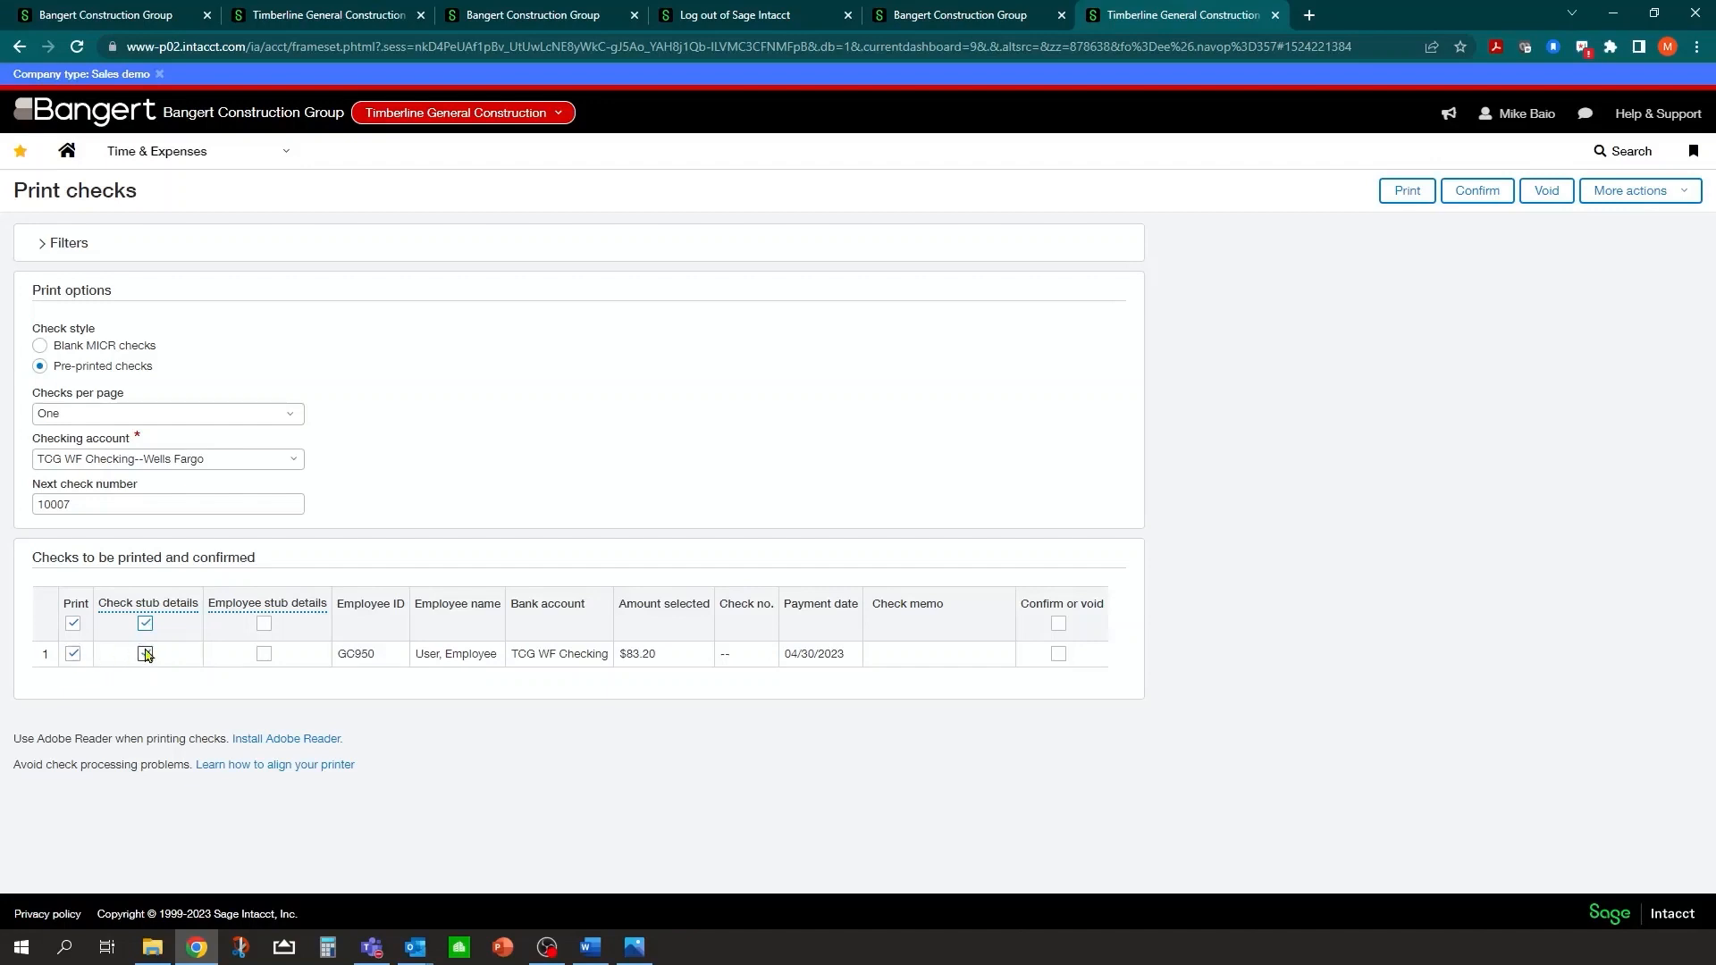
pyautogui.click(146, 655)
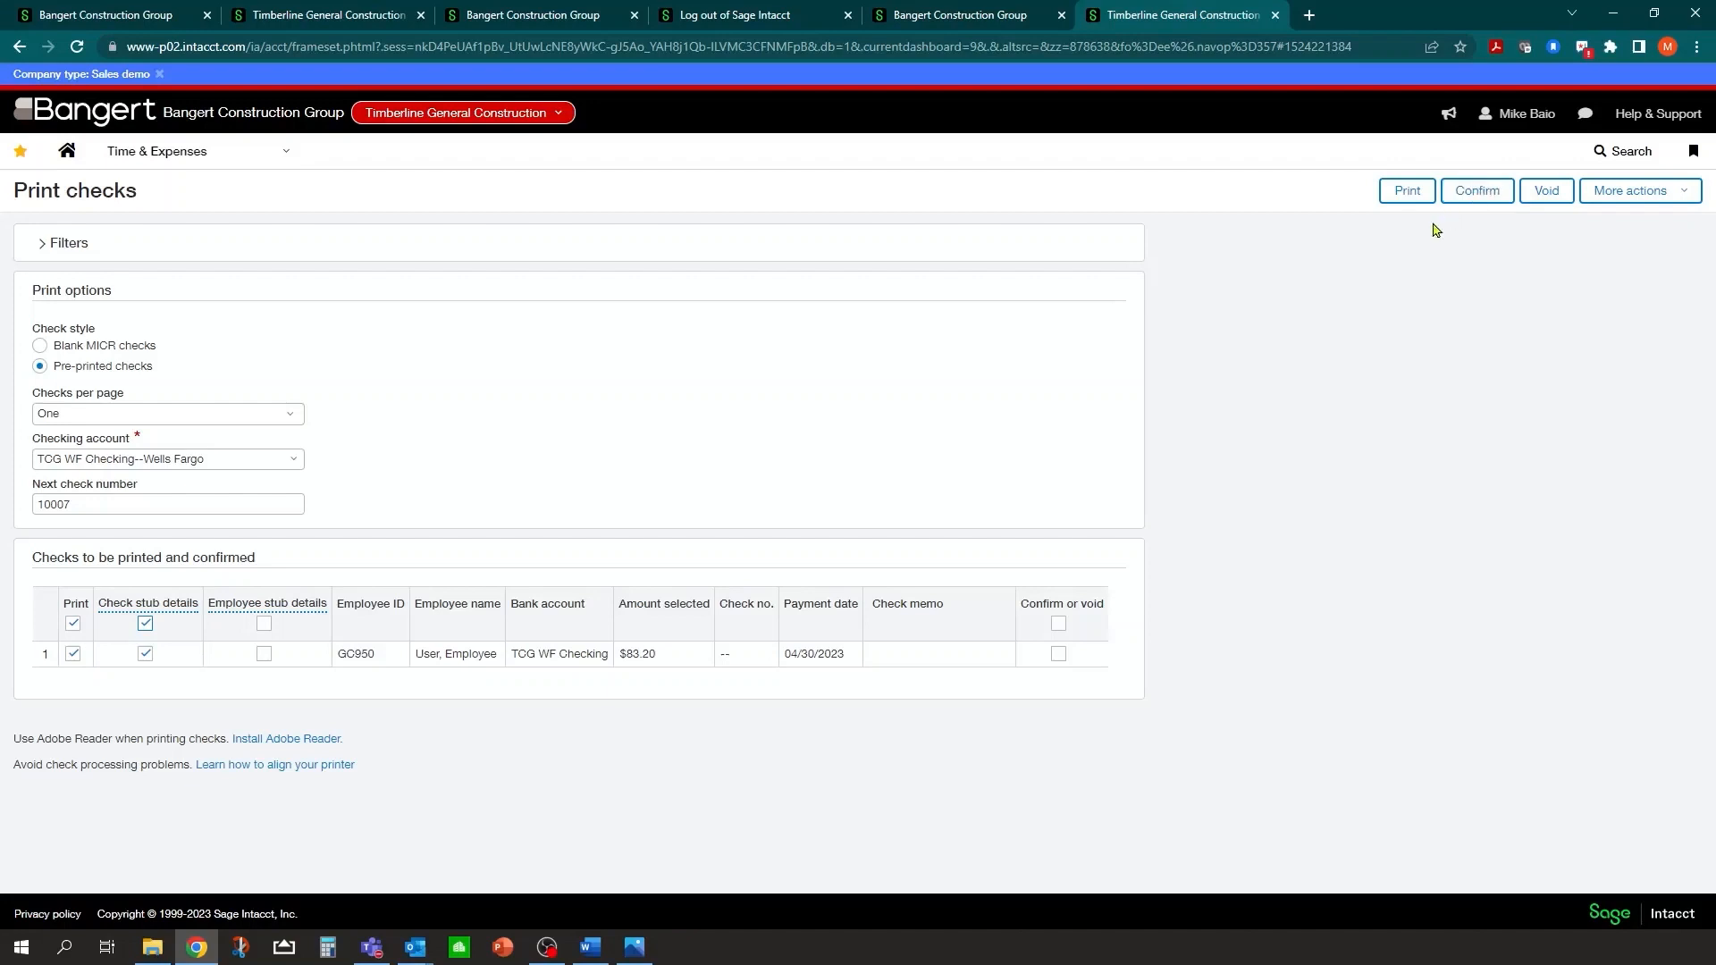
pyautogui.click(1399, 198)
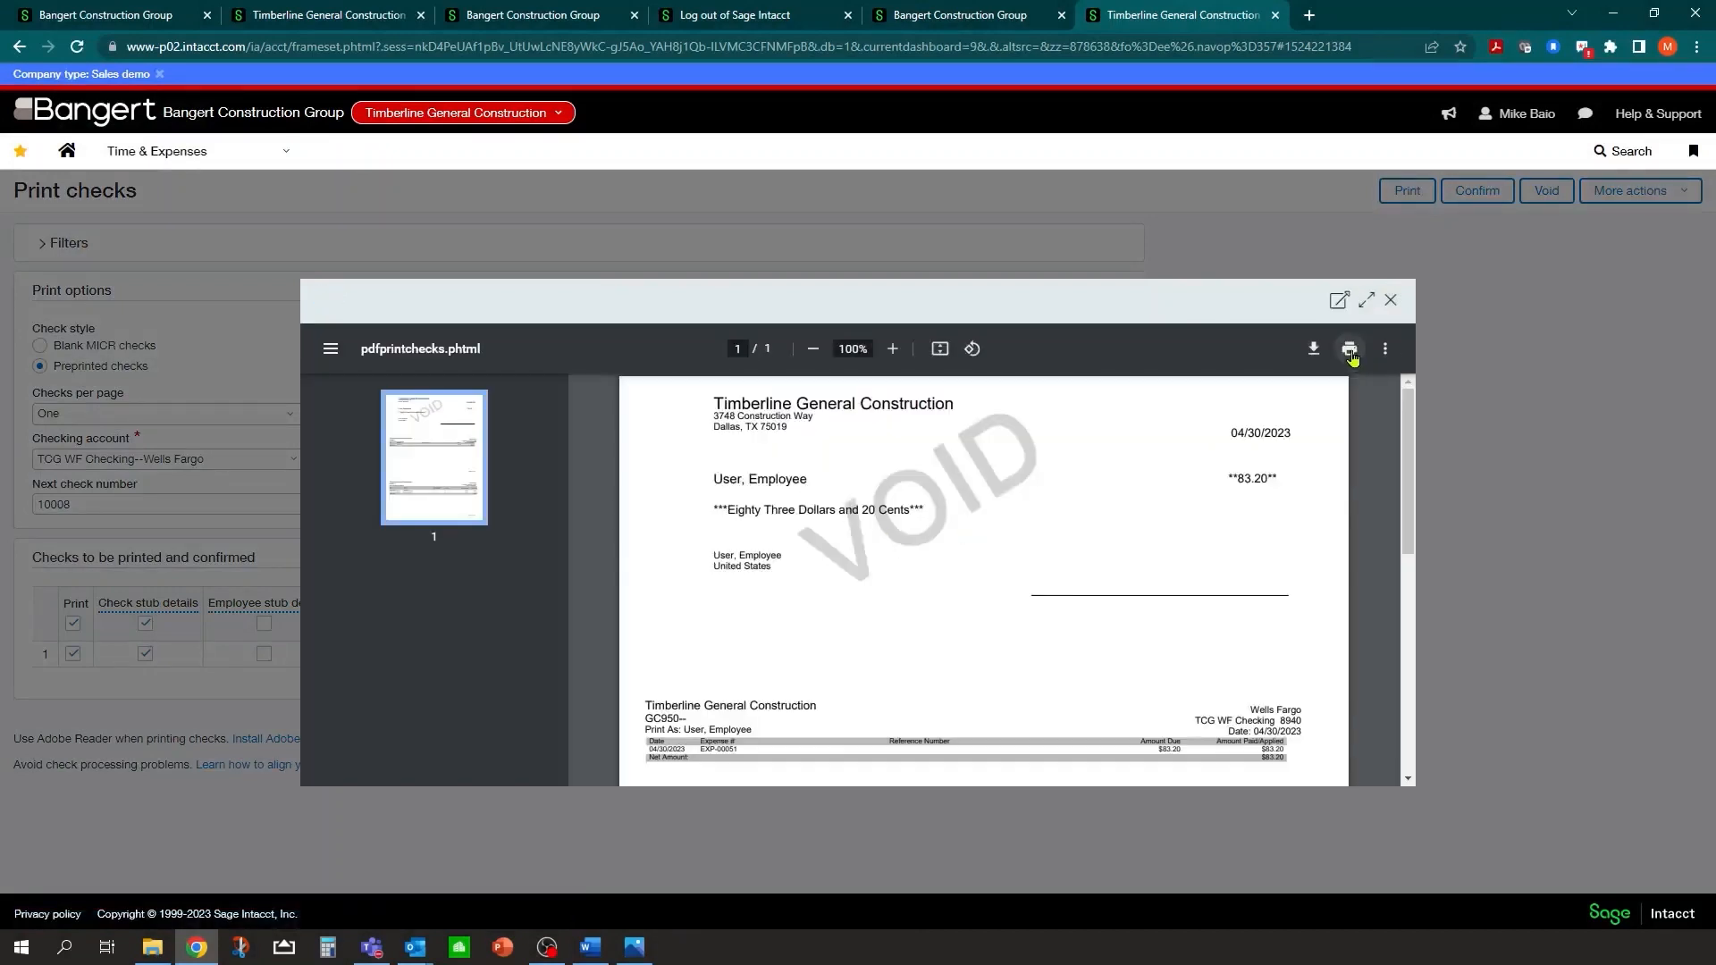
pyautogui.scroll(-3, 1099, 523)
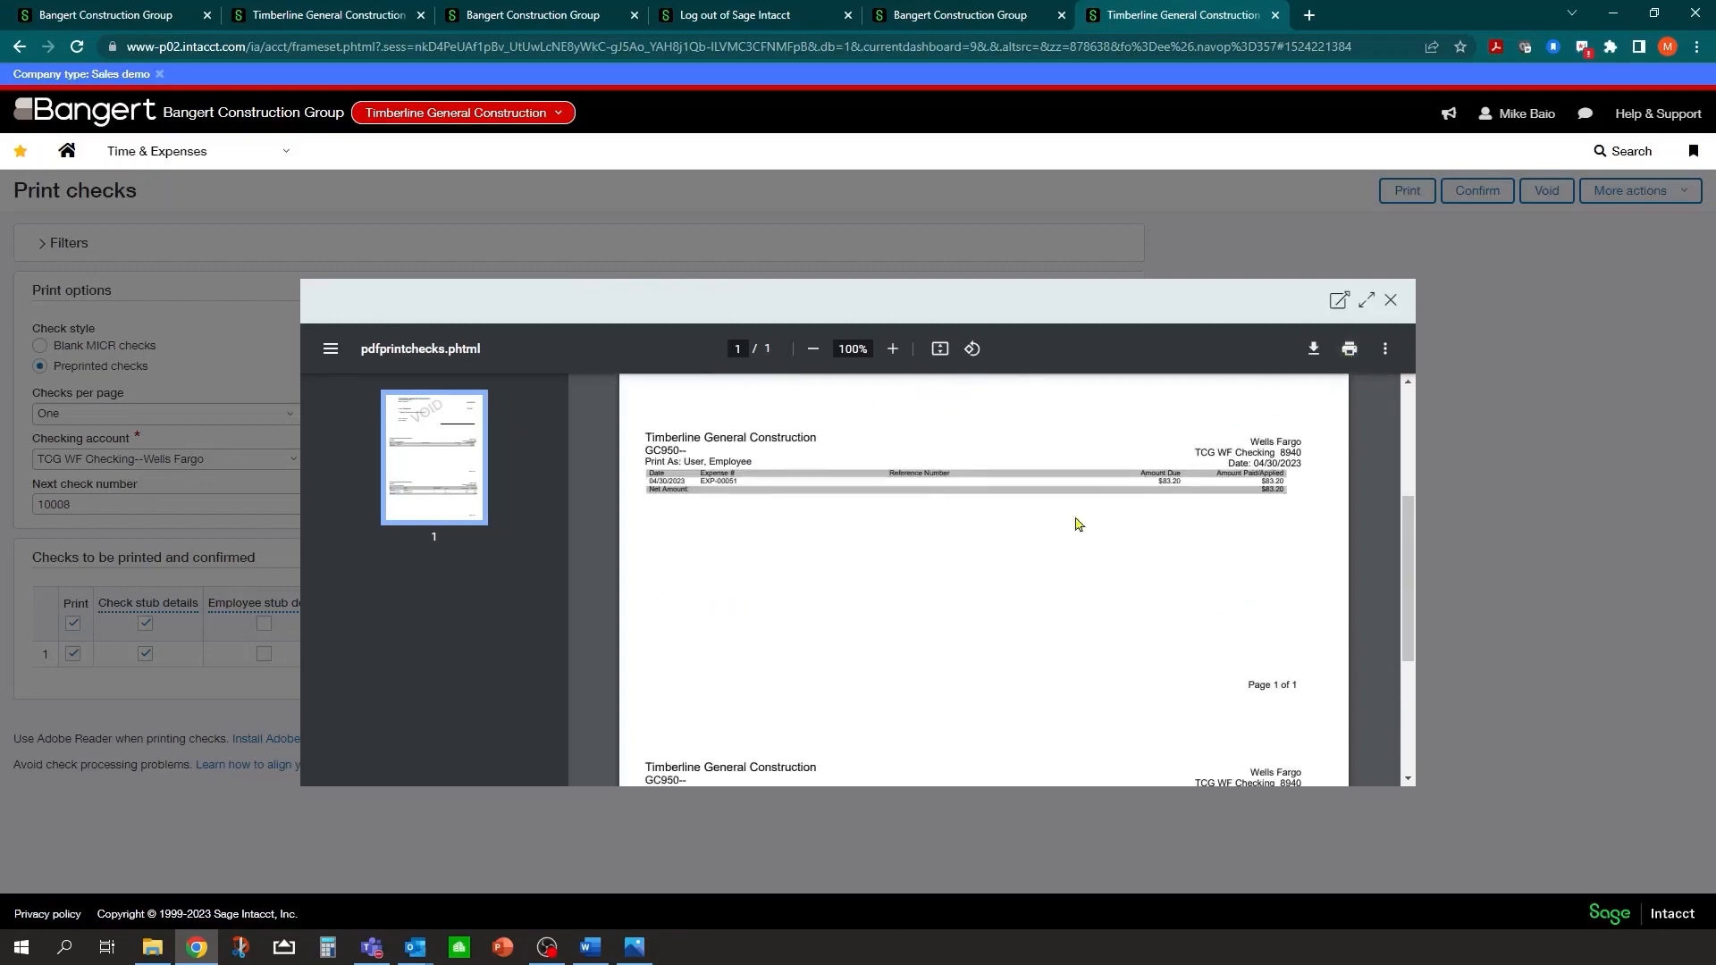
# Step: Close the check preview and confirm the employee's printed check
pyautogui.click(1390, 300)
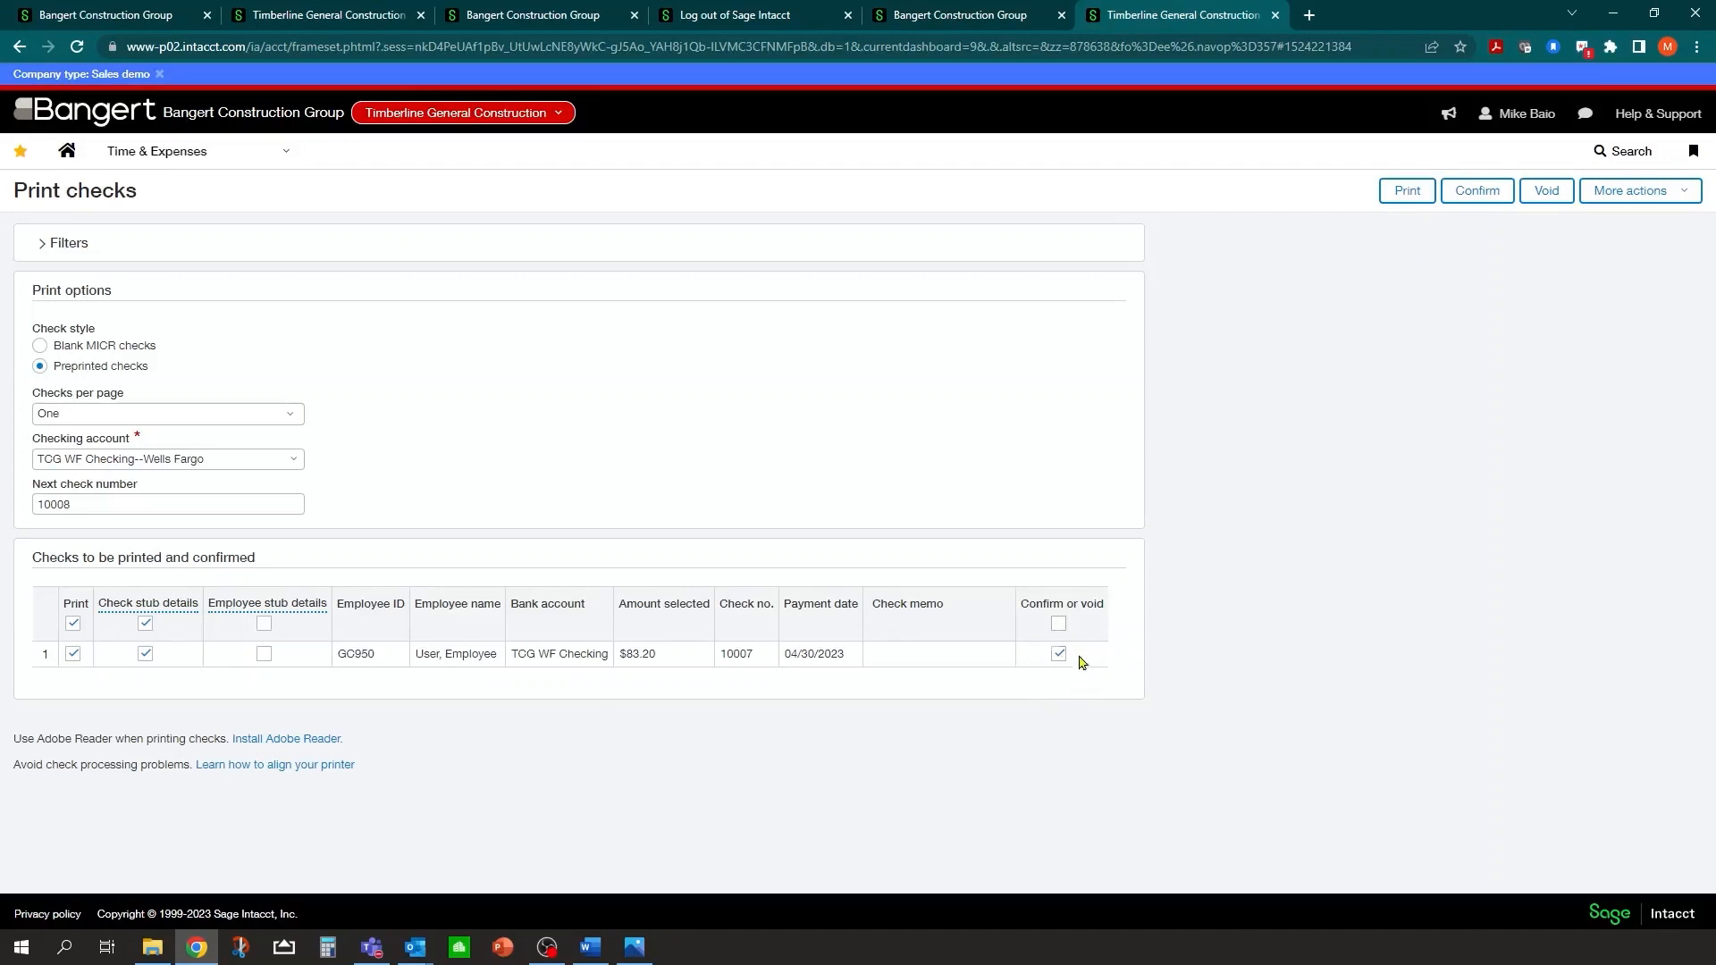
pyautogui.click(1476, 193)
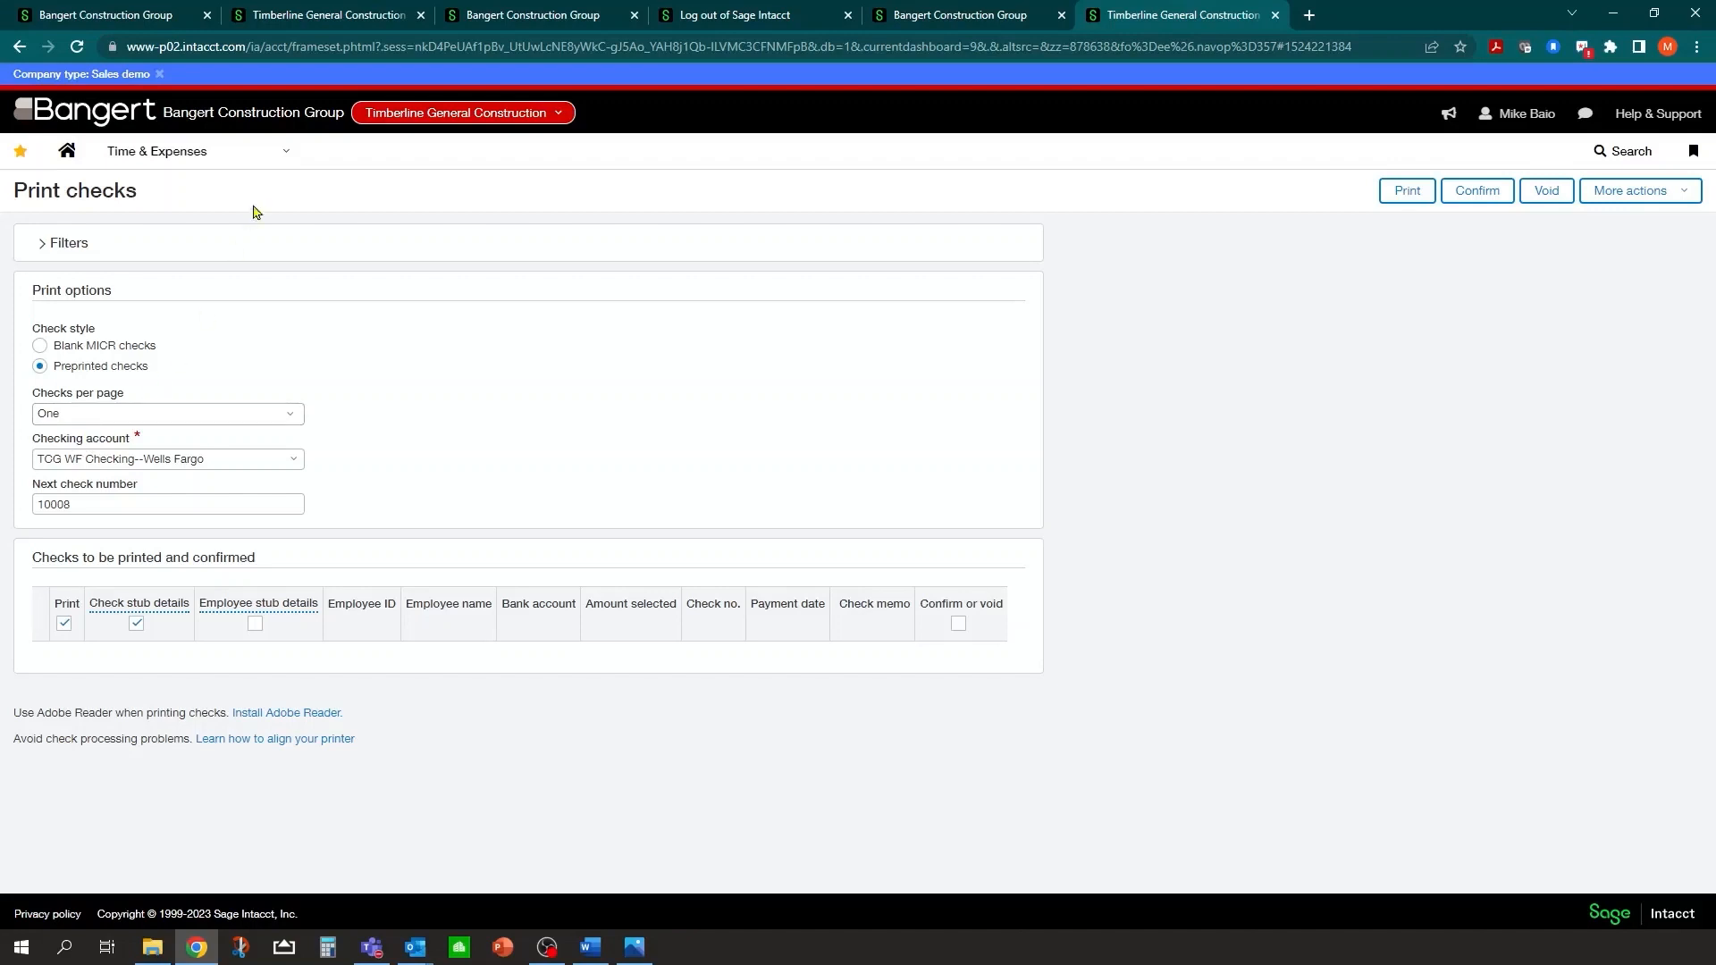
# Step: Add a staff expense report filed 04/30/2023 and select the employee to reimburse, discarding the Print checks page
pyautogui.click(284, 161)
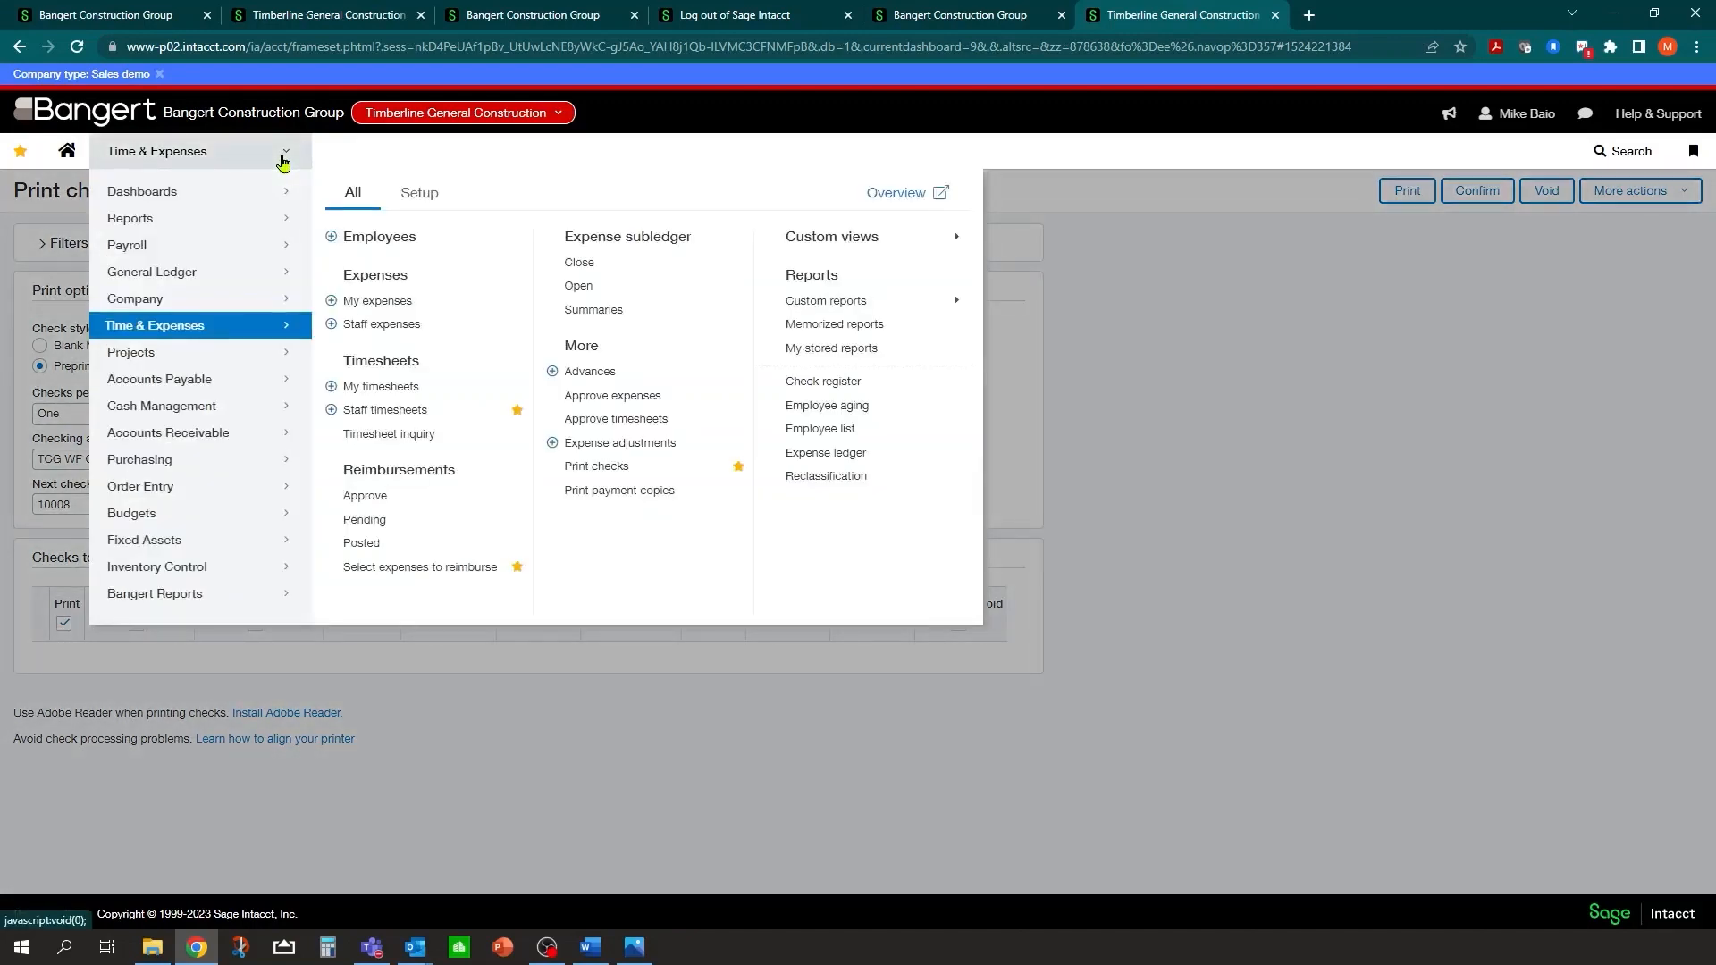
pyautogui.click(366, 332)
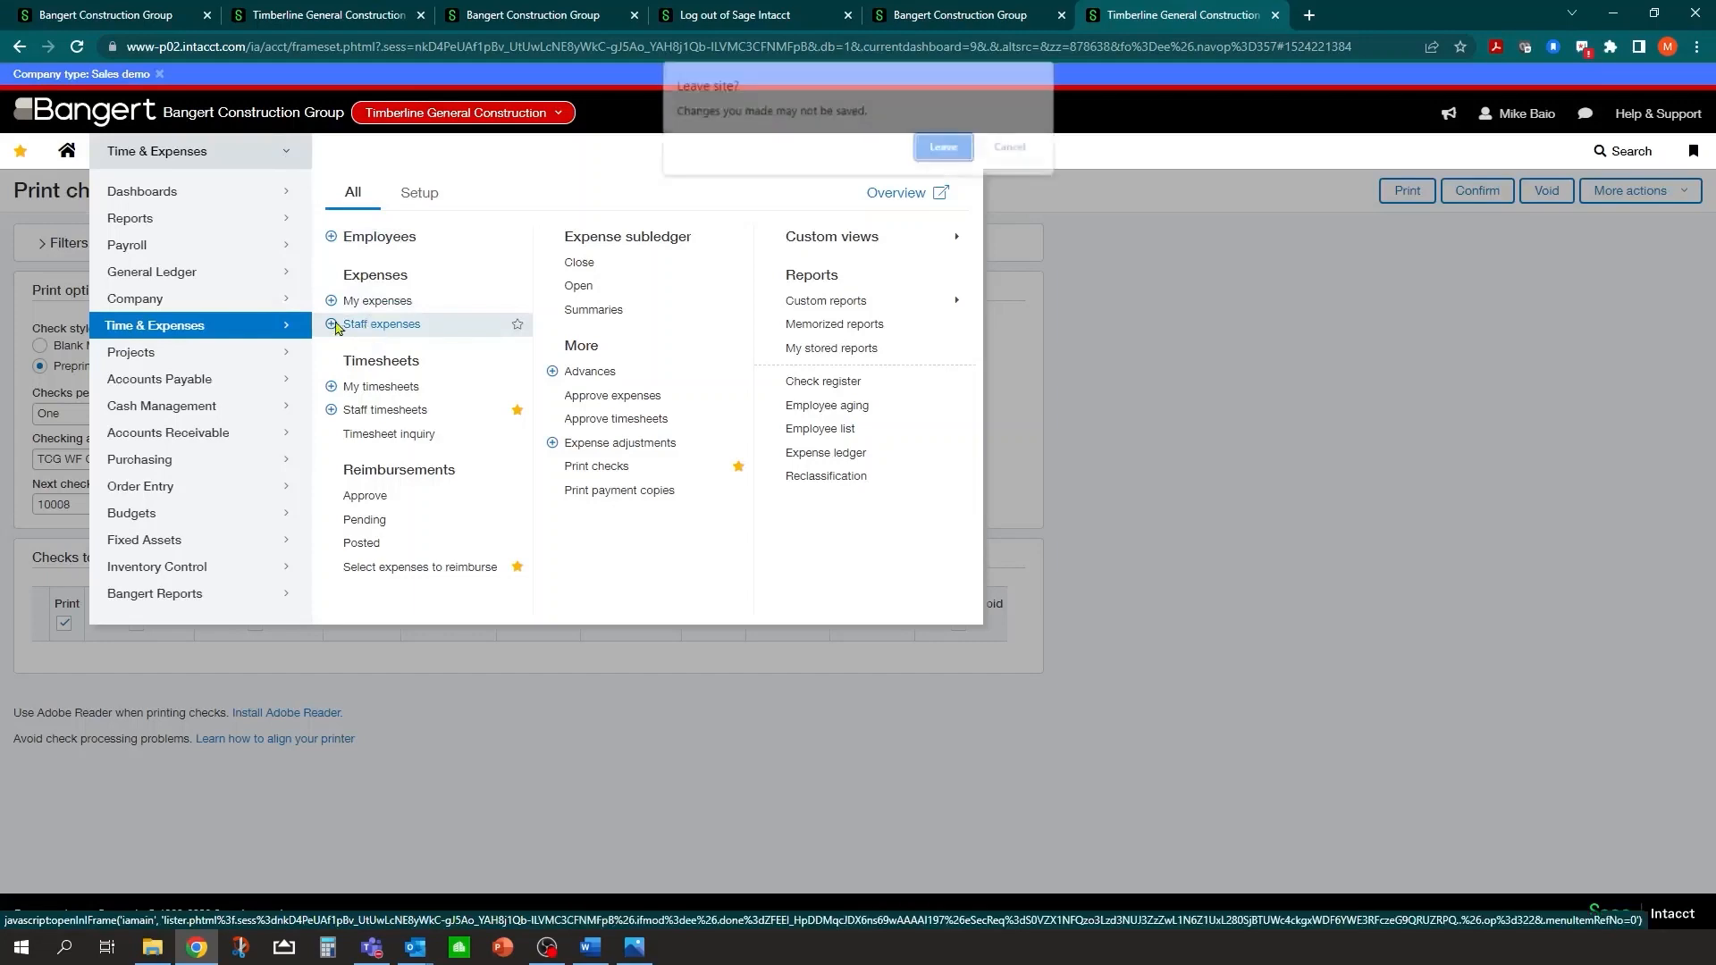
pyautogui.click(938, 147)
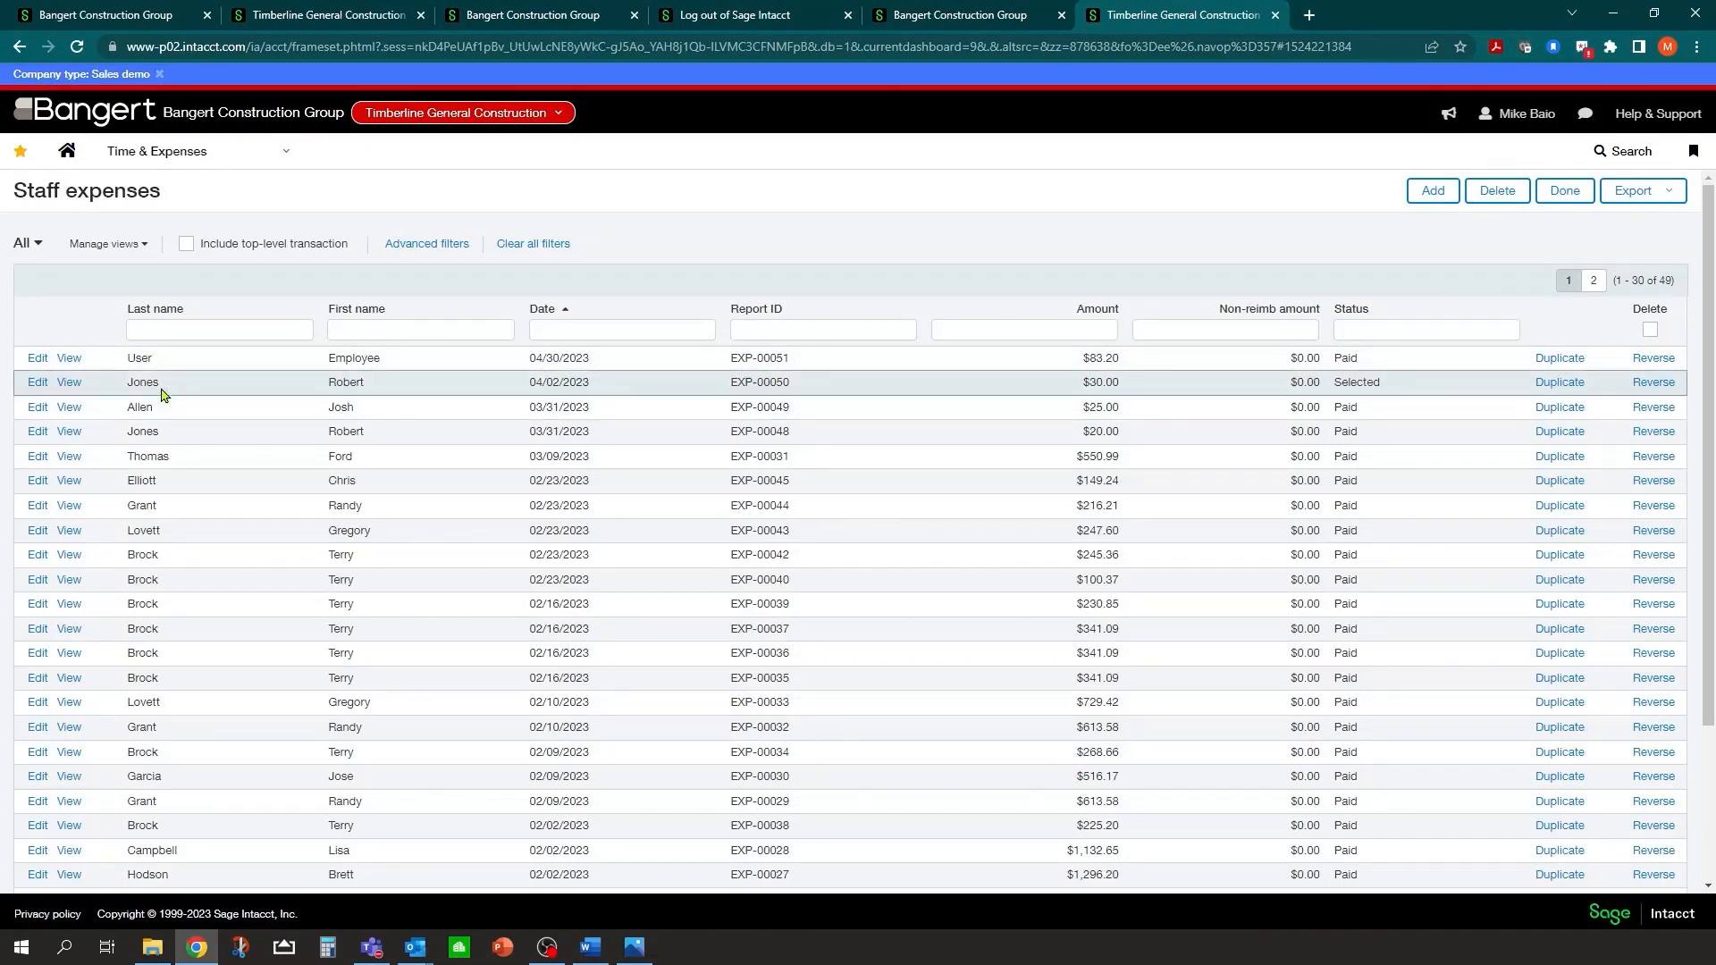
pyautogui.click(1433, 190)
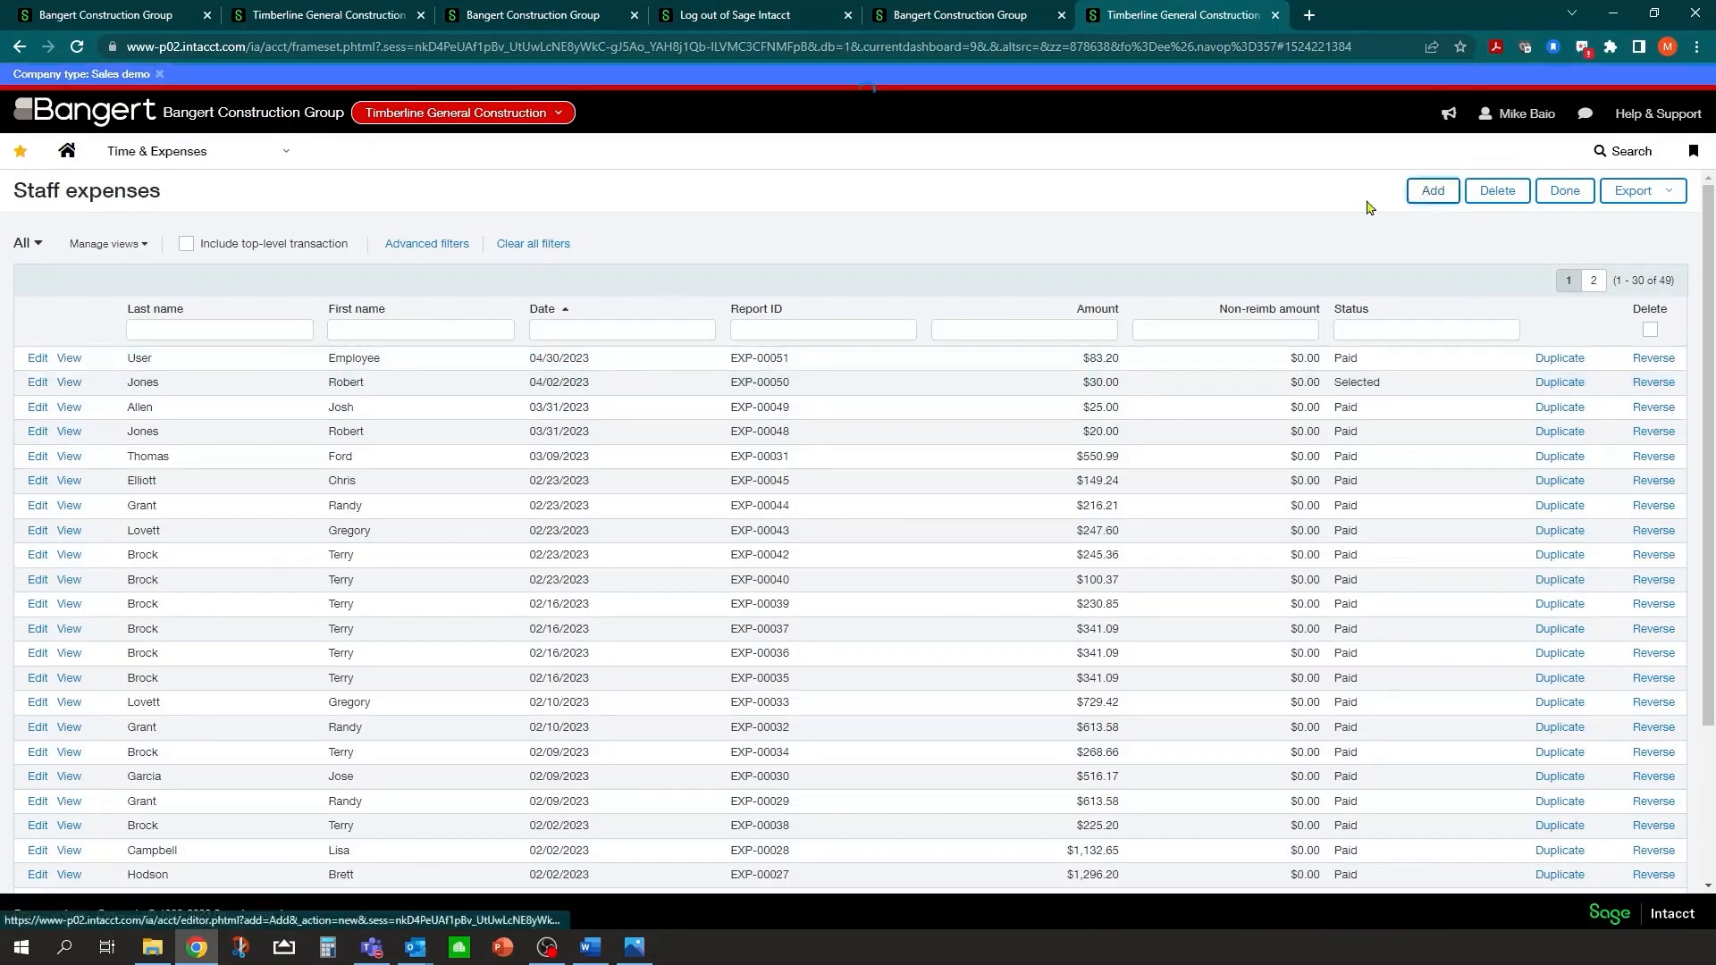
pyautogui.click(292, 300)
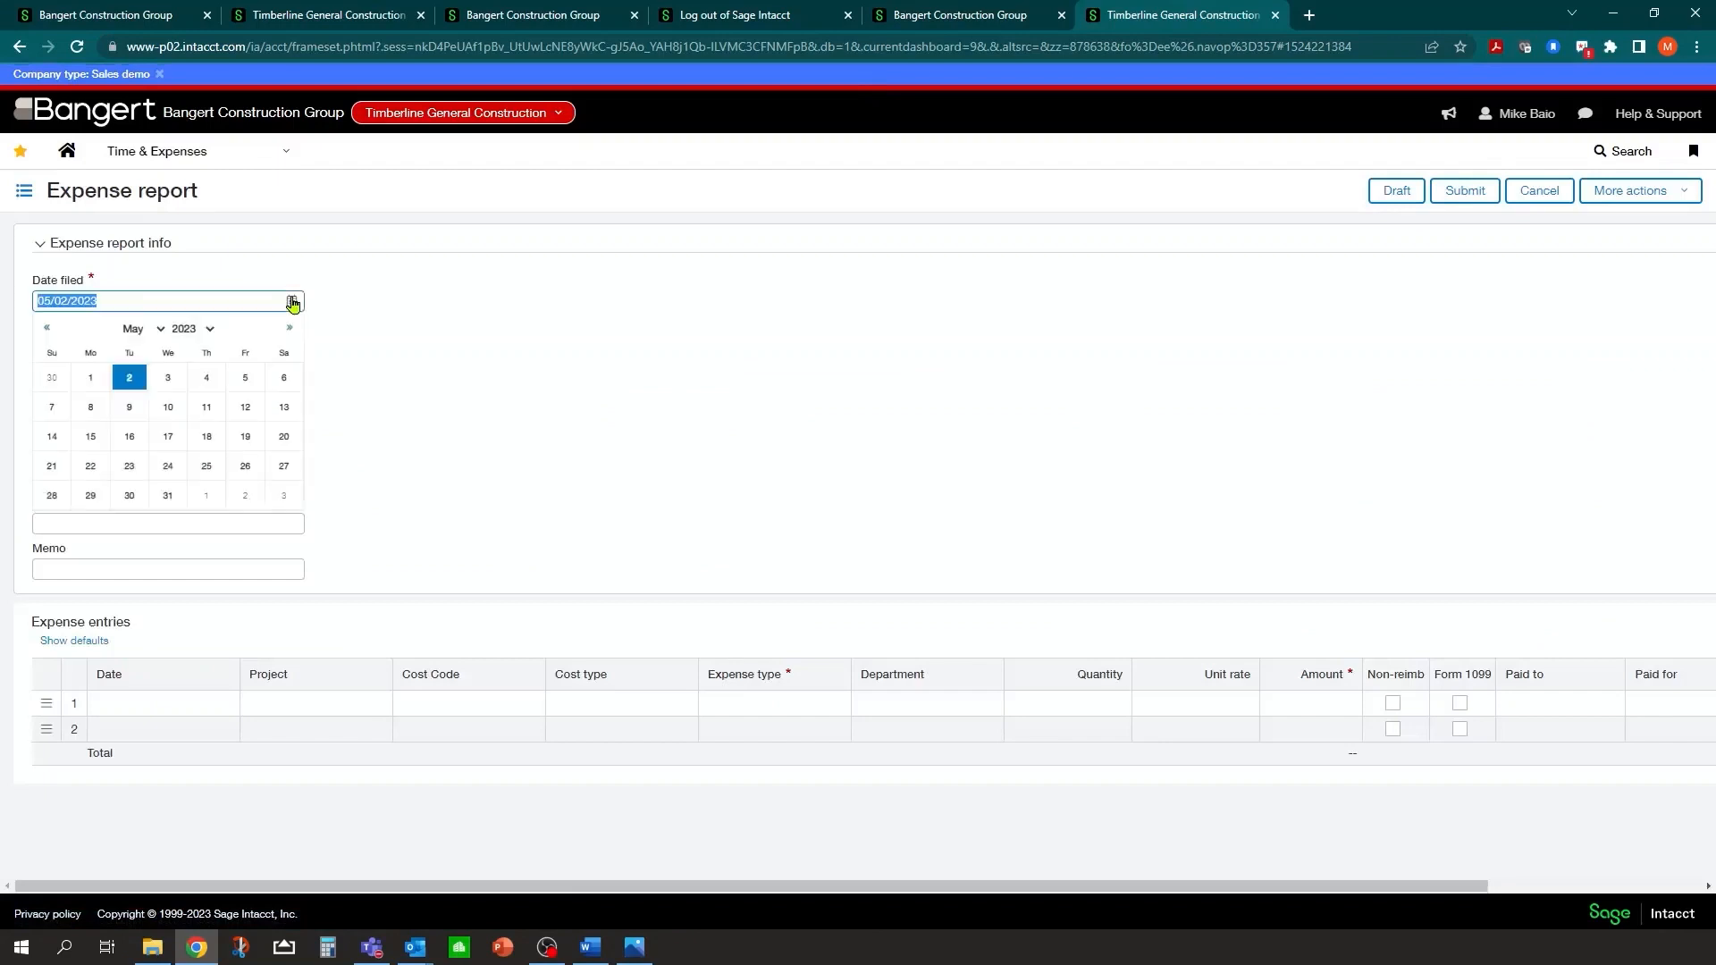
pyautogui.click(54, 378)
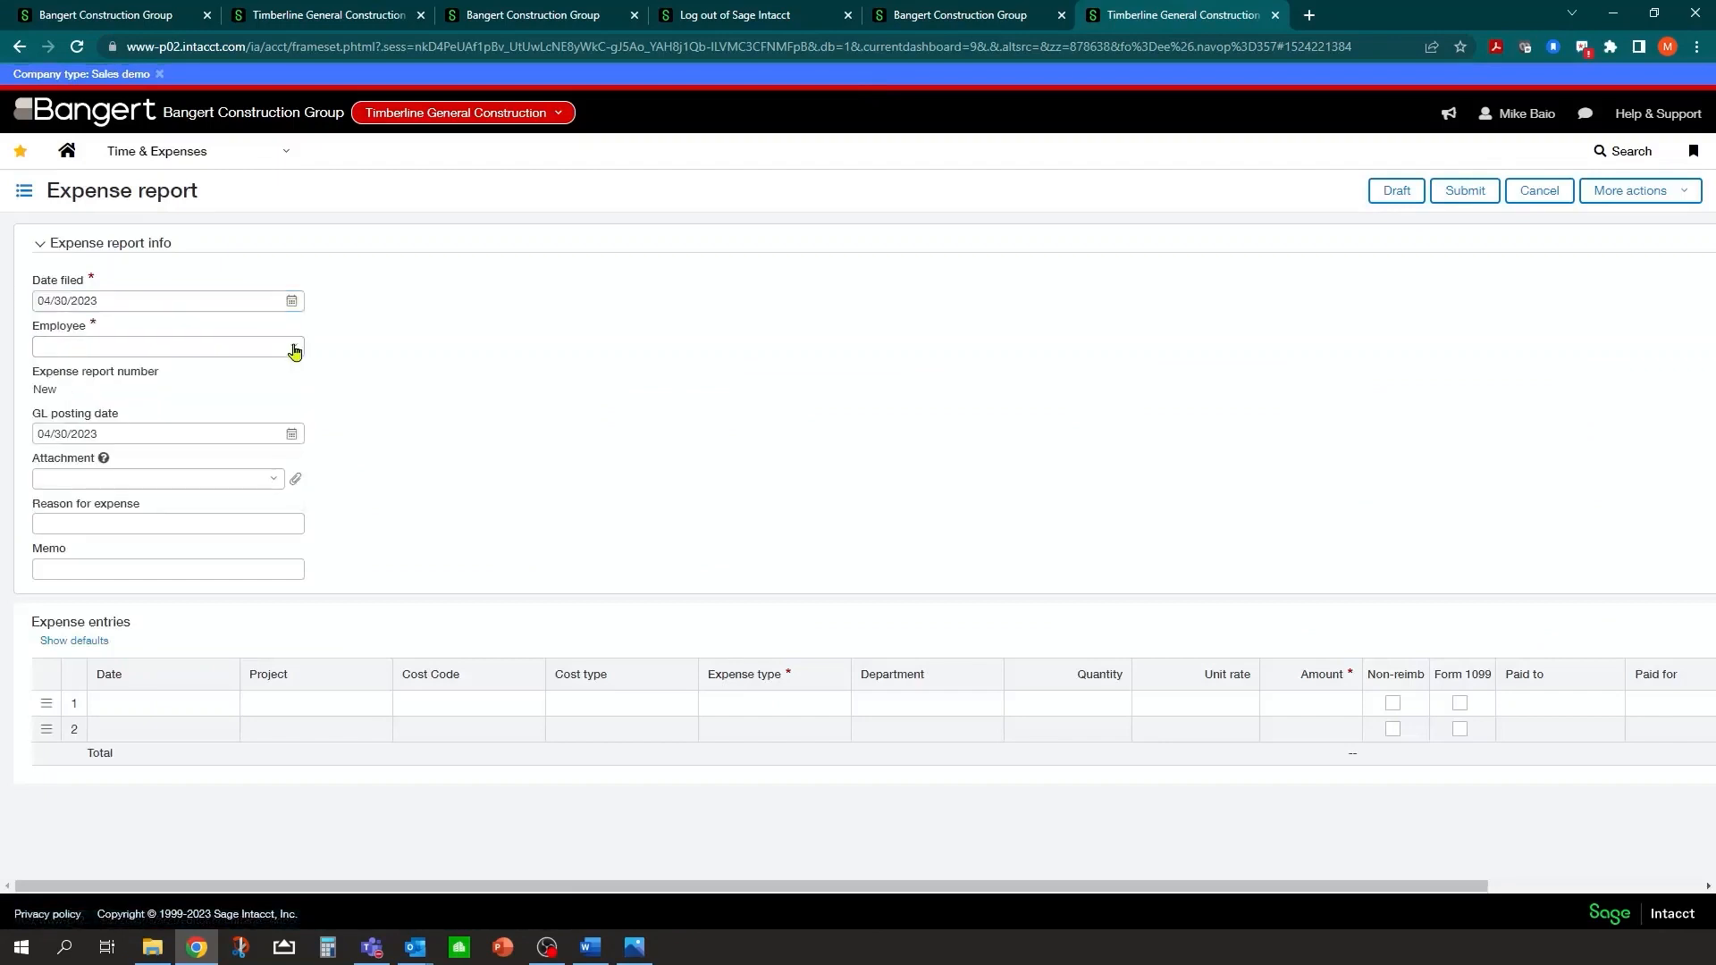
pyautogui.click(293, 347)
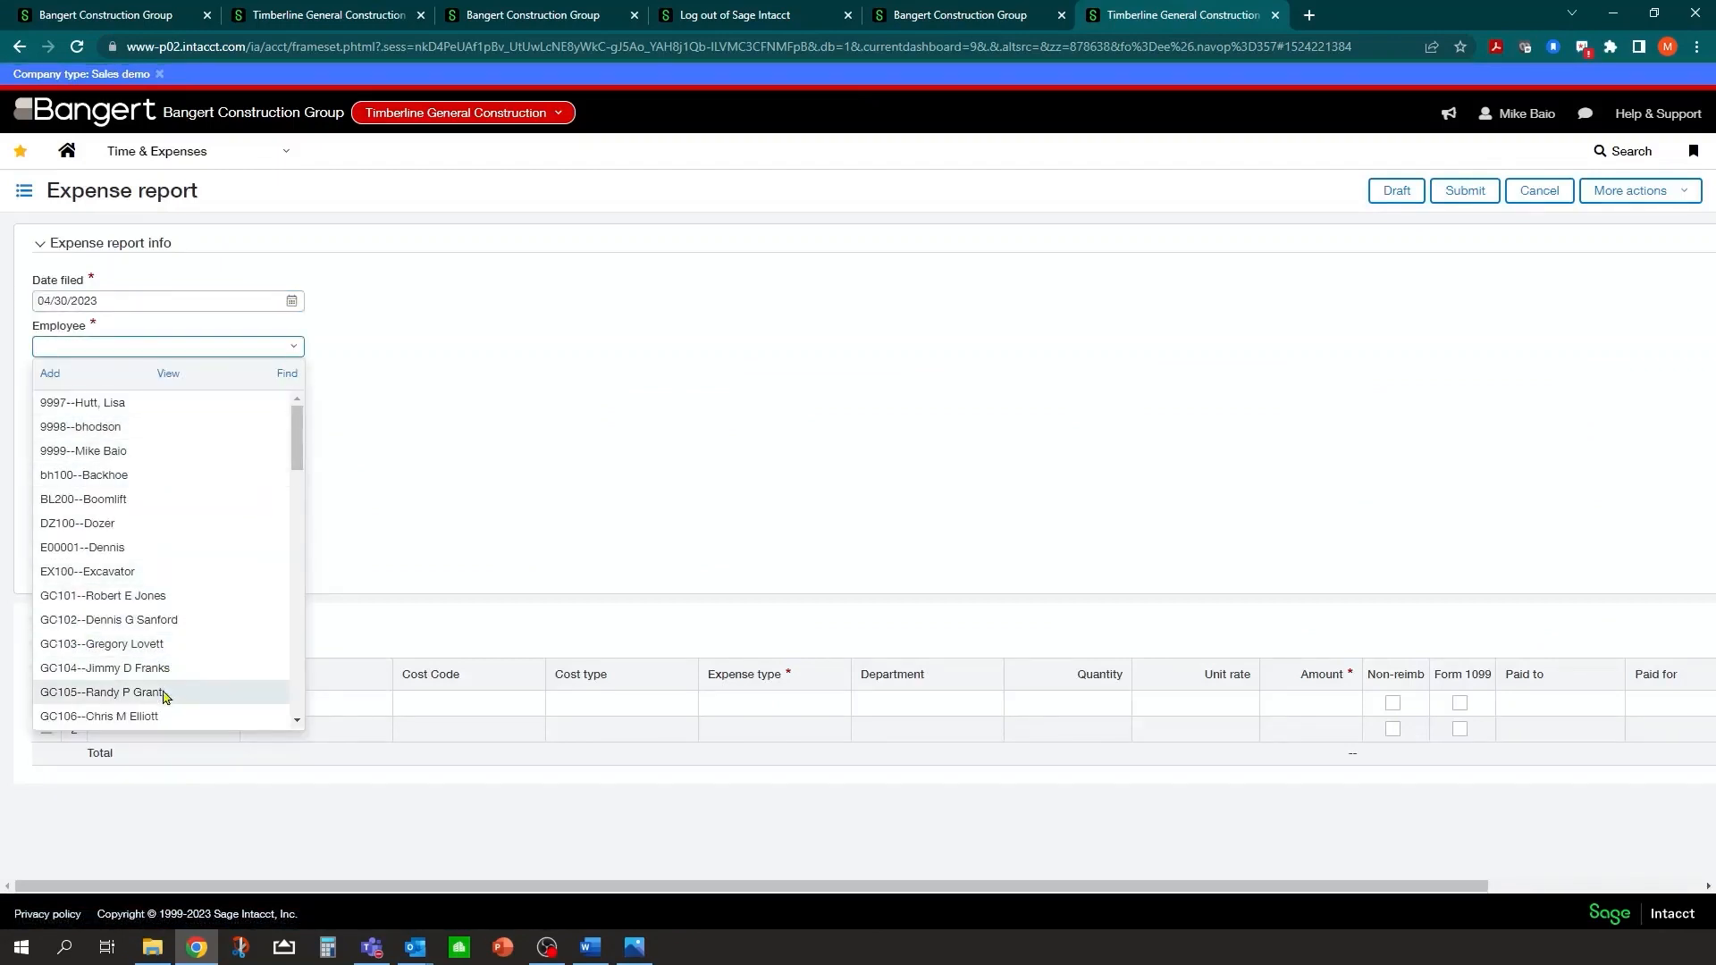
pyautogui.click(164, 597)
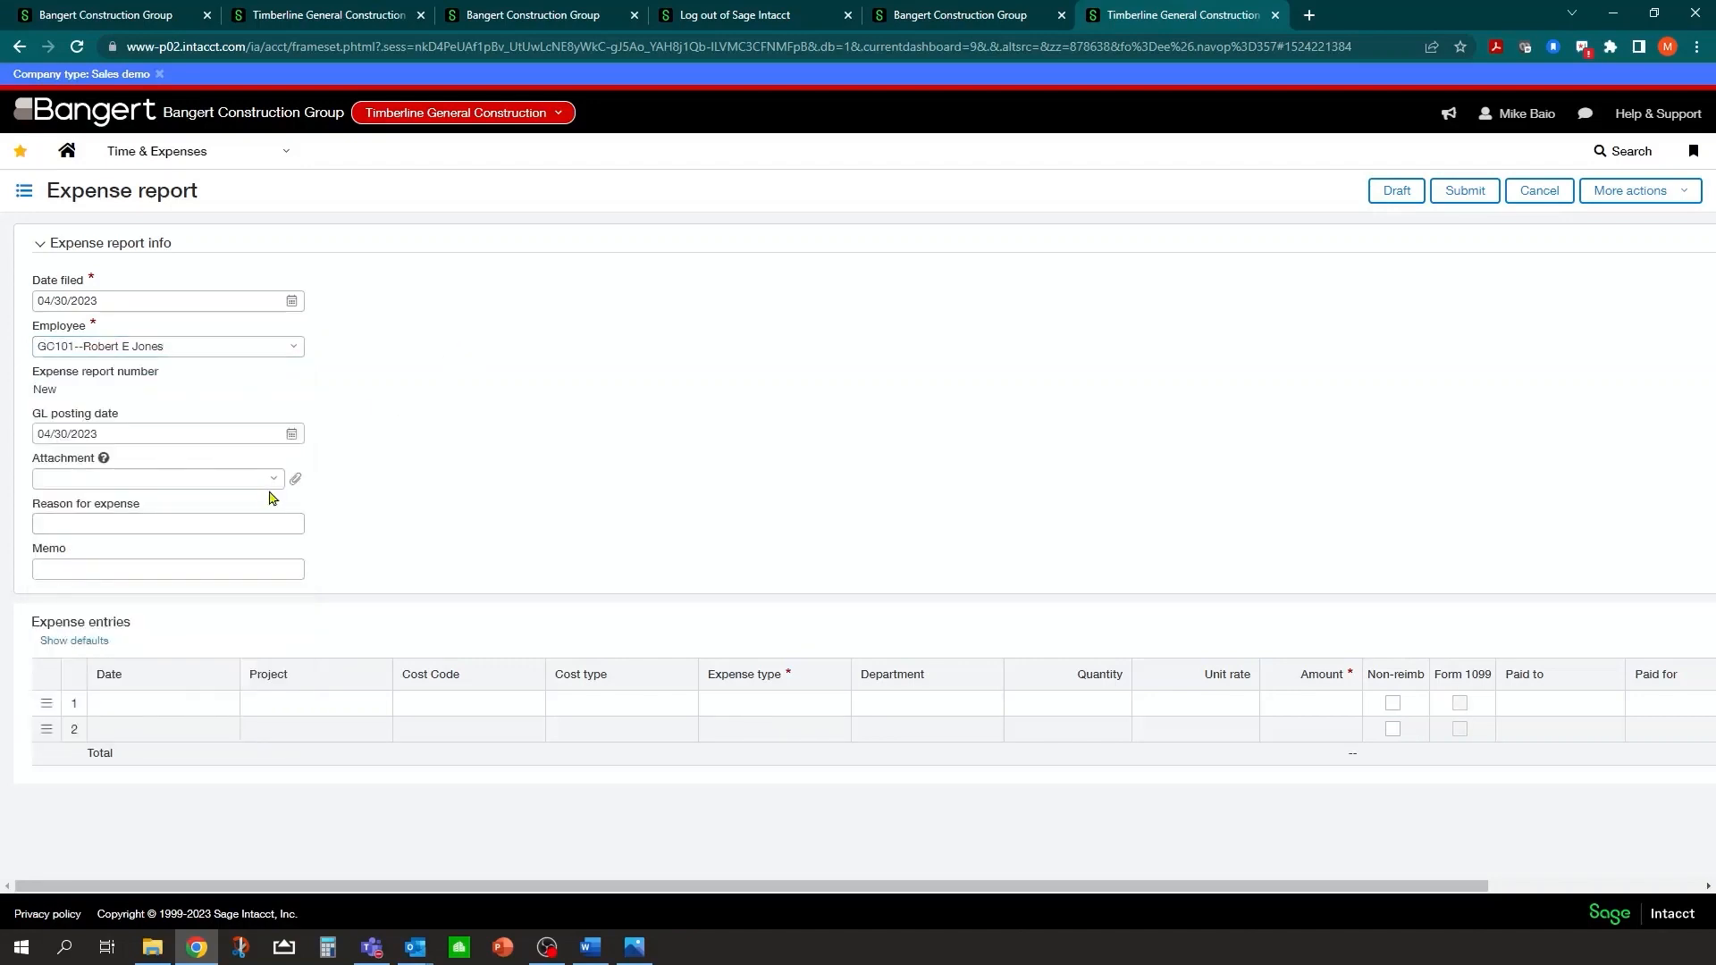
# Step: Enter a 04/30/2023 Meals expense of 56.00 for department 10--Construction and submit the expense report
pyautogui.click(153, 708)
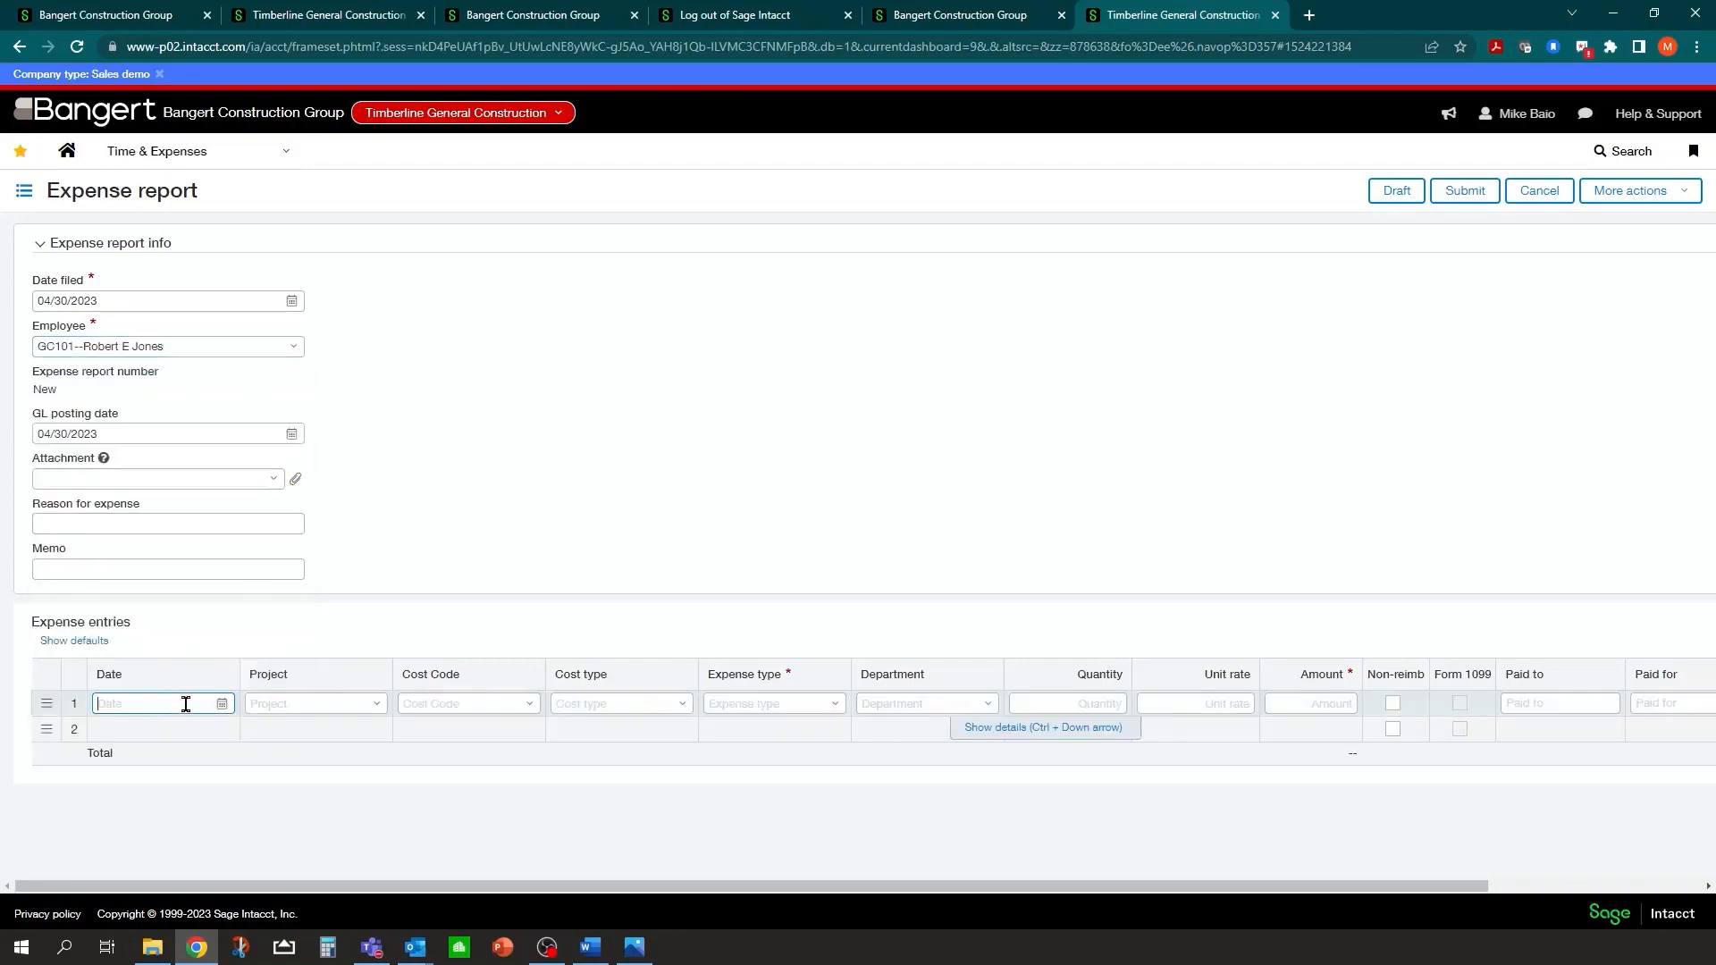
pyautogui.click(222, 705)
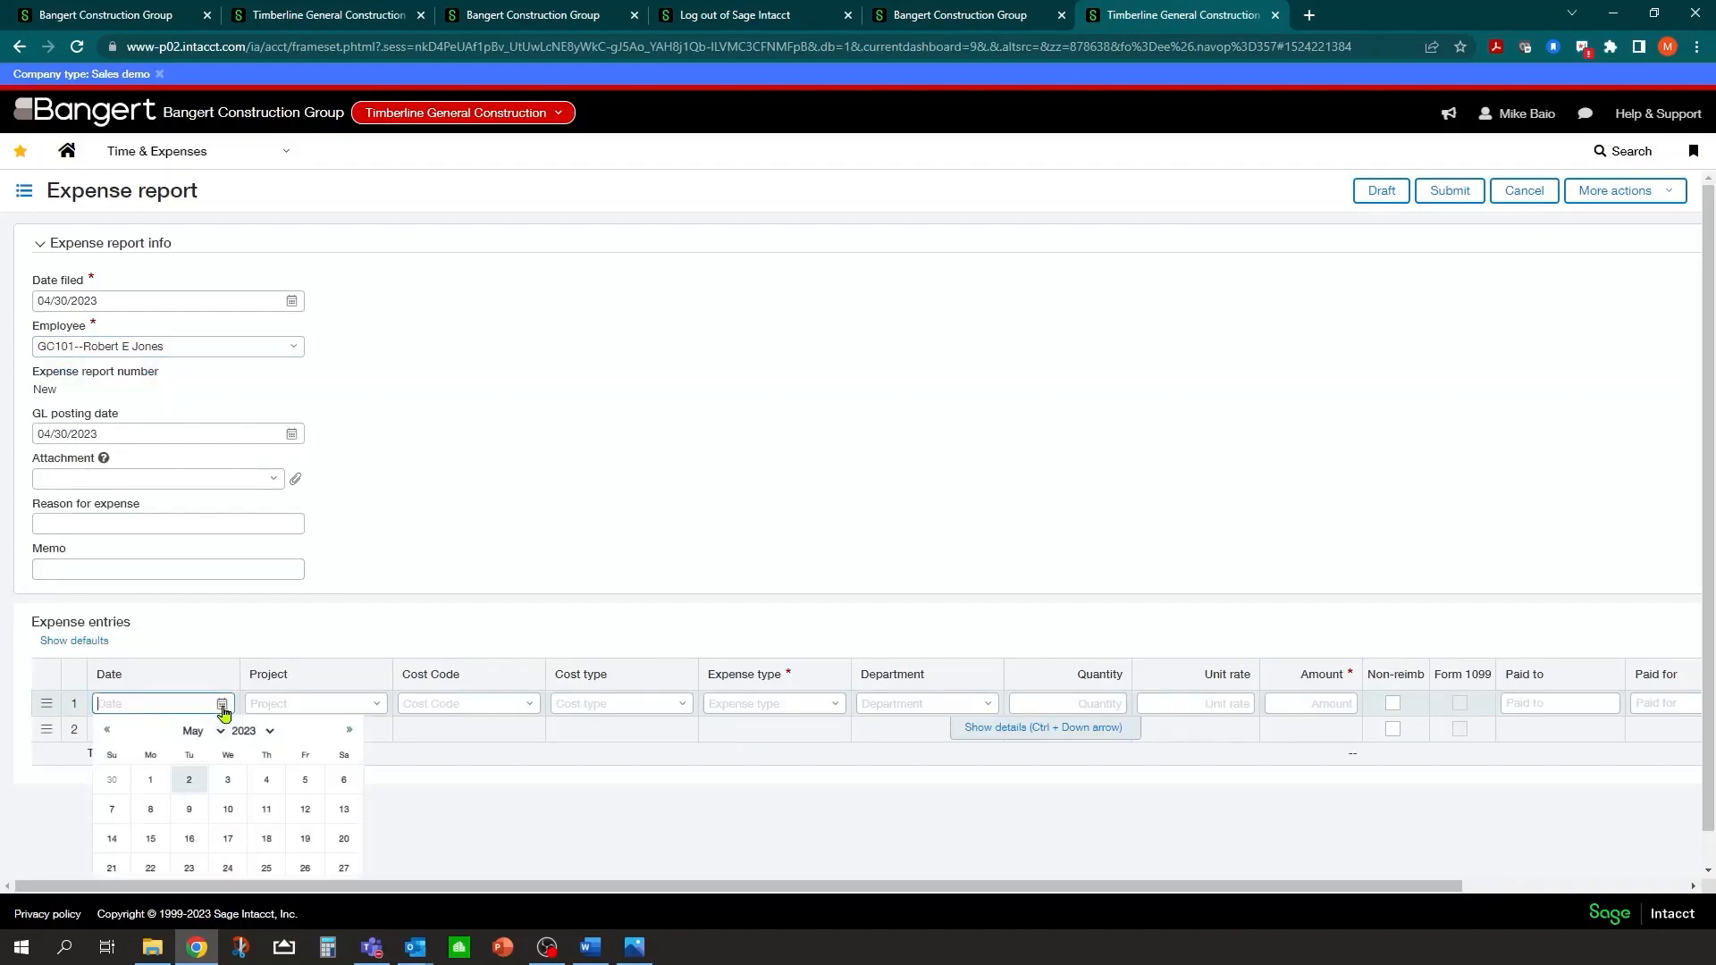
pyautogui.click(105, 779)
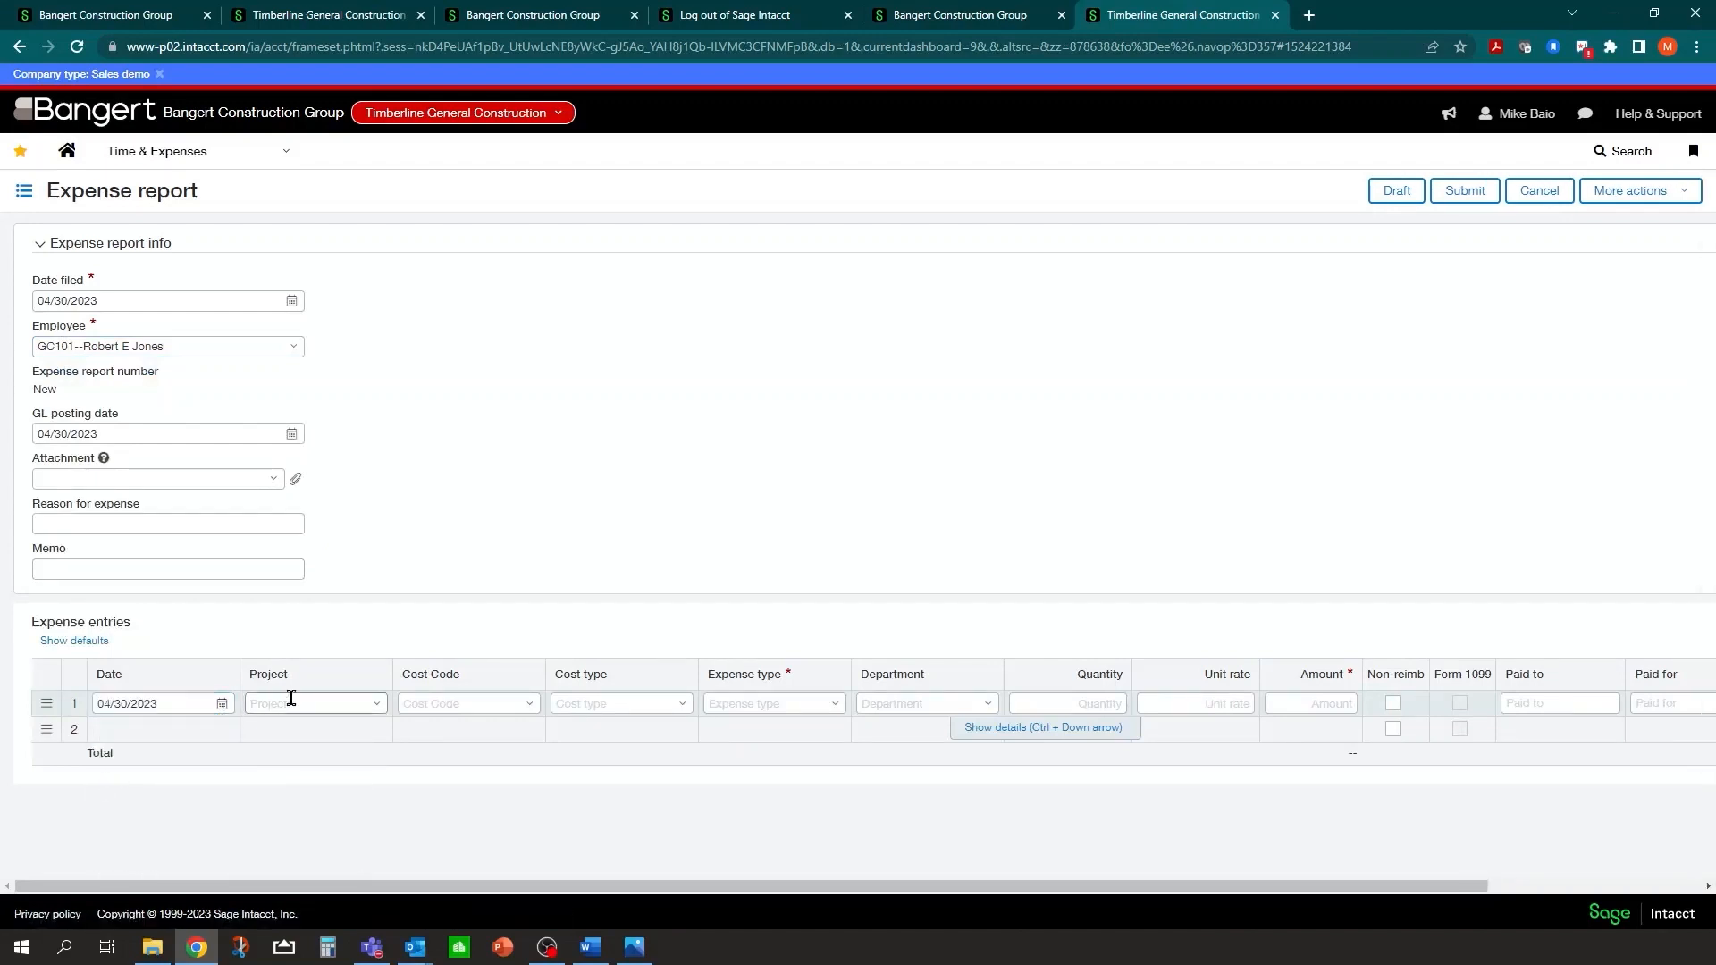
pyautogui.click(822, 702)
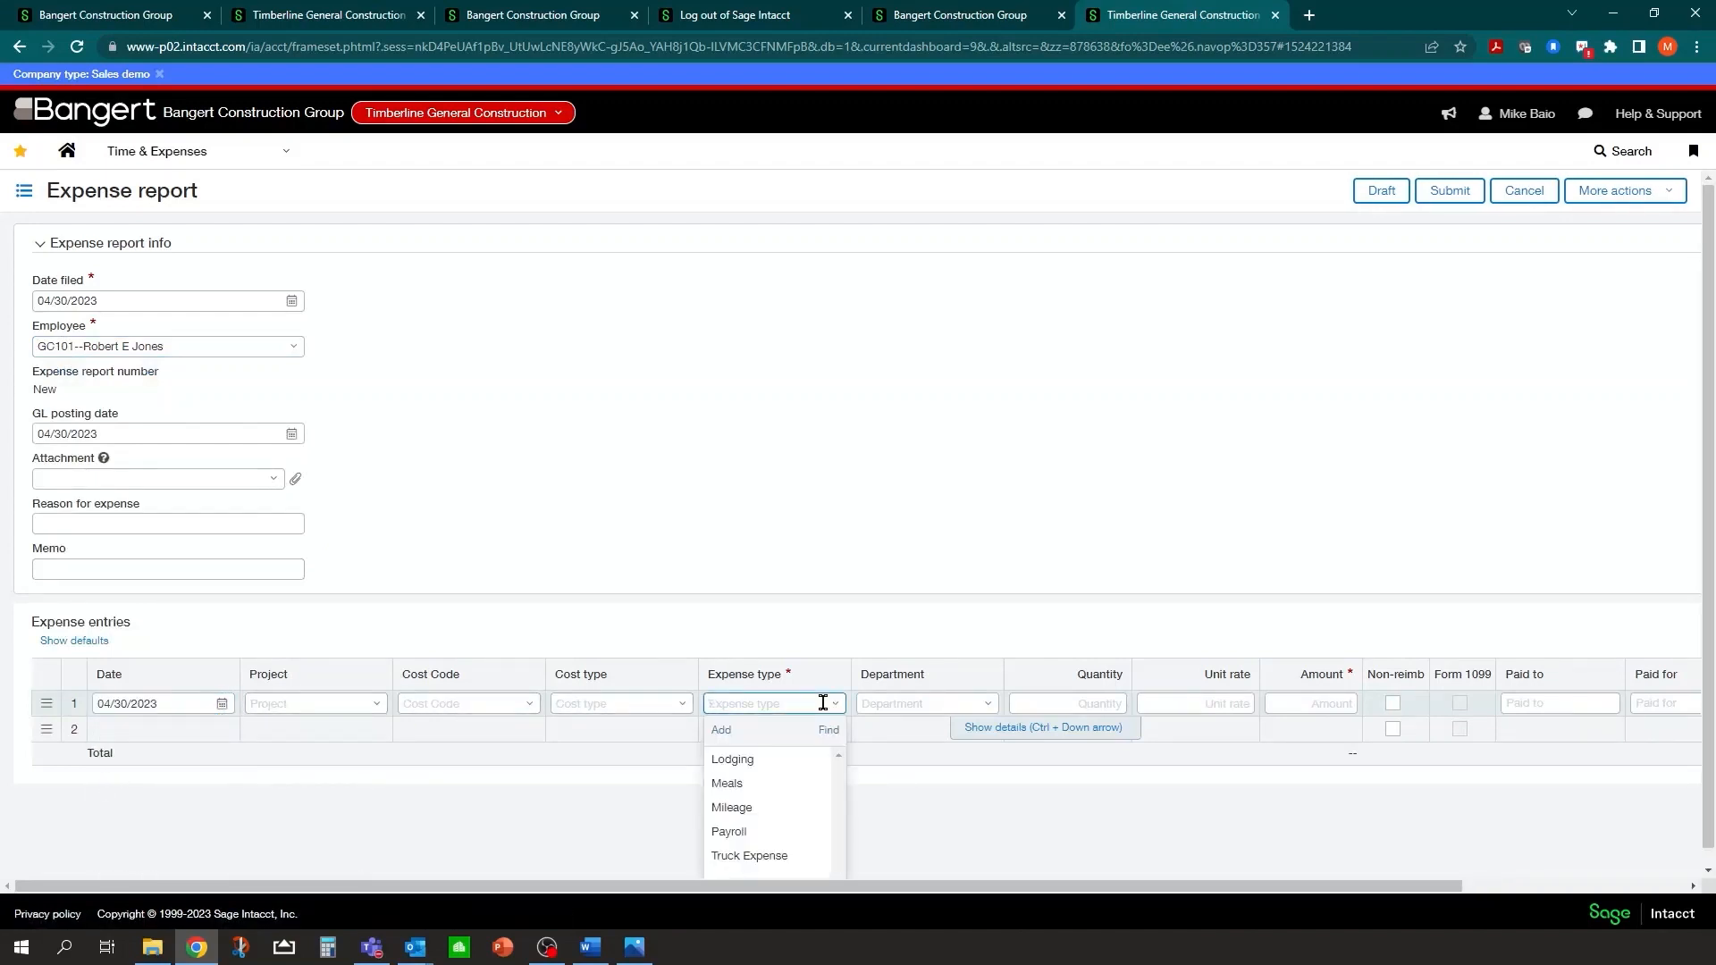
pyautogui.click(747, 783)
pyautogui.click(944, 703)
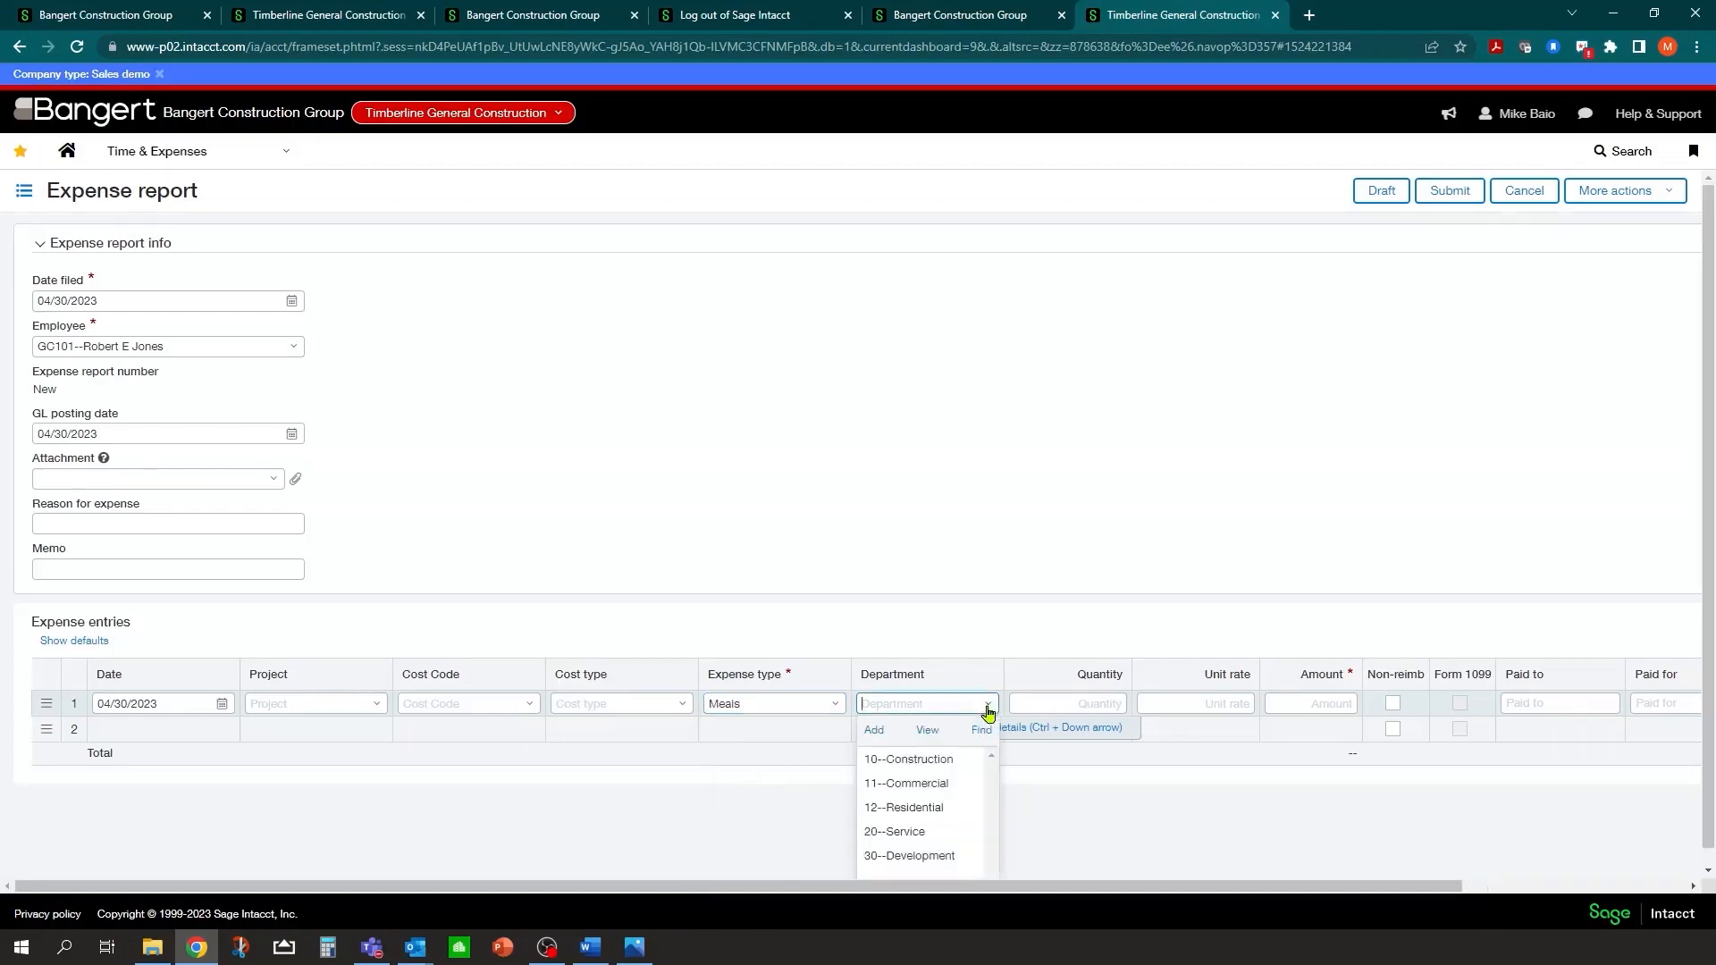
pyautogui.click(912, 759)
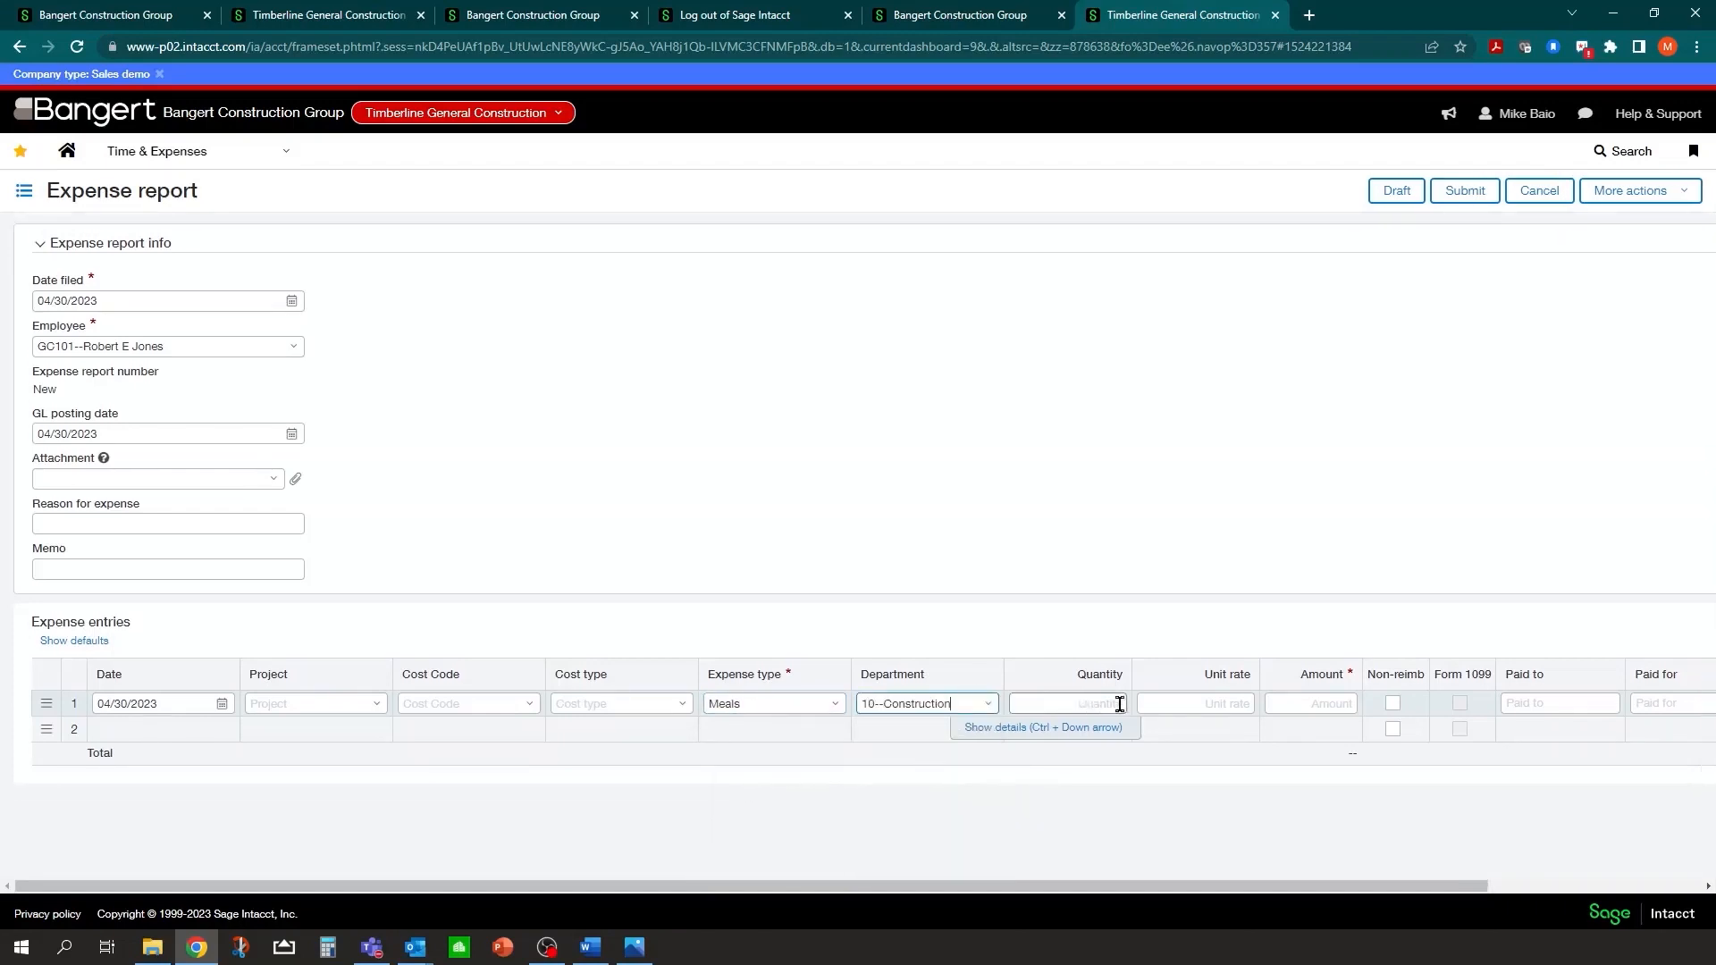
pyautogui.click(1287, 702)
pyautogui.press('Tab')
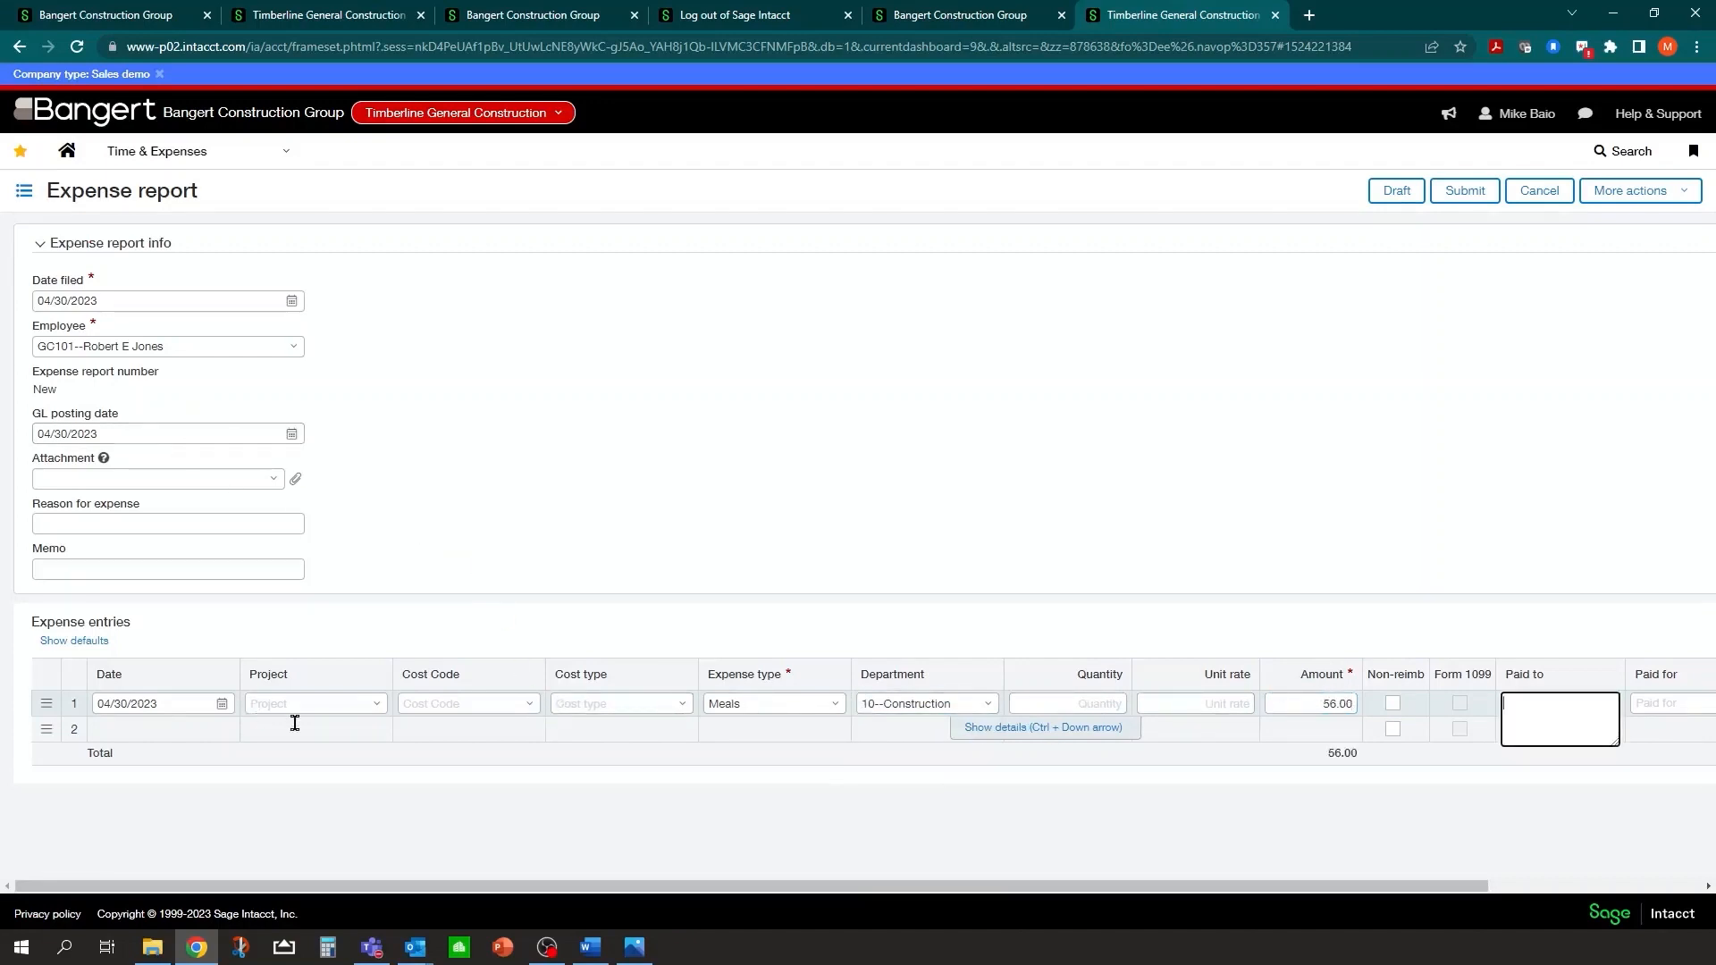
pyautogui.click(1463, 192)
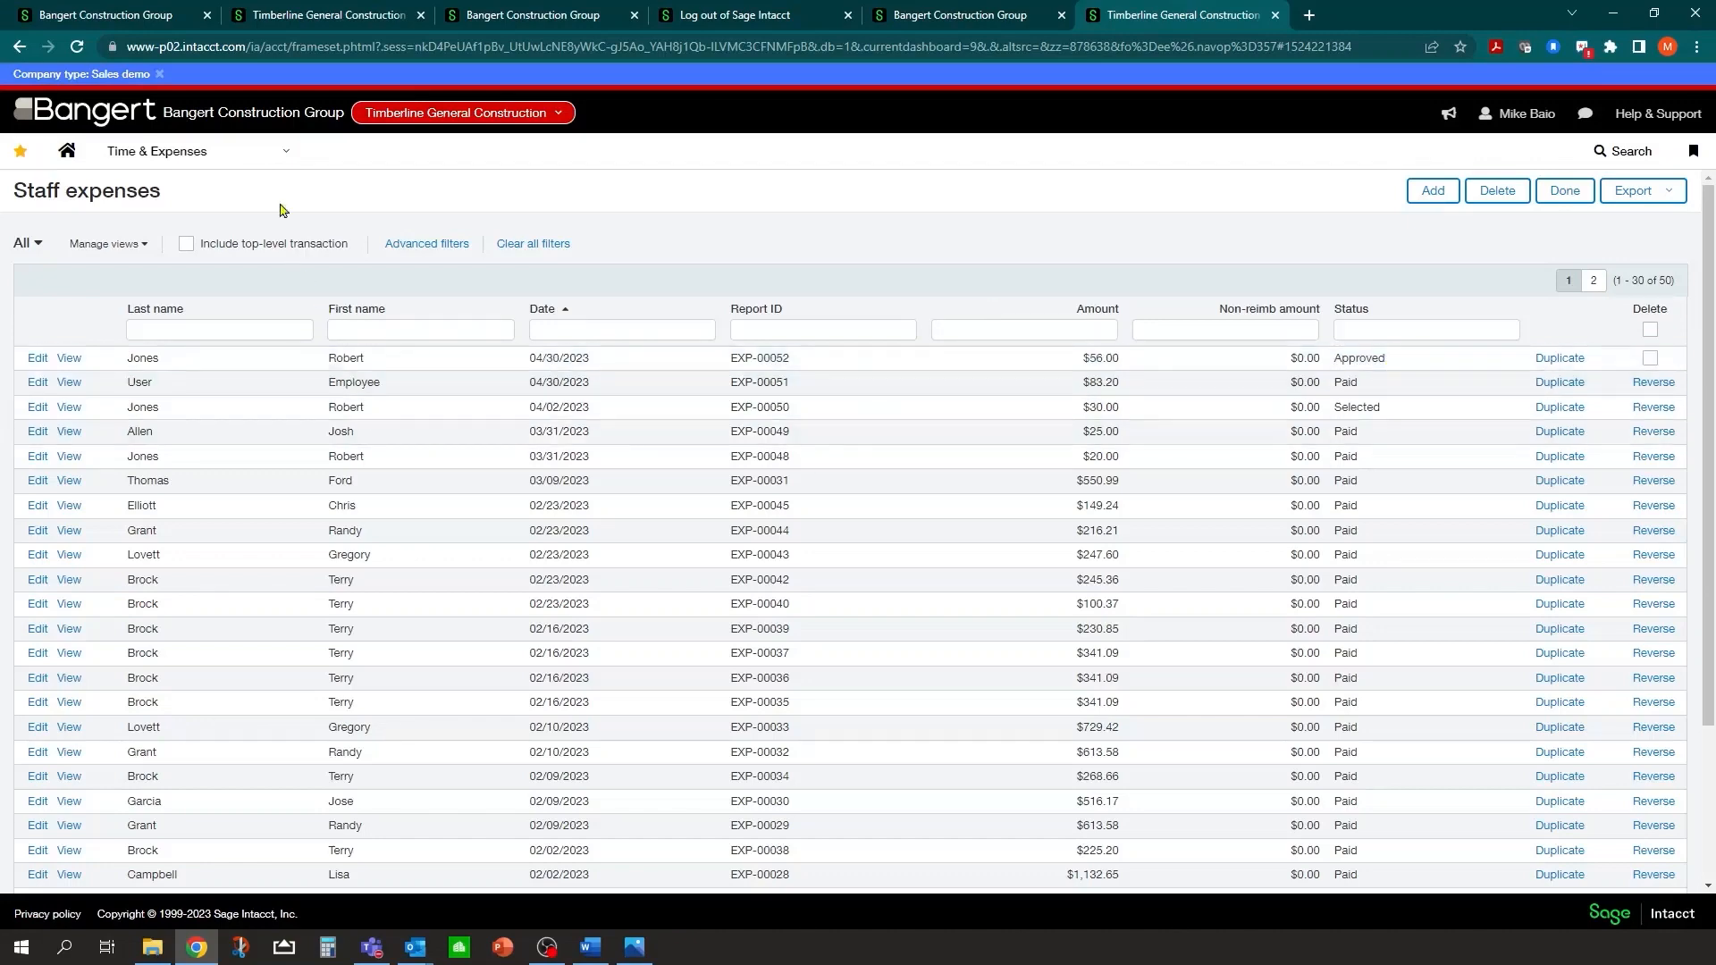
# Step: Open Select expenses to reimburse and list the expense reports with payment method ACH
pyautogui.click(277, 157)
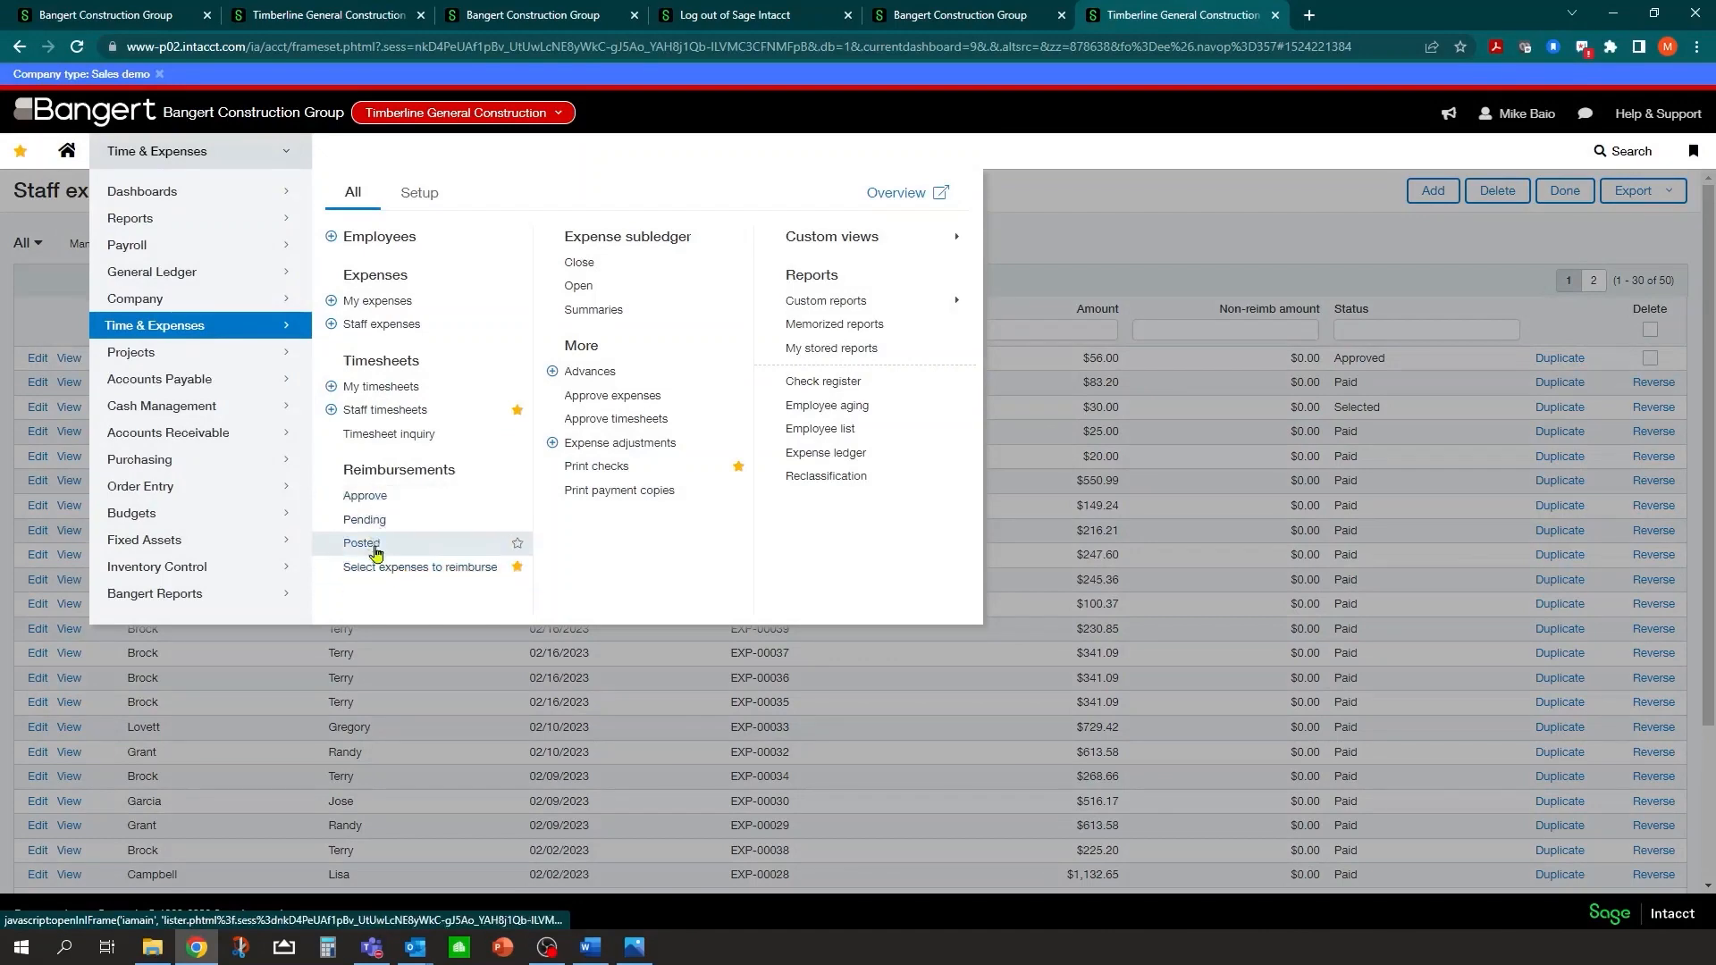
pyautogui.click(412, 578)
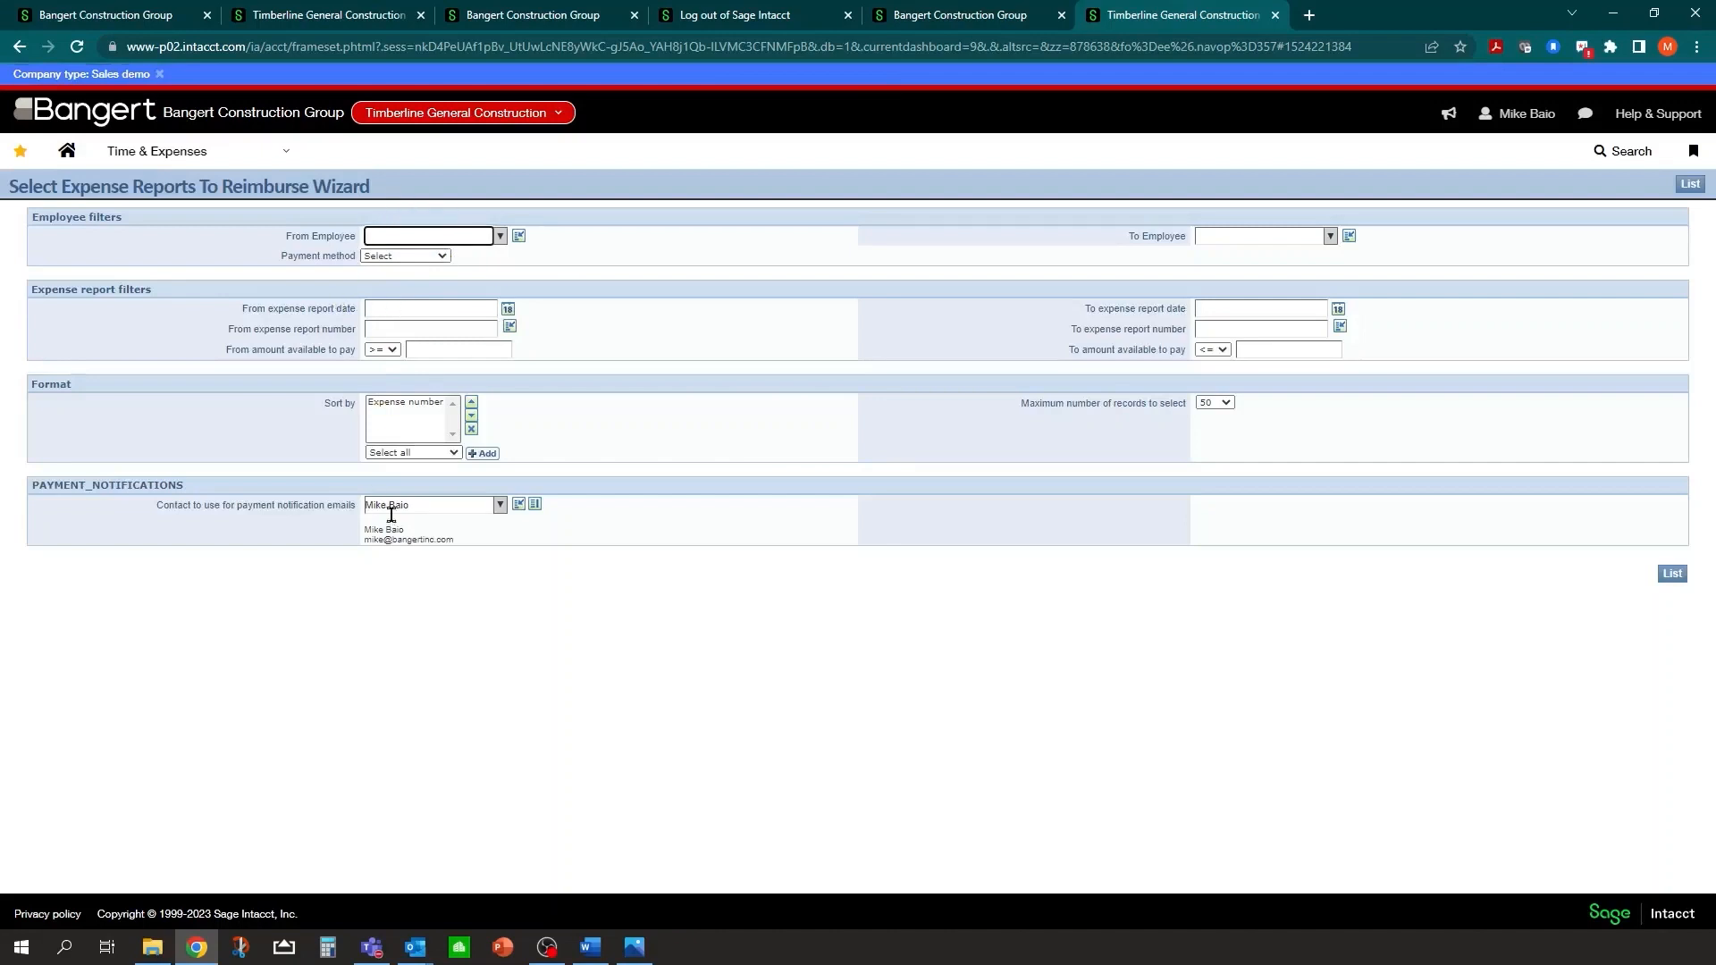
pyautogui.click(441, 257)
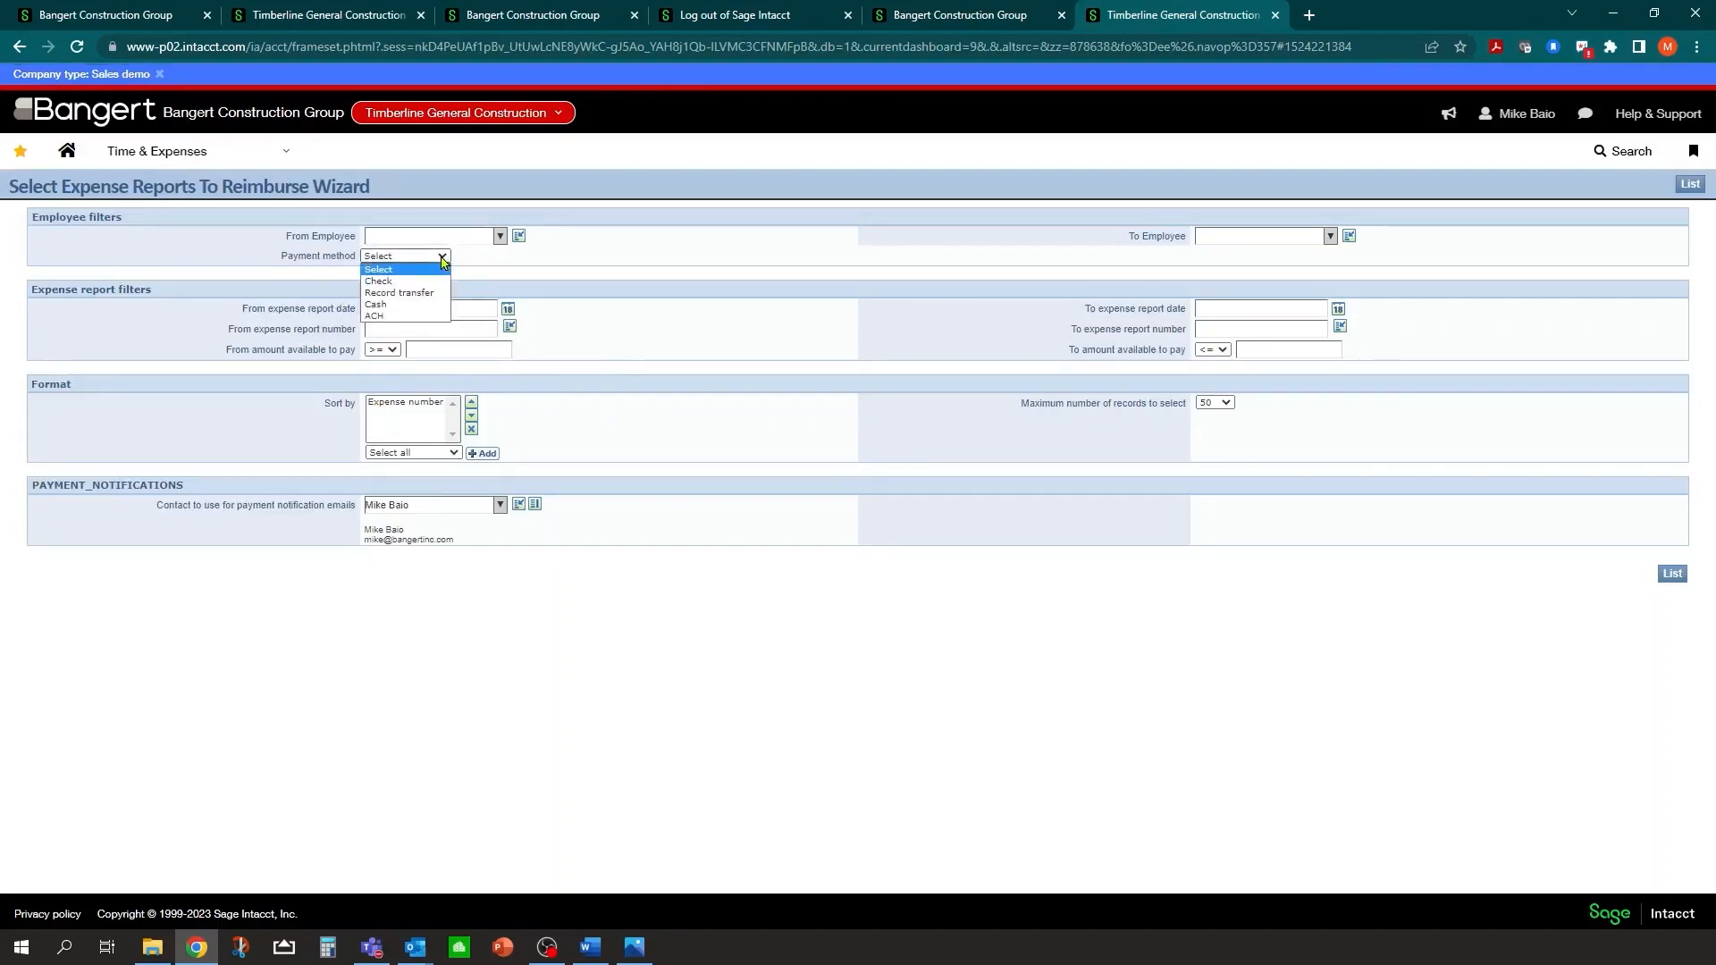
pyautogui.click(382, 318)
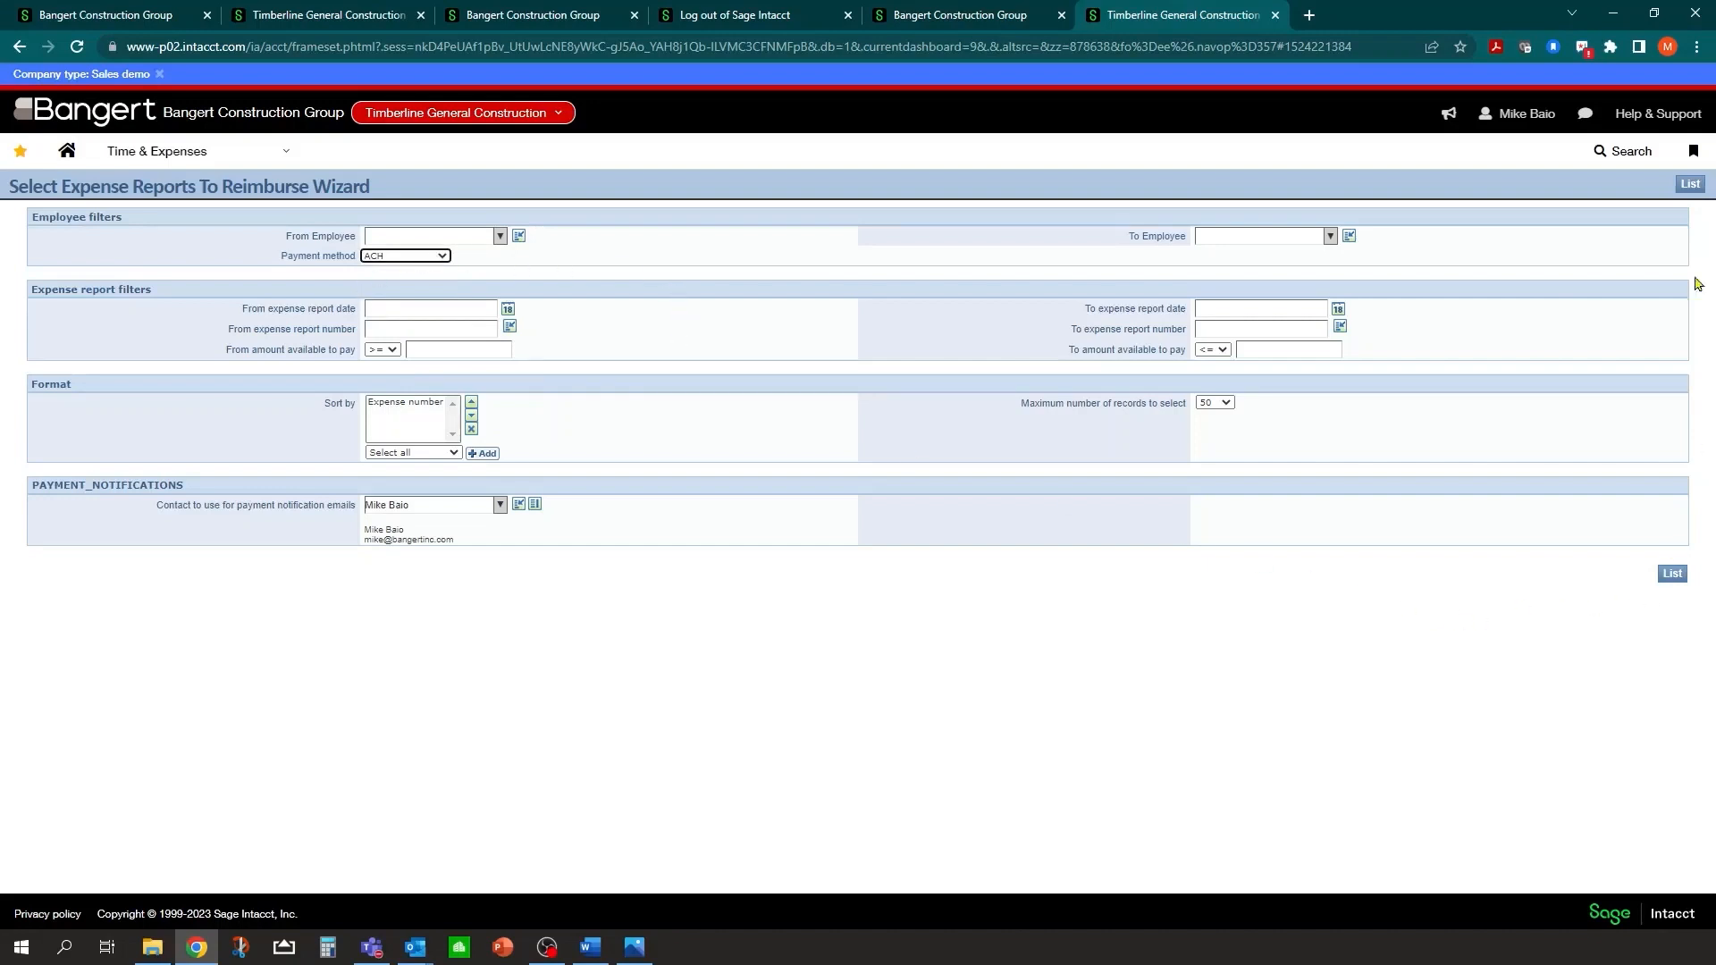
pyautogui.click(1699, 185)
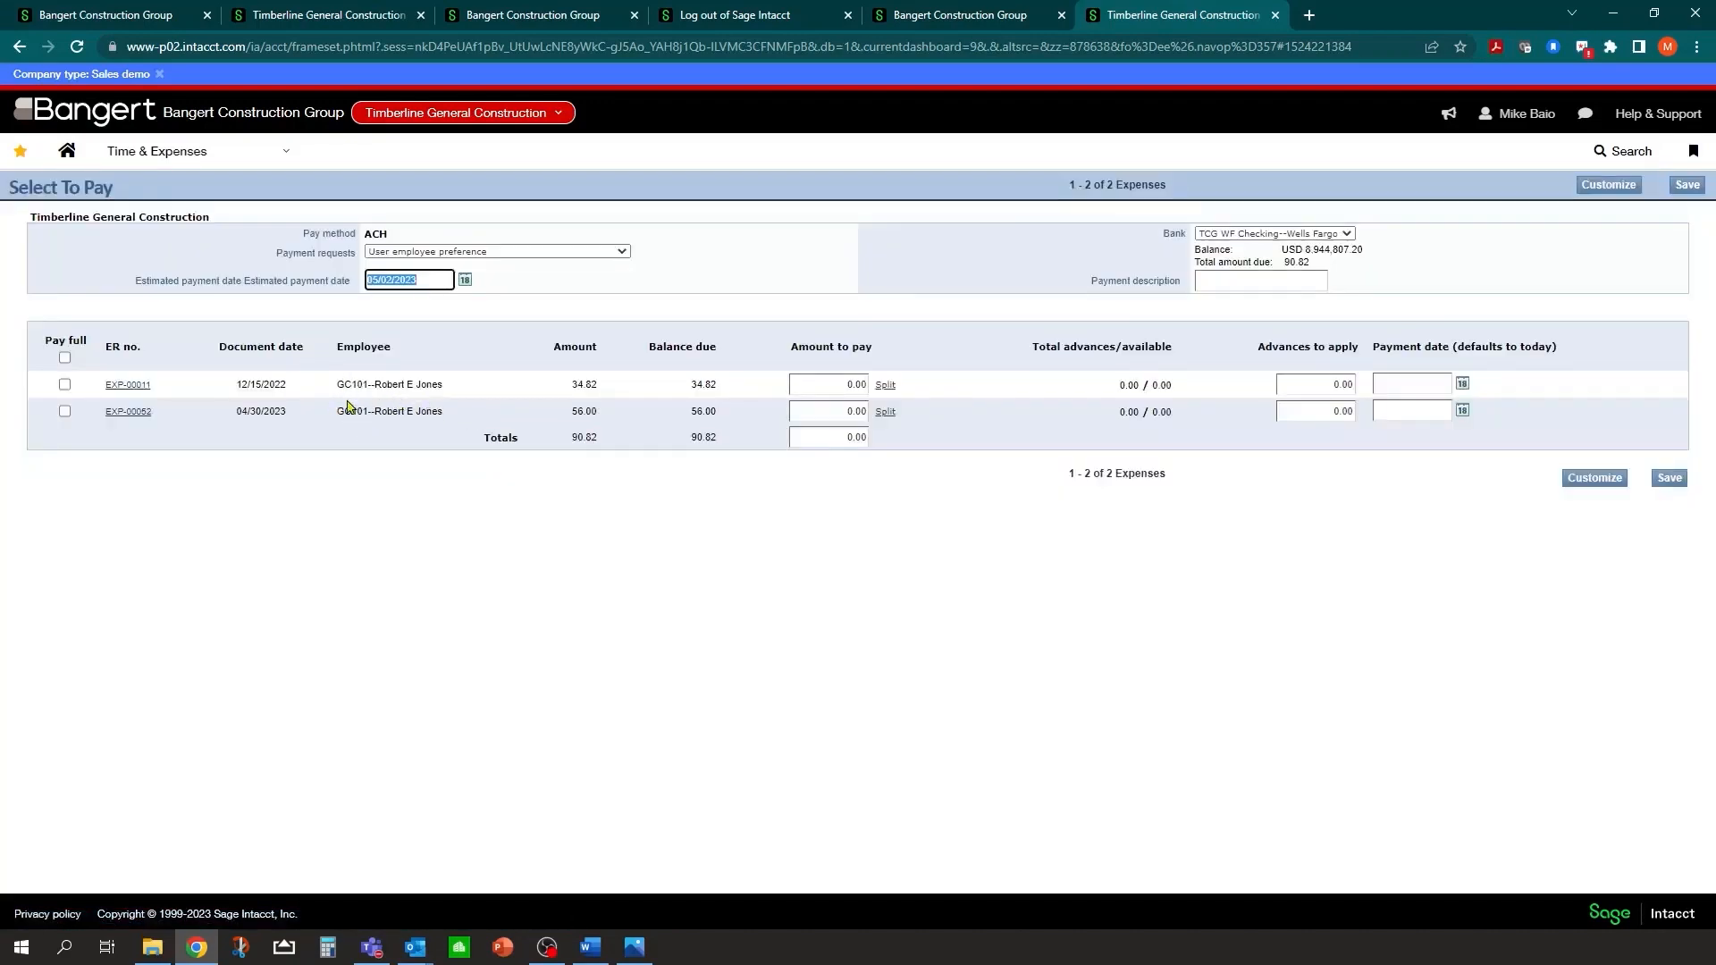
# Step: Mark both listed expenses to be paid in full with an estimated payment date of 04/30/2023, and save the selection
pyautogui.click(64, 412)
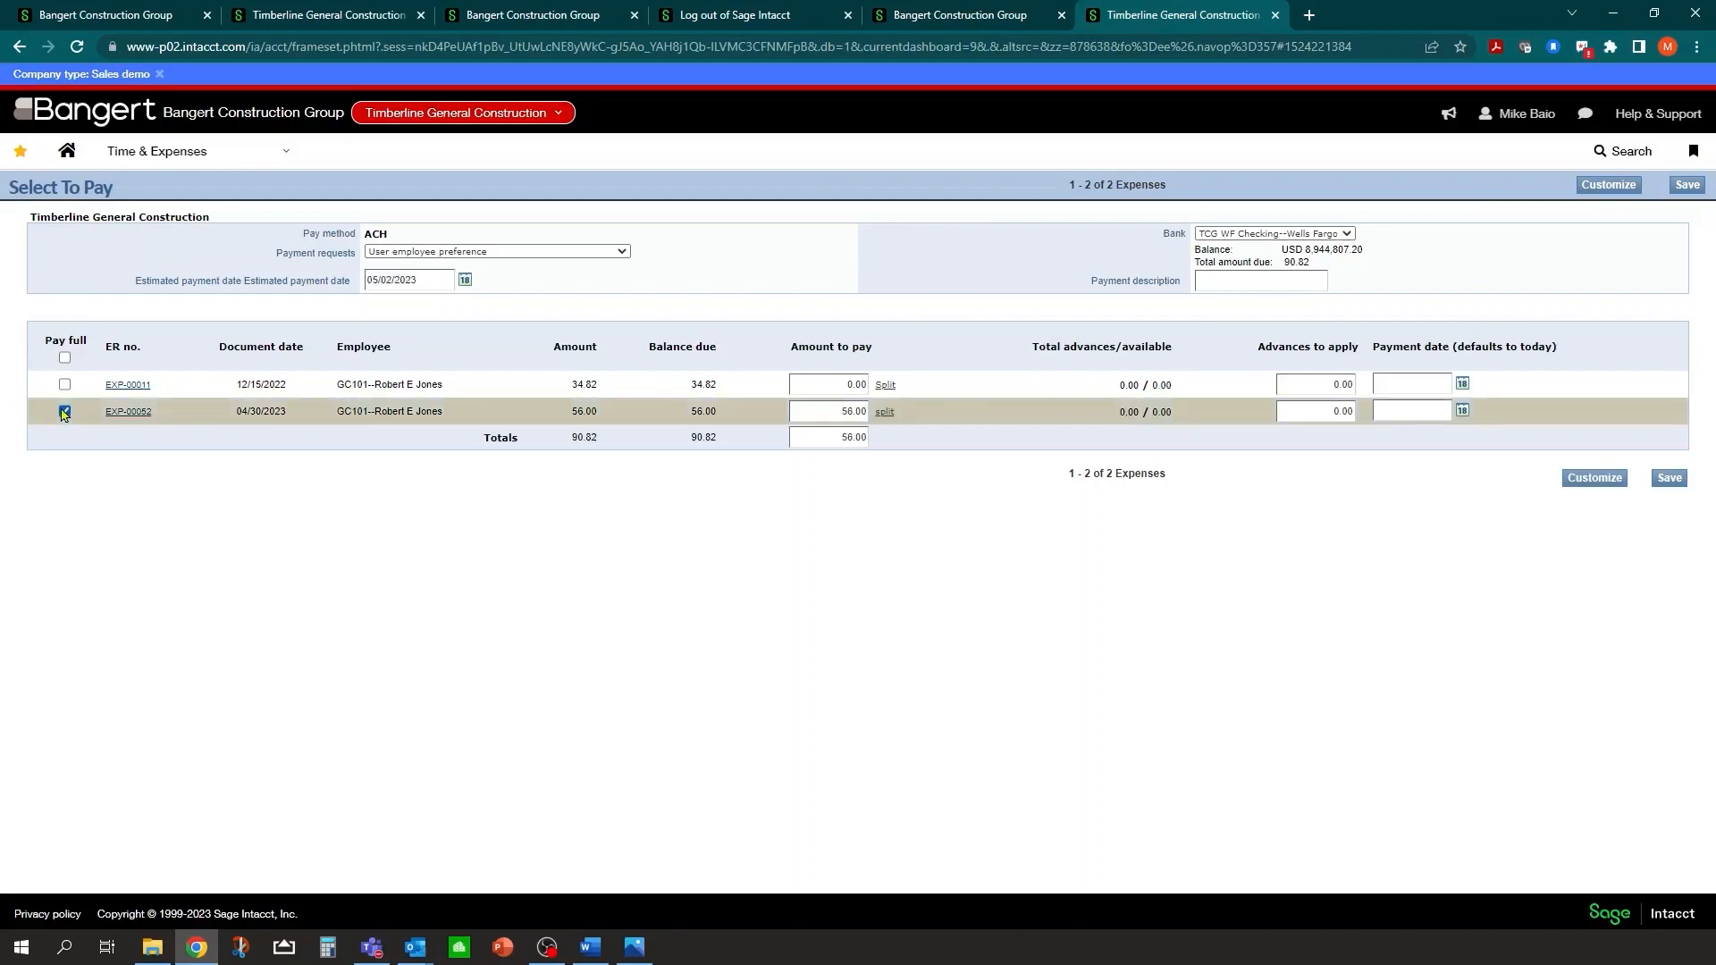
pyautogui.click(465, 279)
pyautogui.click(381, 348)
pyautogui.click(65, 387)
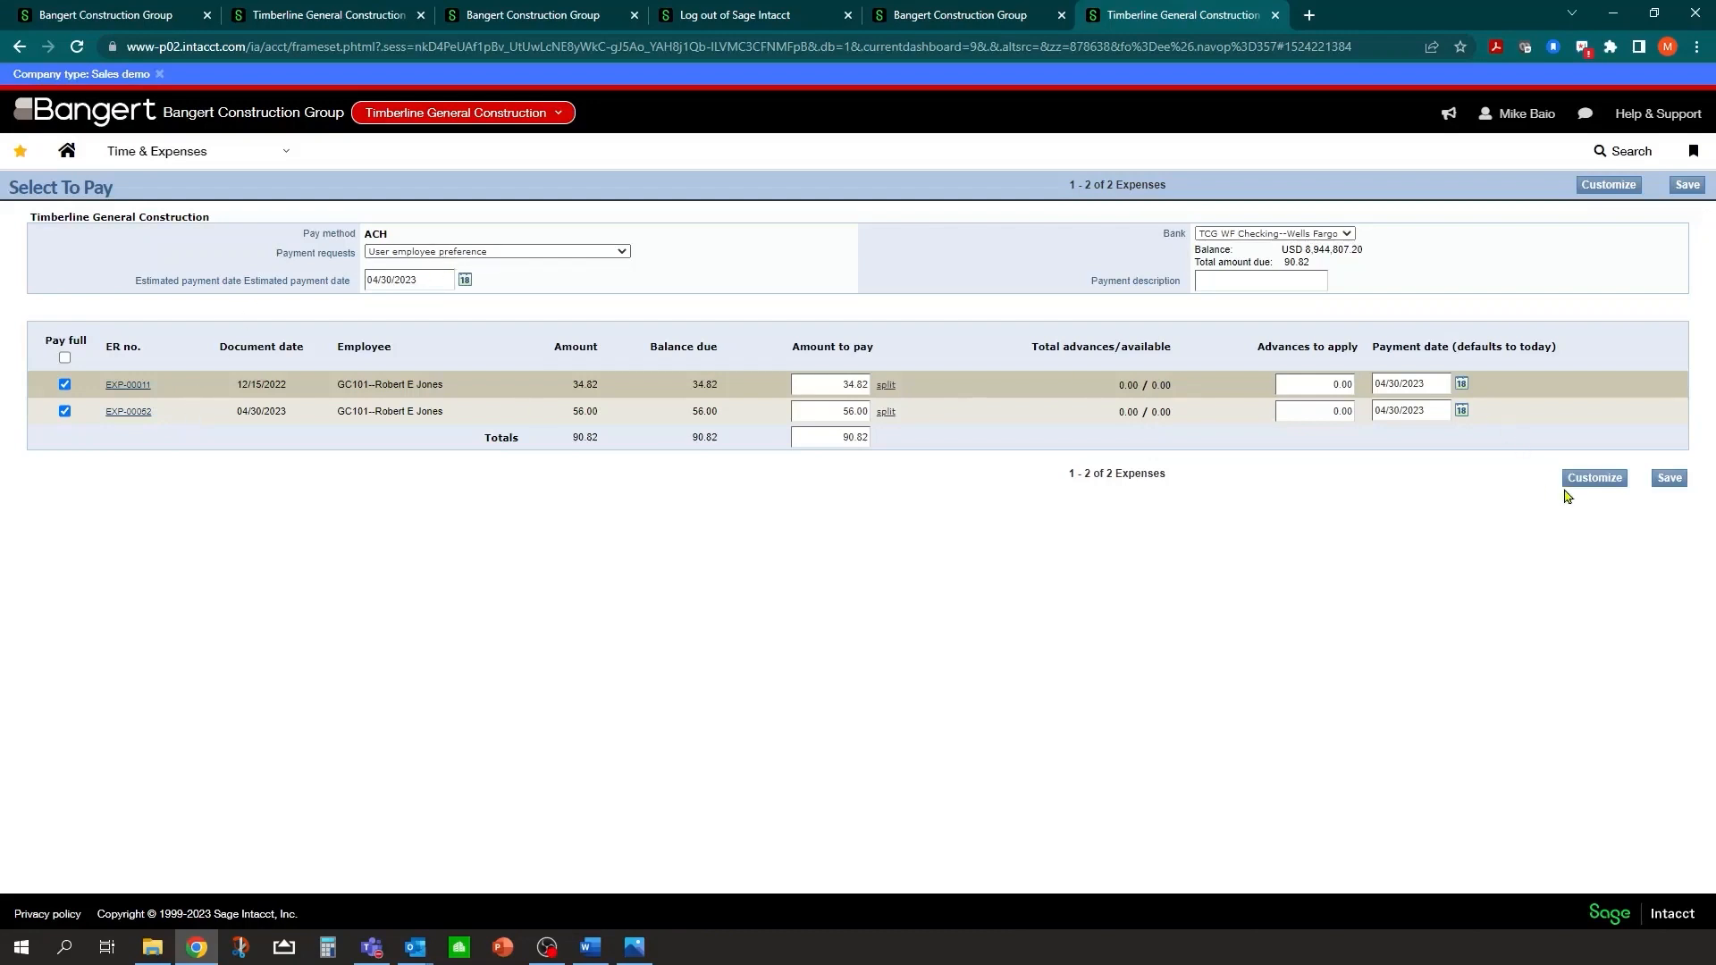
pyautogui.click(1669, 480)
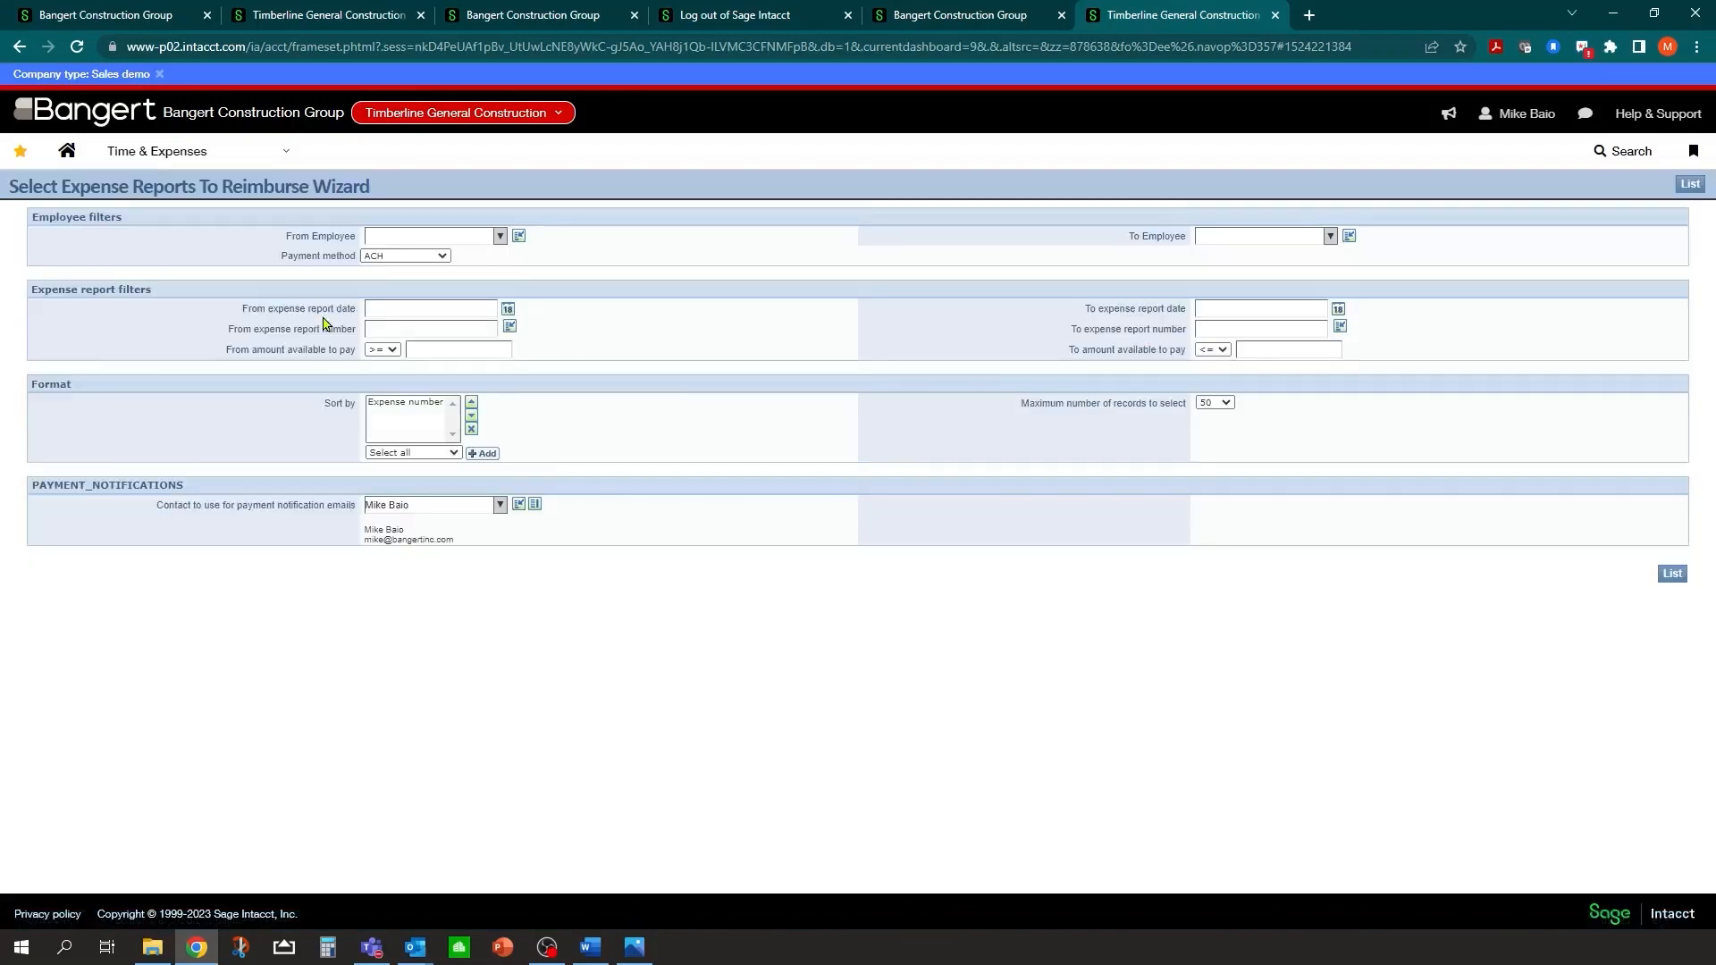
# Step: Open ACH file generation in Cash Management and check the amount of the 04/30/2023 payment
pyautogui.click(196, 151)
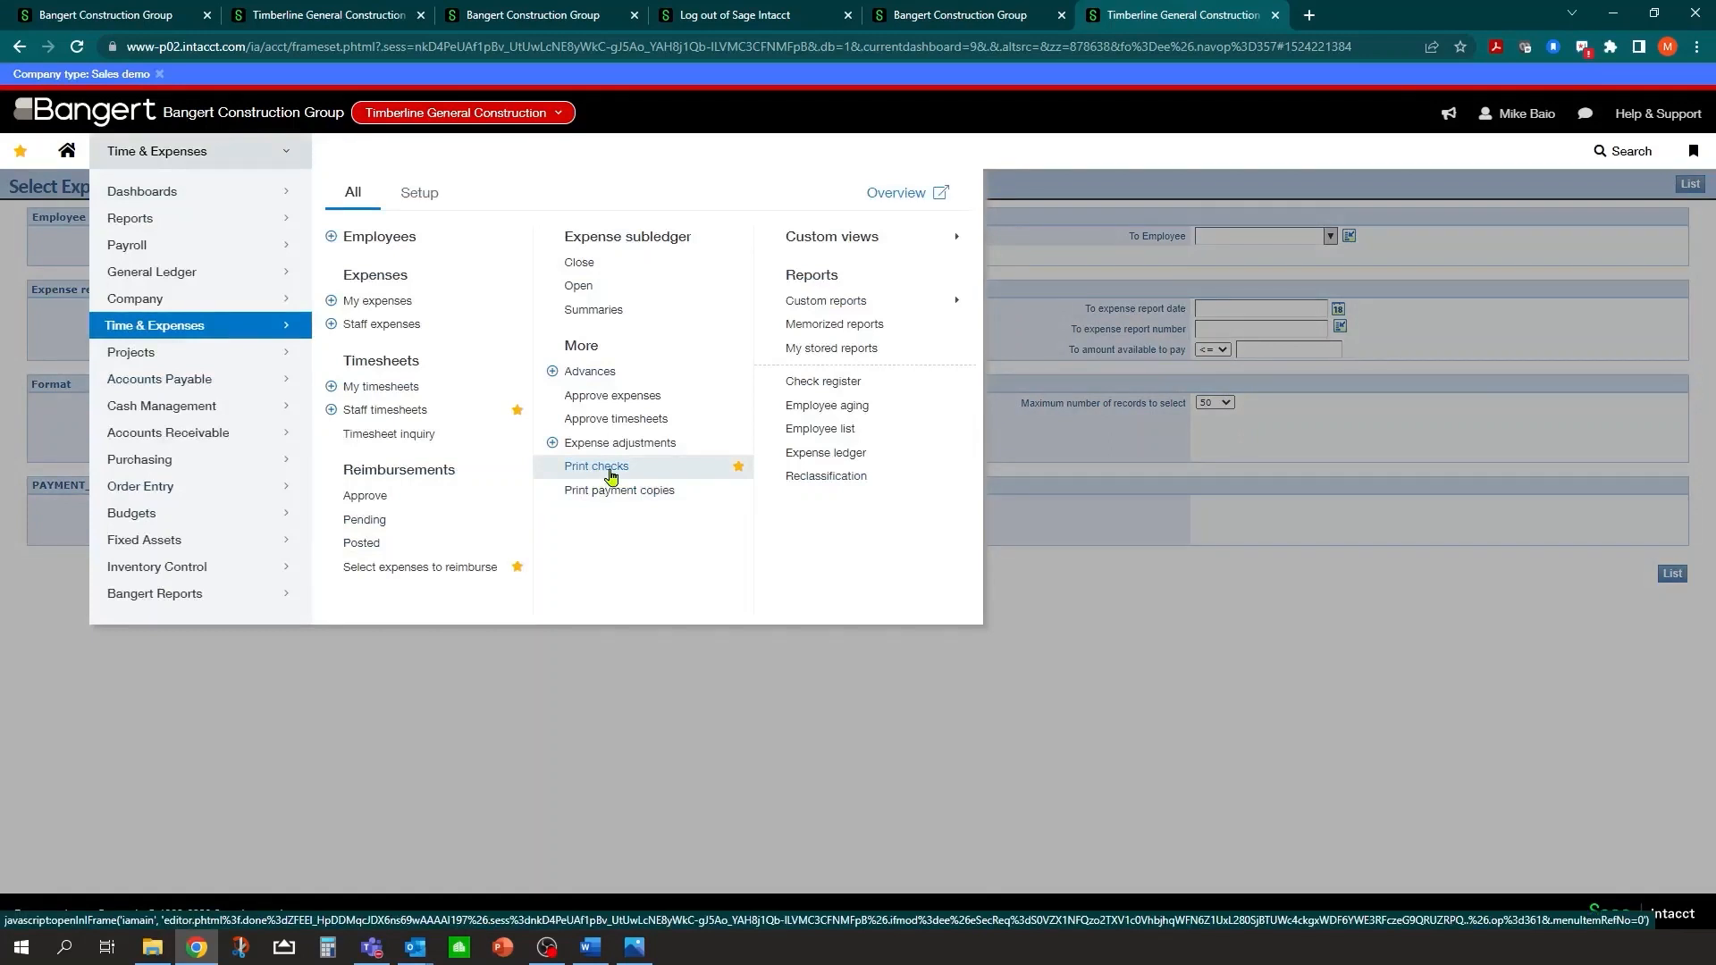
pyautogui.moveTo(191, 410)
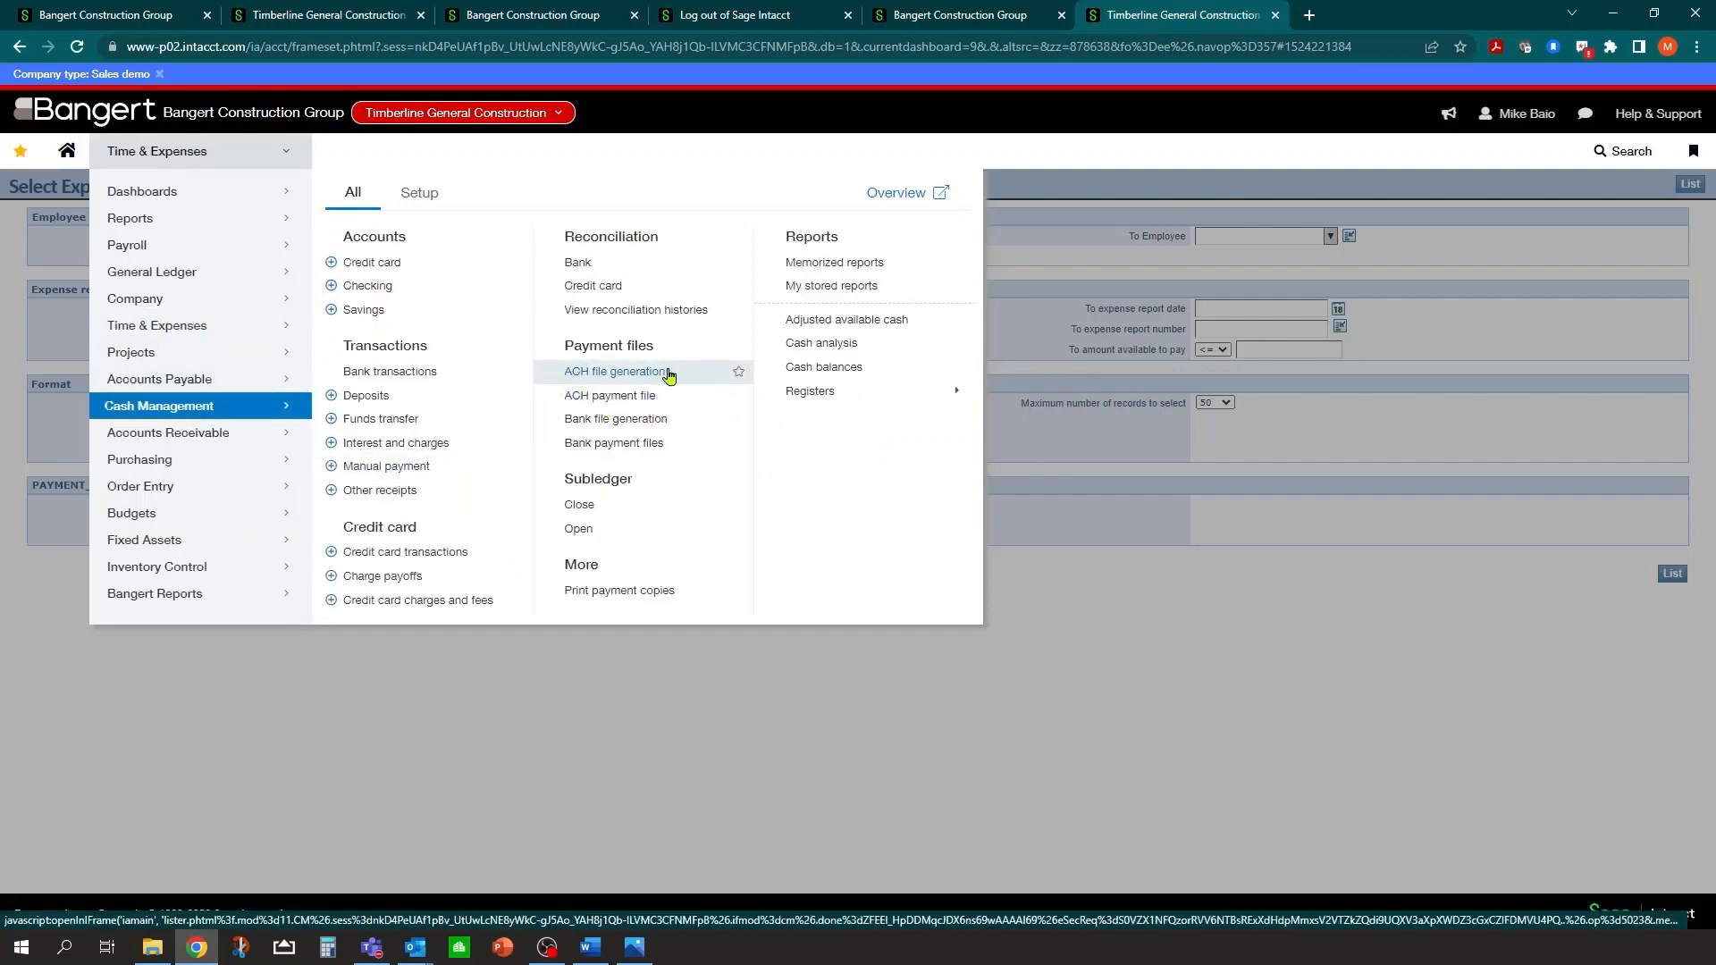
pyautogui.click(609, 379)
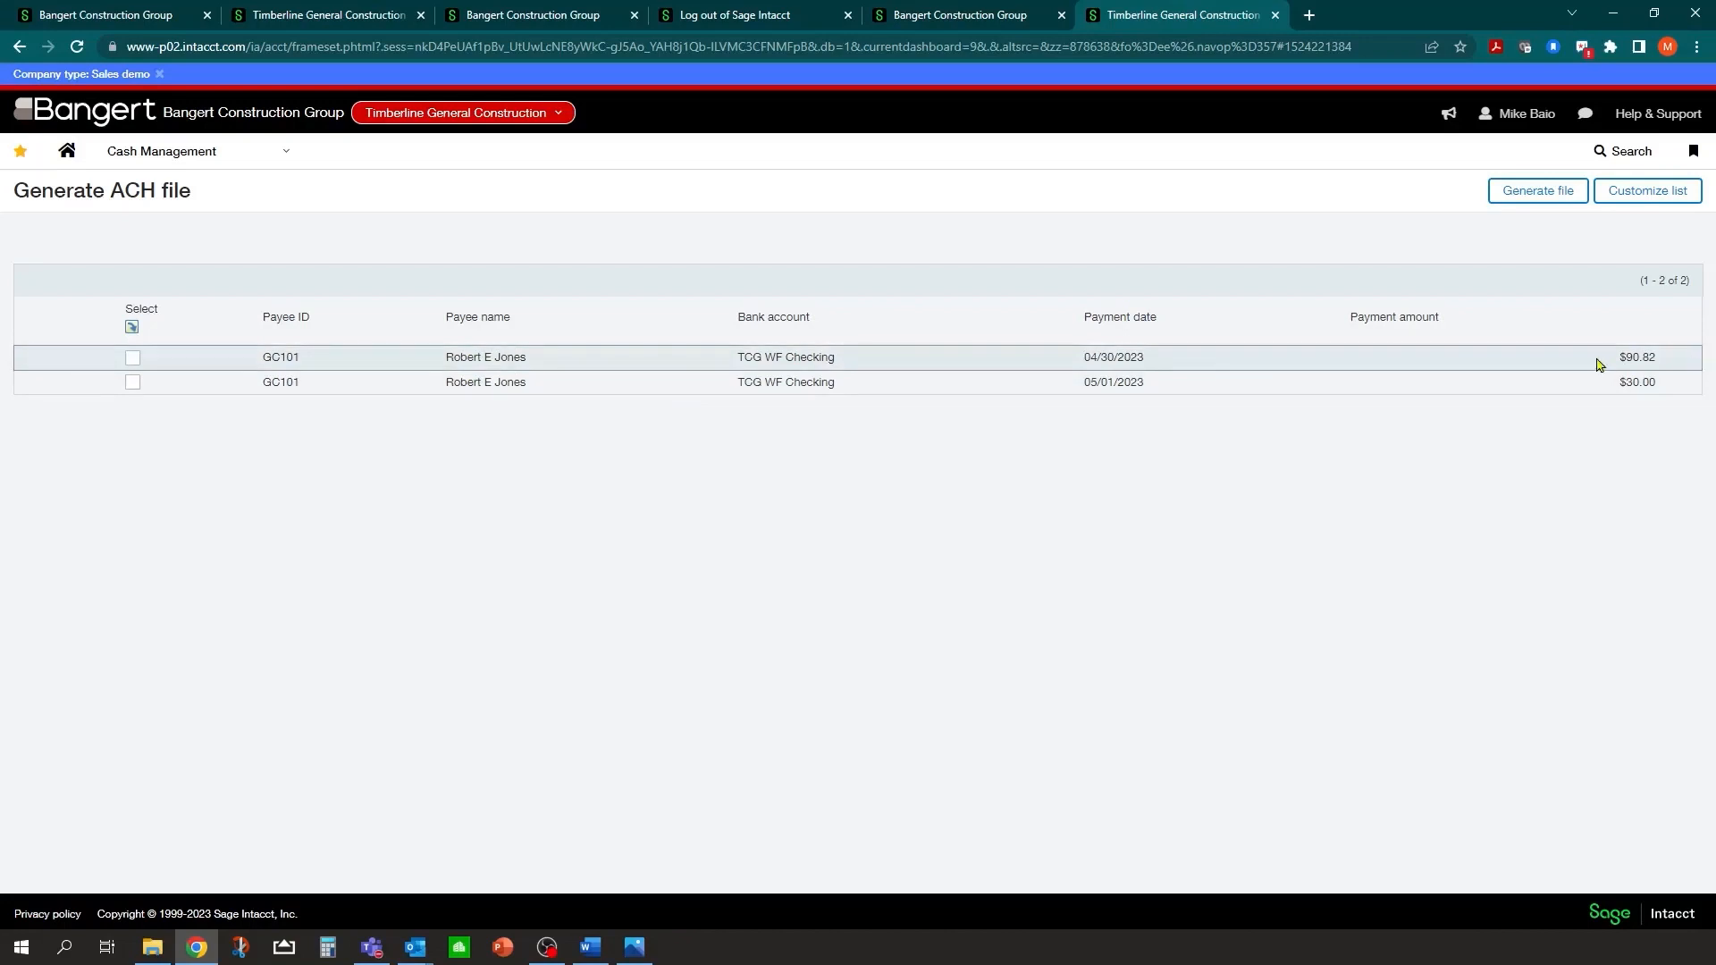
pyautogui.moveTo(1600, 359); pyautogui.dragTo(1670, 367)
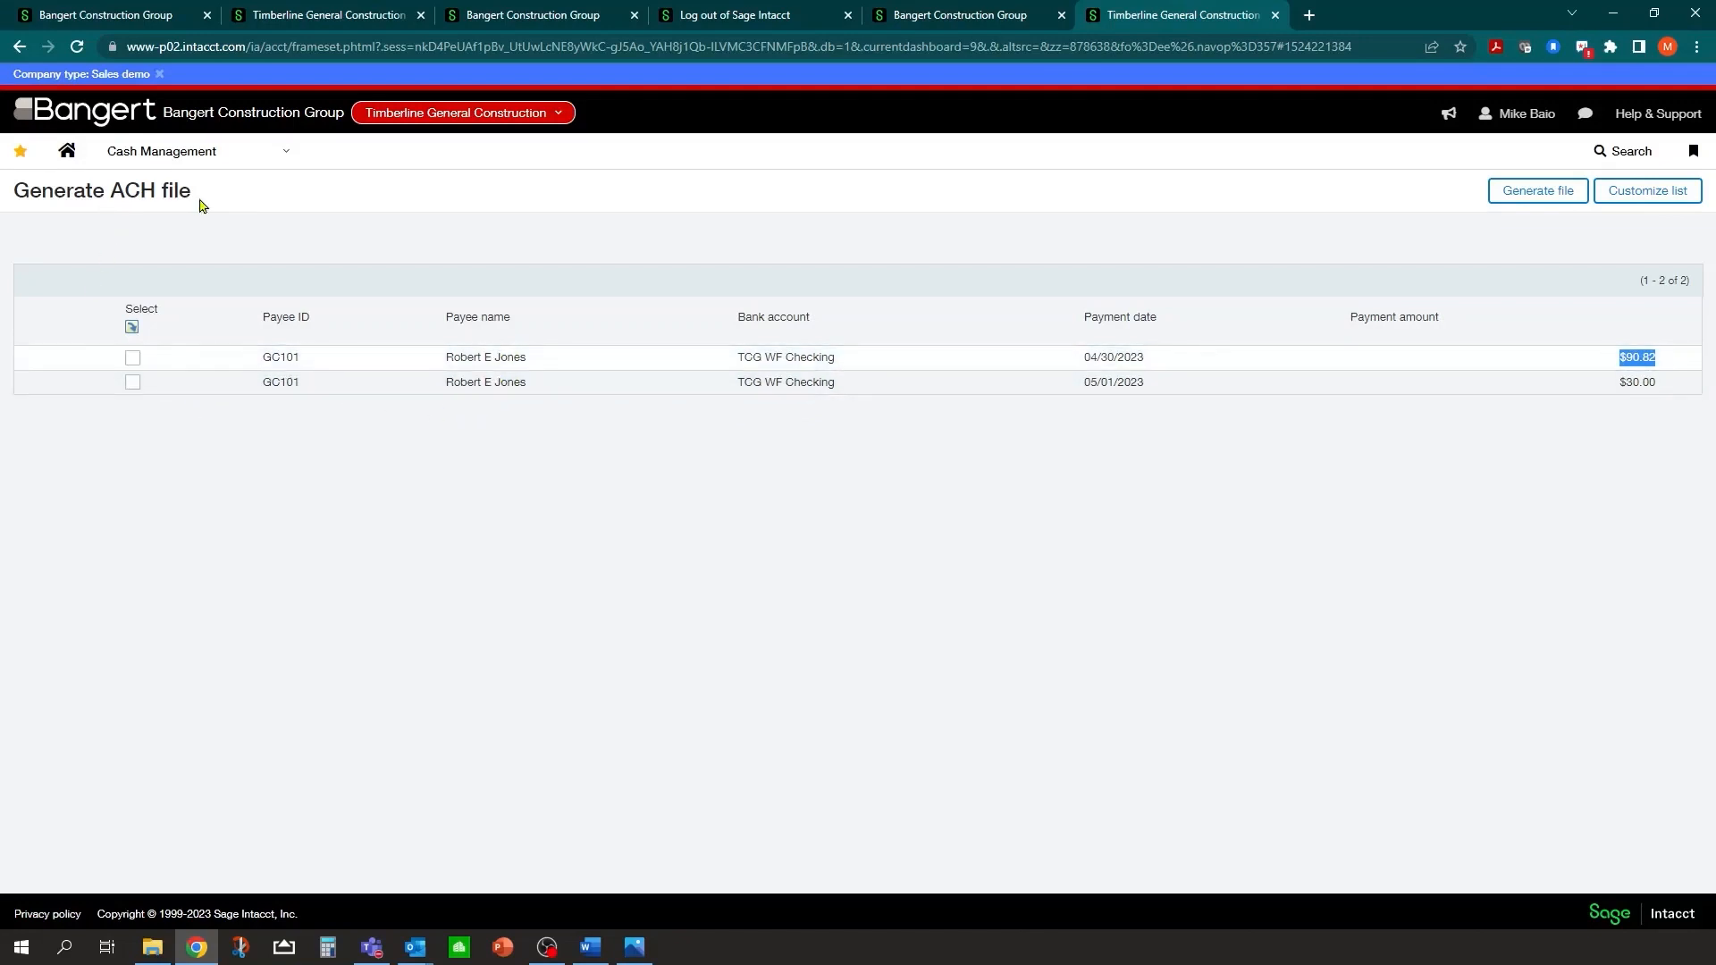
# Step: Select both listed employee payments and generate the ACH file
pyautogui.click(132, 357)
pyautogui.click(132, 382)
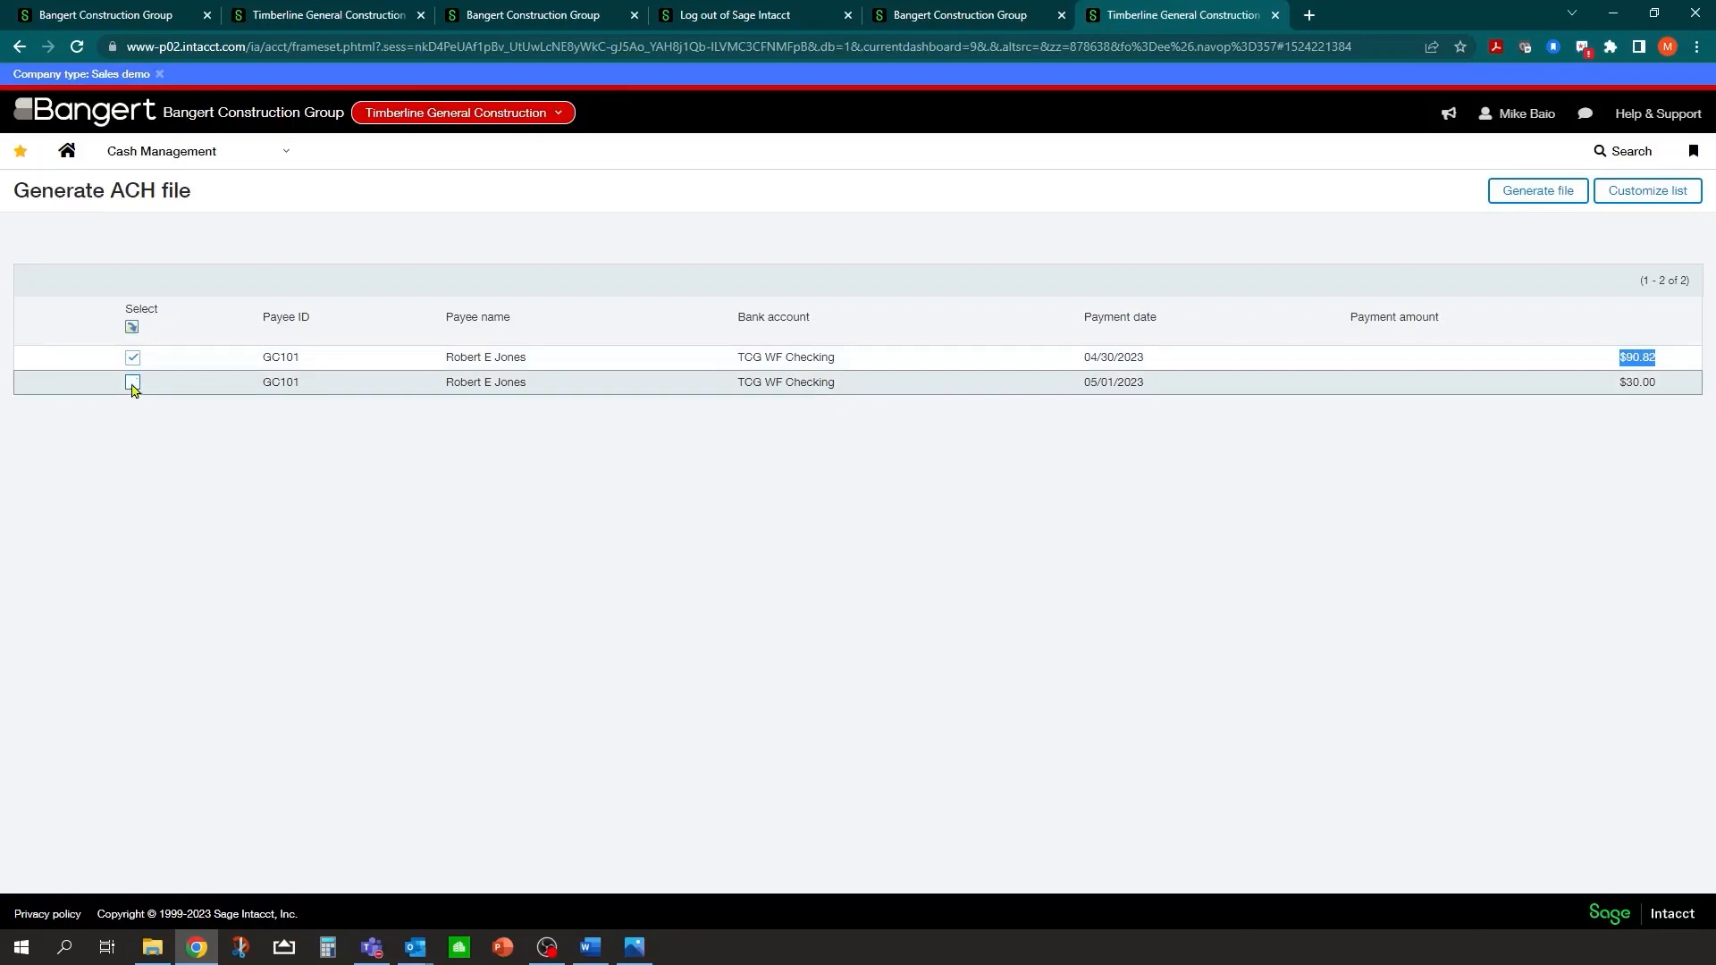
pyautogui.click(132, 358)
pyautogui.click(133, 383)
pyautogui.click(132, 359)
pyautogui.click(133, 385)
pyautogui.click(133, 384)
pyautogui.click(1534, 202)
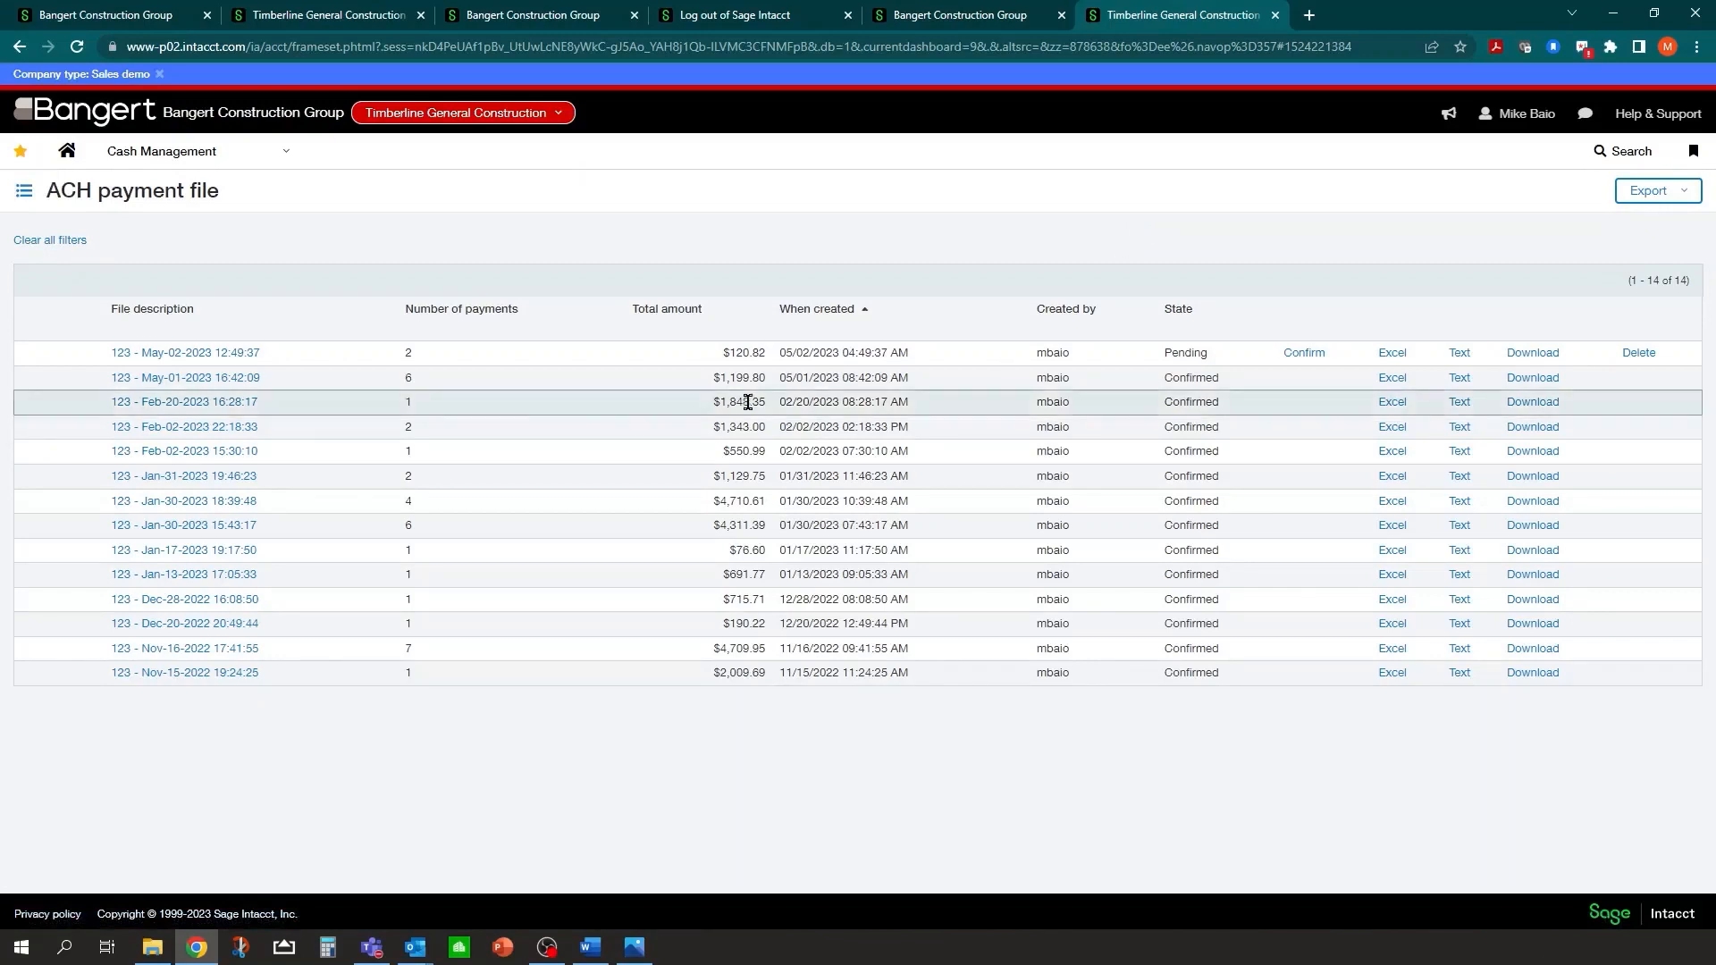
# Step: Check the pending ACH payment file's total amount and number of payments, and download the file
pyautogui.moveTo(714, 354); pyautogui.dragTo(762, 354)
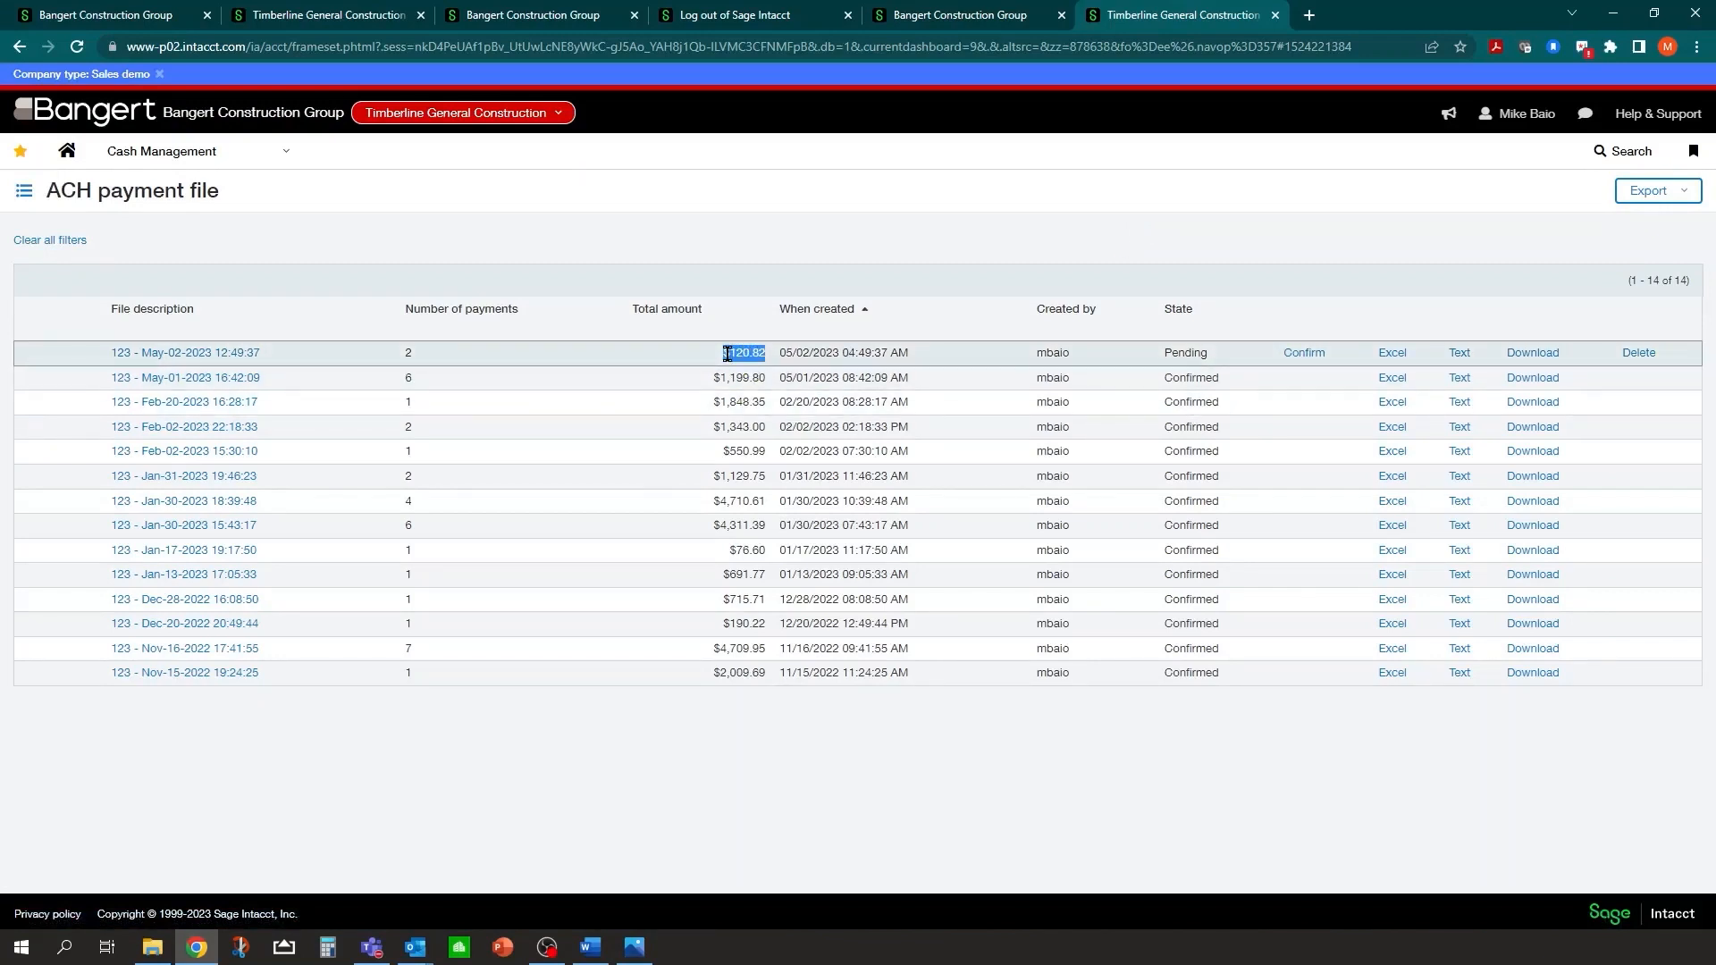
pyautogui.click(423, 358)
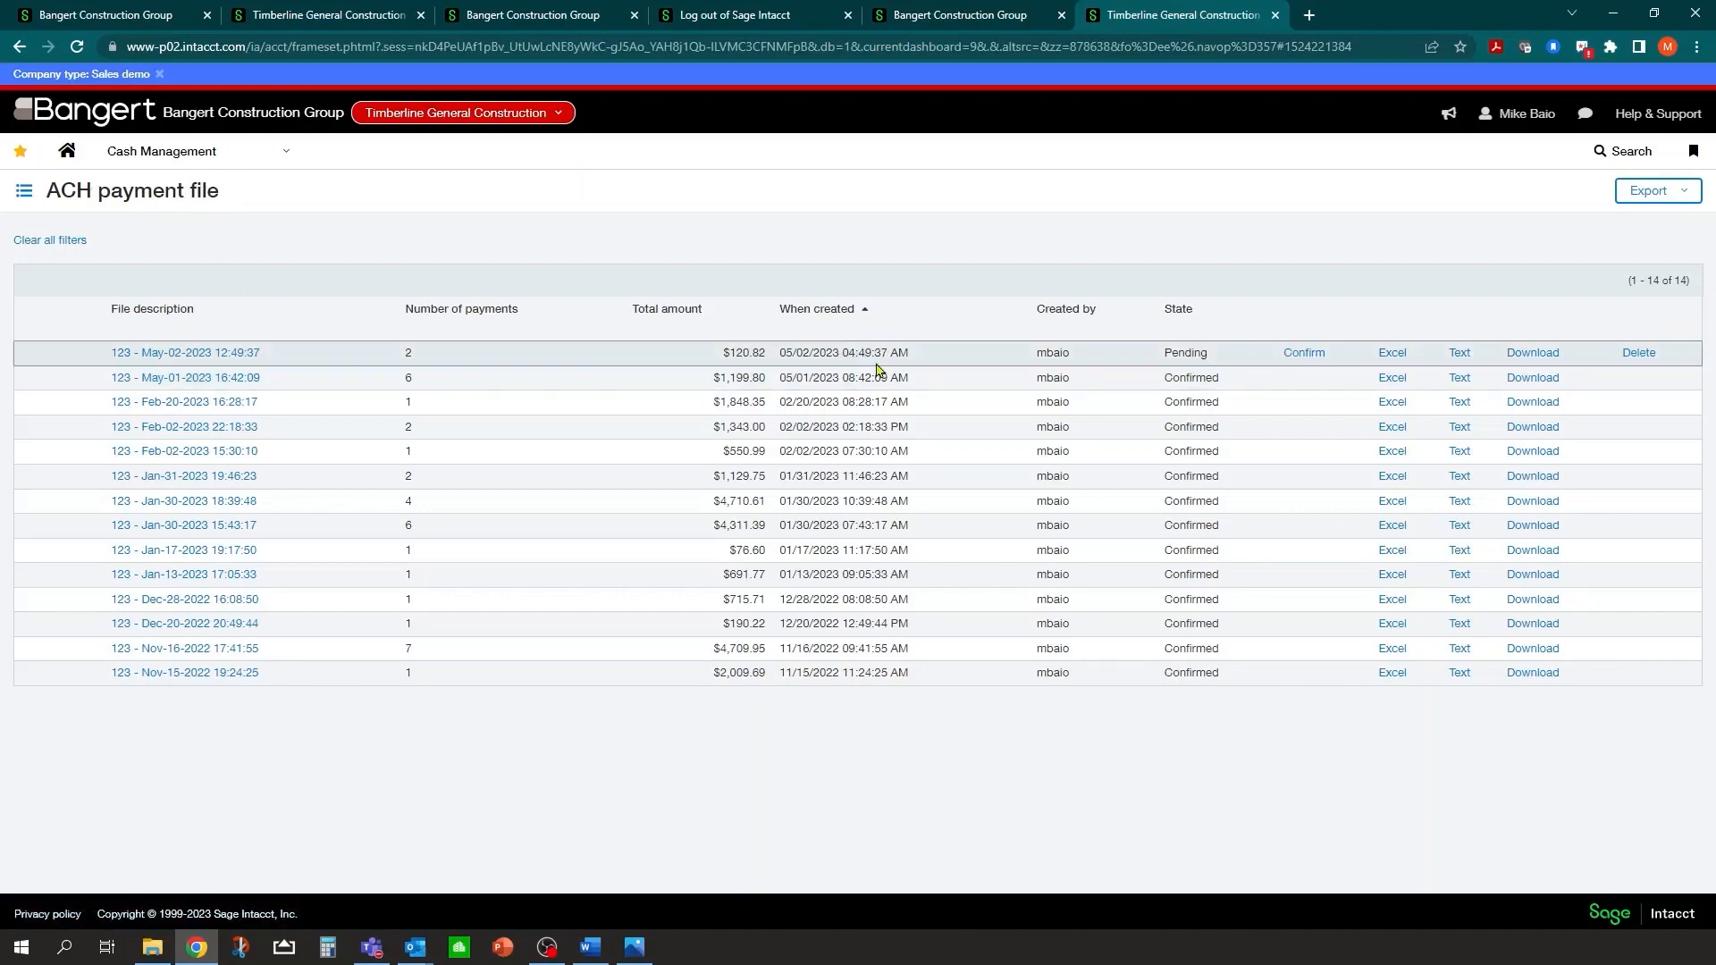
pyautogui.click(1525, 354)
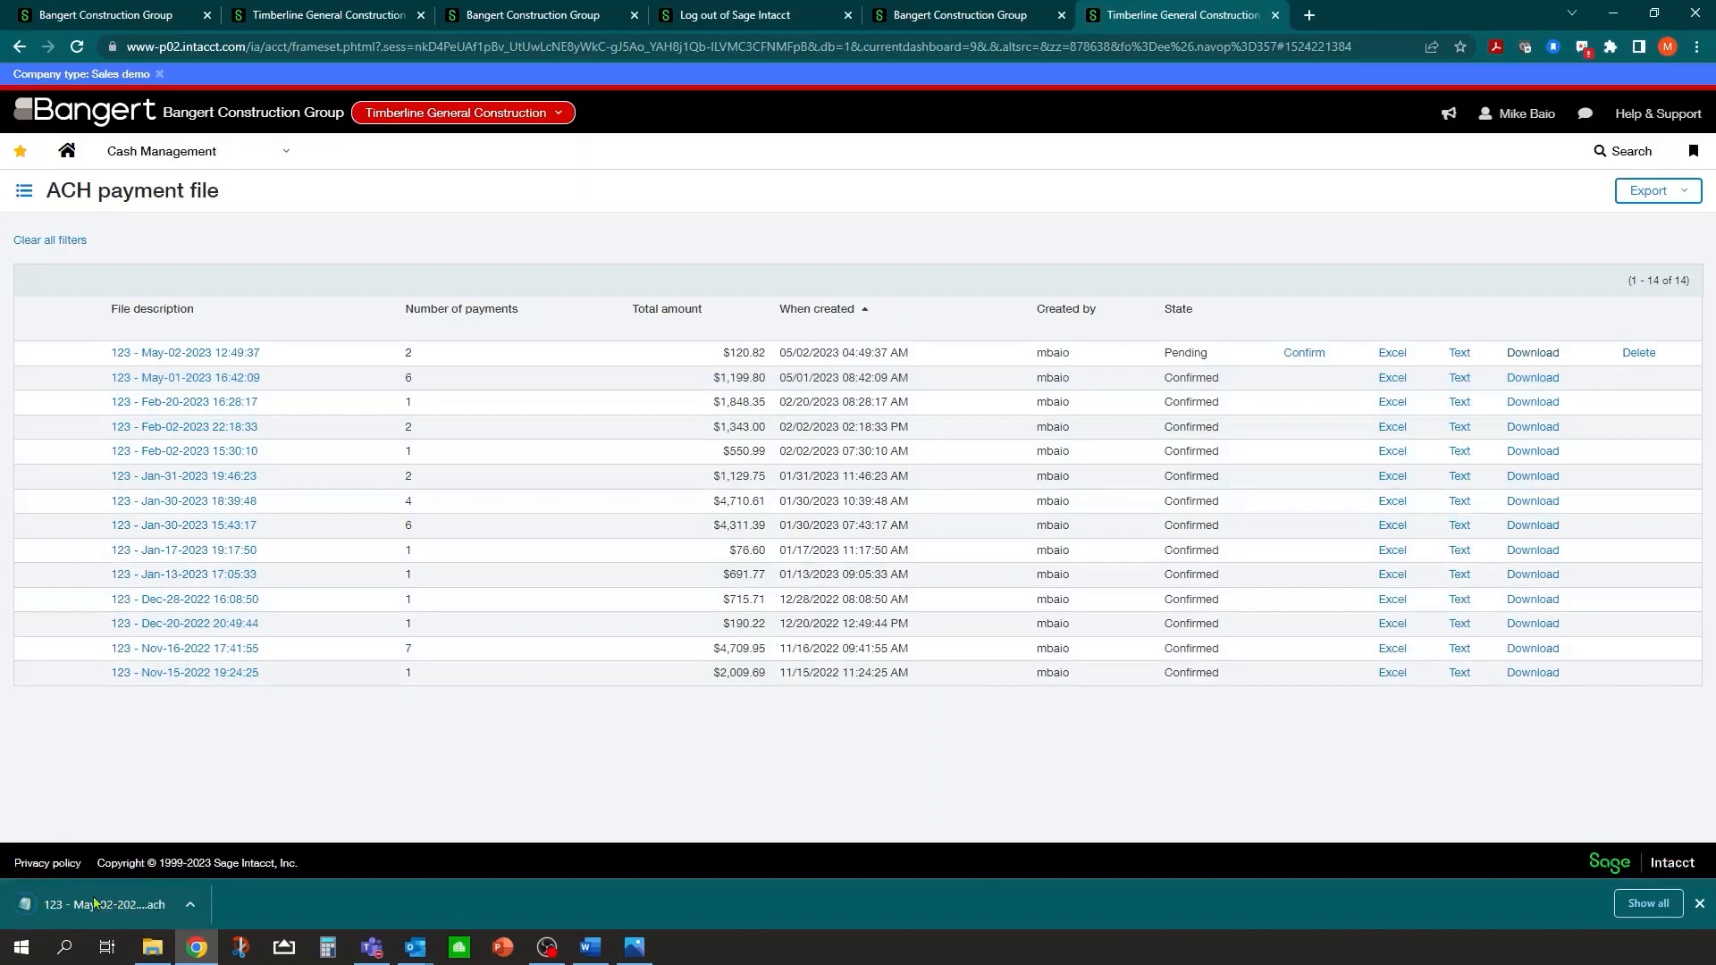
# Step: Open the downloaded ACH file from its folder in Notepad, check the total amount in its control record, and close it
pyautogui.rightClick(80, 904)
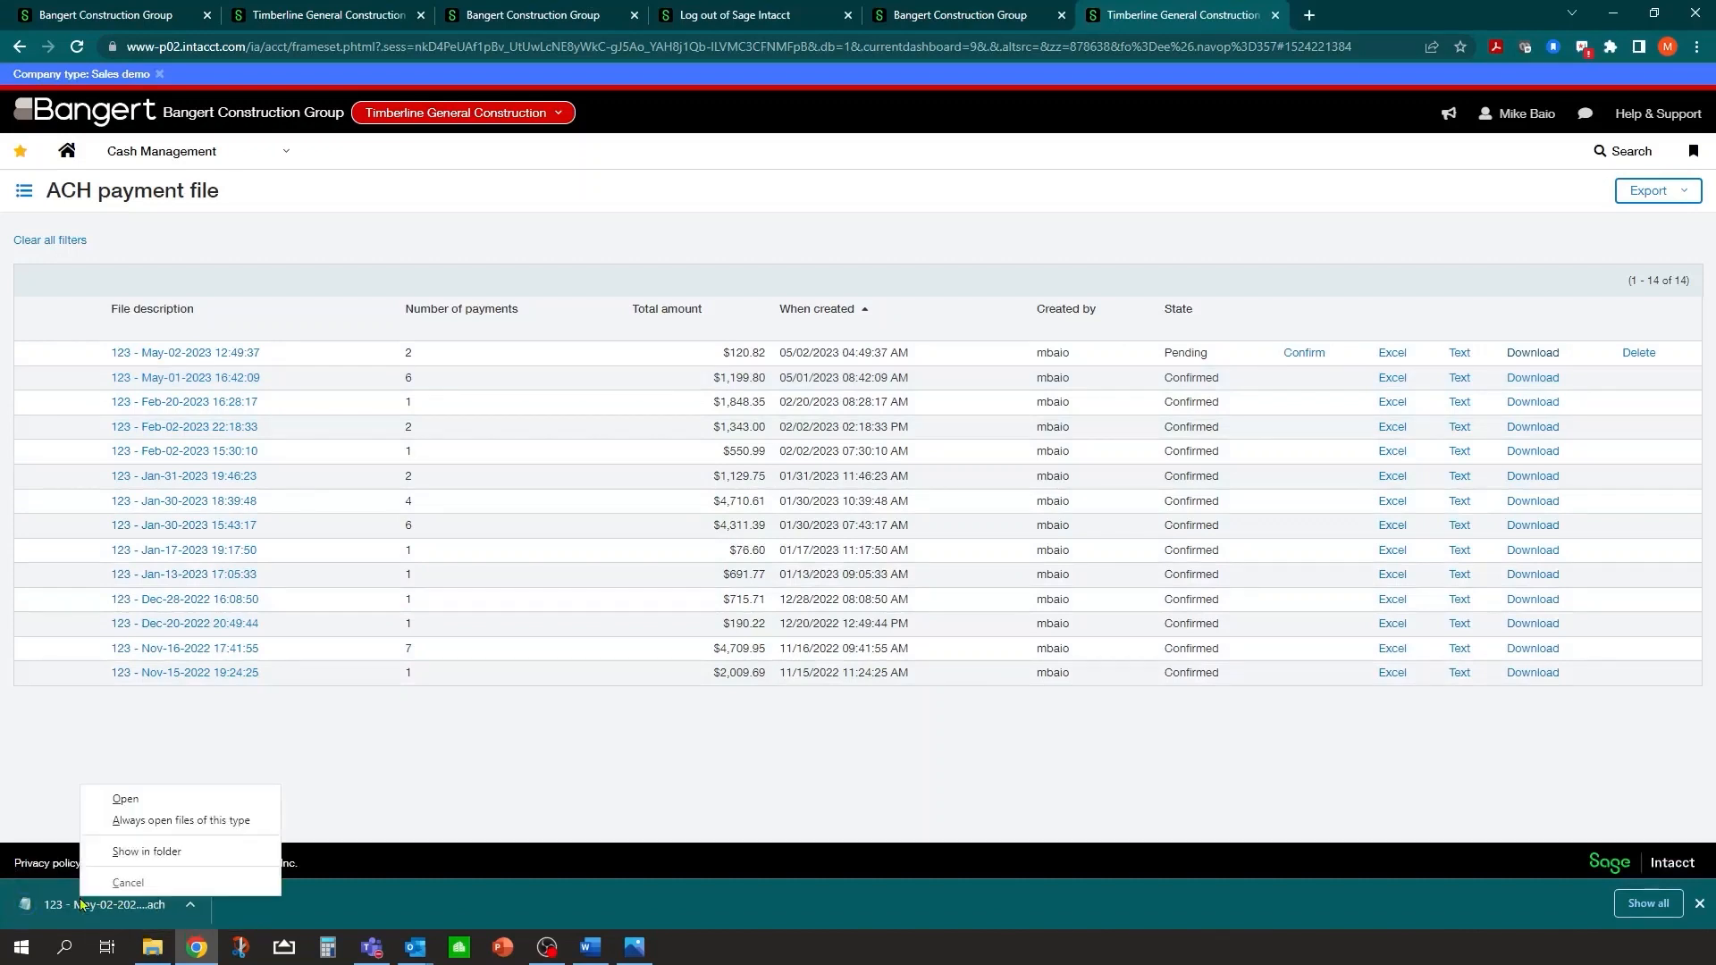
pyautogui.click(134, 849)
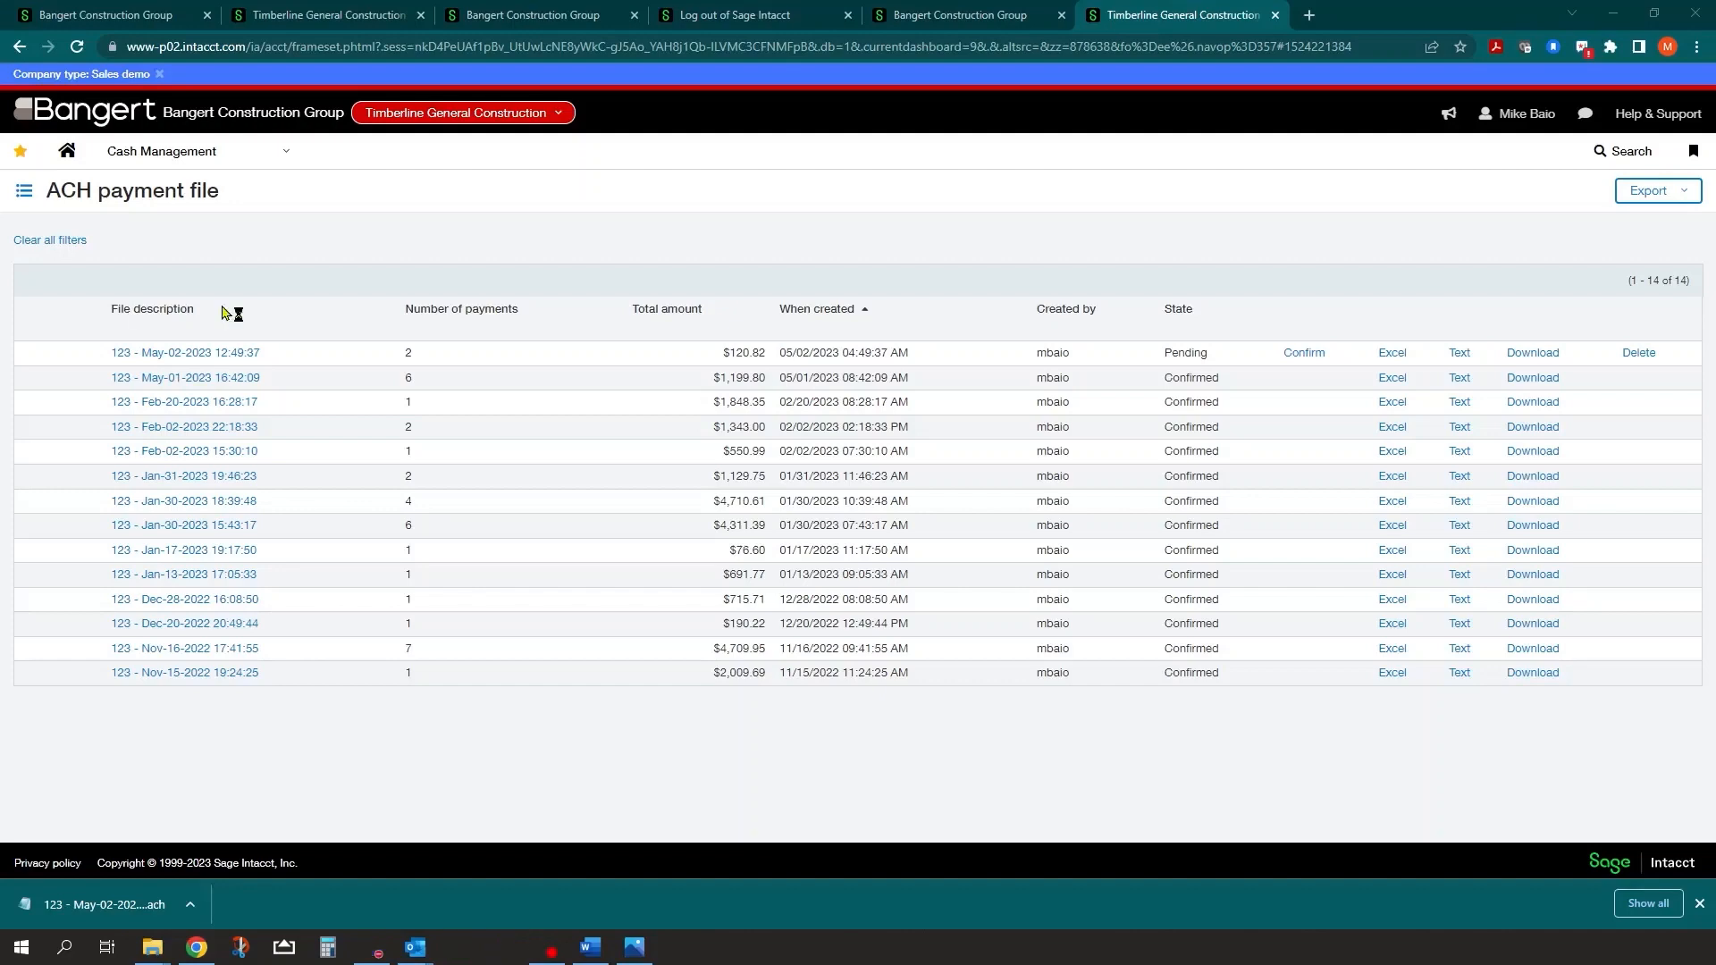
pyautogui.moveTo(0, 210); pyautogui.dragTo(1105, 130)
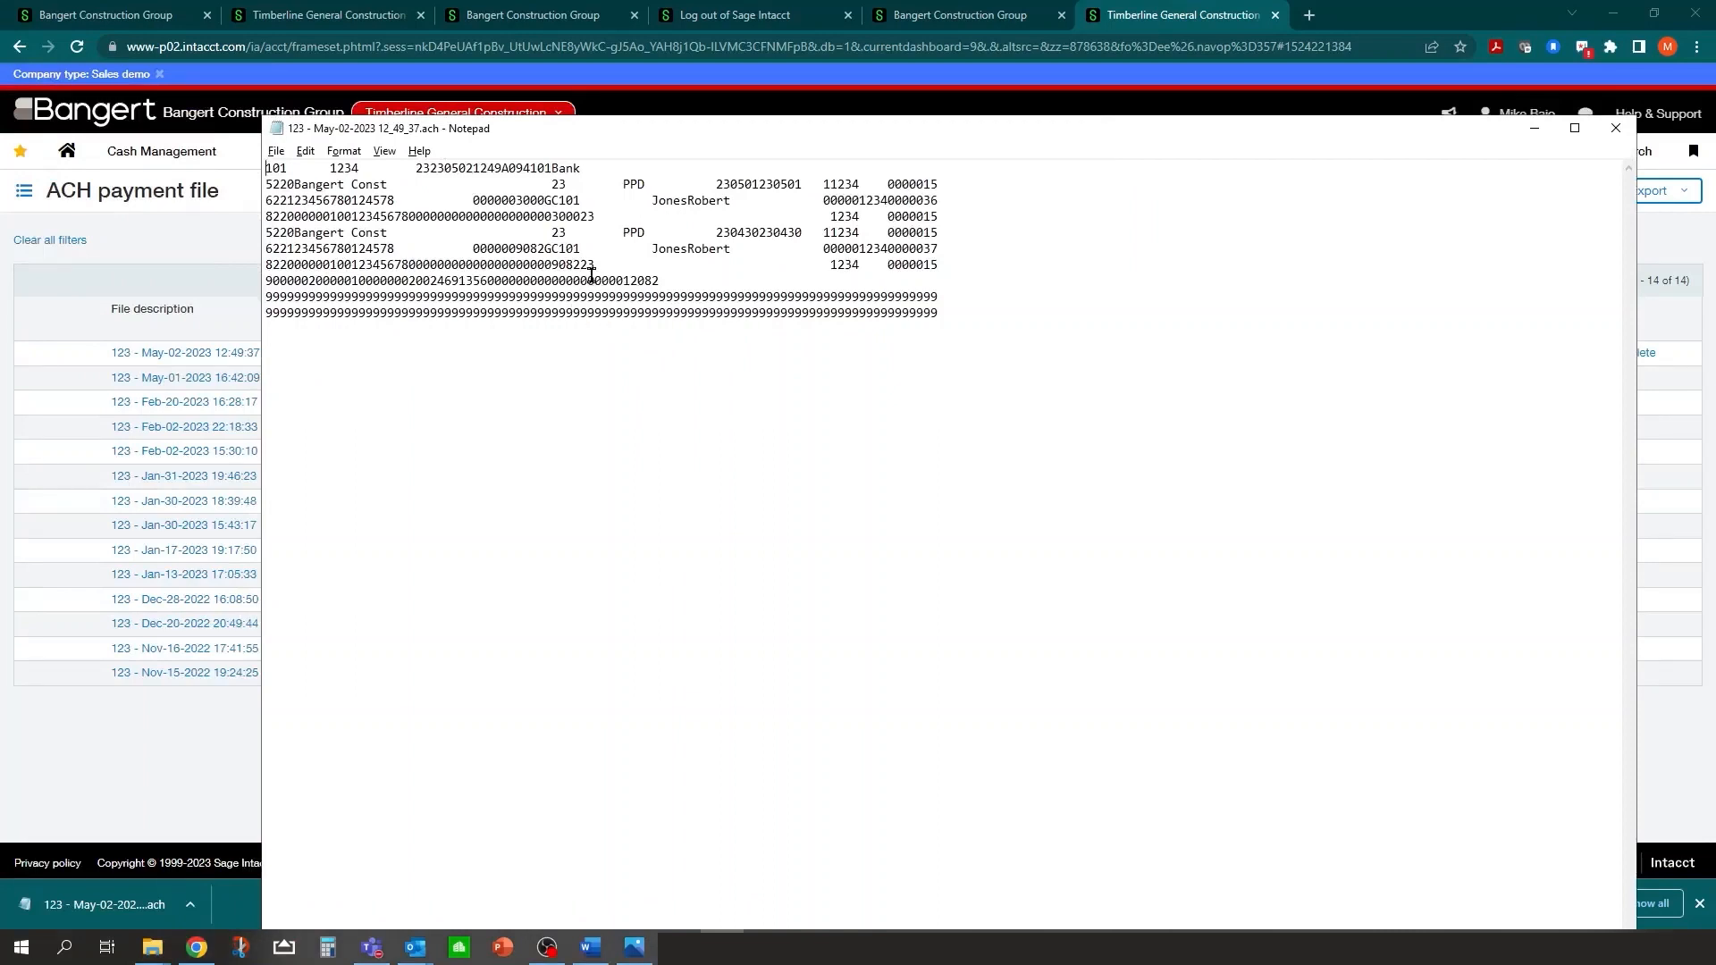
pyautogui.moveTo(659, 280); pyautogui.dragTo(624, 280)
pyautogui.click(1616, 131)
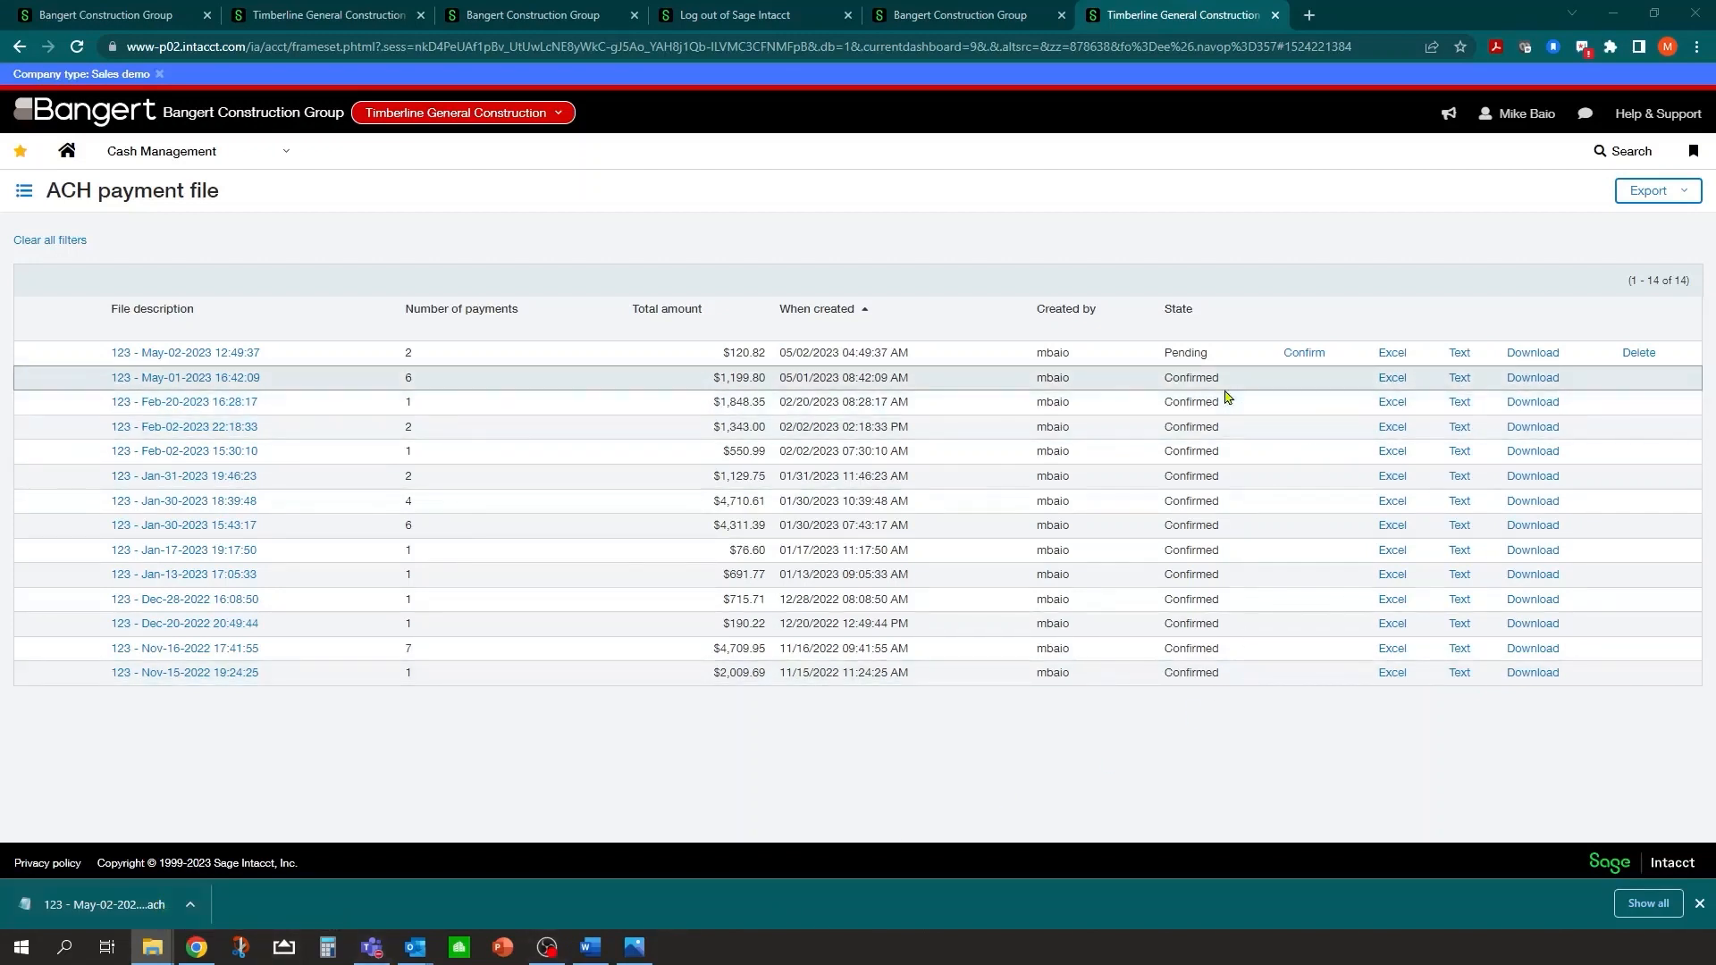
# Step: Dismiss the finished download and confirm the pending May-02-2023 ACH payment file
pyautogui.click(1699, 903)
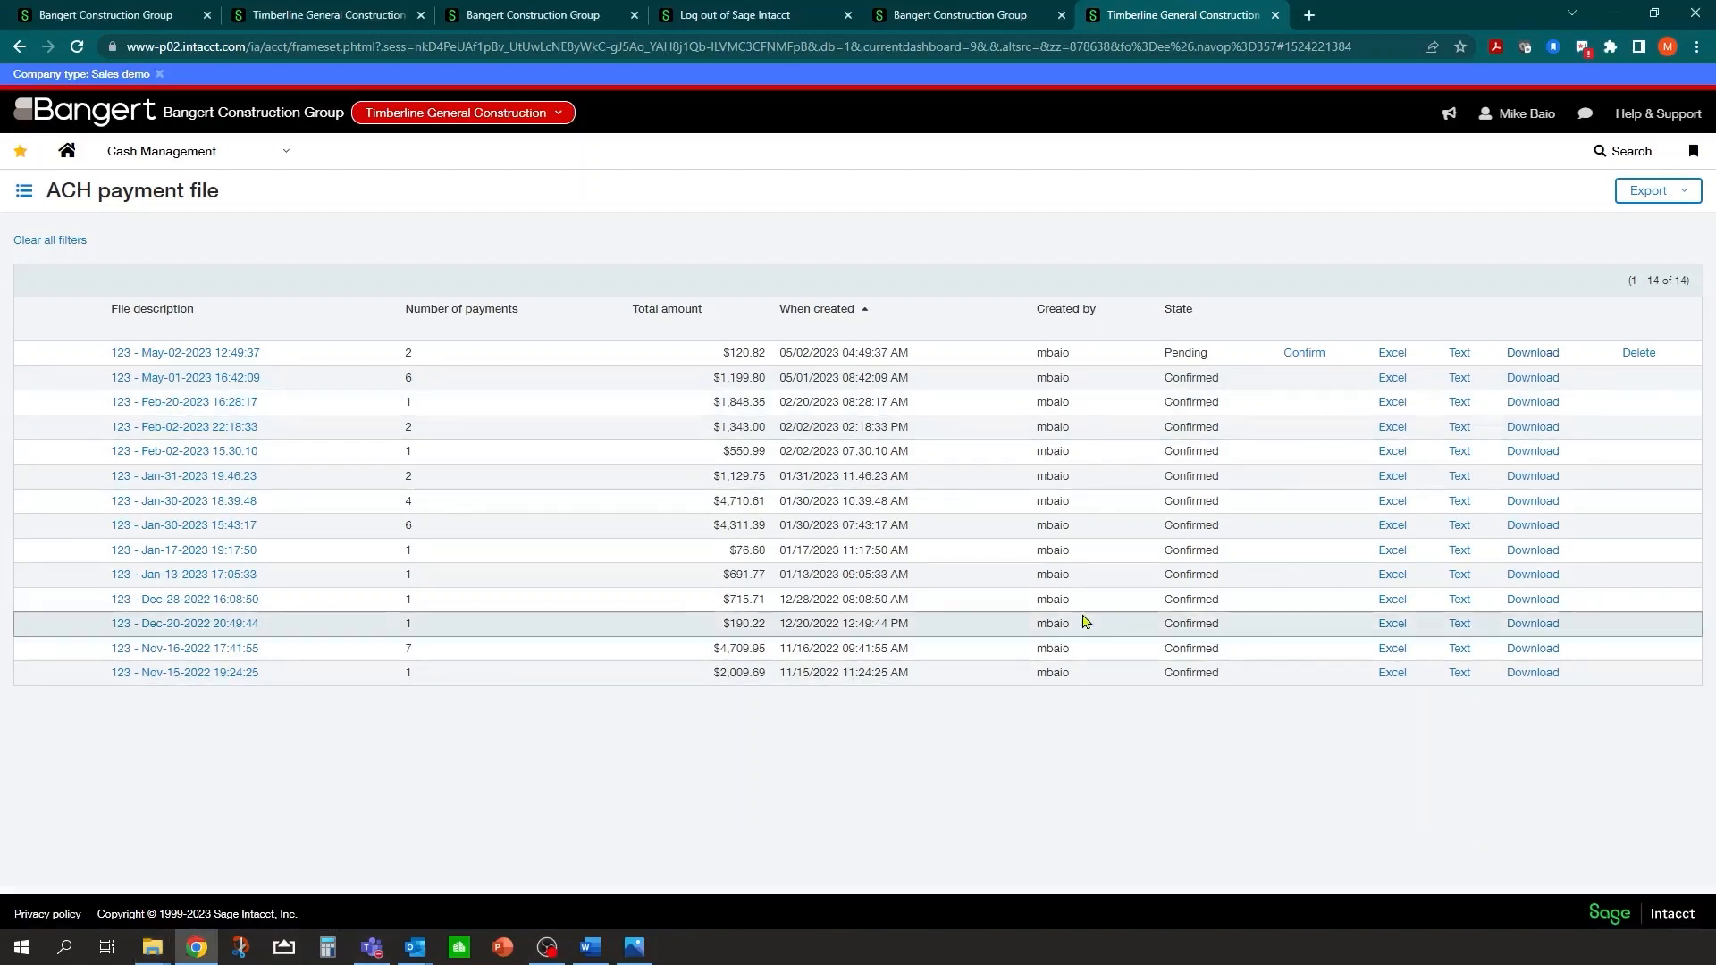
pyautogui.click(1302, 355)
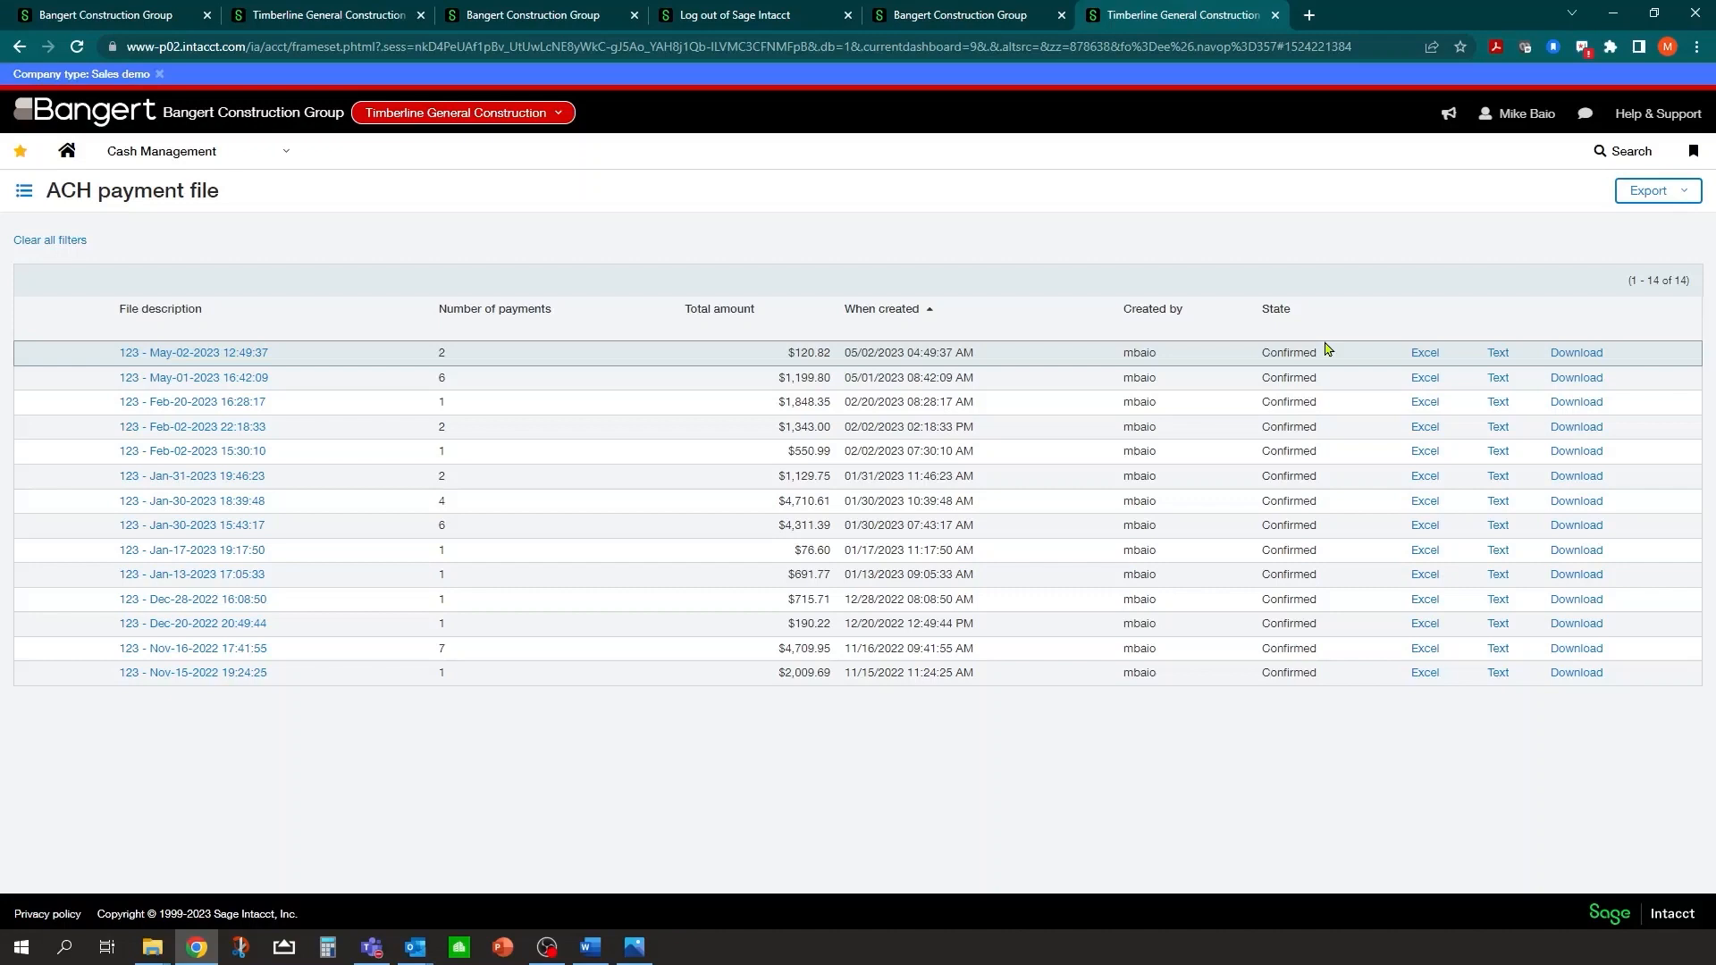
# Step: Open the Employee User record in Time & Expenses for editing and view its reimbursement information, including the merge payment requests option
pyautogui.click(179, 152)
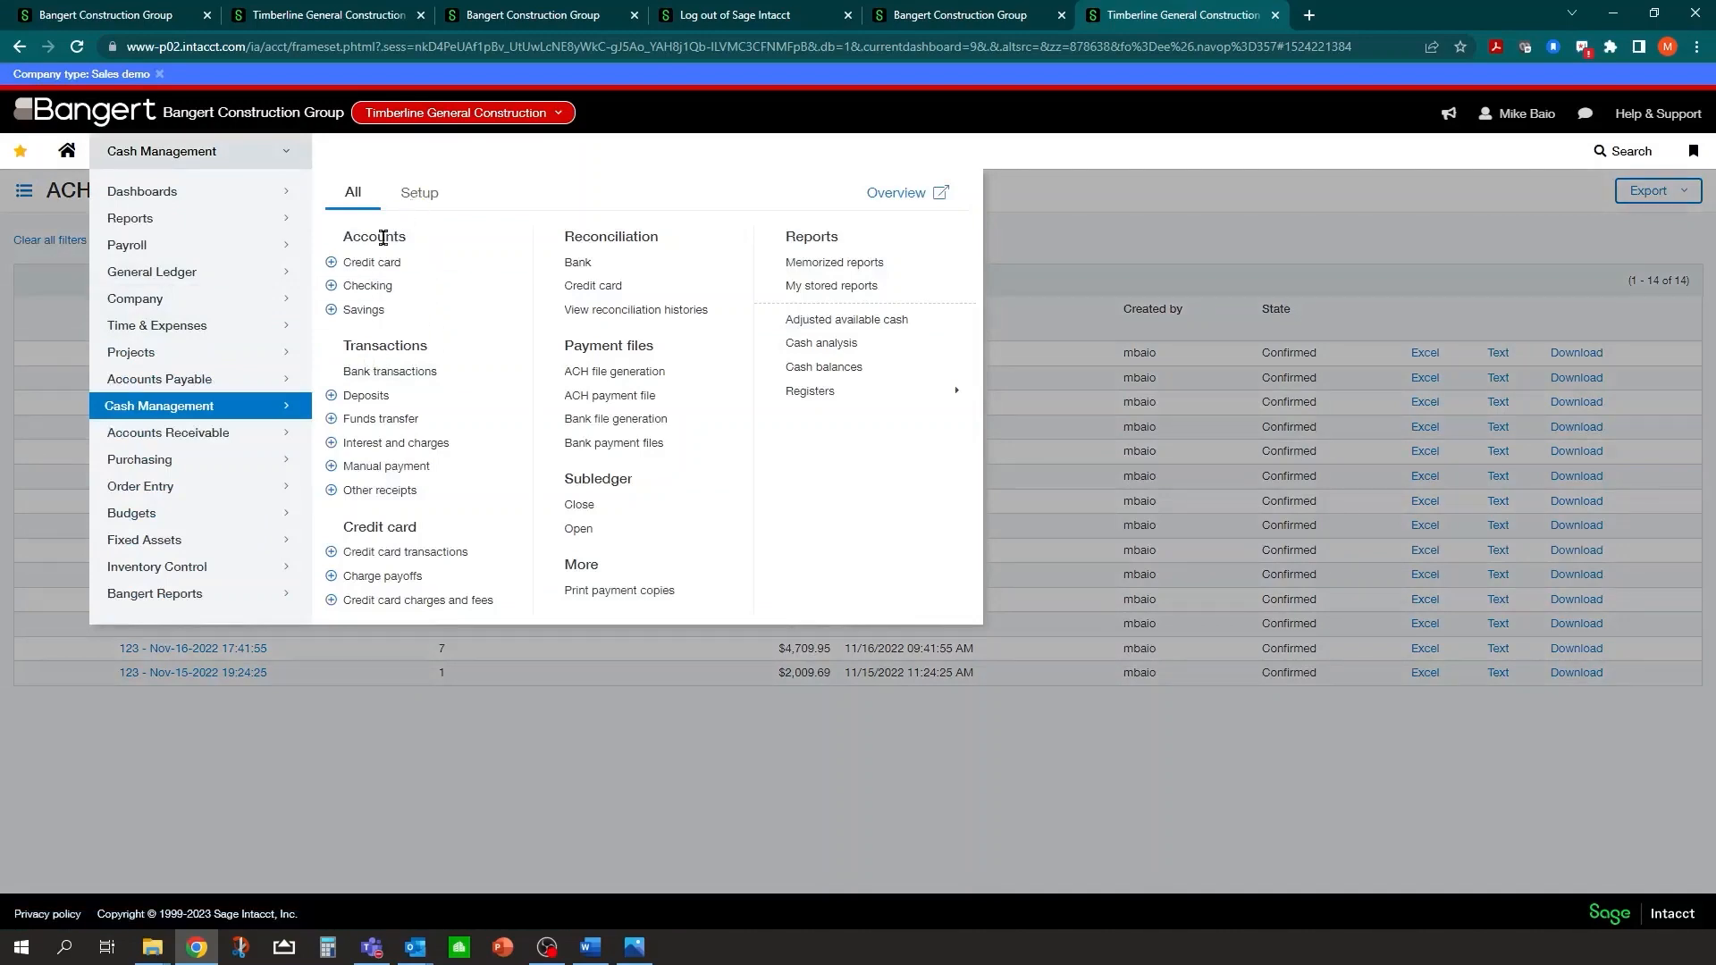
pyautogui.moveTo(175, 328)
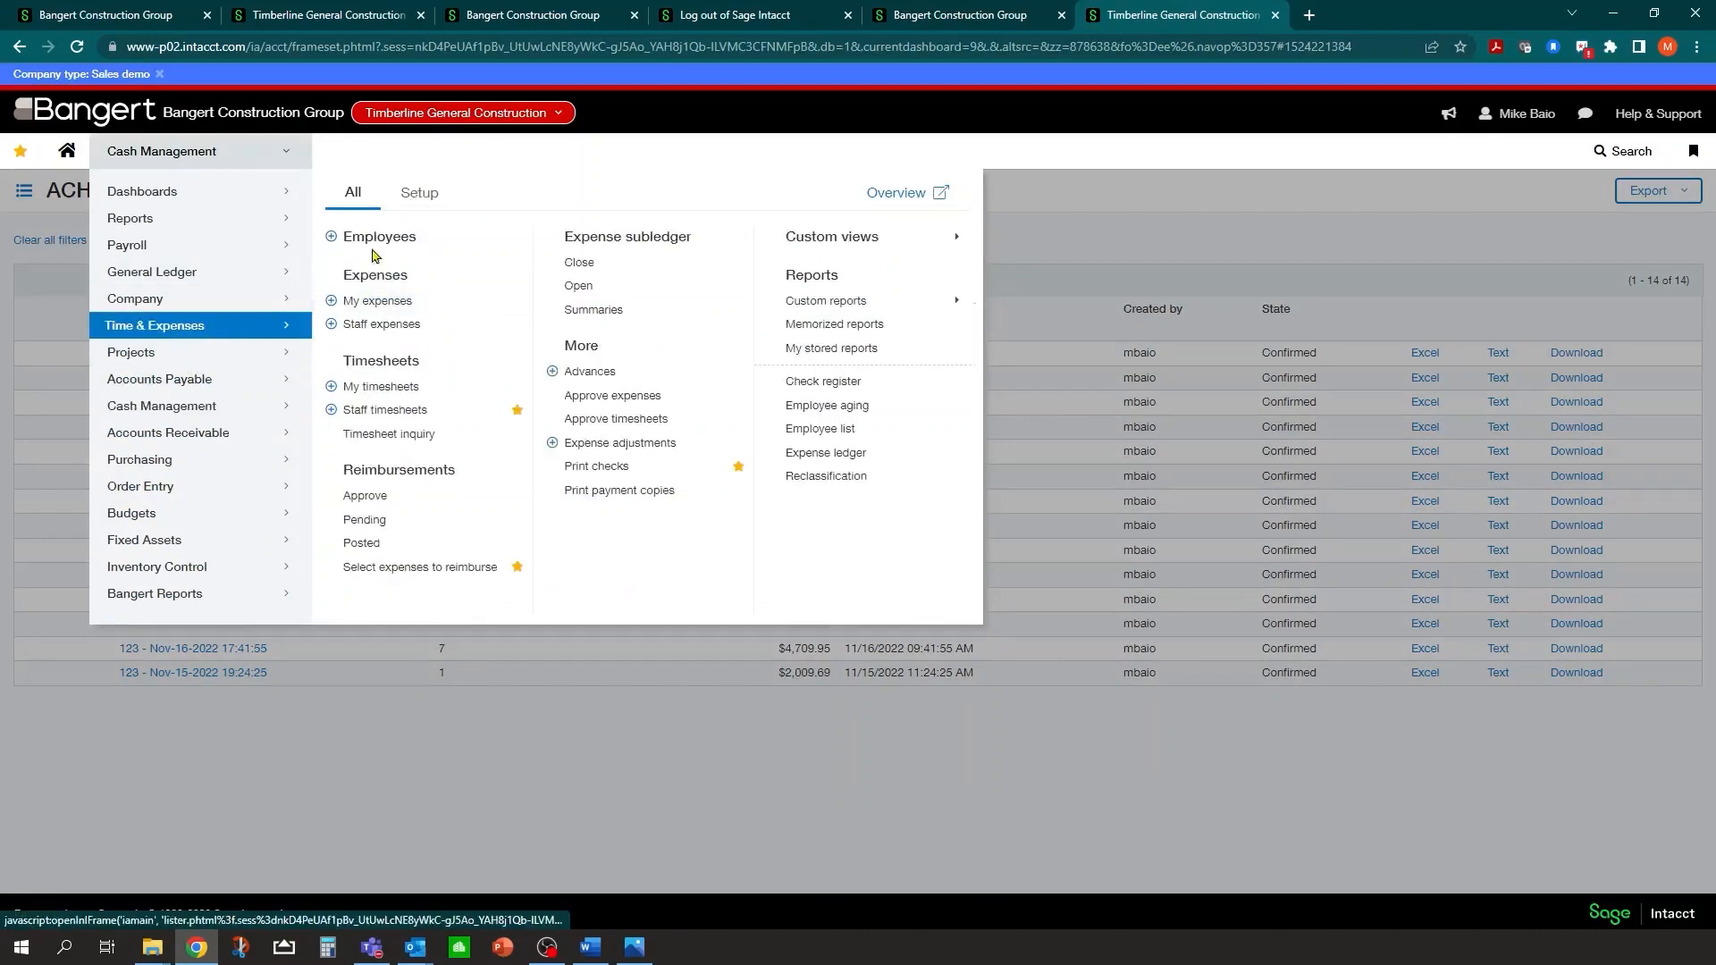
pyautogui.click(371, 237)
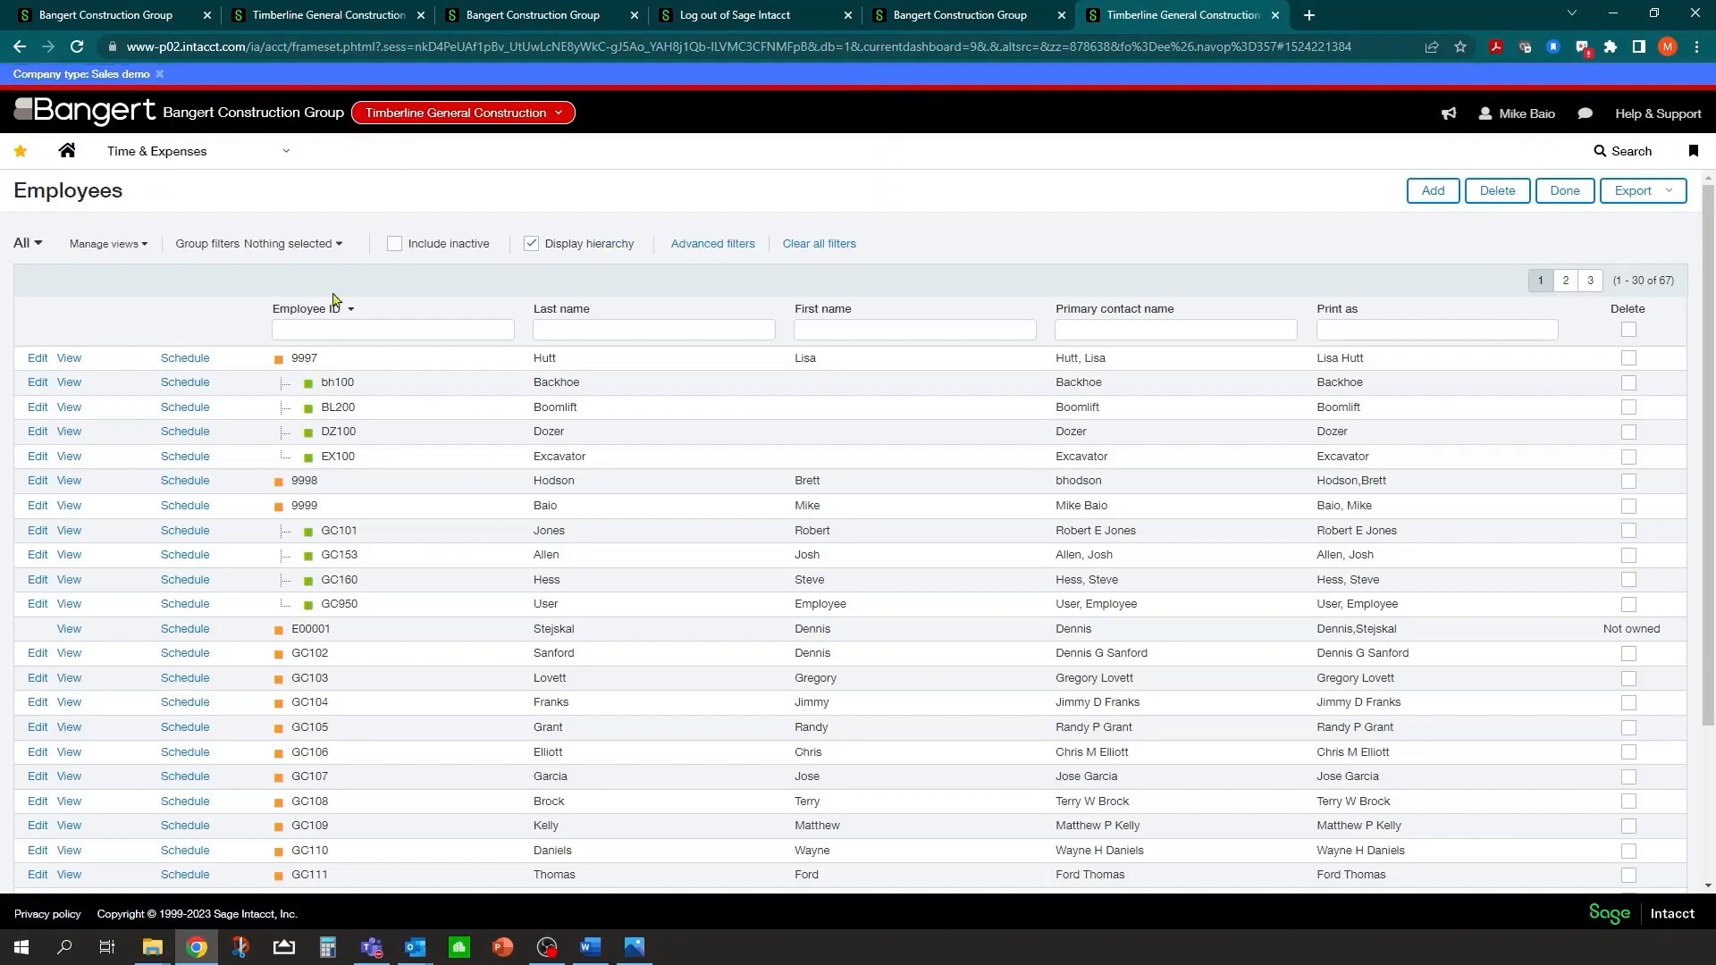
pyautogui.click(34, 603)
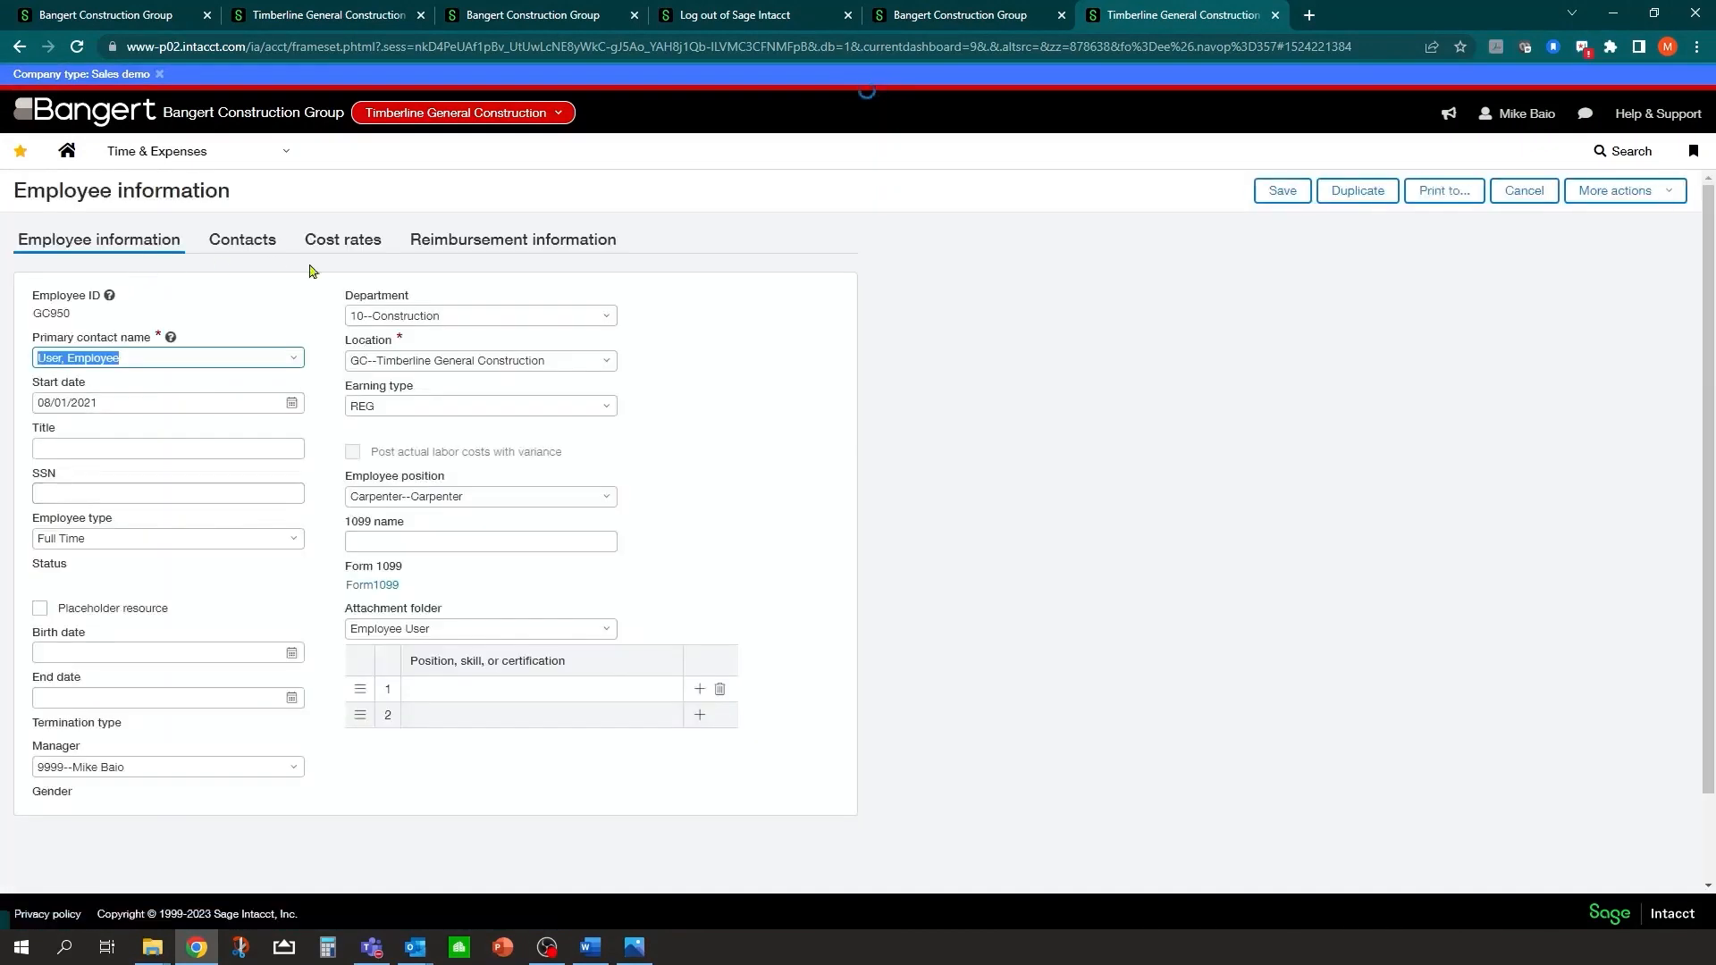
pyautogui.click(471, 239)
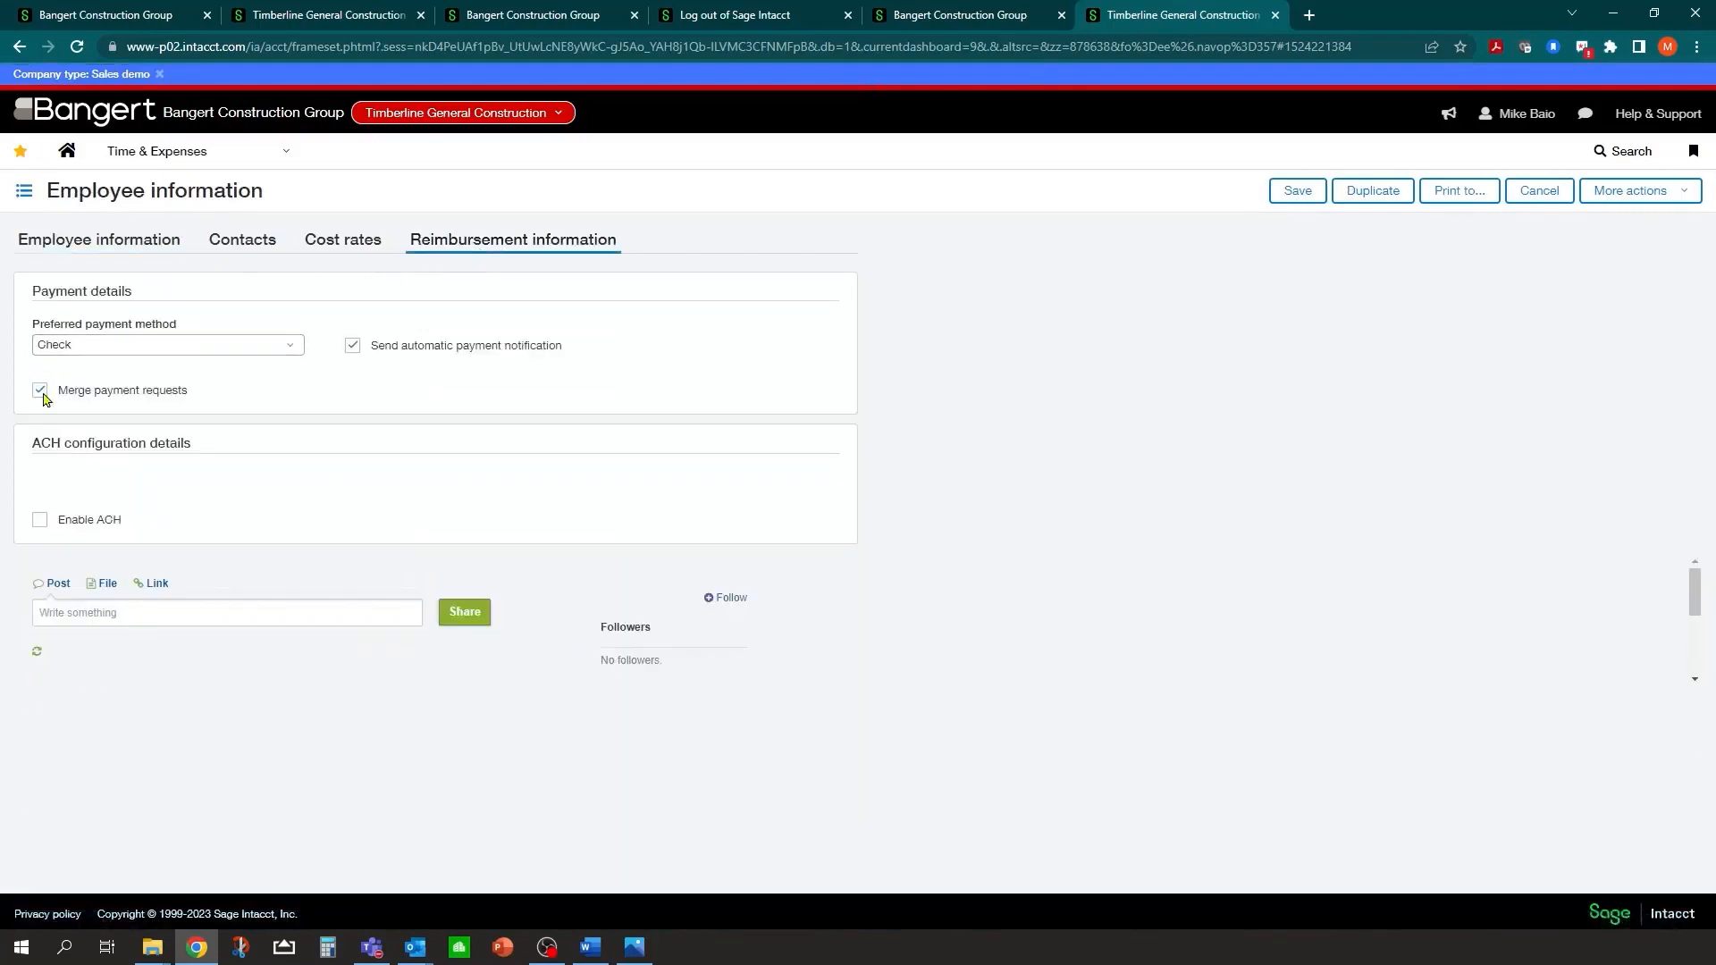